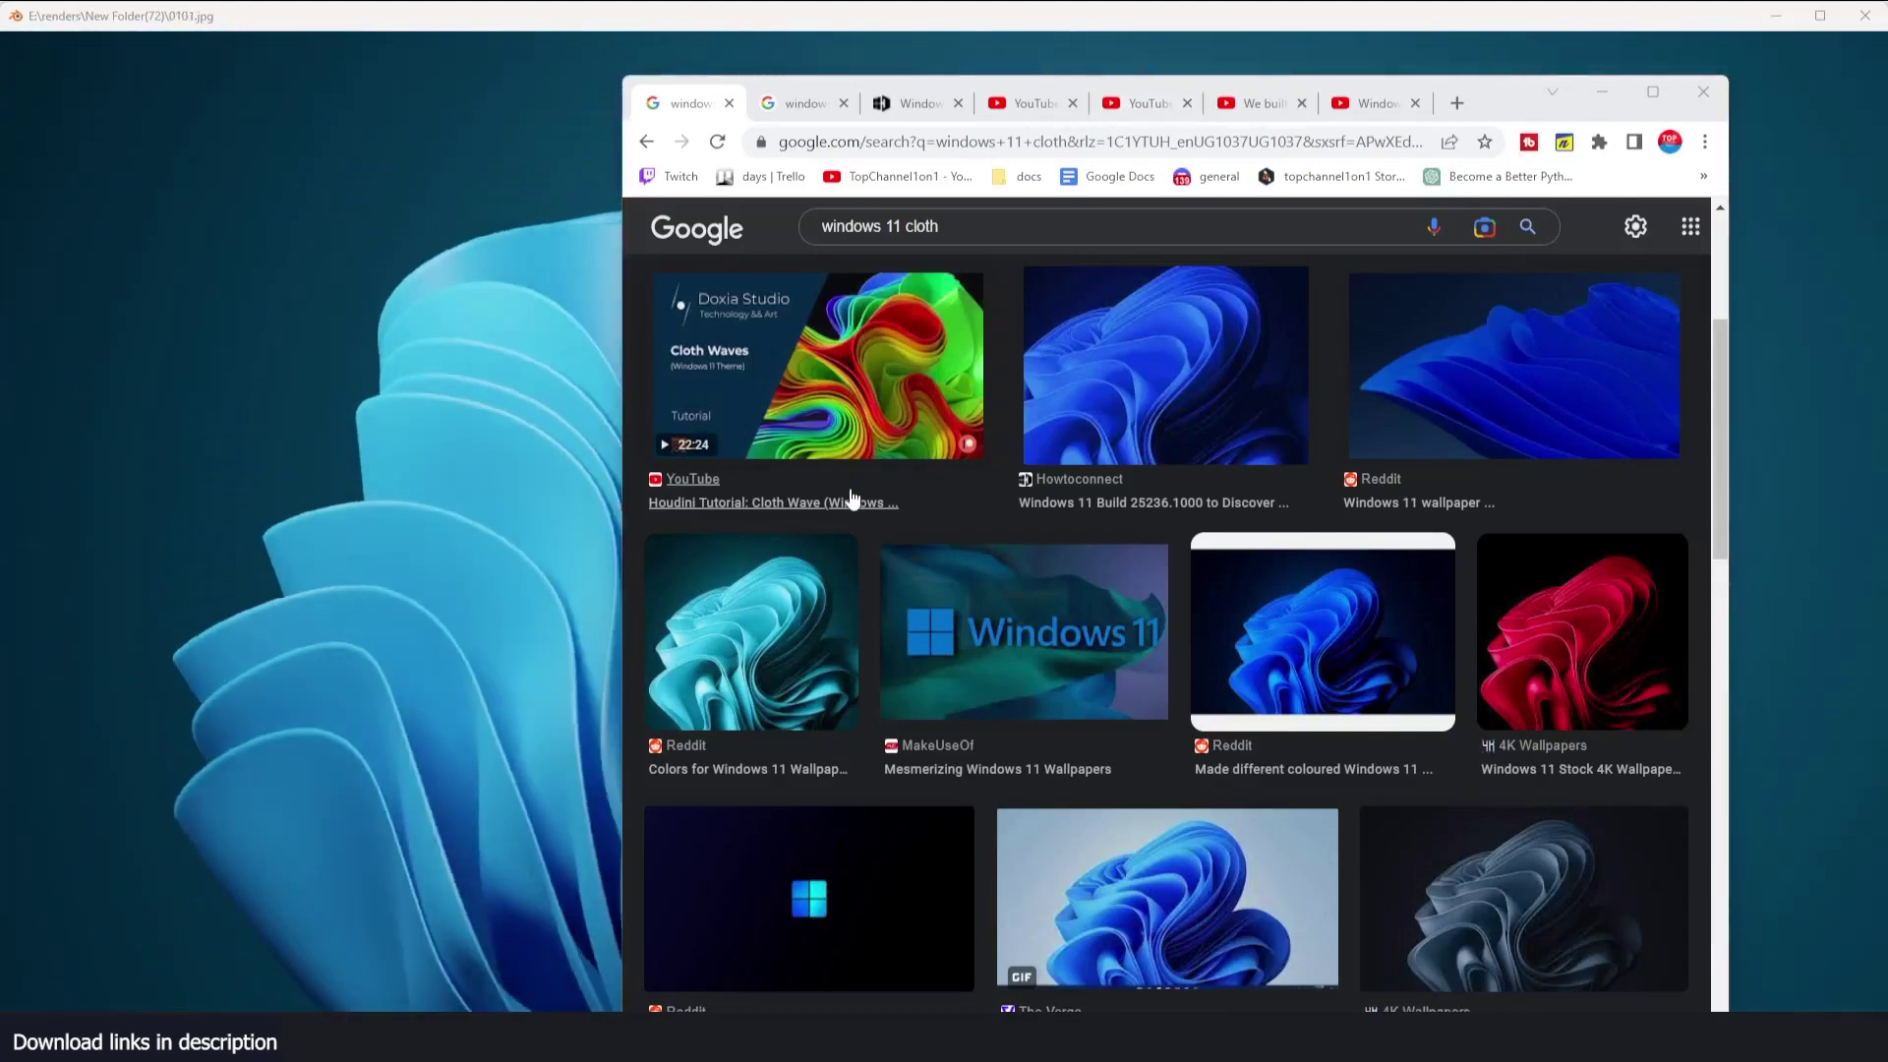
# Review the Windows 11 cloth wallpaper image references and the finished render, and close the render window
pyautogui.scroll(-5, 1219, 747)
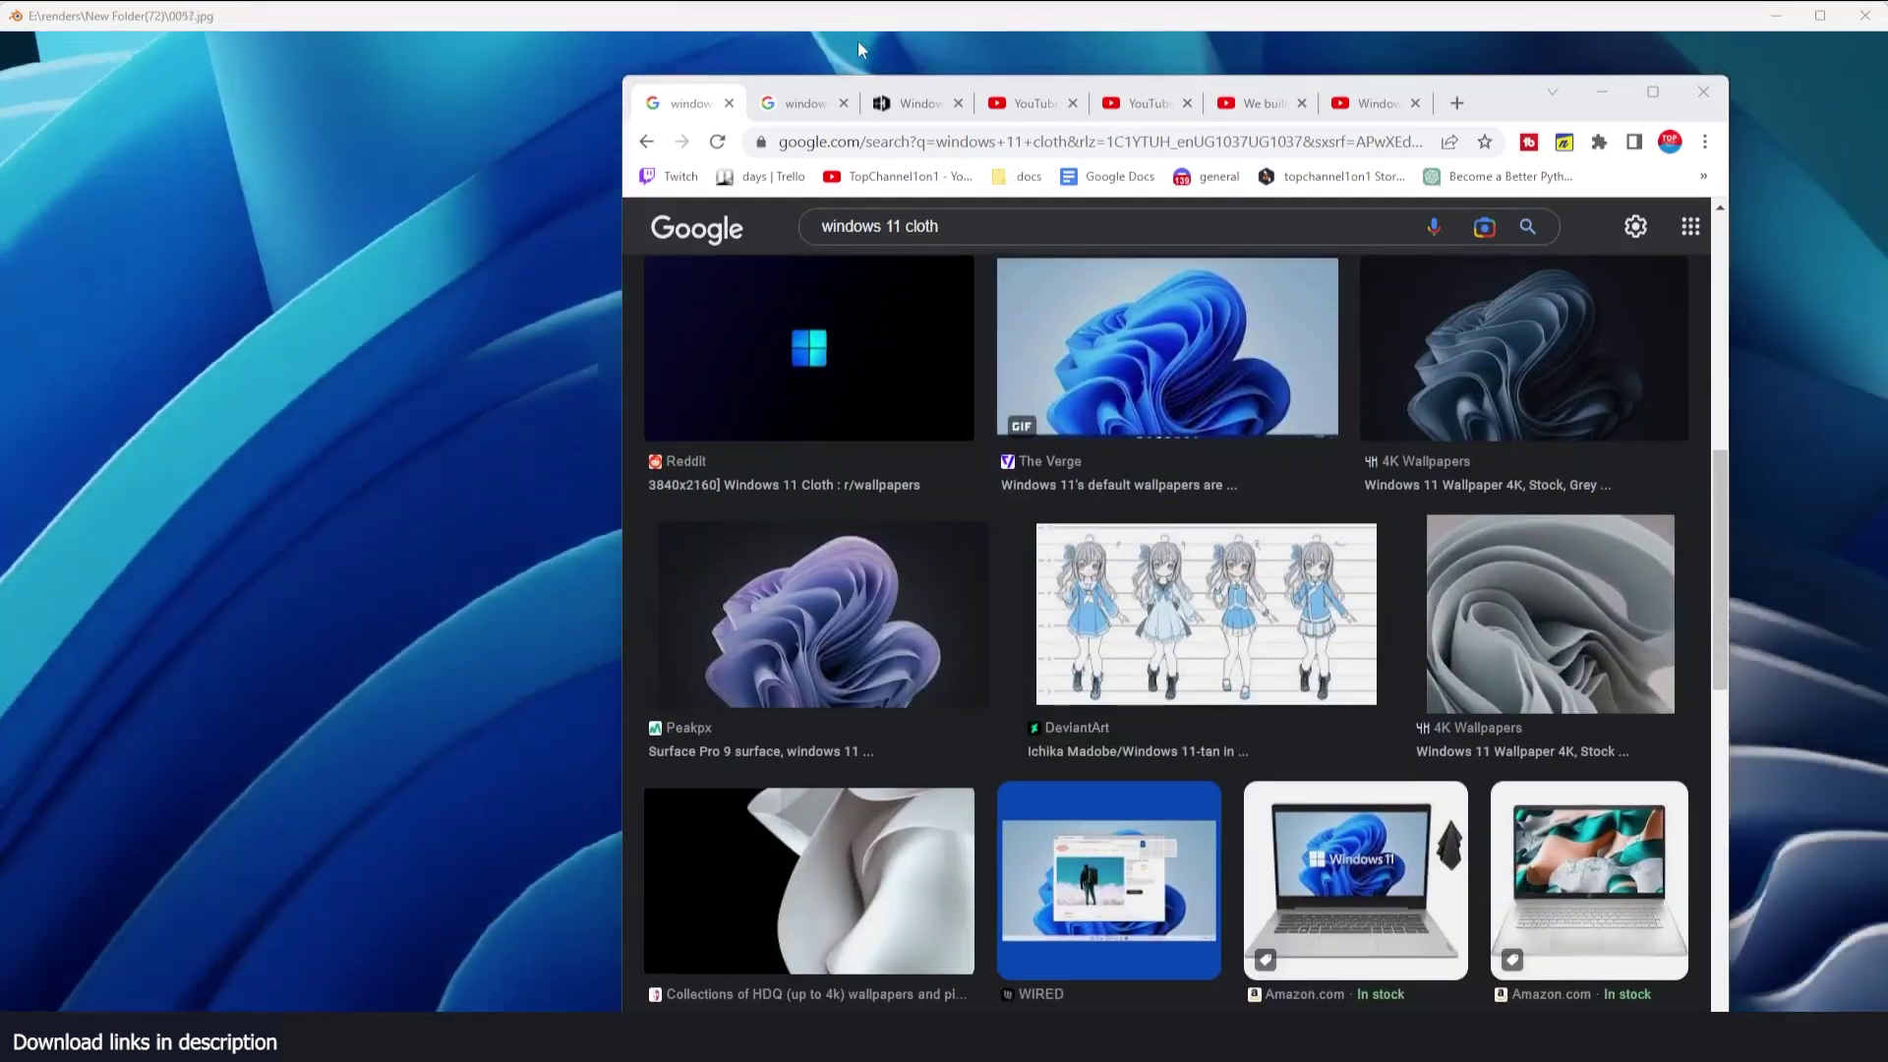
pyautogui.click(858, 39)
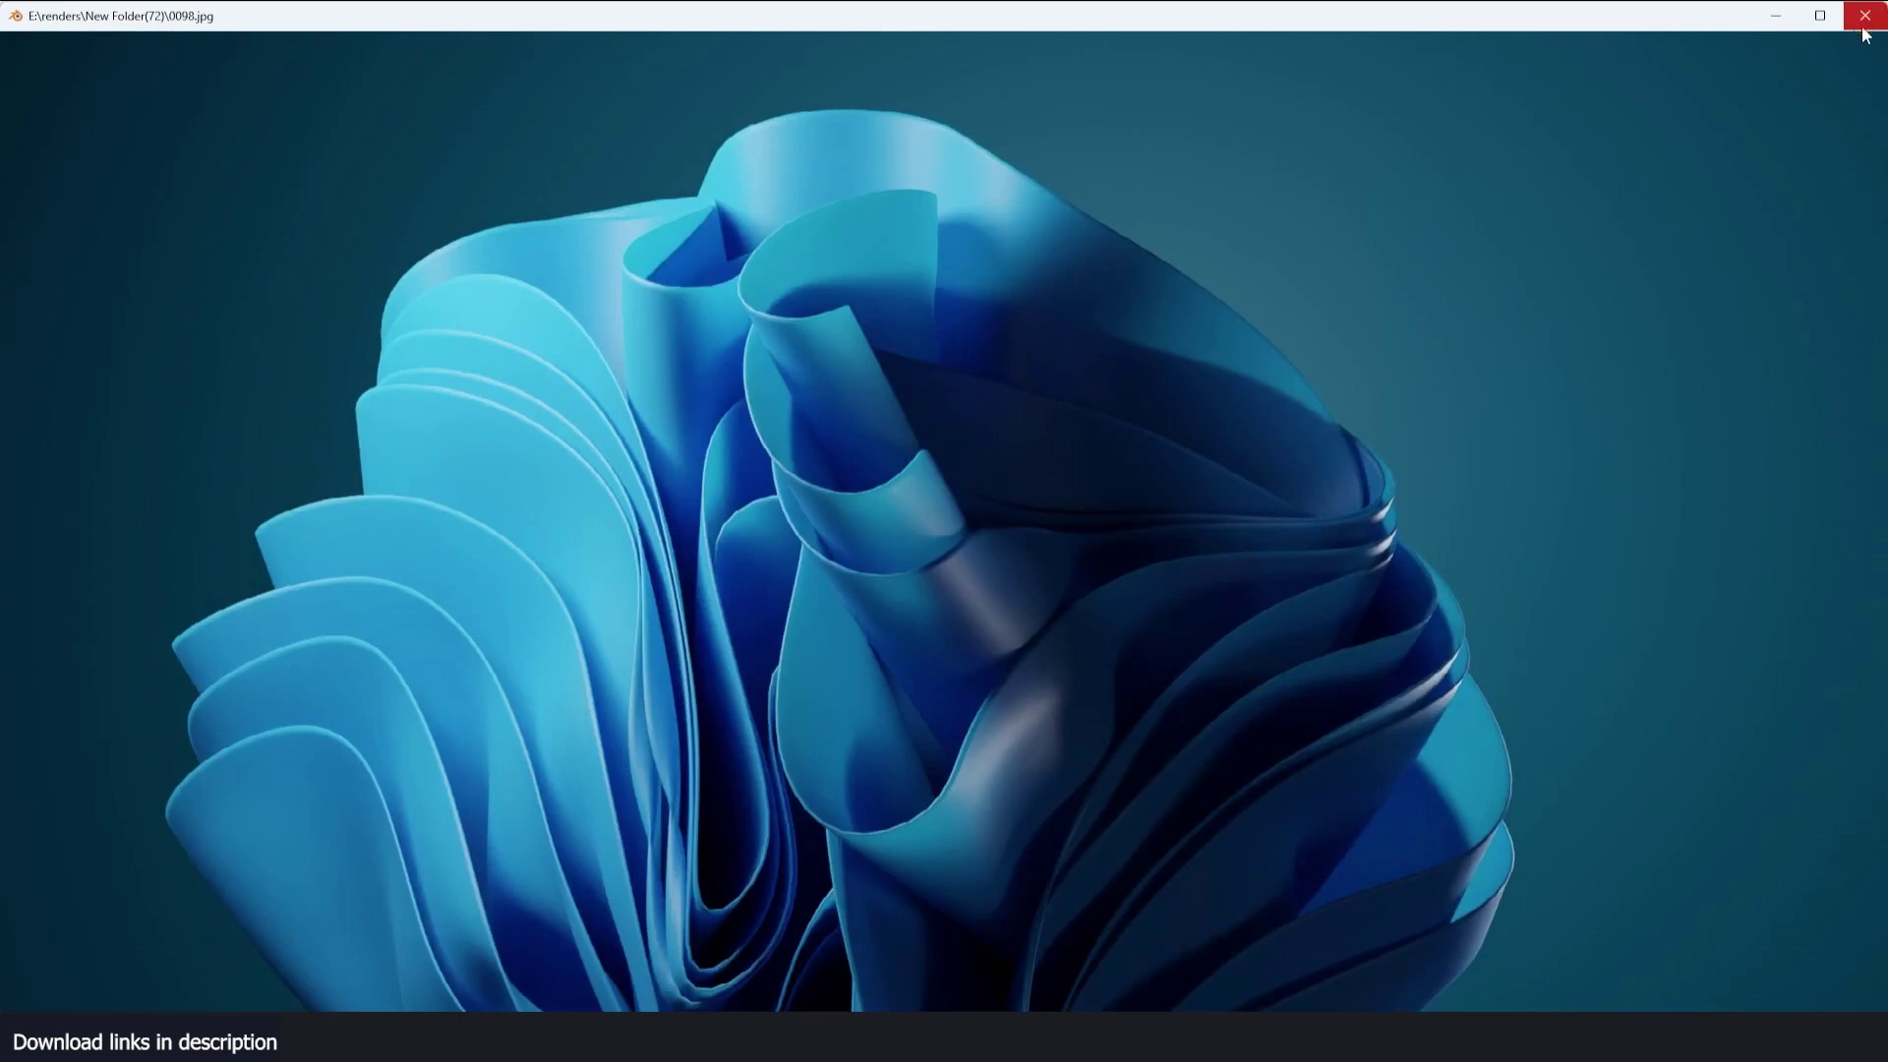
pyautogui.click(1865, 34)
pyautogui.click(292, 334)
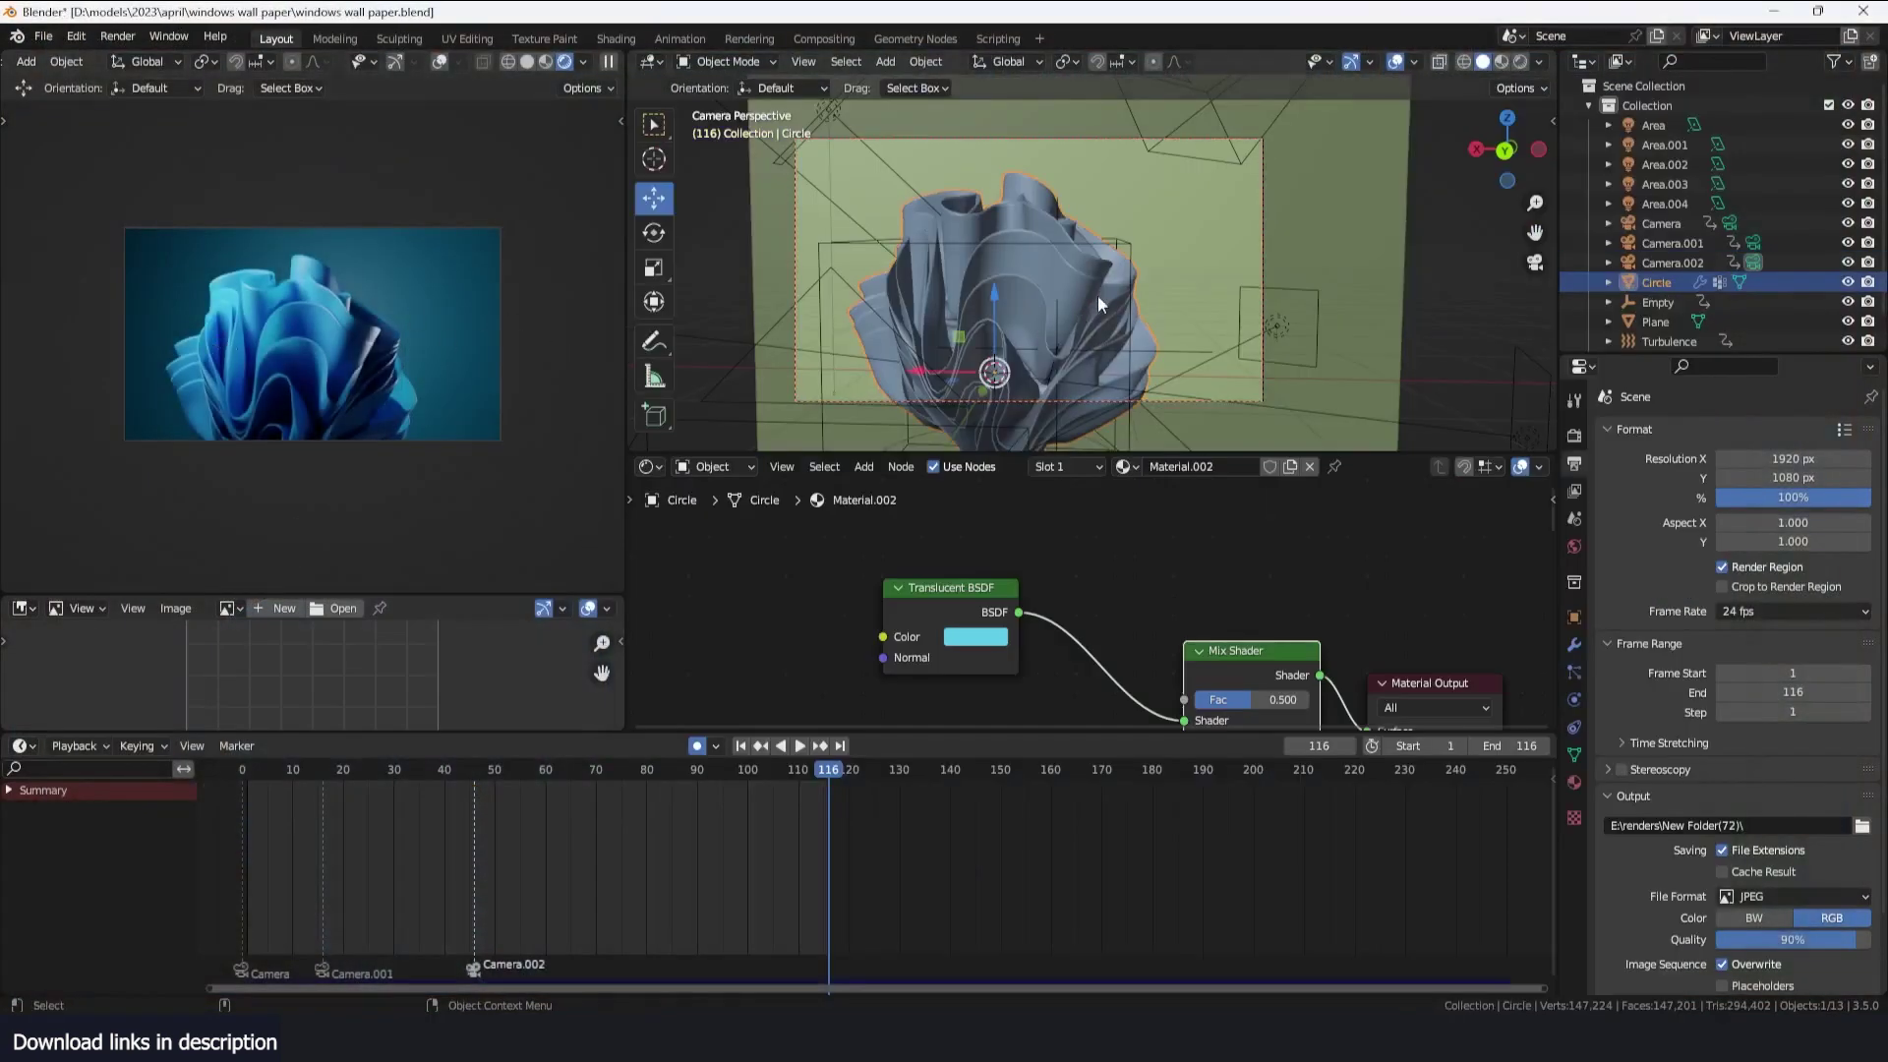
# Inspect the finished cloth model from several angles and scrub through its animation to frame 91
pyautogui.moveTo(1097, 293); pyautogui.dragTo(1066, 250, button='middle')
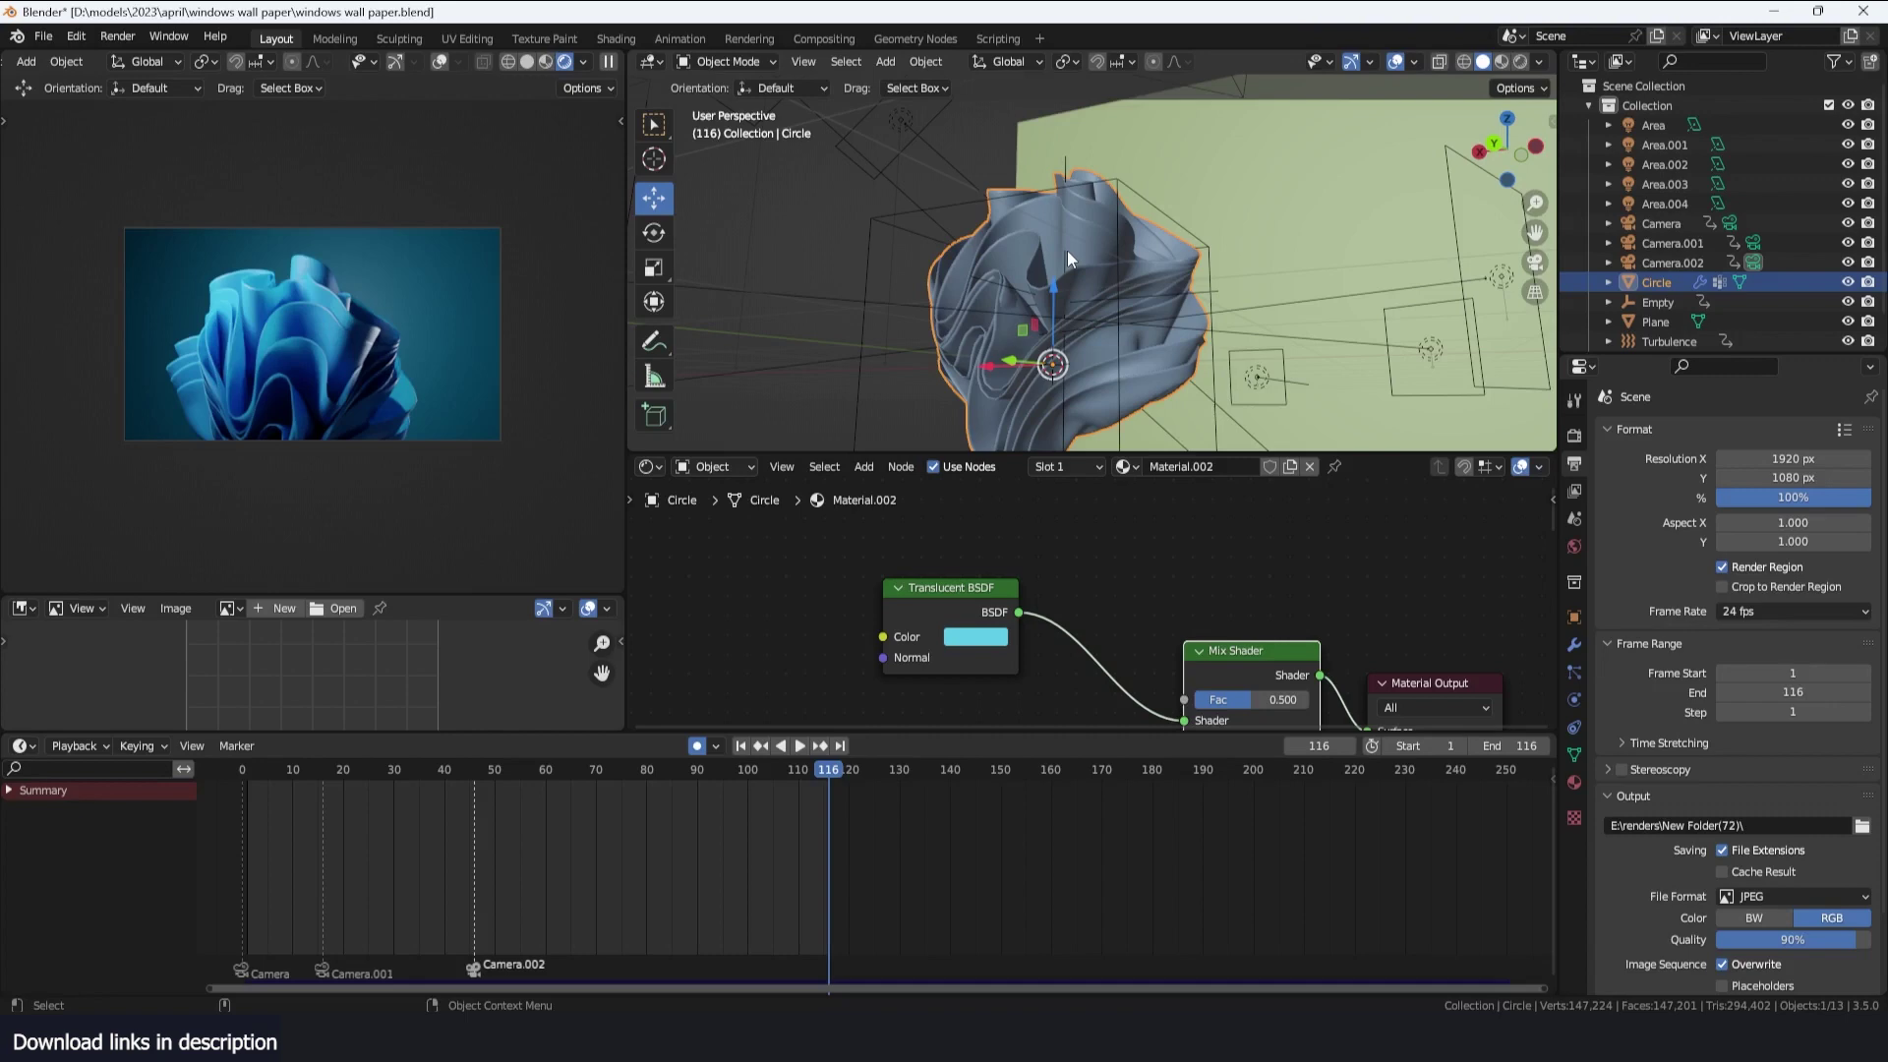
pyautogui.moveTo(1067, 258); pyautogui.dragTo(927, 330, button='middle')
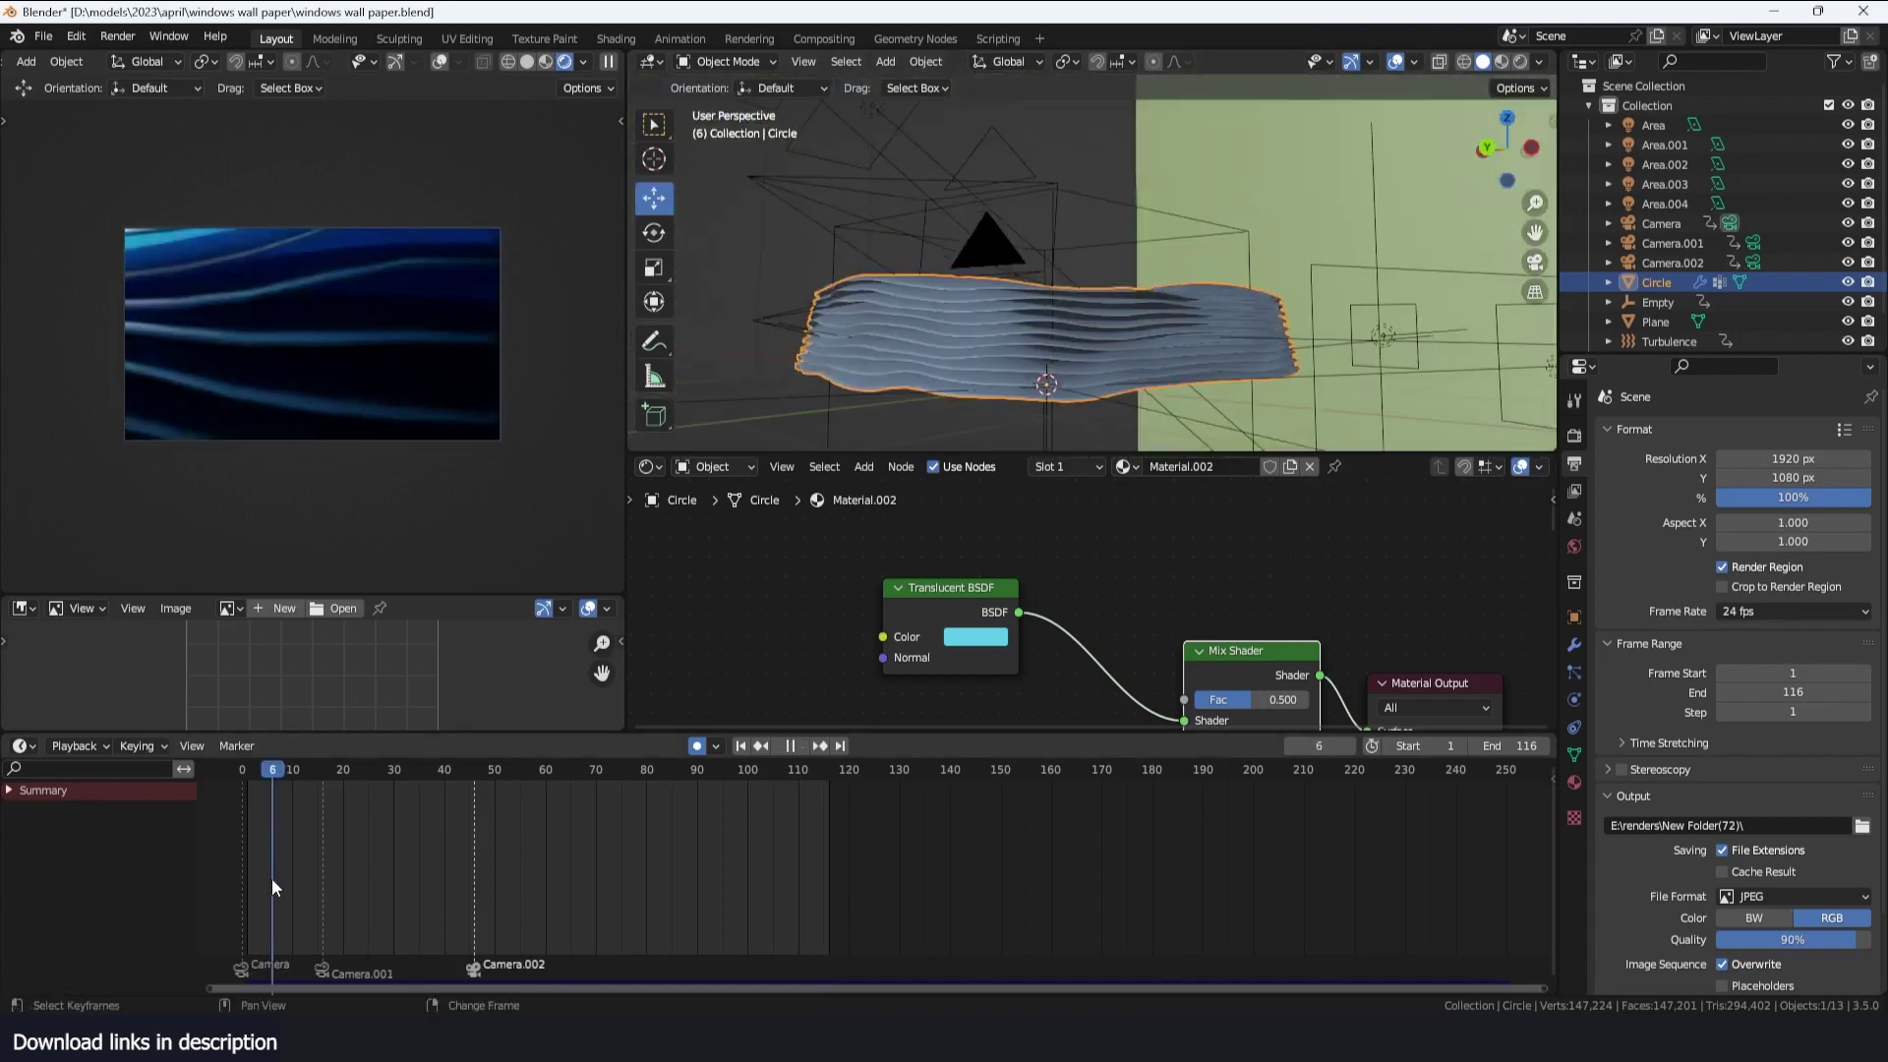
pyautogui.moveTo(309, 876); pyautogui.dragTo(708, 858)
pyautogui.press('space')
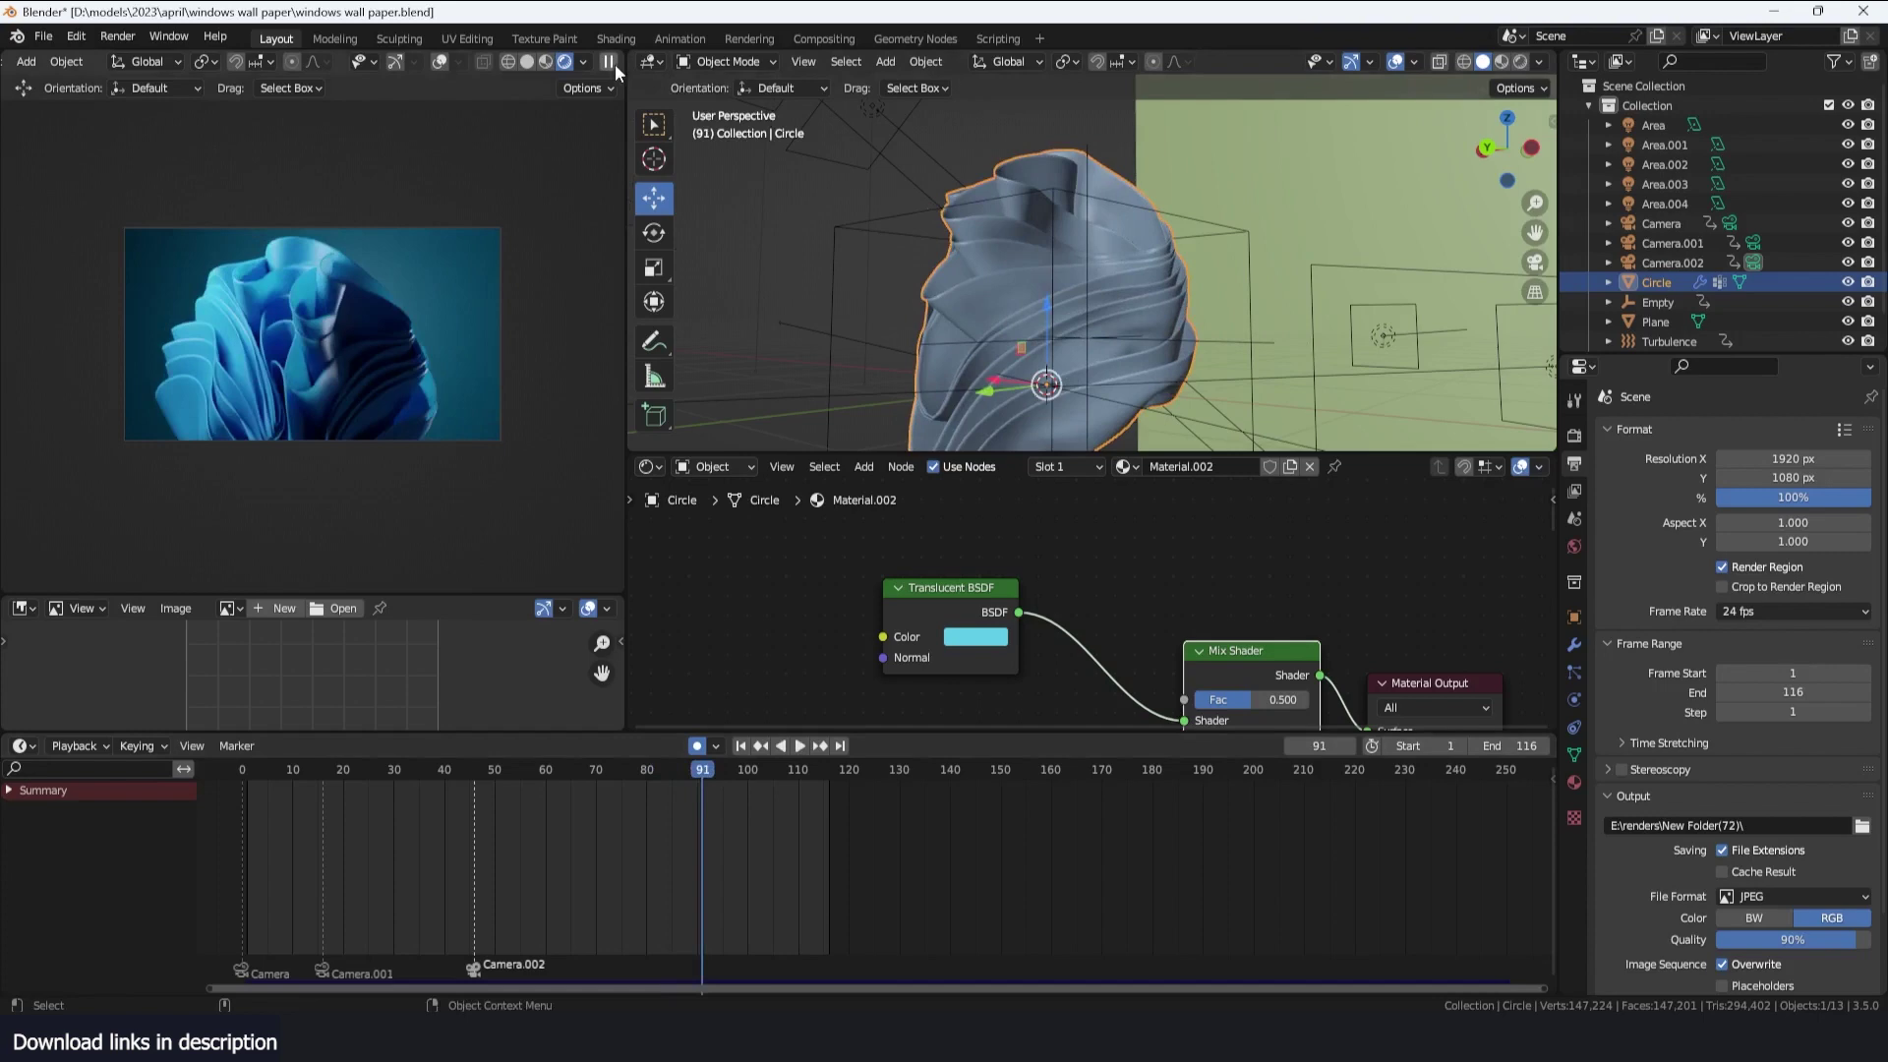
# Examine the cloth object's modifier stack and its arrayed circle layers at frame 0
pyautogui.click(1573, 645)
pyautogui.scroll(-3, 1042, 304)
pyautogui.moveTo(1030, 295); pyautogui.dragTo(1186, 287, button='middle')
pyautogui.scroll(5, 1185, 287)
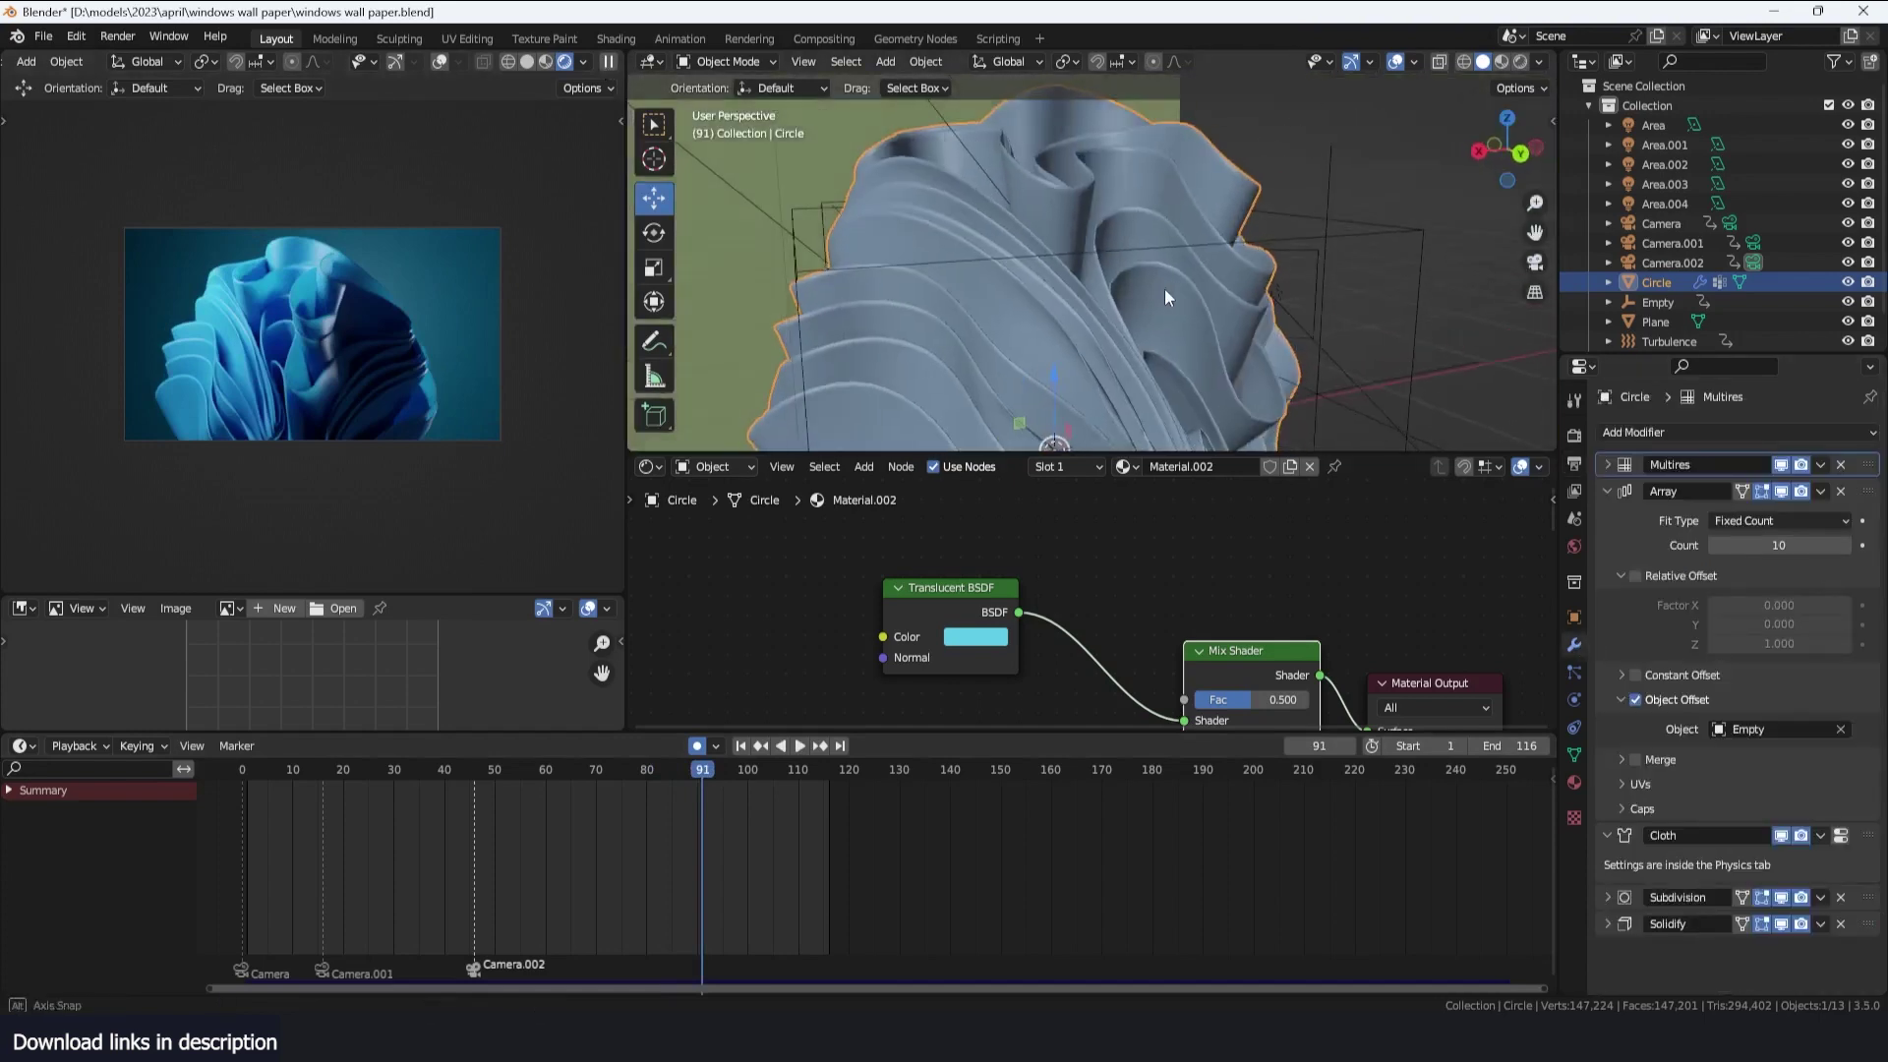
pyautogui.click(242, 901)
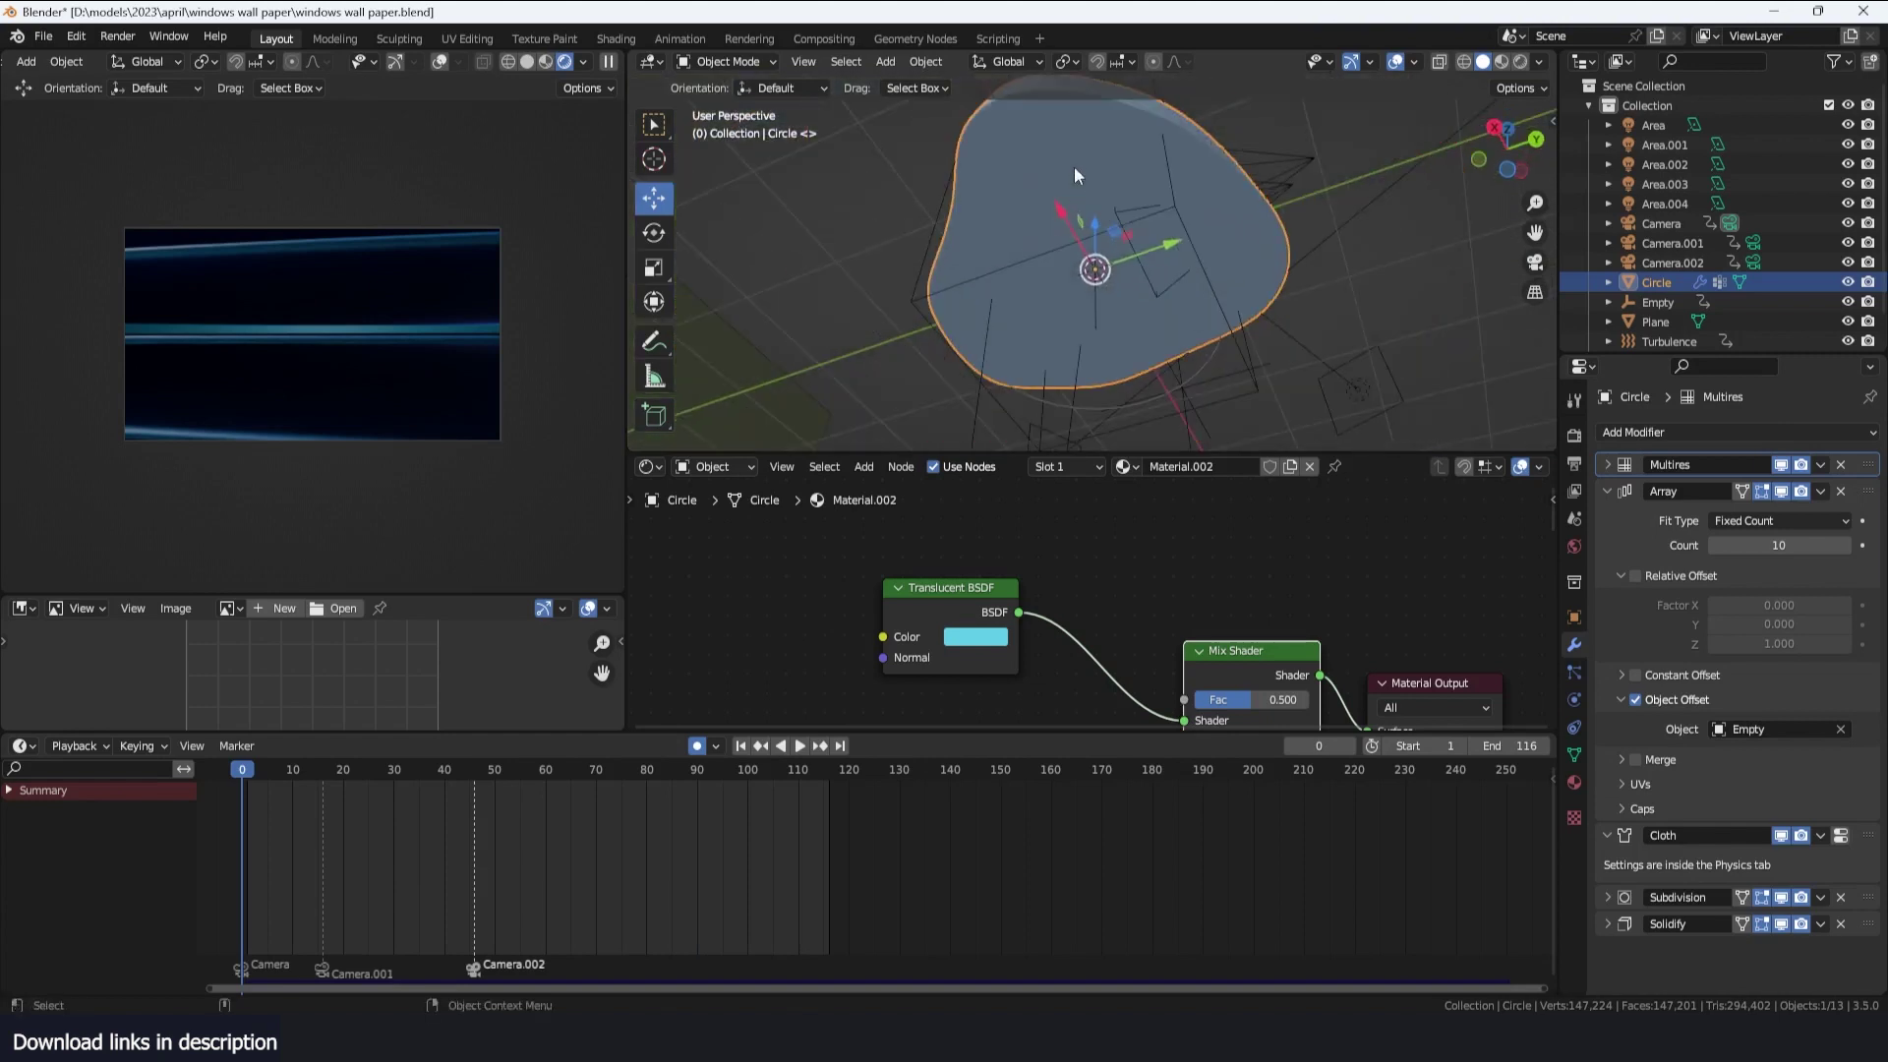
pyautogui.moveTo(986, 220); pyautogui.dragTo(1161, 322, button='middle')
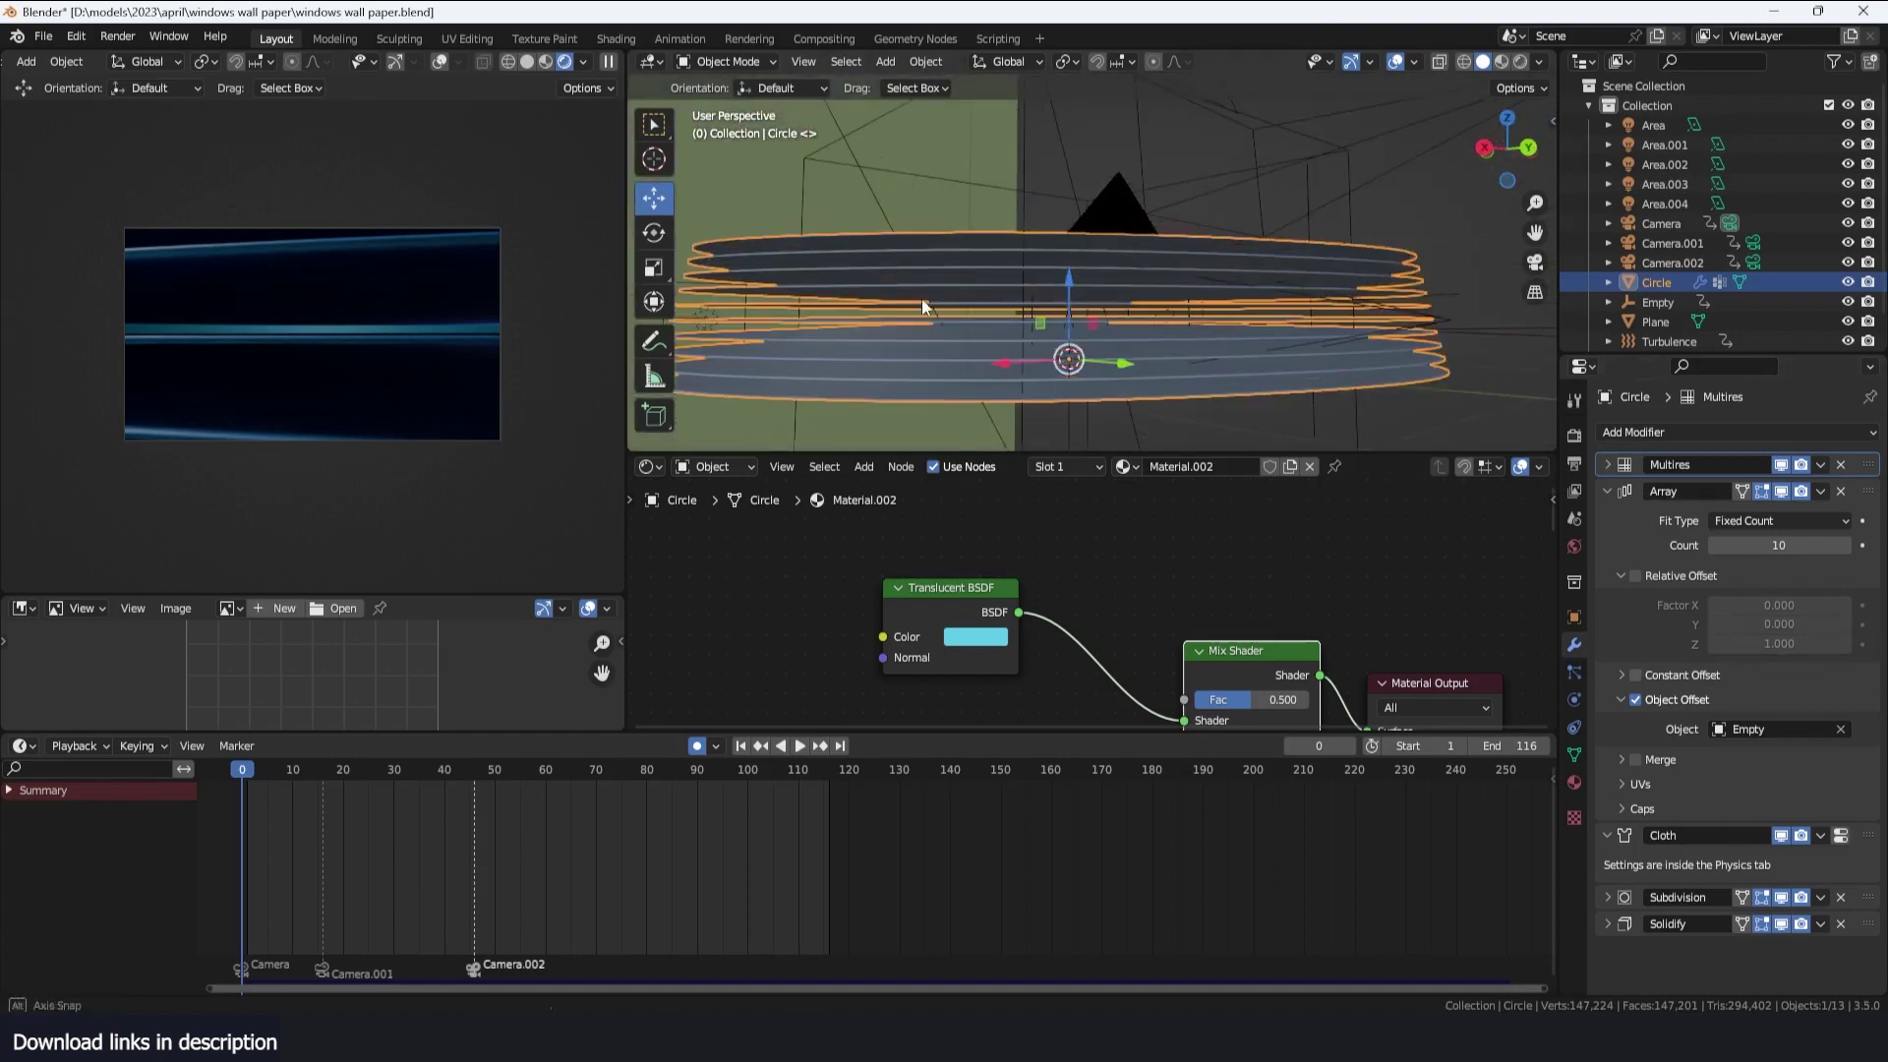
pyautogui.moveTo(922, 298); pyautogui.dragTo(944, 303, button='middle')
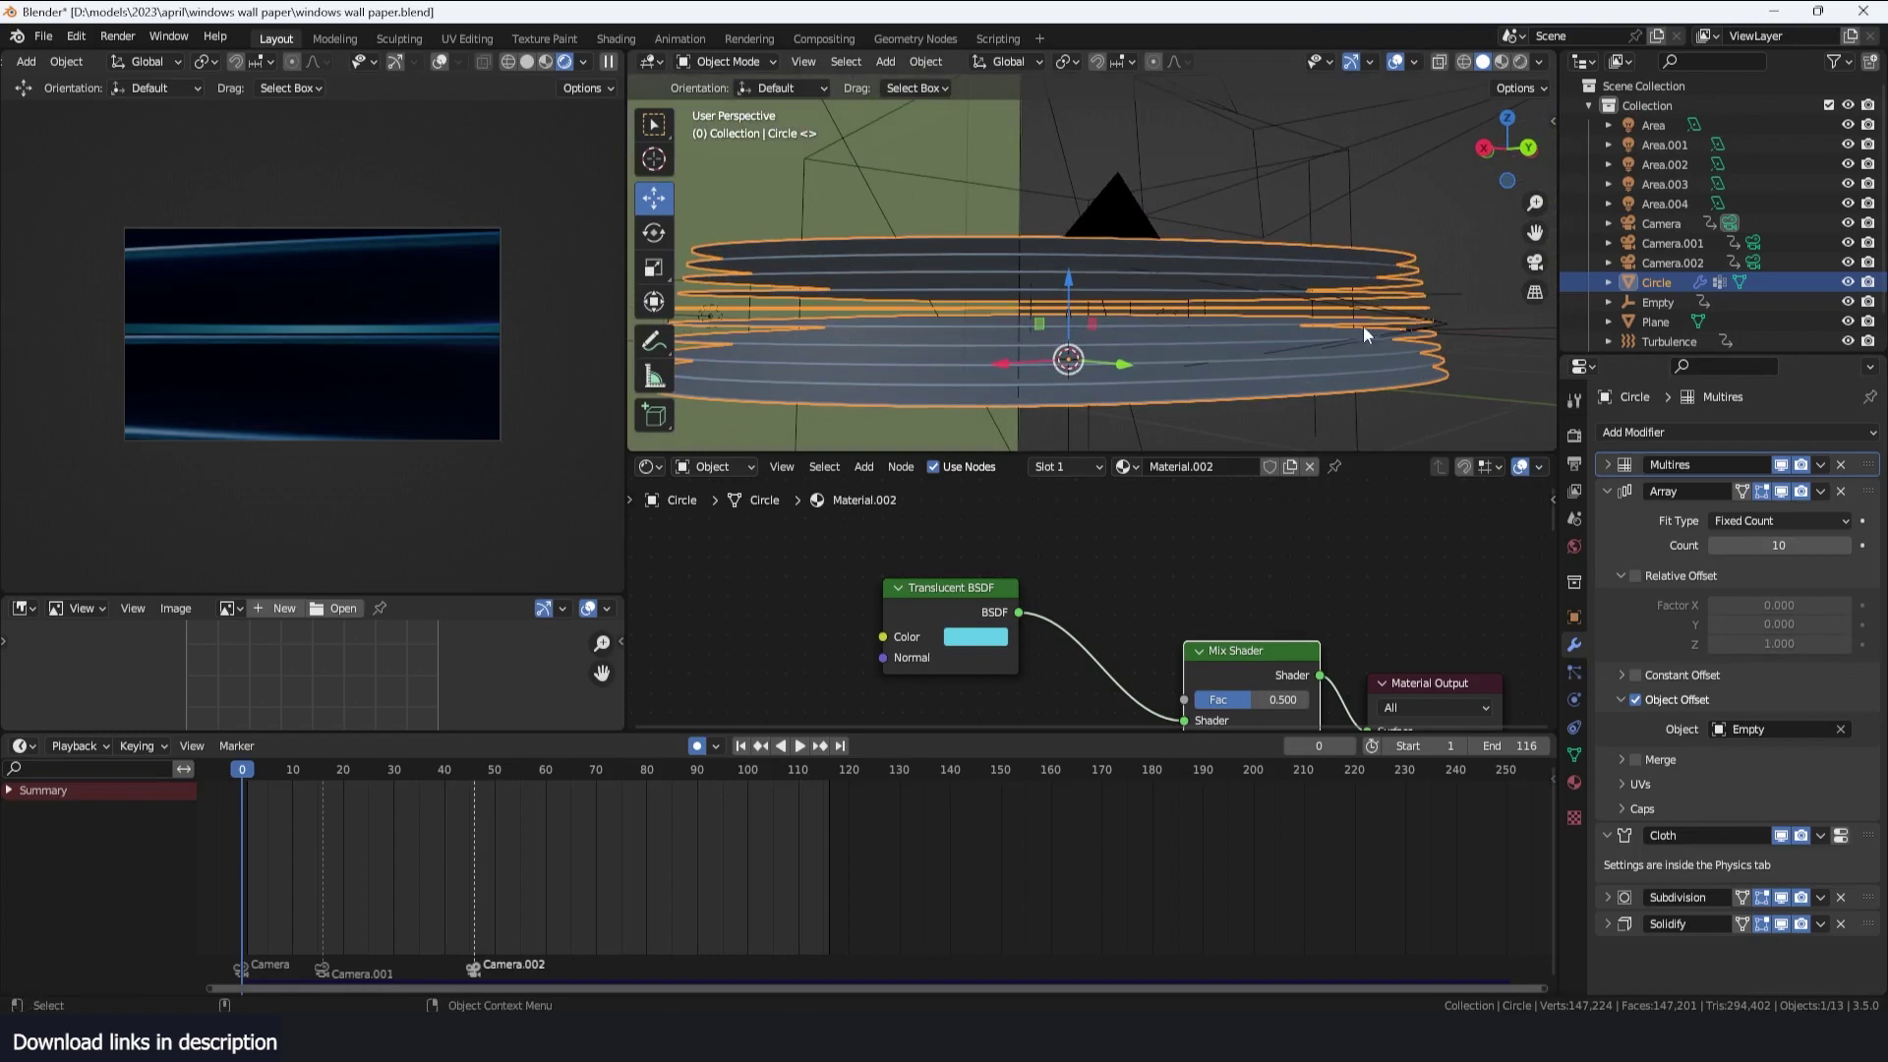
pyautogui.moveTo(1372, 227); pyautogui.dragTo(1282, 311, button='middle')
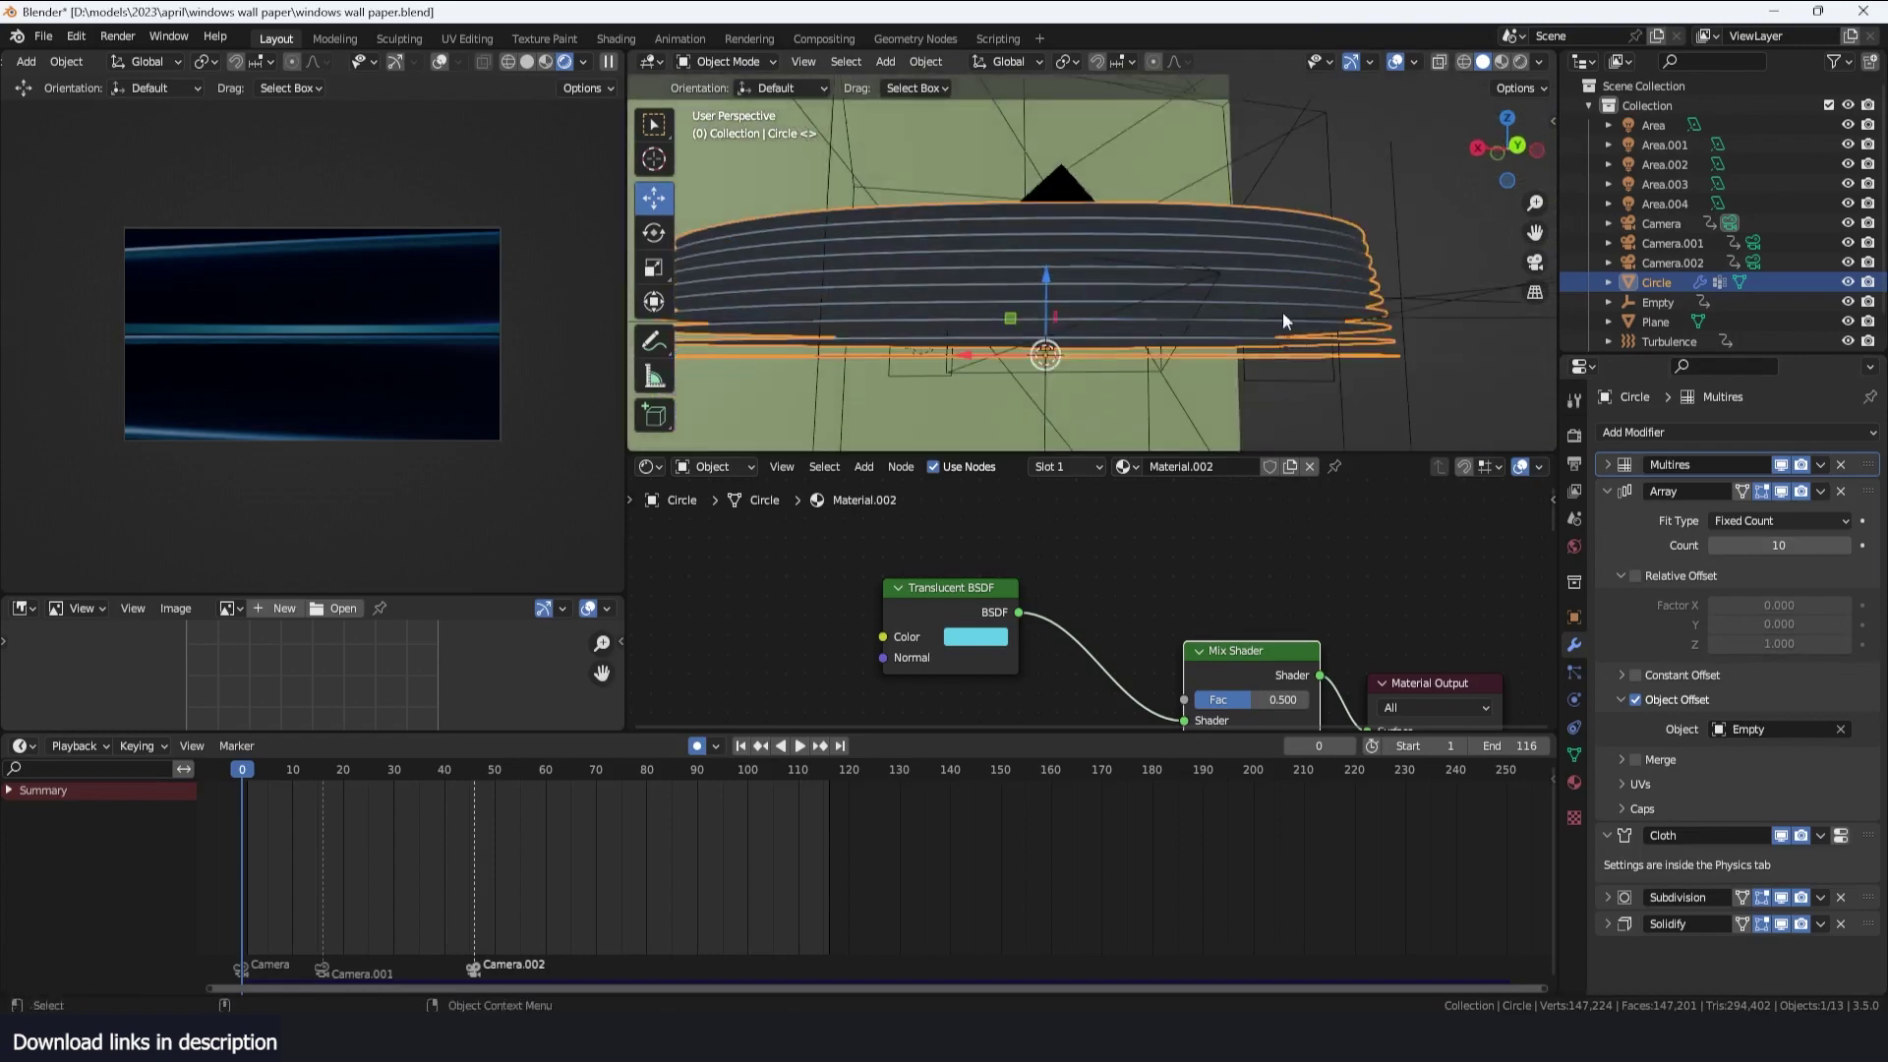
# Play the finished cloth simulation from frame 0 to frame 25 and inspect the folded shape
pyautogui.click(1600, 496)
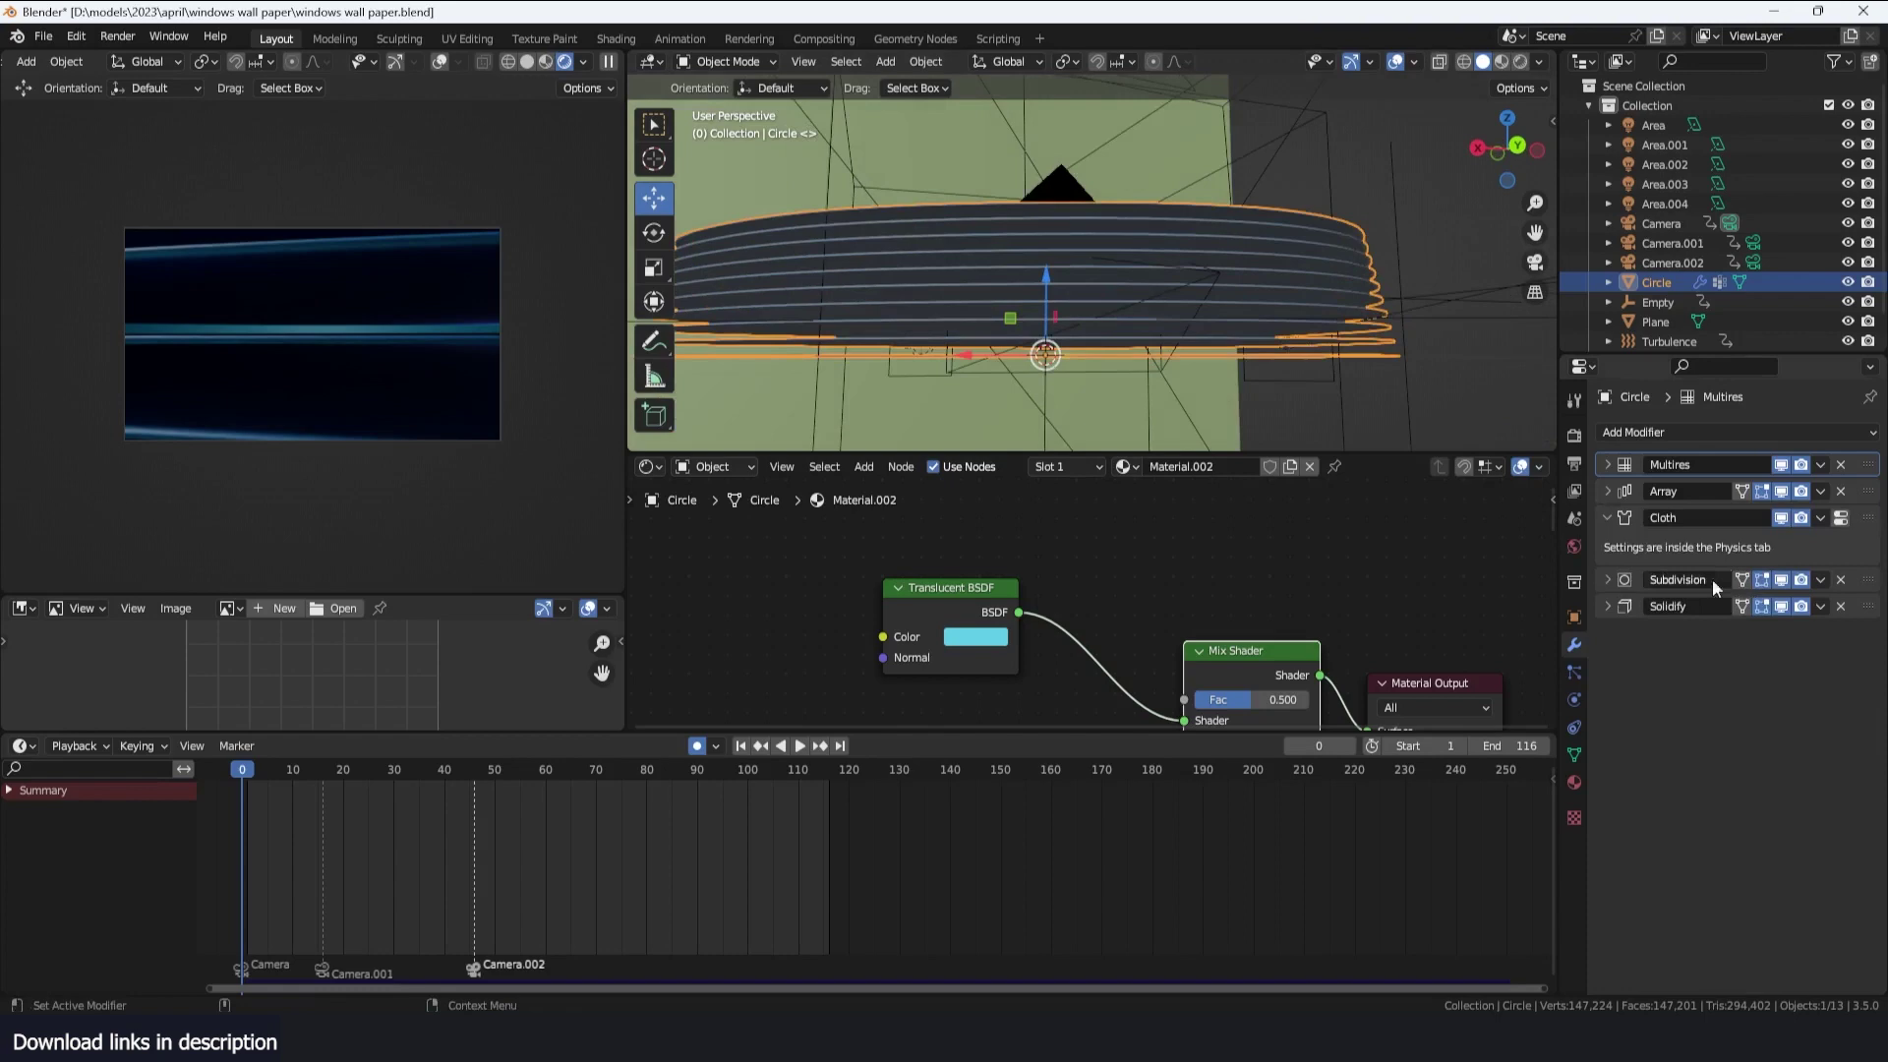
pyautogui.press('space')
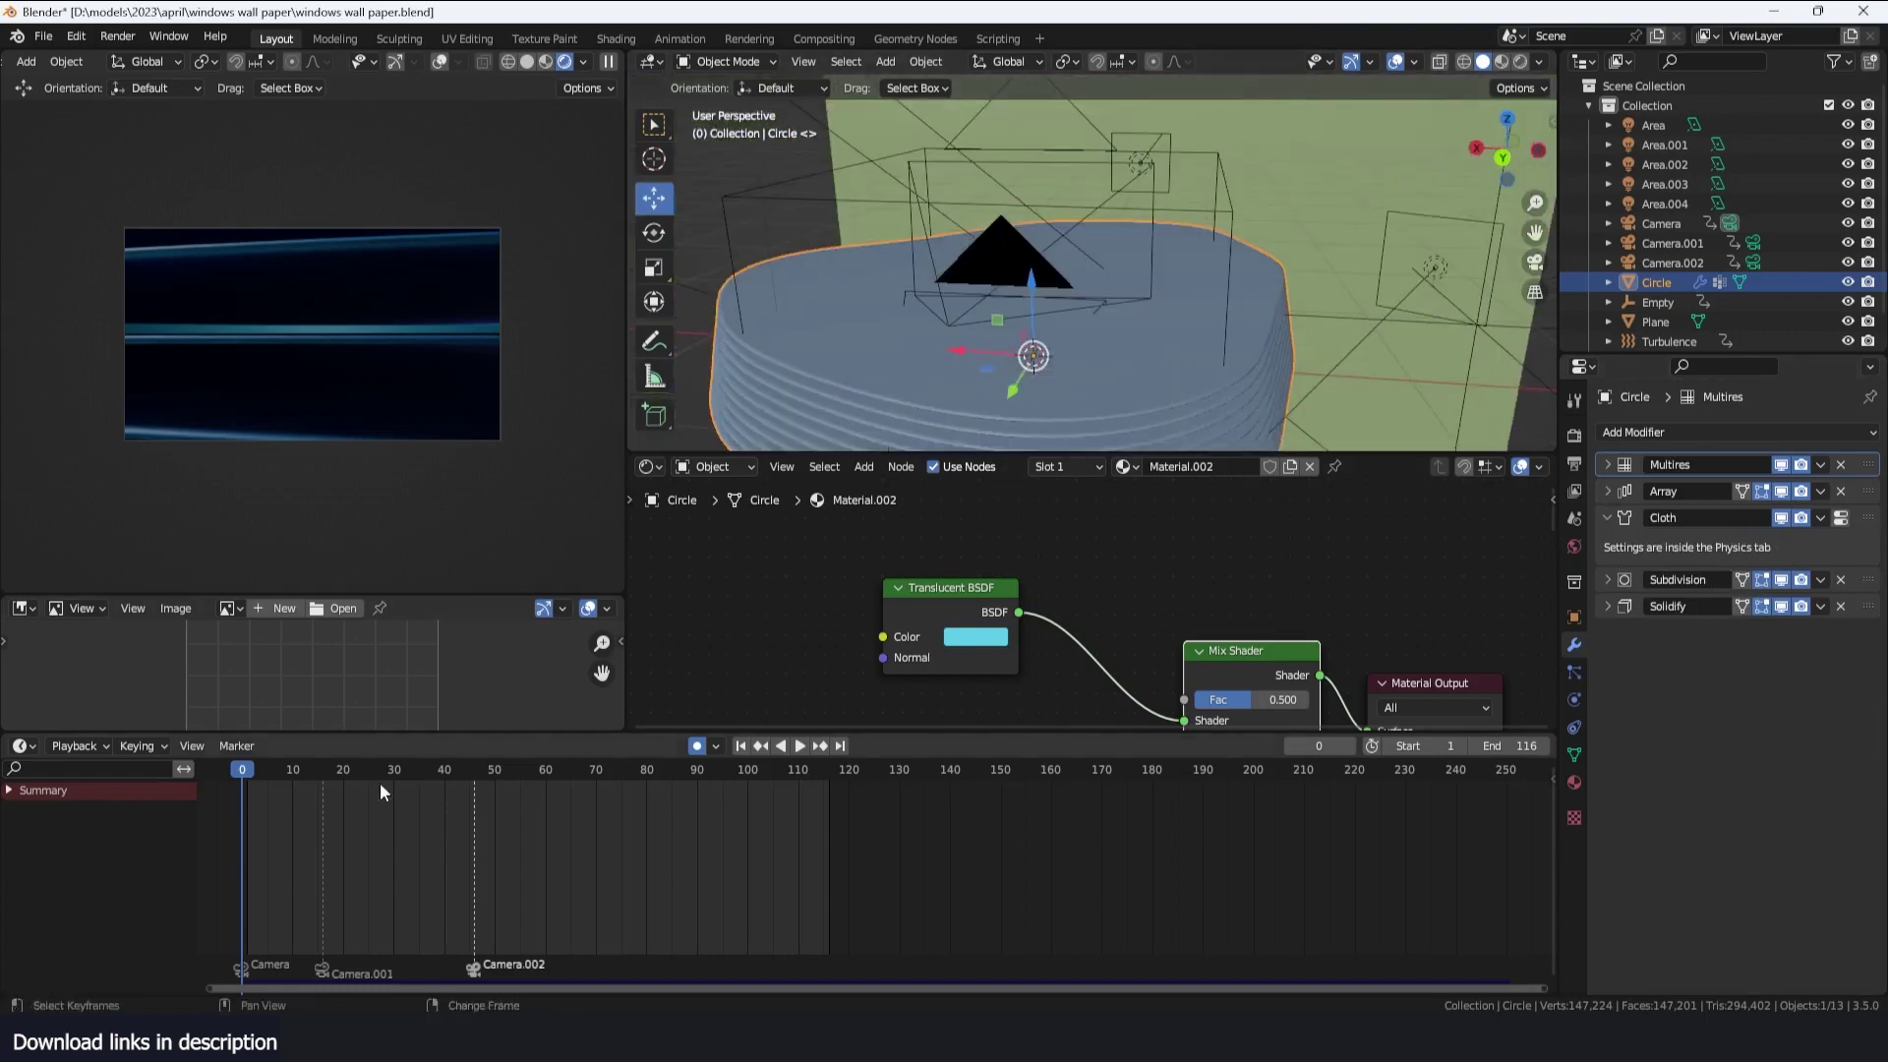
pyautogui.press('space')
pyautogui.moveTo(944, 334); pyautogui.dragTo(988, 367, button='middle')
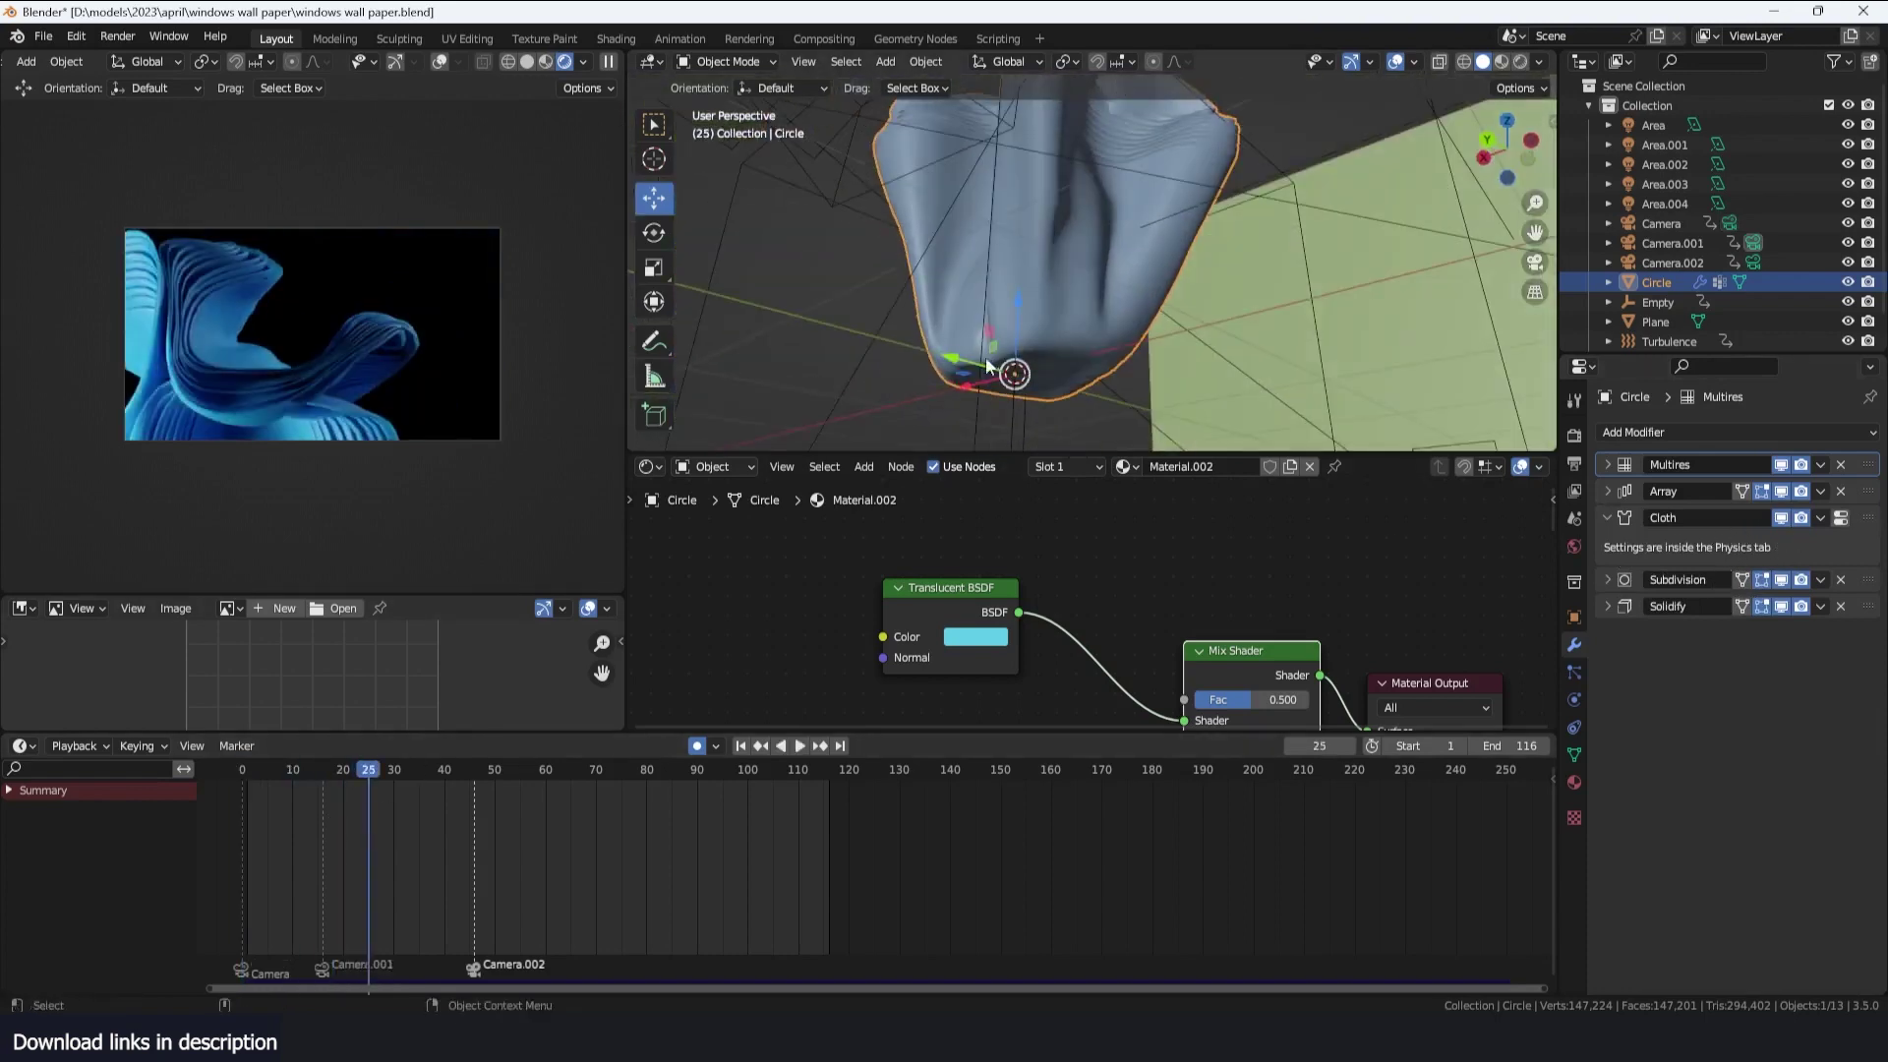
pyautogui.scroll(2, 990, 378)
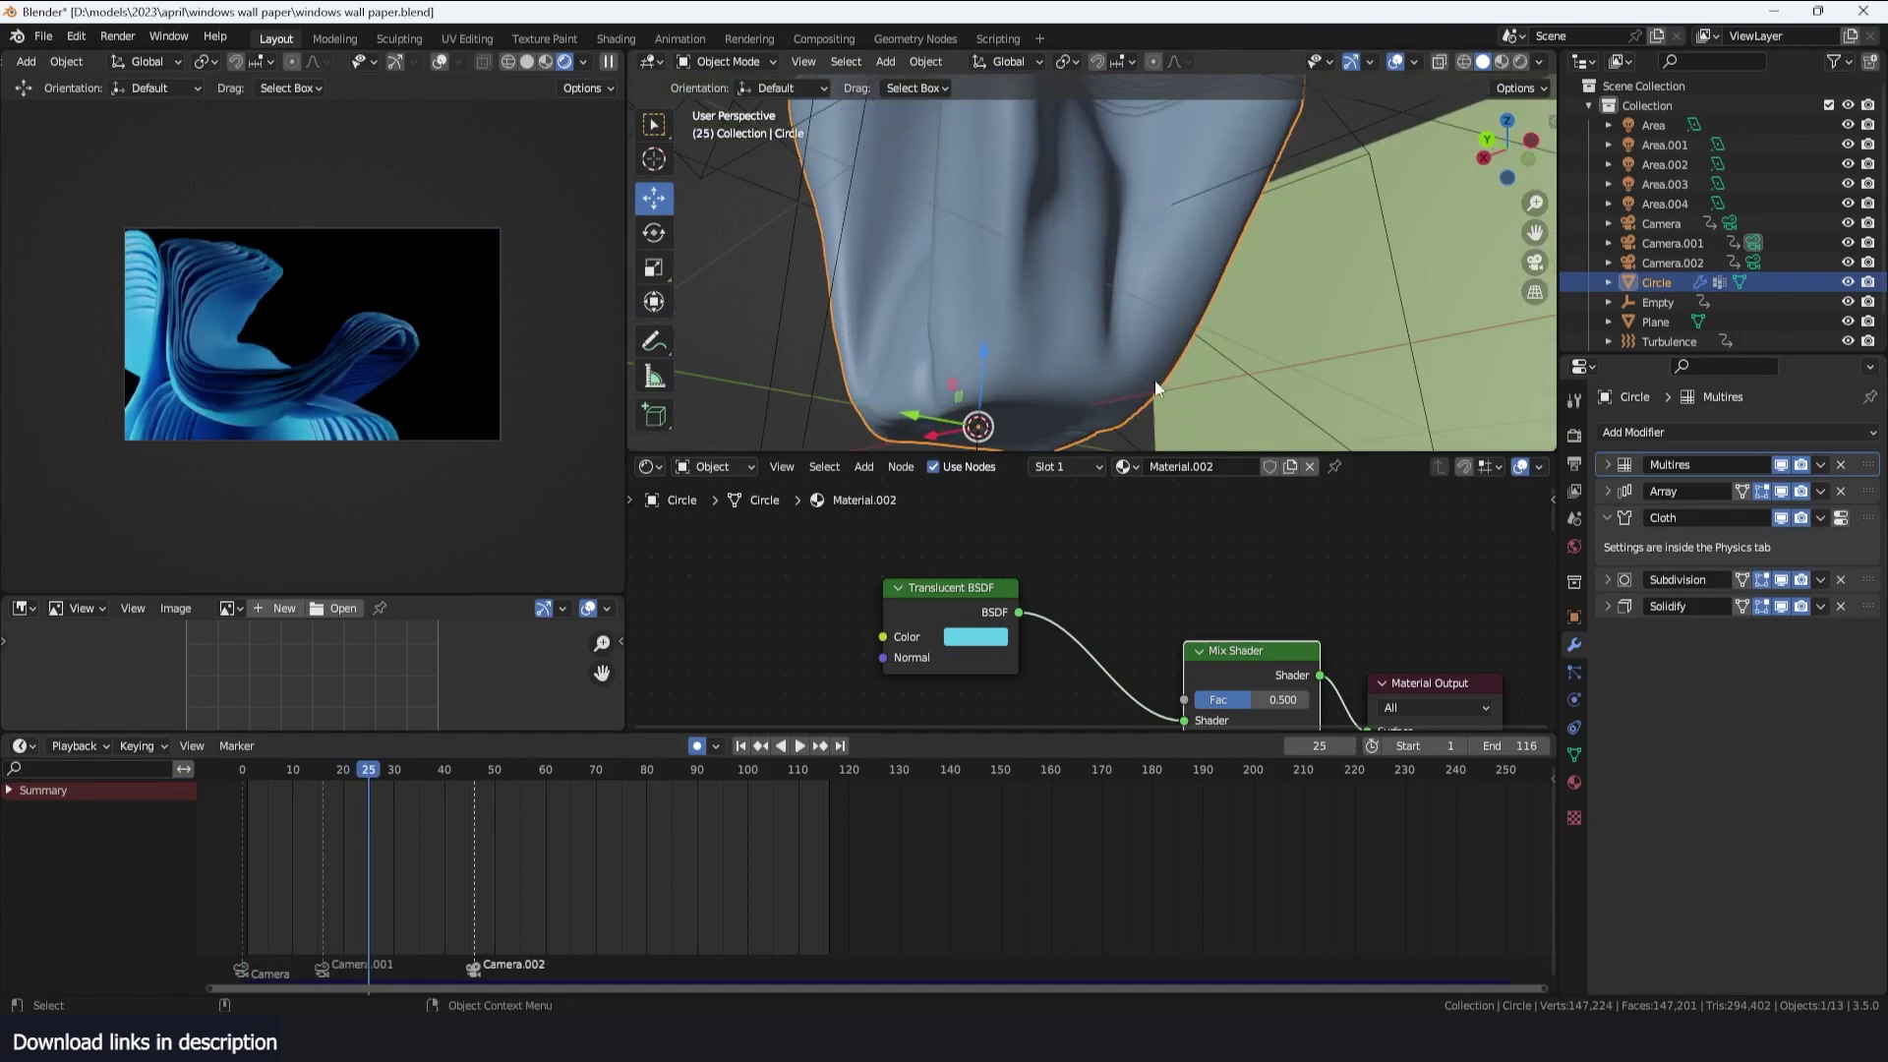
pyautogui.scroll(-3, 1140, 389)
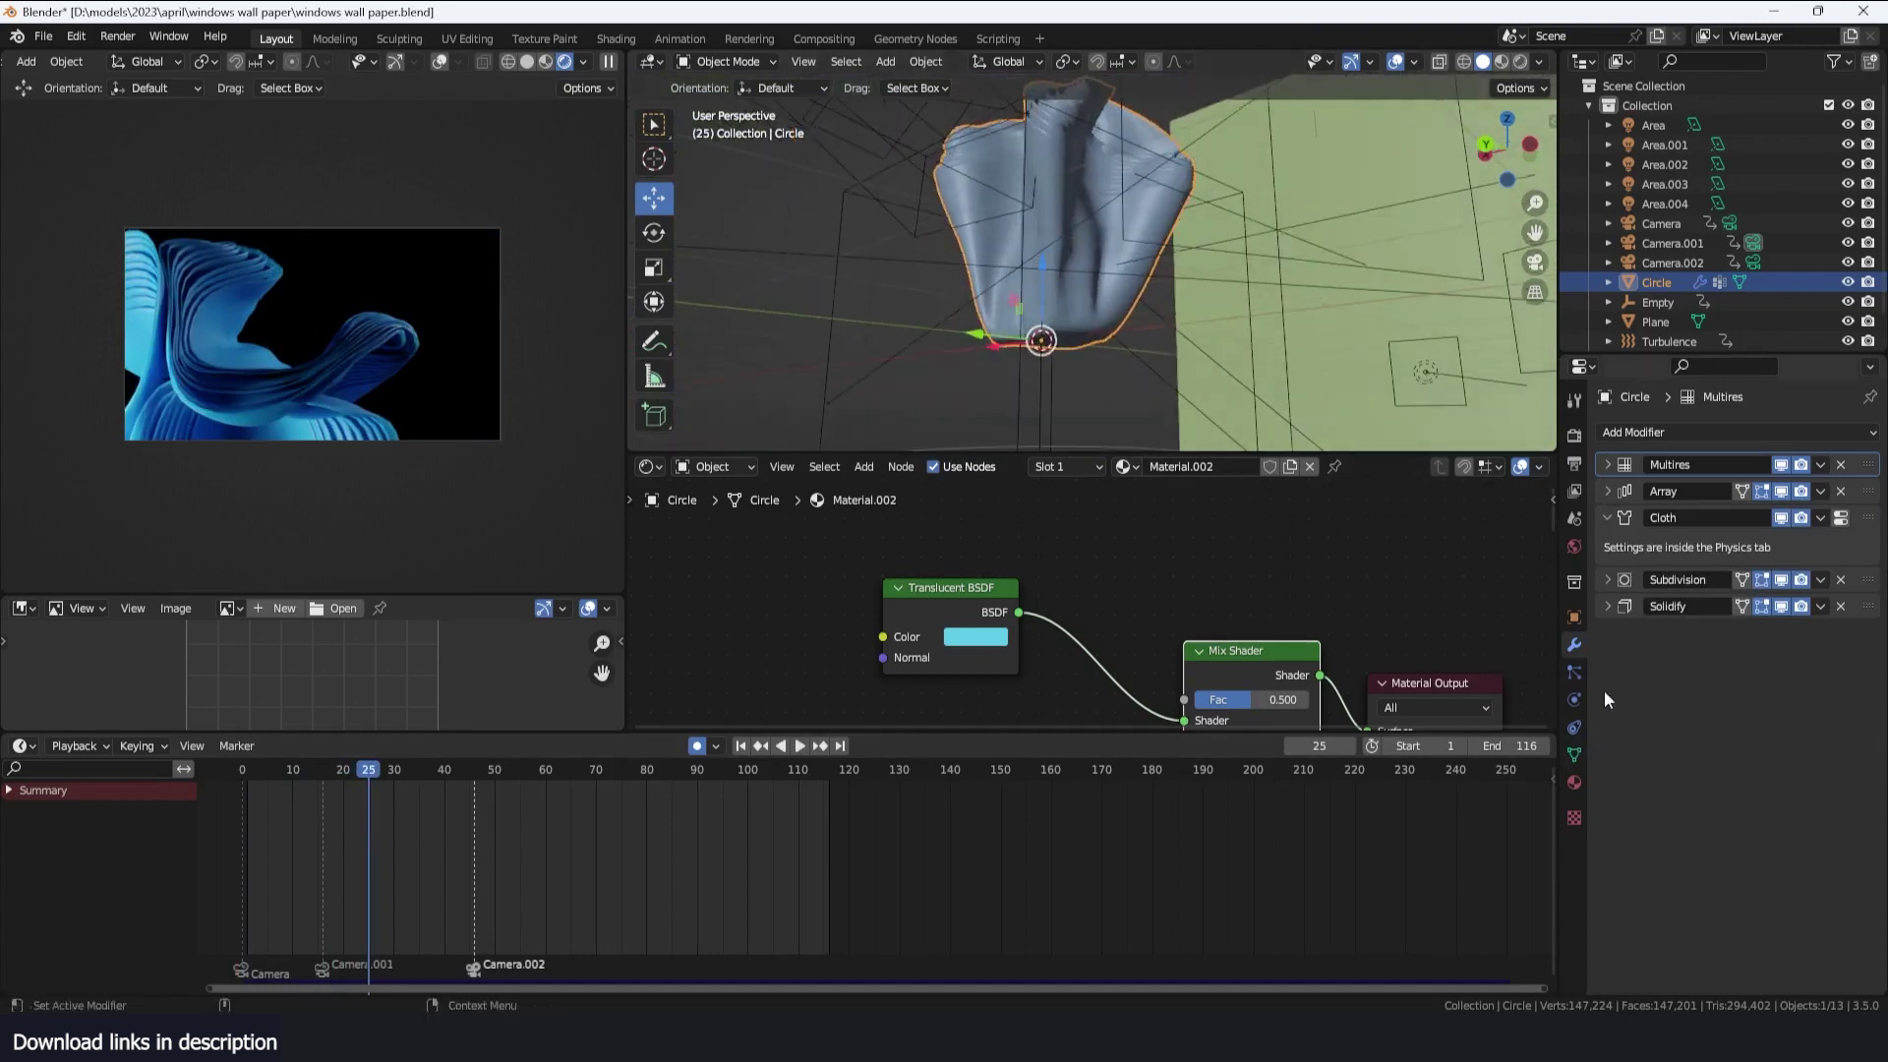
# Examine the finished object's cloth physics settings and the folds of its stacked layers
pyautogui.click(1574, 699)
pyautogui.scroll(-15, 1679, 767)
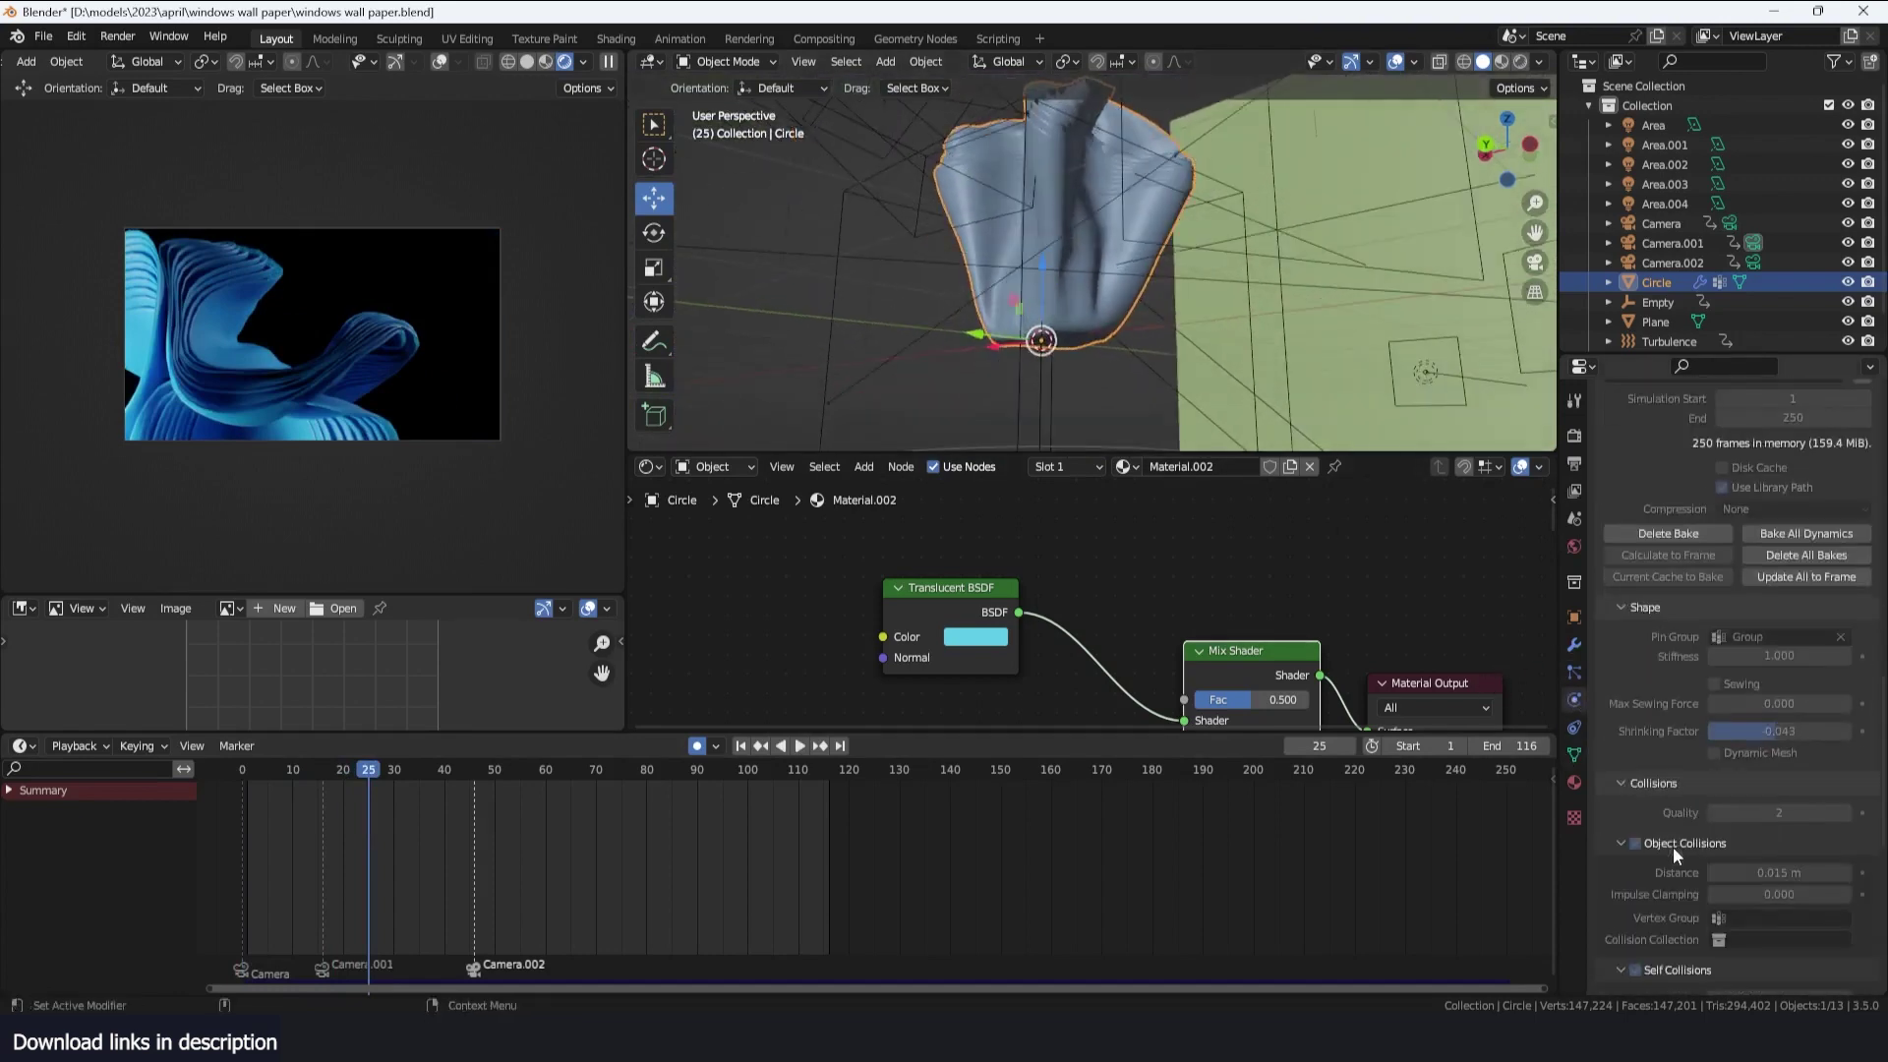
pyautogui.moveTo(1092, 211); pyautogui.dragTo(1083, 144, button='middle')
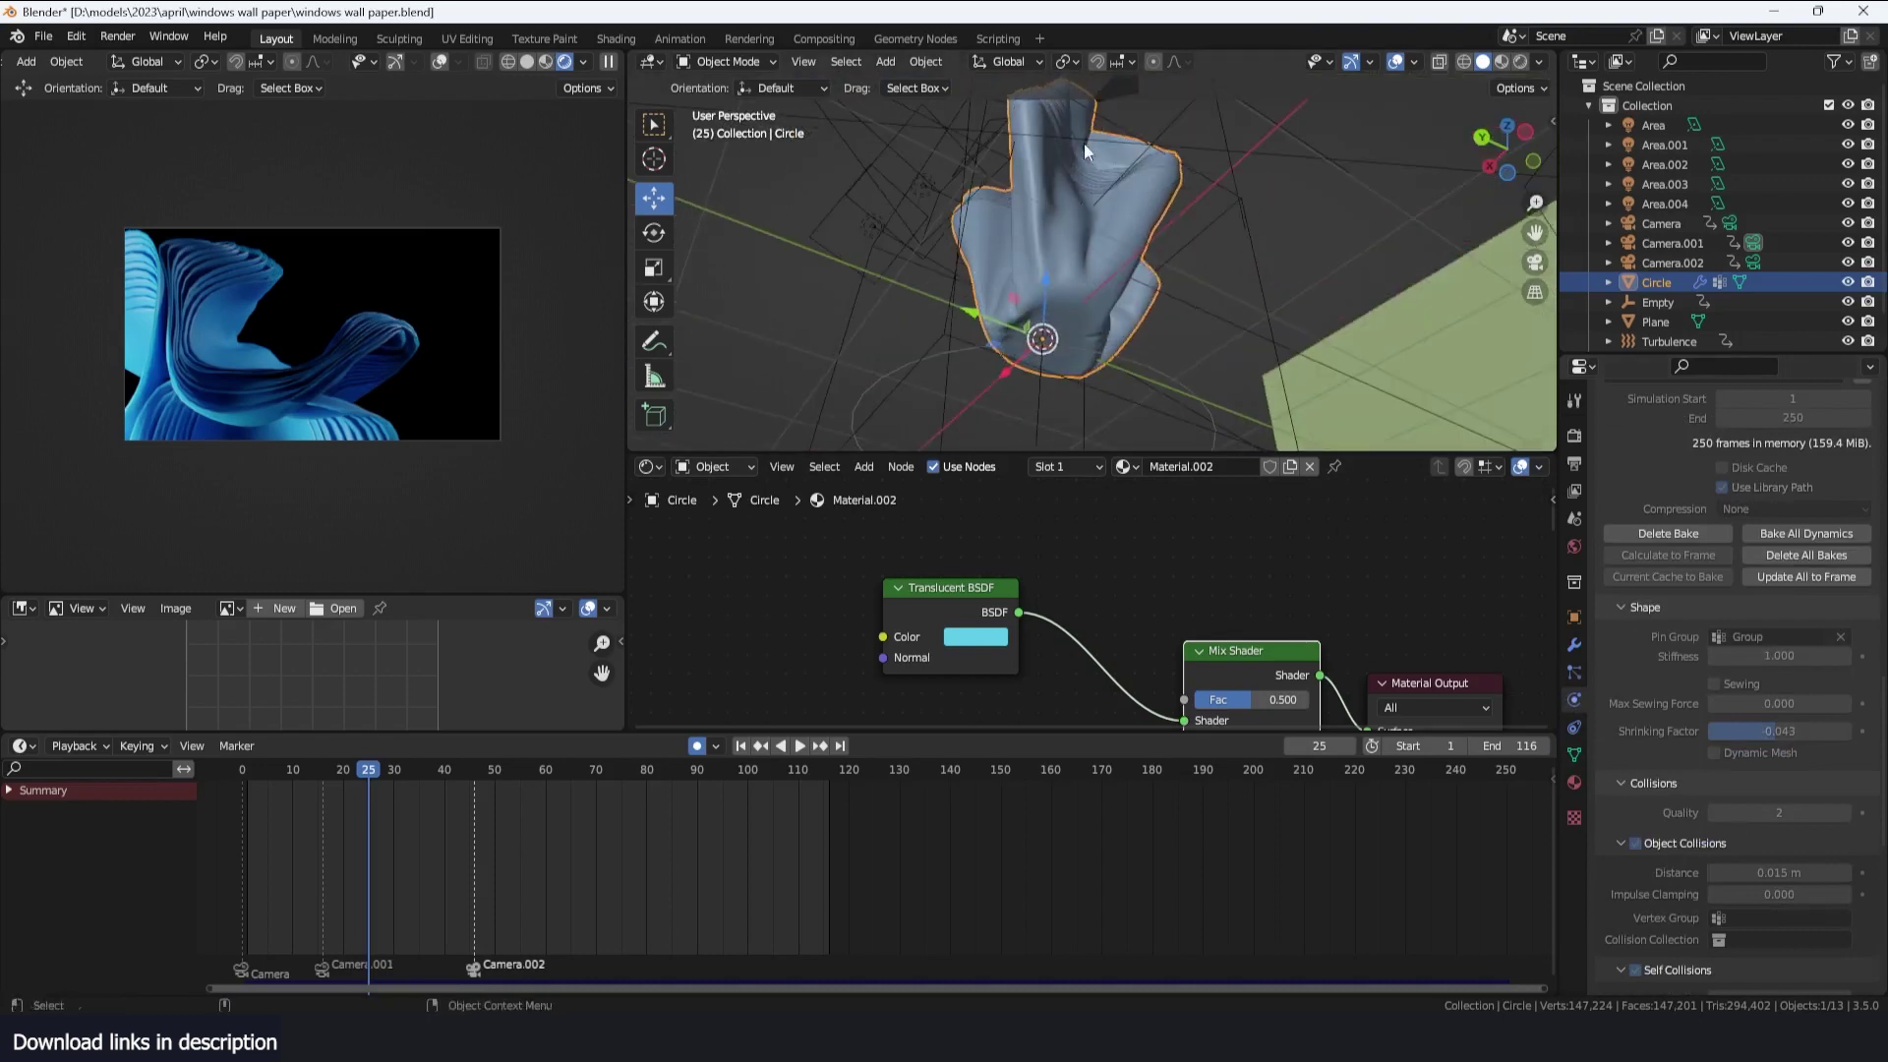
pyautogui.moveTo(1047, 325); pyautogui.dragTo(991, 210, button='middle')
pyautogui.click(1058, 363)
pyautogui.click(1098, 310)
pyautogui.scroll(4, 1073, 240)
pyautogui.click(1100, 251)
pyautogui.scroll(-13, 1701, 649)
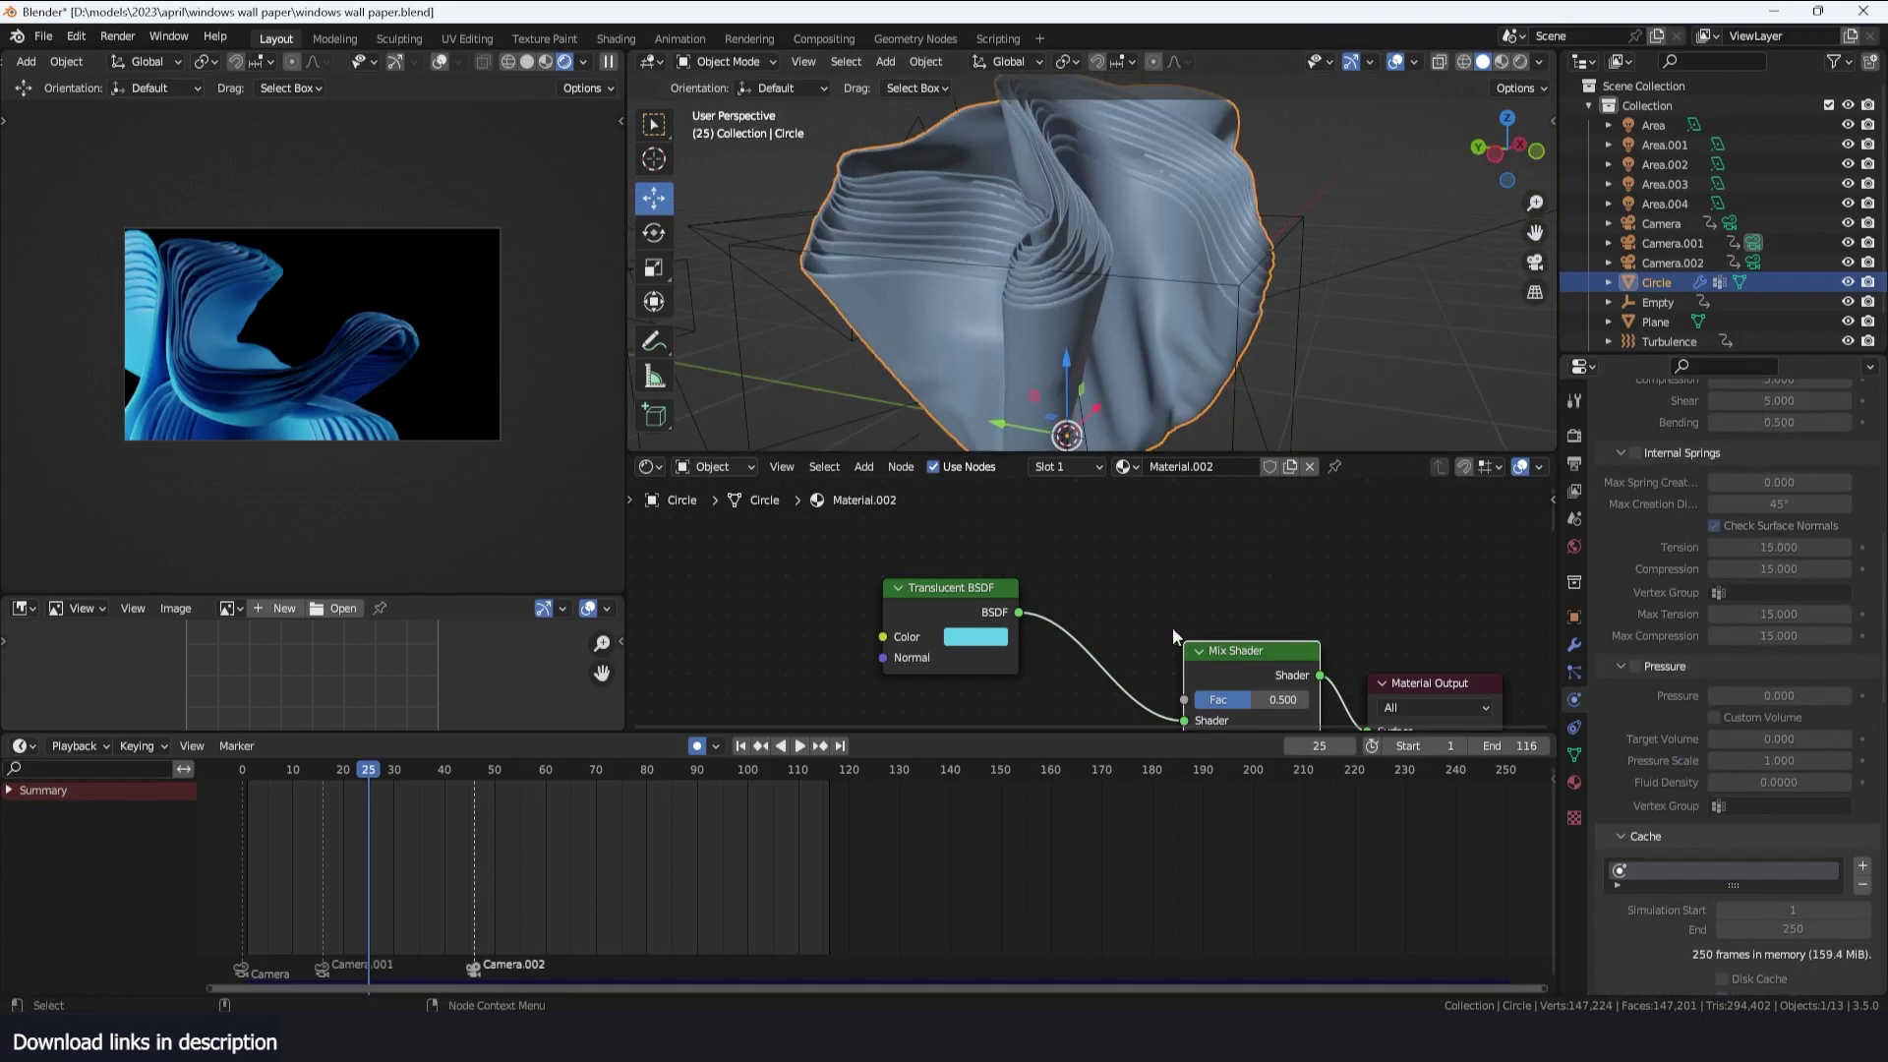
# Switch to a new Blender scene and delete the default cube
pyautogui.rightClick(789, 1038)
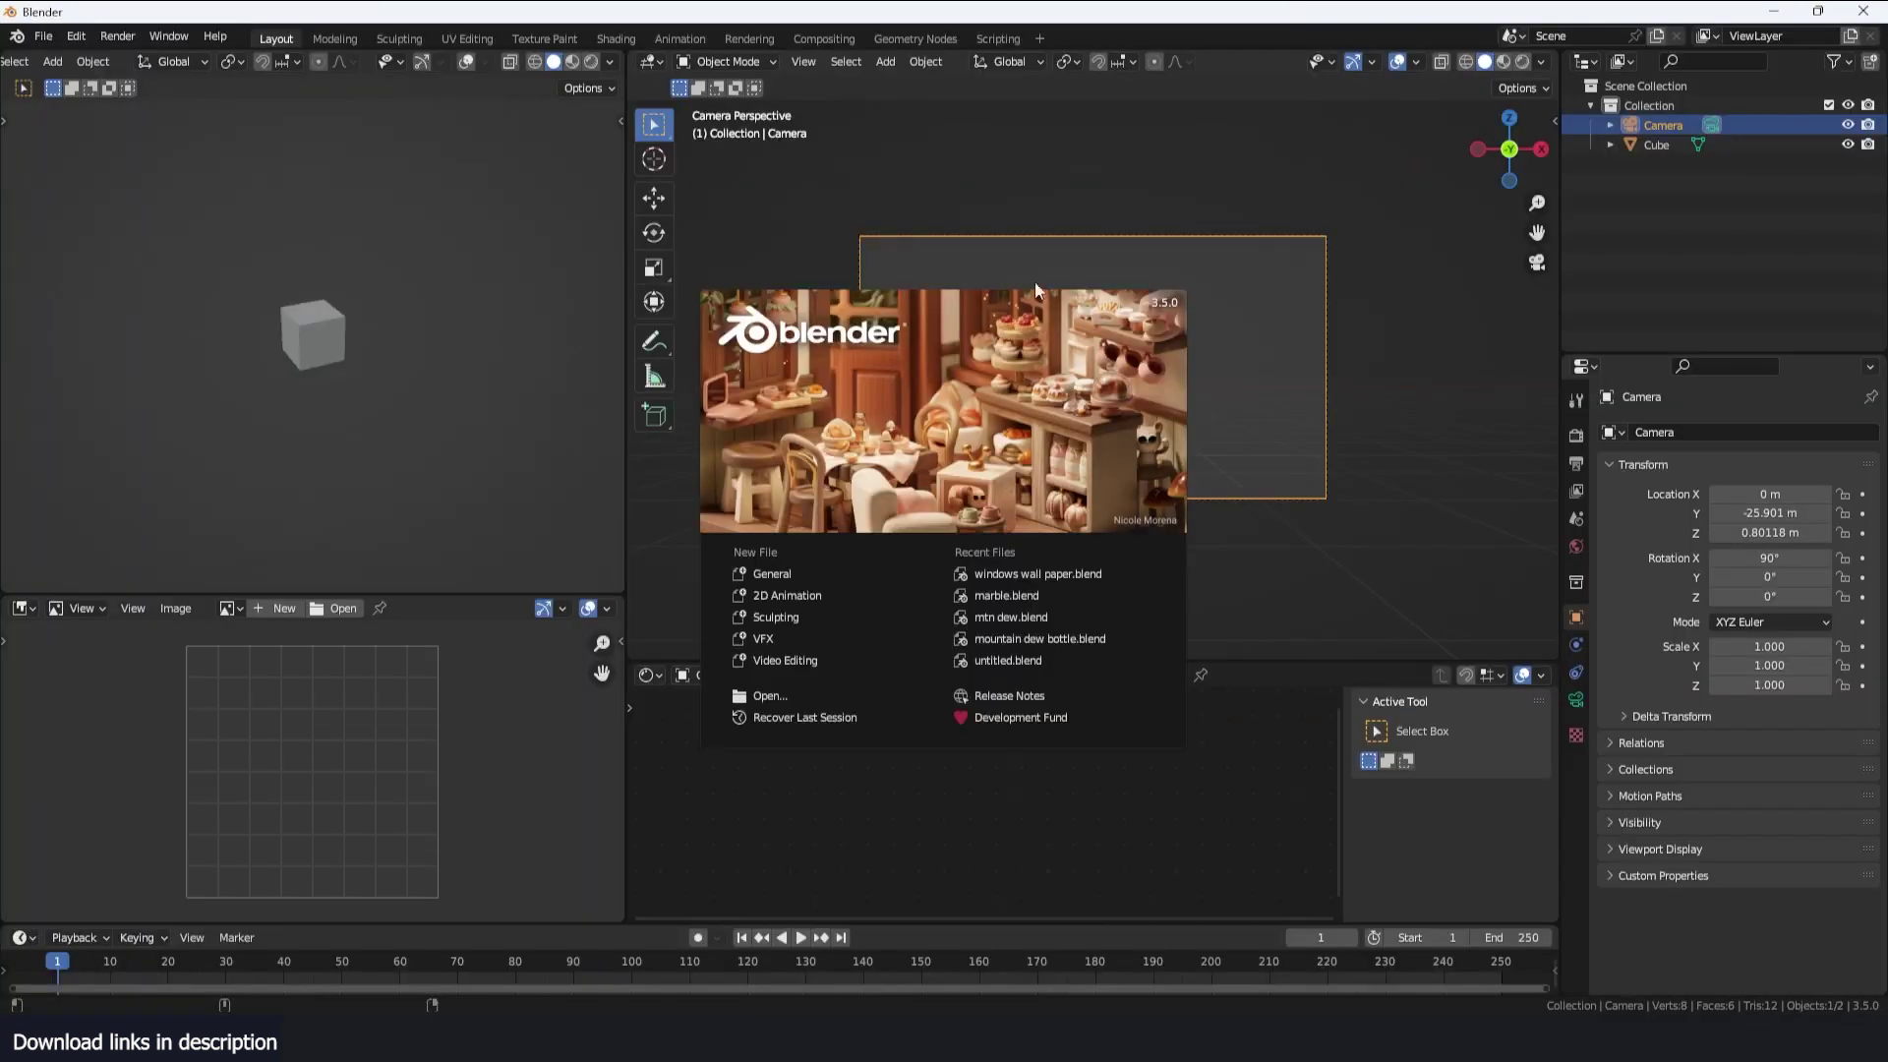
pyautogui.click(1035, 281)
pyautogui.moveTo(1022, 283); pyautogui.dragTo(994, 364, button='middle')
pyautogui.click(994, 364)
pyautogui.click(1072, 369)
pyautogui.press('Delete')
# Add a mesh circle at the origin and fill it with a face in Edit Mode
pyautogui.hotkey('shift', 'a')
pyautogui.moveTo(1071, 368)
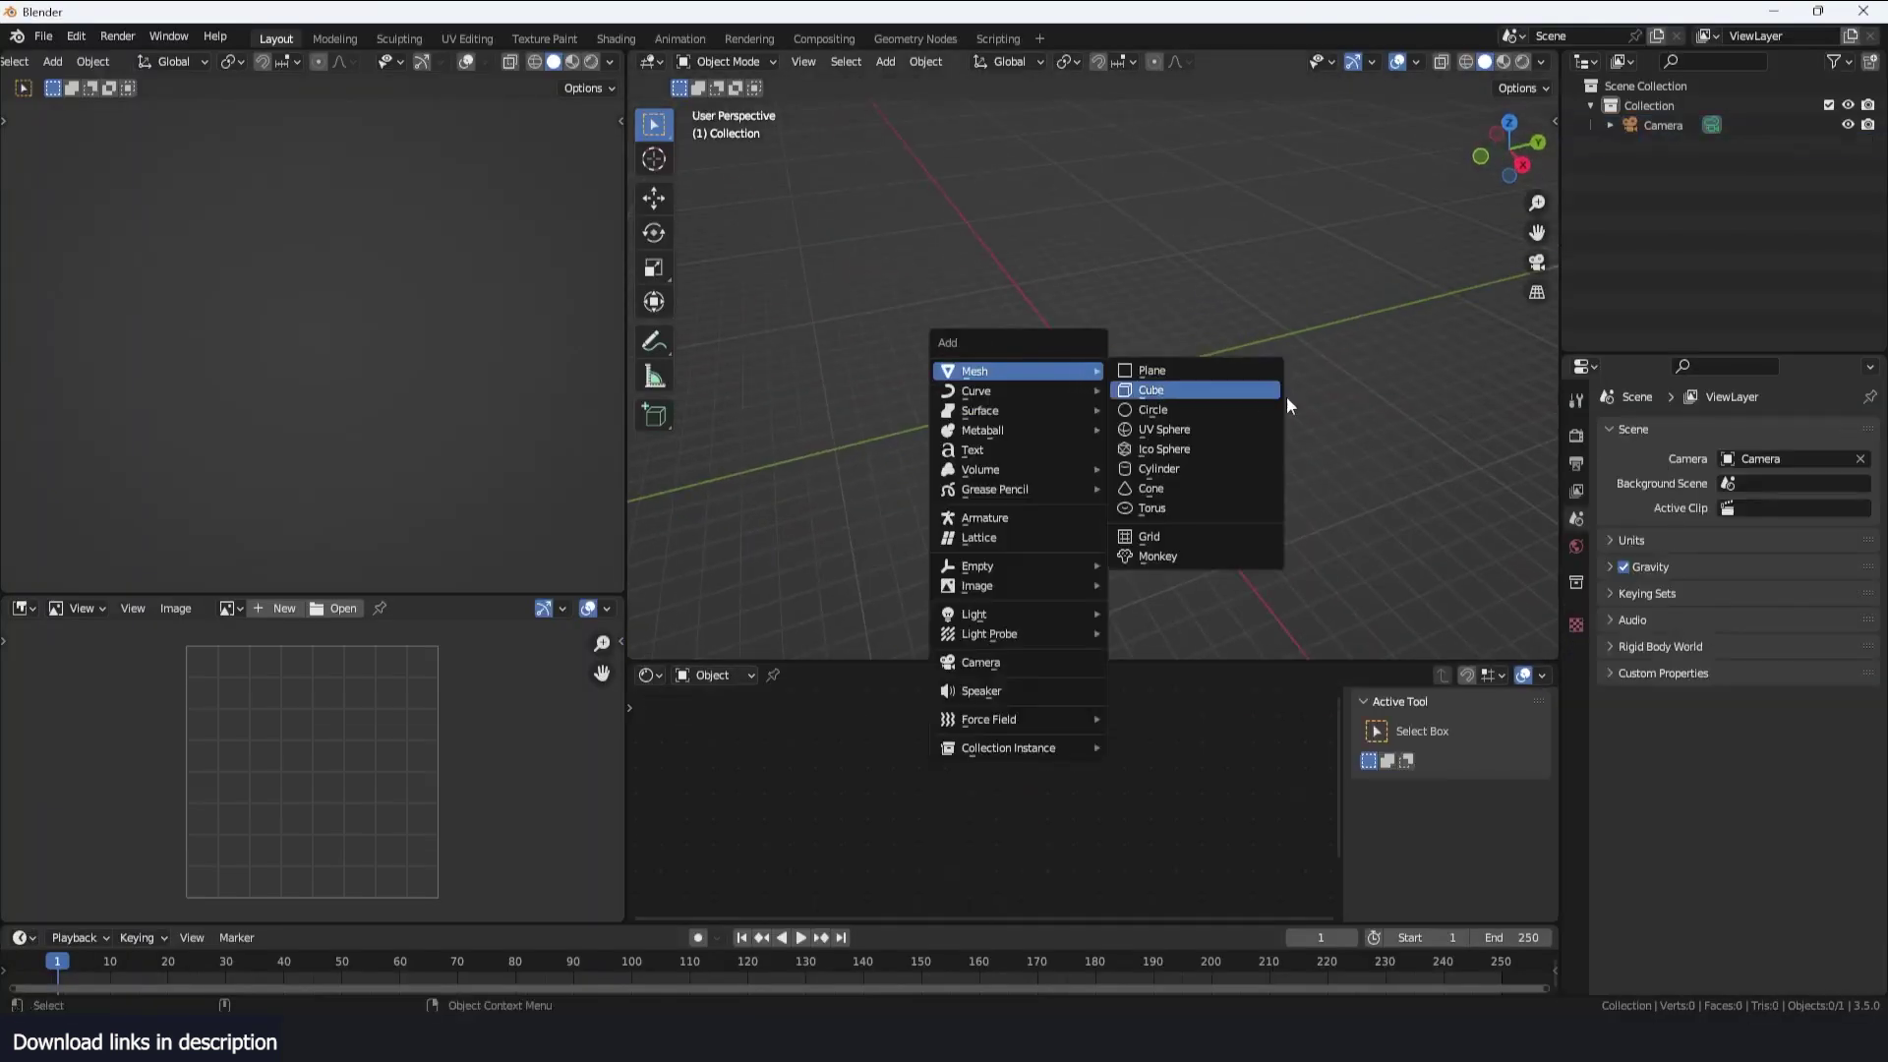
pyautogui.click(1237, 403)
pyautogui.press('Tab')
pyautogui.press('f')
pyautogui.scroll(10, 1219, 396)
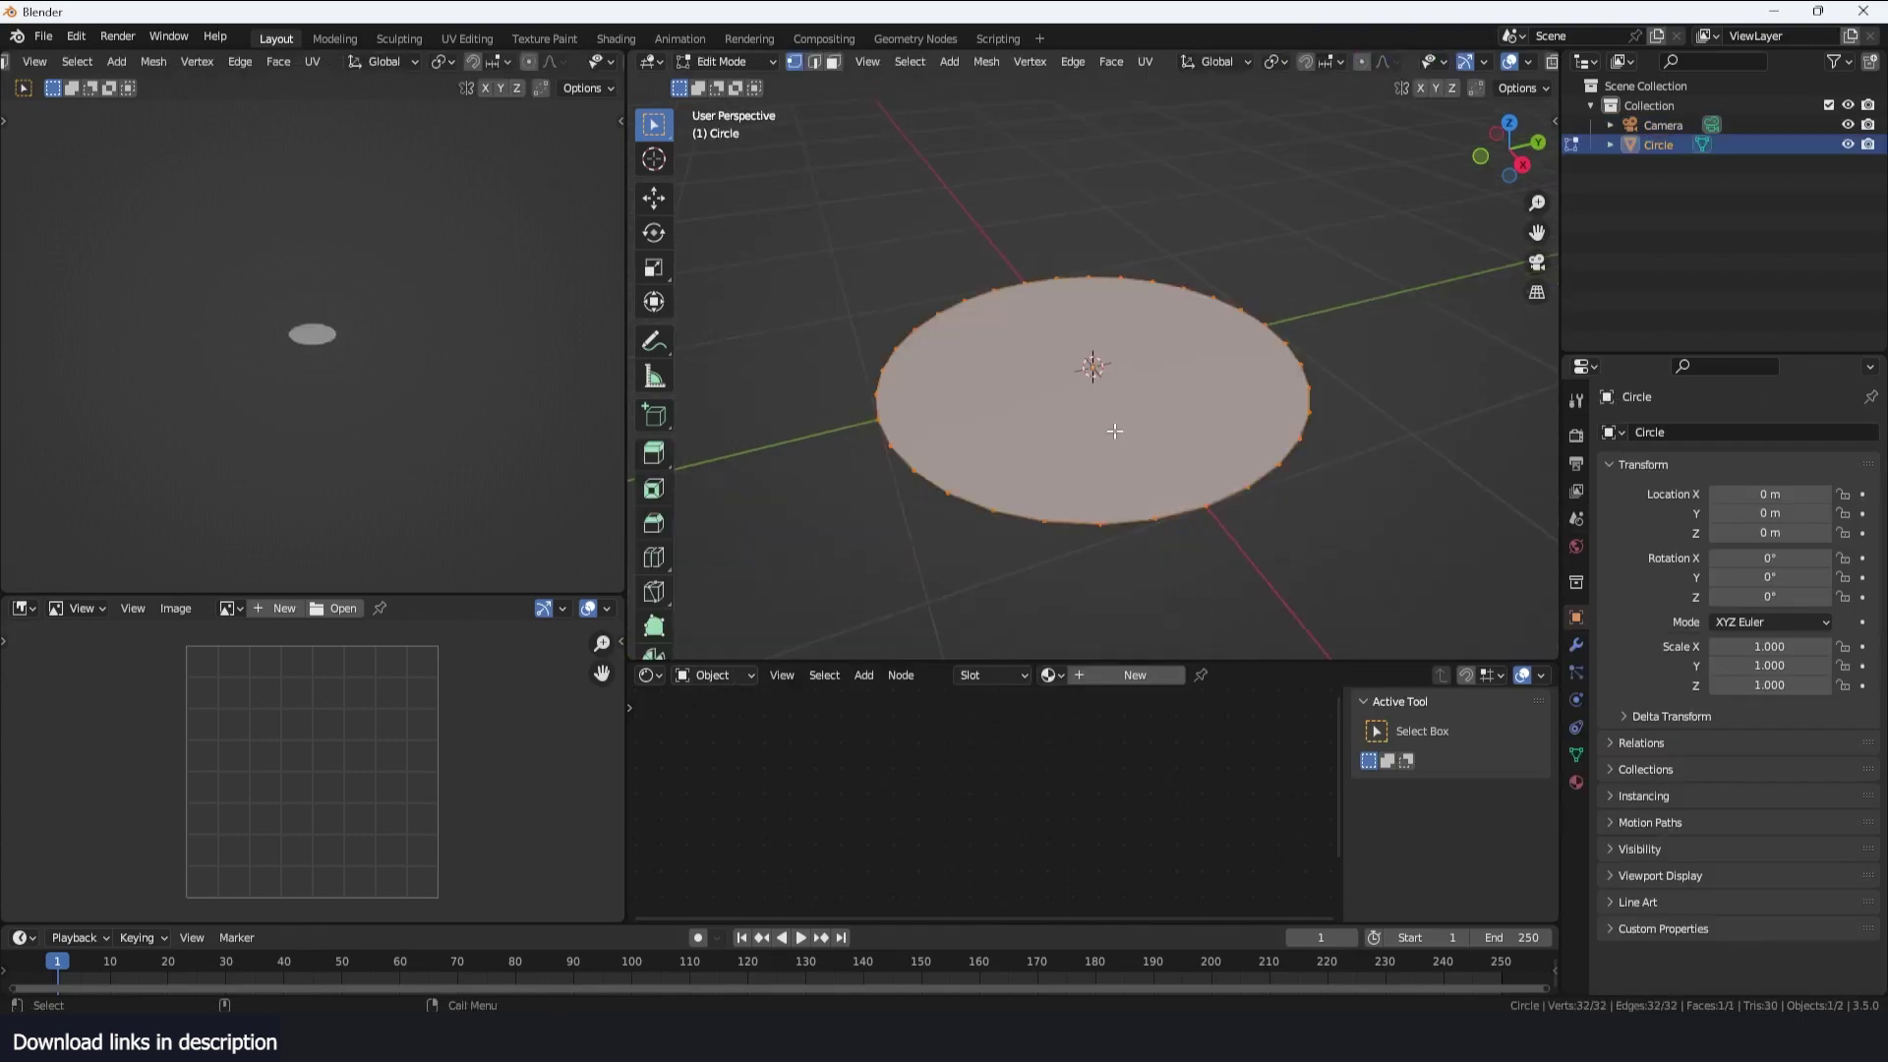
# Inset the circle's face repeatedly toward the centre to form concentric rings around a small centre face
pyautogui.press('i')
pyautogui.click(1234, 351)
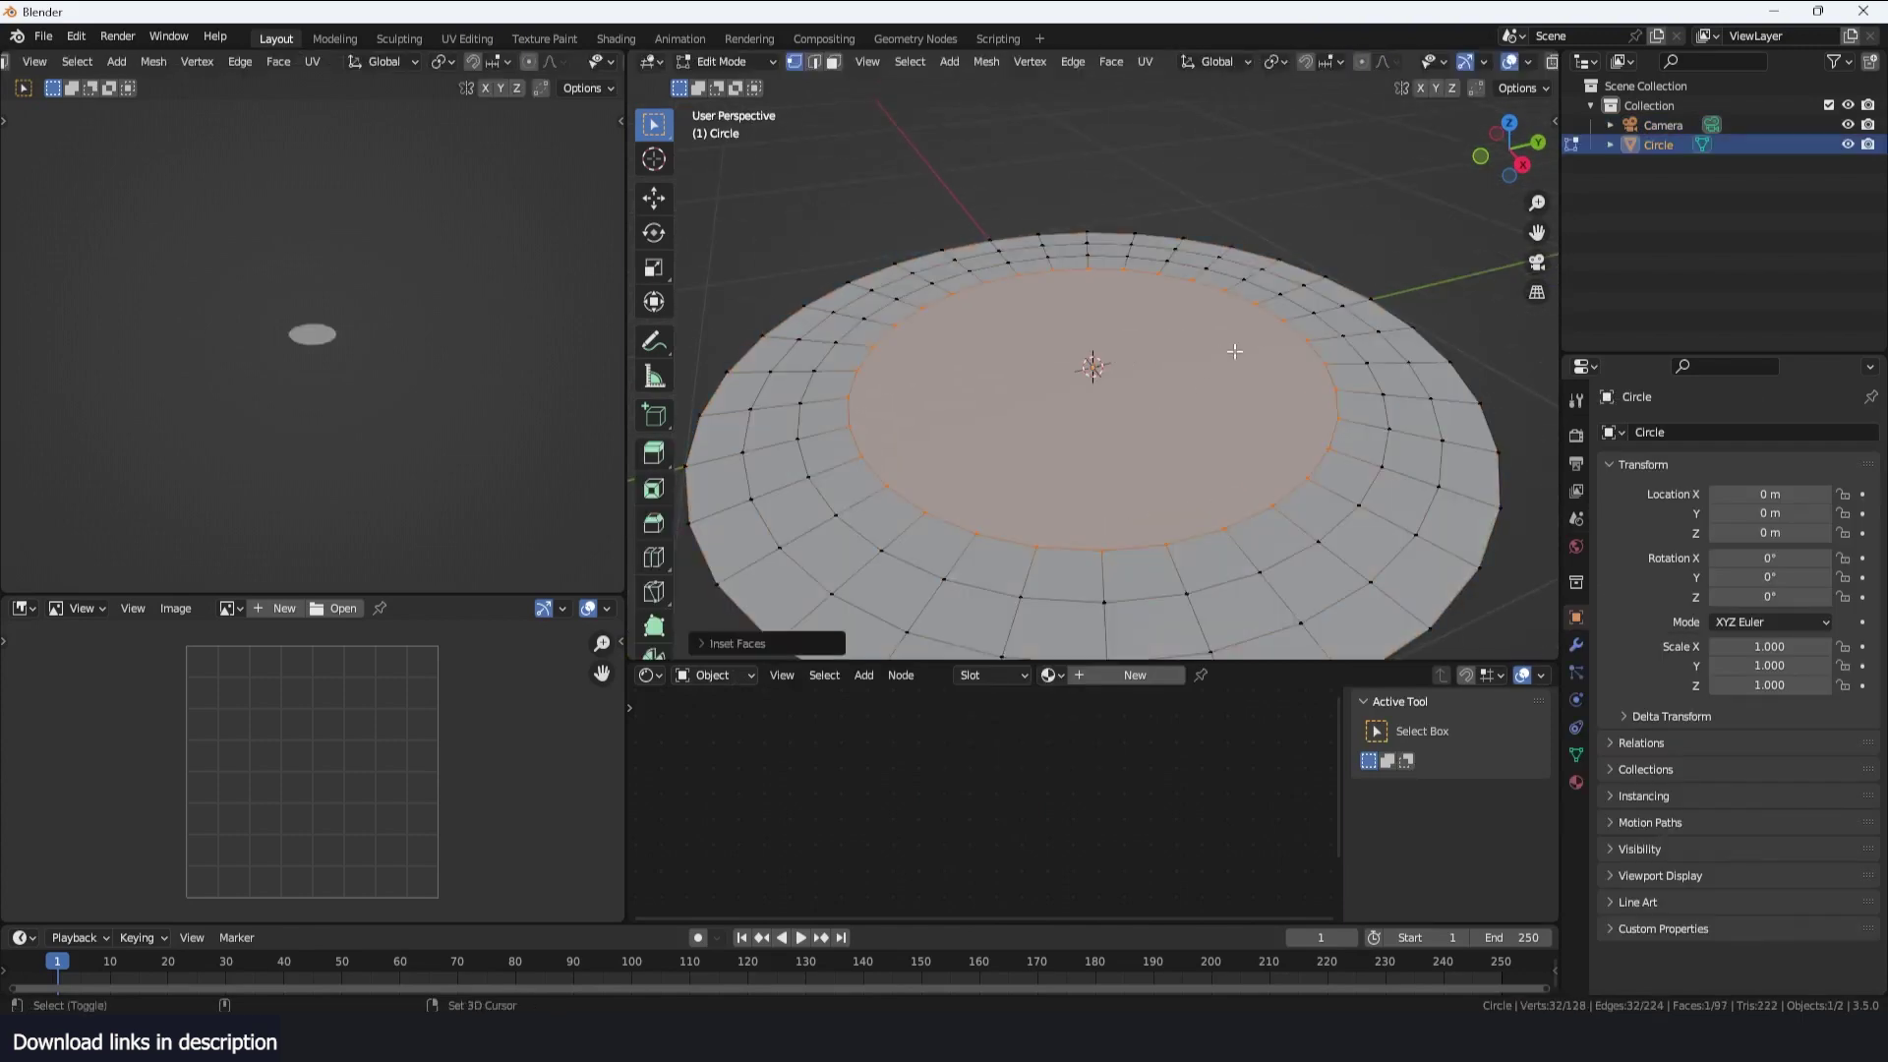
pyautogui.hotkey('shift', 'r')
pyautogui.hotkey('shift', 'r')
pyautogui.hotkey('shift', 'r')
pyautogui.scroll(3, 1244, 354)
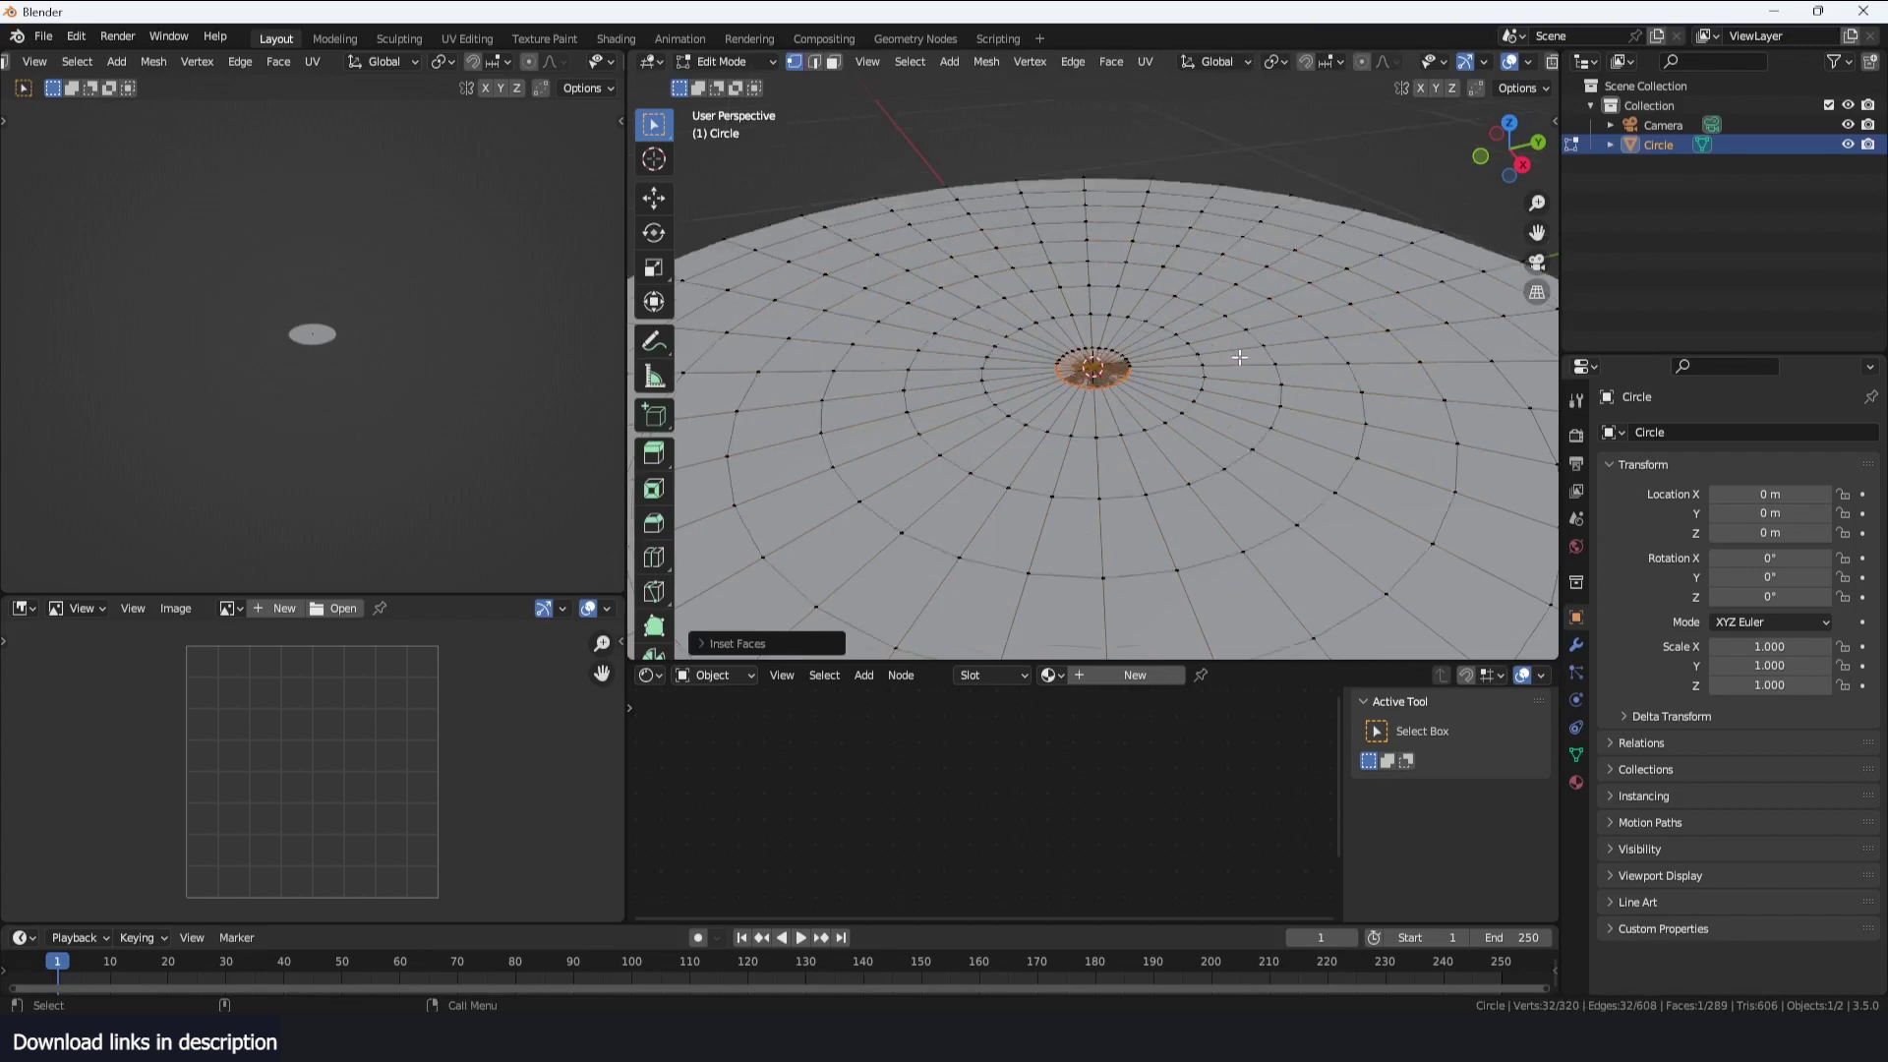
pyautogui.scroll(-8, 1255, 357)
pyautogui.press('Tab')
pyautogui.moveTo(1259, 358); pyautogui.dragTo(1264, 412, button='middle')
pyautogui.scroll(4, 1158, 315)
pyautogui.scroll(2, 1203, 364)
pyautogui.press('Tab')
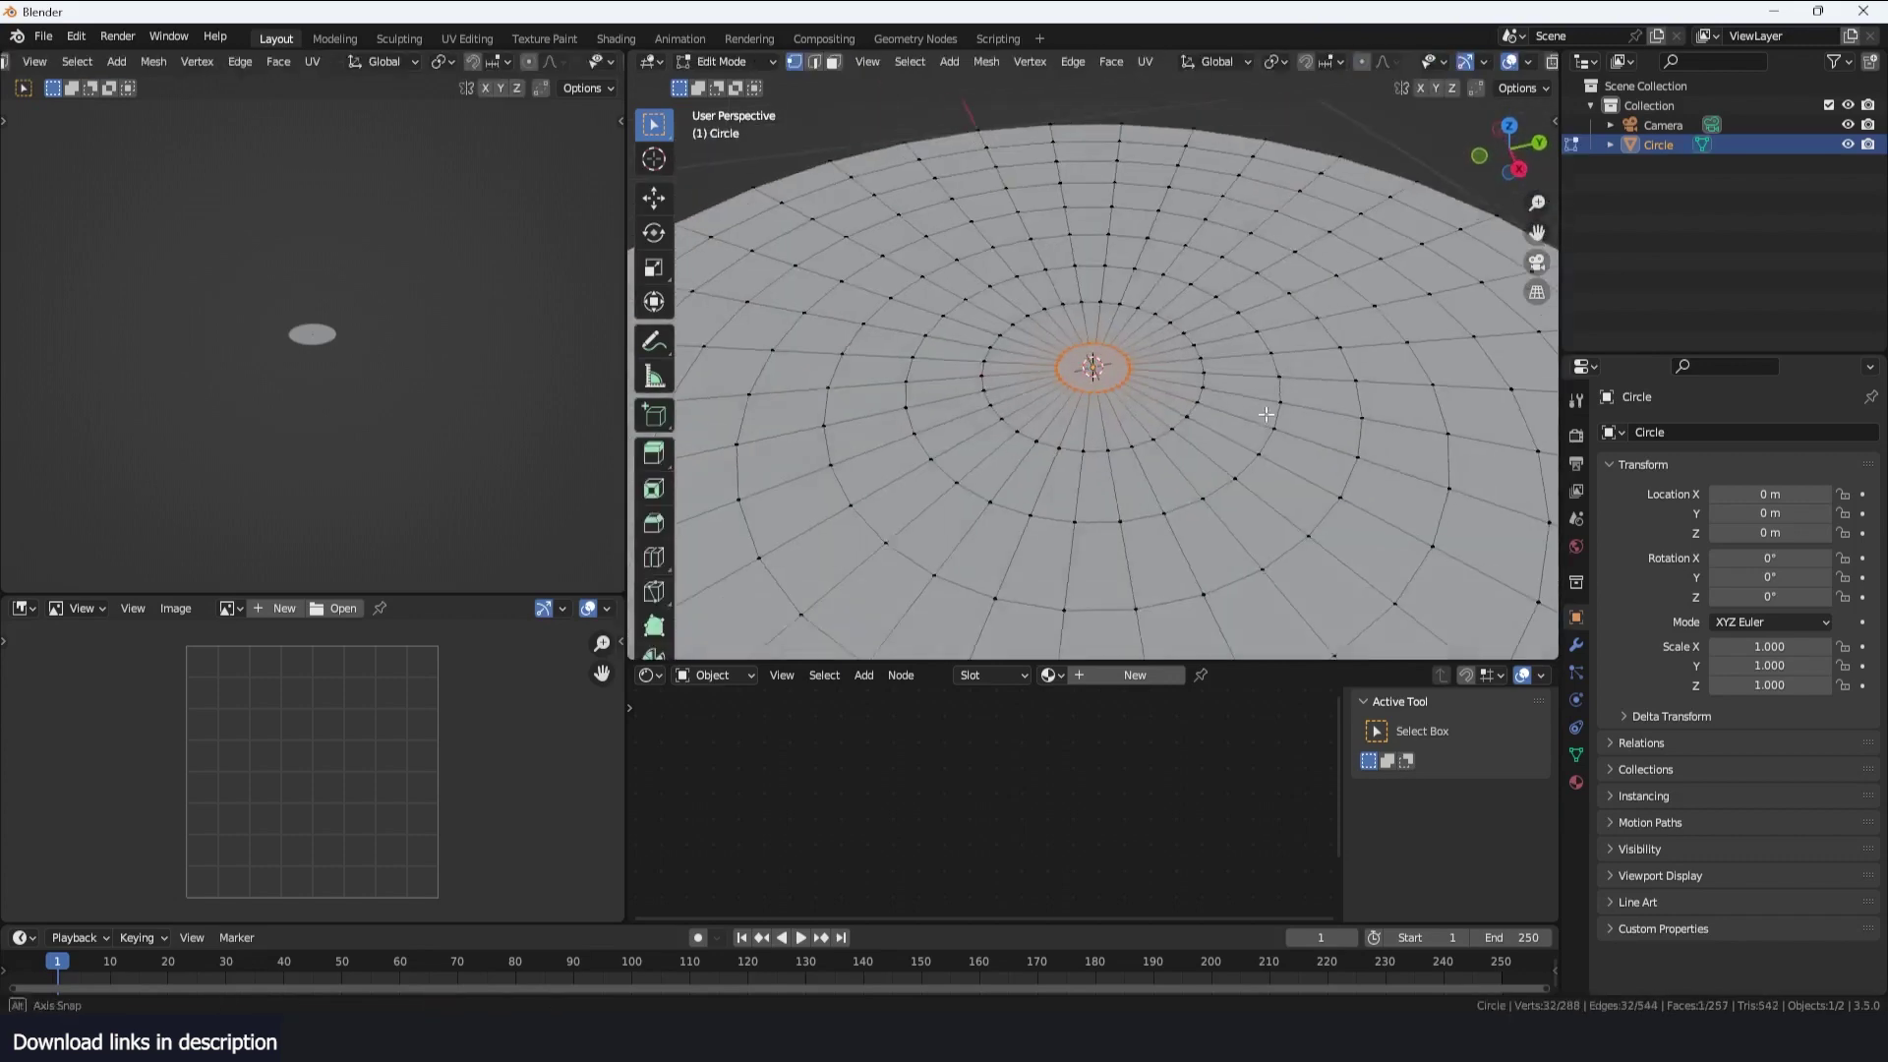
pyautogui.scroll(2, 1265, 412)
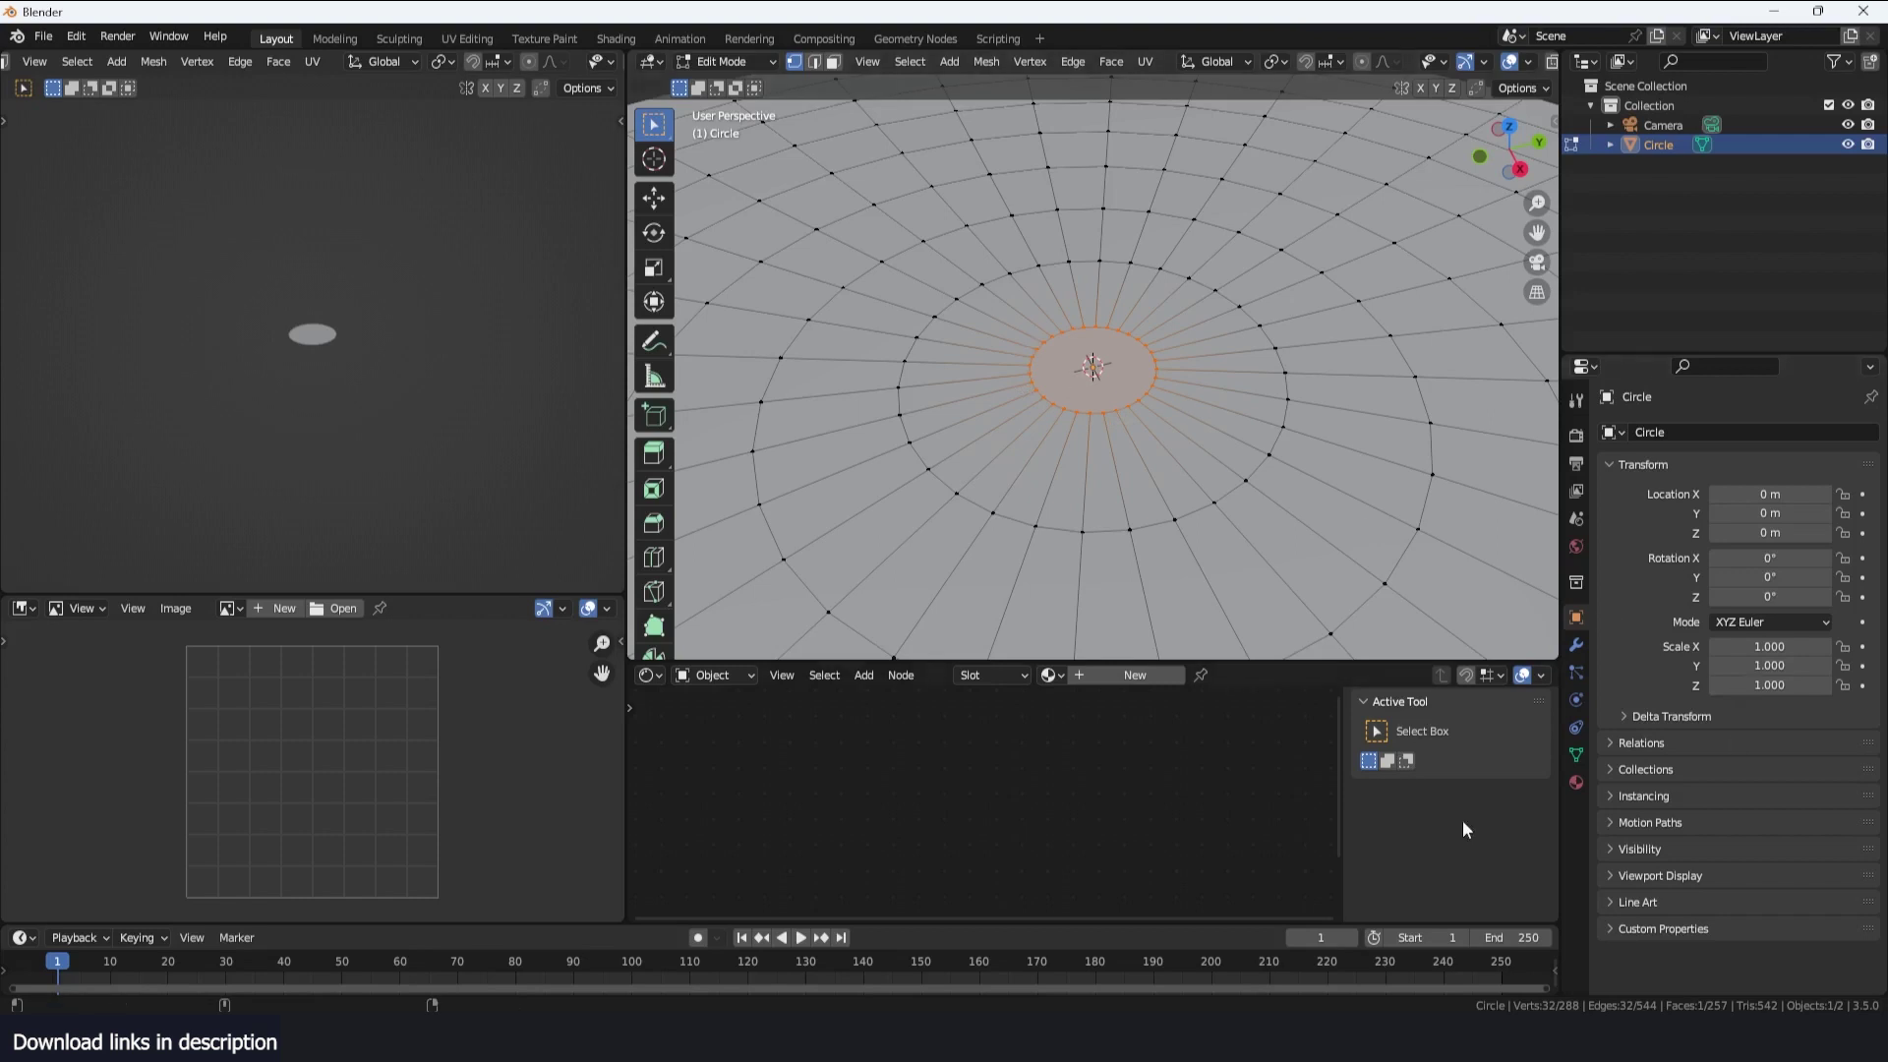
# Create a vertex group for the selected centre face and return to Object Mode
pyautogui.click(1575, 755)
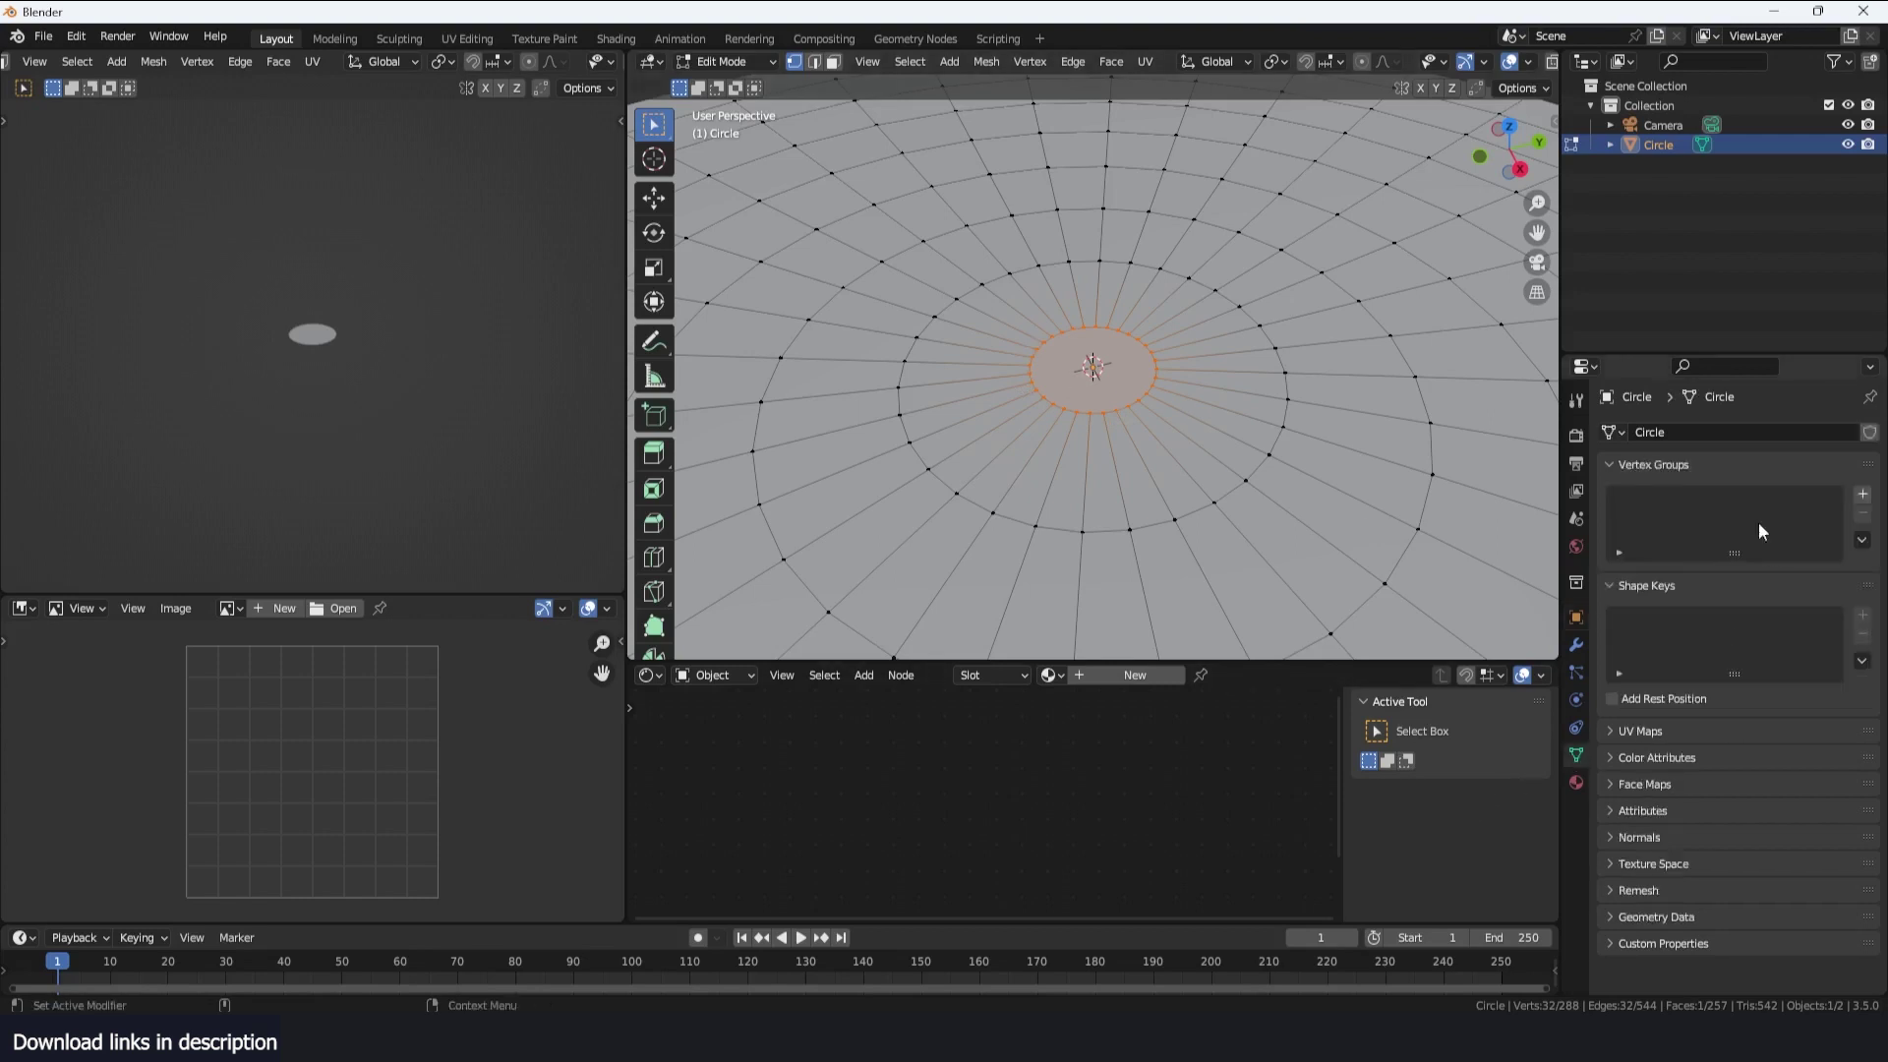
pyautogui.click(1862, 495)
pyautogui.press('Tab')
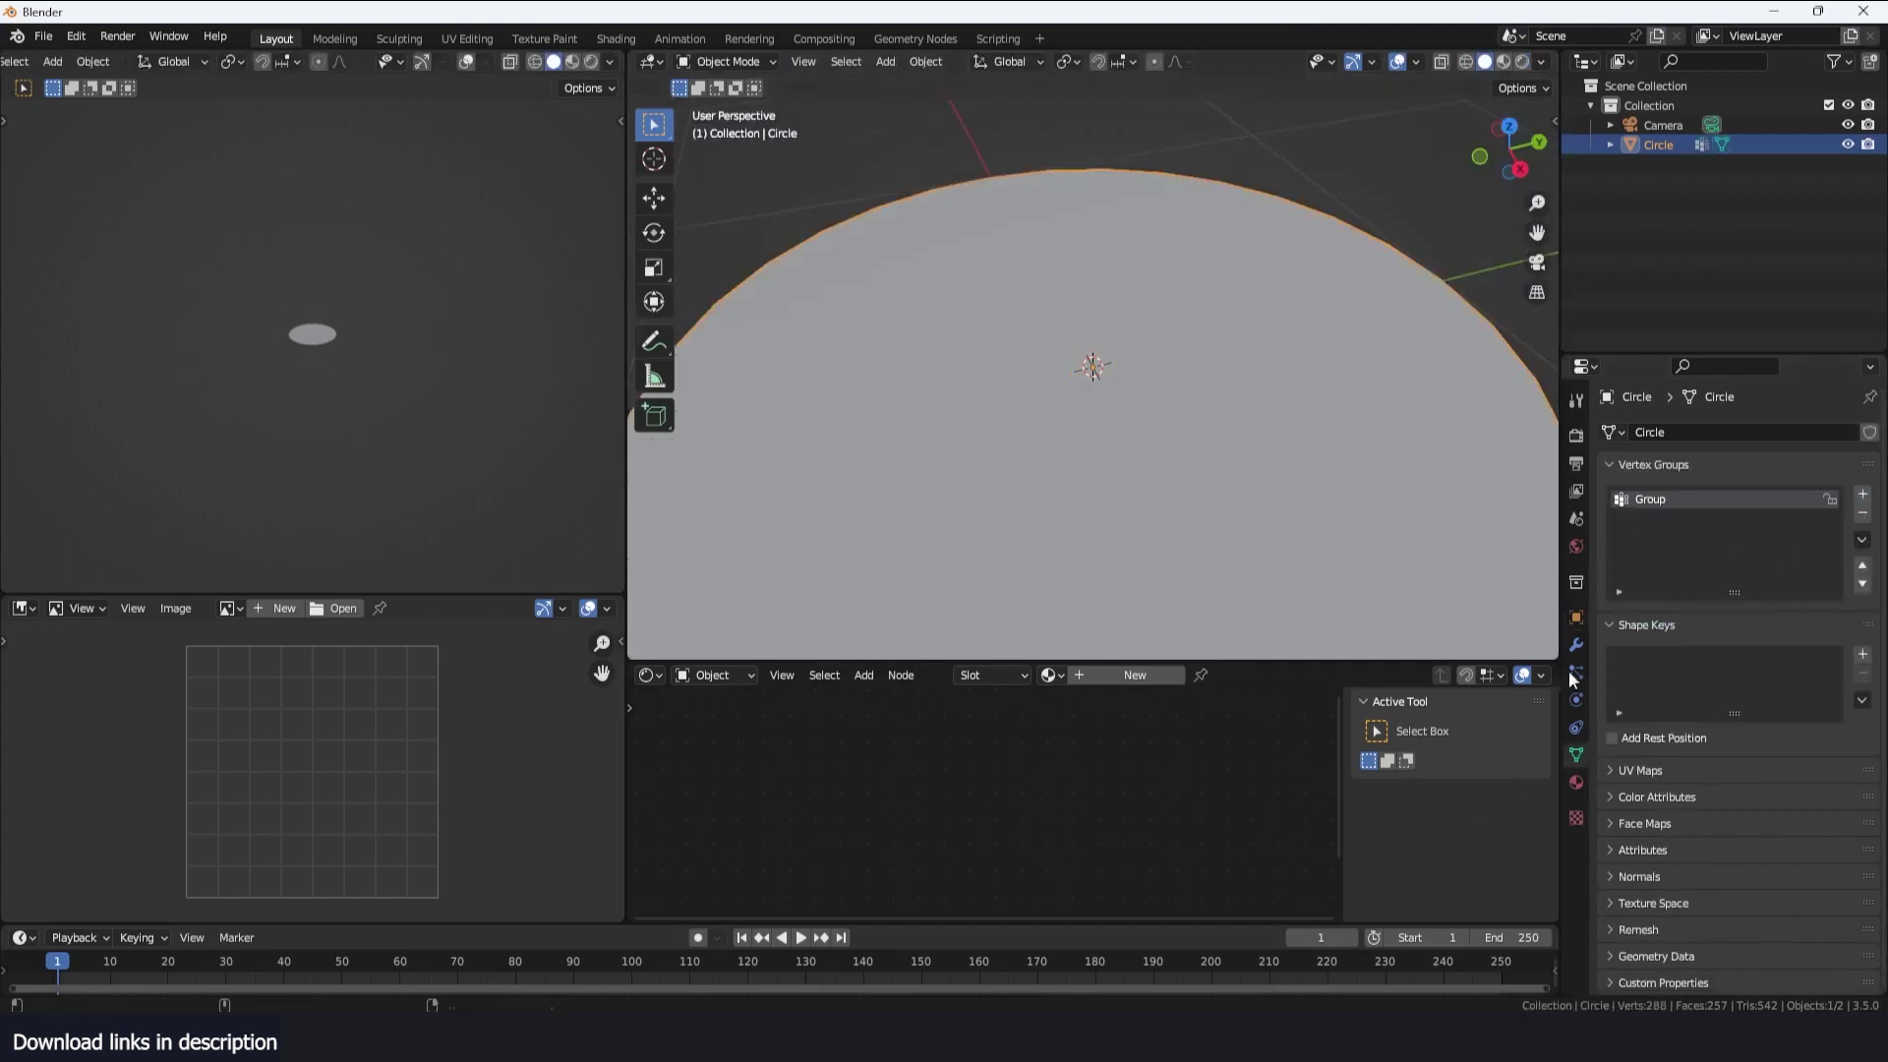
# Add cloth physics to the circle and test-play the simulation
pyautogui.click(1576, 700)
pyautogui.click(1674, 475)
pyautogui.scroll(-5, 1217, 466)
pyautogui.moveTo(1217, 466); pyautogui.dragTo(1187, 398, button='middle')
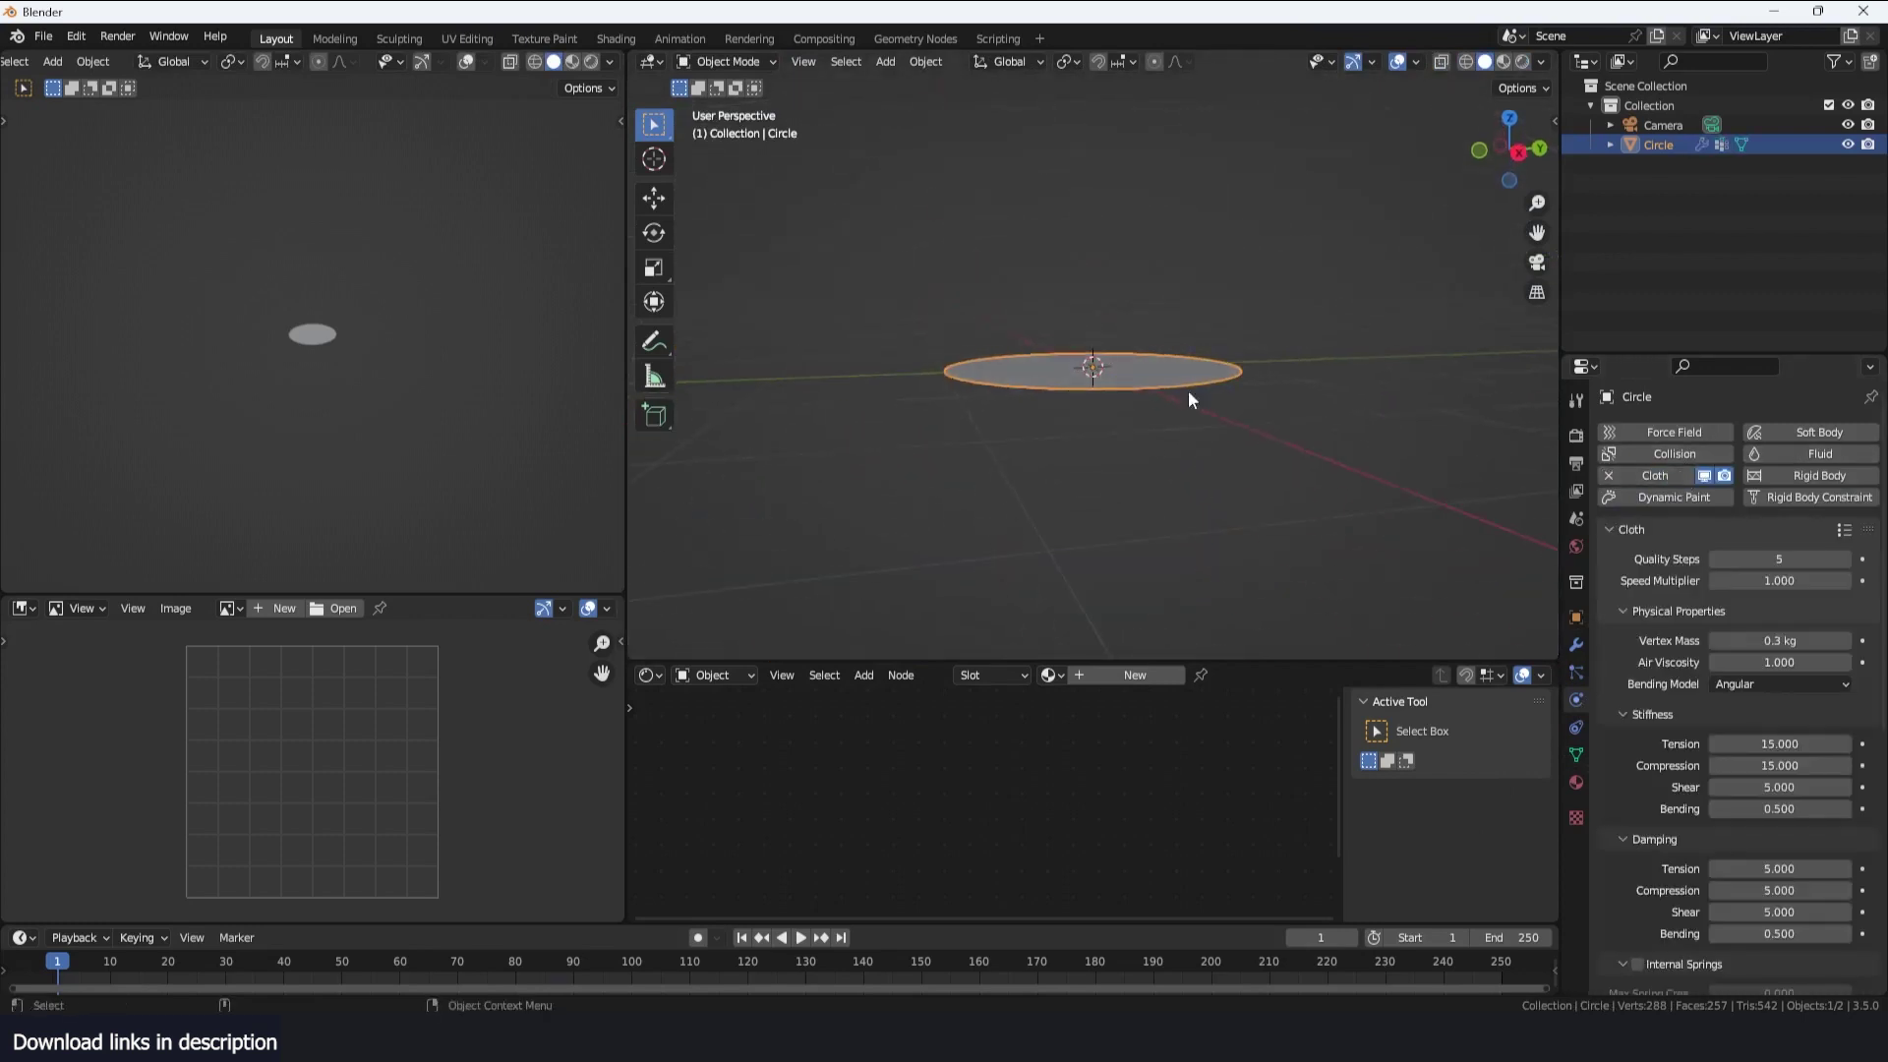
pyautogui.press('space')
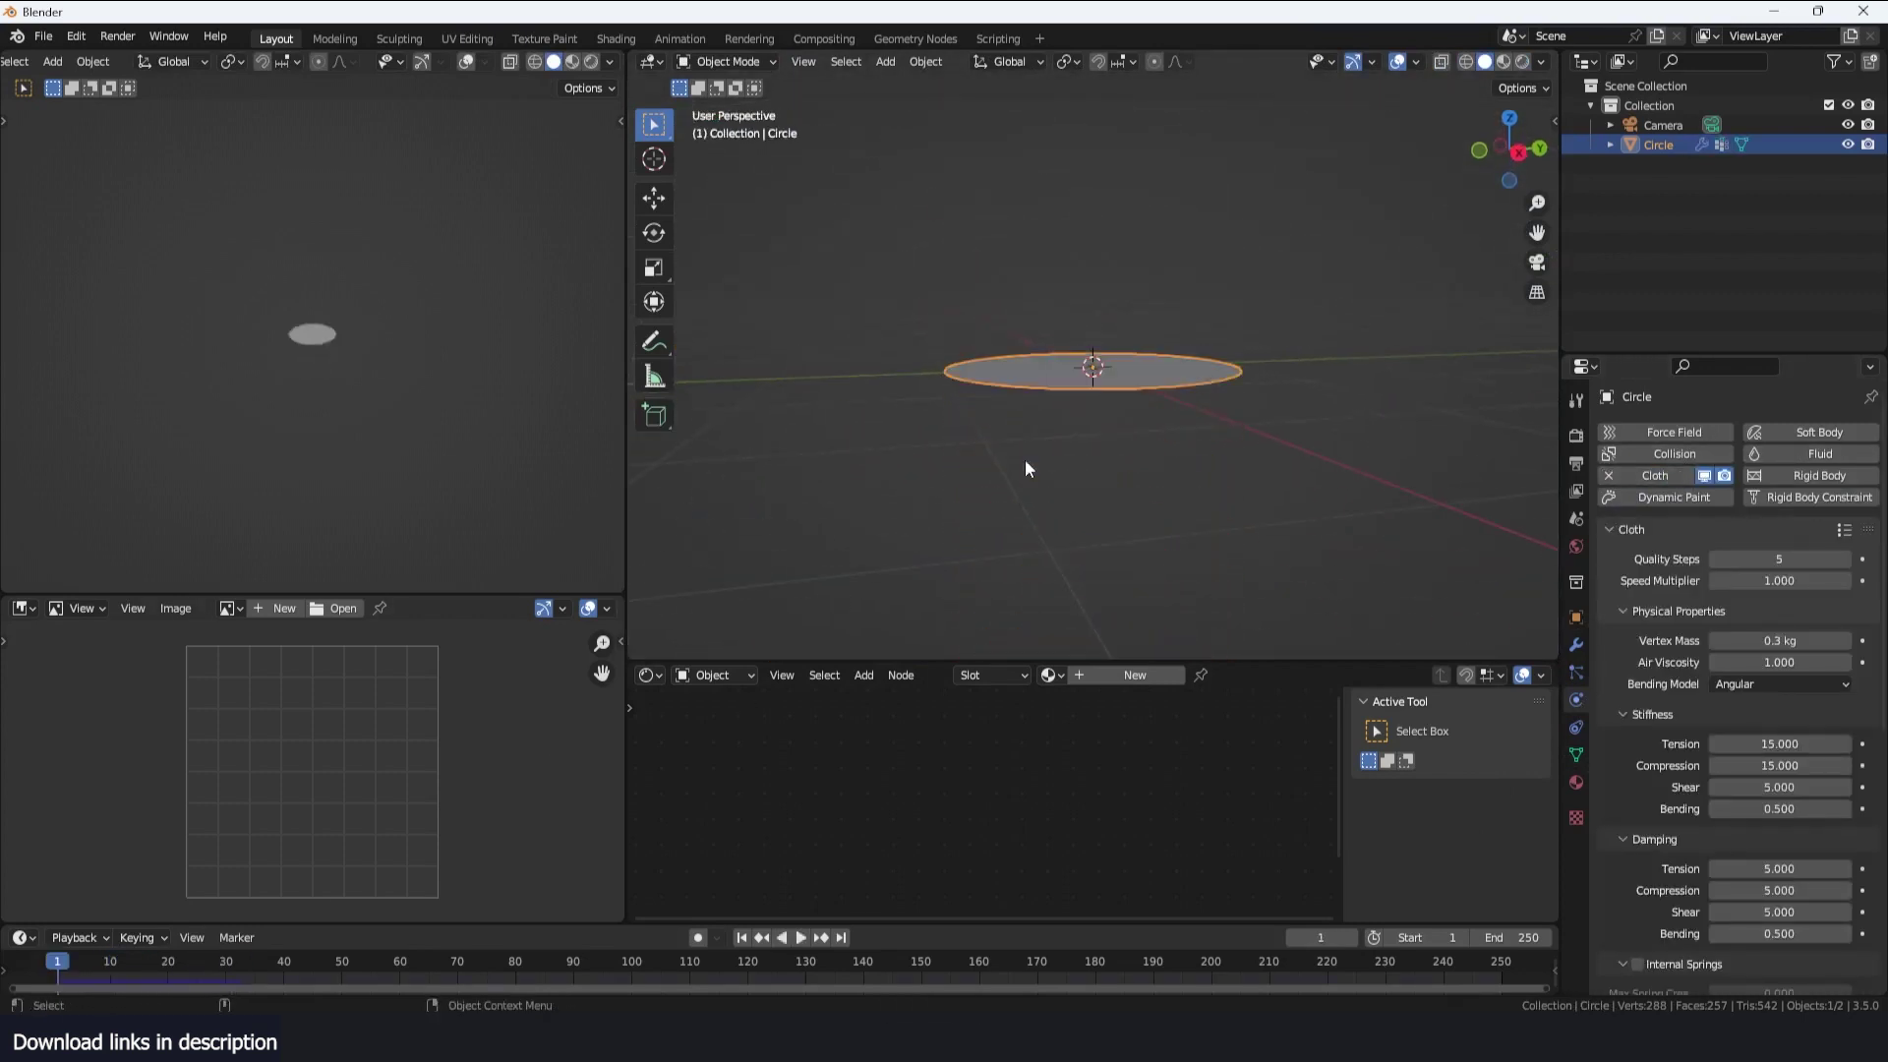
pyautogui.press('Escape')
# Set the cloth's pin group to Group and play the simulation to about frame 72
pyautogui.scroll(-10, 1638, 716)
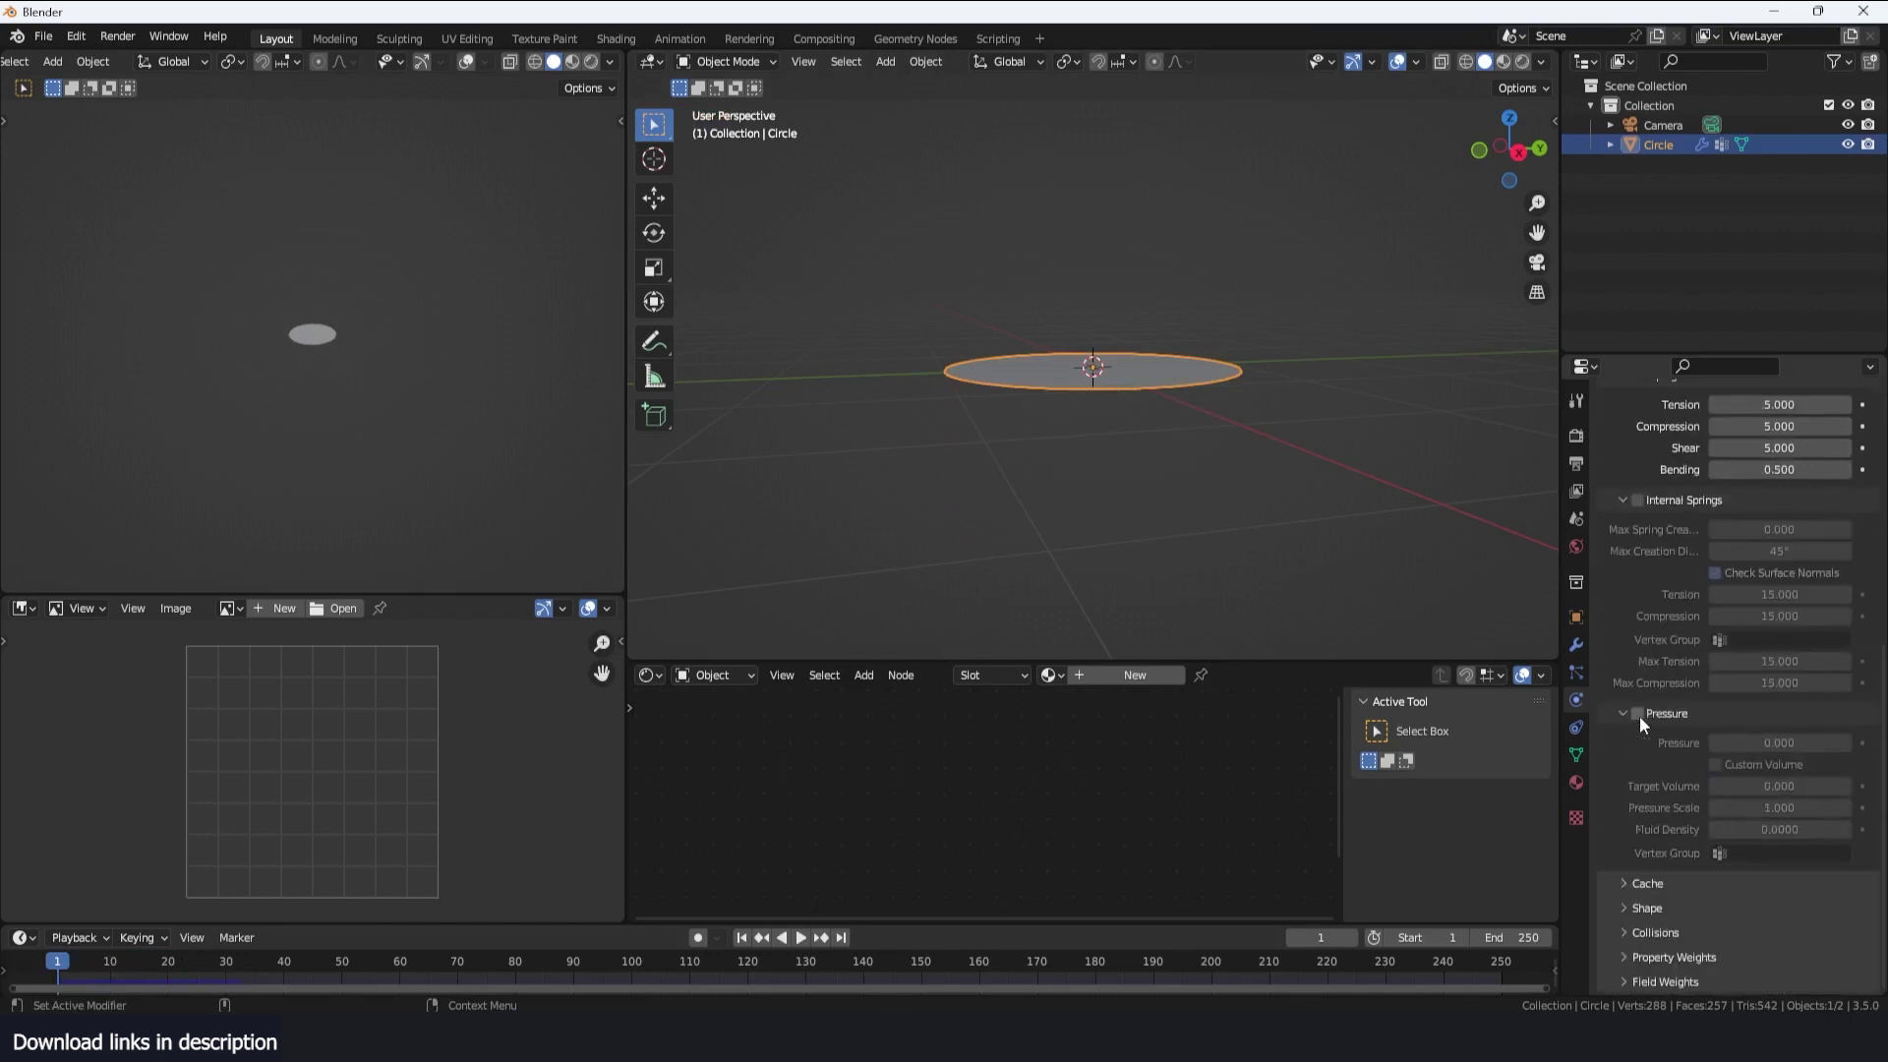
pyautogui.click(1678, 908)
pyautogui.scroll(-1, 1731, 905)
pyautogui.click(1789, 898)
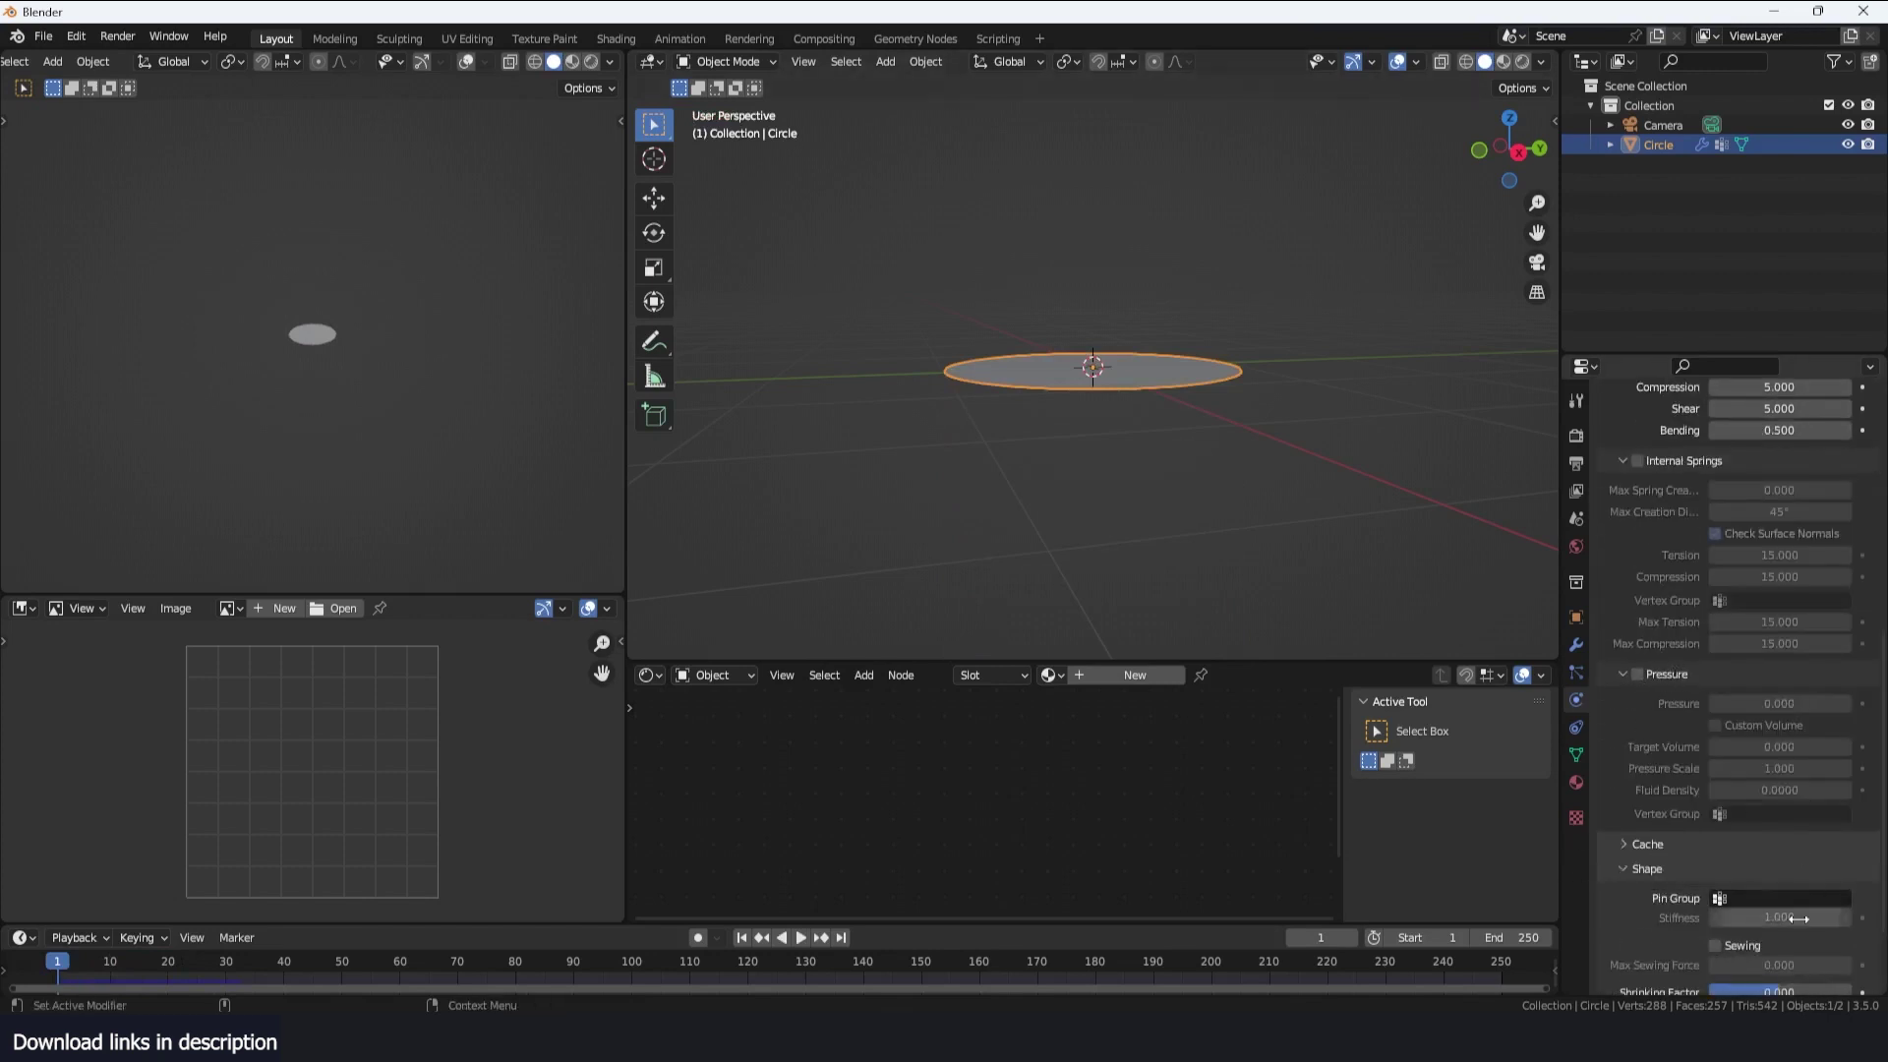
pyautogui.click(1784, 898)
pyautogui.click(1730, 696)
pyautogui.press('space')
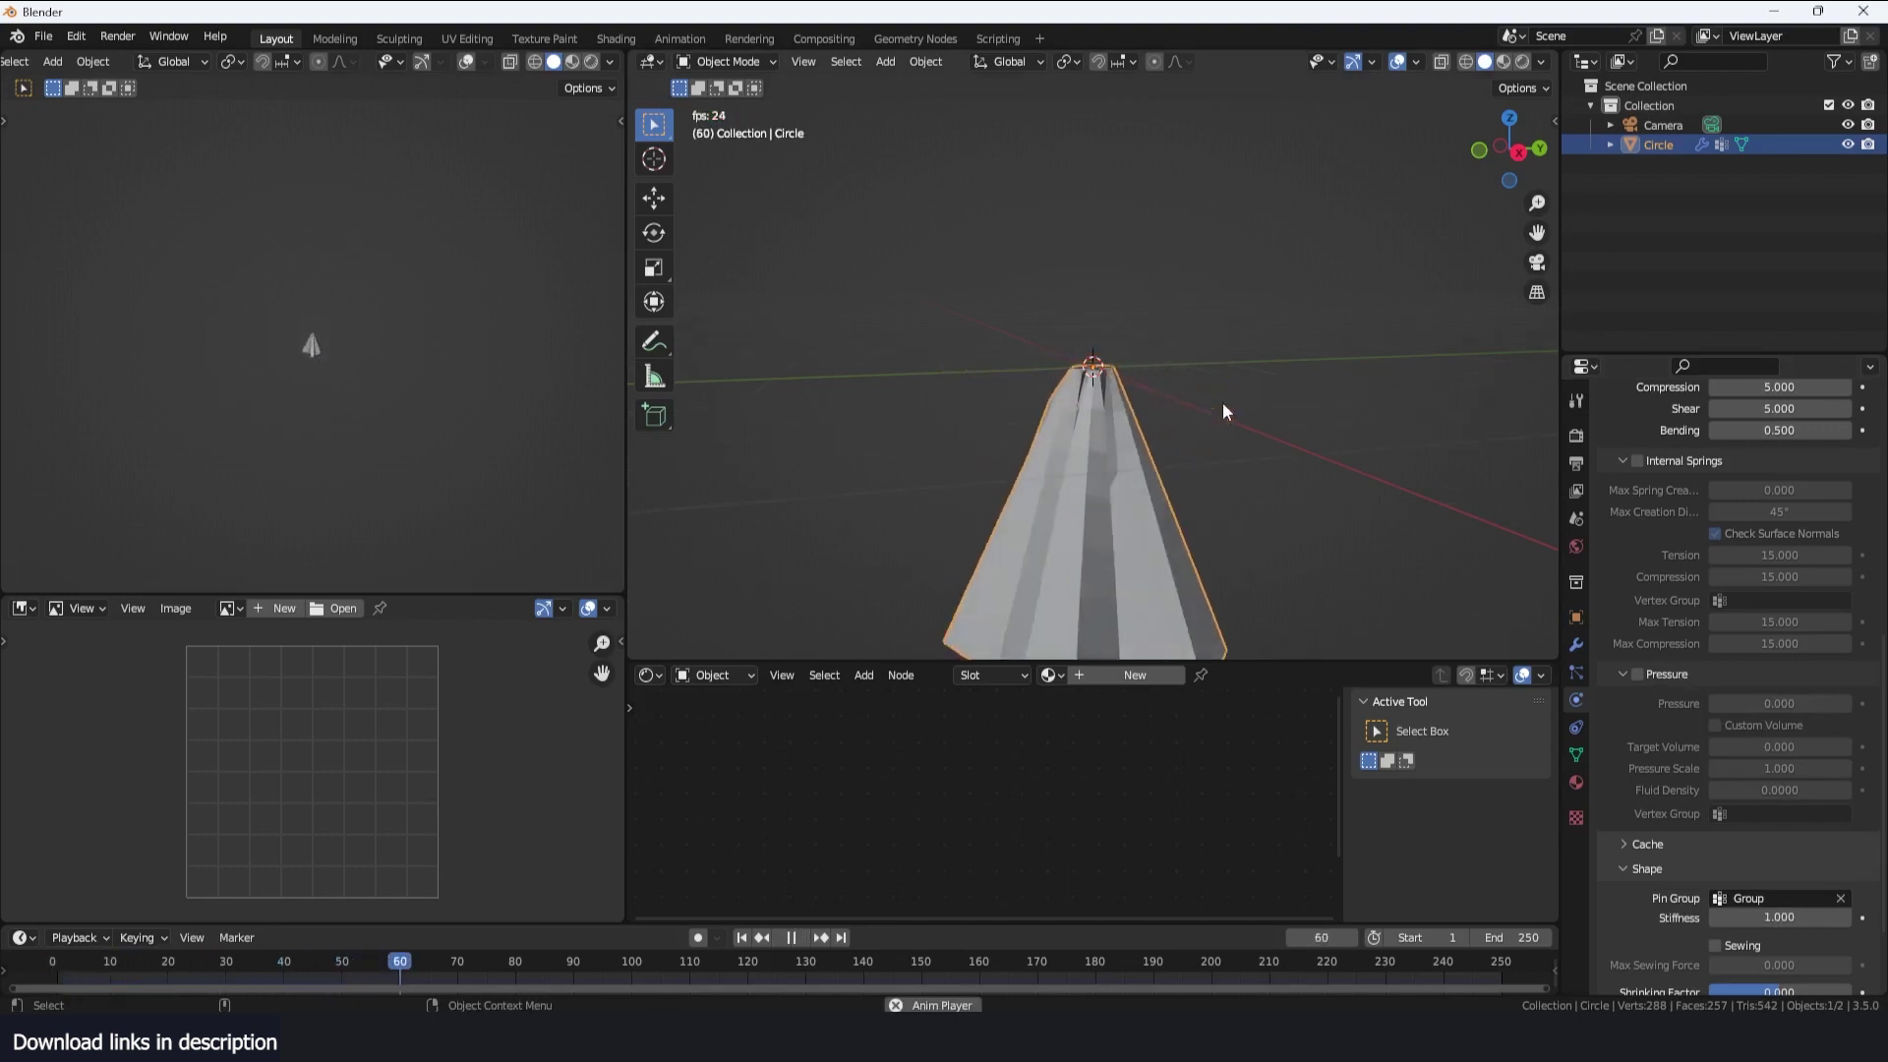
pyautogui.press('space')
# Shade the circle smooth, return the animation to frame 0 and make the timeline area taller
pyautogui.rightClick(1089, 431)
pyautogui.click(1089, 431)
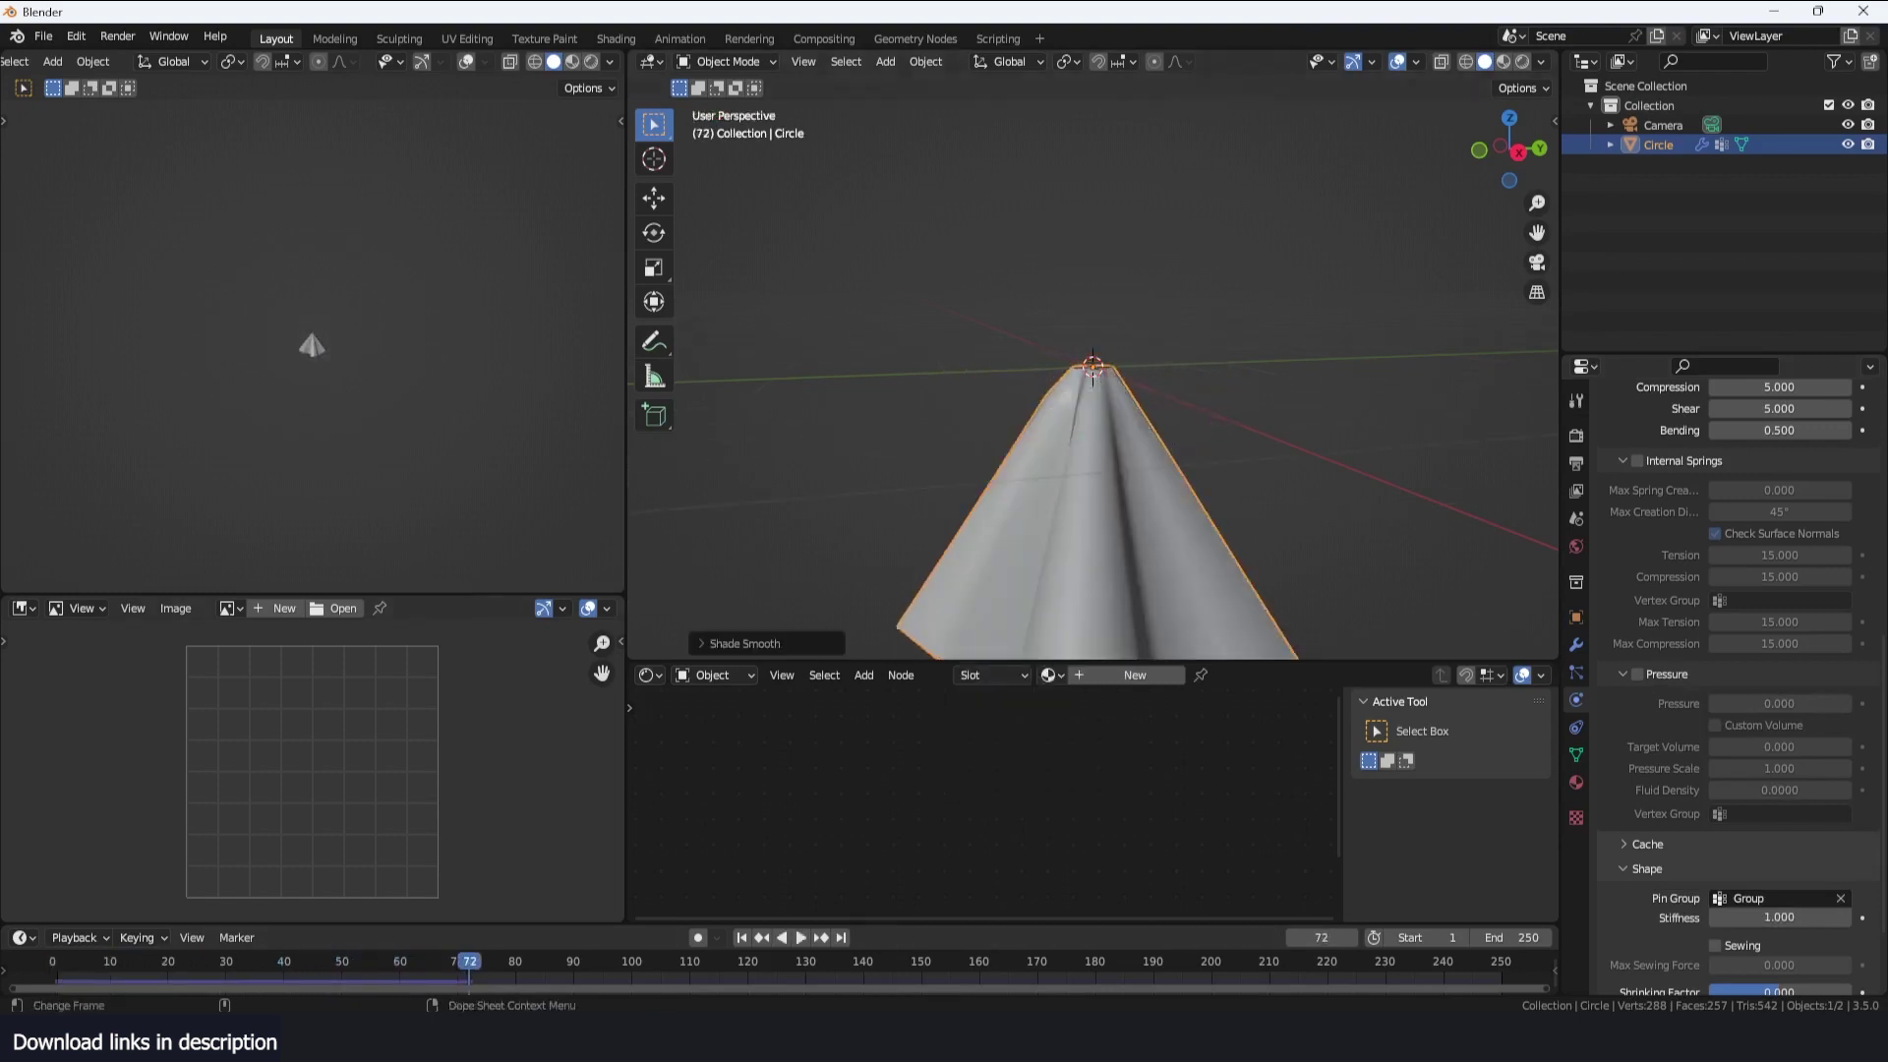
pyautogui.click(45, 981)
pyautogui.moveTo(554, 923); pyautogui.dragTo(554, 885)
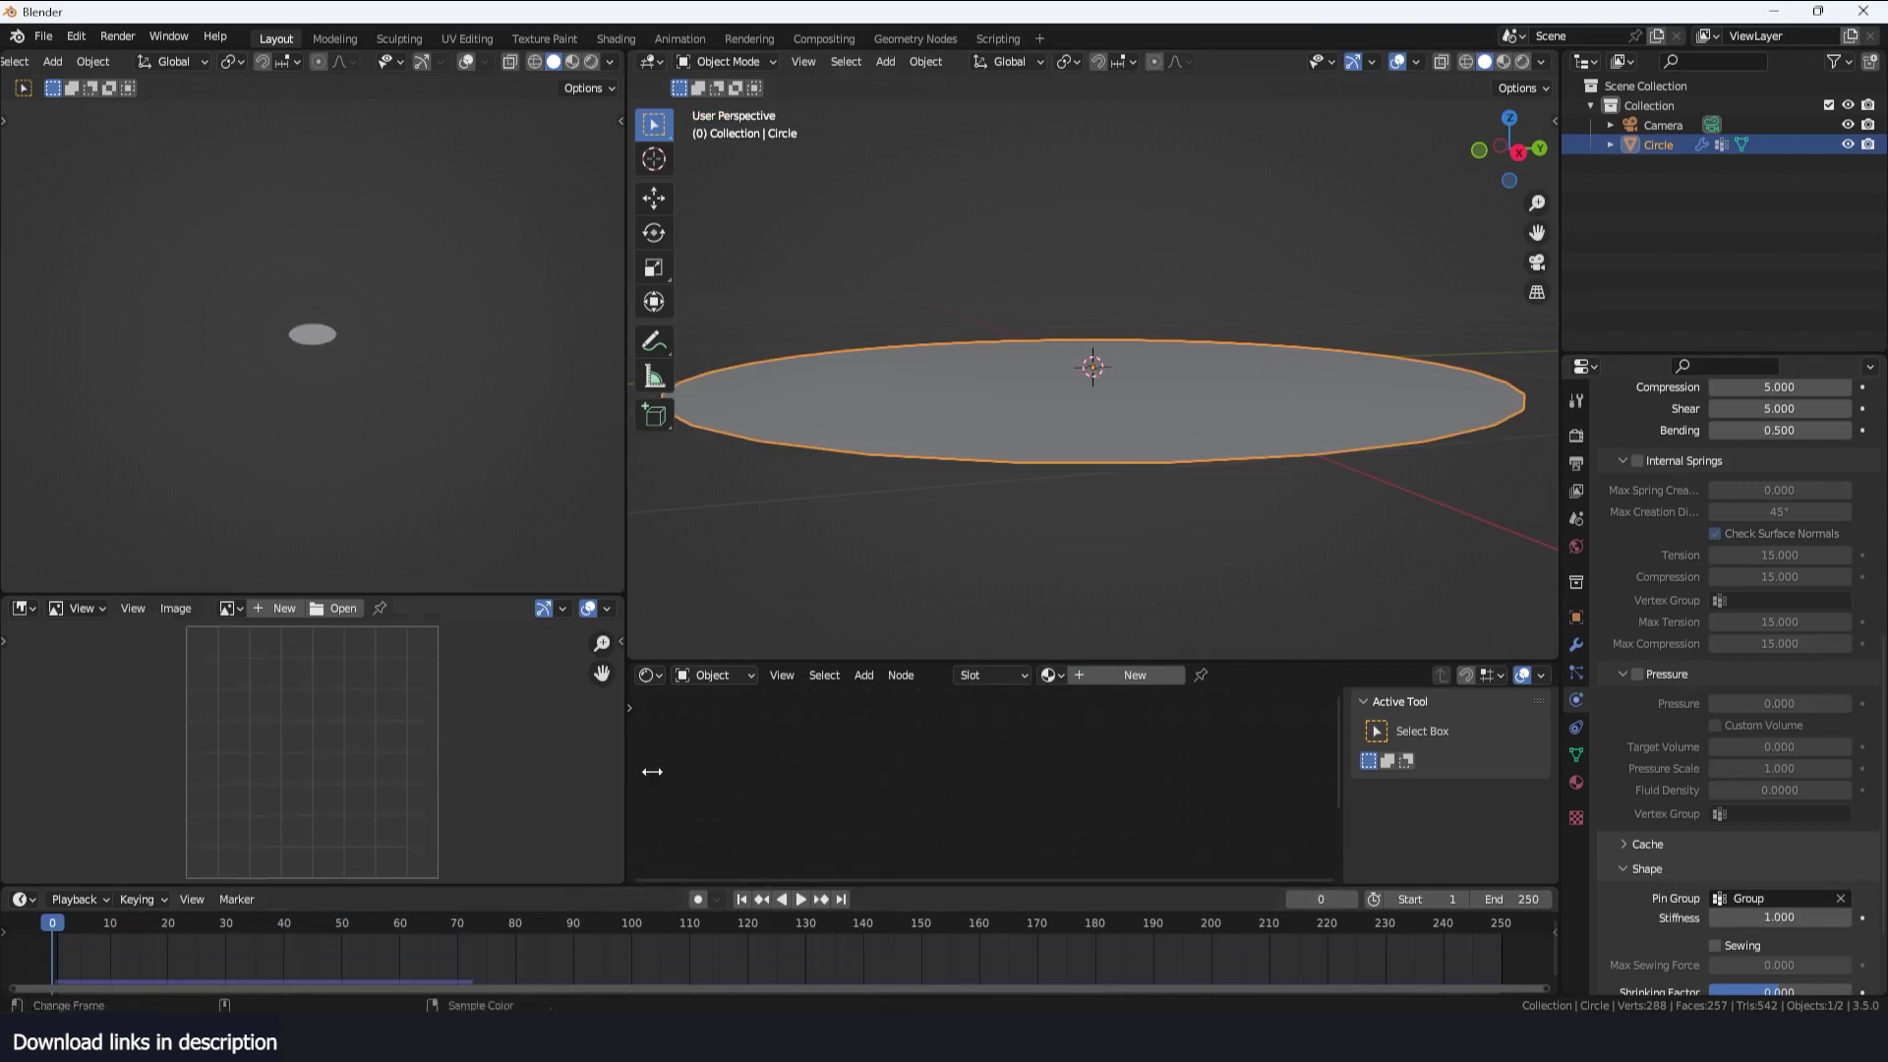
# Preview the smooth-shaded cloth's fall to about frame 74 and return to frame 0
pyautogui.press('space')
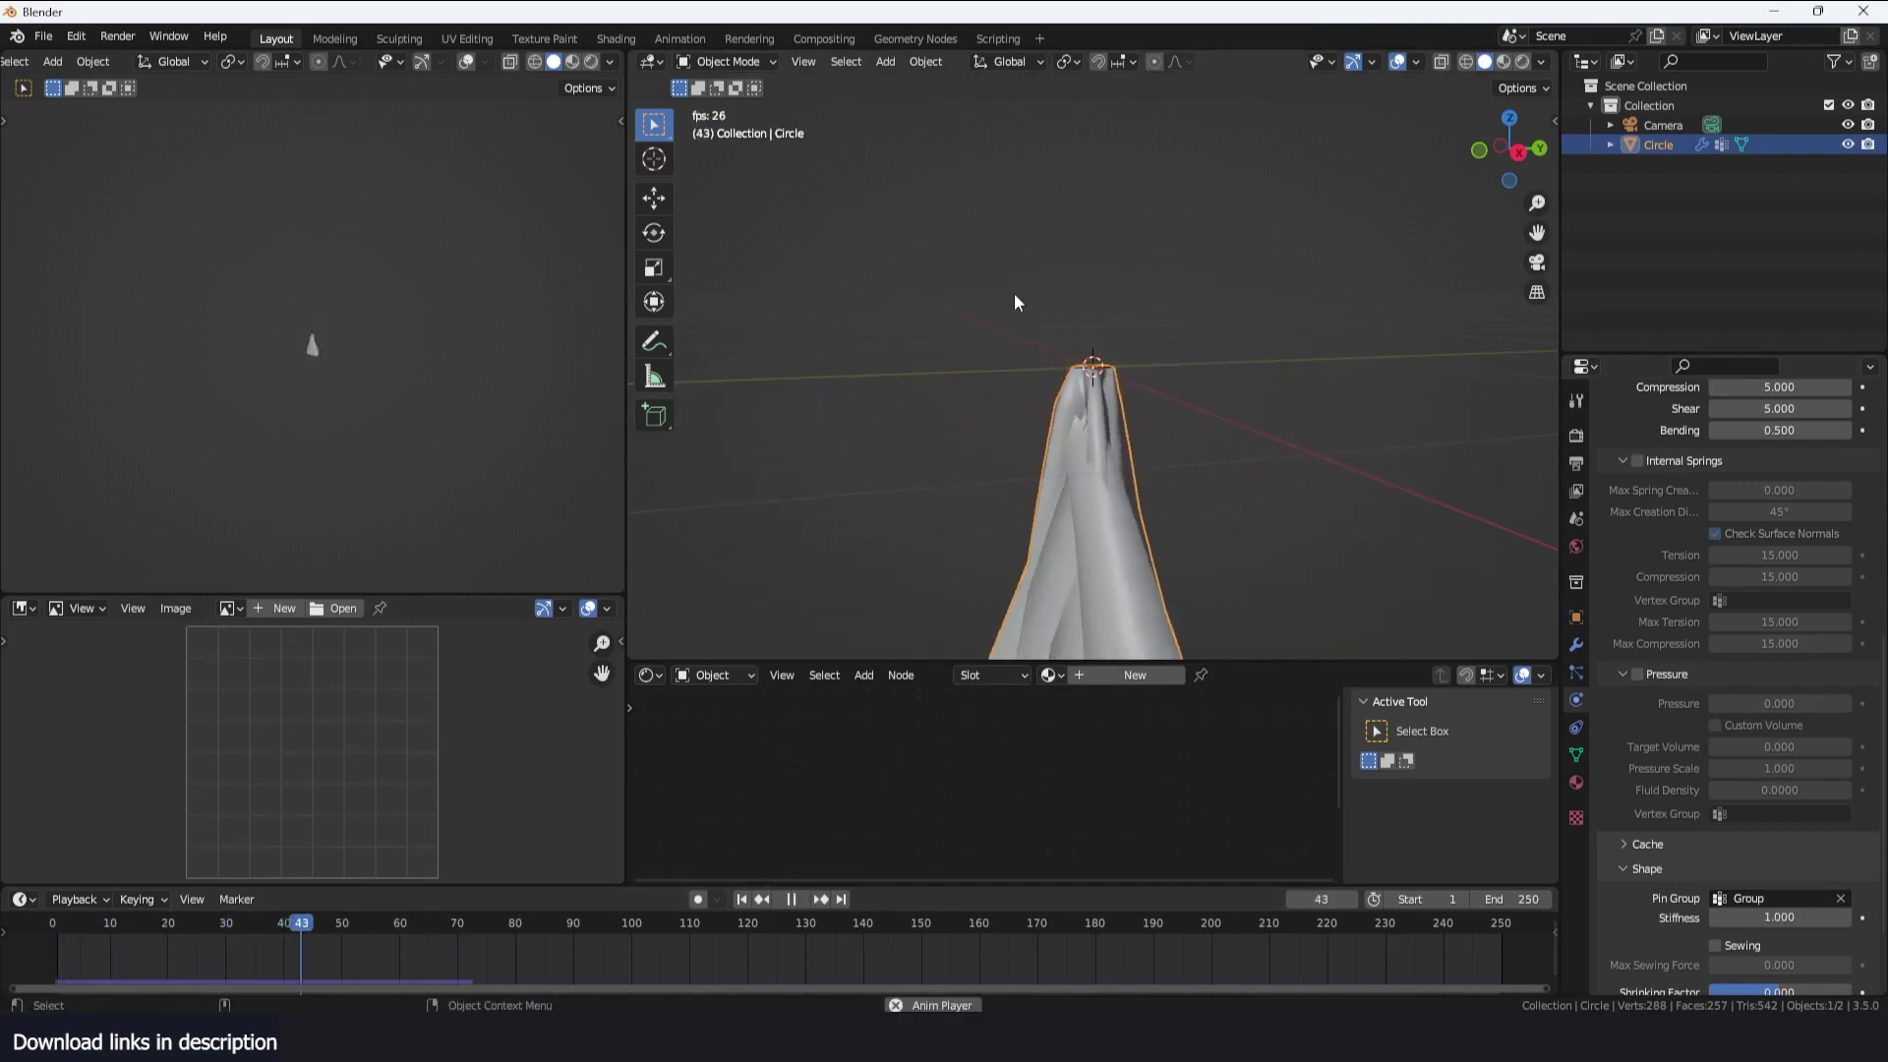
pyautogui.press('space')
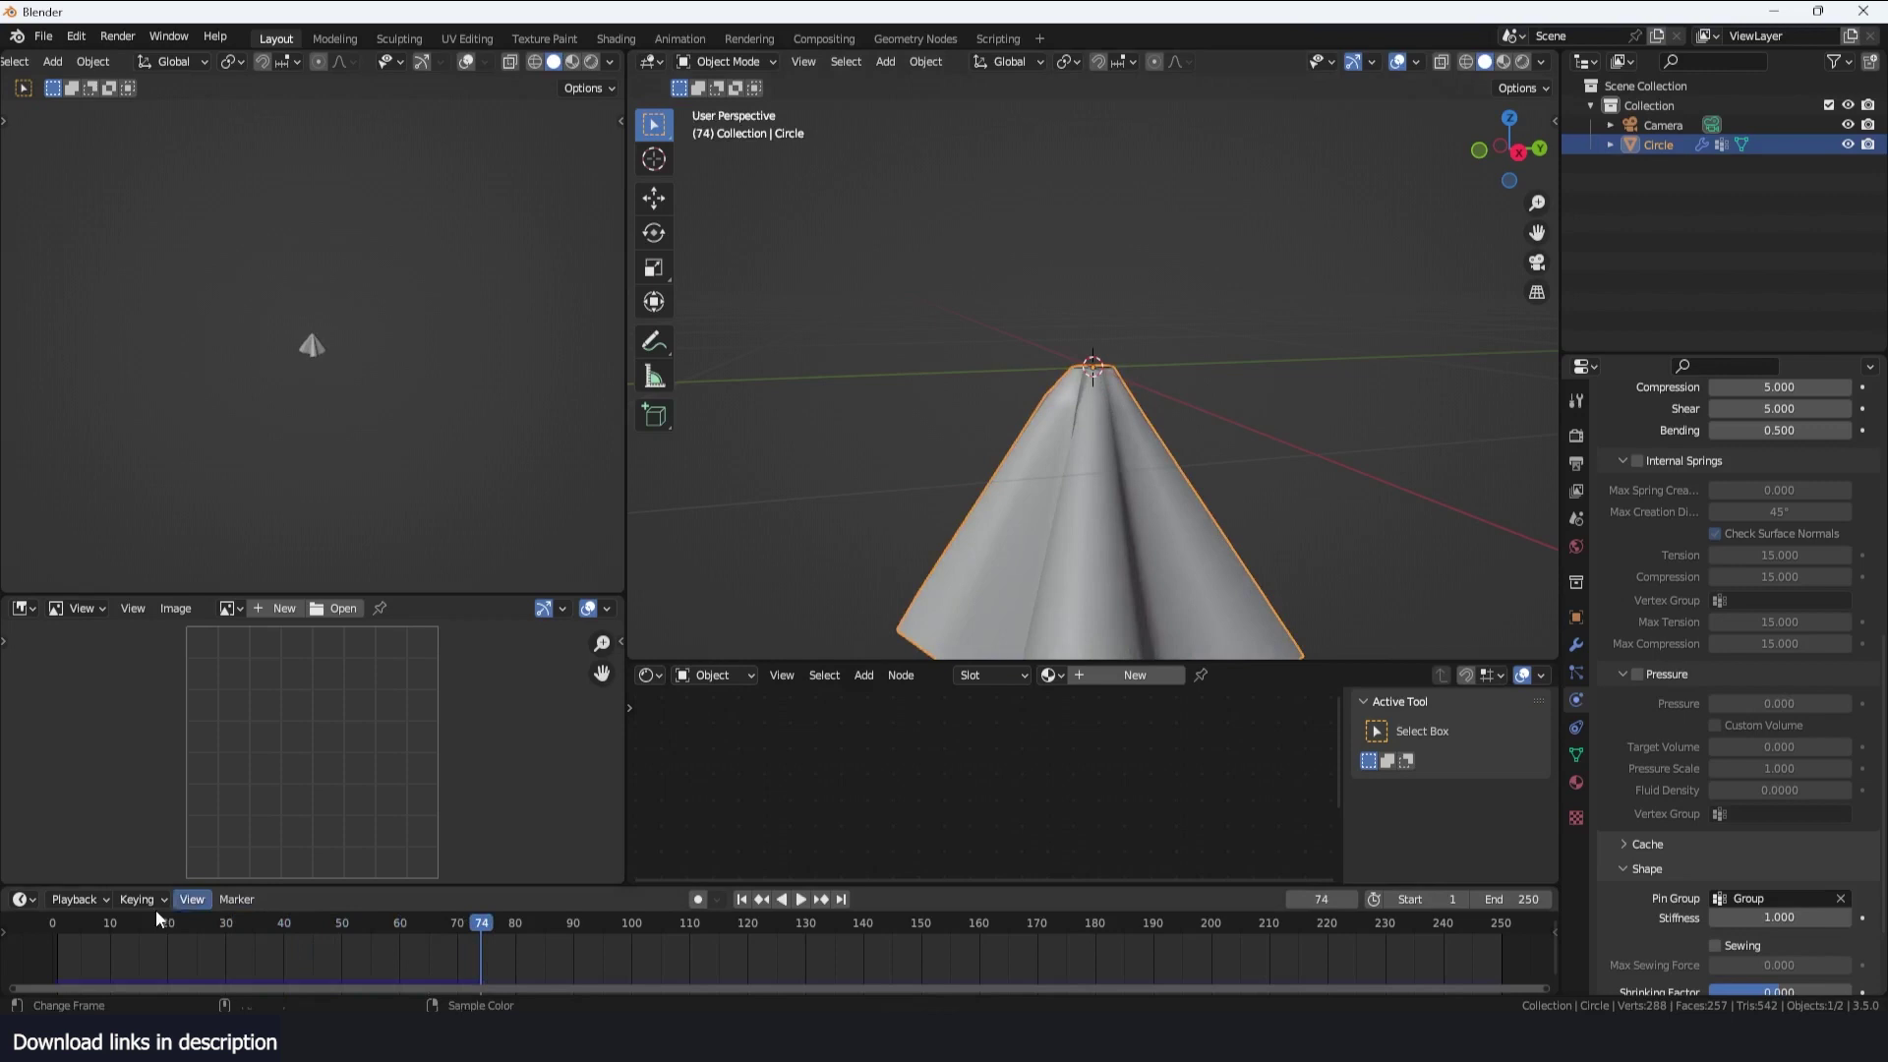
pyautogui.click(51, 956)
# Enable Self Collisions for the circle's cloth and play the simulation to about frame 80
pyautogui.scroll(5, 1686, 600)
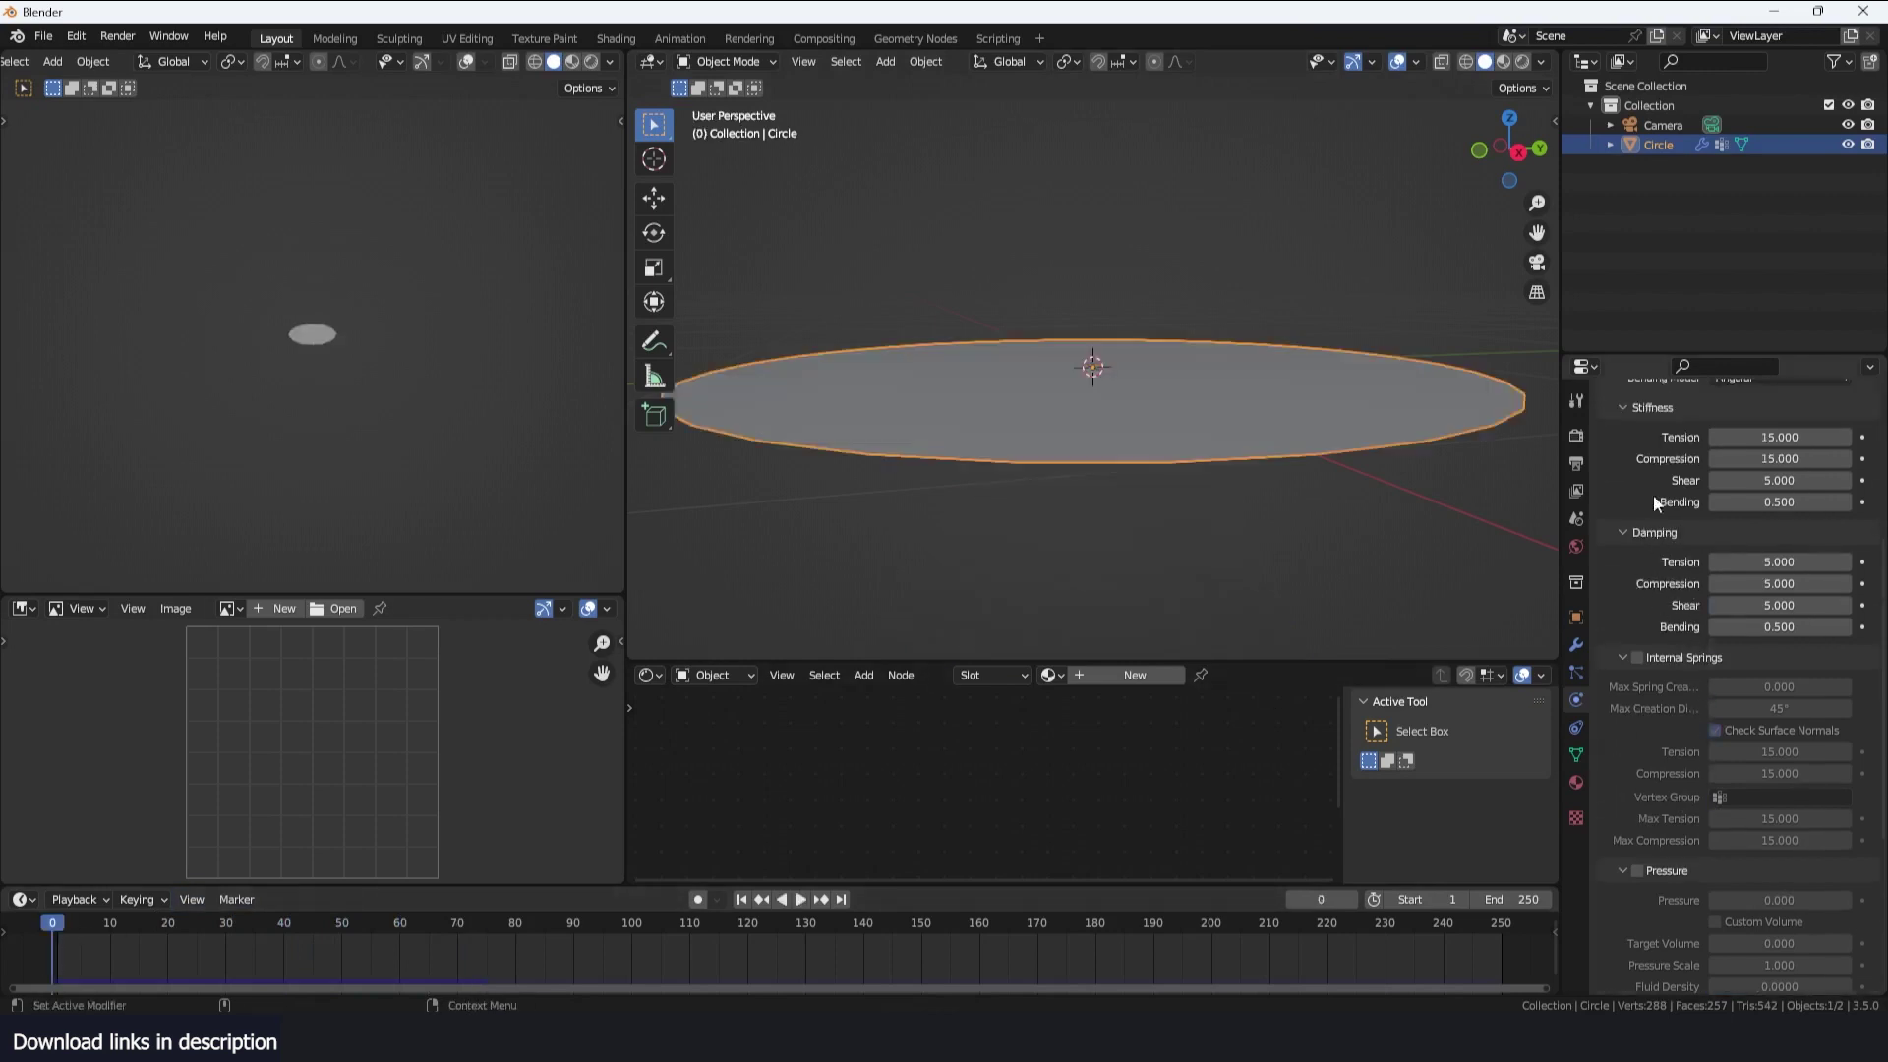
pyautogui.scroll(-8, 1679, 470)
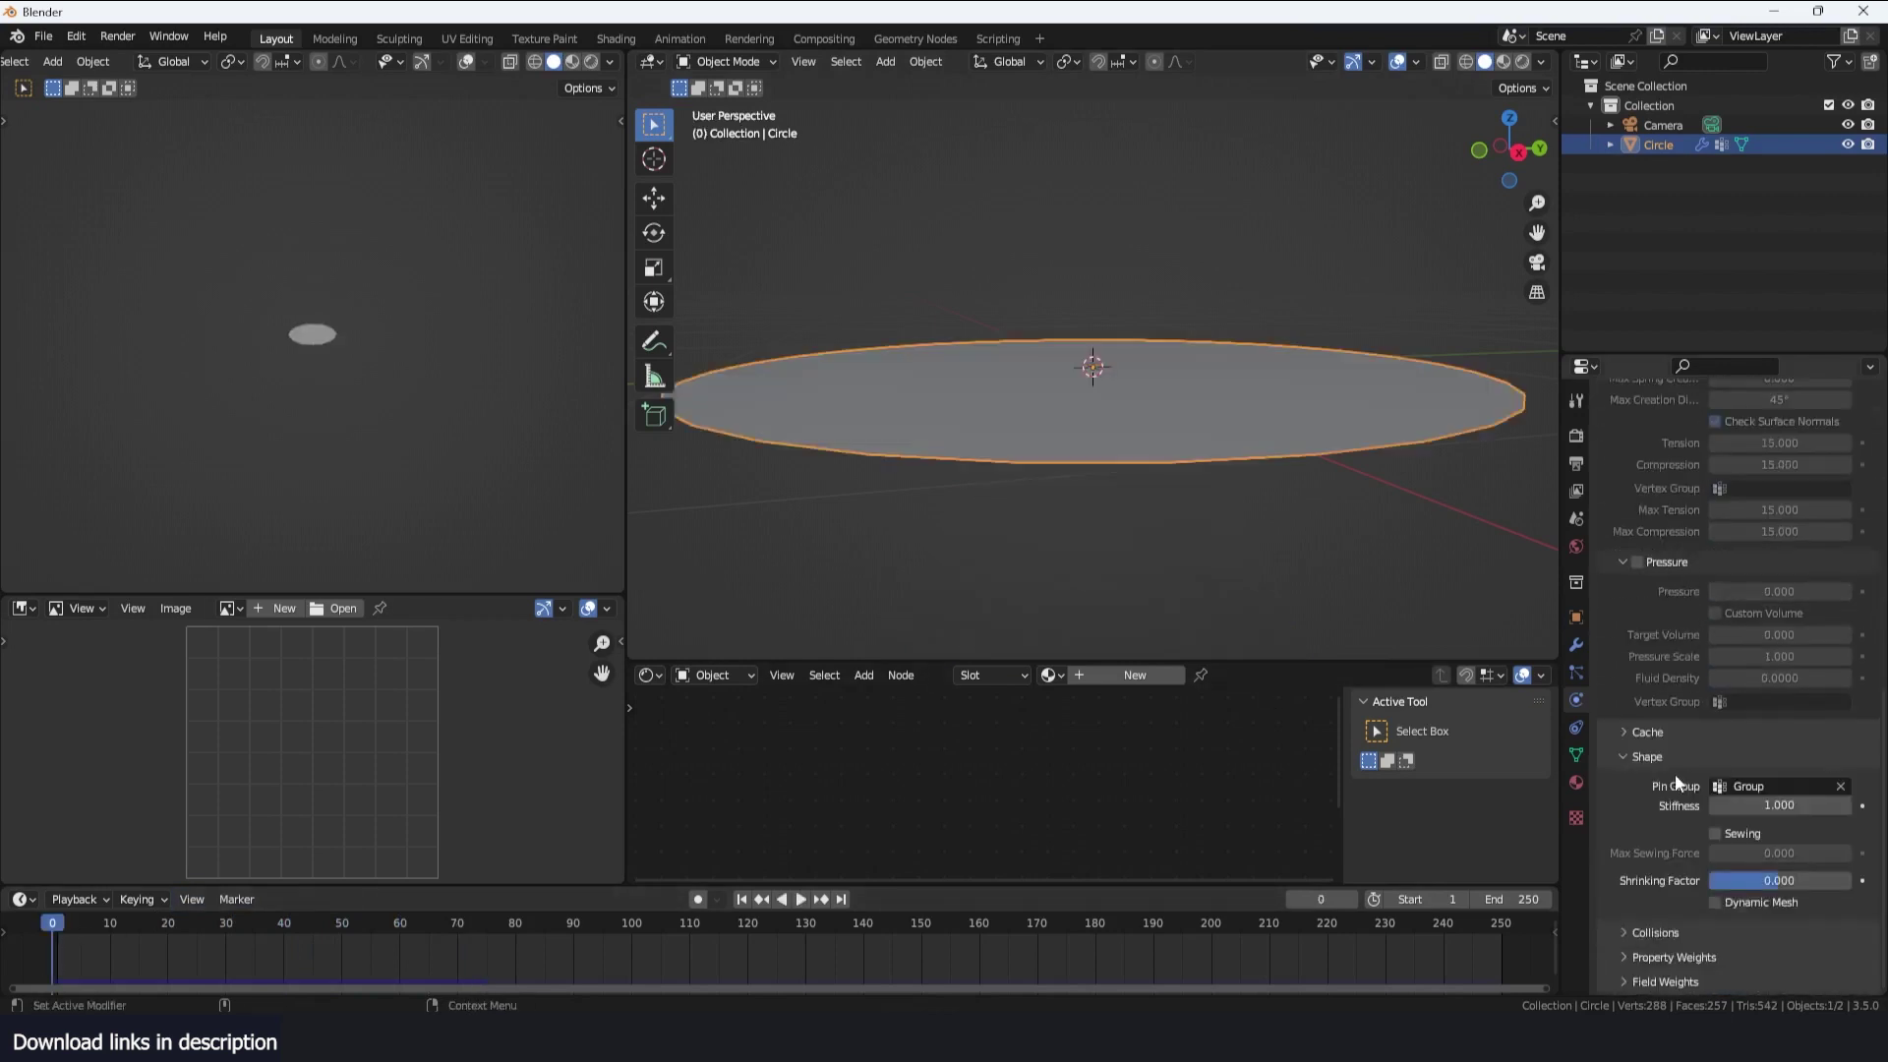
pyautogui.click(1669, 759)
pyautogui.click(1690, 929)
pyautogui.scroll(-7, 1730, 885)
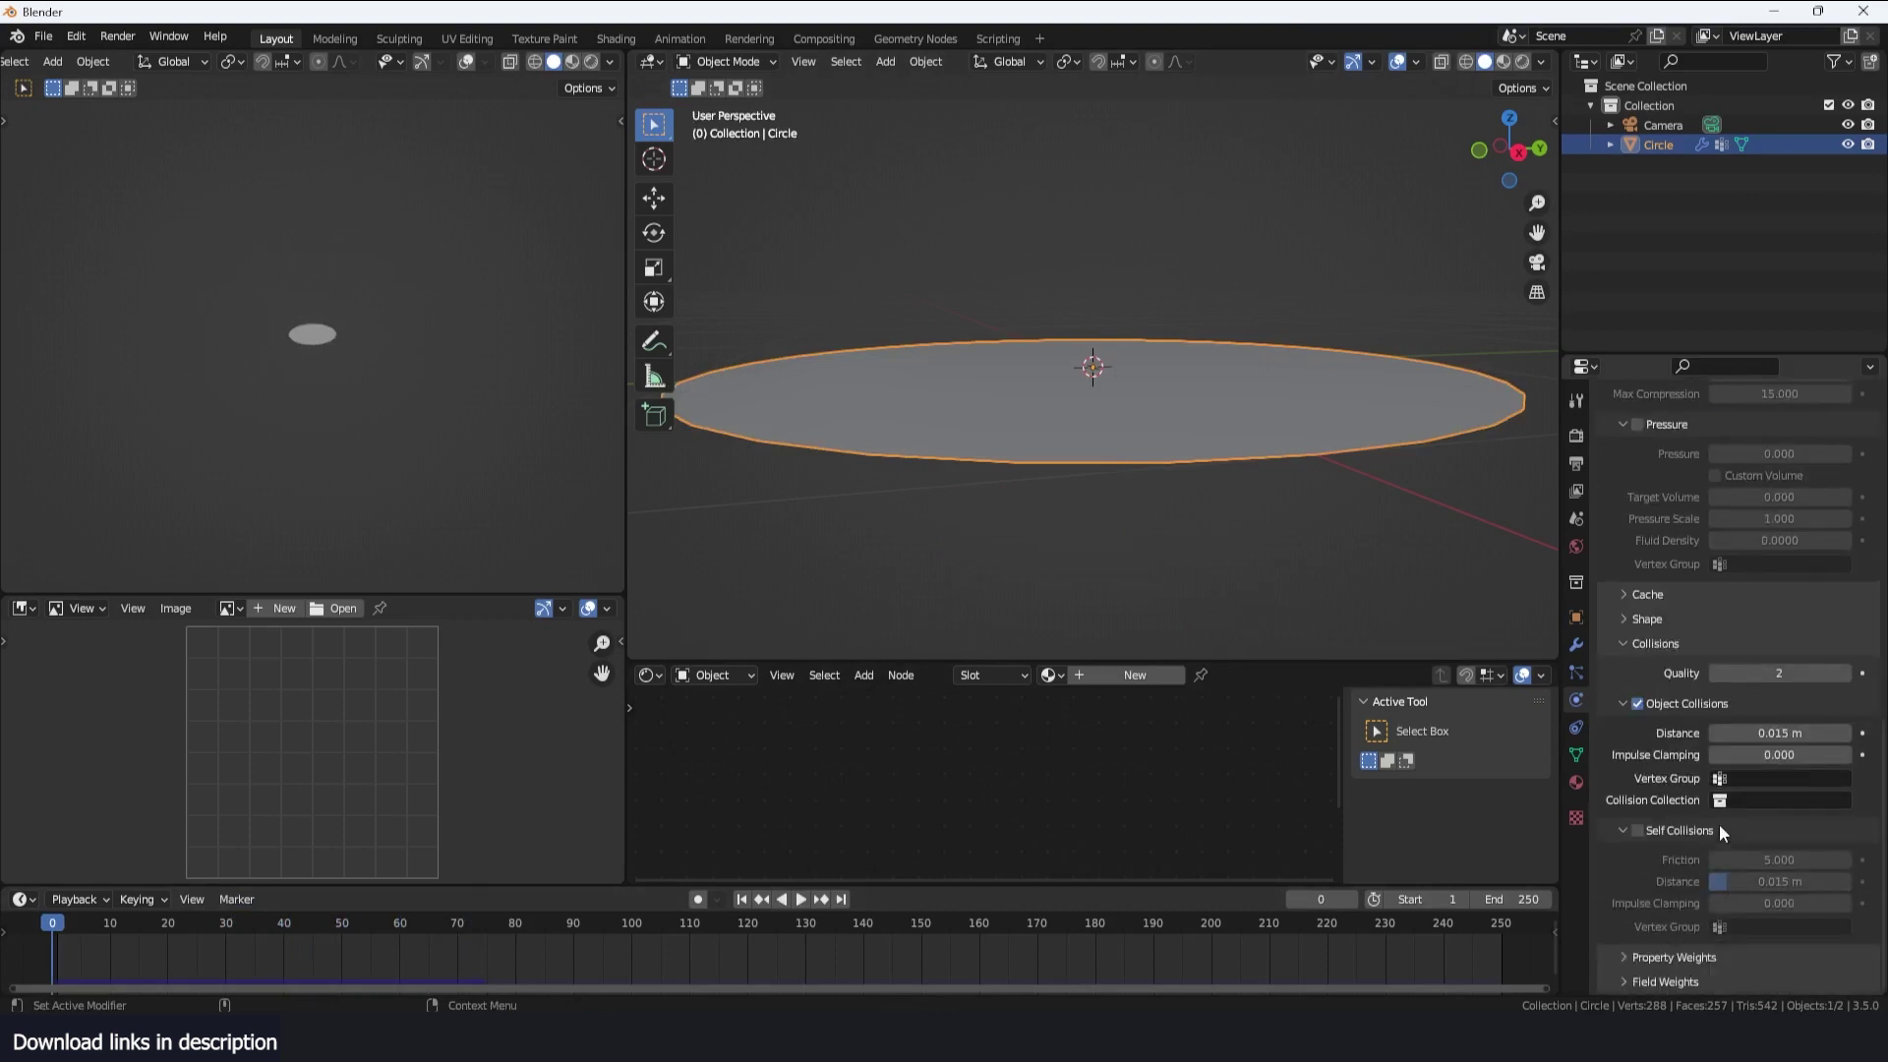
pyautogui.click(1636, 830)
pyautogui.press('space')
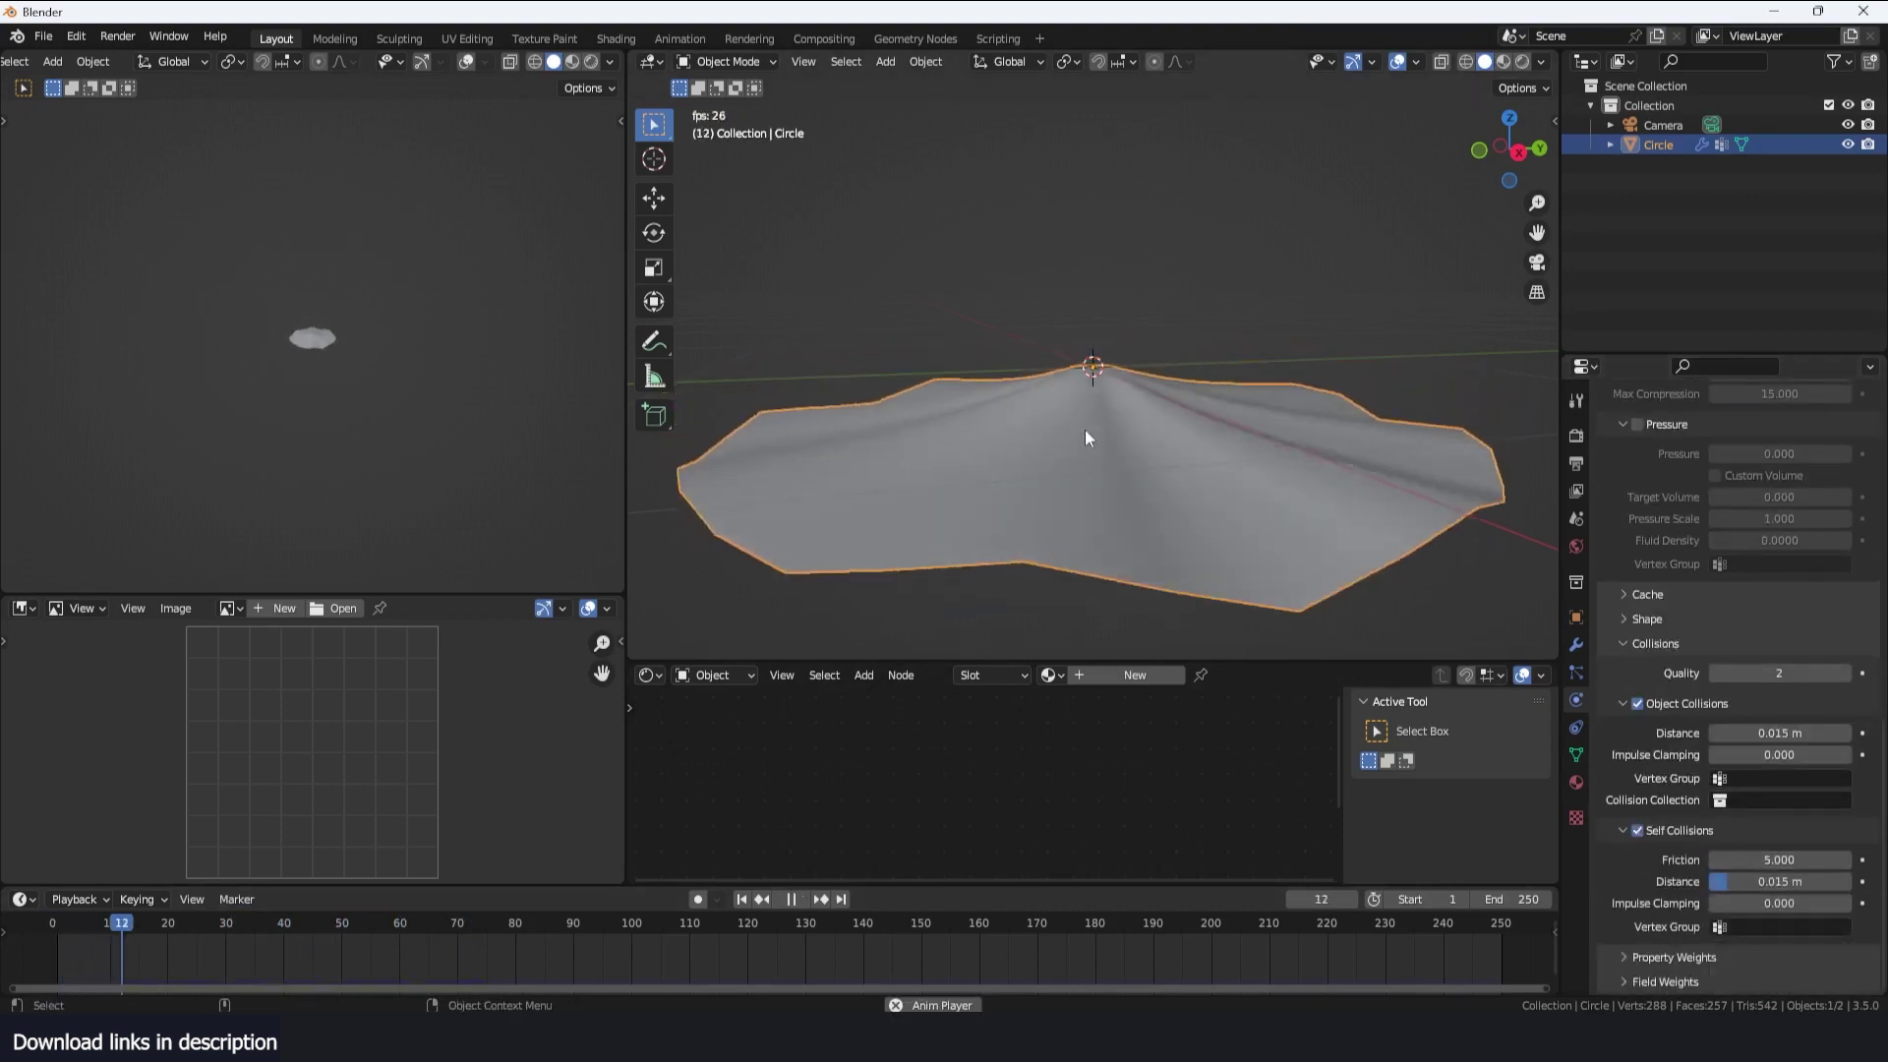
pyautogui.moveTo(1084, 429); pyautogui.dragTo(1147, 247, button='middle')
pyautogui.press('space')
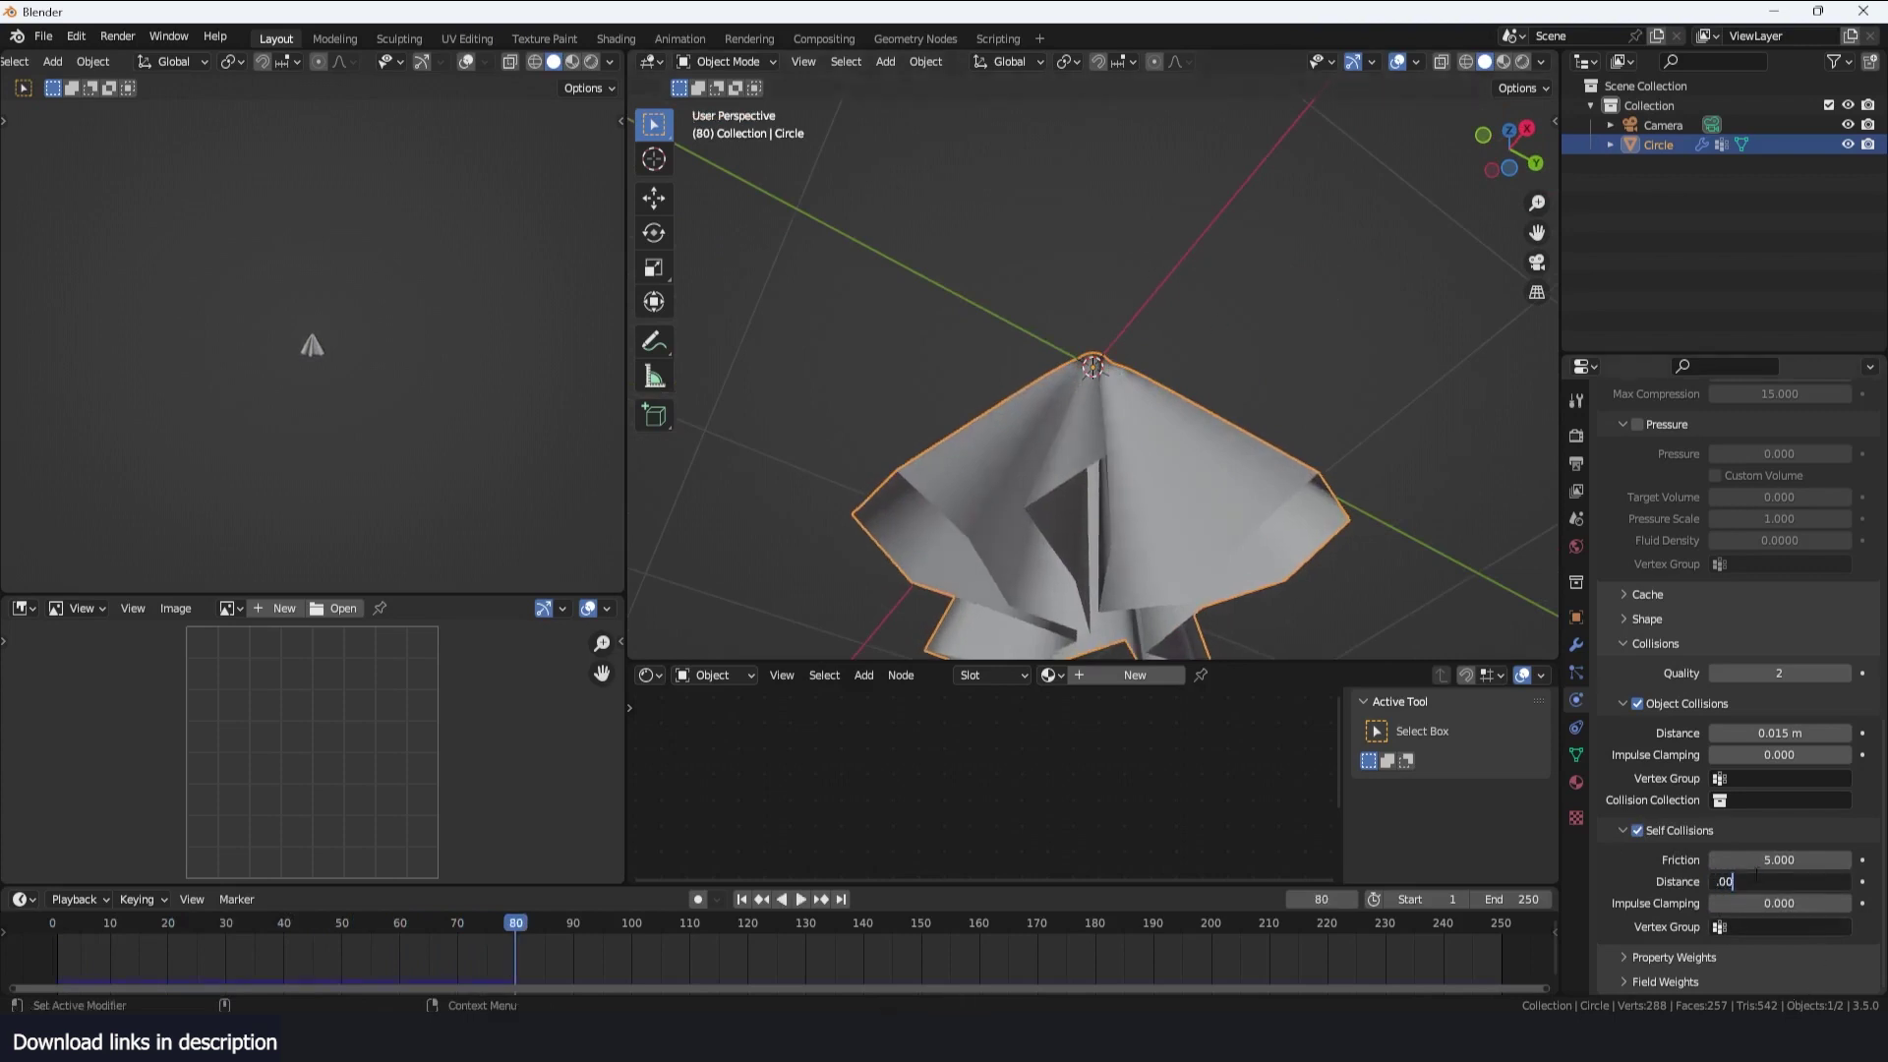
# Set the cloth's self-collision distance to 0.002 m, continue the simulation to check it and return to frame 0
pyautogui.click(1756, 874)
pyautogui.write('.002')
pyautogui.press('Return')
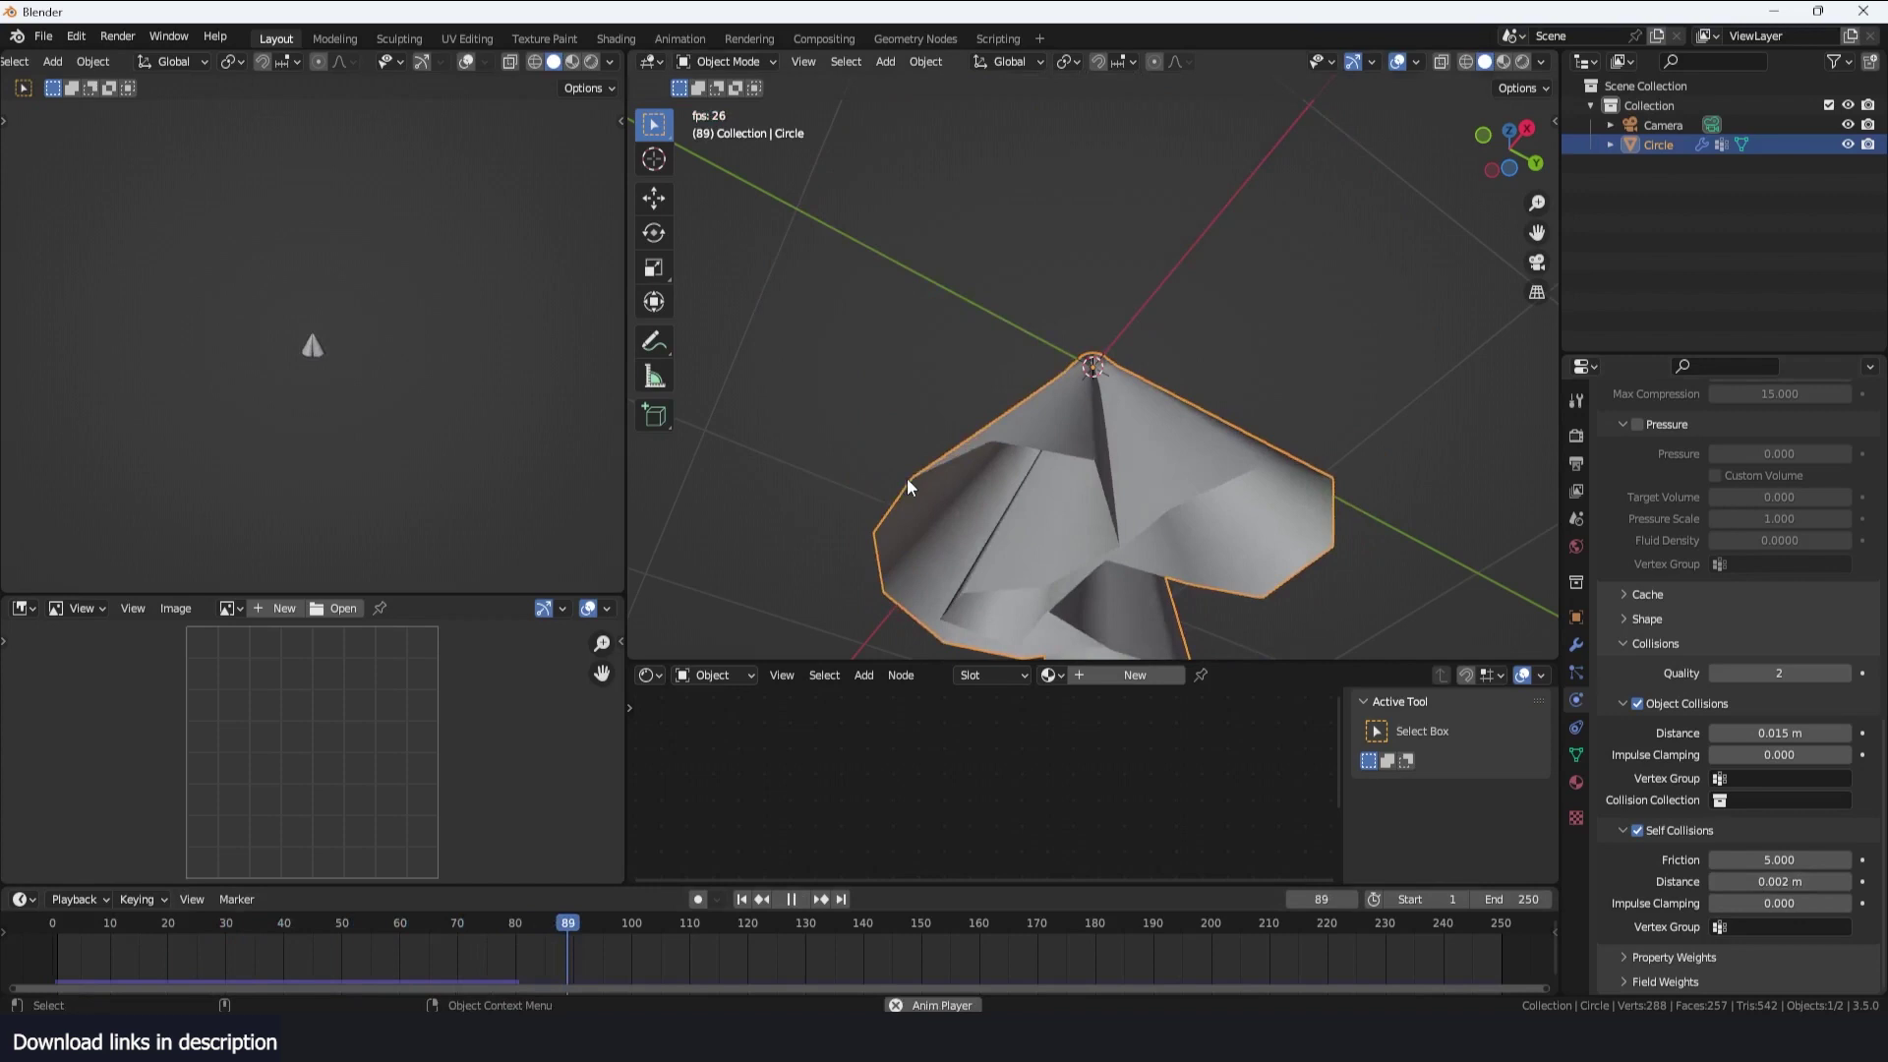
pyautogui.press('space')
pyautogui.moveTo(993, 368); pyautogui.dragTo(963, 528, button='middle')
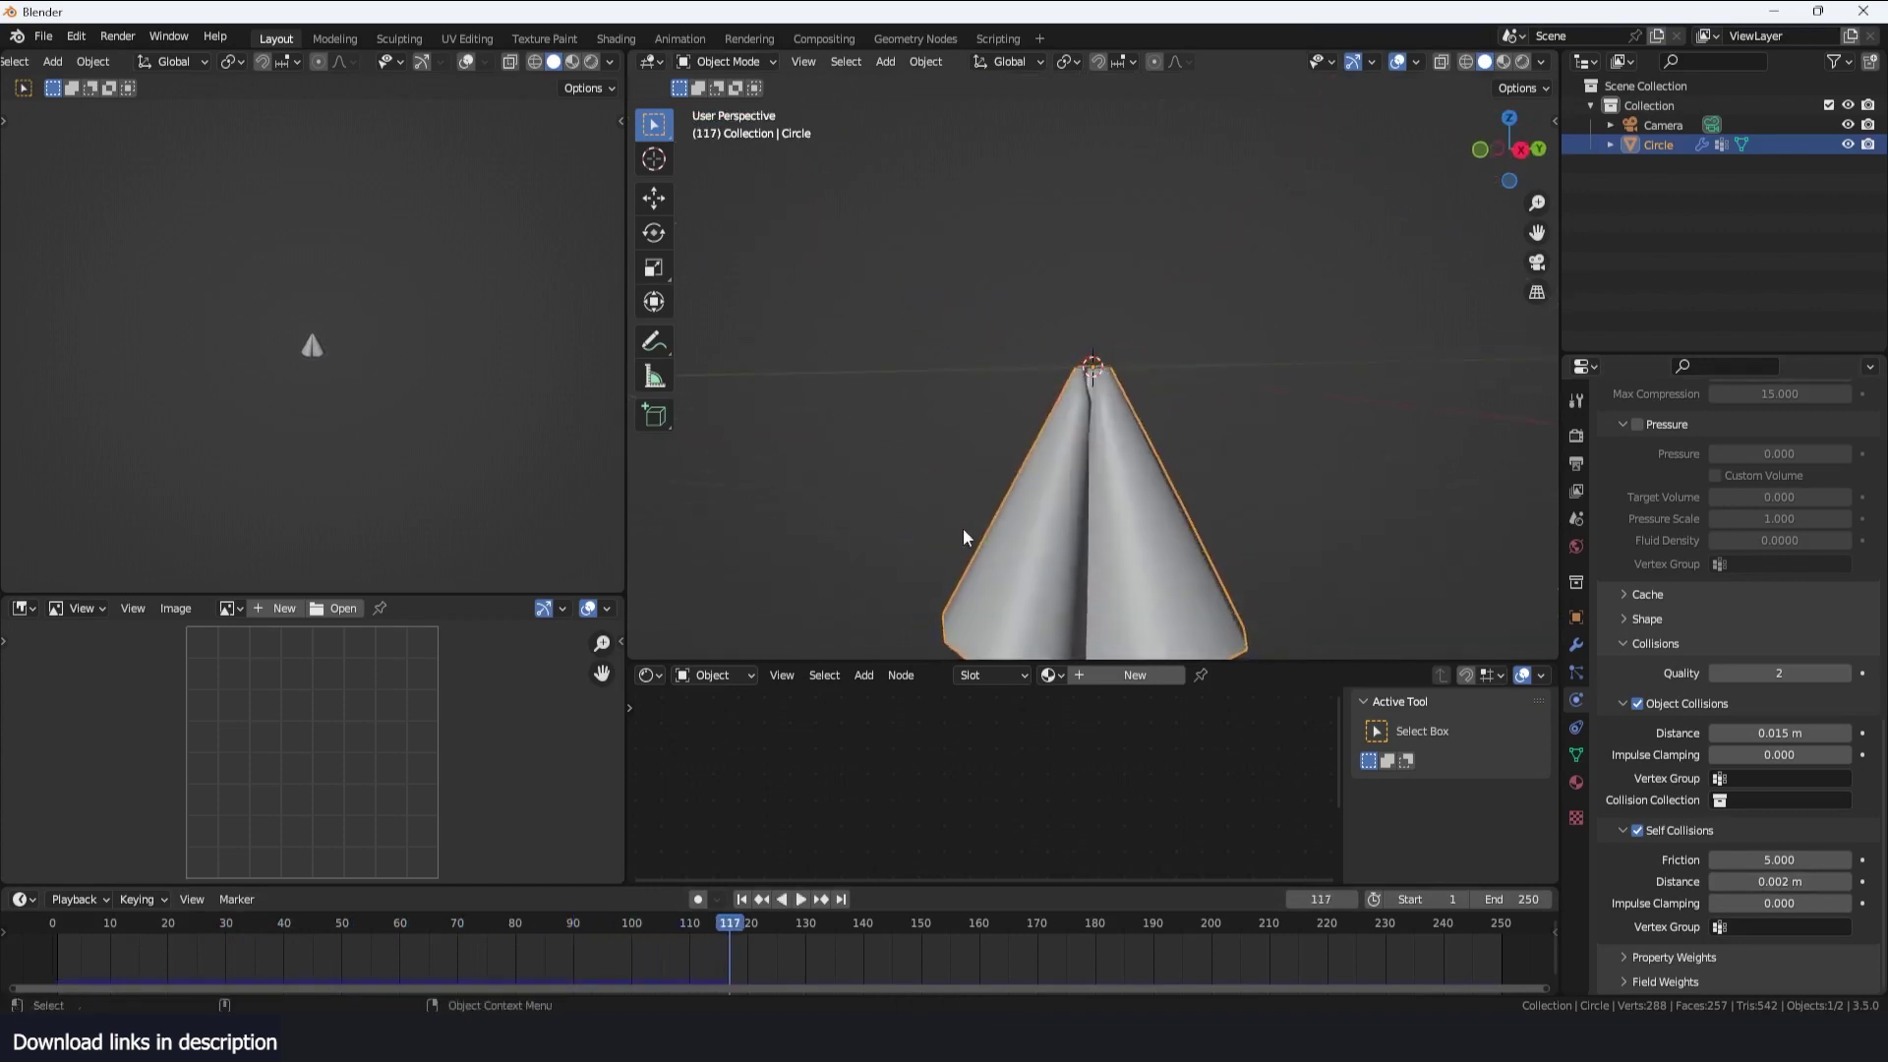
pyautogui.scroll(-3, 983, 502)
pyautogui.press('space')
pyautogui.click(52, 946)
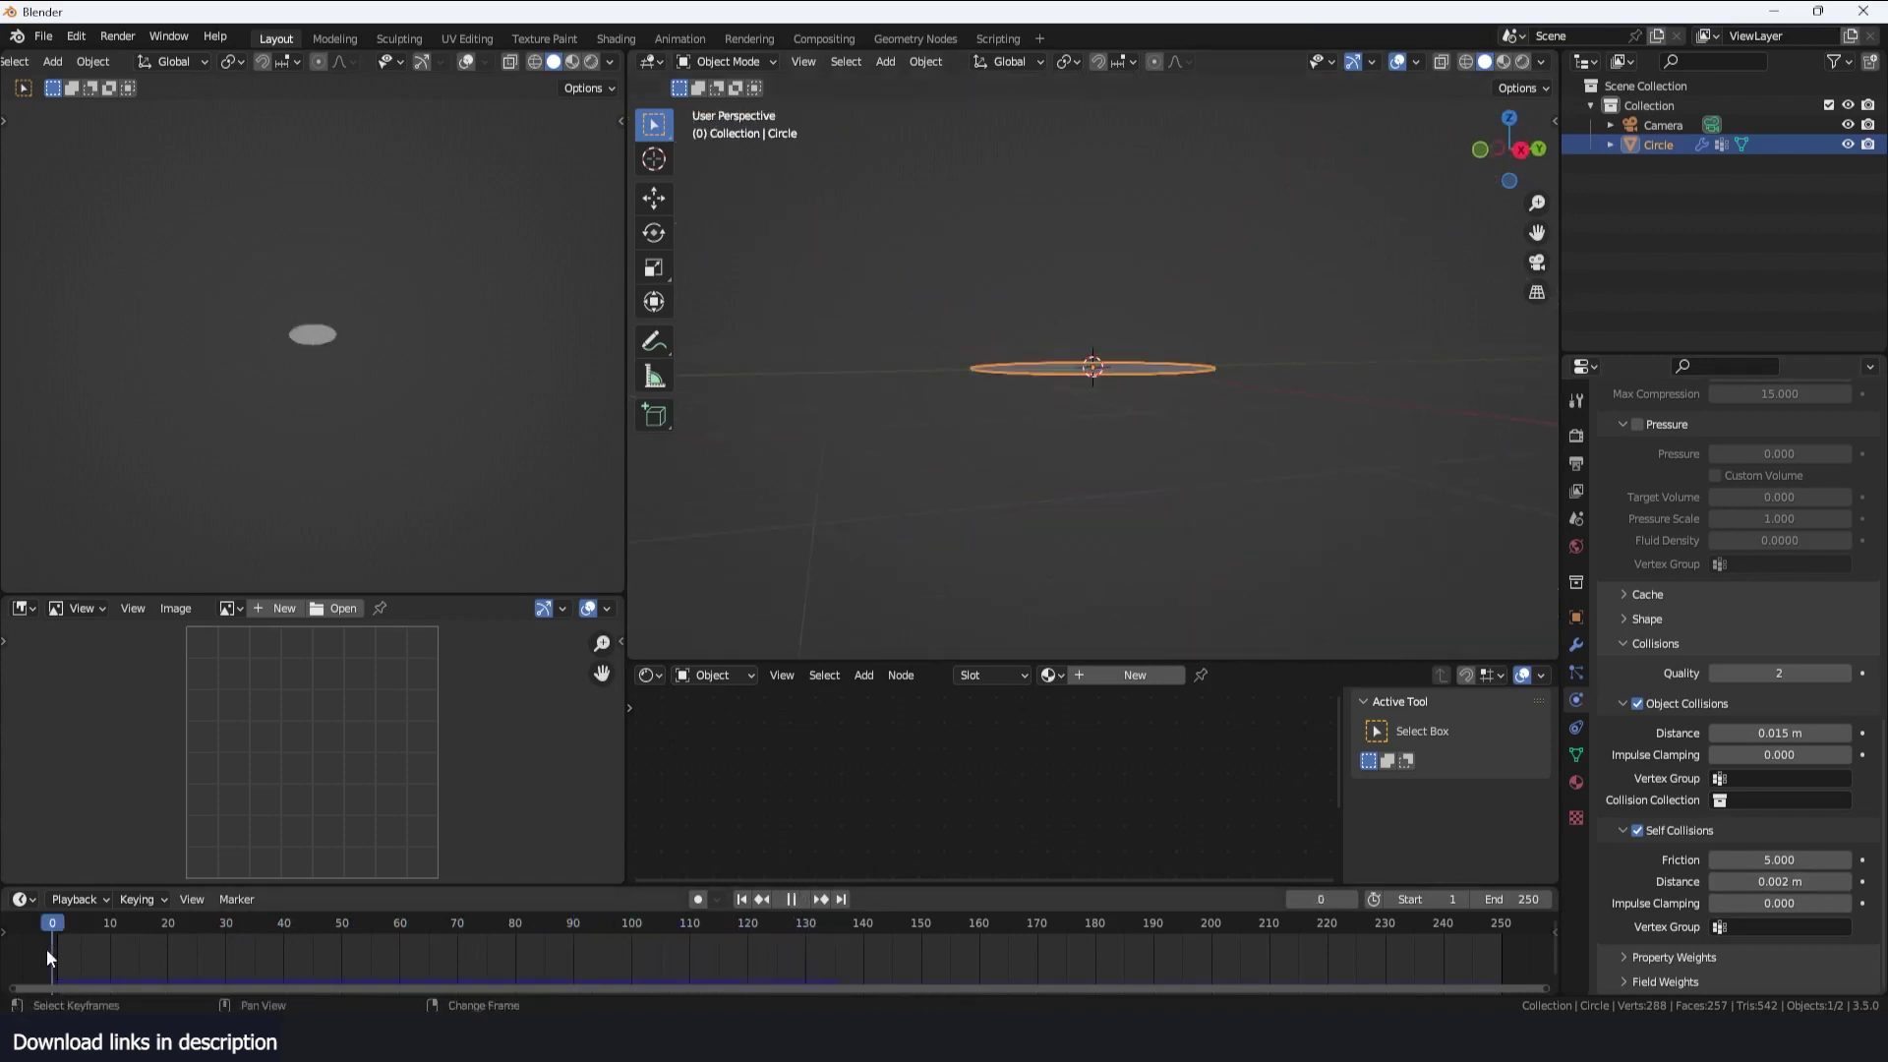
# Add a Wind force field and lower it along Z to below the circle
pyautogui.hotkey('shift', 'a')
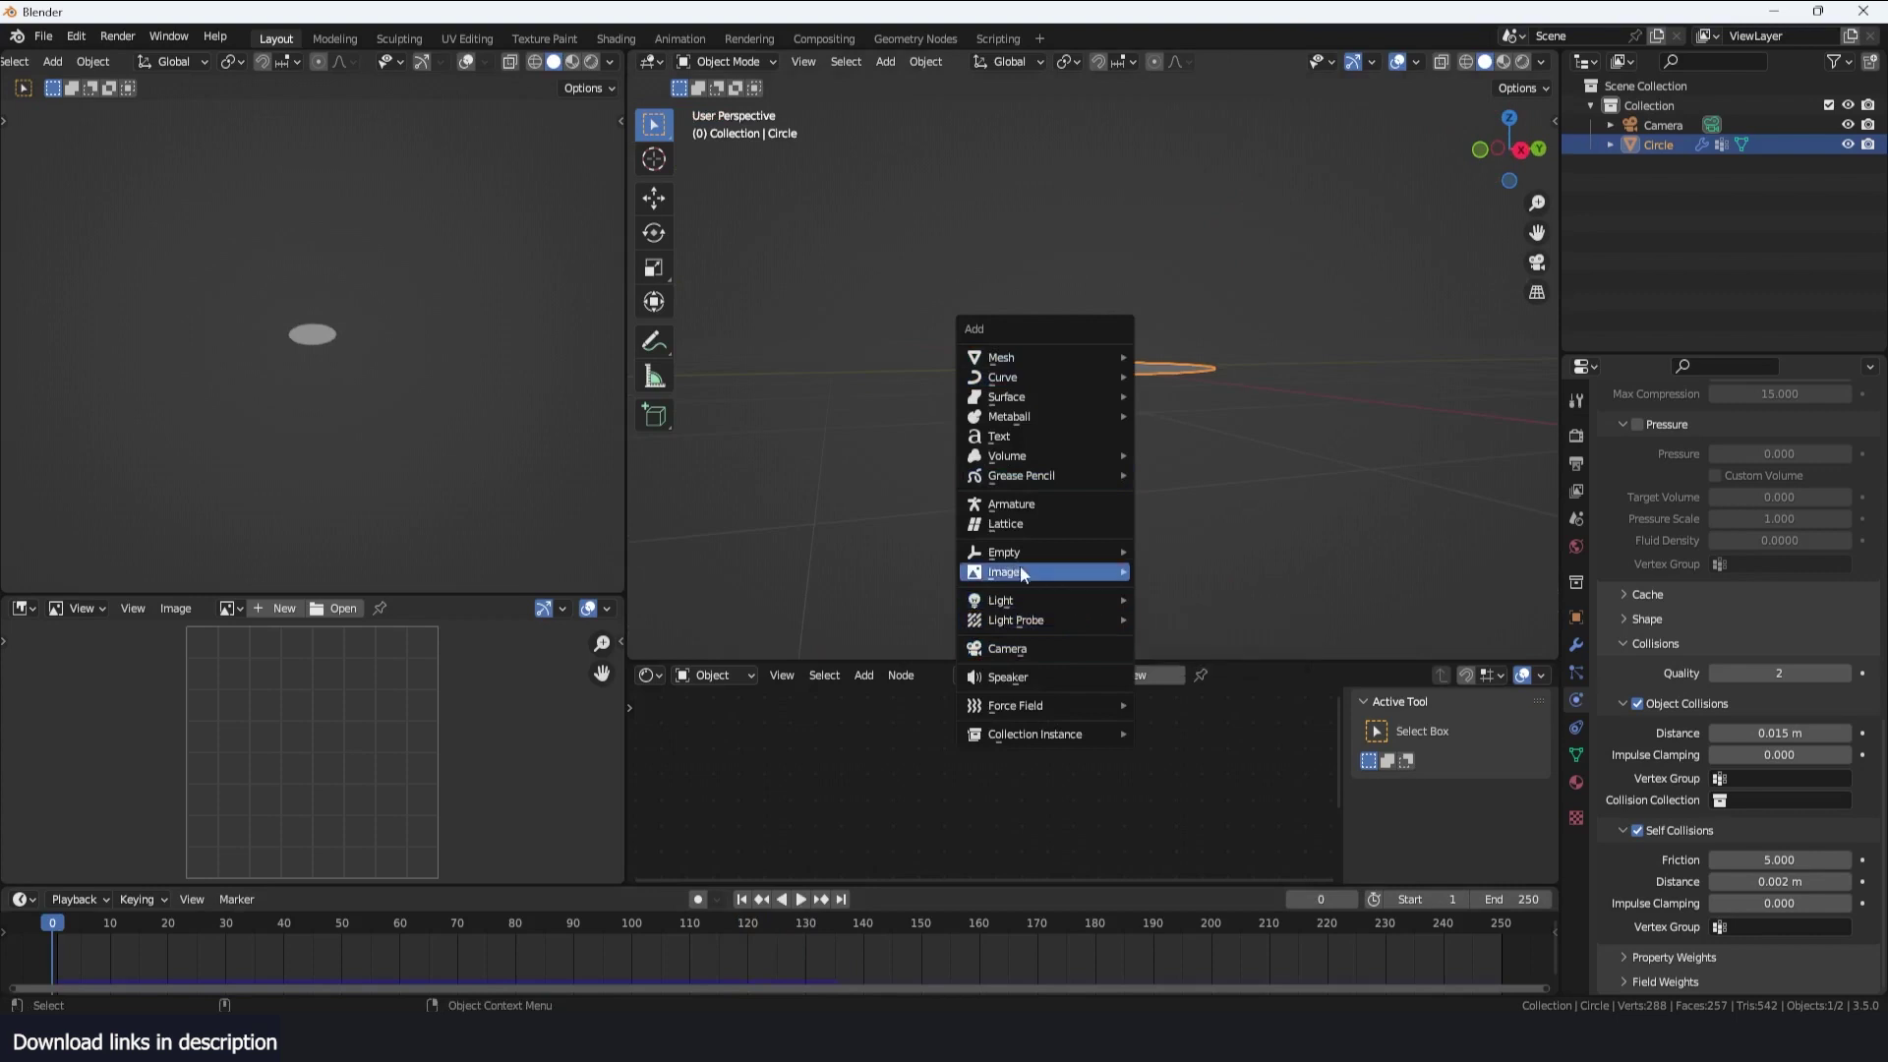
pyautogui.moveTo(1046, 705)
pyautogui.click(1185, 726)
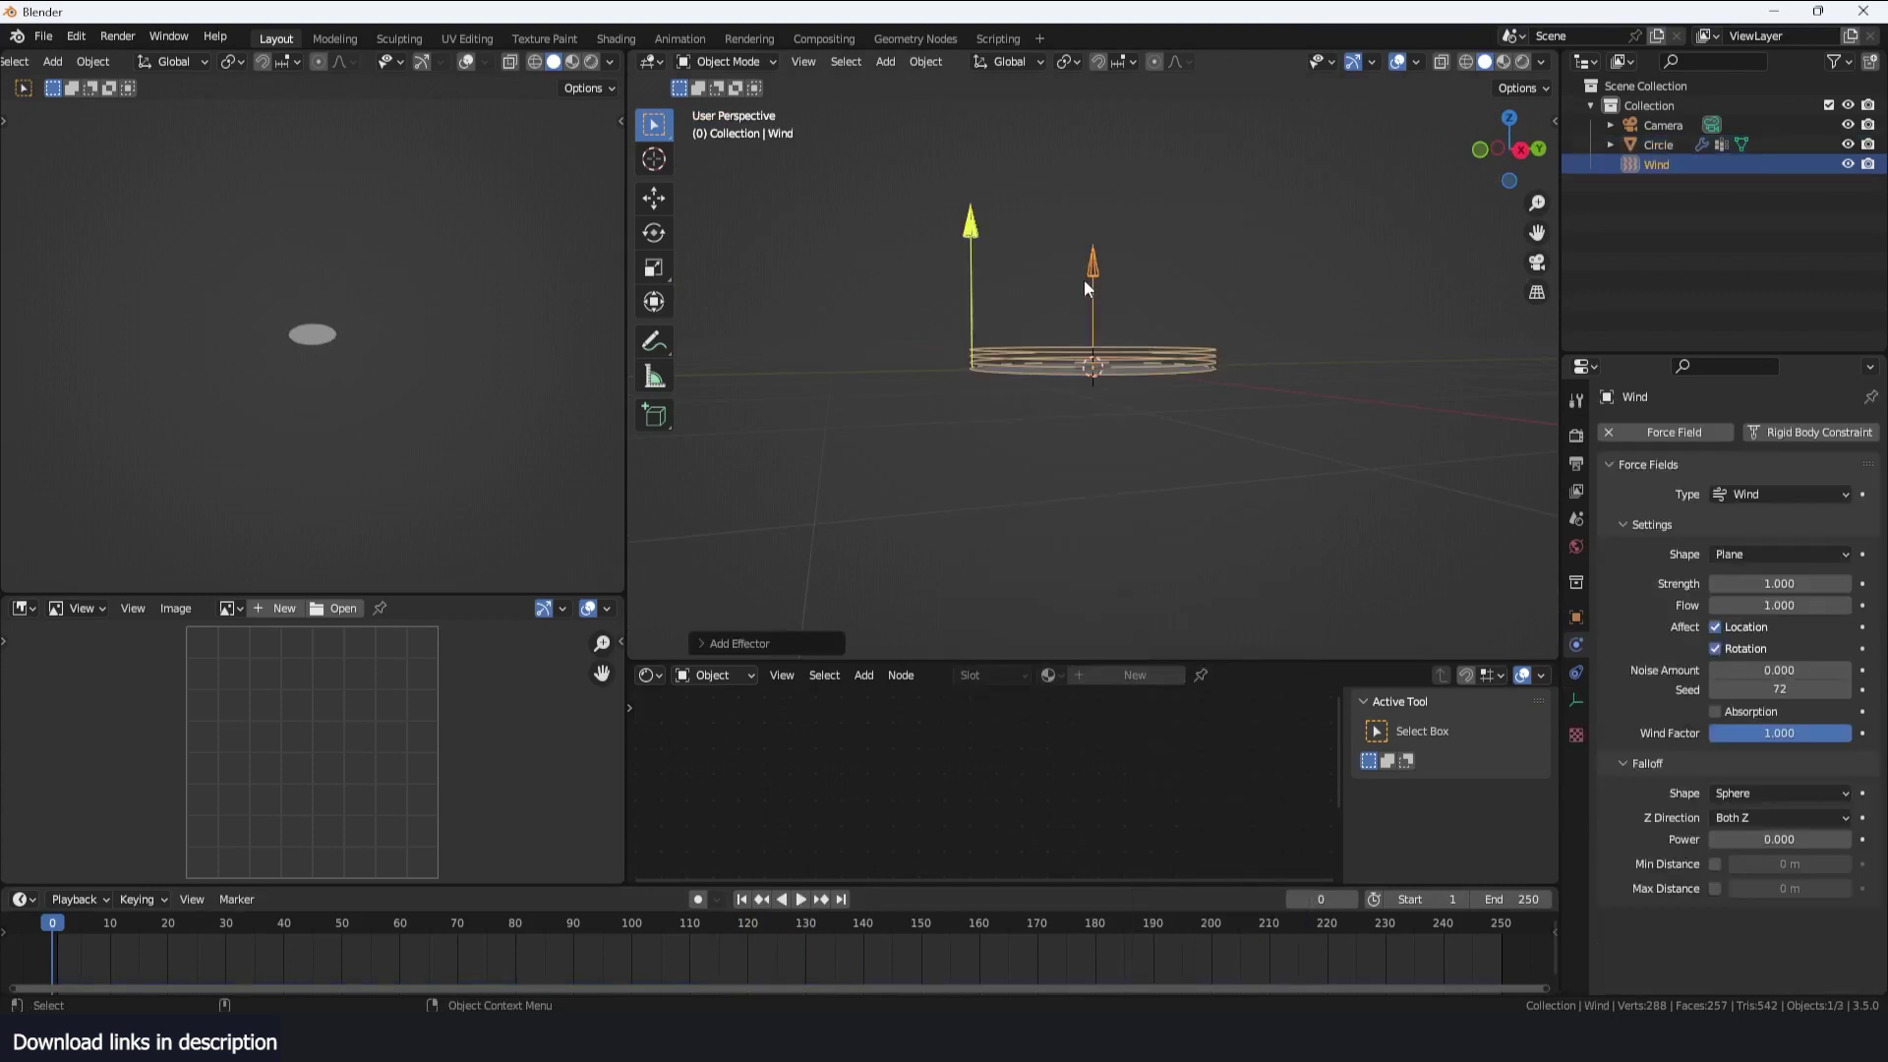
pyautogui.press('g')
pyautogui.press('z')
pyautogui.click(1090, 378)
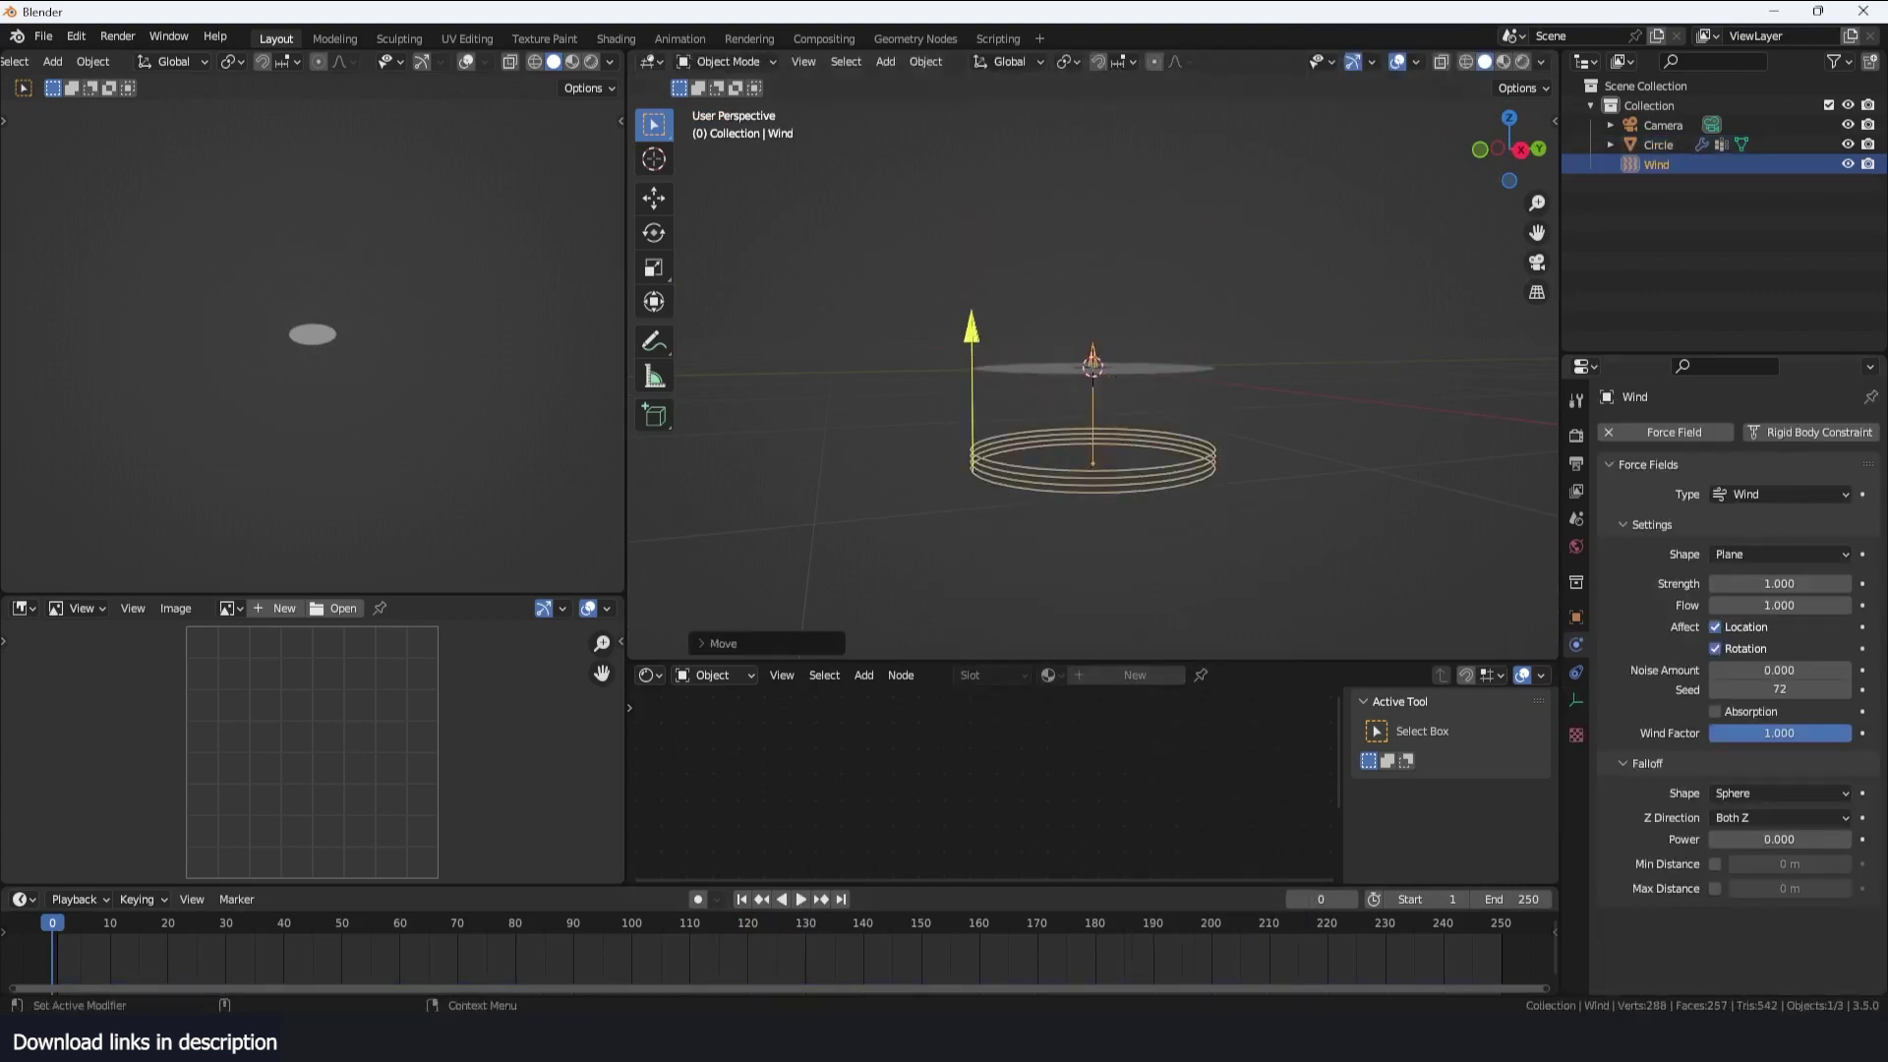
# Set the wind strength to 500, play the simulation to about frame 201 and return to frame 0
pyautogui.click(1794, 584)
pyautogui.write('500')
pyautogui.press('Return')
pyautogui.press('space')
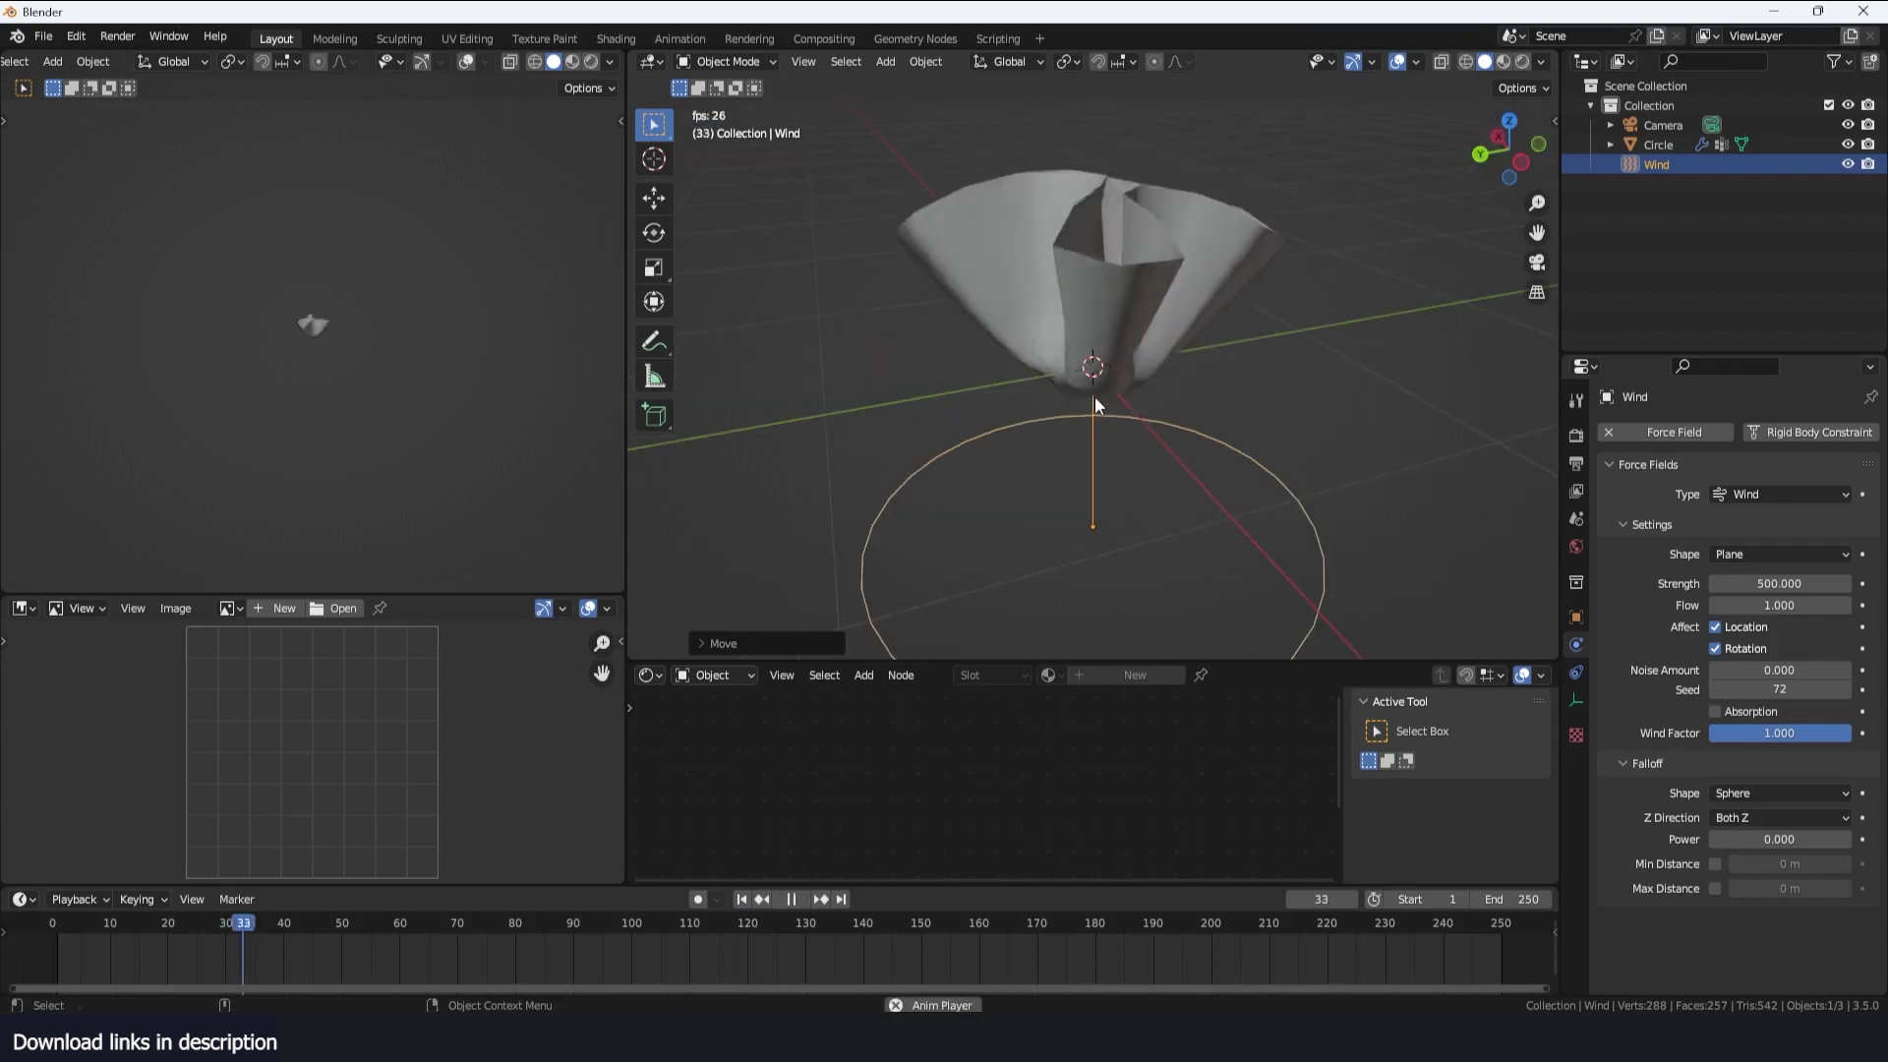
pyautogui.moveTo(1094, 397); pyautogui.dragTo(1133, 335, button='middle')
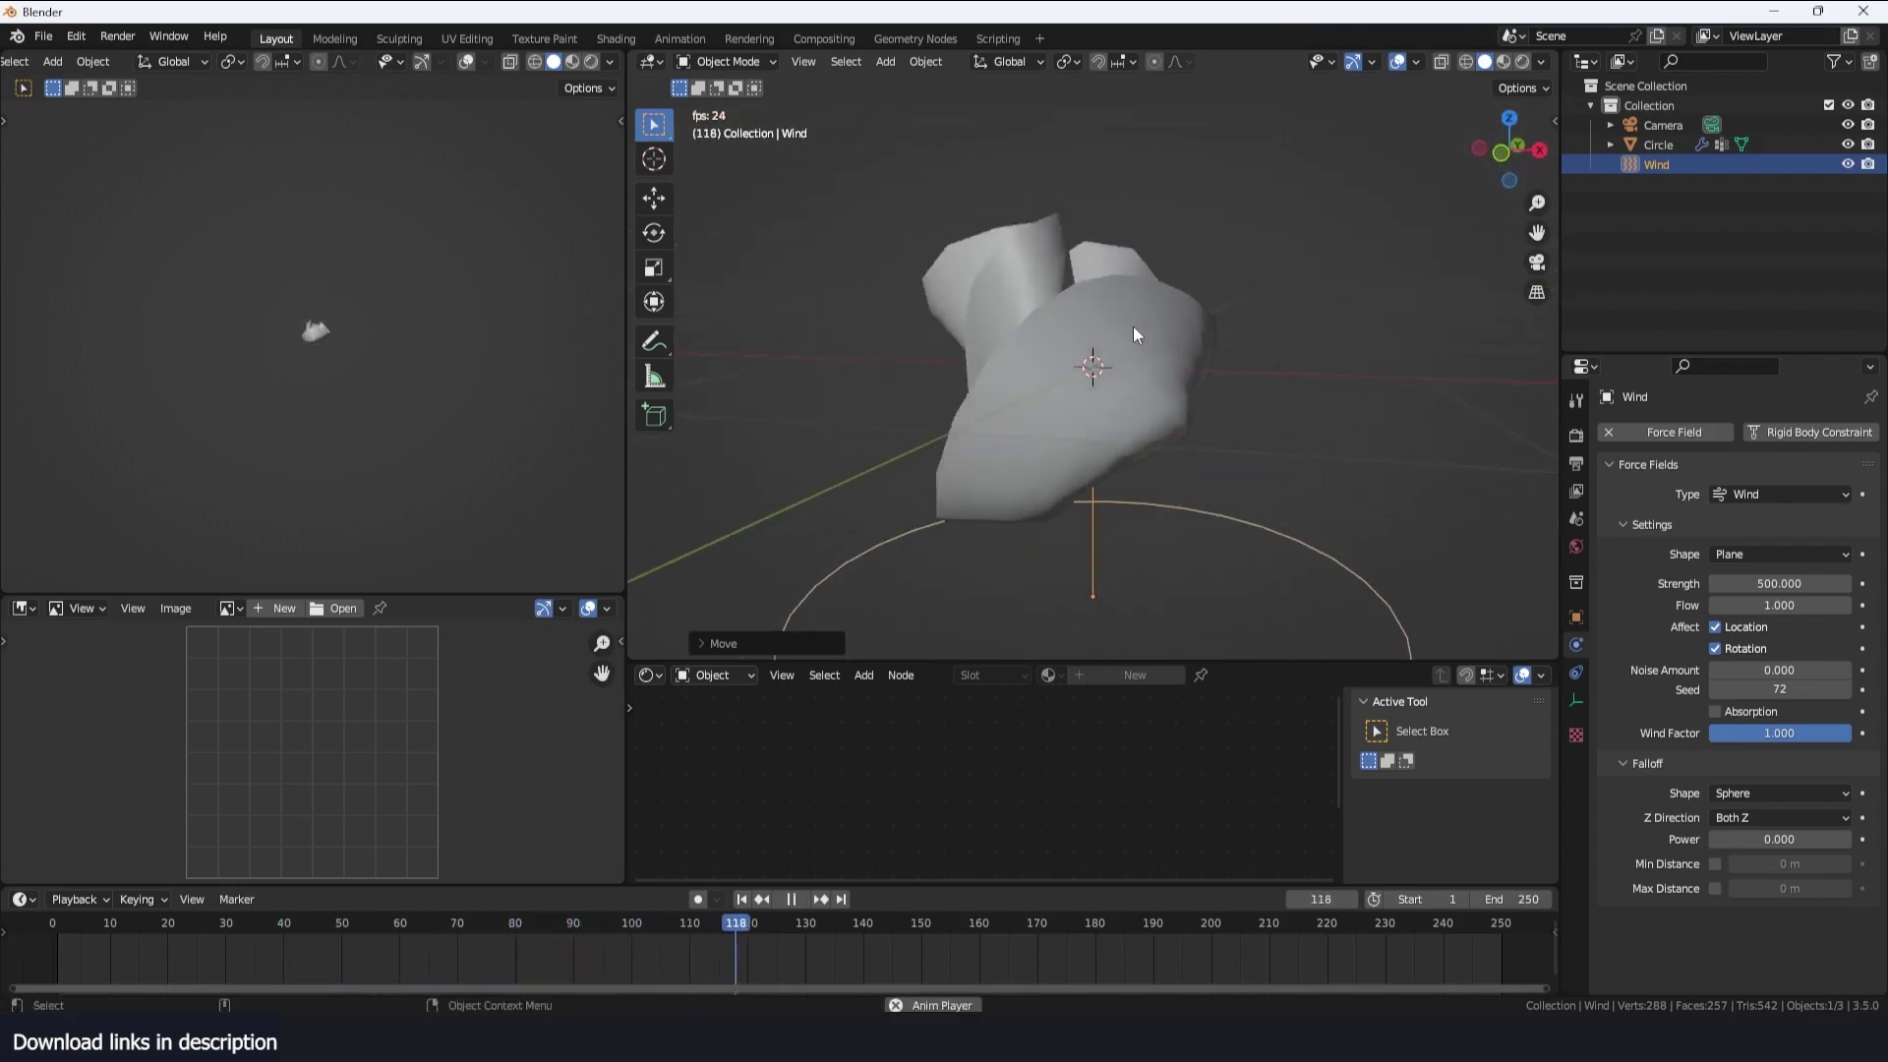
pyautogui.moveTo(1133, 327); pyautogui.dragTo(1199, 394, button='middle')
pyautogui.press('space')
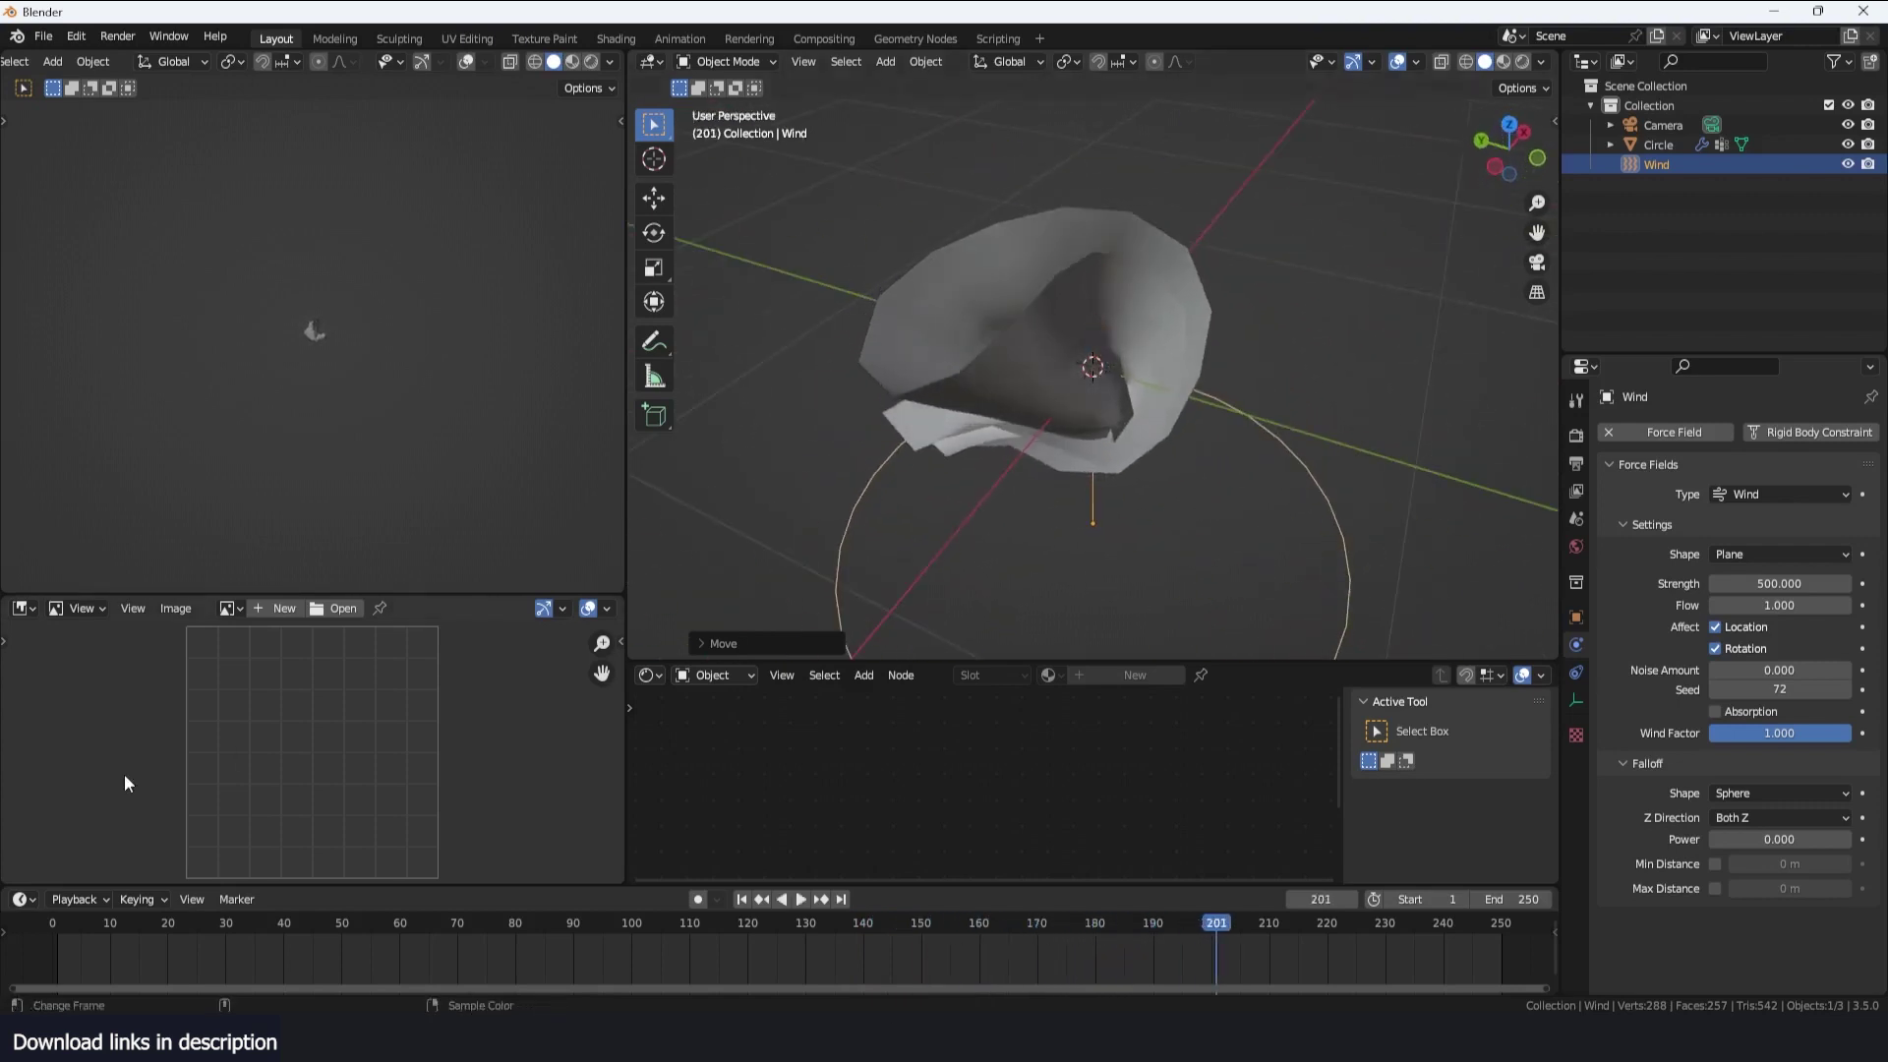
pyautogui.hotkey('shift', 'Left')
# Select the circle, show its modifiers and check the finished project in the other Blender window
pyautogui.click(1184, 362)
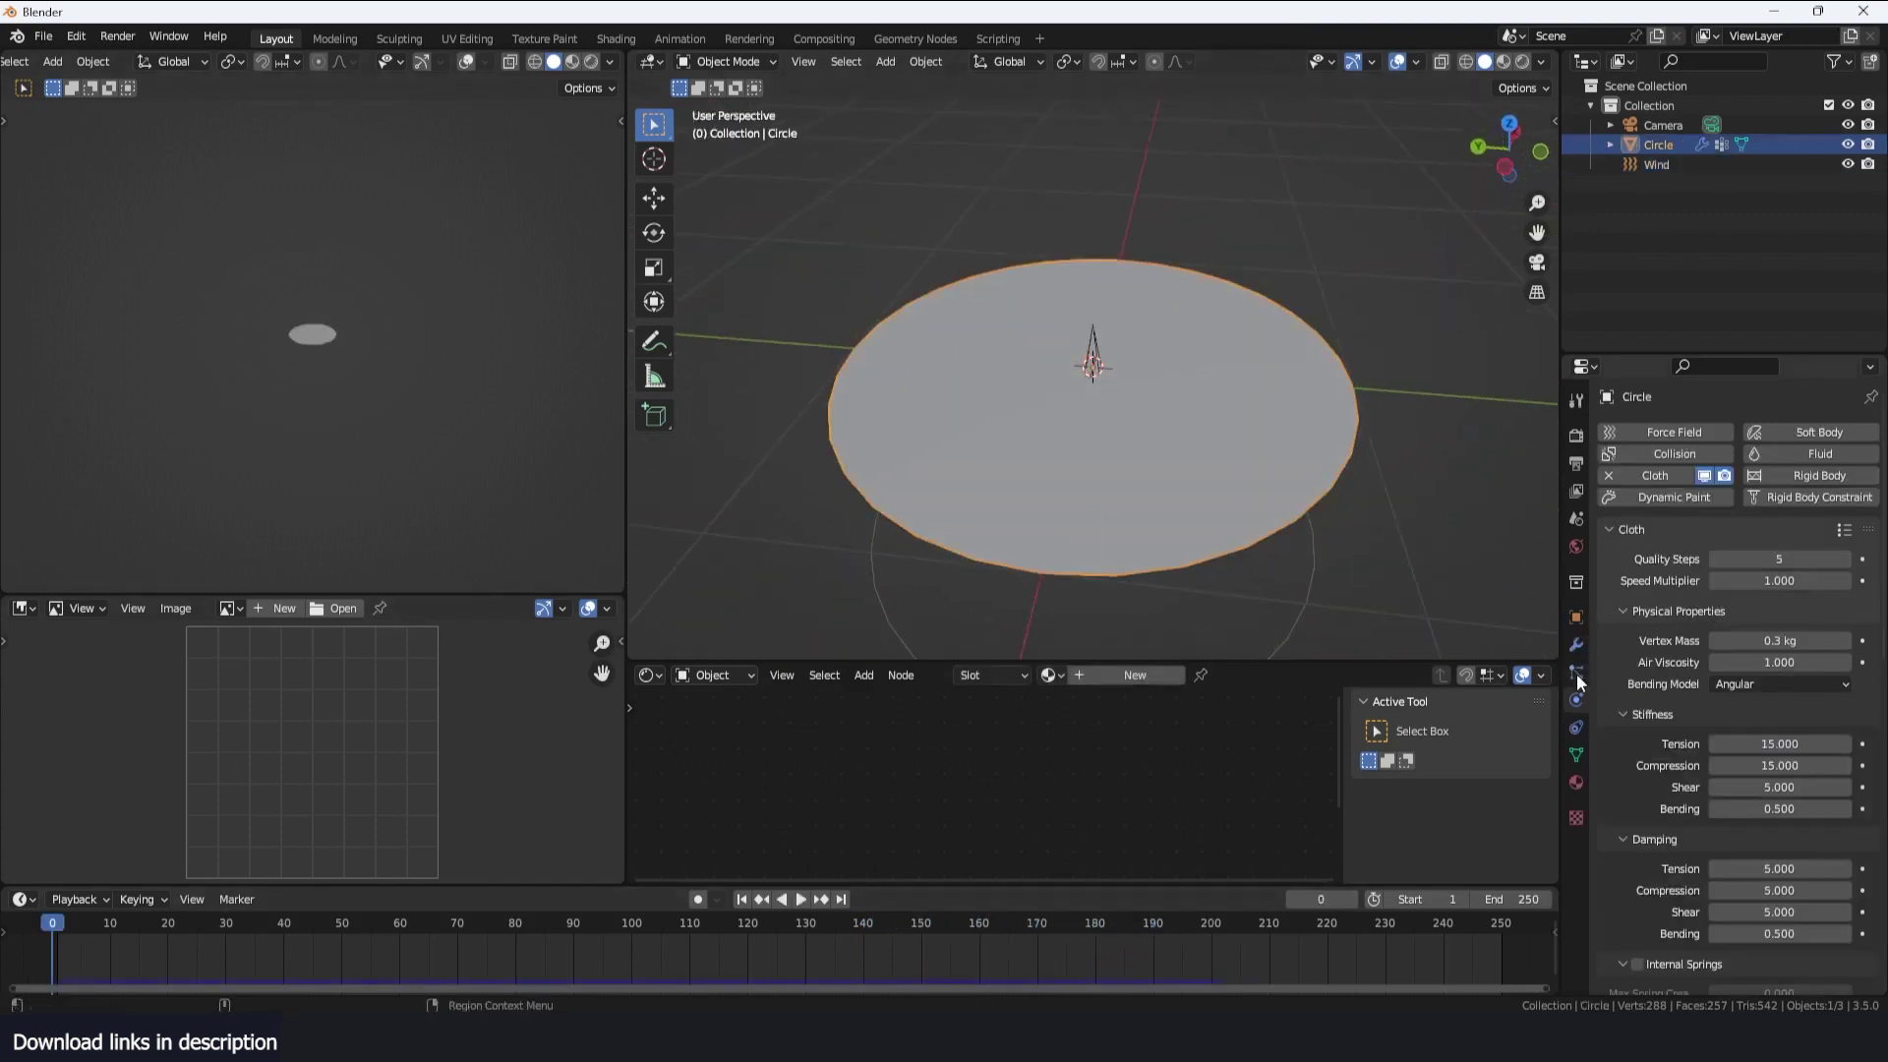
pyautogui.click(1576, 644)
pyautogui.moveTo(1278, 509); pyautogui.dragTo(1170, 360, button='middle')
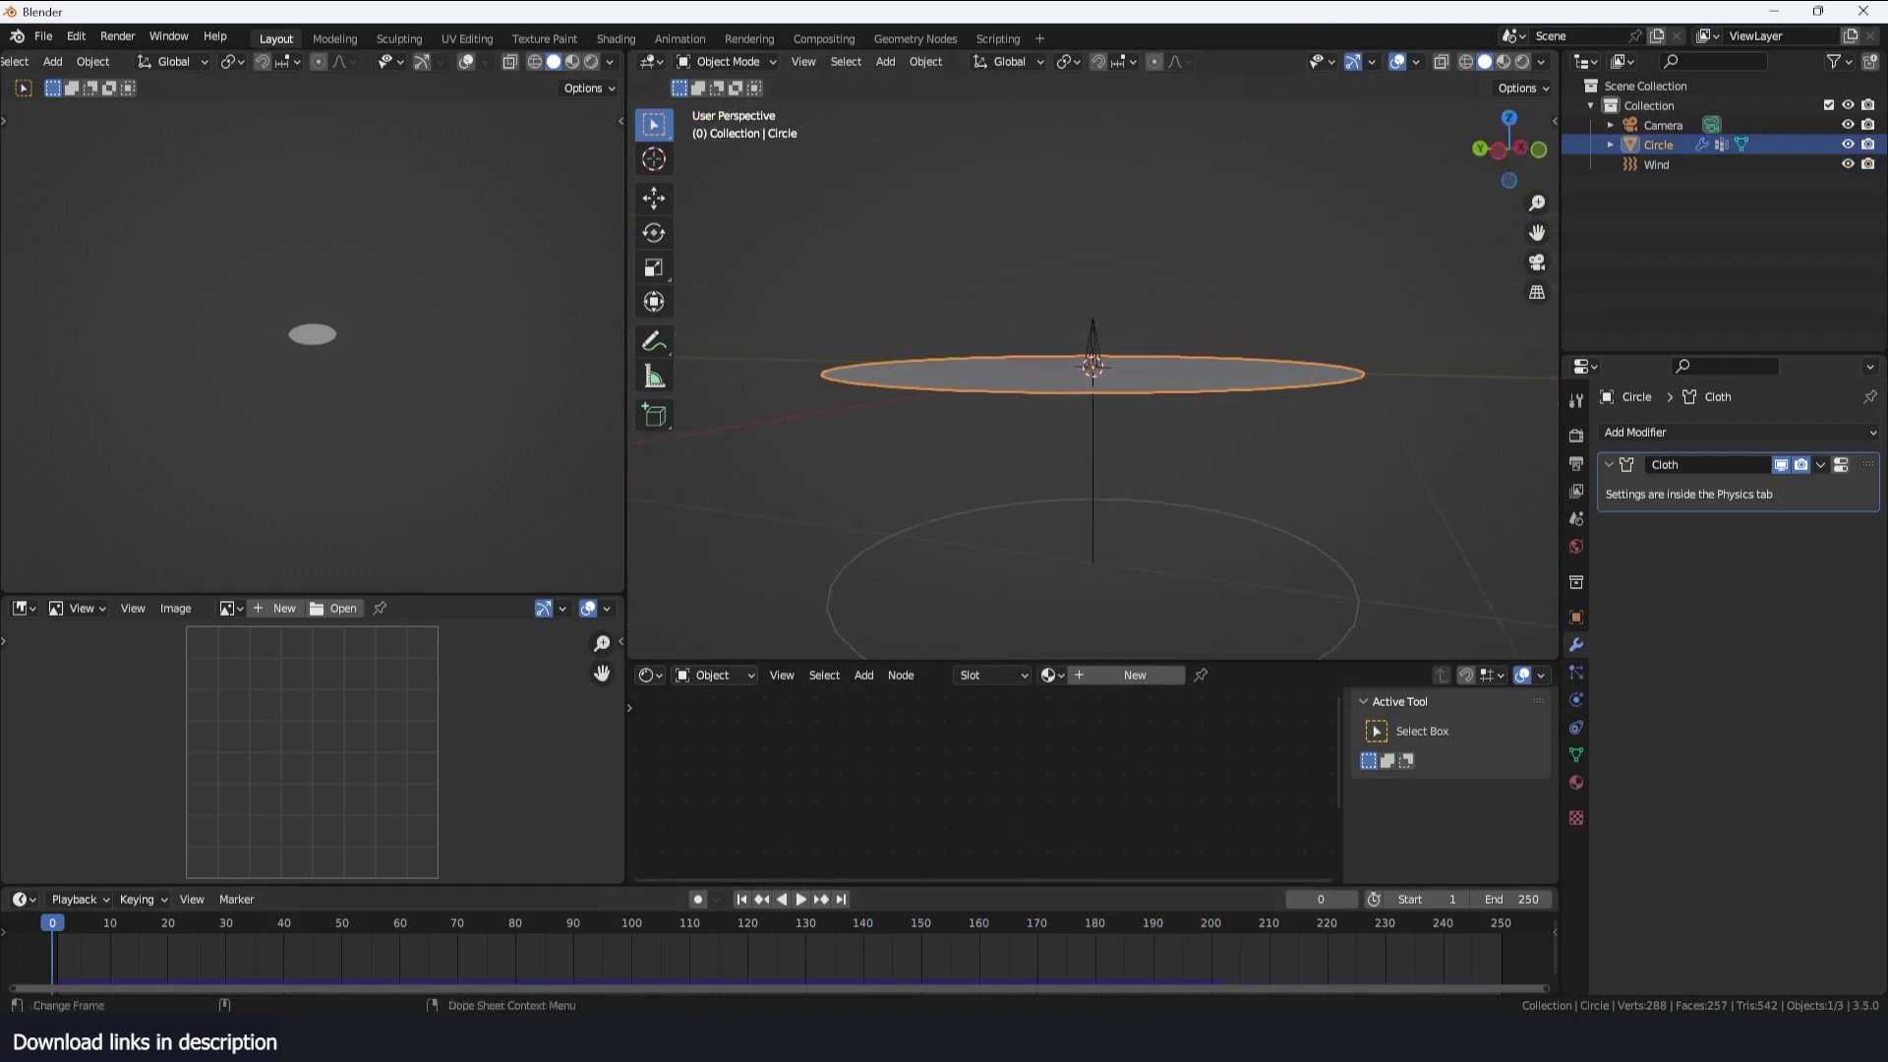
pyautogui.click(686, 967)
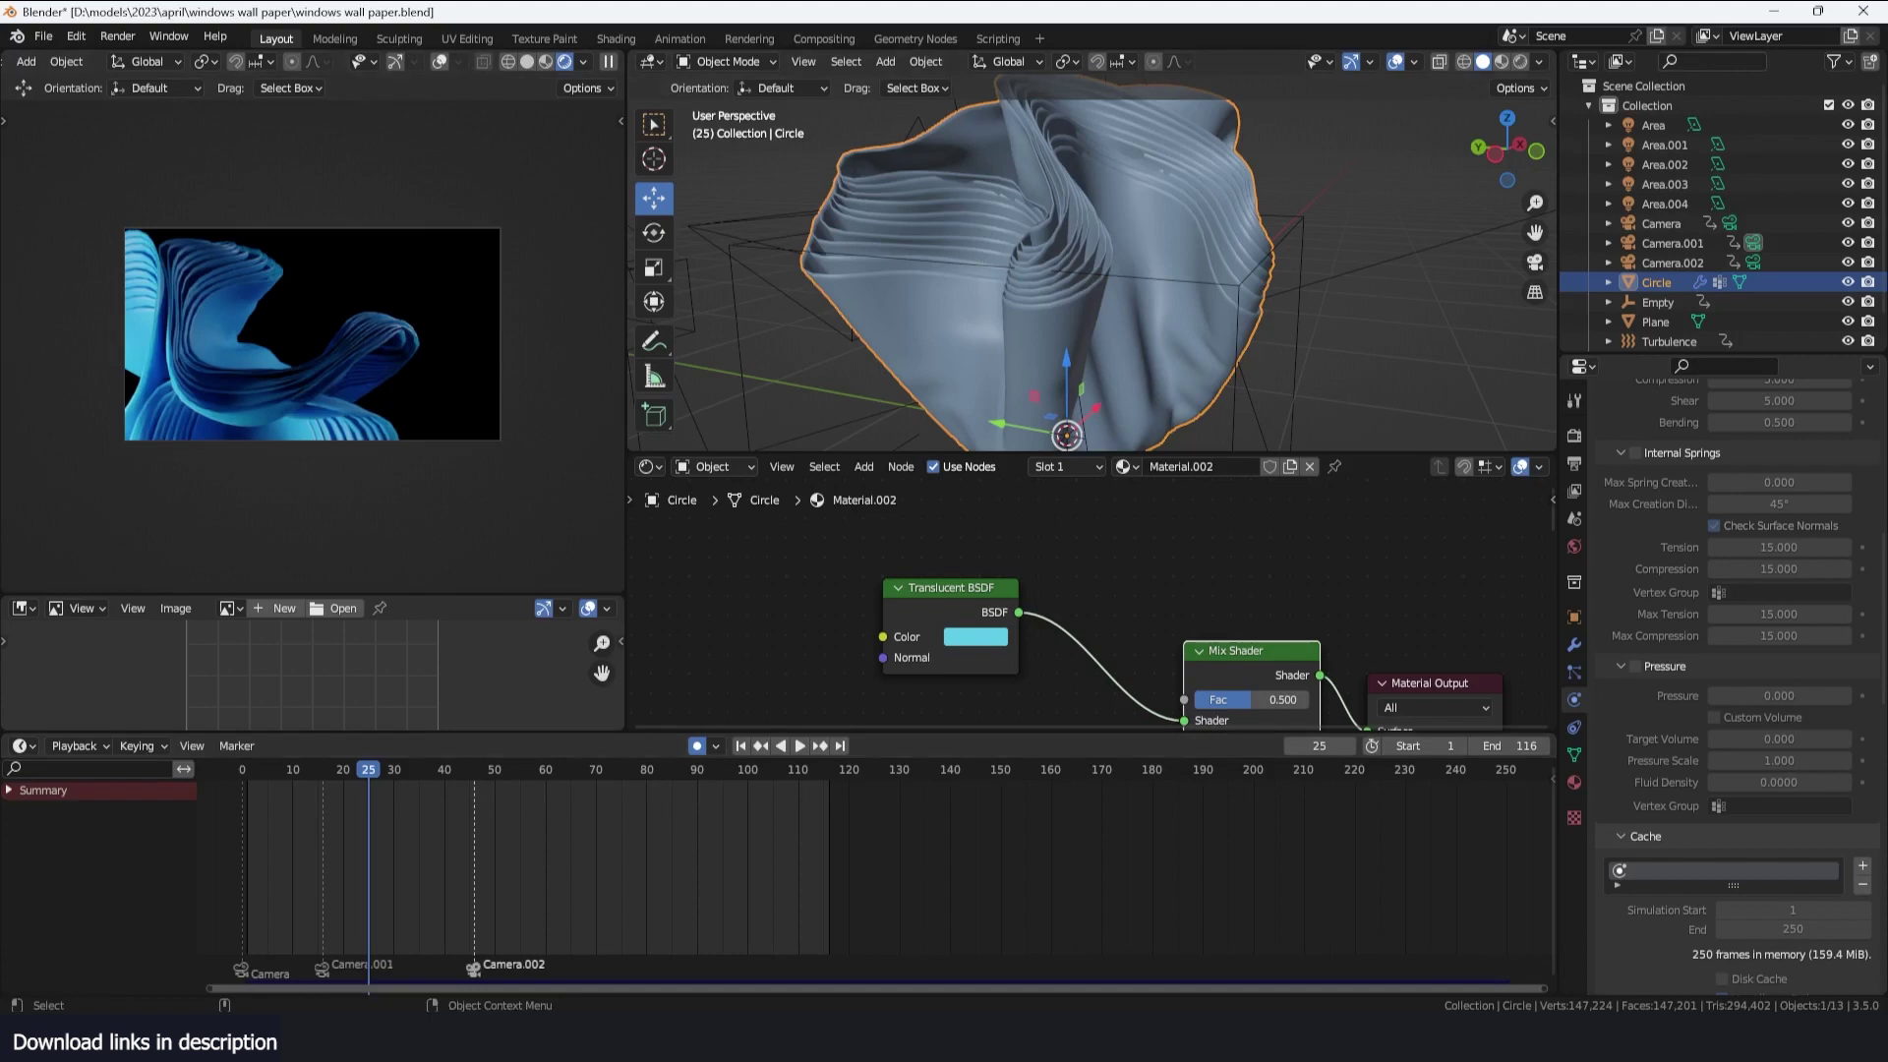
pyautogui.click(1775, 12)
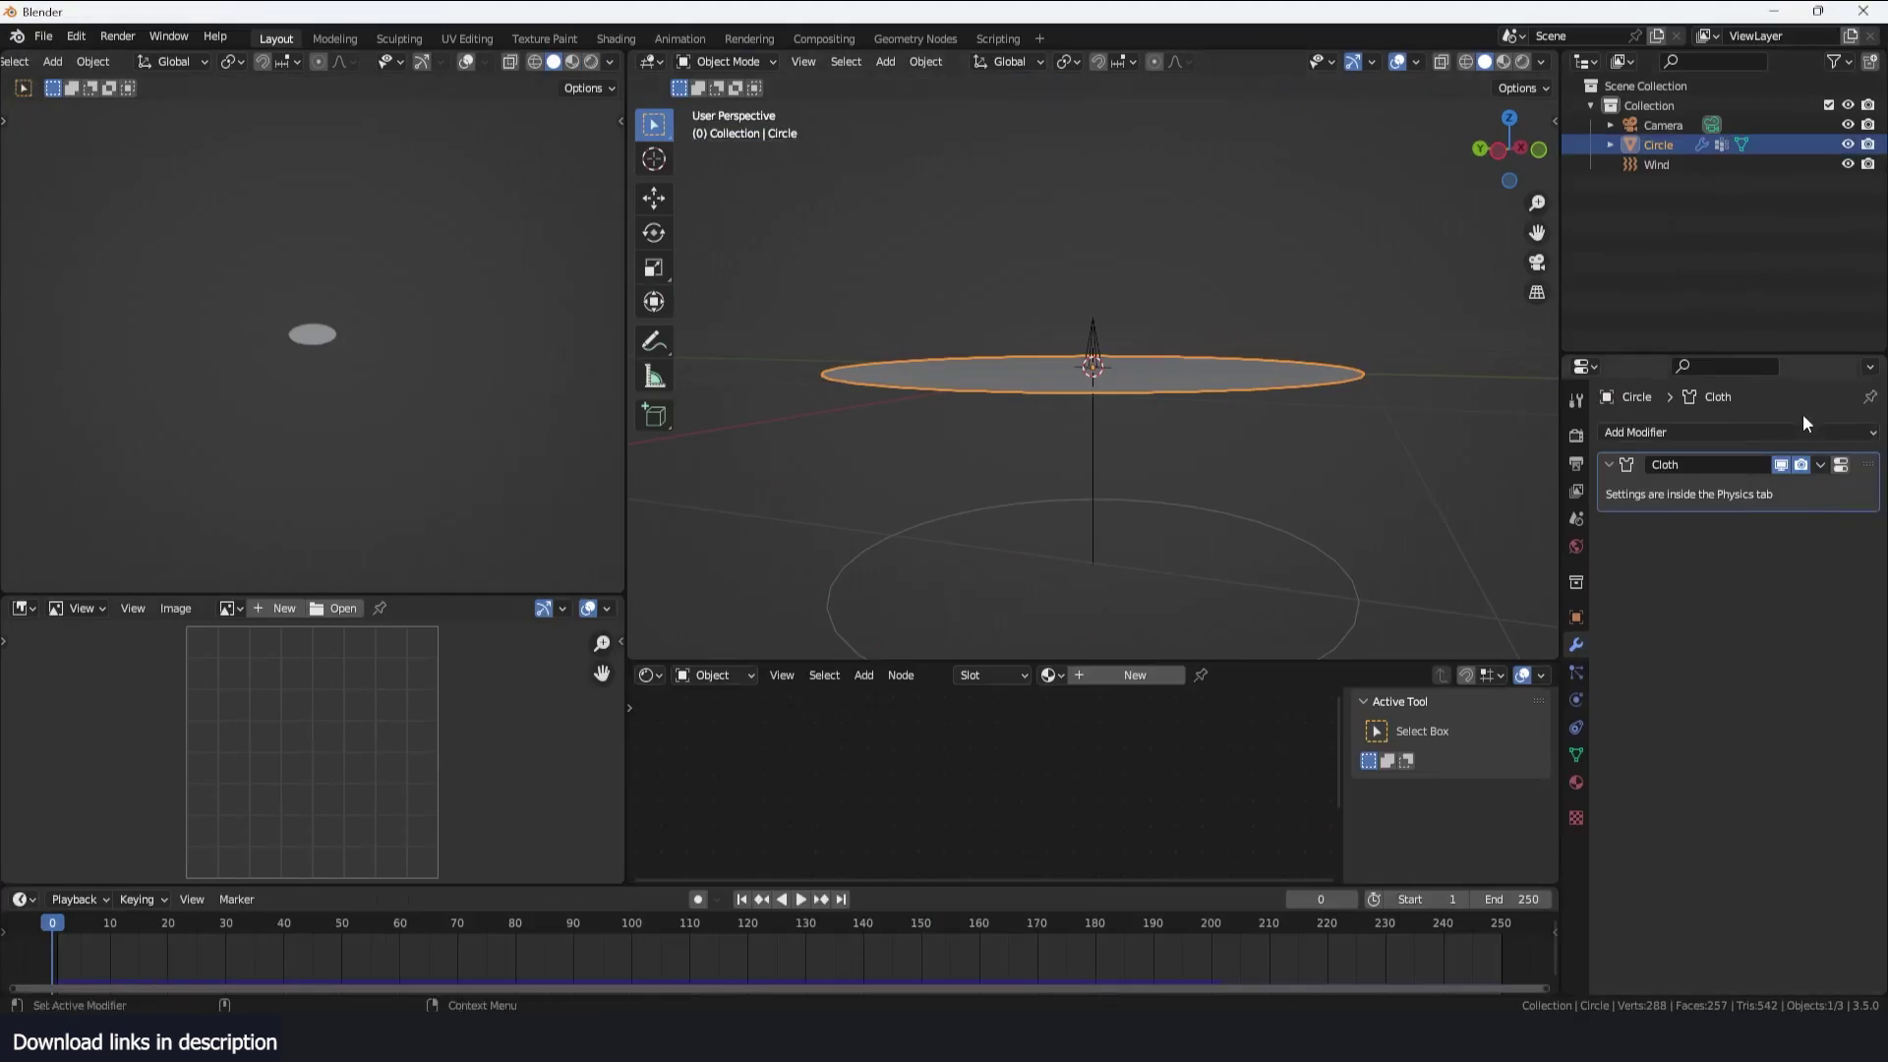
# Add an Array modifier to the circle with Relative Offset off and a count of 20, placed above the Cloth modifier
pyautogui.click(1802, 432)
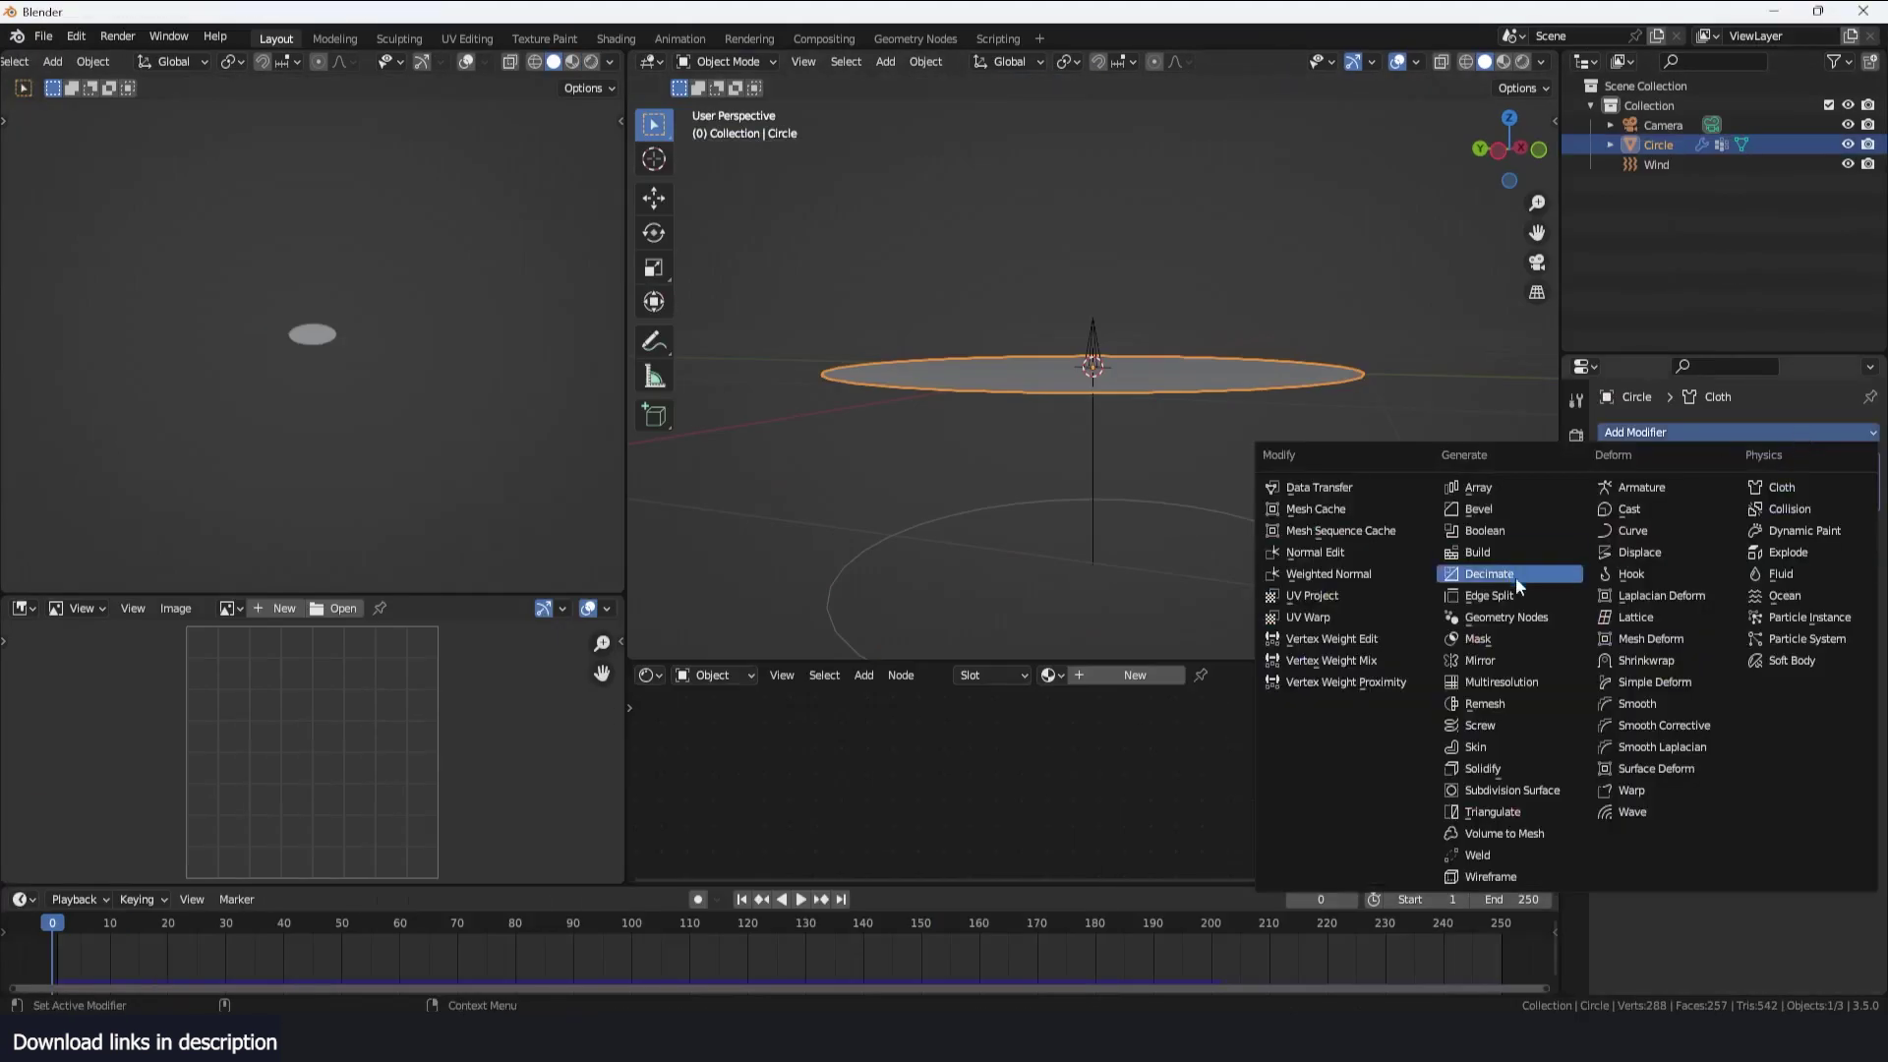
pyautogui.click(1493, 487)
pyautogui.moveTo(1349, 465); pyautogui.dragTo(1205, 516, button='middle')
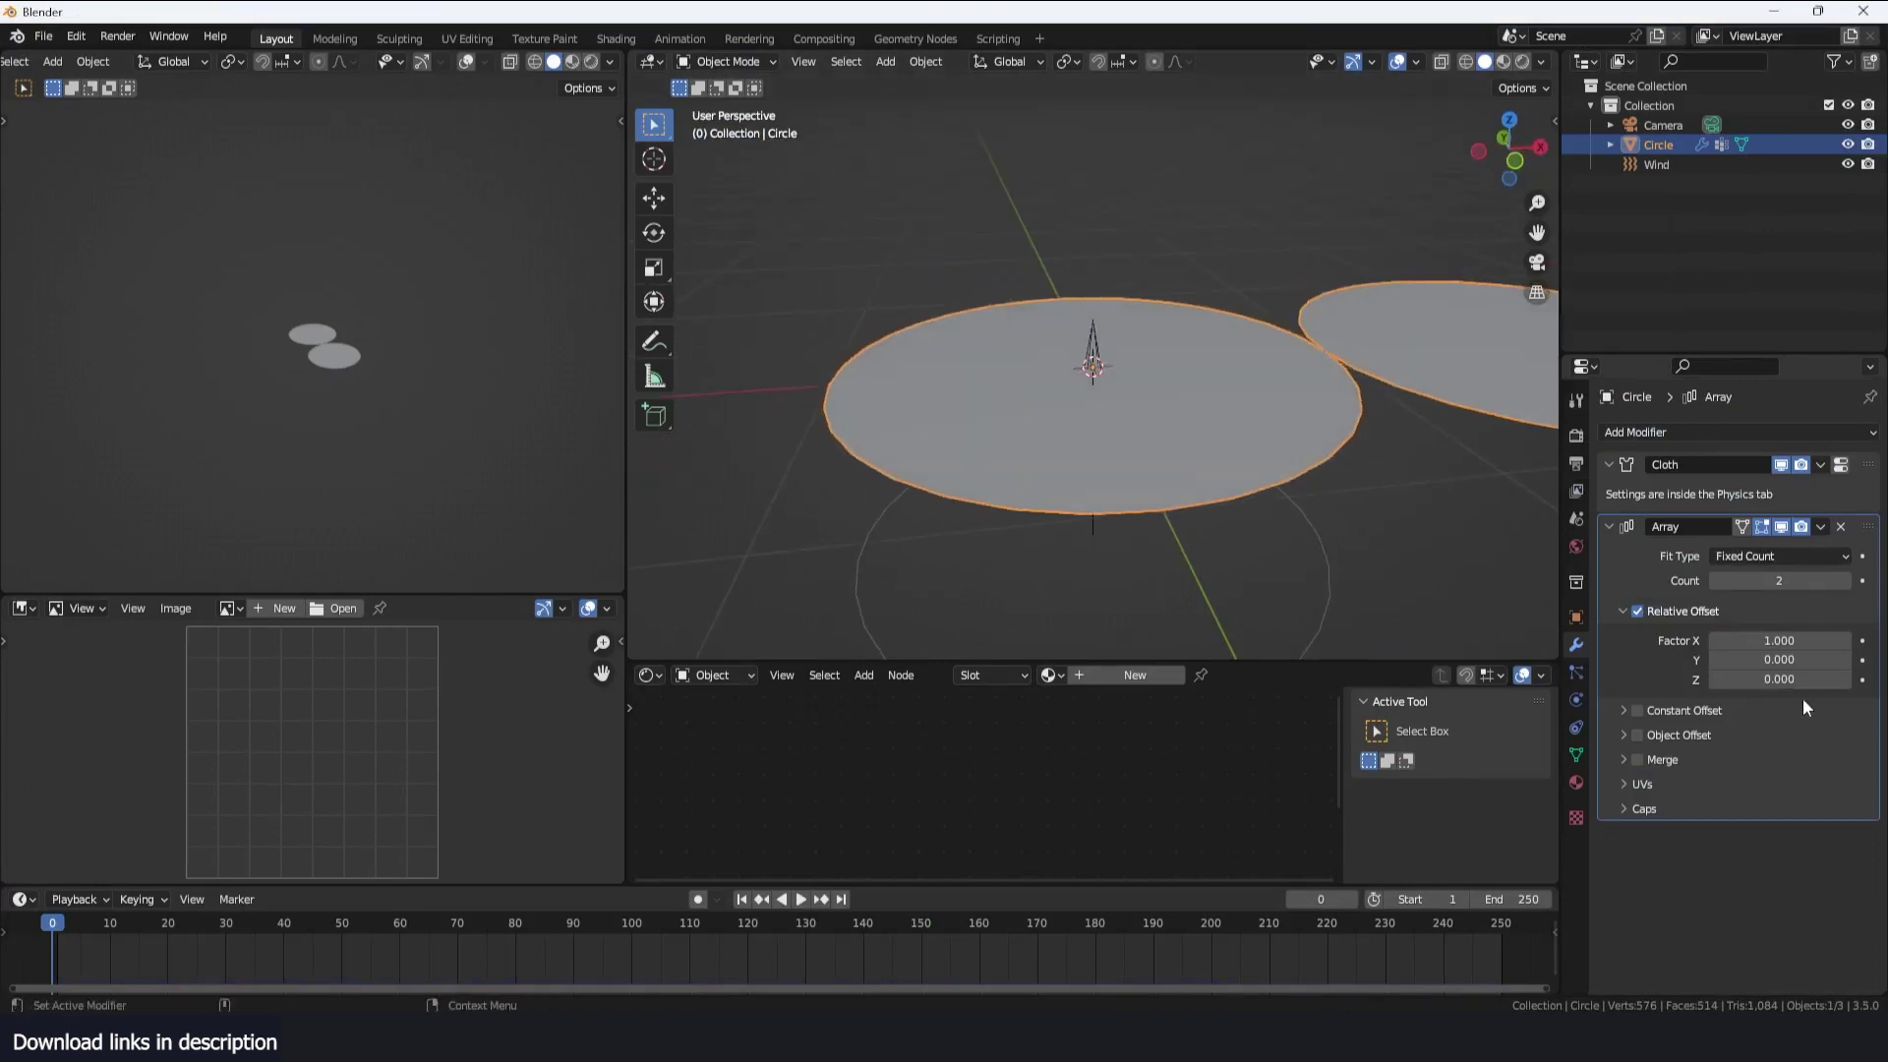
pyautogui.click(1624, 610)
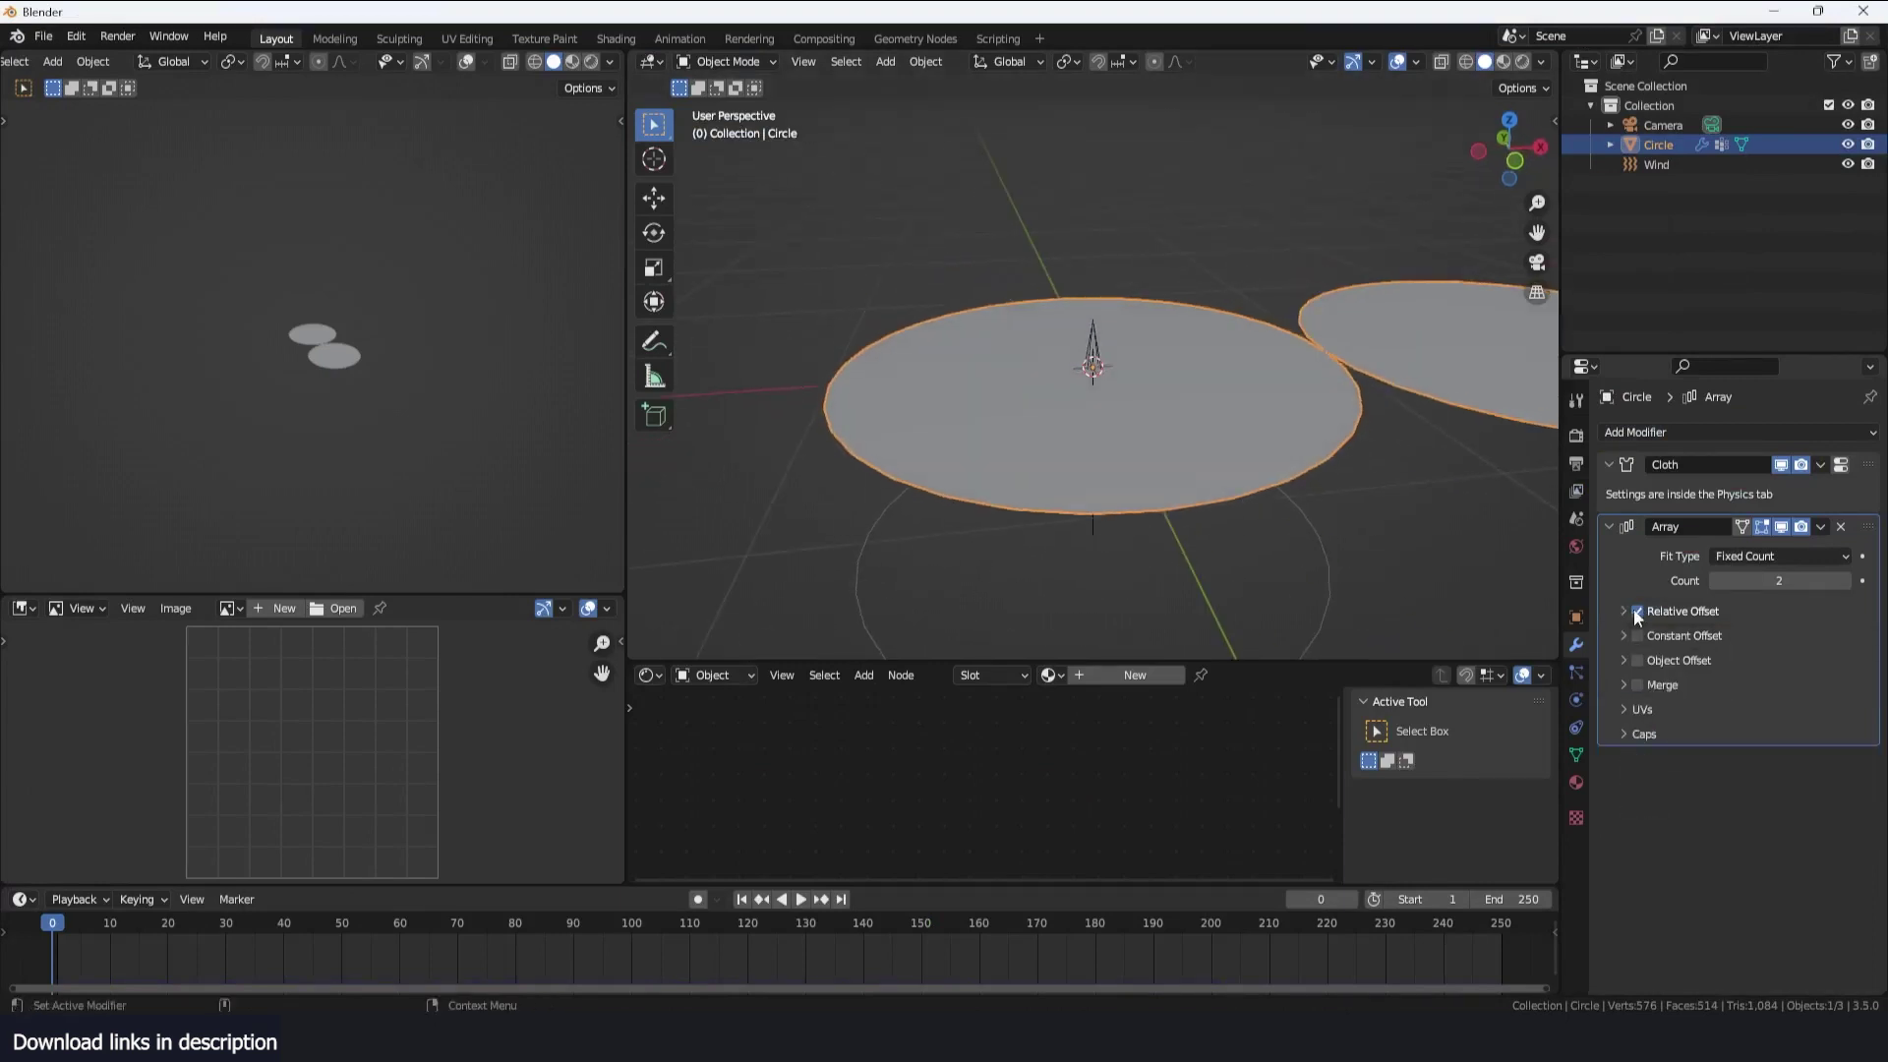
pyautogui.click(1637, 611)
pyautogui.moveTo(1871, 528); pyautogui.dragTo(1785, 474)
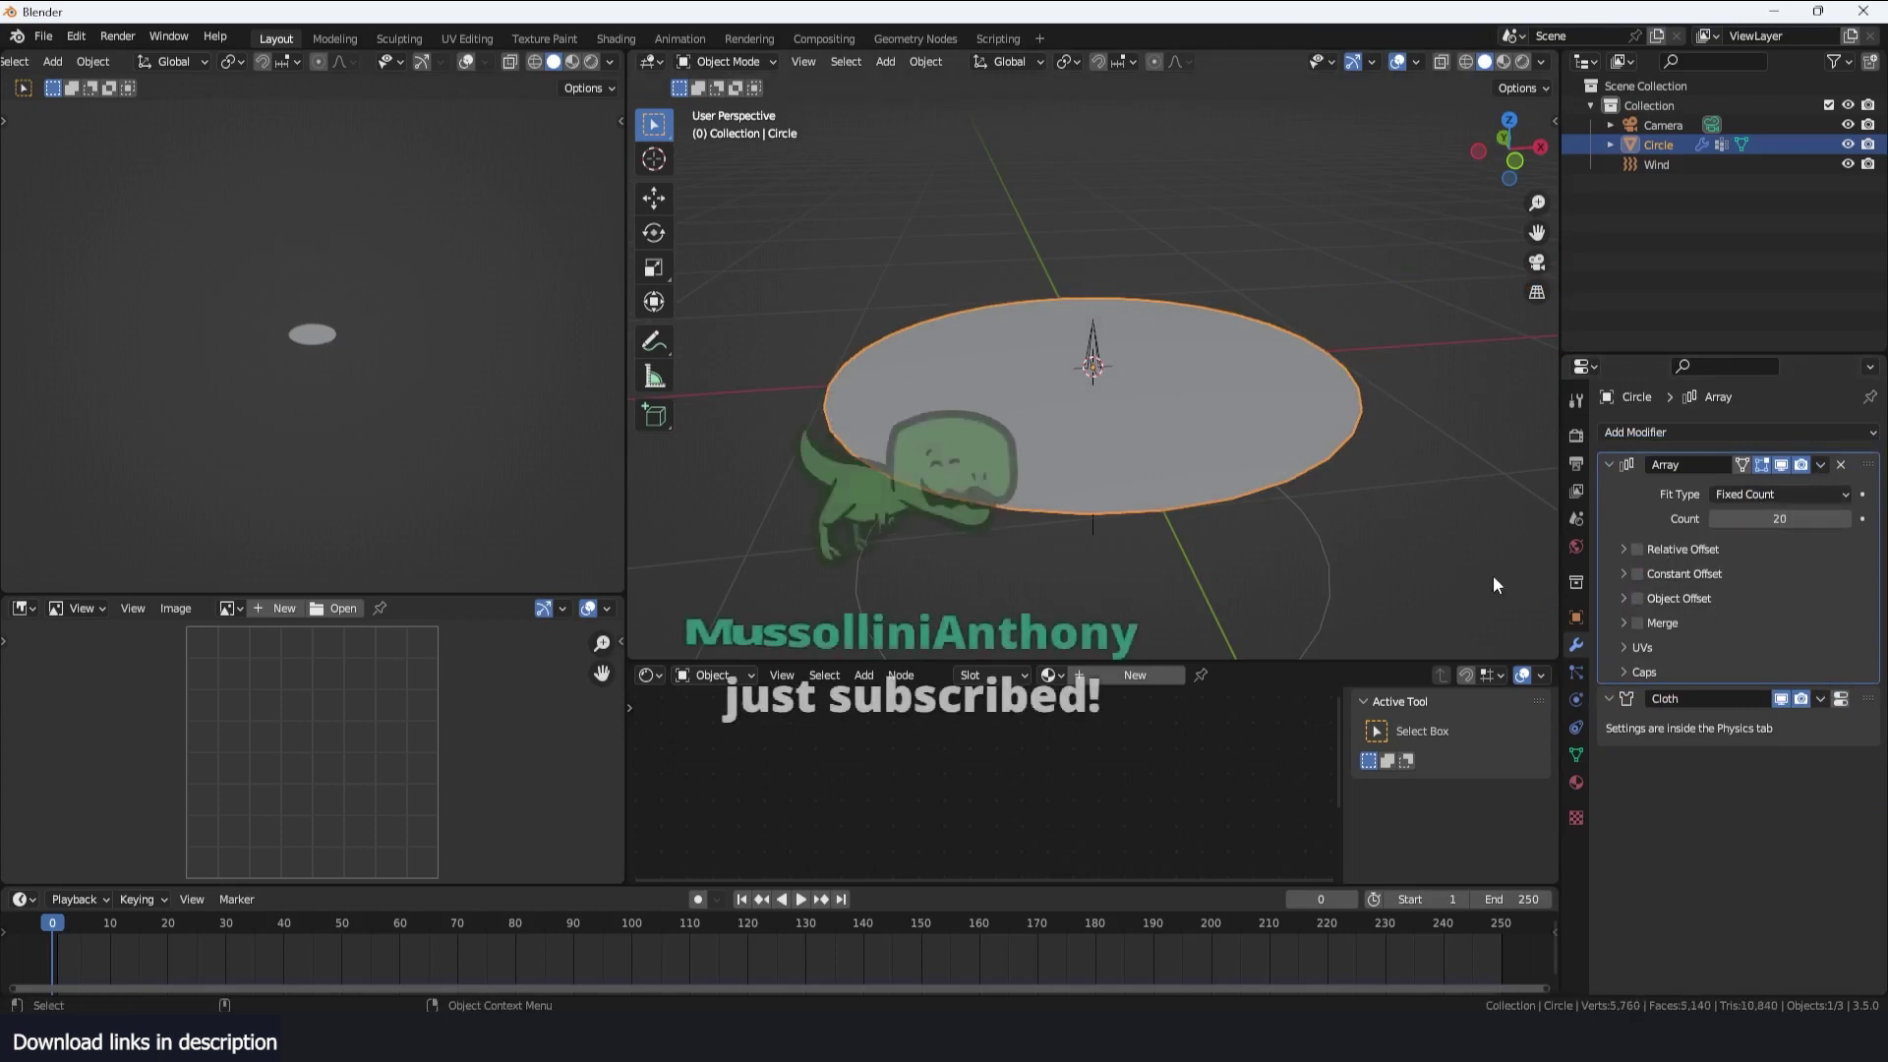
# Try stacking the array copies with a constant offset of 0 m in X and 0.07 m in Z, and disable the constant offset
pyautogui.click(1636, 574)
pyautogui.click(1625, 574)
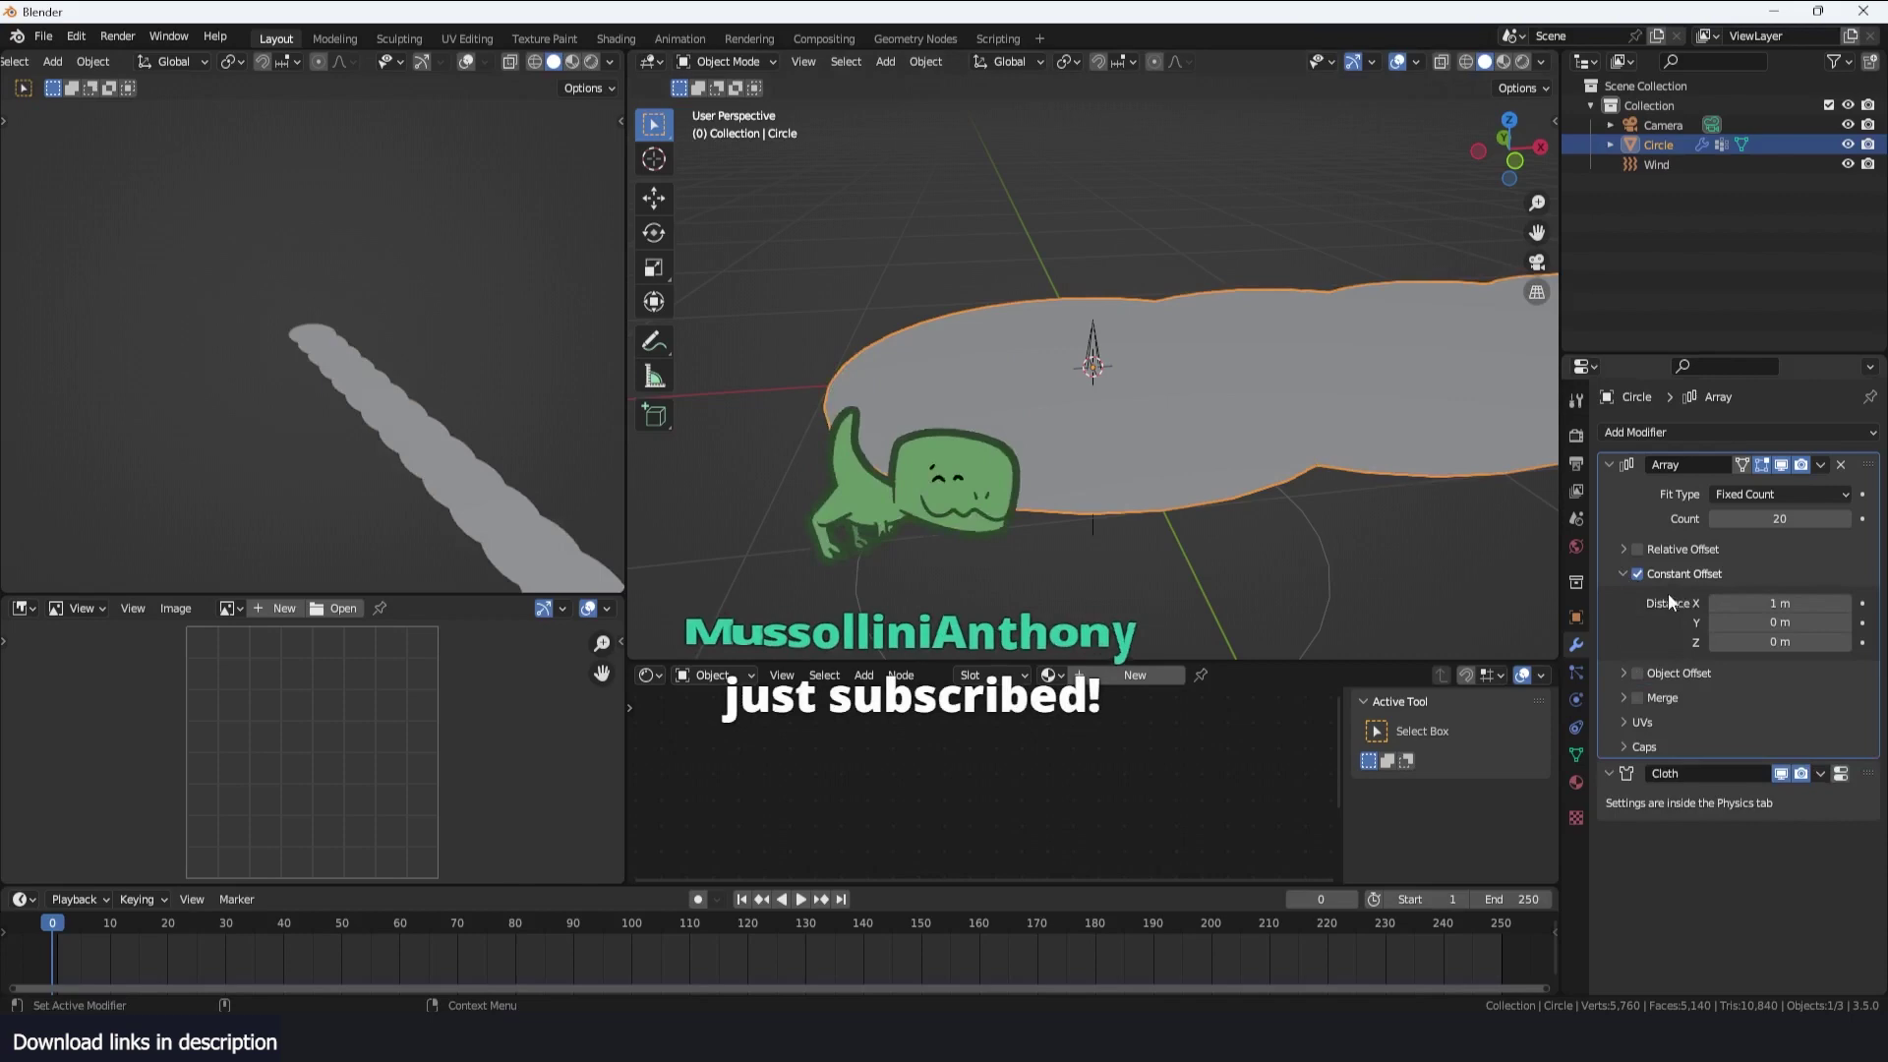
pyautogui.click(1802, 604)
pyautogui.write('0')
pyautogui.press('Return')
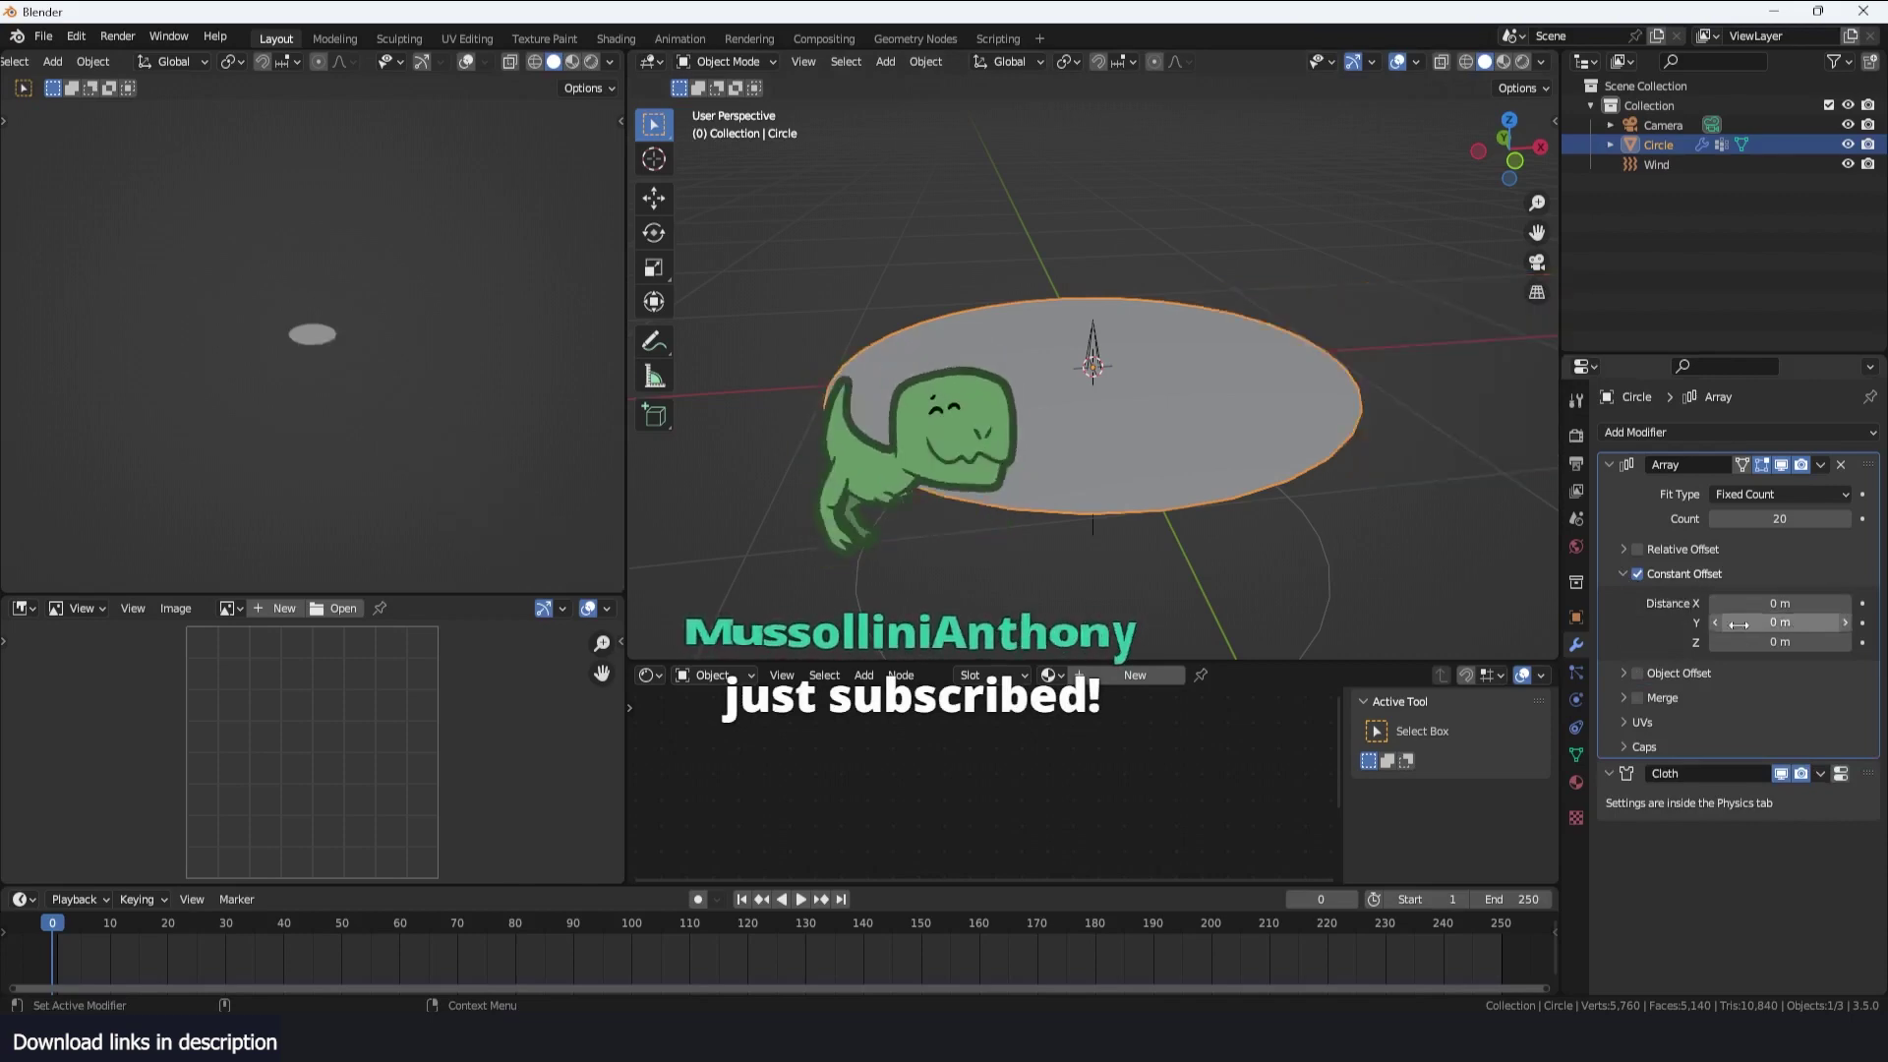
pyautogui.moveTo(1795, 642); pyautogui.dragTo(1760, 642)
pyautogui.scroll(-5, 1253, 433)
pyautogui.moveTo(1253, 432); pyautogui.dragTo(1301, 417, button='middle')
pyautogui.scroll(3, 1301, 417)
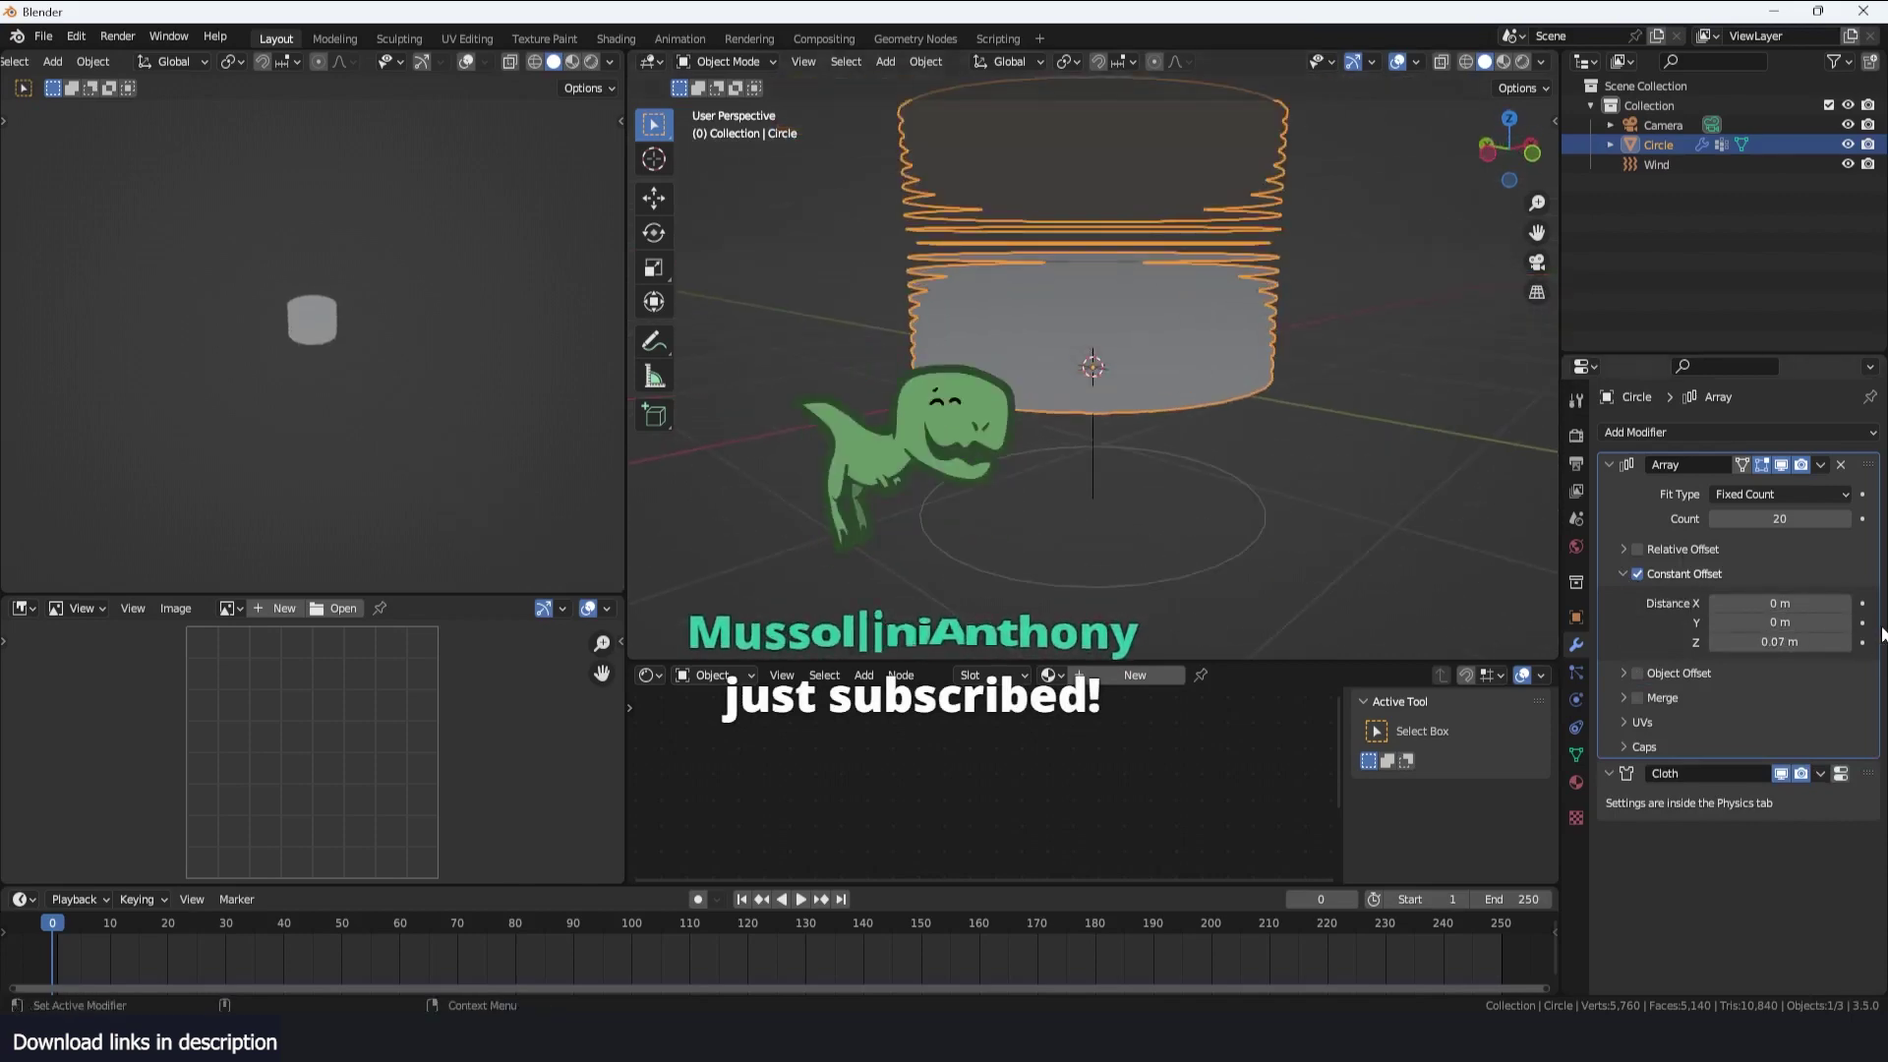
pyautogui.click(1637, 575)
# Add a cube-shaped empty at the centre of the circle
pyautogui.scroll(3, 1143, 403)
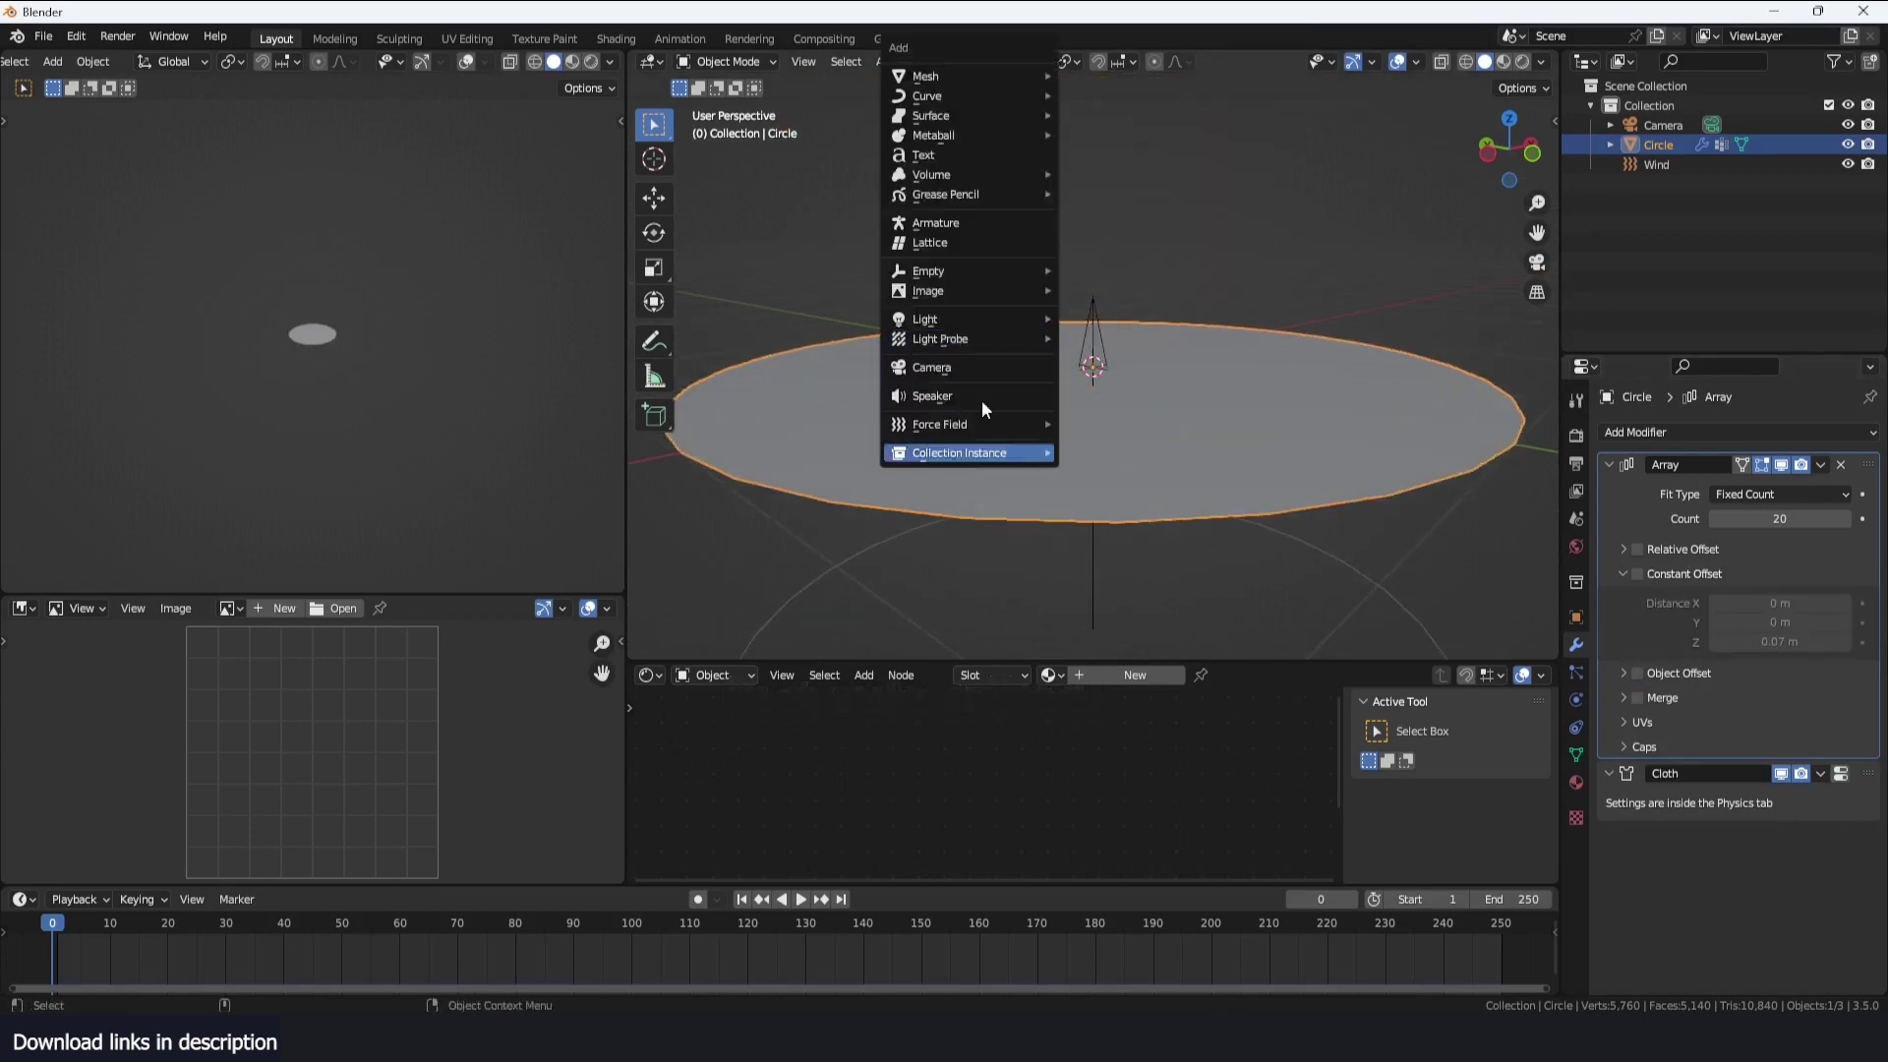
pyautogui.moveTo(981, 269)
pyautogui.click(1094, 351)
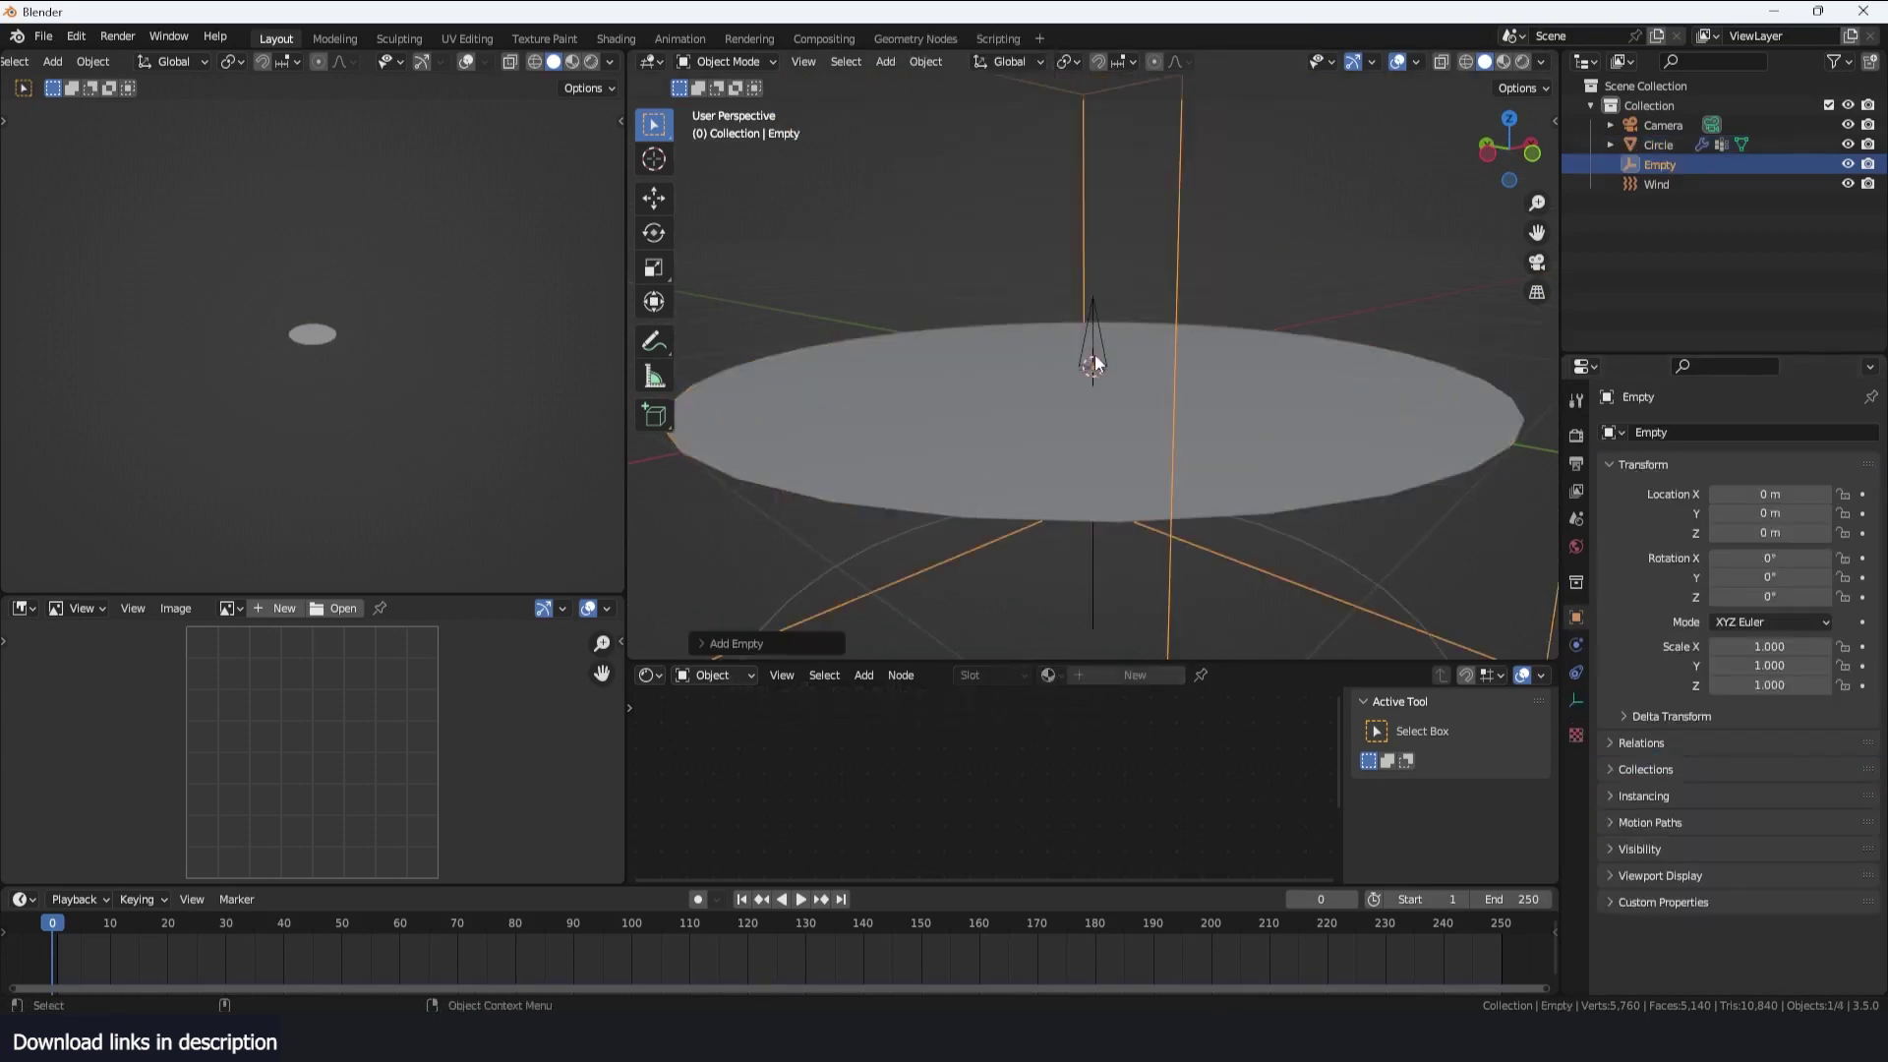
pyautogui.scroll(-5, 1198, 346)
pyautogui.scroll(2, 1289, 400)
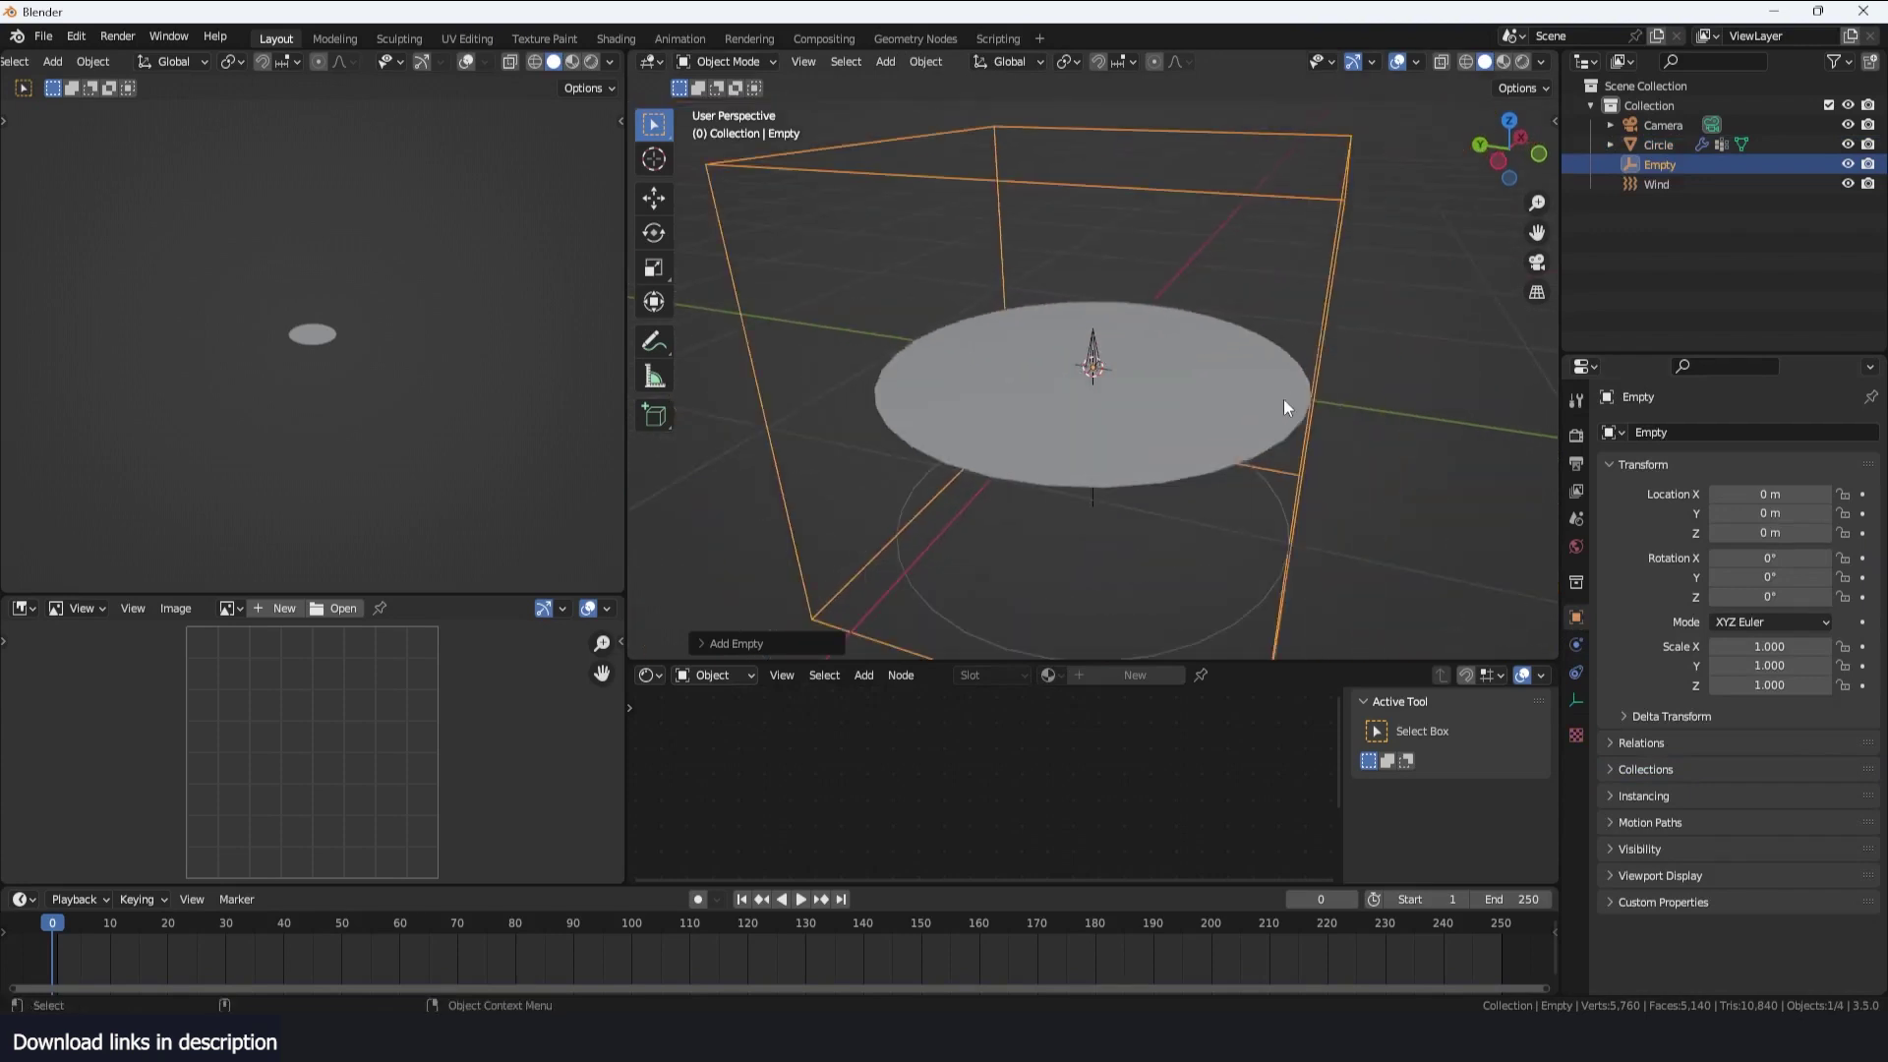
# Enable Object Offset in the circle's Array modifier and assign the cube empty as its offset object
pyautogui.click(1283, 399)
pyautogui.moveTo(1314, 358); pyautogui.dragTo(1137, 382, button='middle')
pyautogui.scroll(-2, 1209, 324)
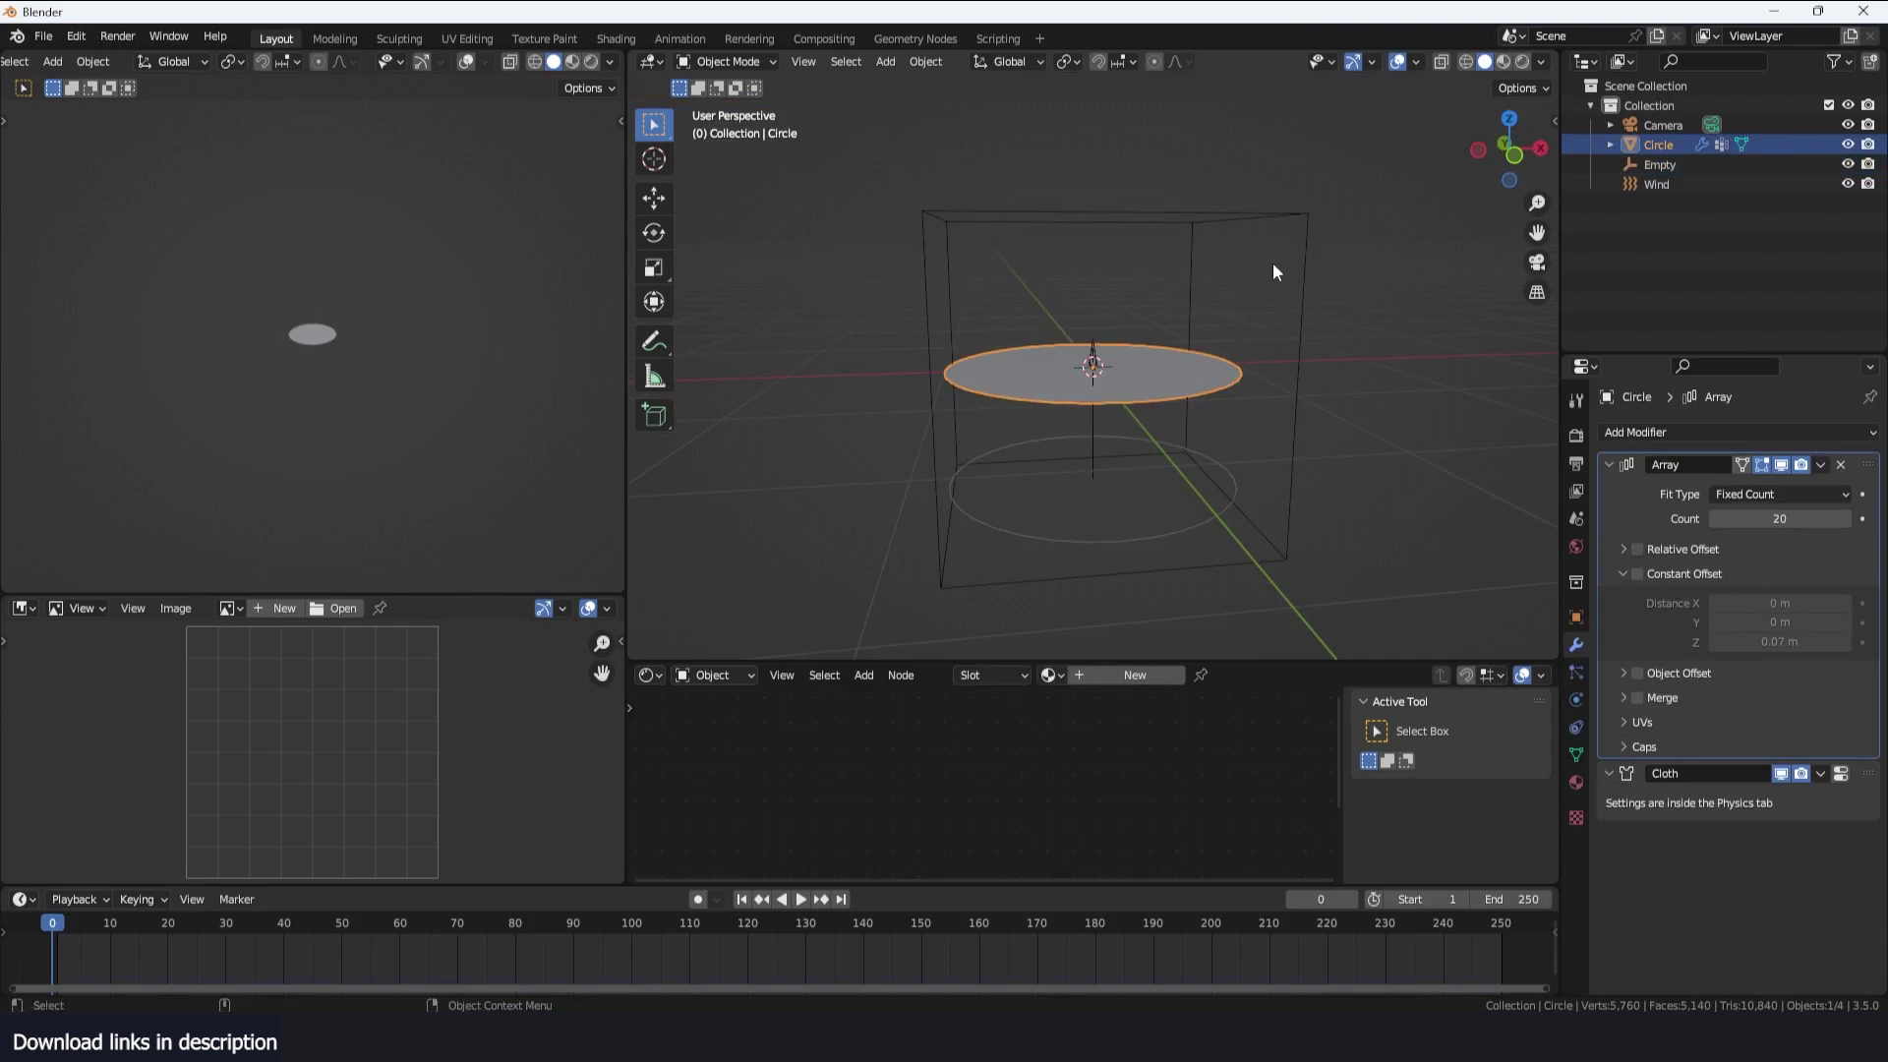
pyautogui.click(1623, 673)
pyautogui.click(1637, 672)
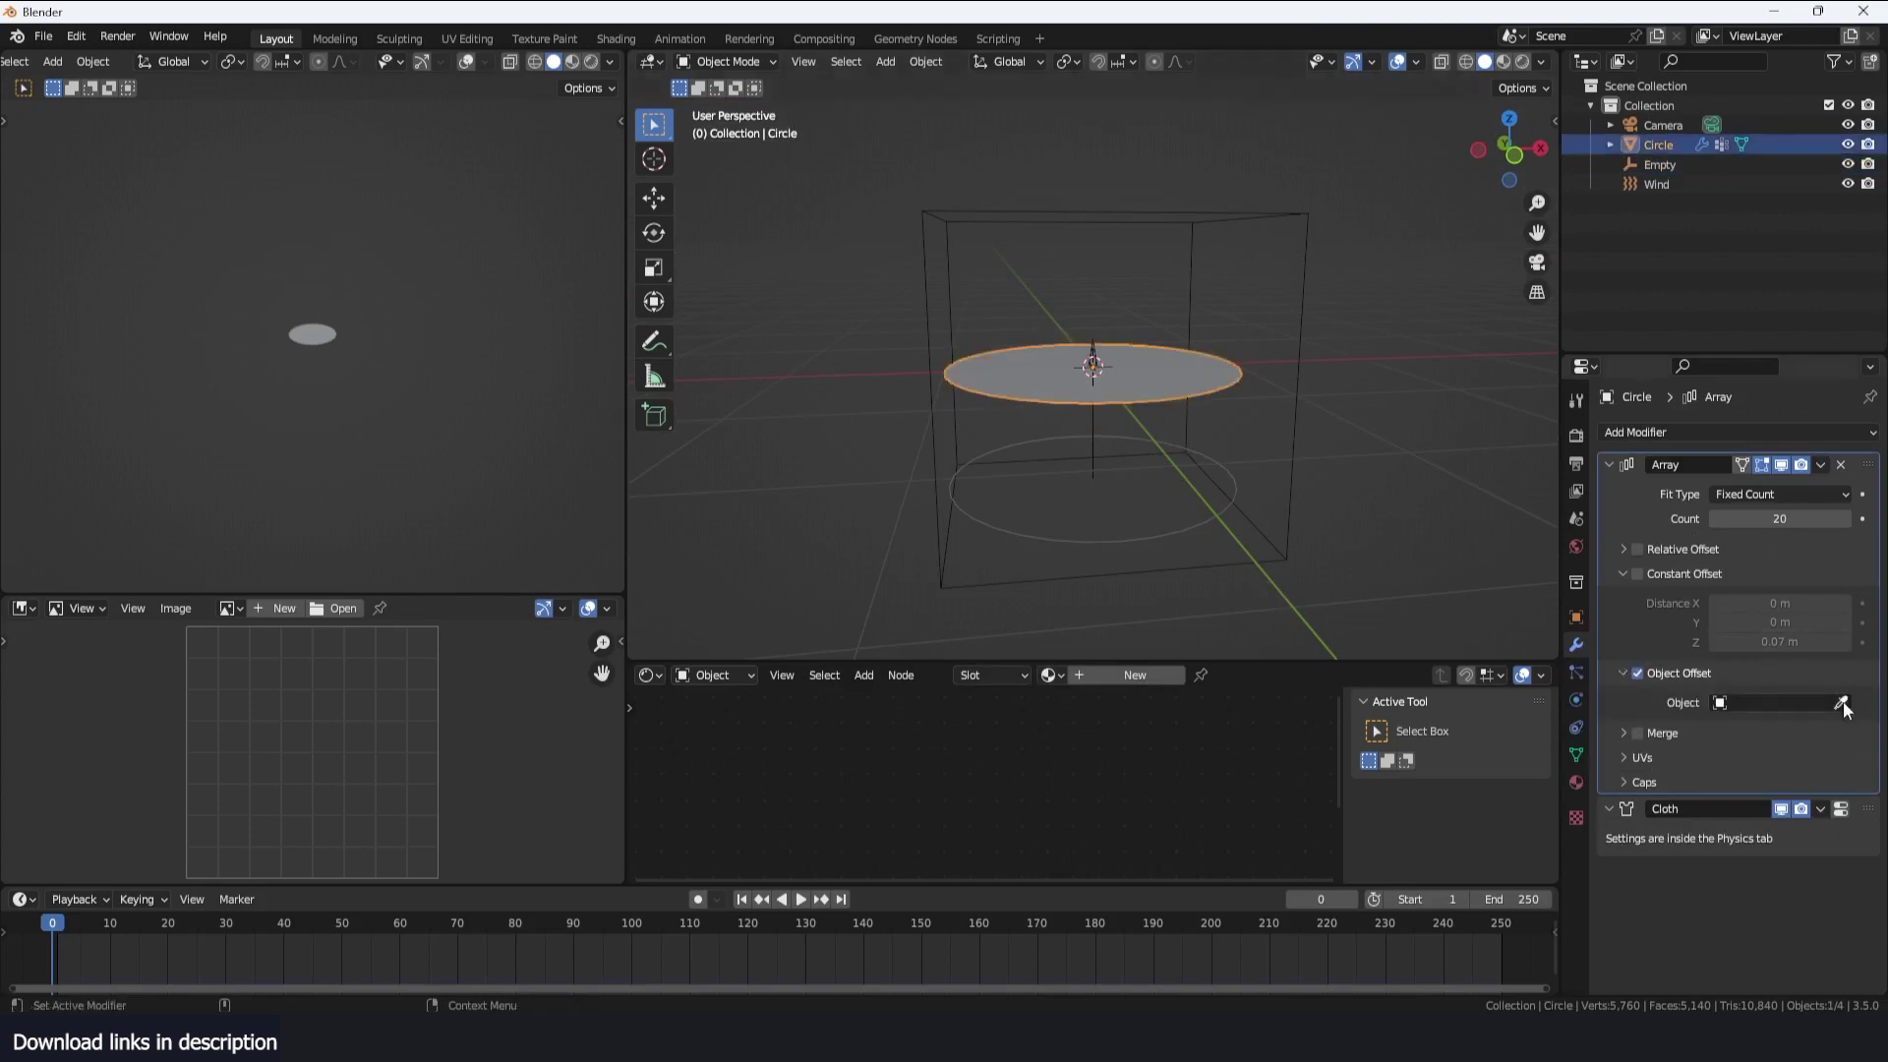
pyautogui.click(1840, 701)
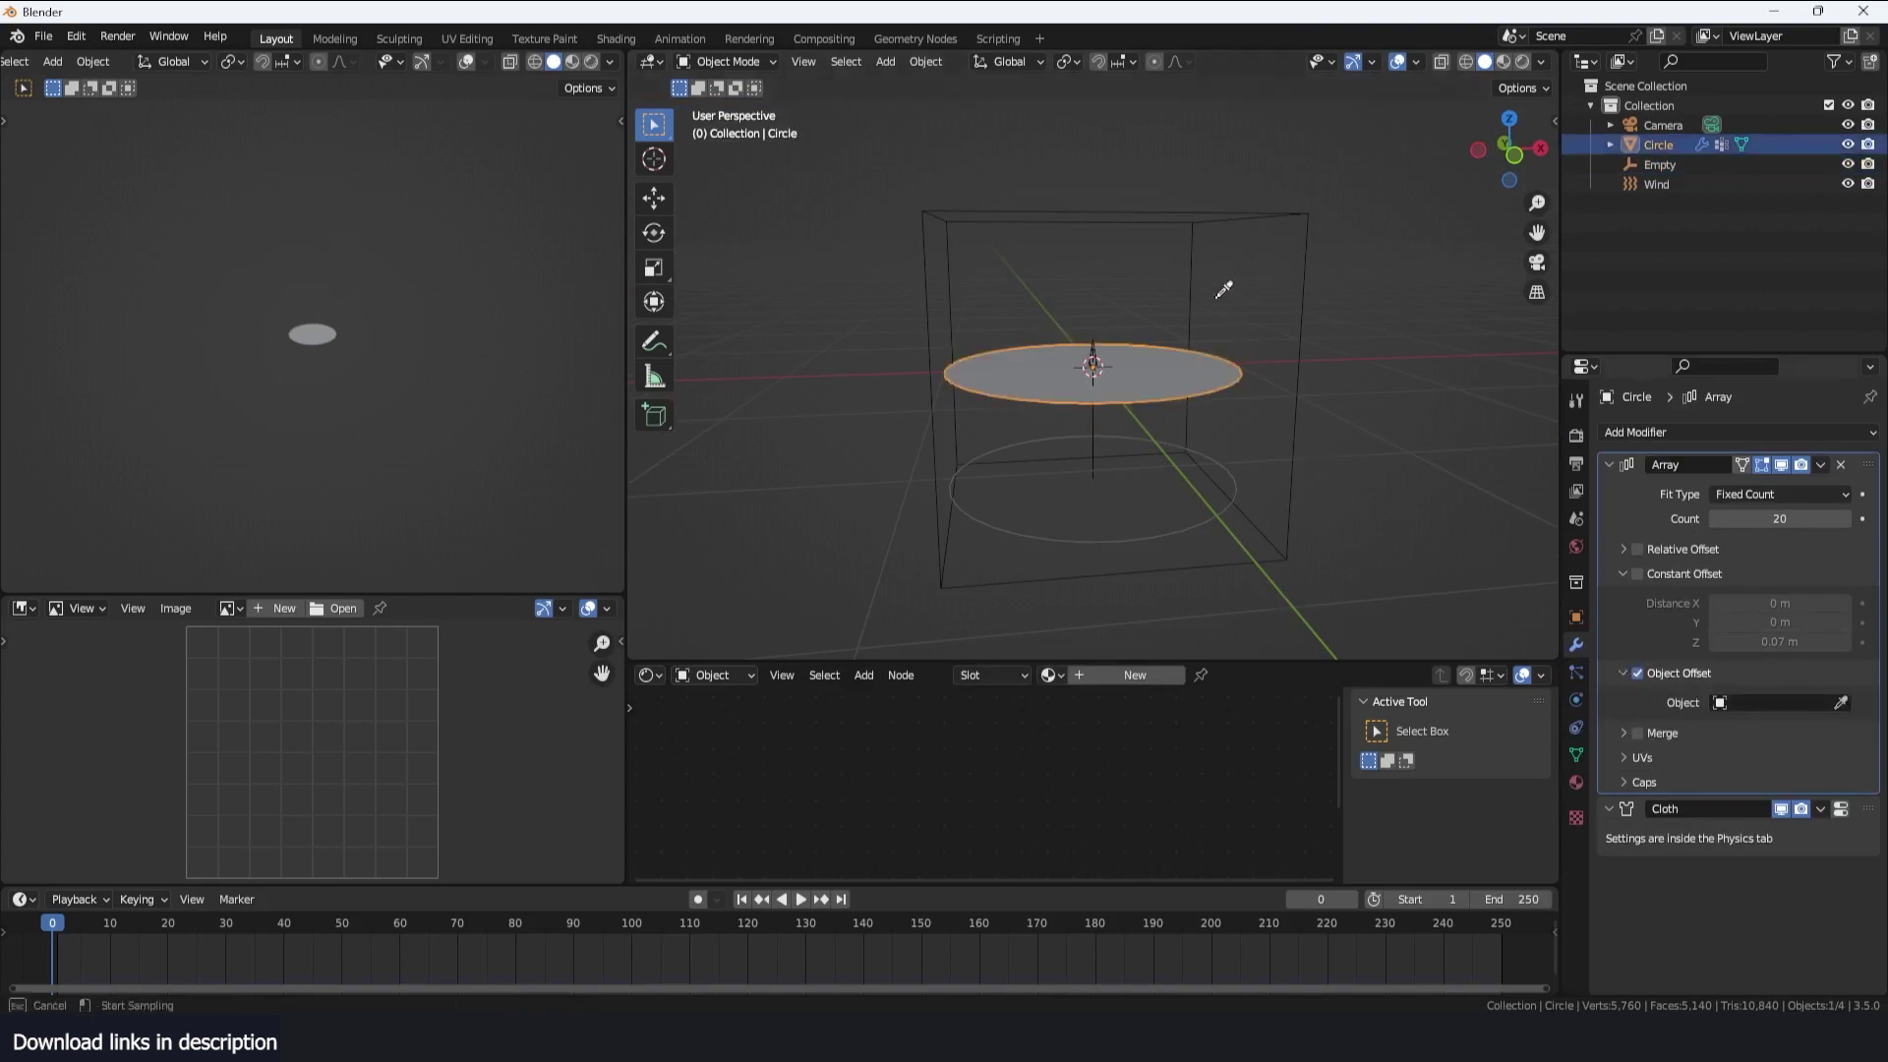
pyautogui.click(1296, 216)
# Raise the empty about 0.09 m along Z to stack the circle copies closely
pyautogui.click(1298, 281)
pyautogui.scroll(-1, 1235, 476)
pyautogui.press('g')
pyautogui.press('z')
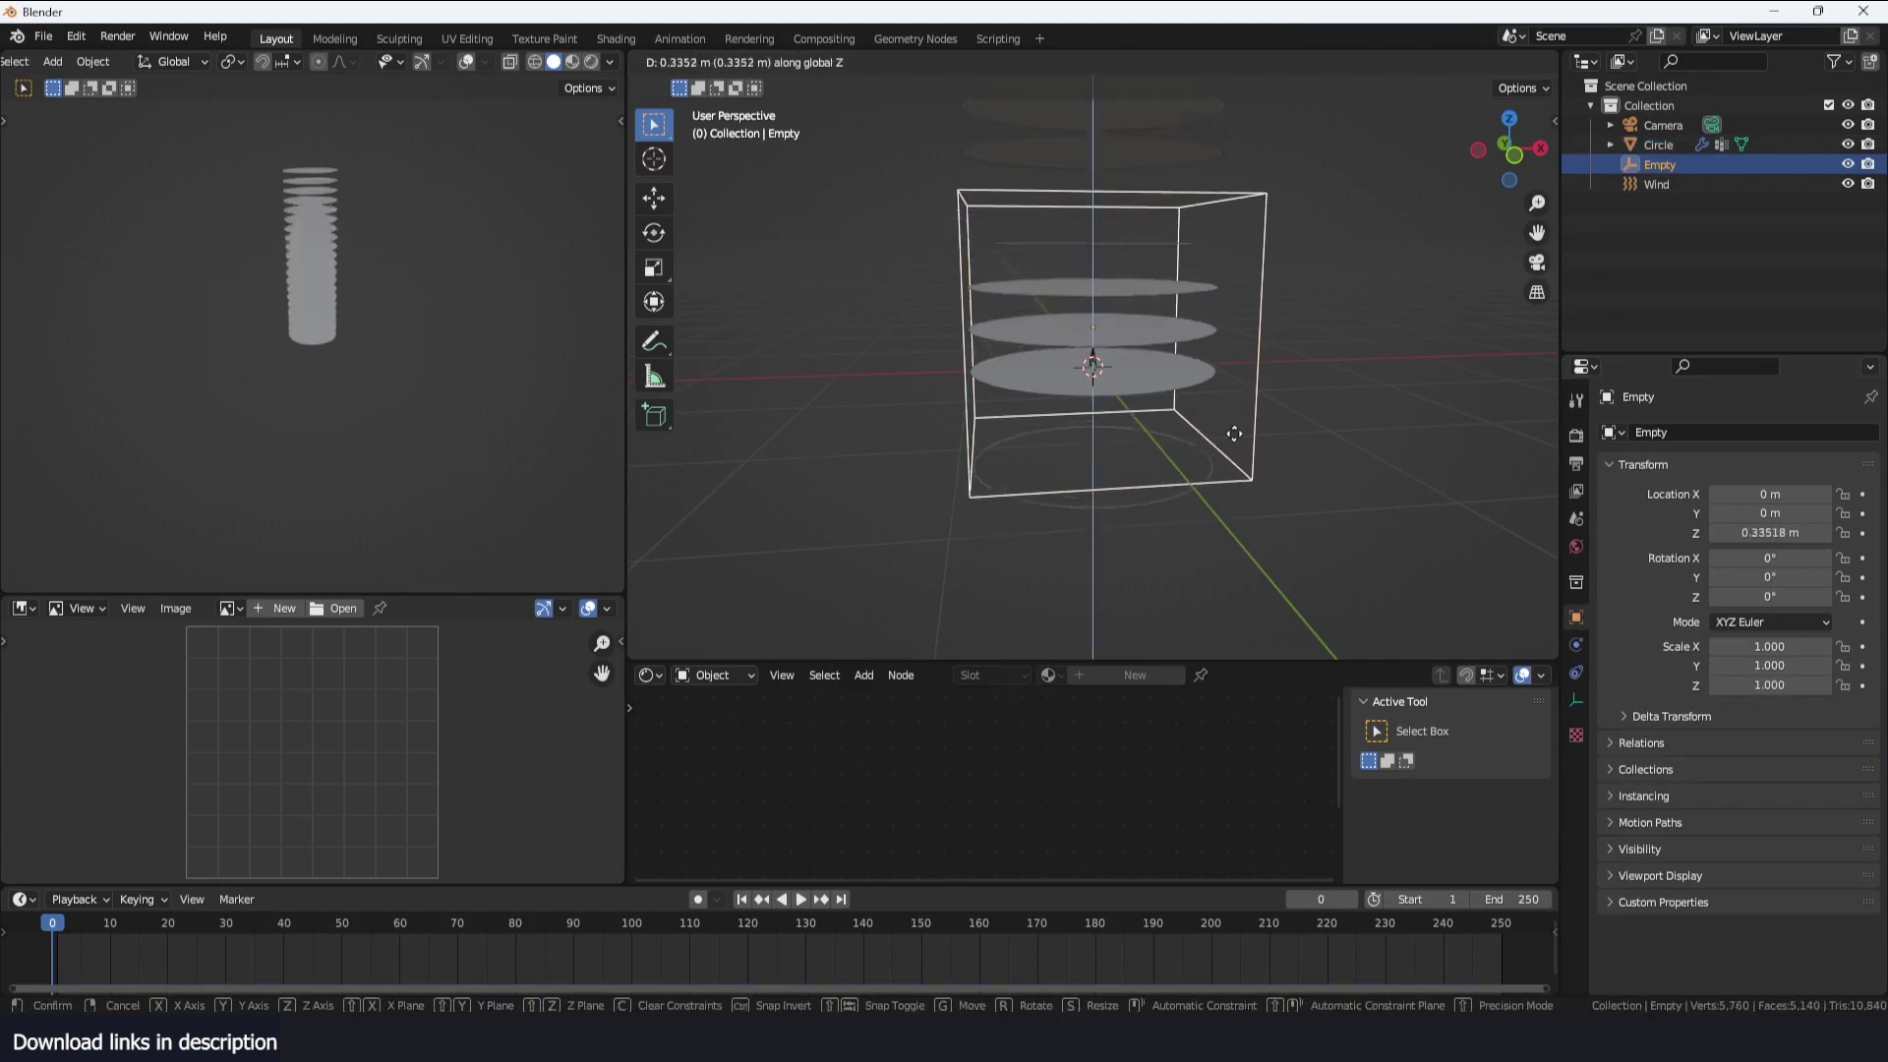
pyautogui.click(1272, 427)
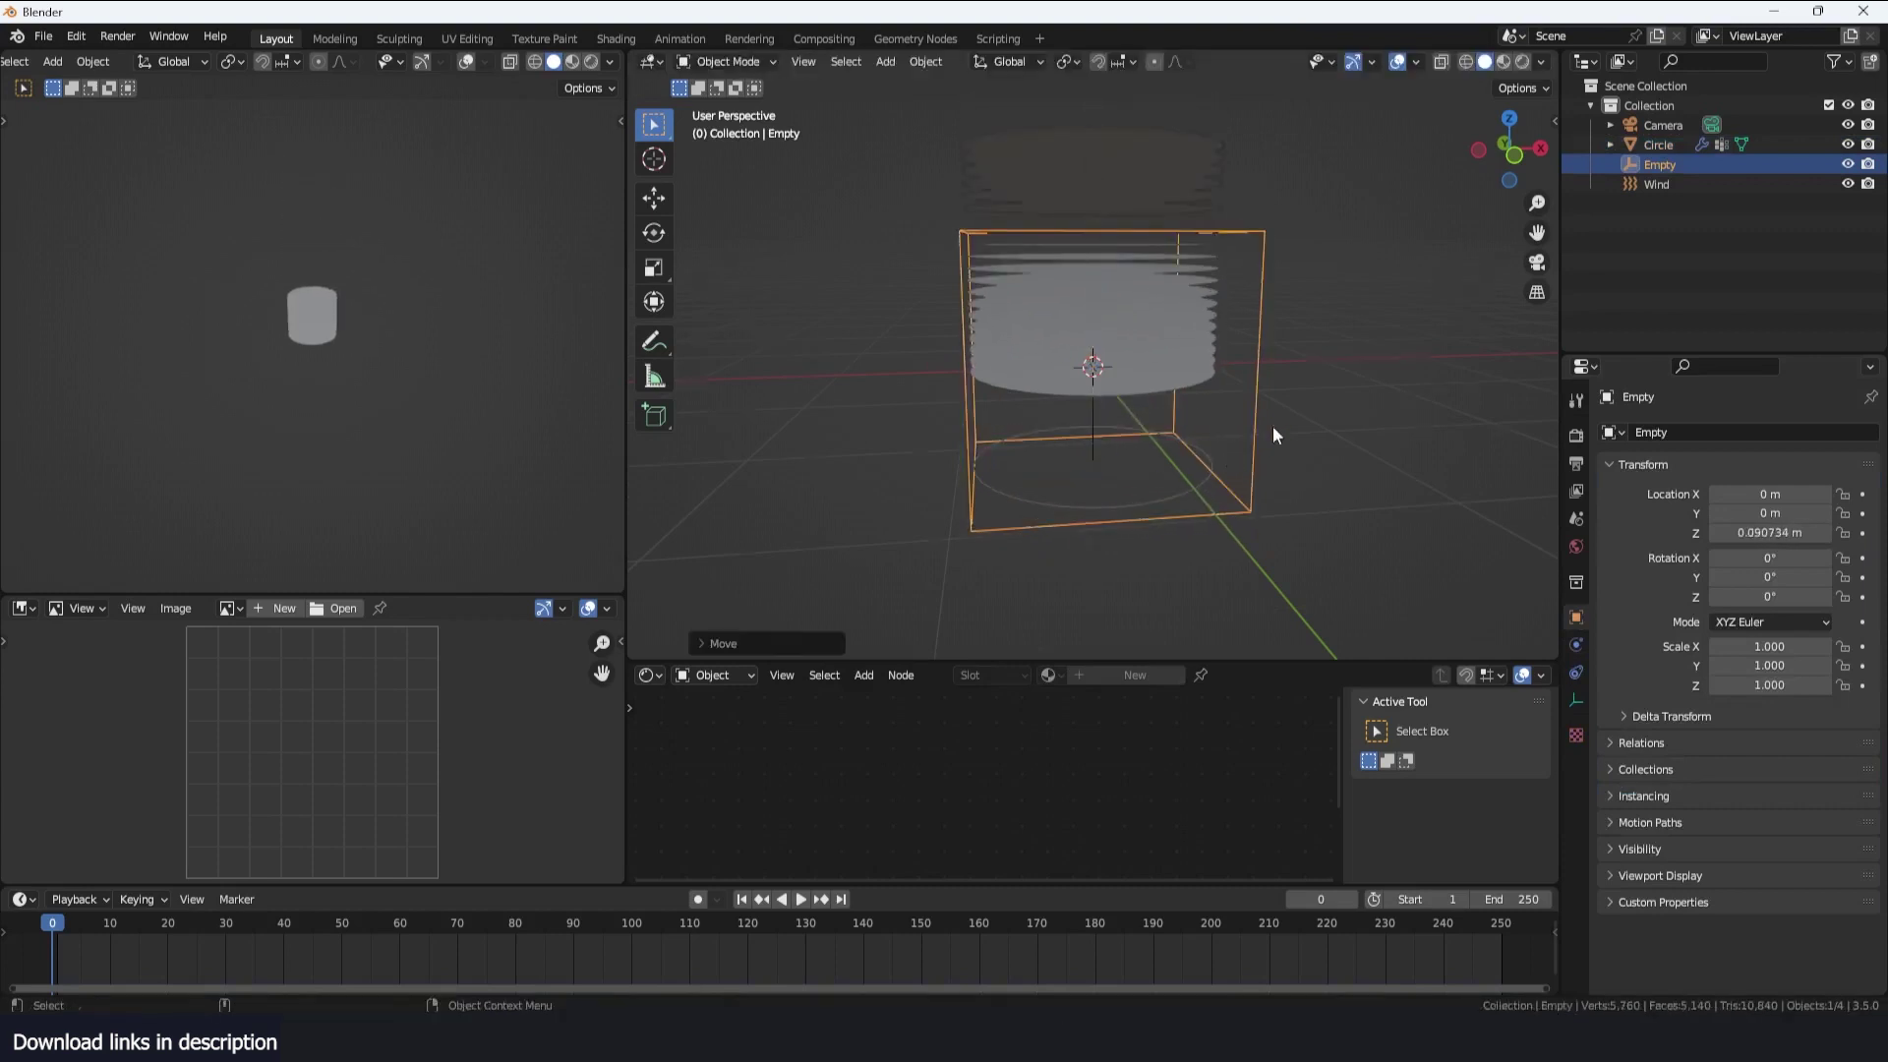
# Lower the empty to about 0.079 m on Z, using wireframe shading to judge the spacing of the circle copies
pyautogui.scroll(6, 1278, 393)
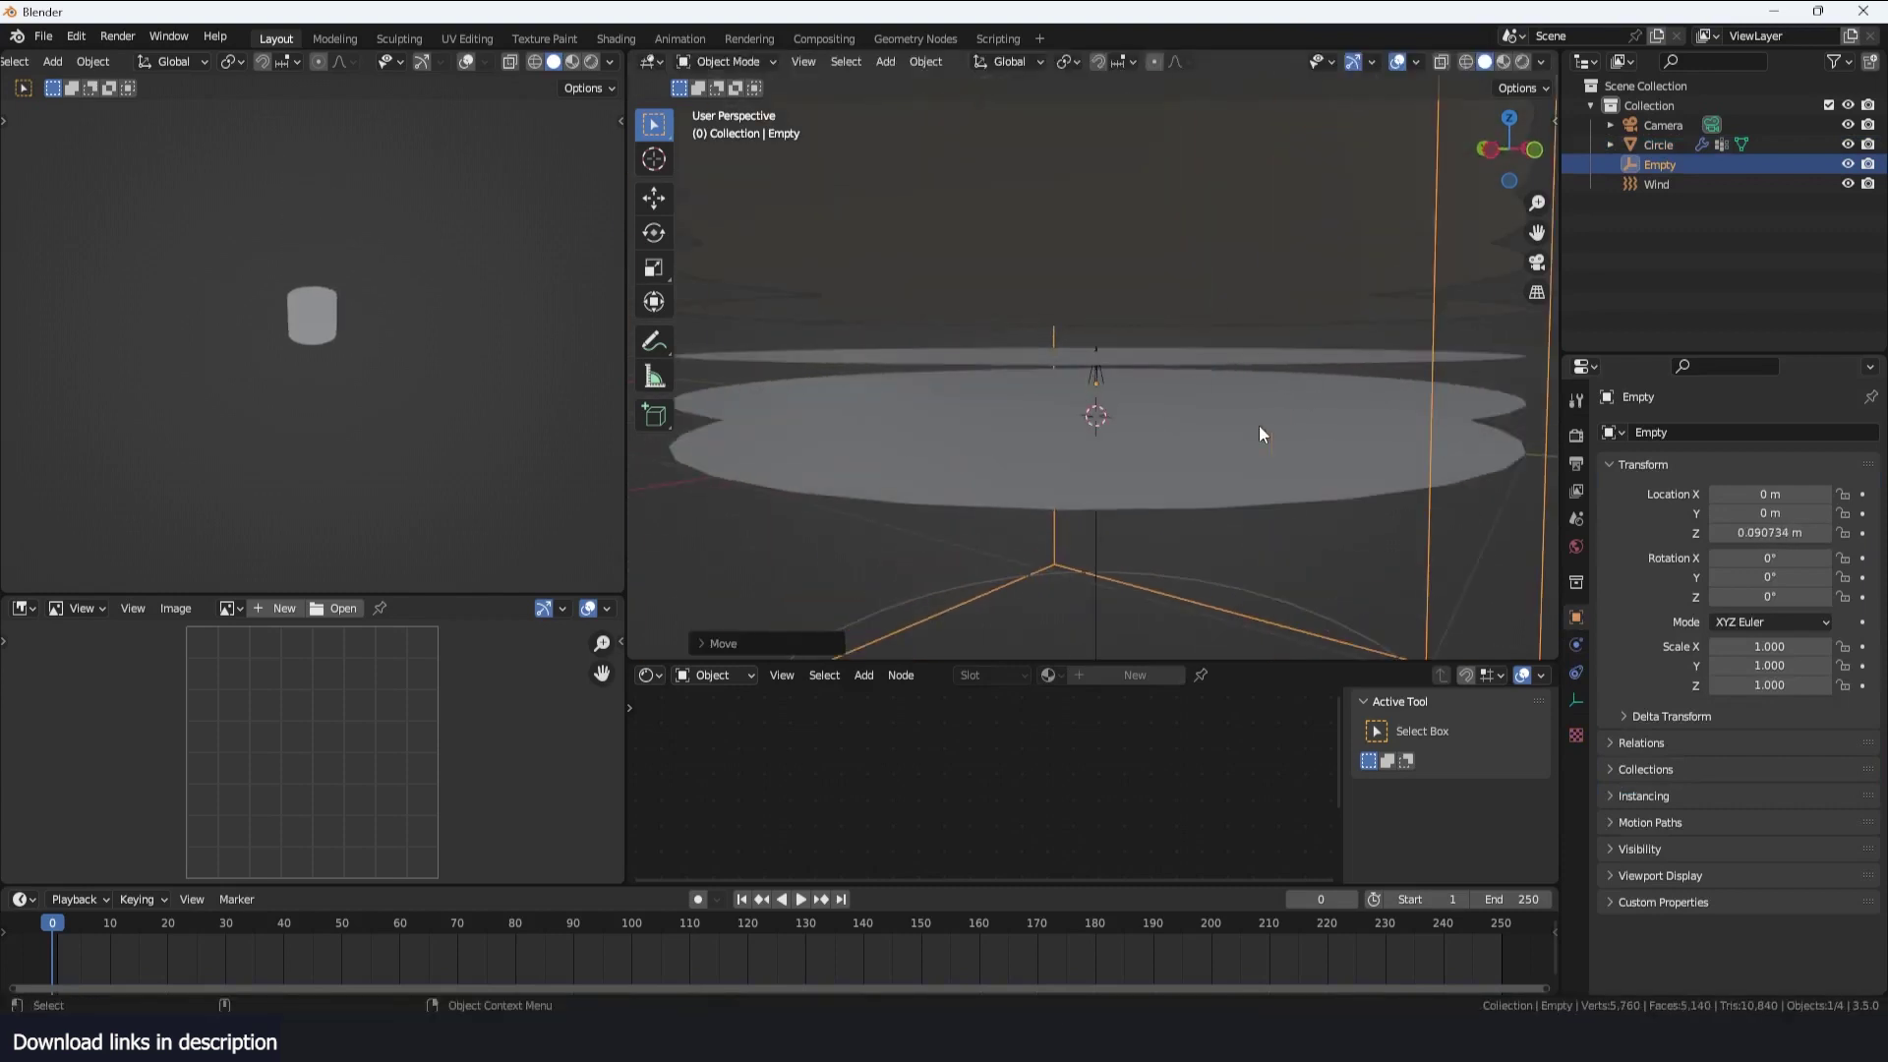
pyautogui.press('KP_1')
pyautogui.press('z')
pyautogui.click(843, 425)
pyautogui.scroll(6, 1172, 419)
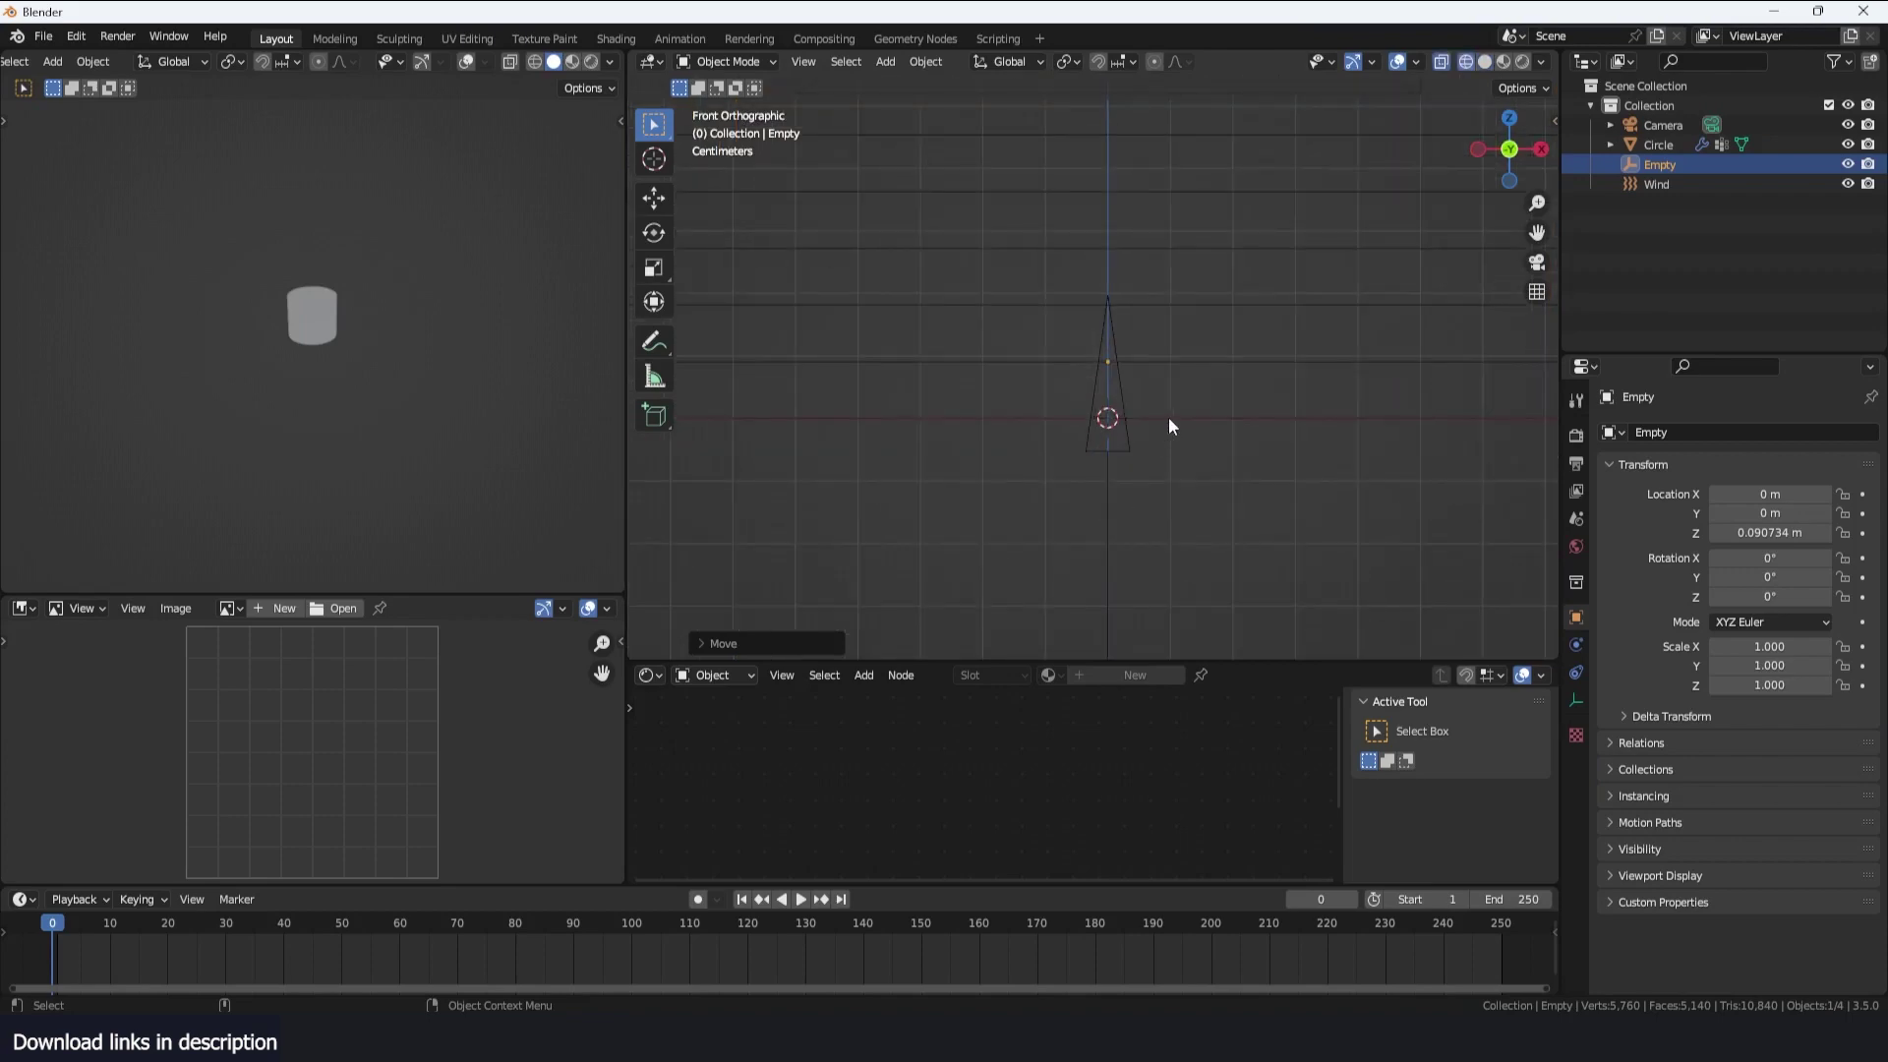
pyautogui.moveTo(1168, 417); pyautogui.dragTo(1188, 368, button='middle')
pyautogui.scroll(-6, 1189, 368)
pyautogui.press('g')
pyautogui.press('x')
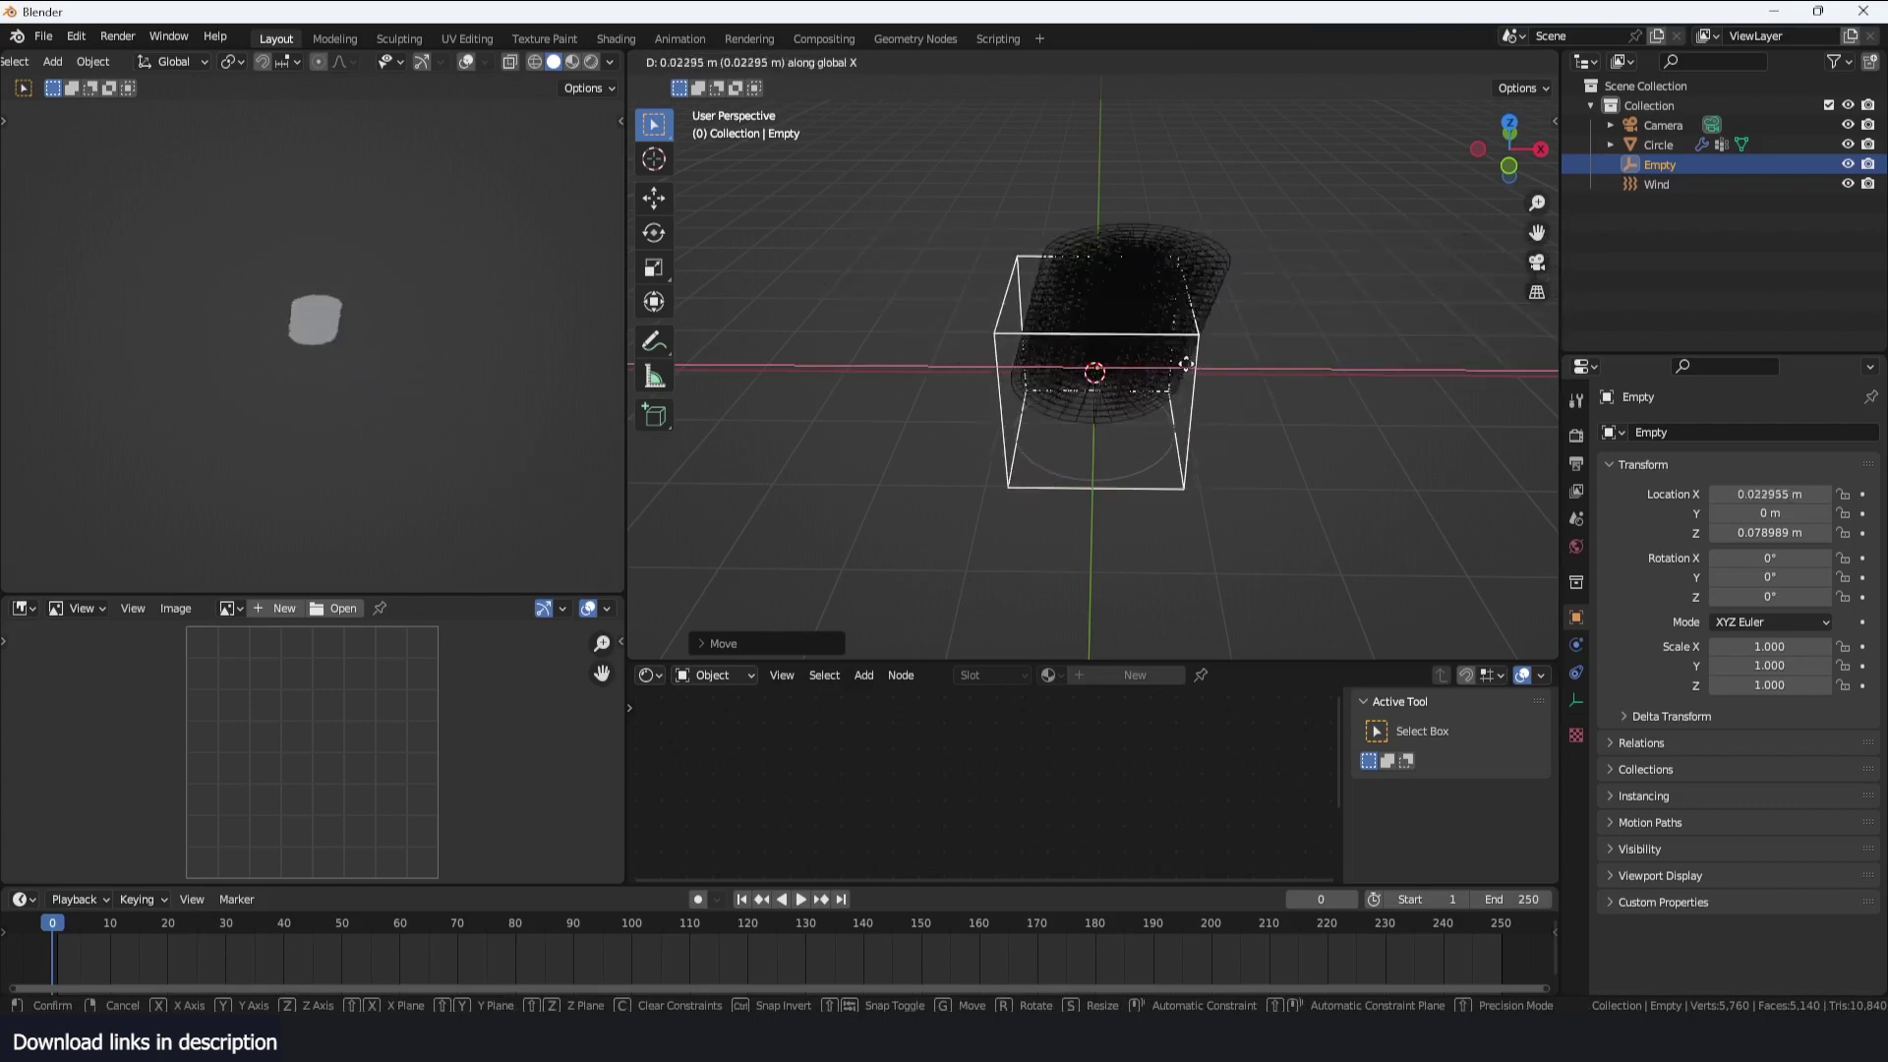
pyautogui.rightClick(1200, 344)
# Select the circle in solid shading, play the cloth simulation on the stacked copies, and return to frame 0
pyautogui.scroll(4, 1199, 344)
pyautogui.moveTo(1200, 344); pyautogui.dragTo(1088, 267, button='middle')
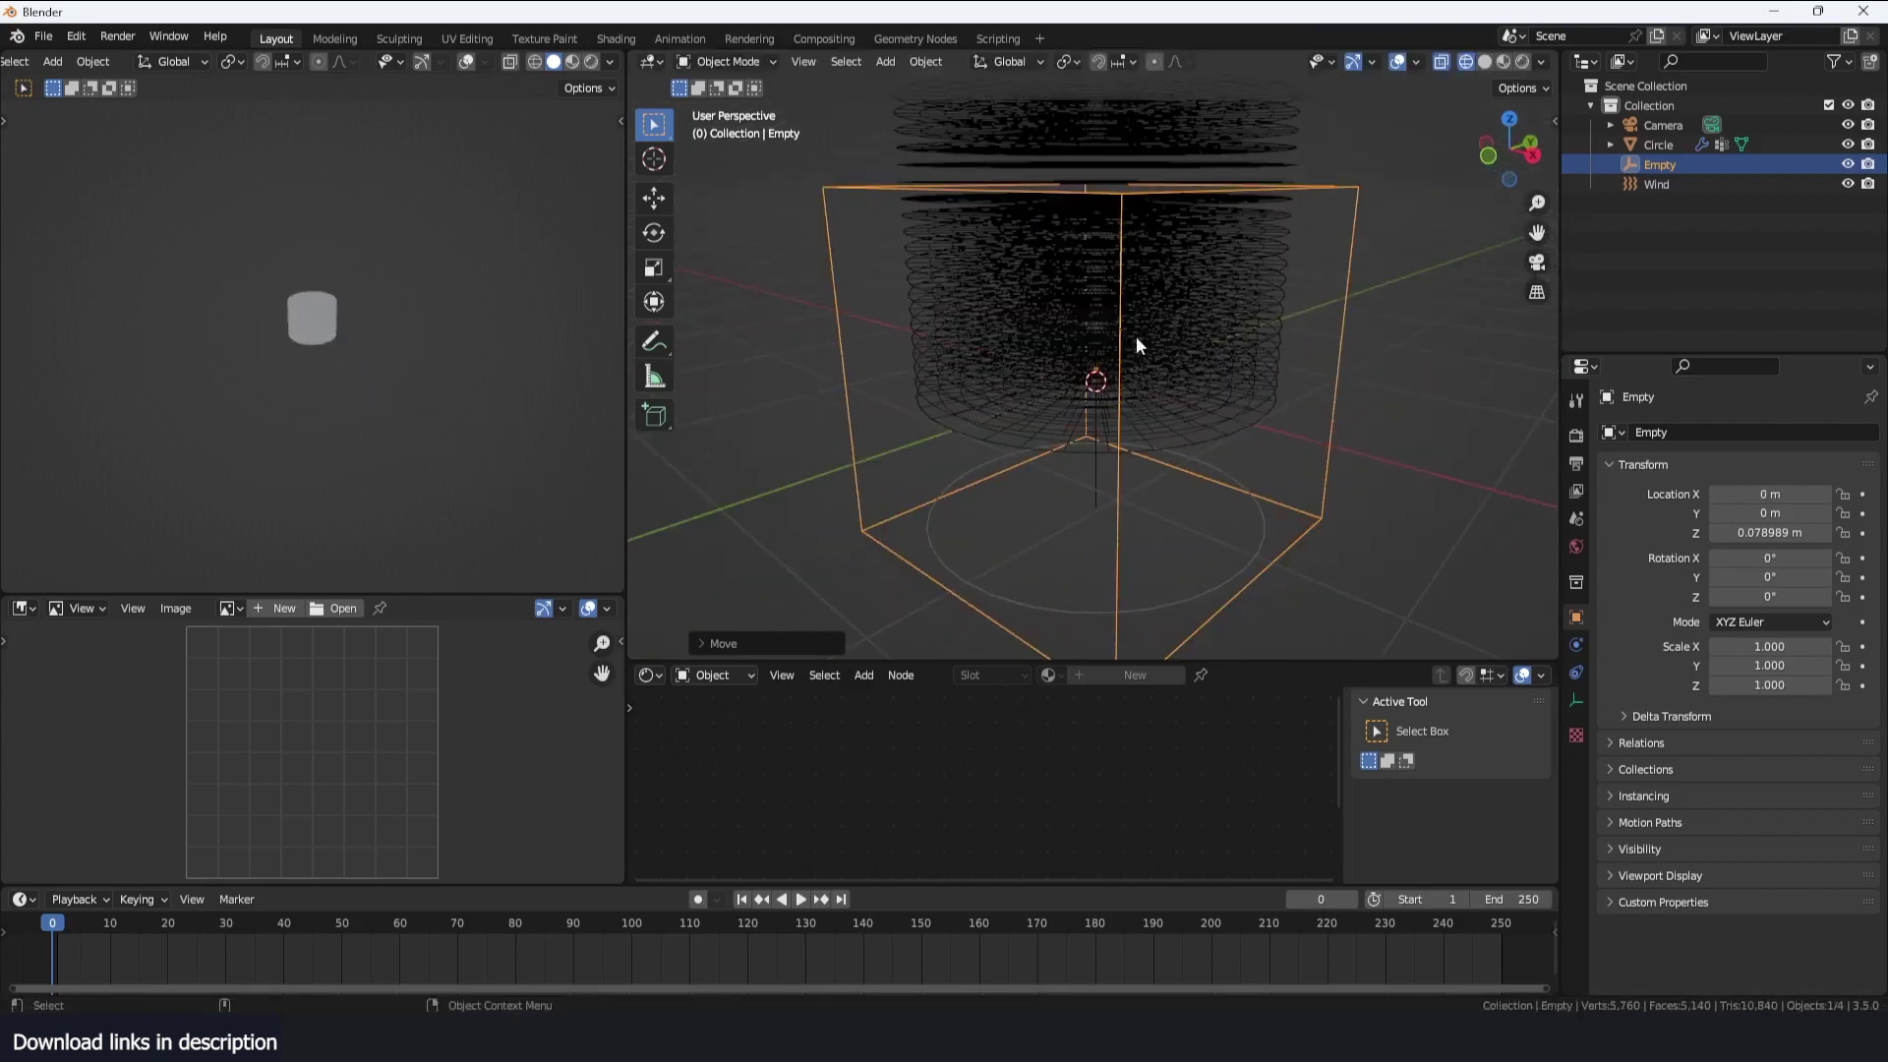
pyautogui.click(1137, 337)
pyautogui.press('z')
pyautogui.click(1300, 362)
pyautogui.scroll(-5, 1271, 404)
pyautogui.scroll(4, 1236, 434)
pyautogui.moveTo(1271, 404)
pyautogui.mouseDown(button='middle')
pyautogui.moveTo(1236, 434)
pyautogui.moveTo(1239, 371)
pyautogui.mouseUp(button='middle')
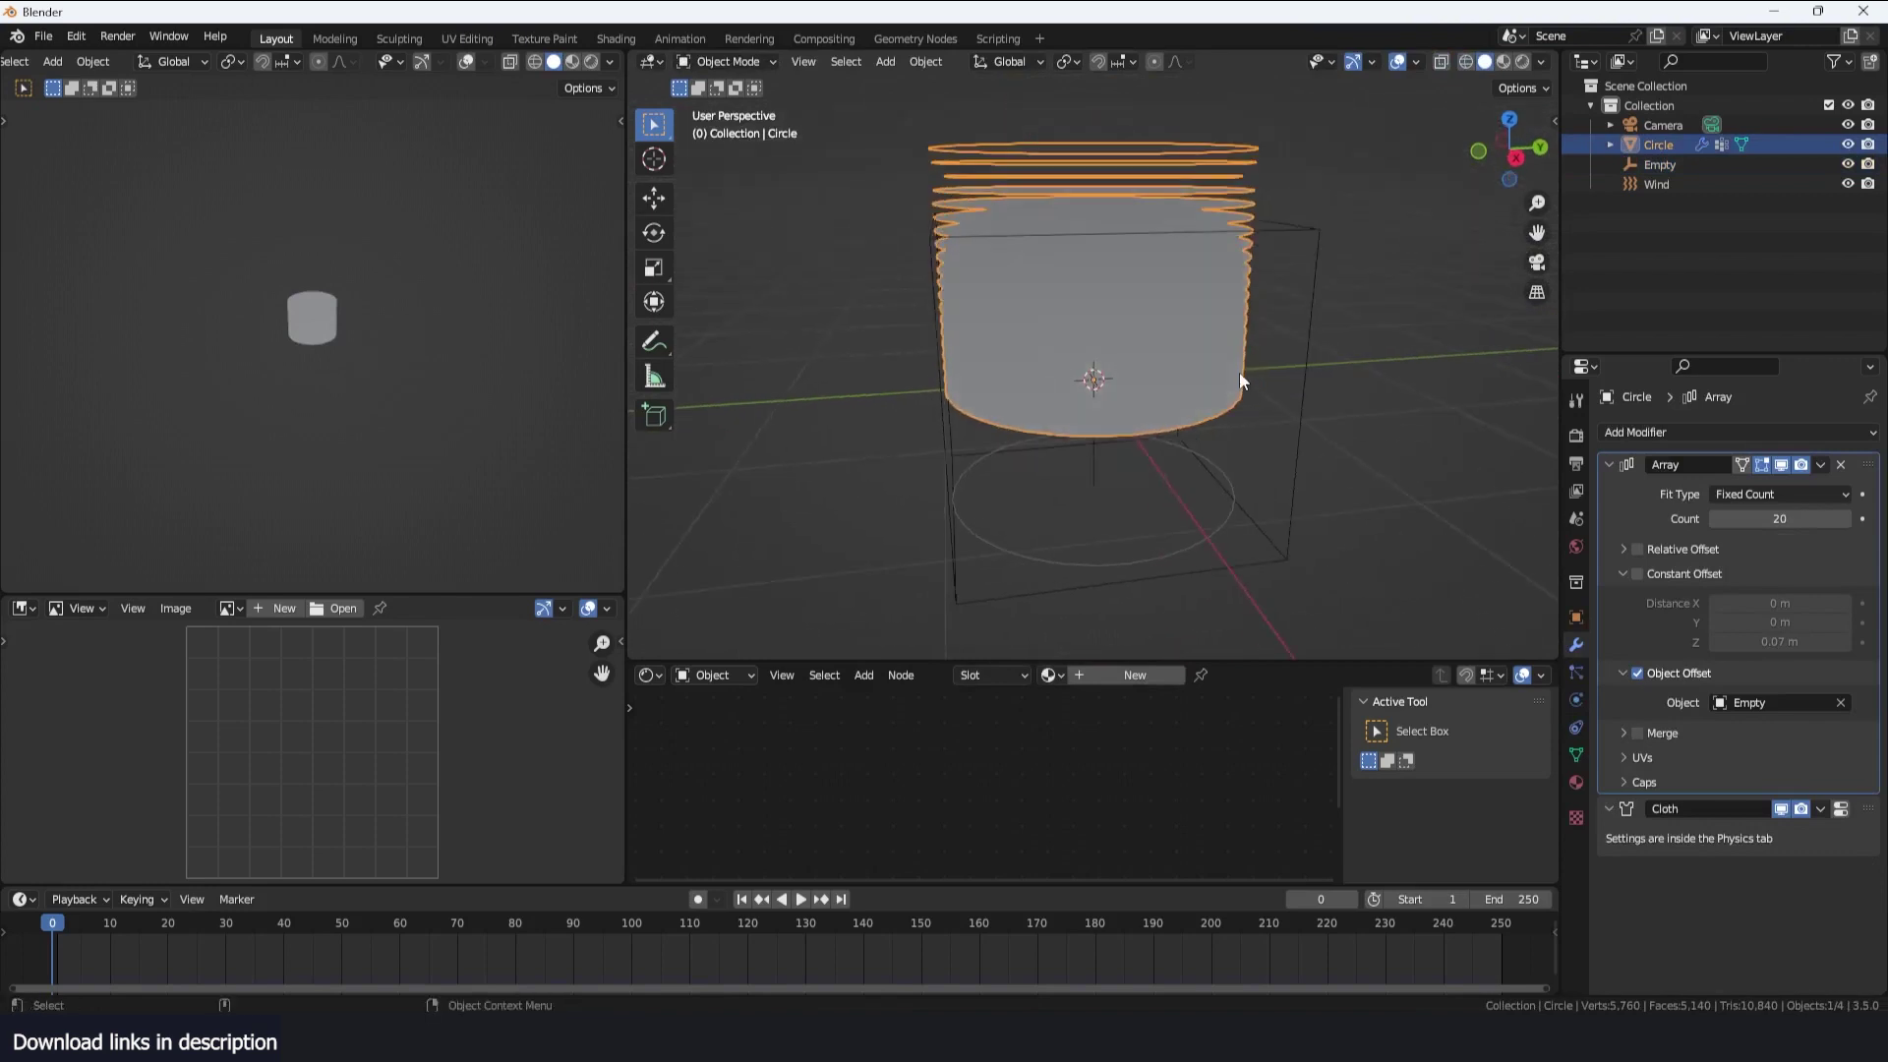
pyautogui.press('space')
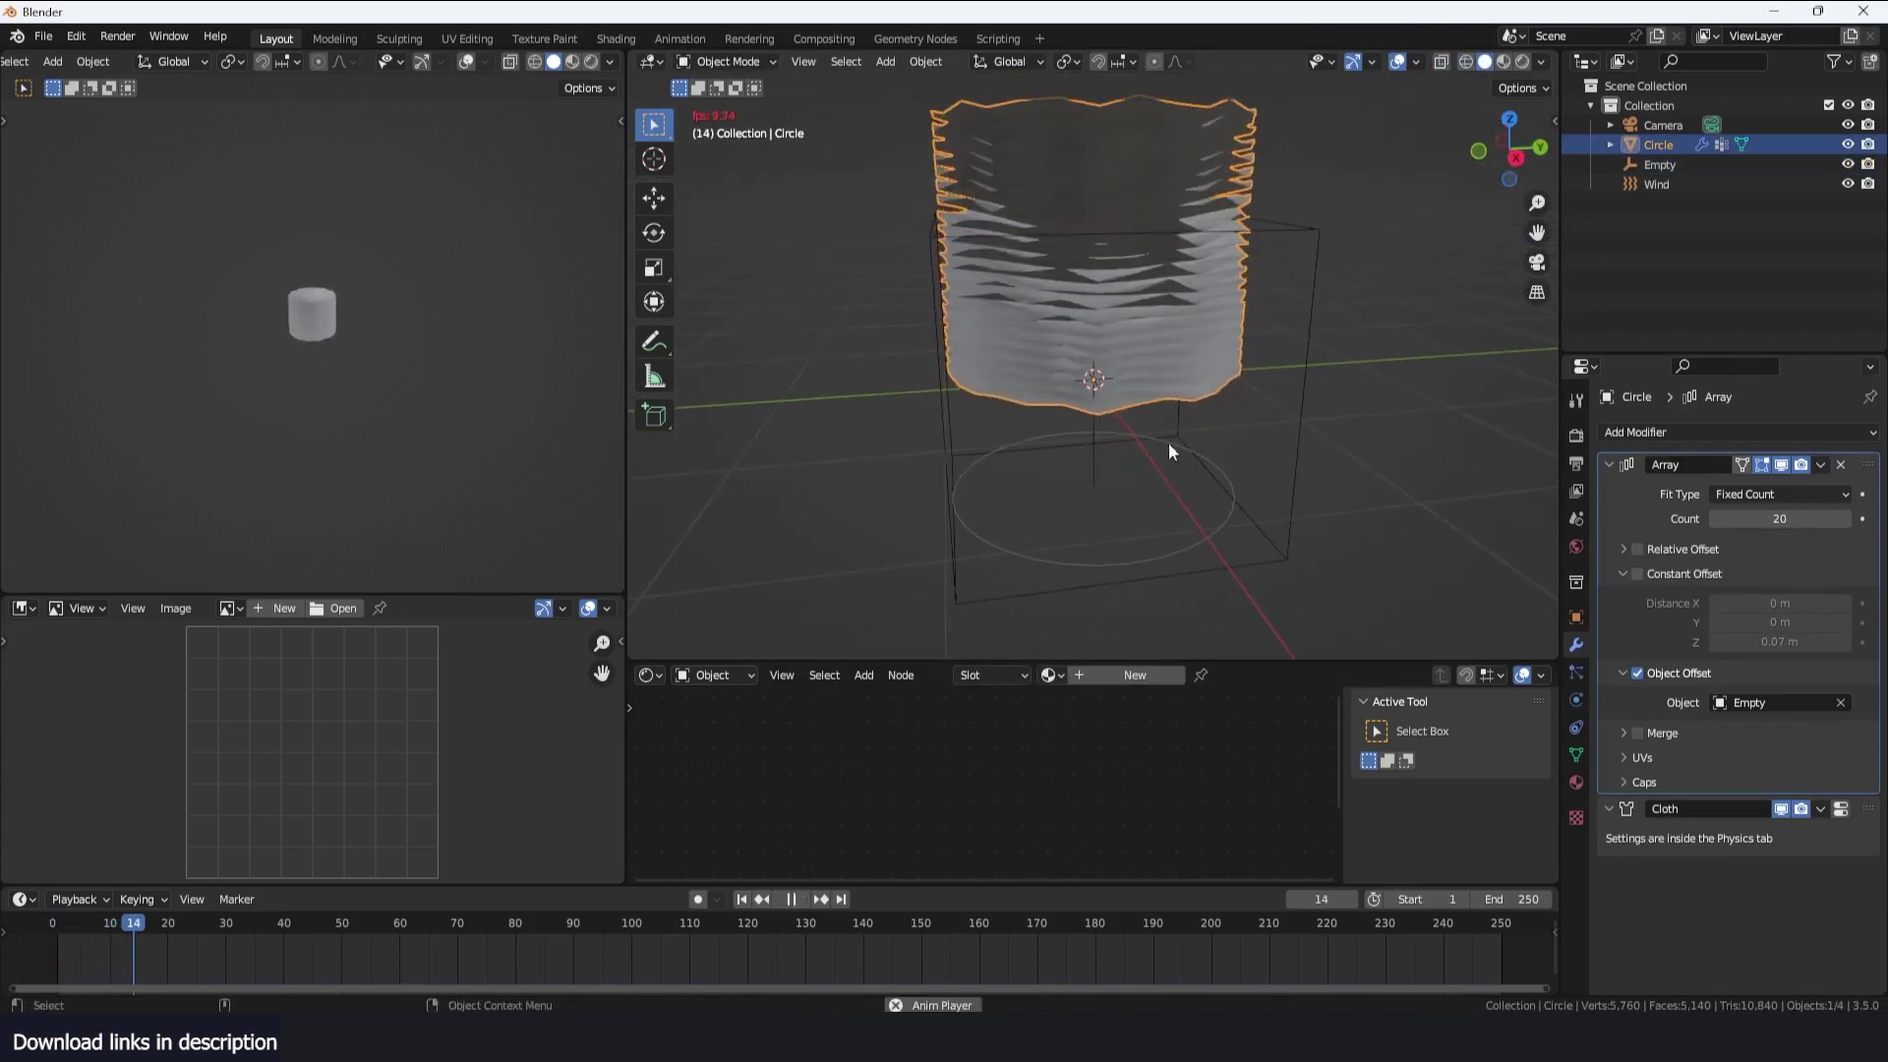
pyautogui.moveTo(1168, 442); pyautogui.dragTo(1130, 582, button='middle')
pyautogui.press('space')
pyautogui.click(55, 953)
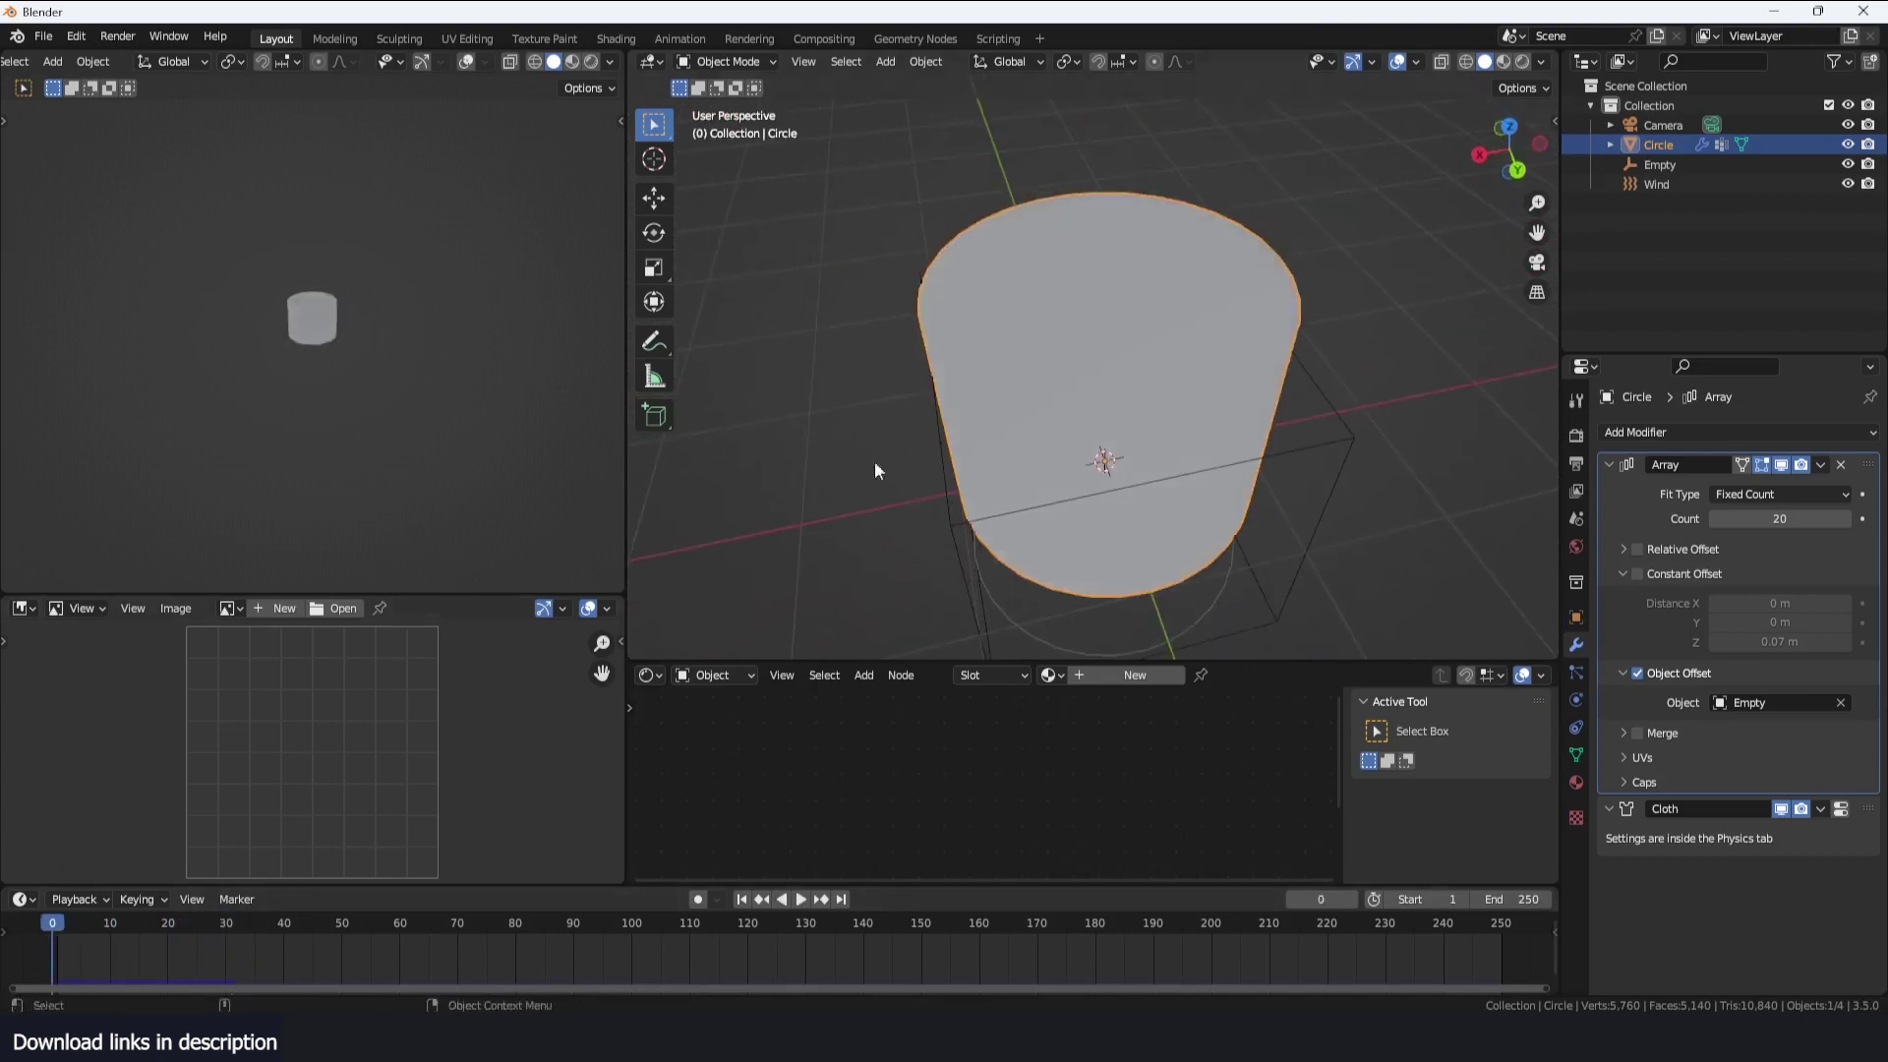
# Lower the empty to about 0.006 m on Z so the circle copies sit almost on top of each other
pyautogui.moveTo(875, 470); pyautogui.dragTo(1105, 369, button='middle')
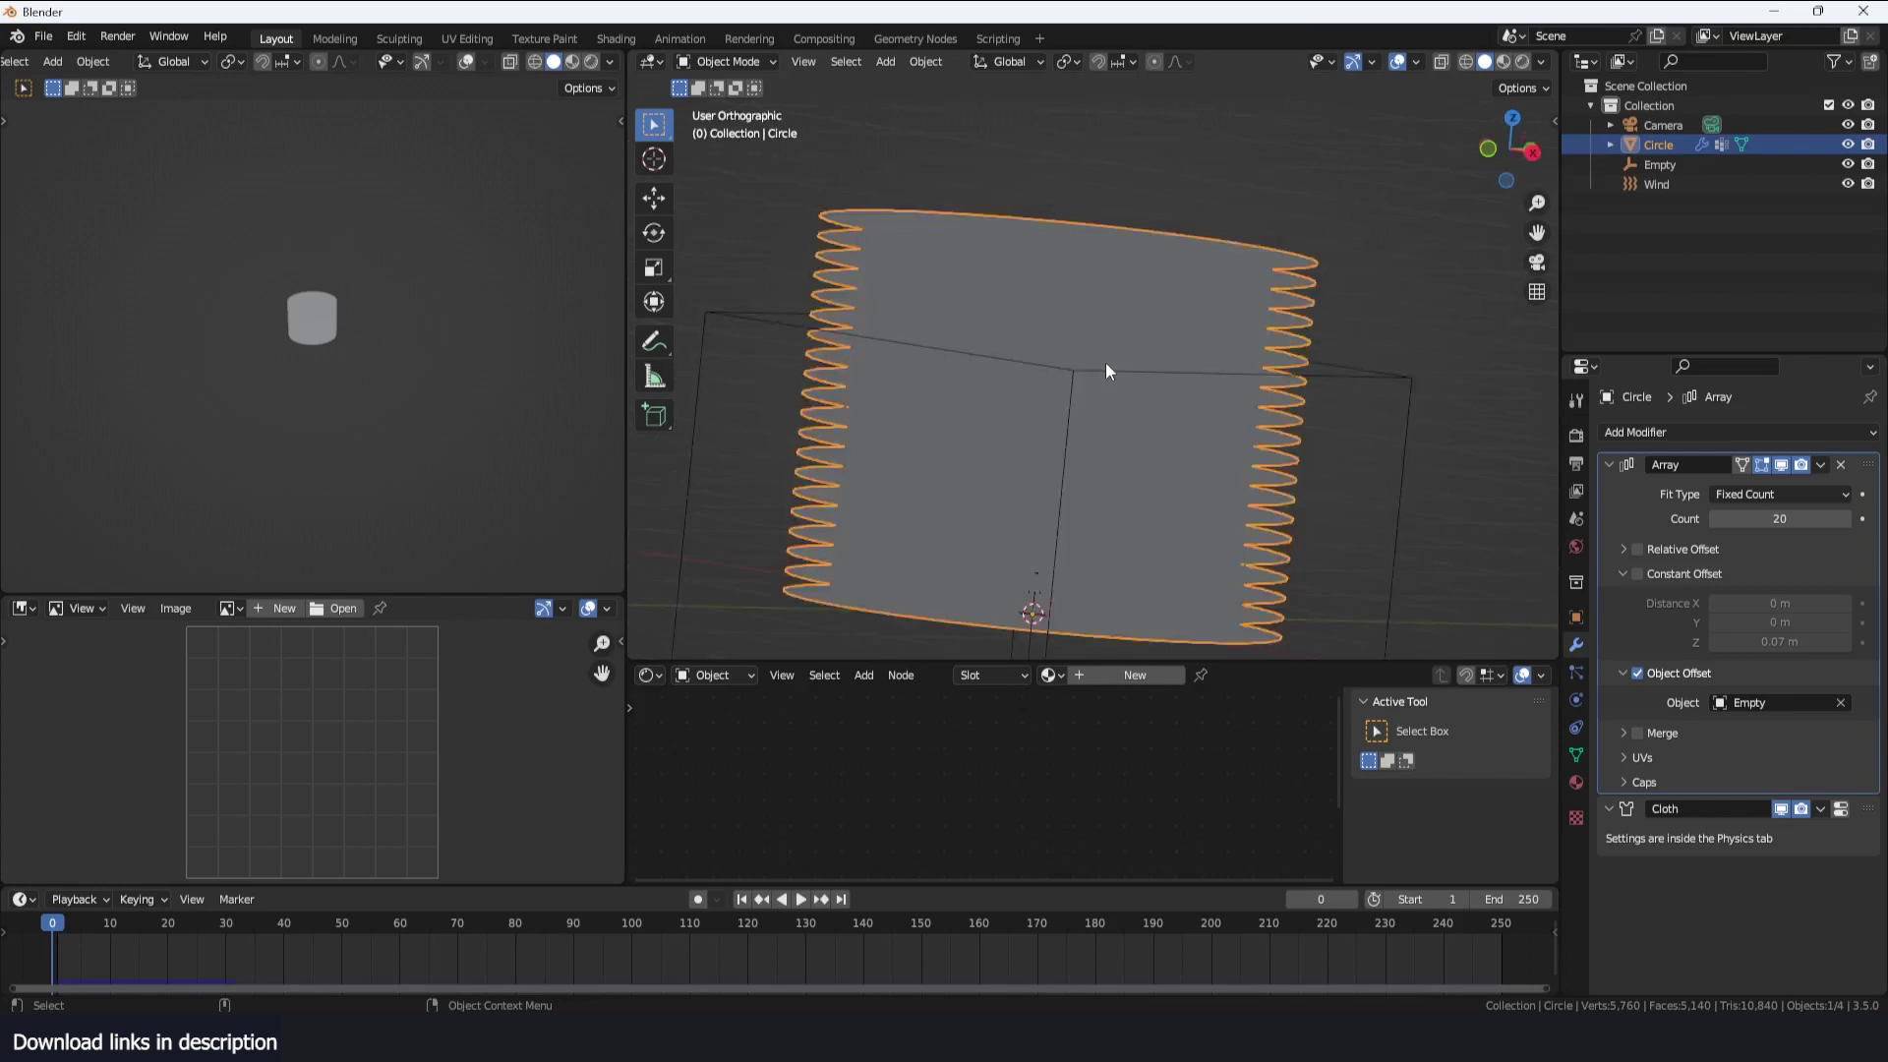
pyautogui.press('KP_1')
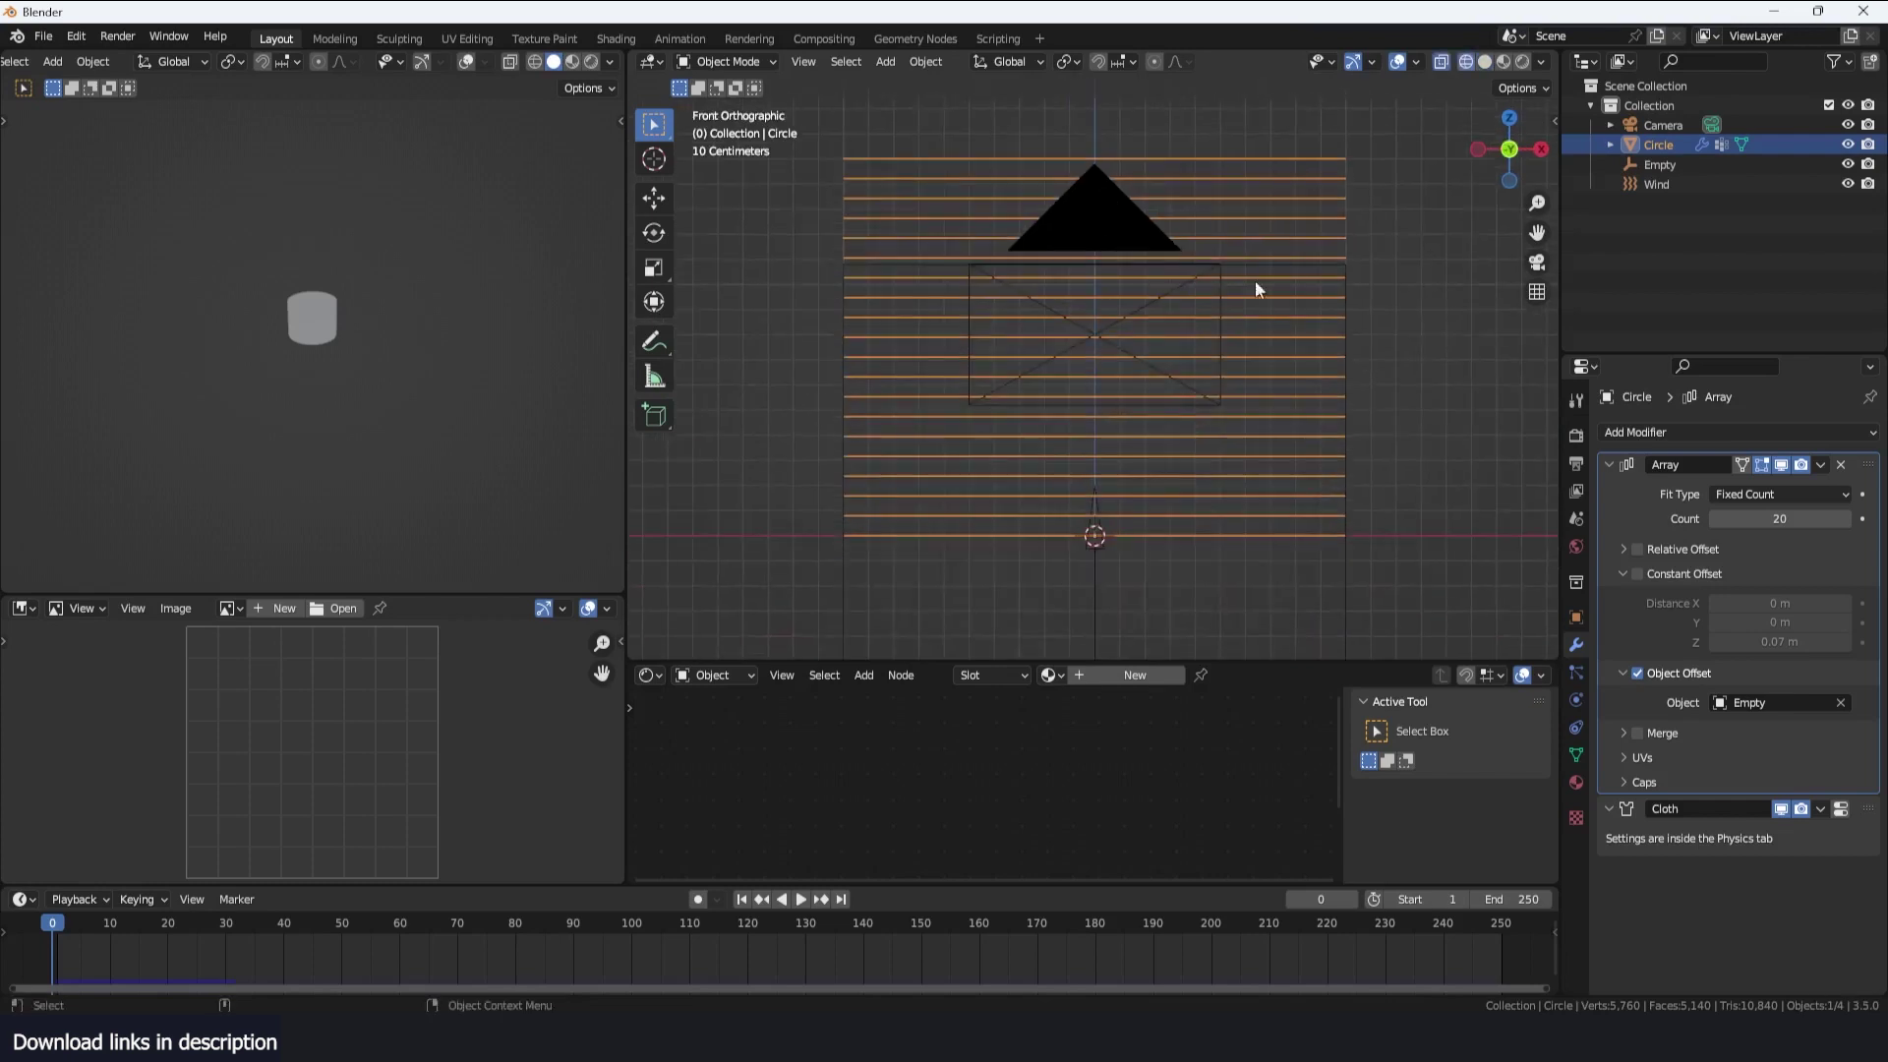
pyautogui.click(1317, 264)
pyautogui.press('g')
pyautogui.press('z')
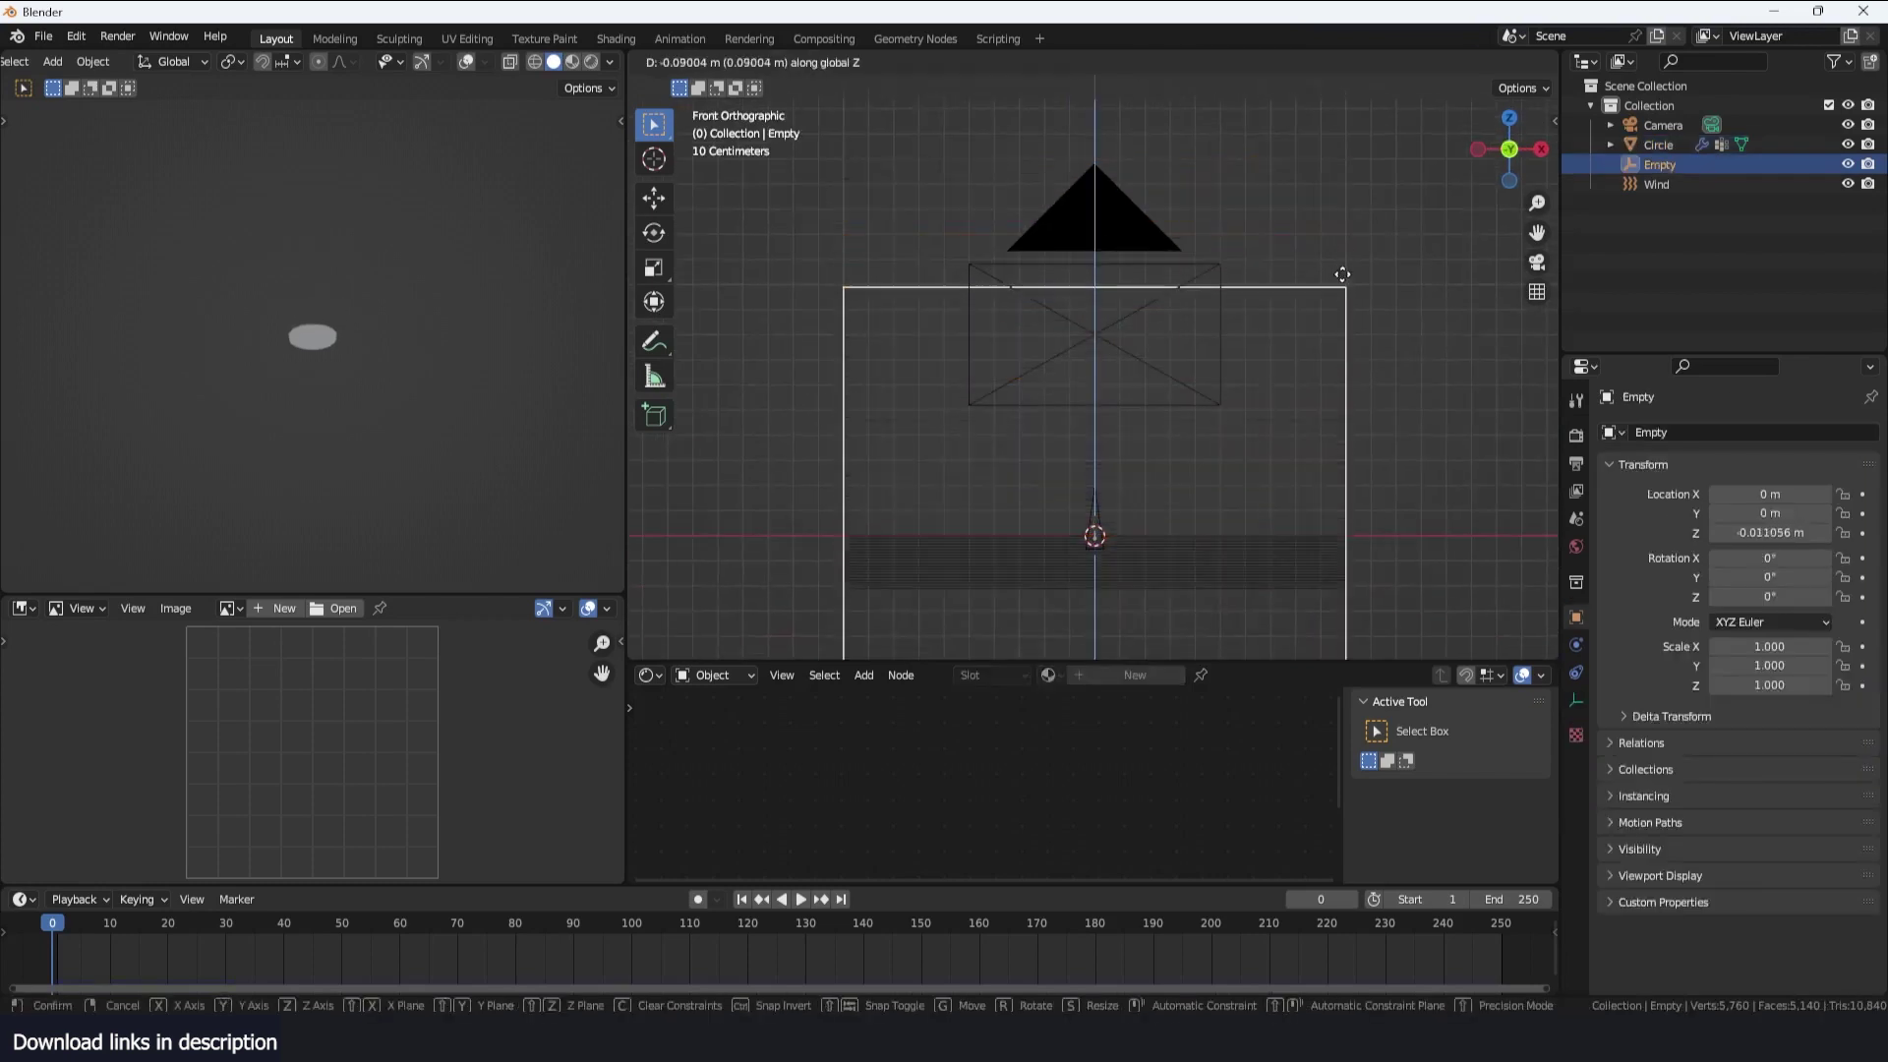
pyautogui.click(1377, 197)
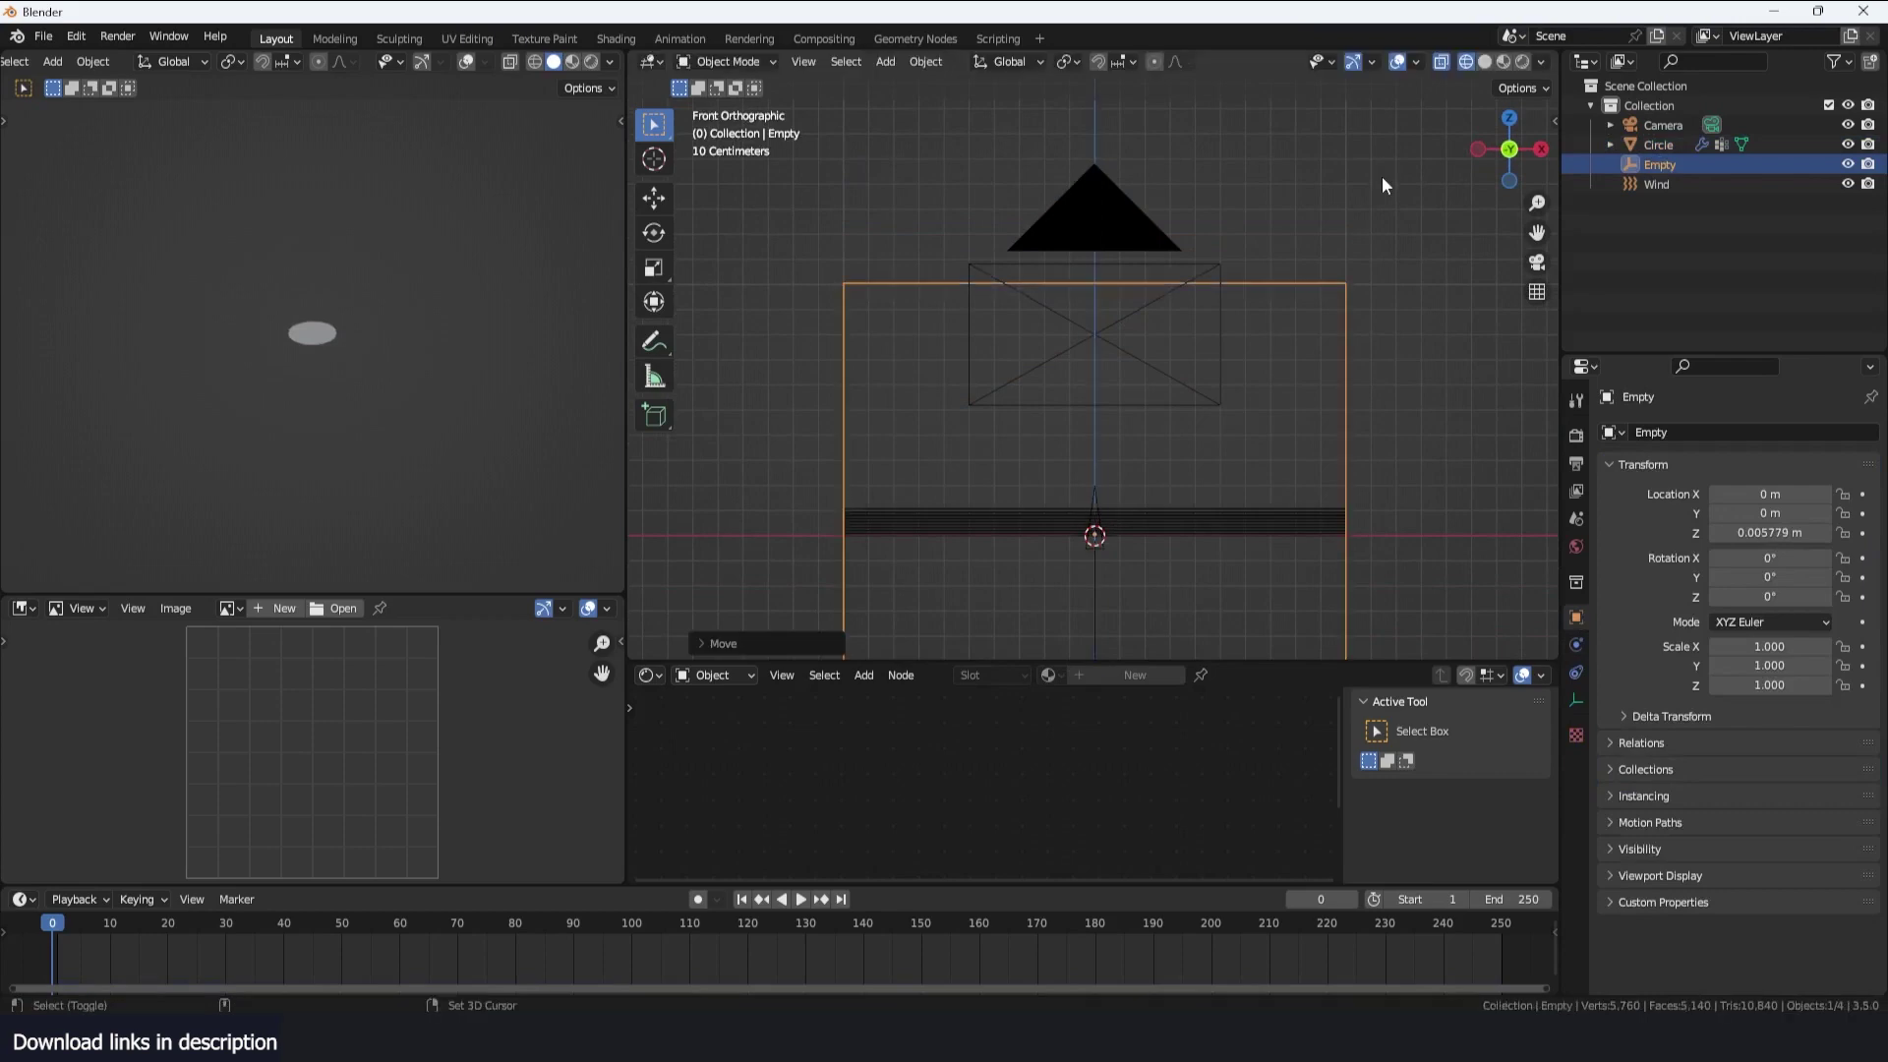
# Play the cloth simulation with the tightly stacked copies and inspect how the cloth folds
pyautogui.press('space')
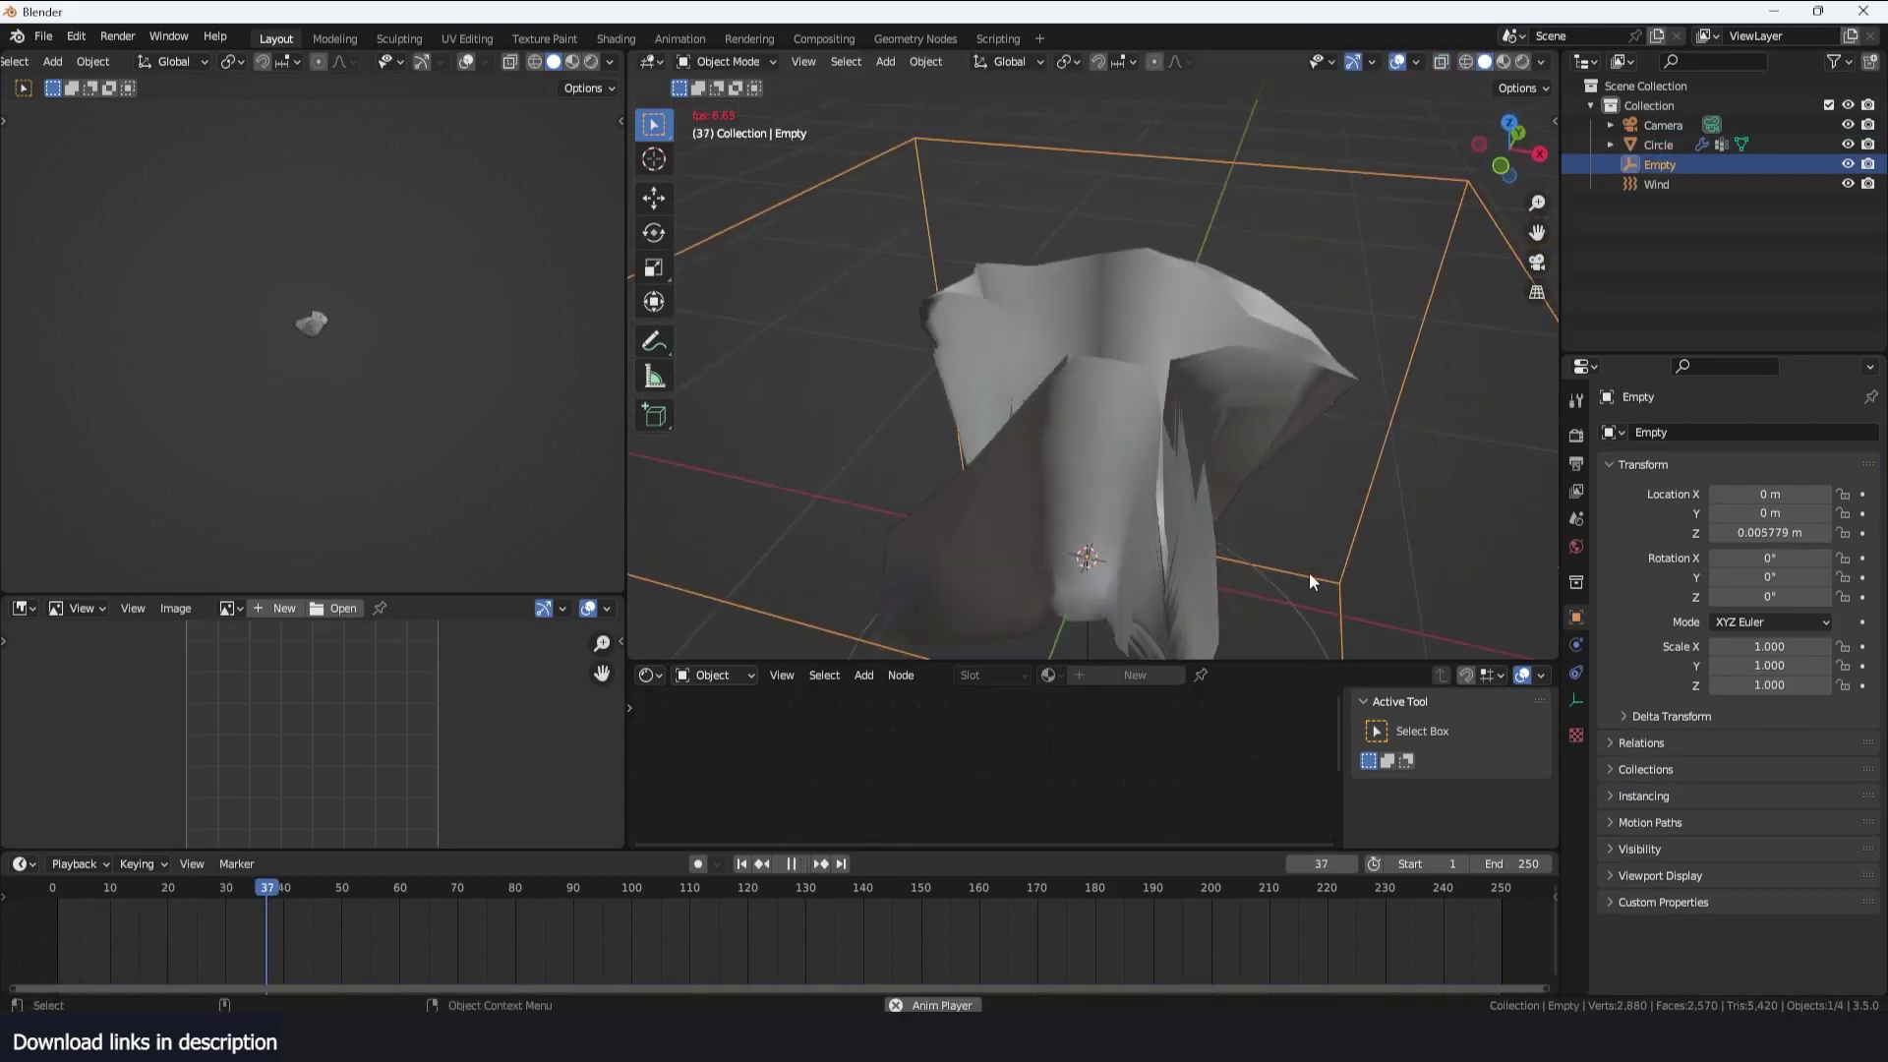
pyautogui.press('space')
pyautogui.scroll(-4, 1300, 566)
pyautogui.moveTo(1300, 566); pyautogui.dragTo(1279, 436, button='middle')
# Add a Turbulence force field and move it to the side of the cloth
pyautogui.hotkey('shift', 'a')
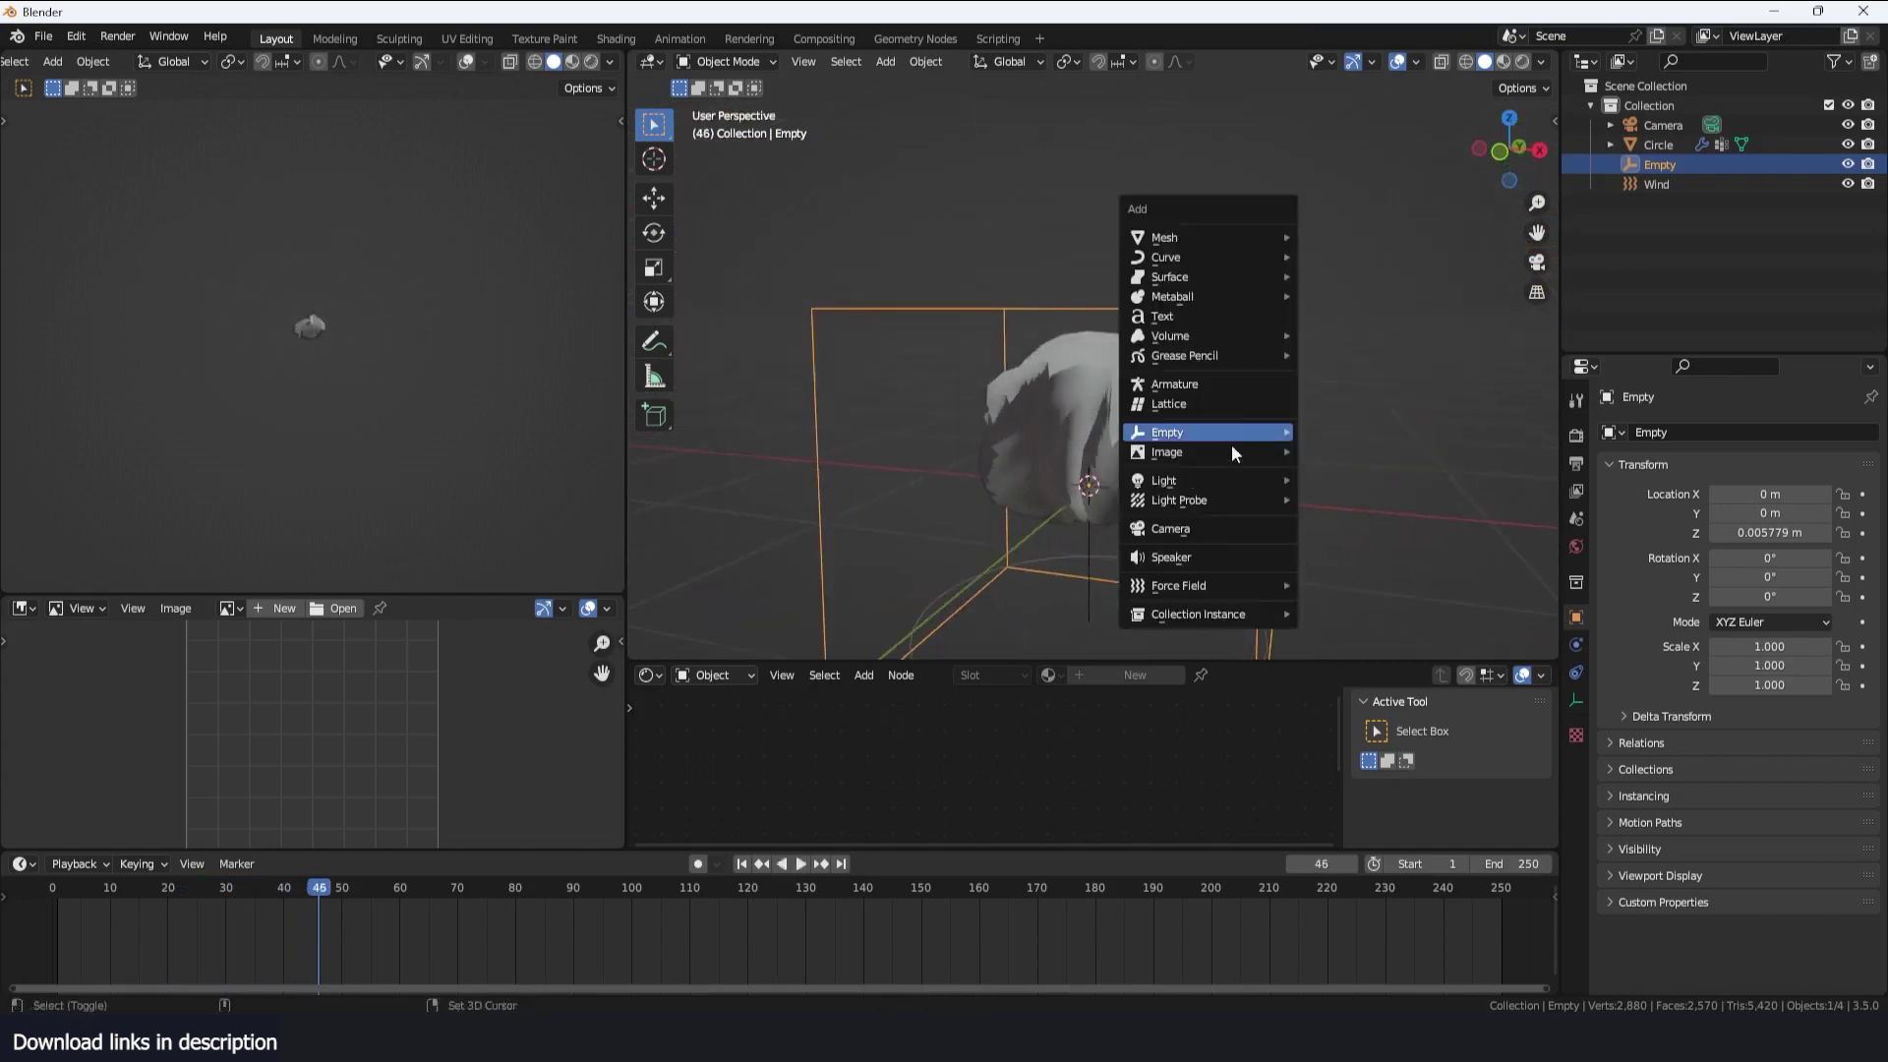
pyautogui.moveTo(1200, 586)
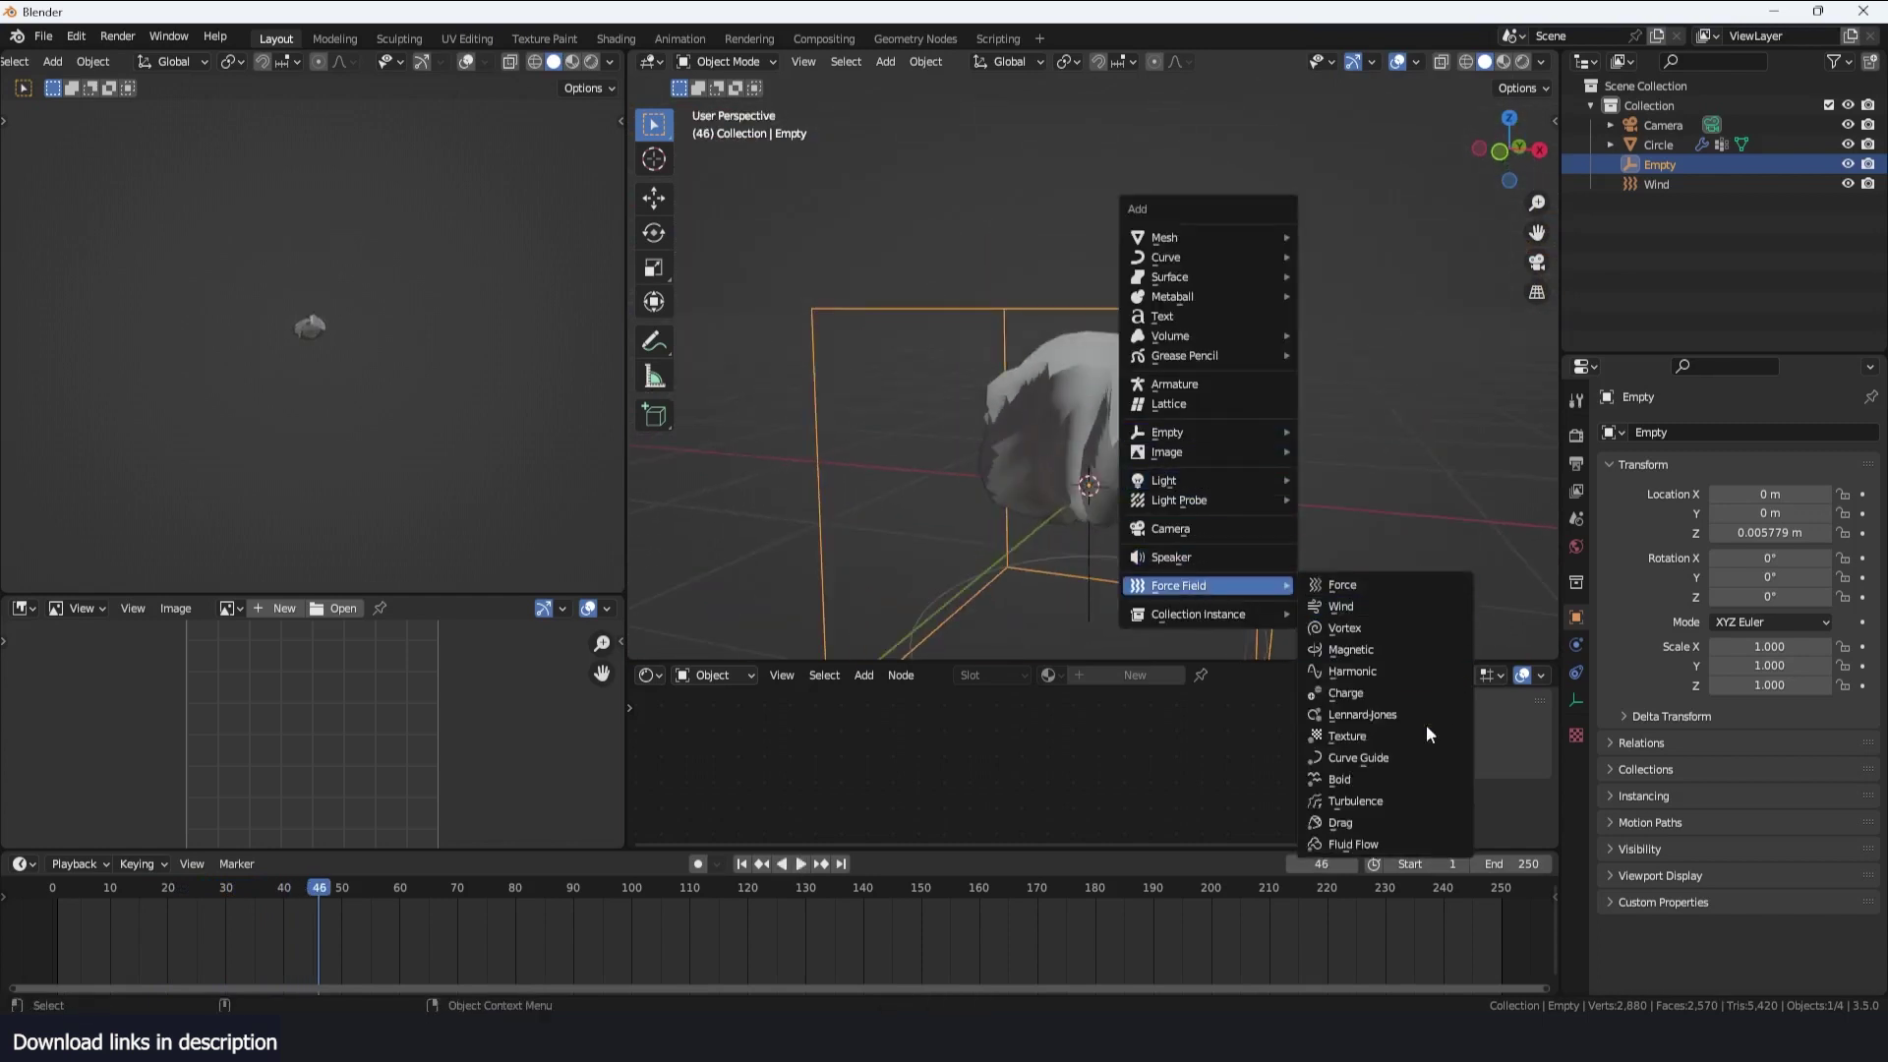
pyautogui.click(1341, 803)
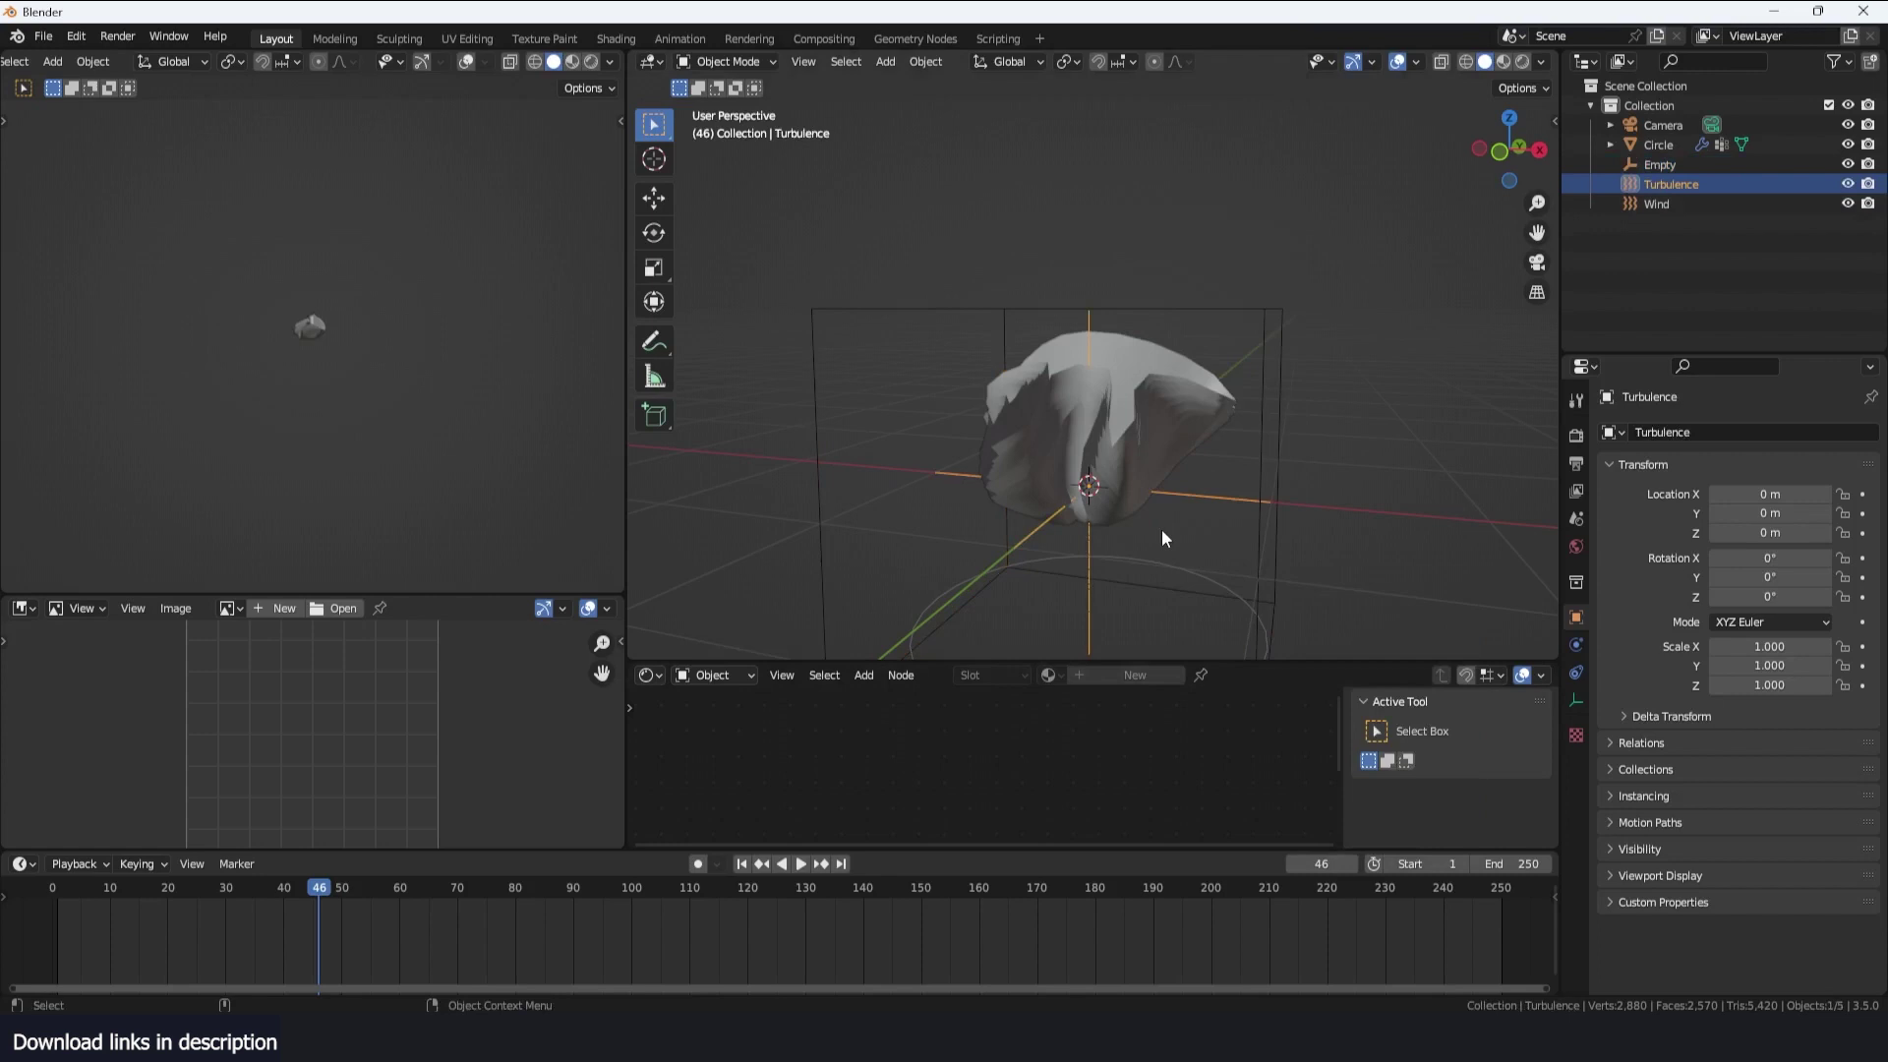
pyautogui.press('g')
pyautogui.click(1349, 530)
# Set the turbulence field's strength to 500, noise amount to 9.3 and size to 0.5
pyautogui.click(1576, 672)
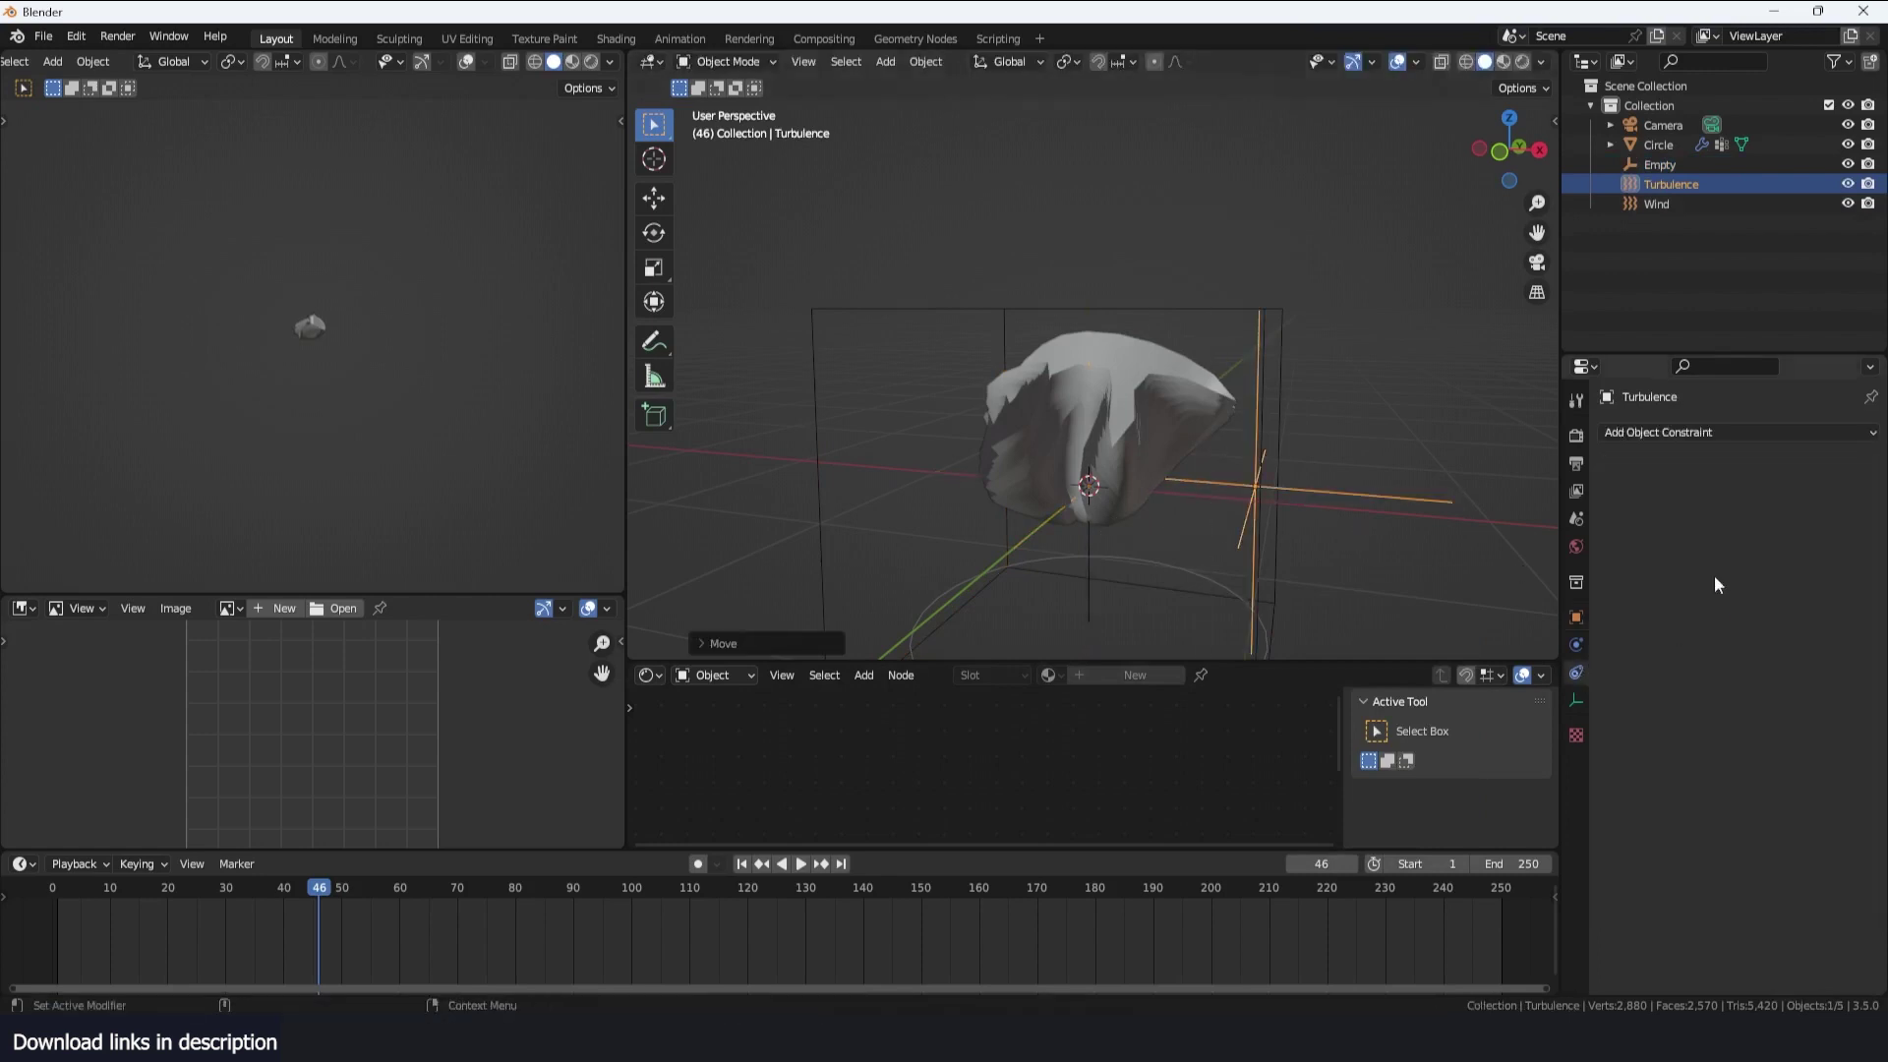
pyautogui.click(1576, 645)
pyautogui.doubleClick(1802, 583)
pyautogui.write('50')
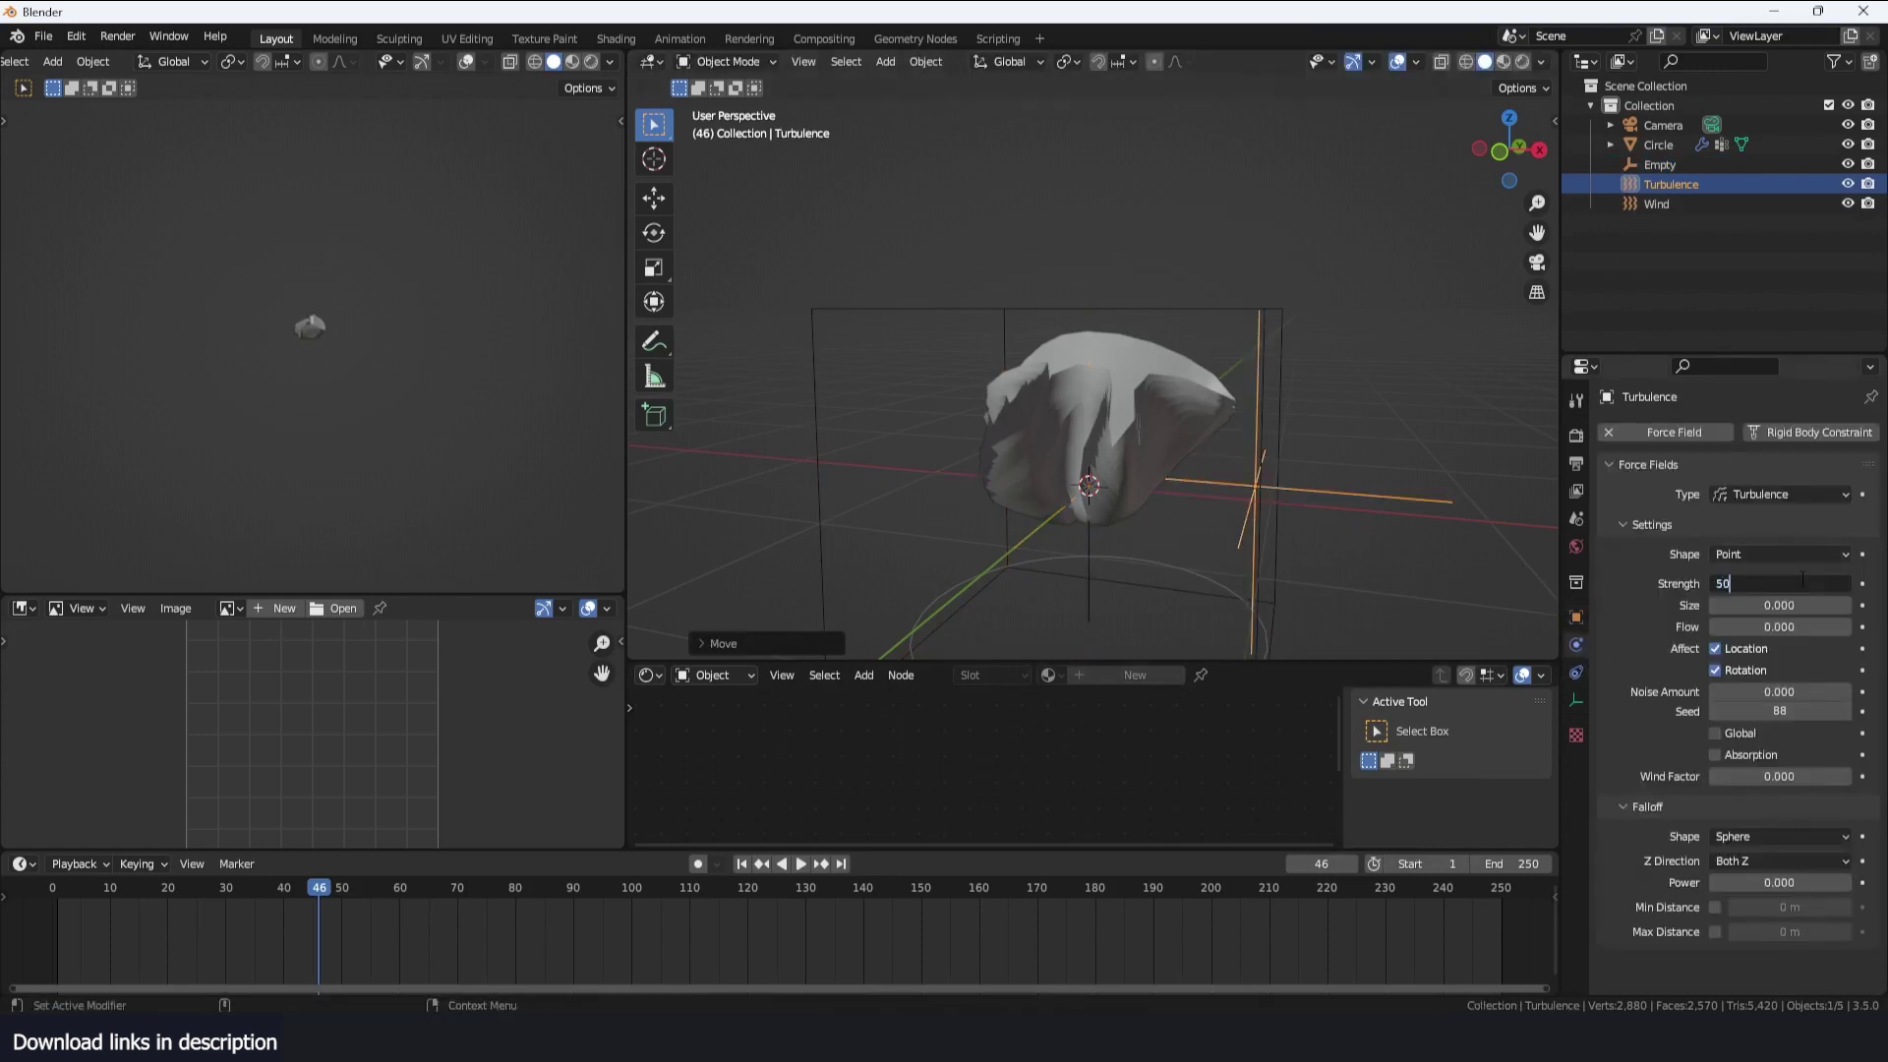
pyautogui.write('0')
pyautogui.press('Return')
pyautogui.moveTo(1779, 691); pyautogui.dragTo(1804, 691)
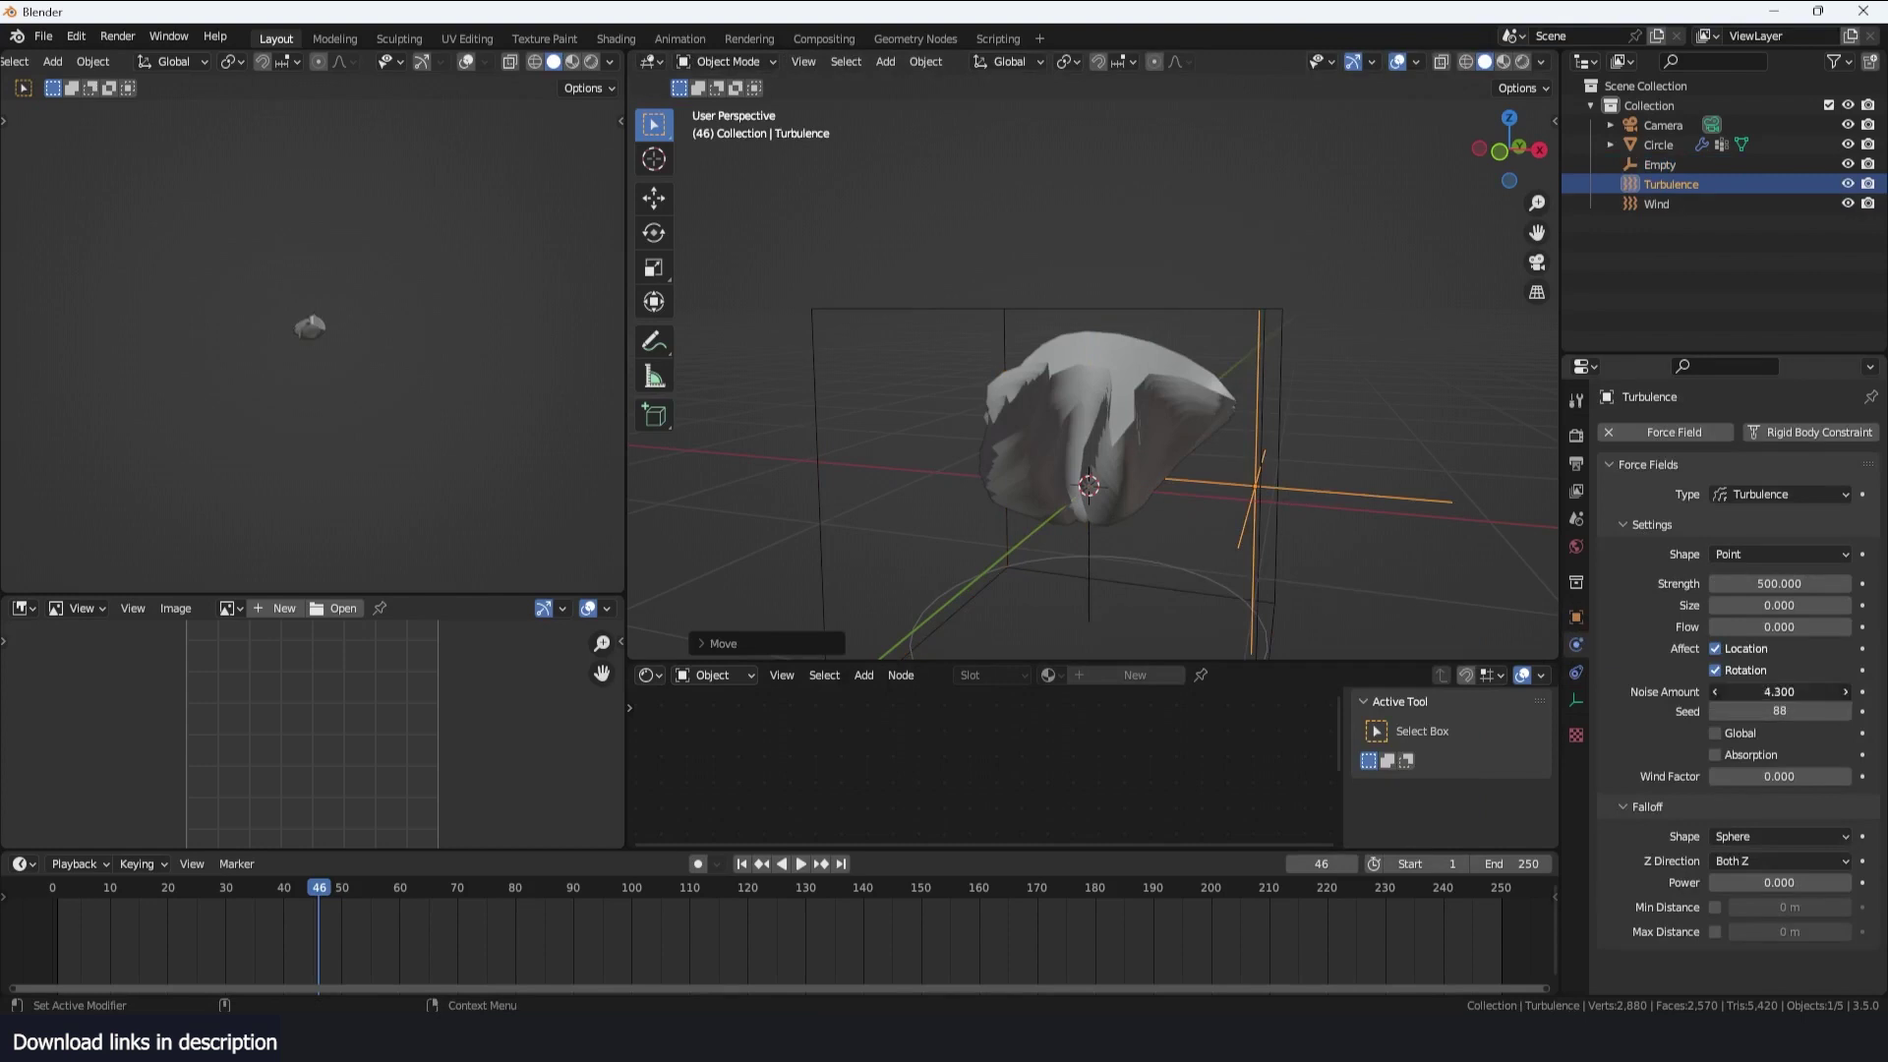
pyautogui.doubleClick(1779, 606)
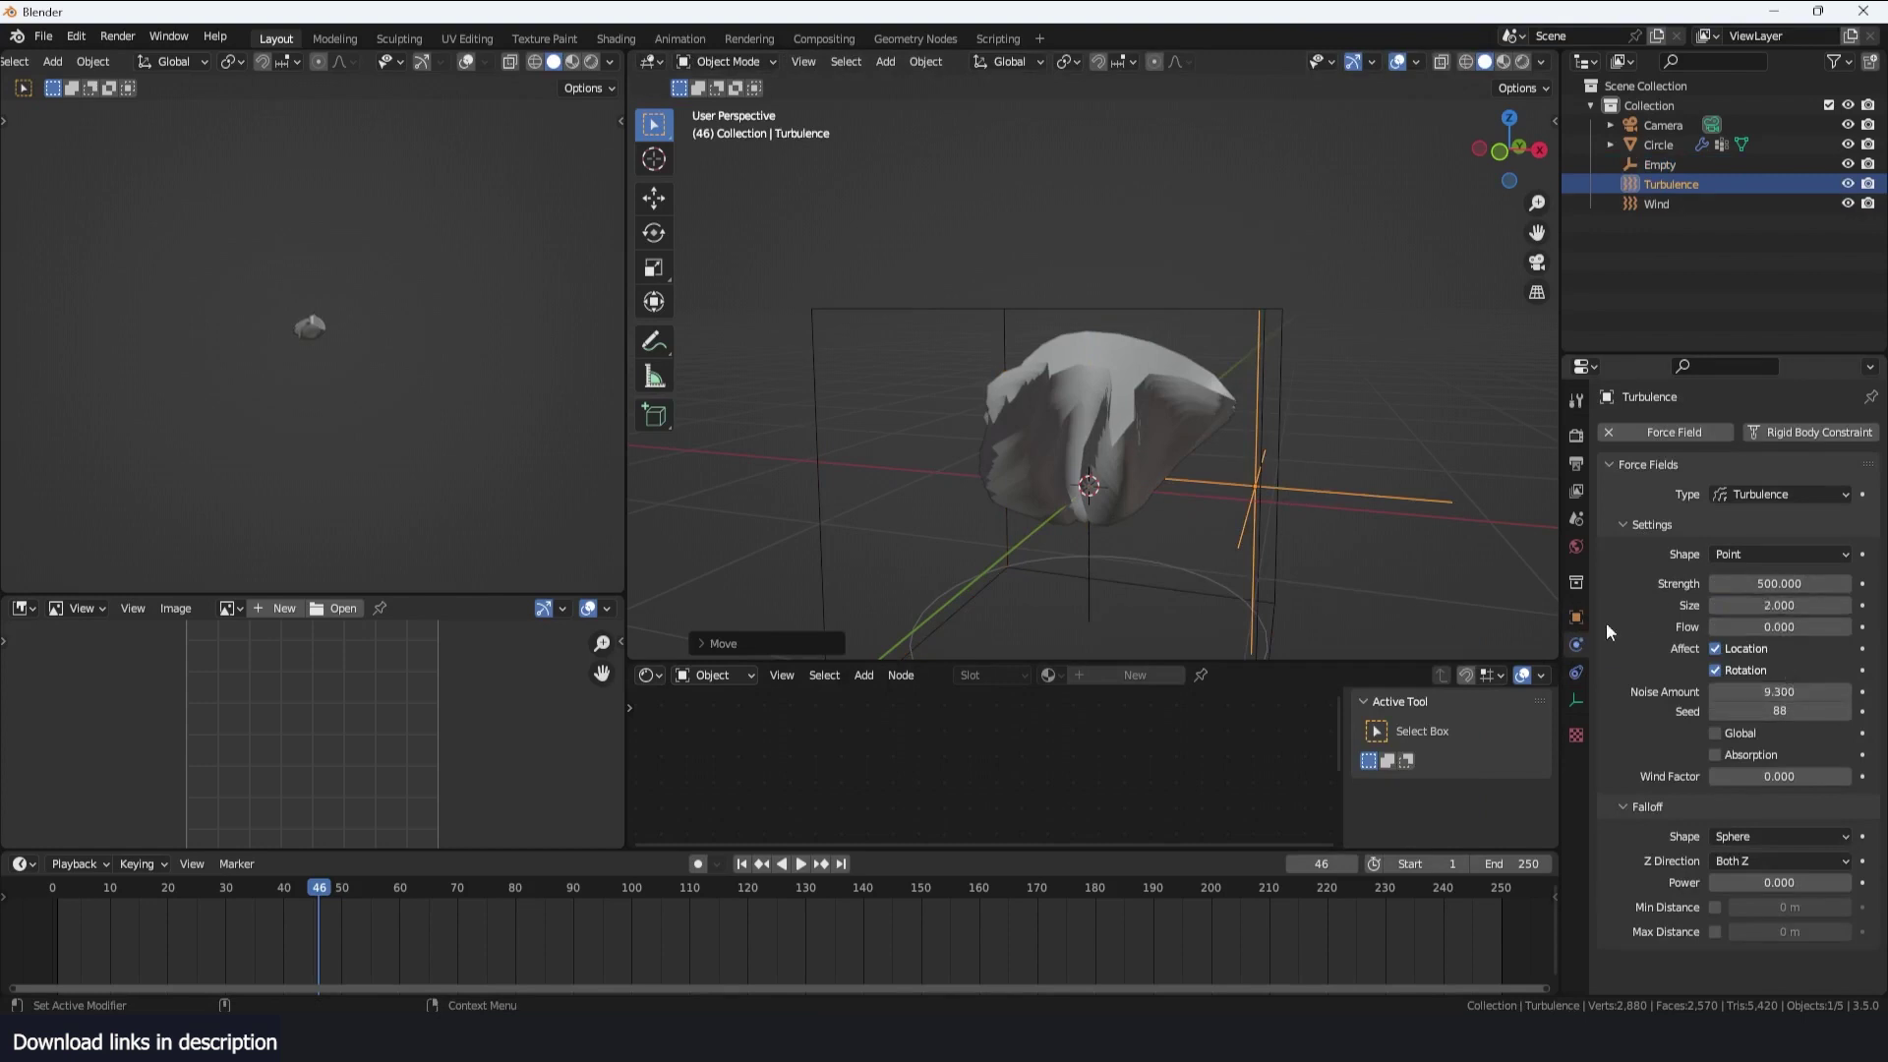
pyautogui.doubleClick(1786, 606)
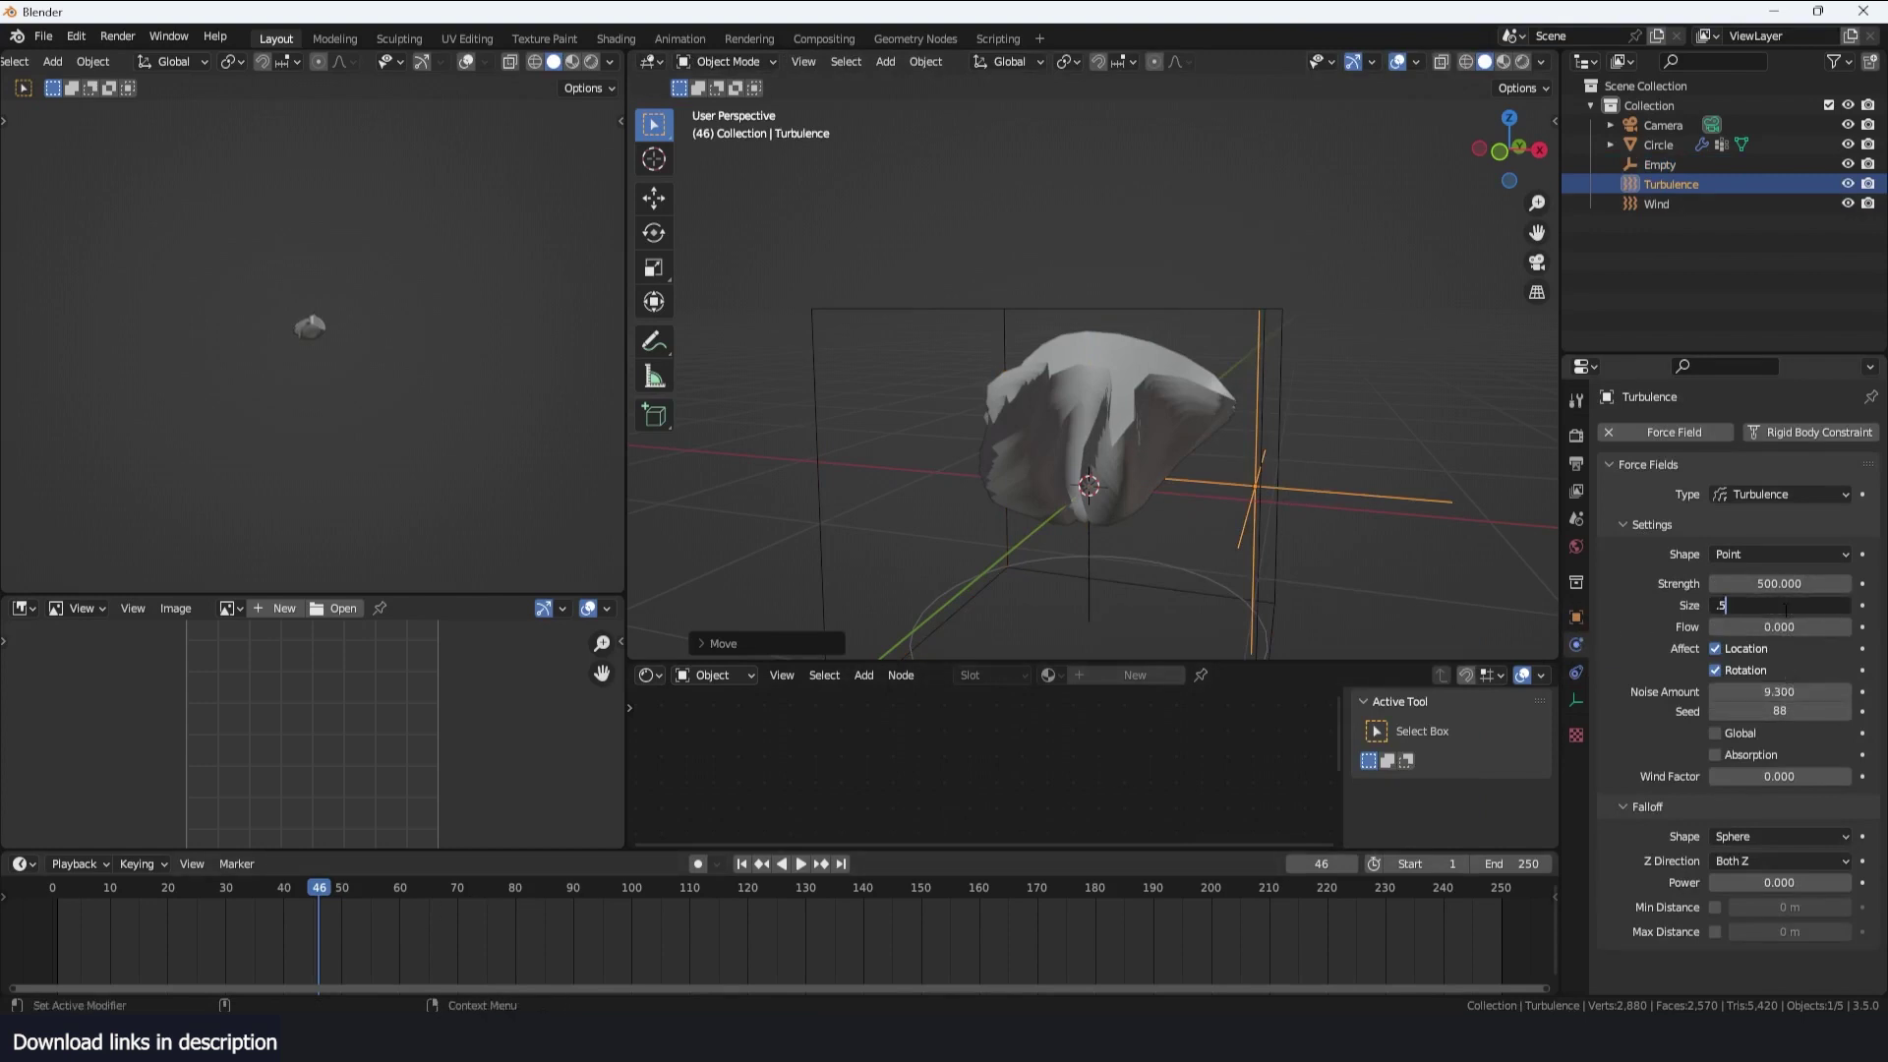
pyautogui.press('Return')
# Replay the simulation from the start to check the turbulence's effect on the cloth
pyautogui.hotkey('shift', 'Left')
pyautogui.press('space')
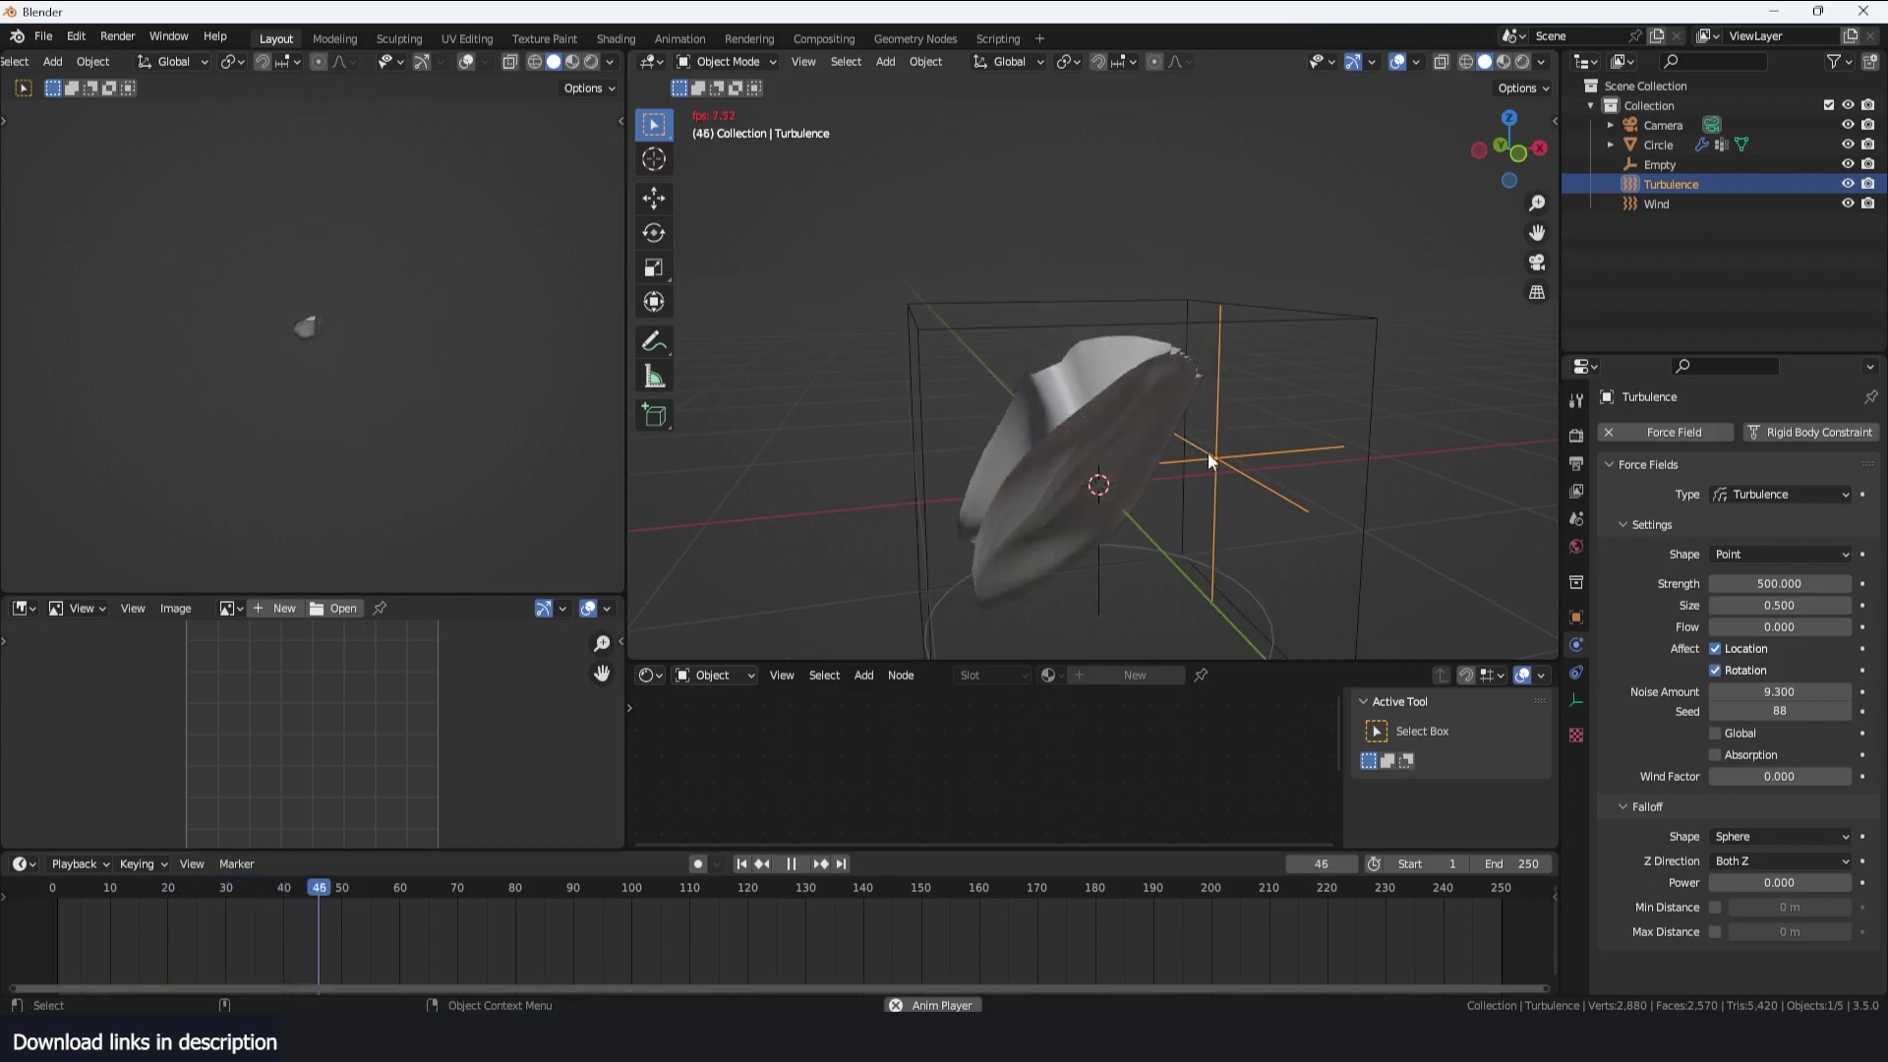
pyautogui.press('space')
# Try a turbulence strength of 10000 and replay the simulation from the start
pyautogui.click(1791, 584)
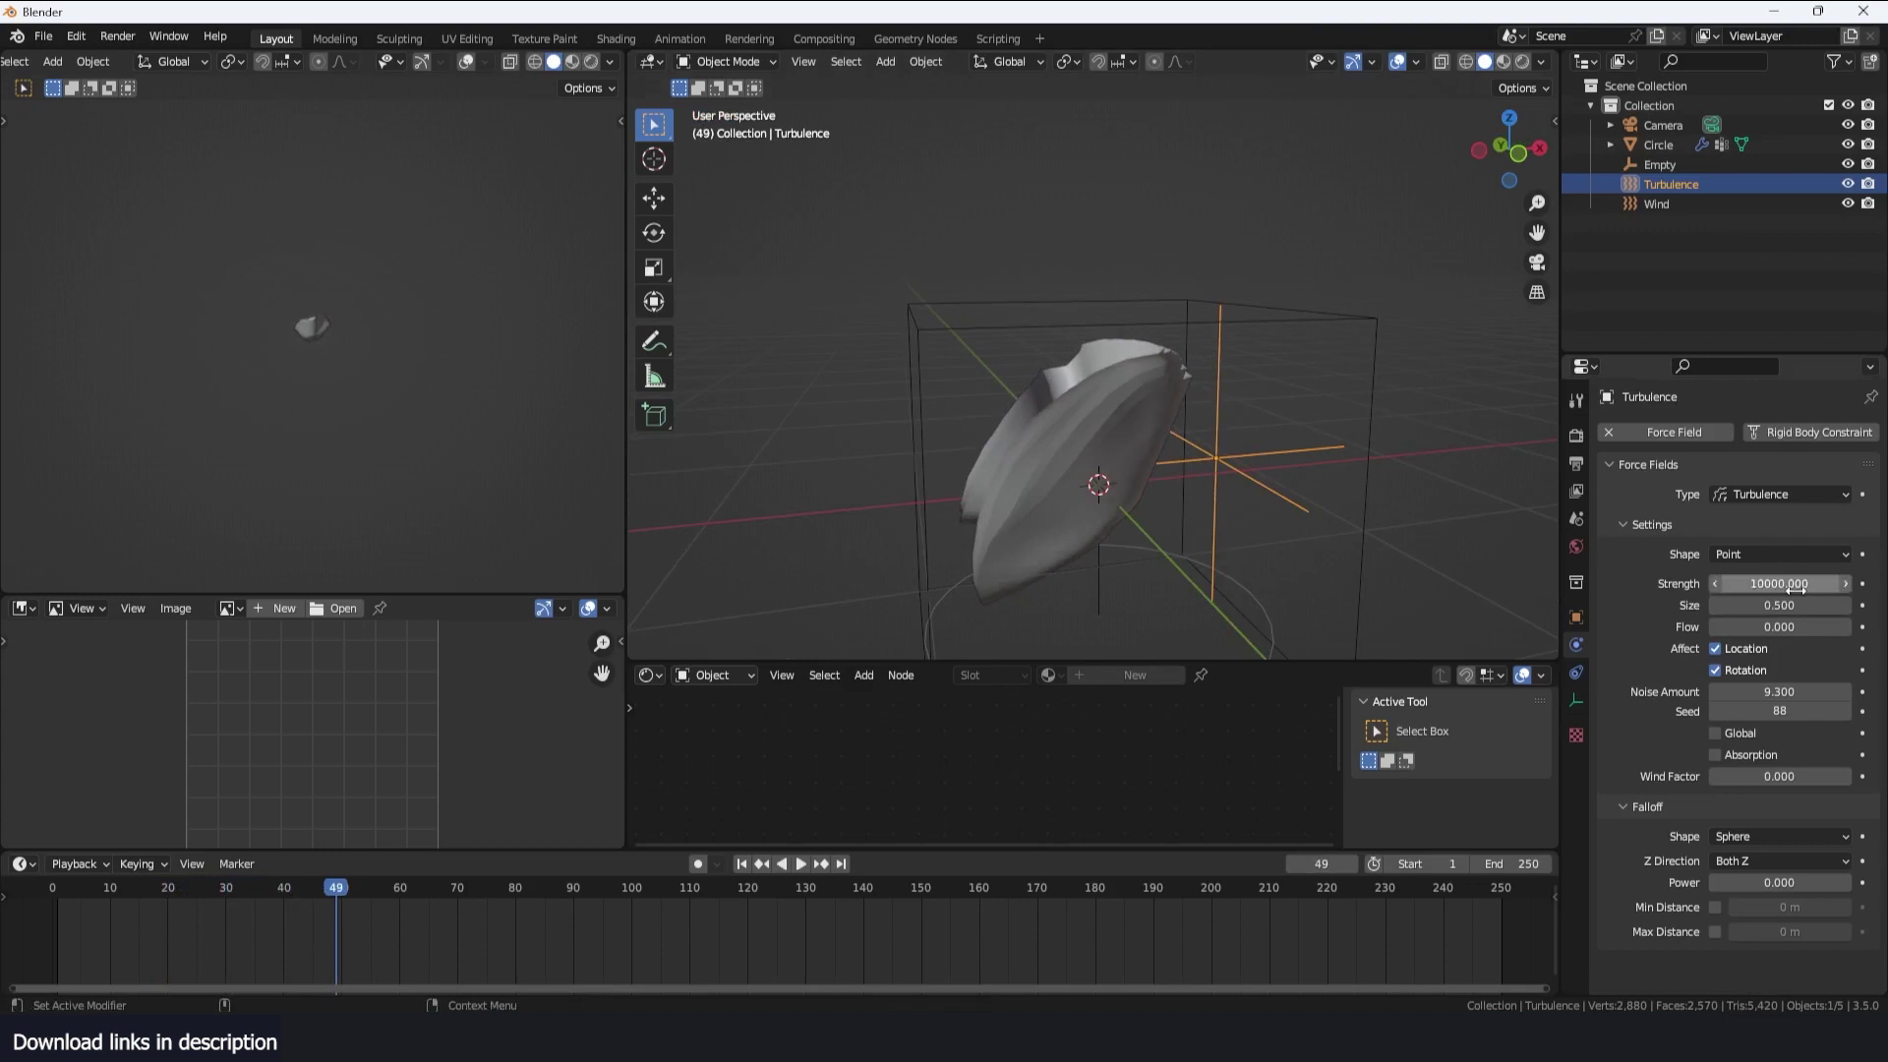
pyautogui.hotkey('shift', 'Left')
pyautogui.press('space')
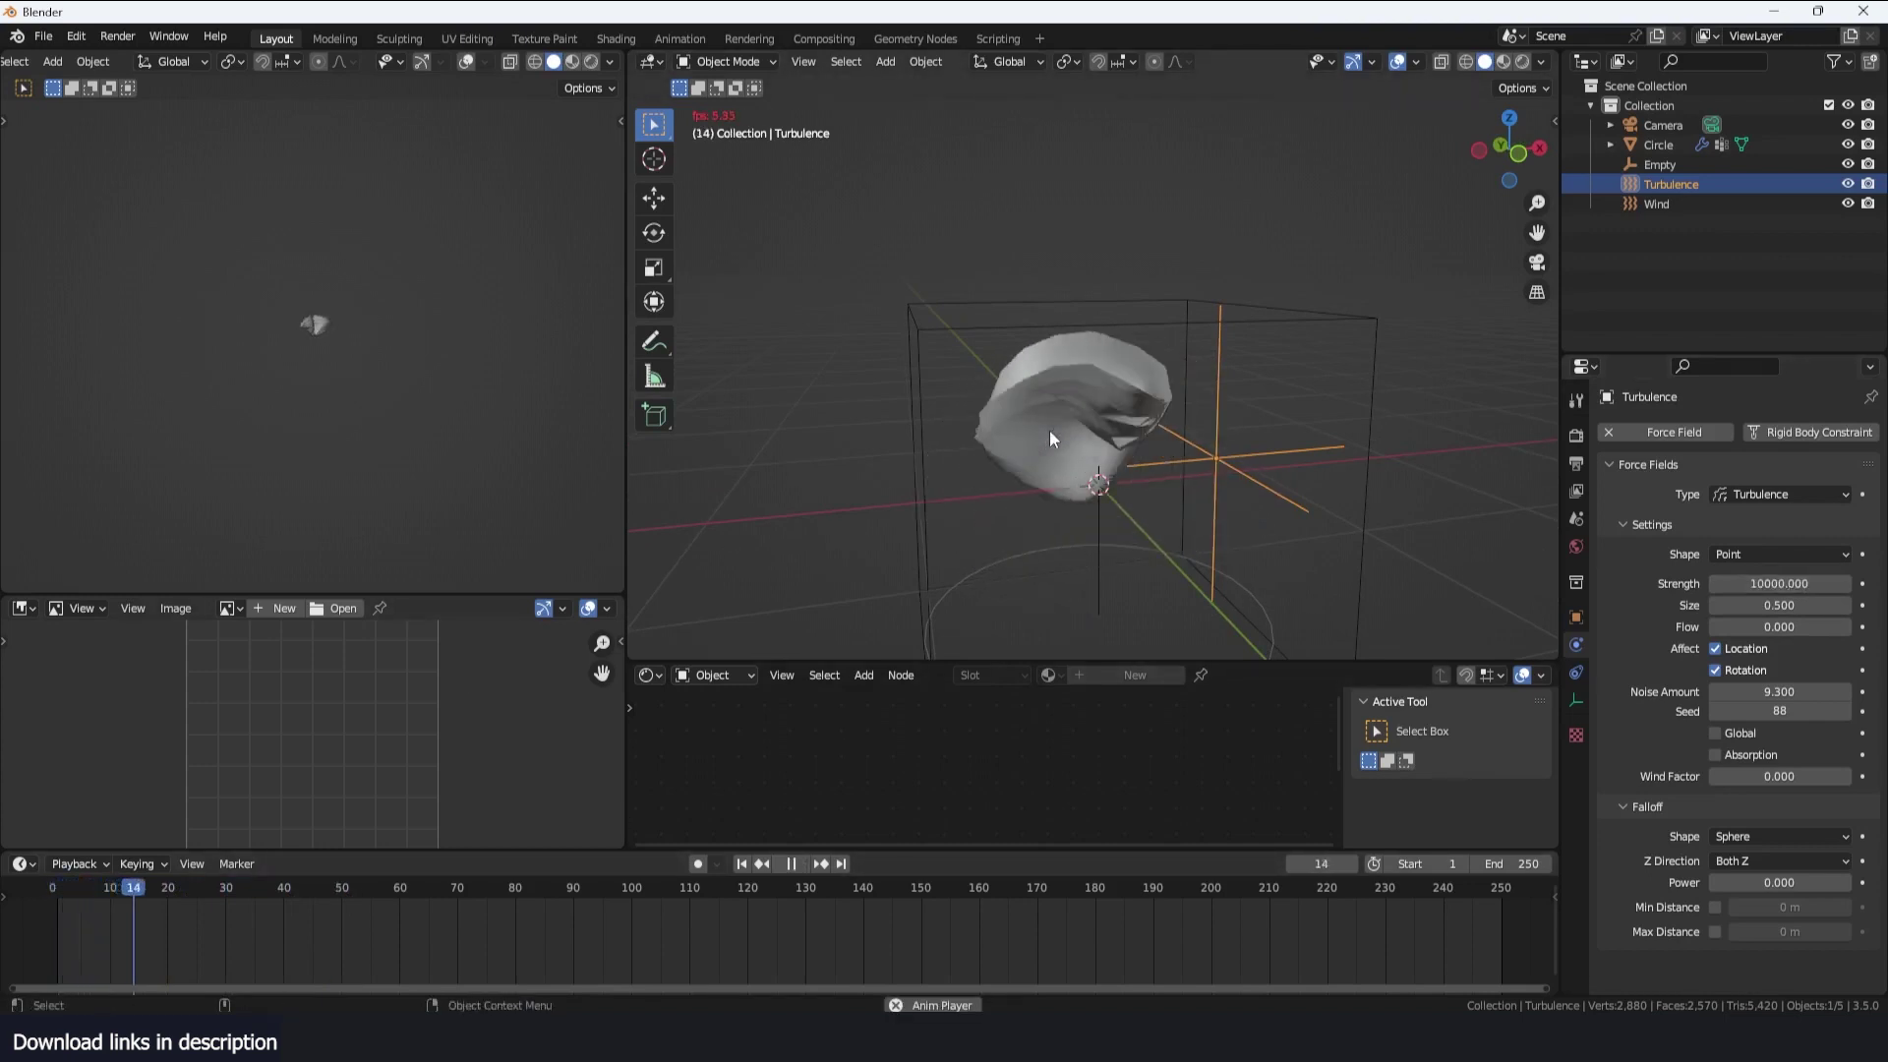
pyautogui.press('Escape')
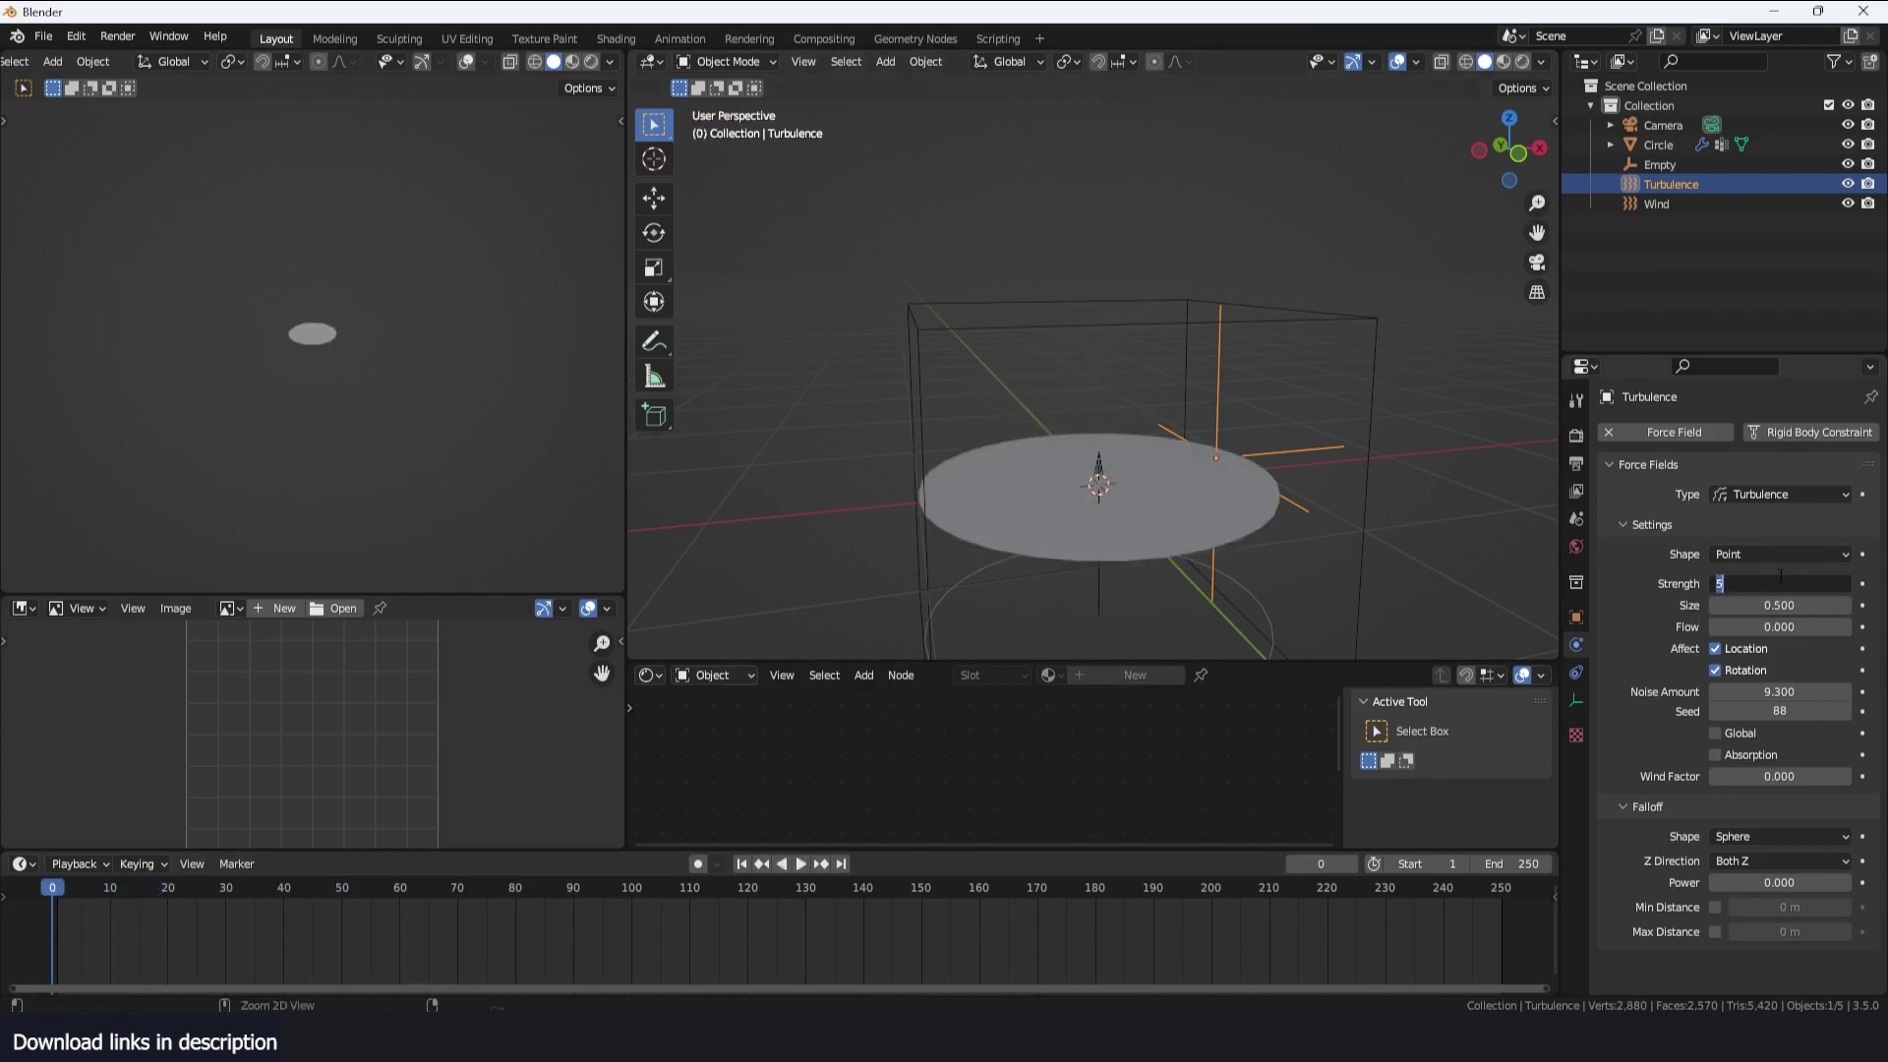
# Try a turbulence strength of 2000 and play the simulation
pyautogui.press('Return')
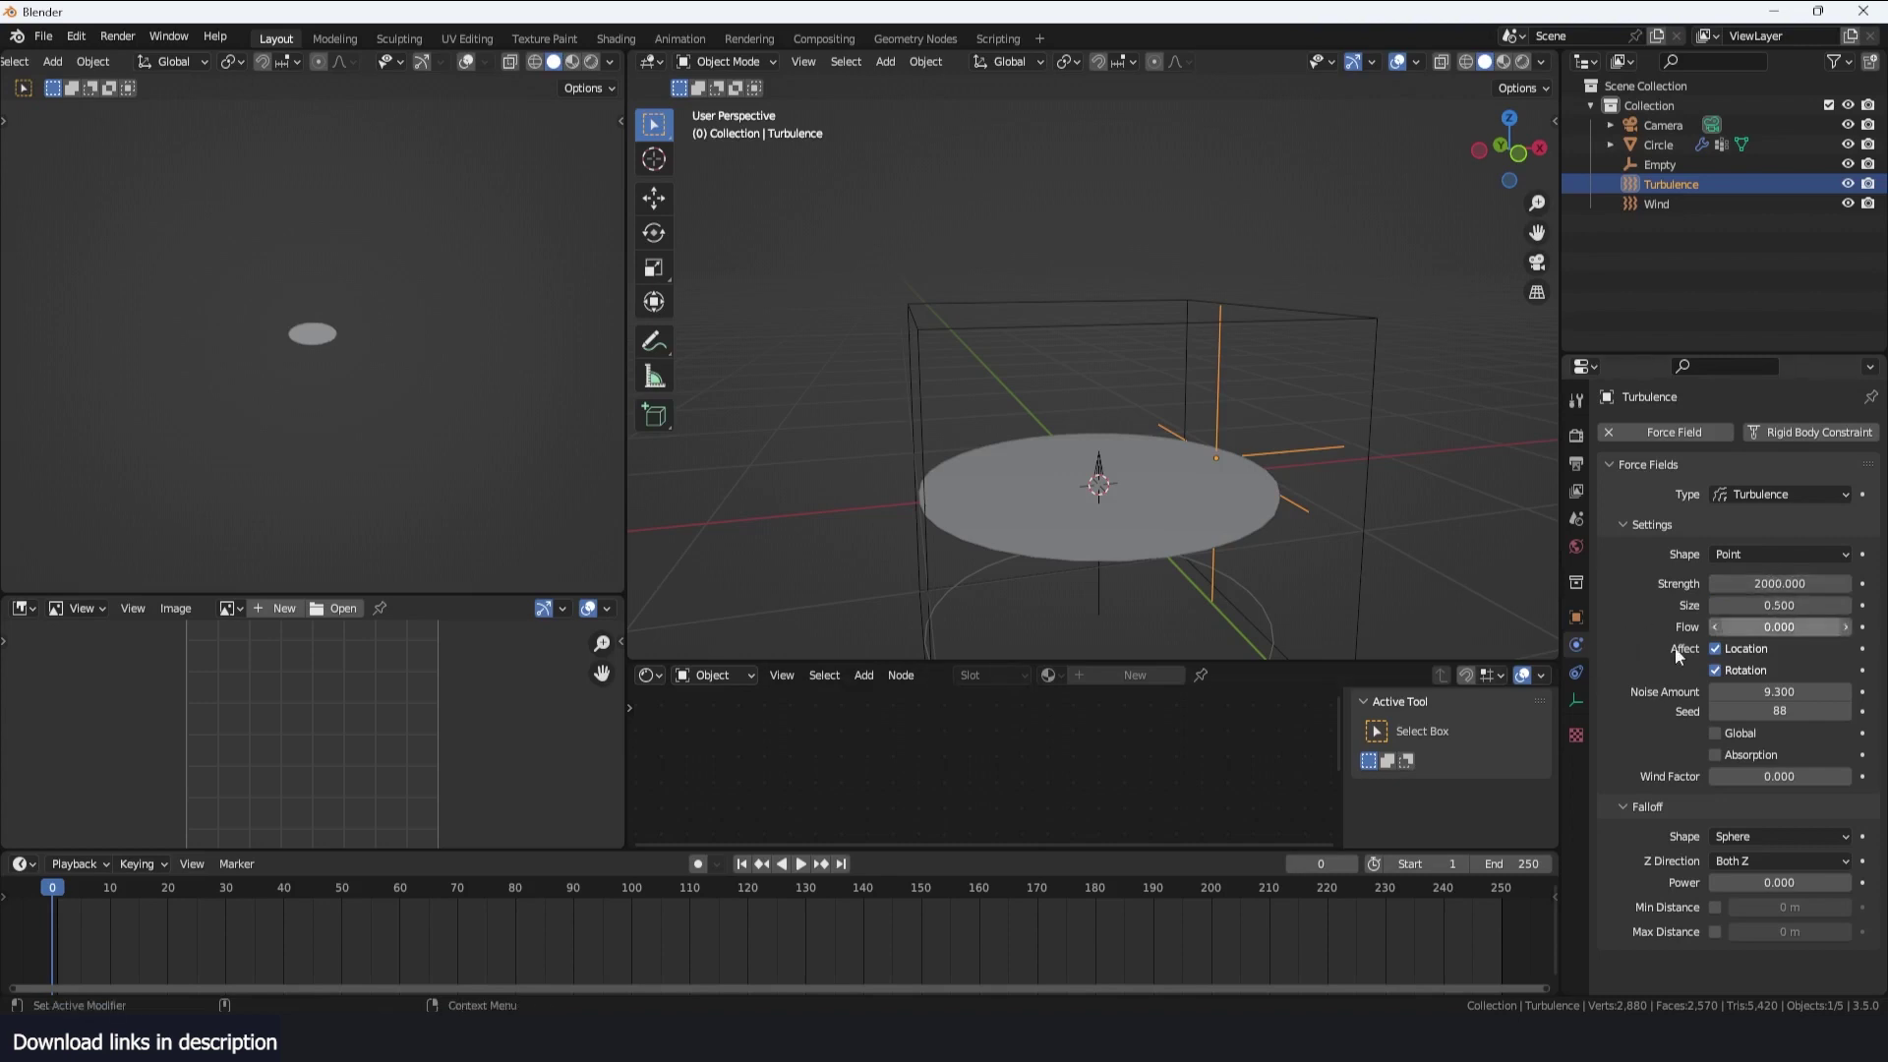
pyautogui.press('space')
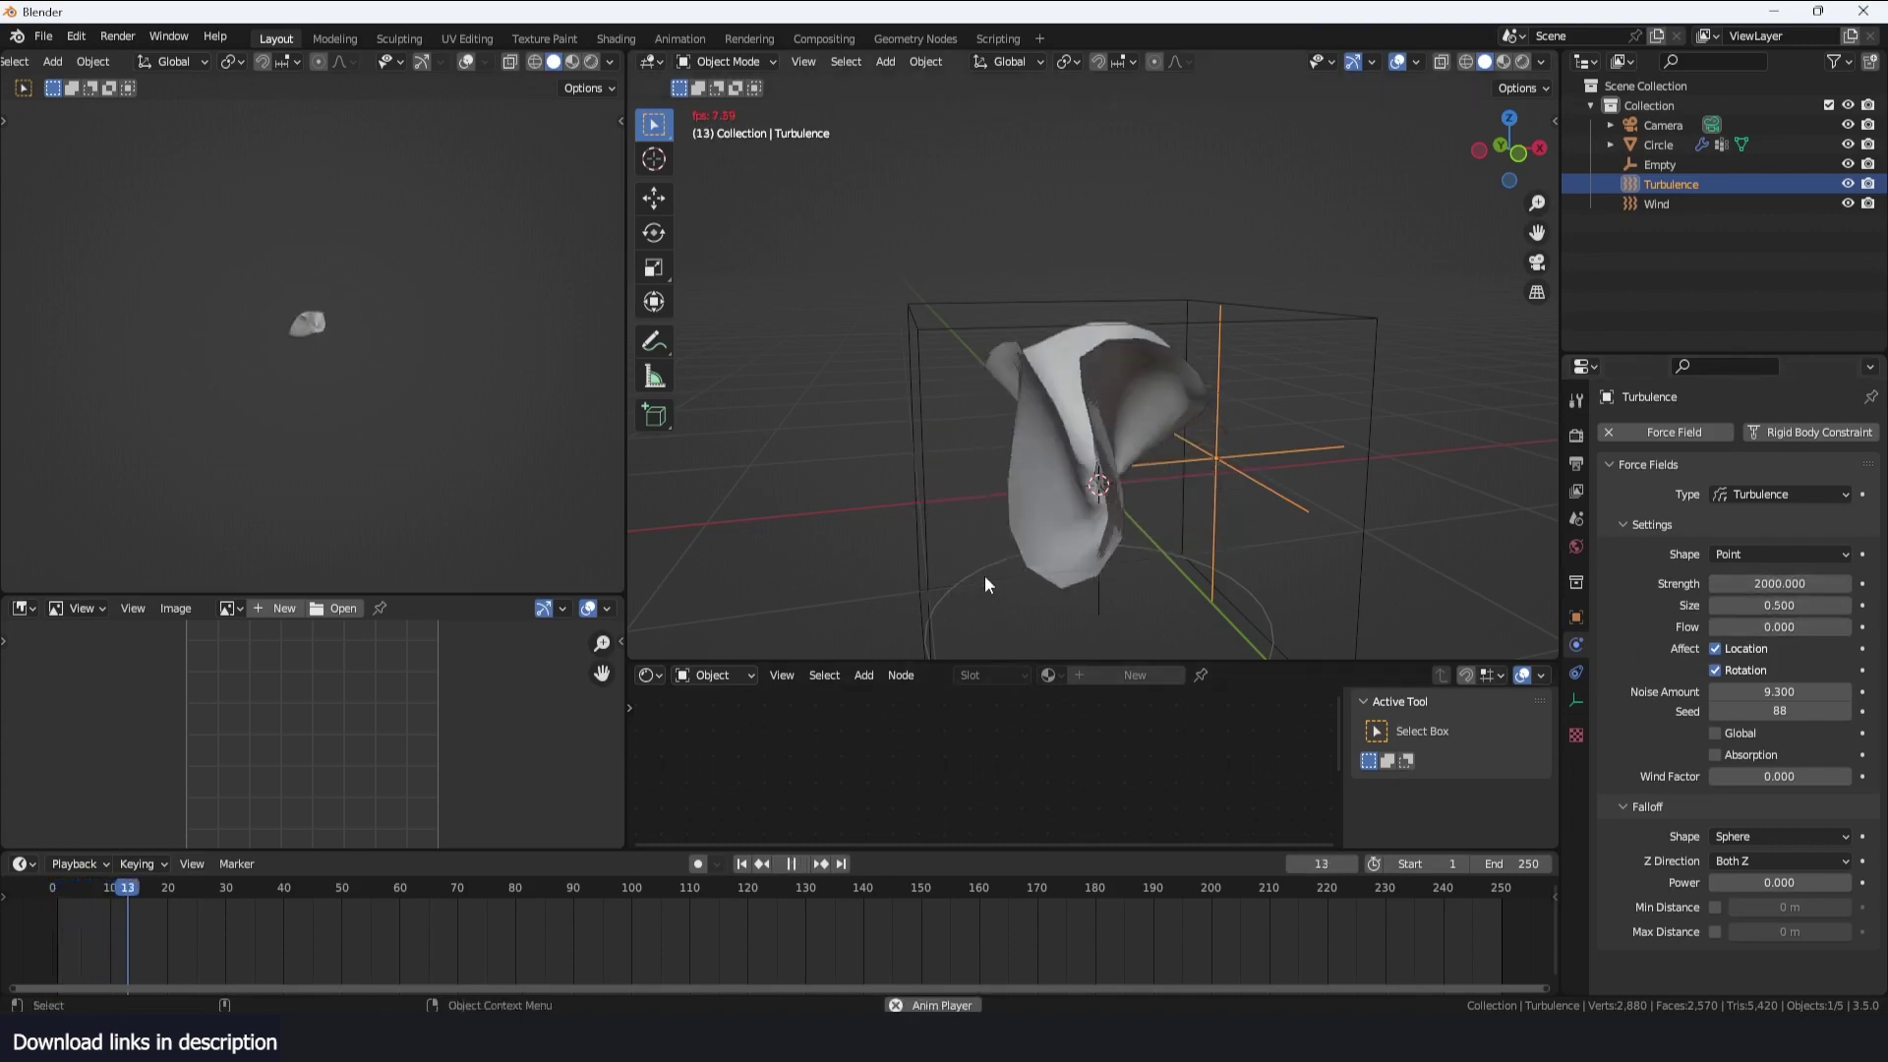
pyautogui.press('Escape')
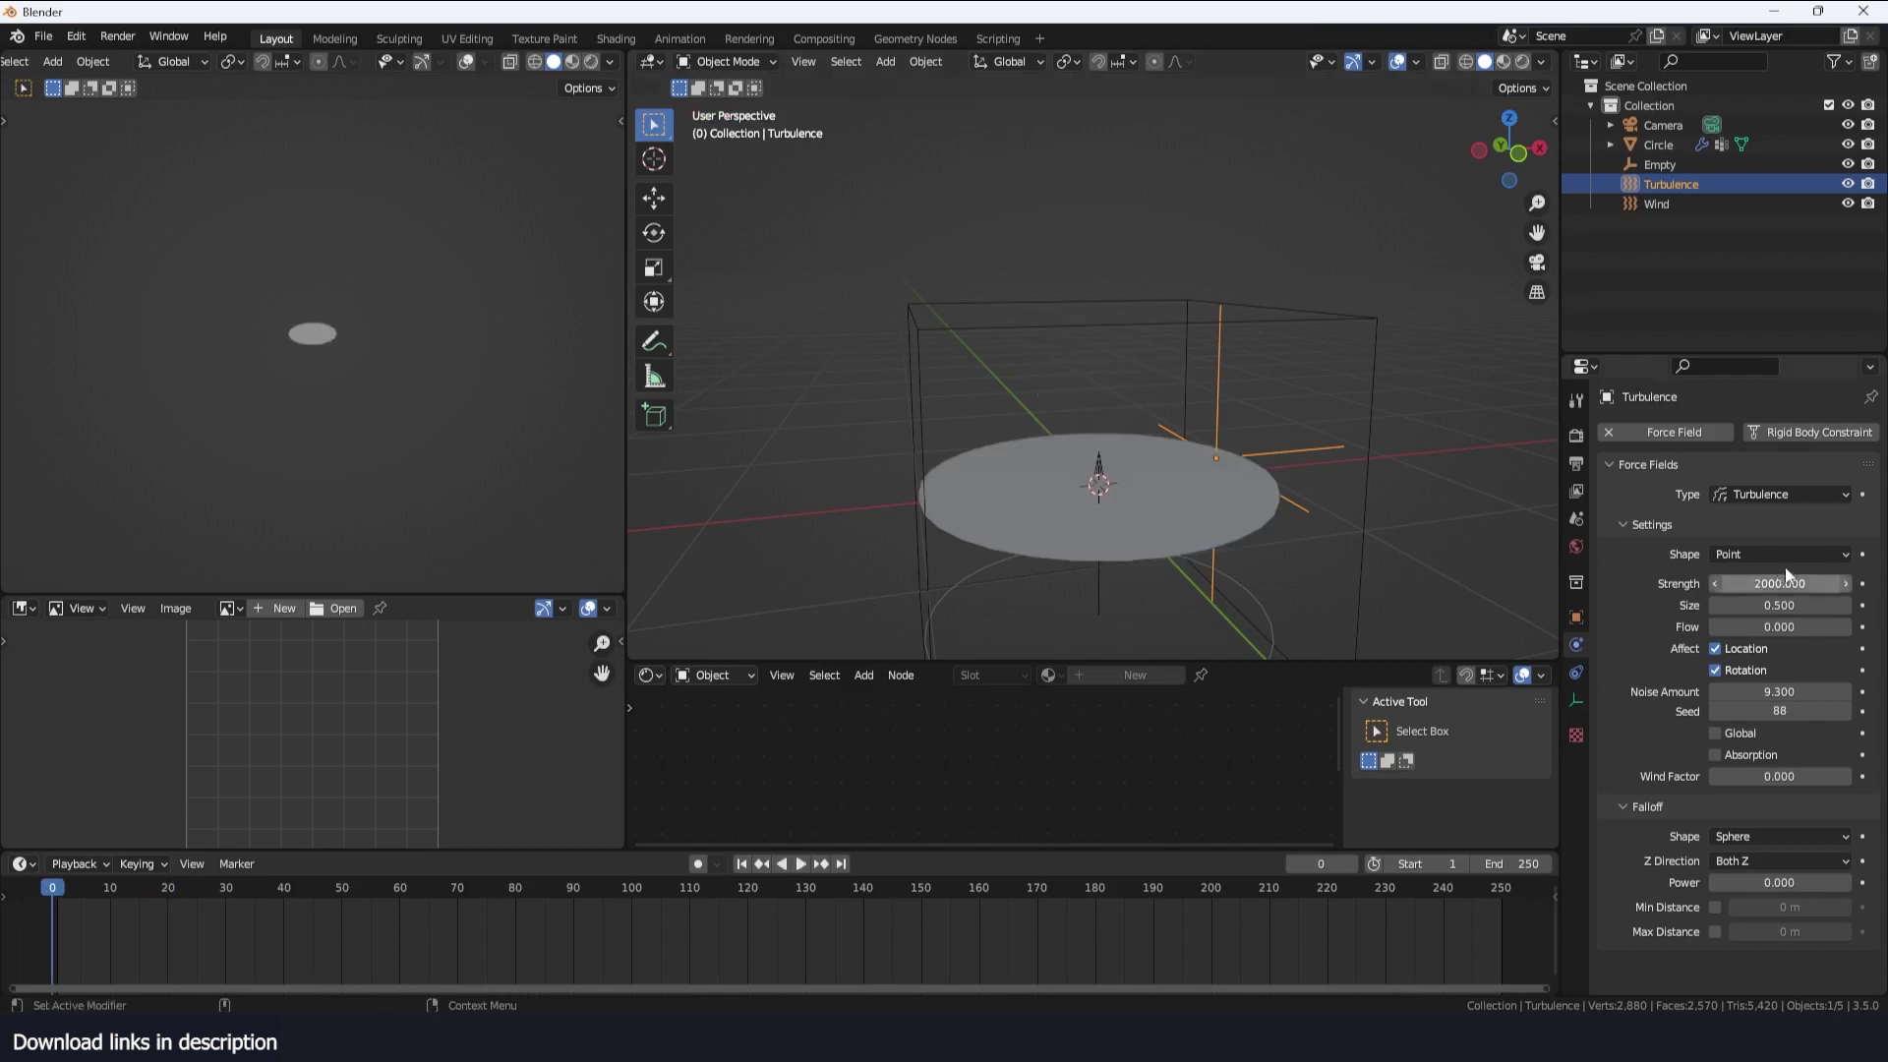
# Set the turbulence strength to 500 and replay the simulation from frame 0
pyautogui.click(1785, 579)
pyautogui.write('500')
pyautogui.press('Return')
pyautogui.press('space')
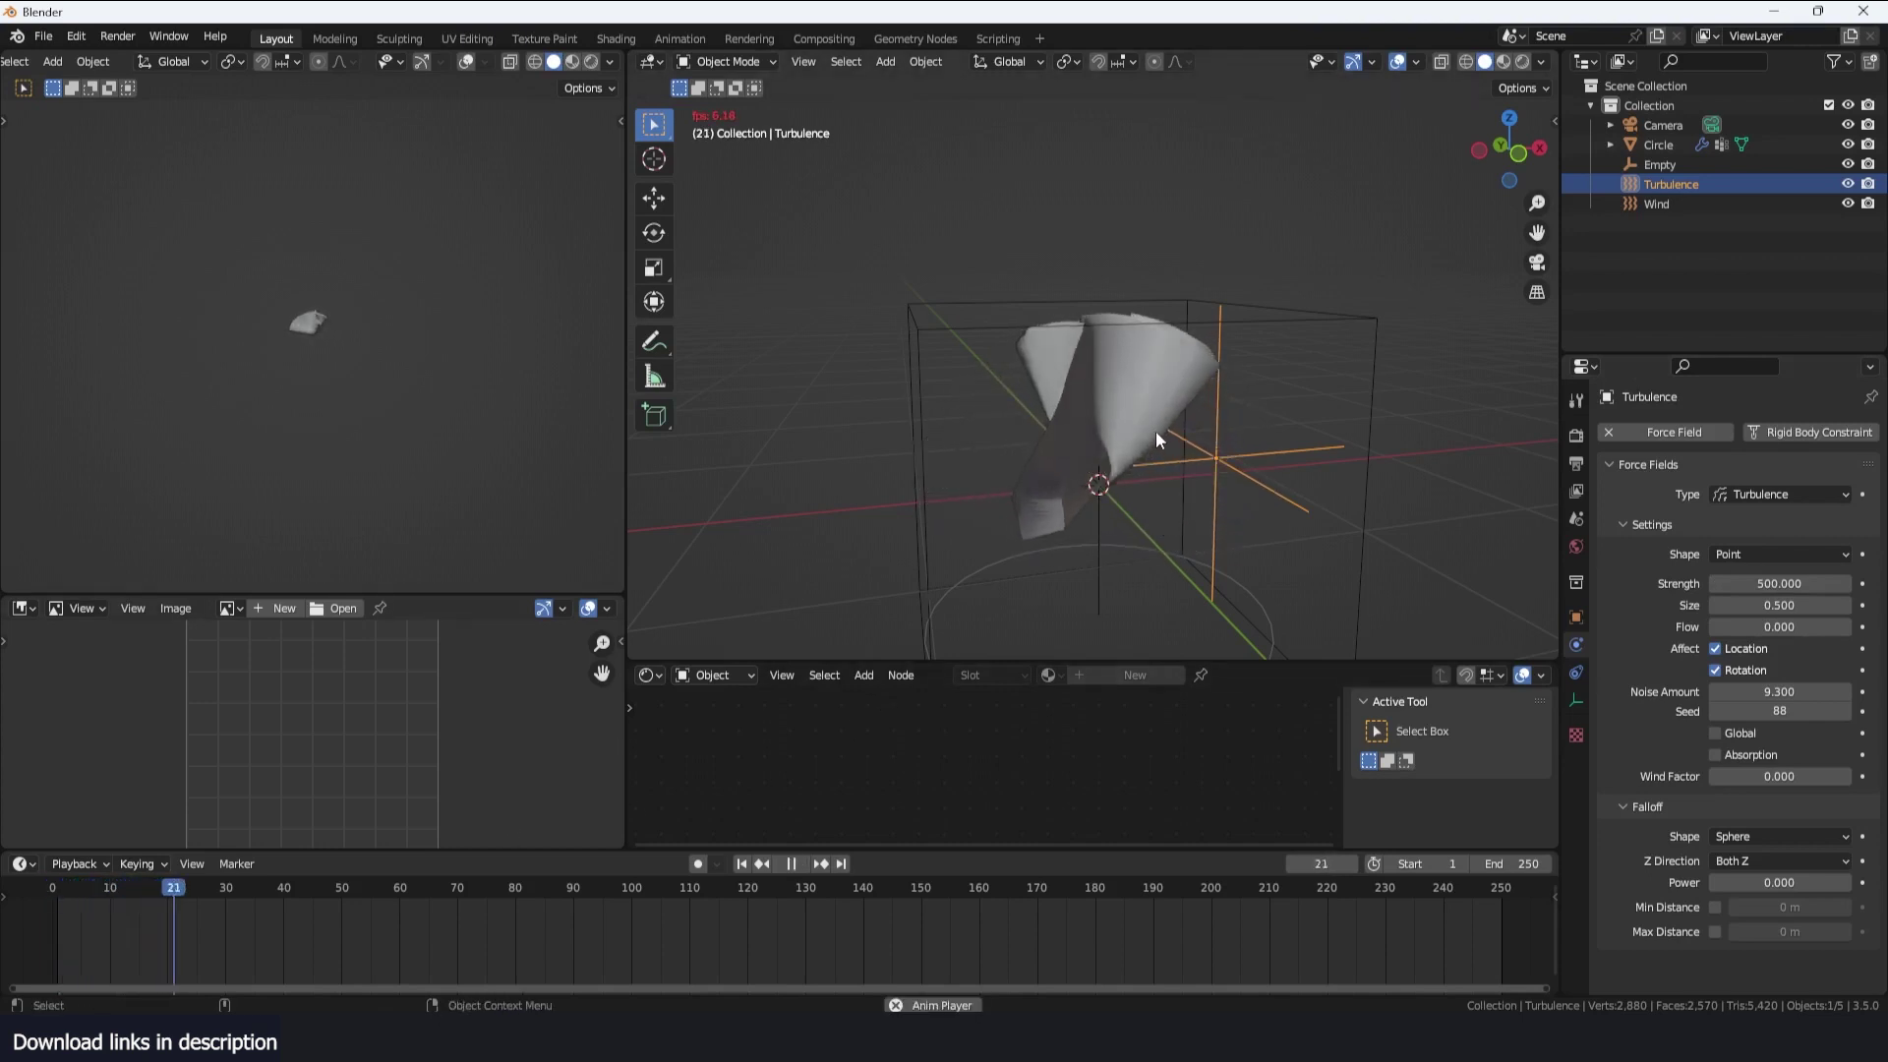
pyautogui.press('space')
pyautogui.moveTo(155, 899); pyautogui.dragTo(9, 922)
pyautogui.press('space')
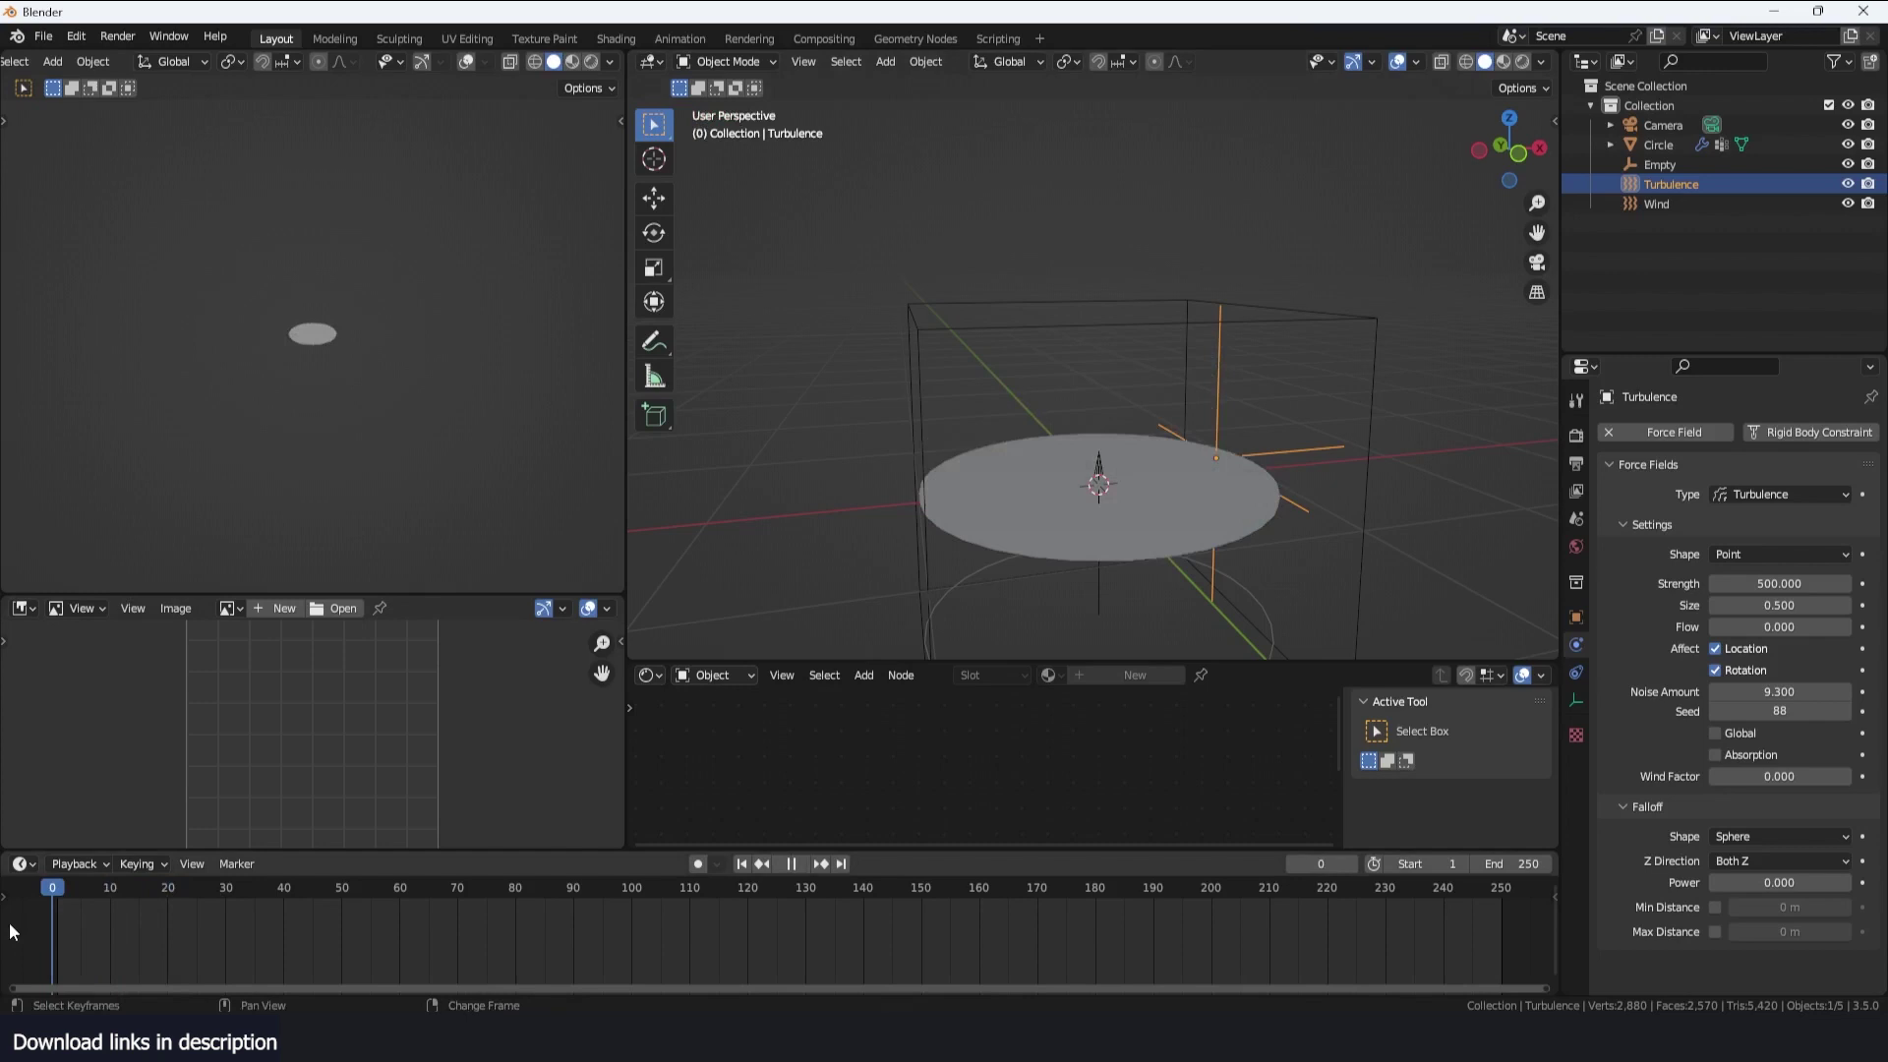
# Raise the cube empty along Z to space the circle copies further apart, and reselect the circle
pyautogui.moveTo(1090, 381); pyautogui.dragTo(1183, 281, button='middle')
pyautogui.click(1232, 252)
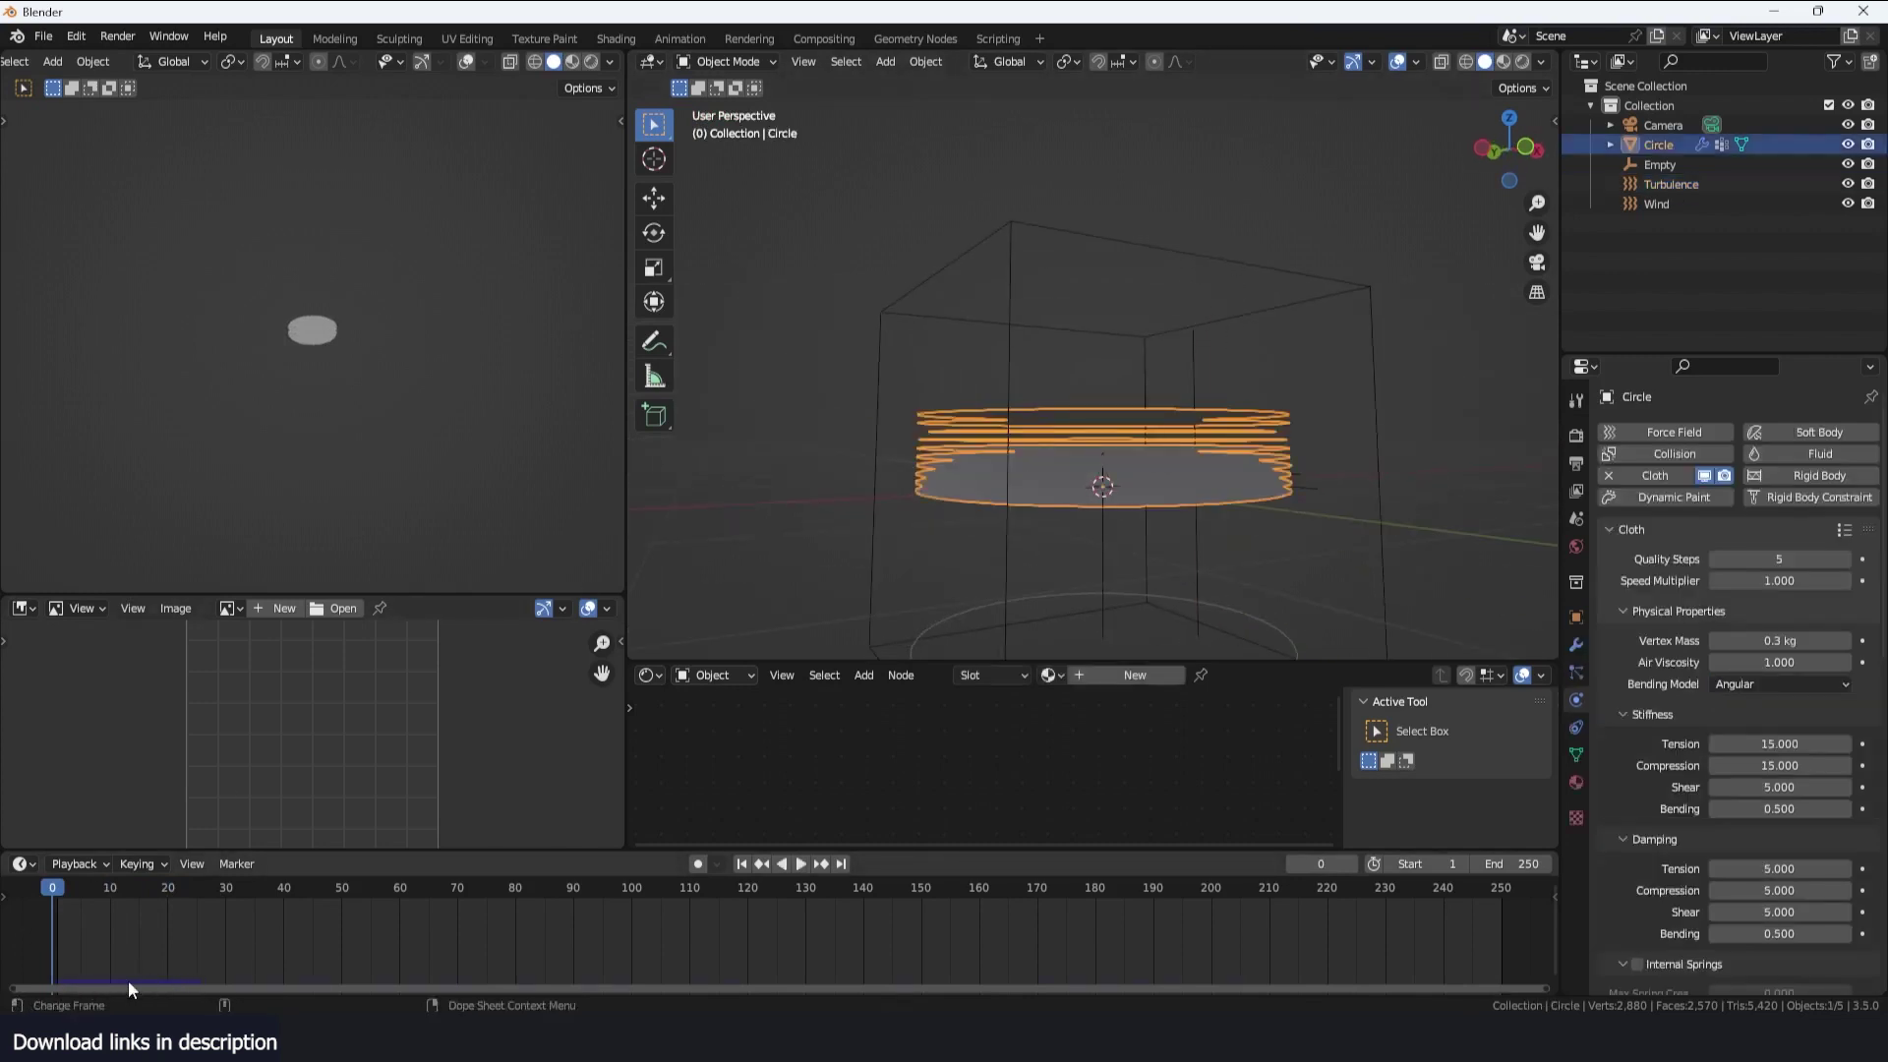
pyautogui.press('space')
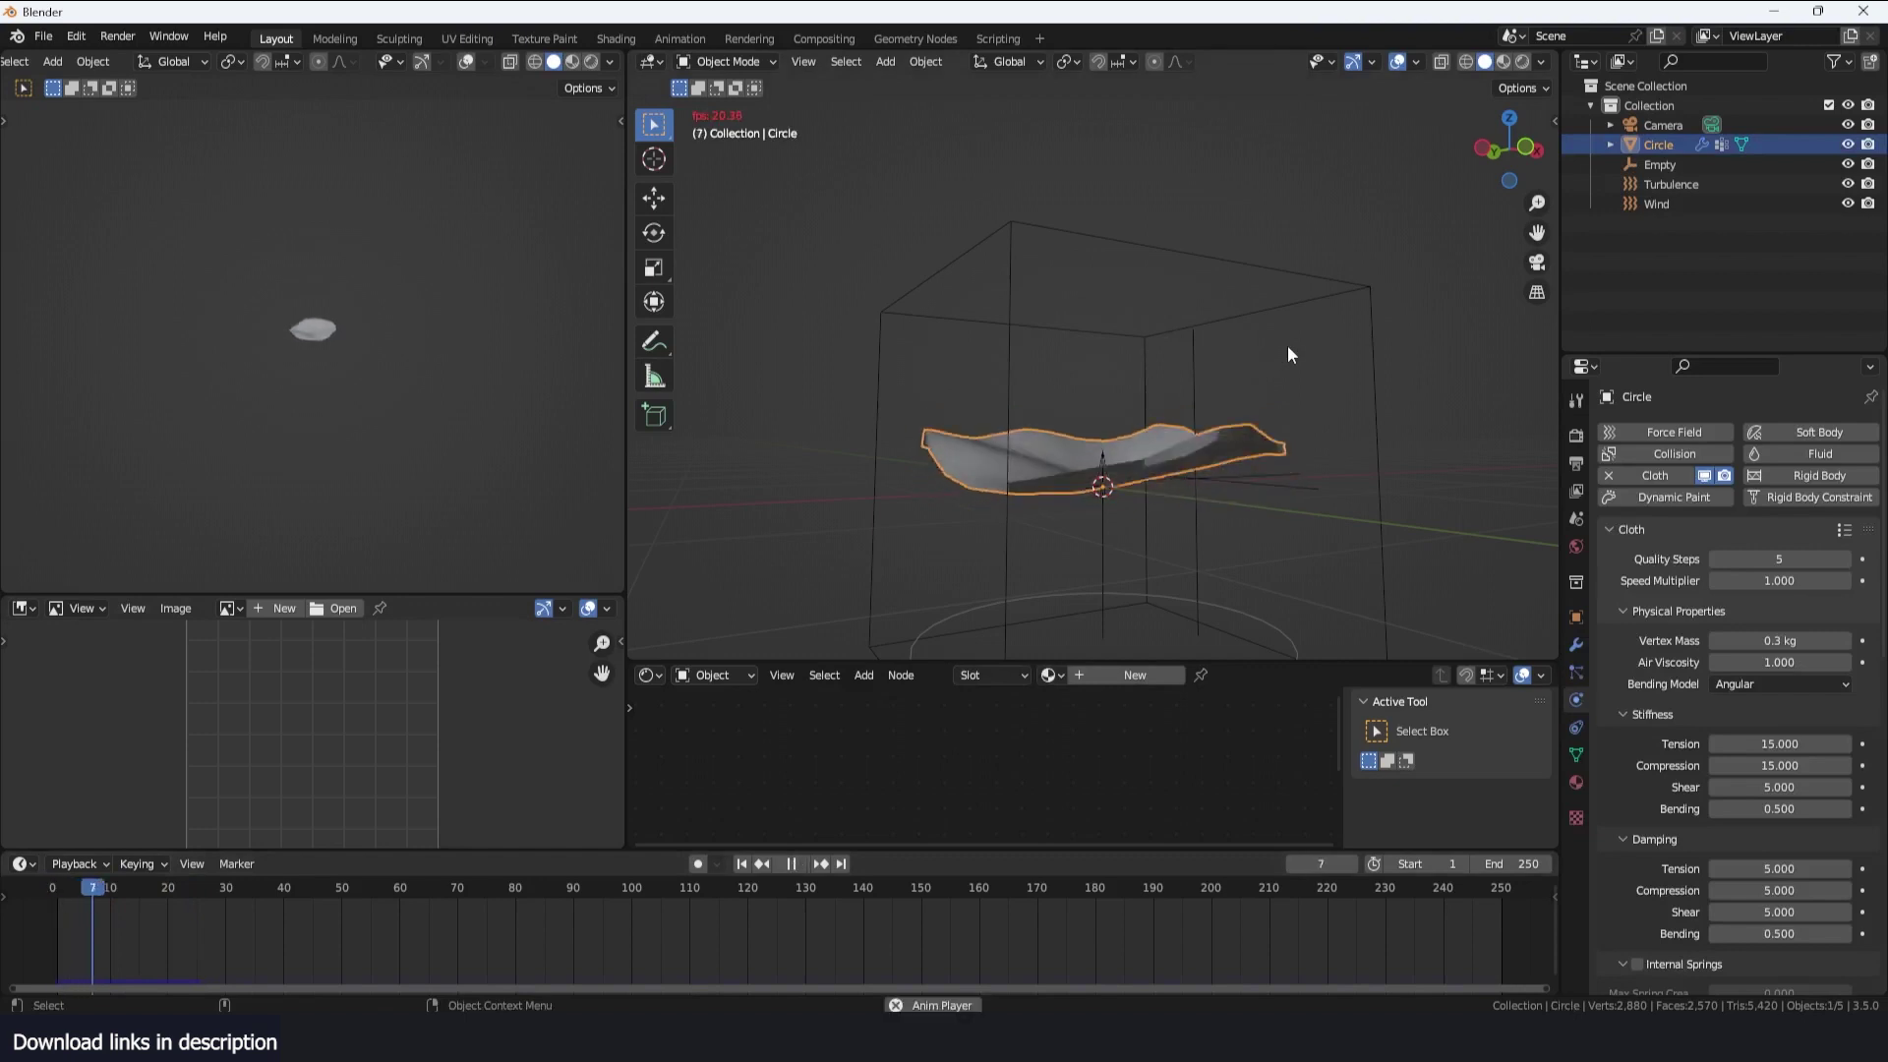
pyautogui.press('Escape')
pyautogui.click(1137, 253)
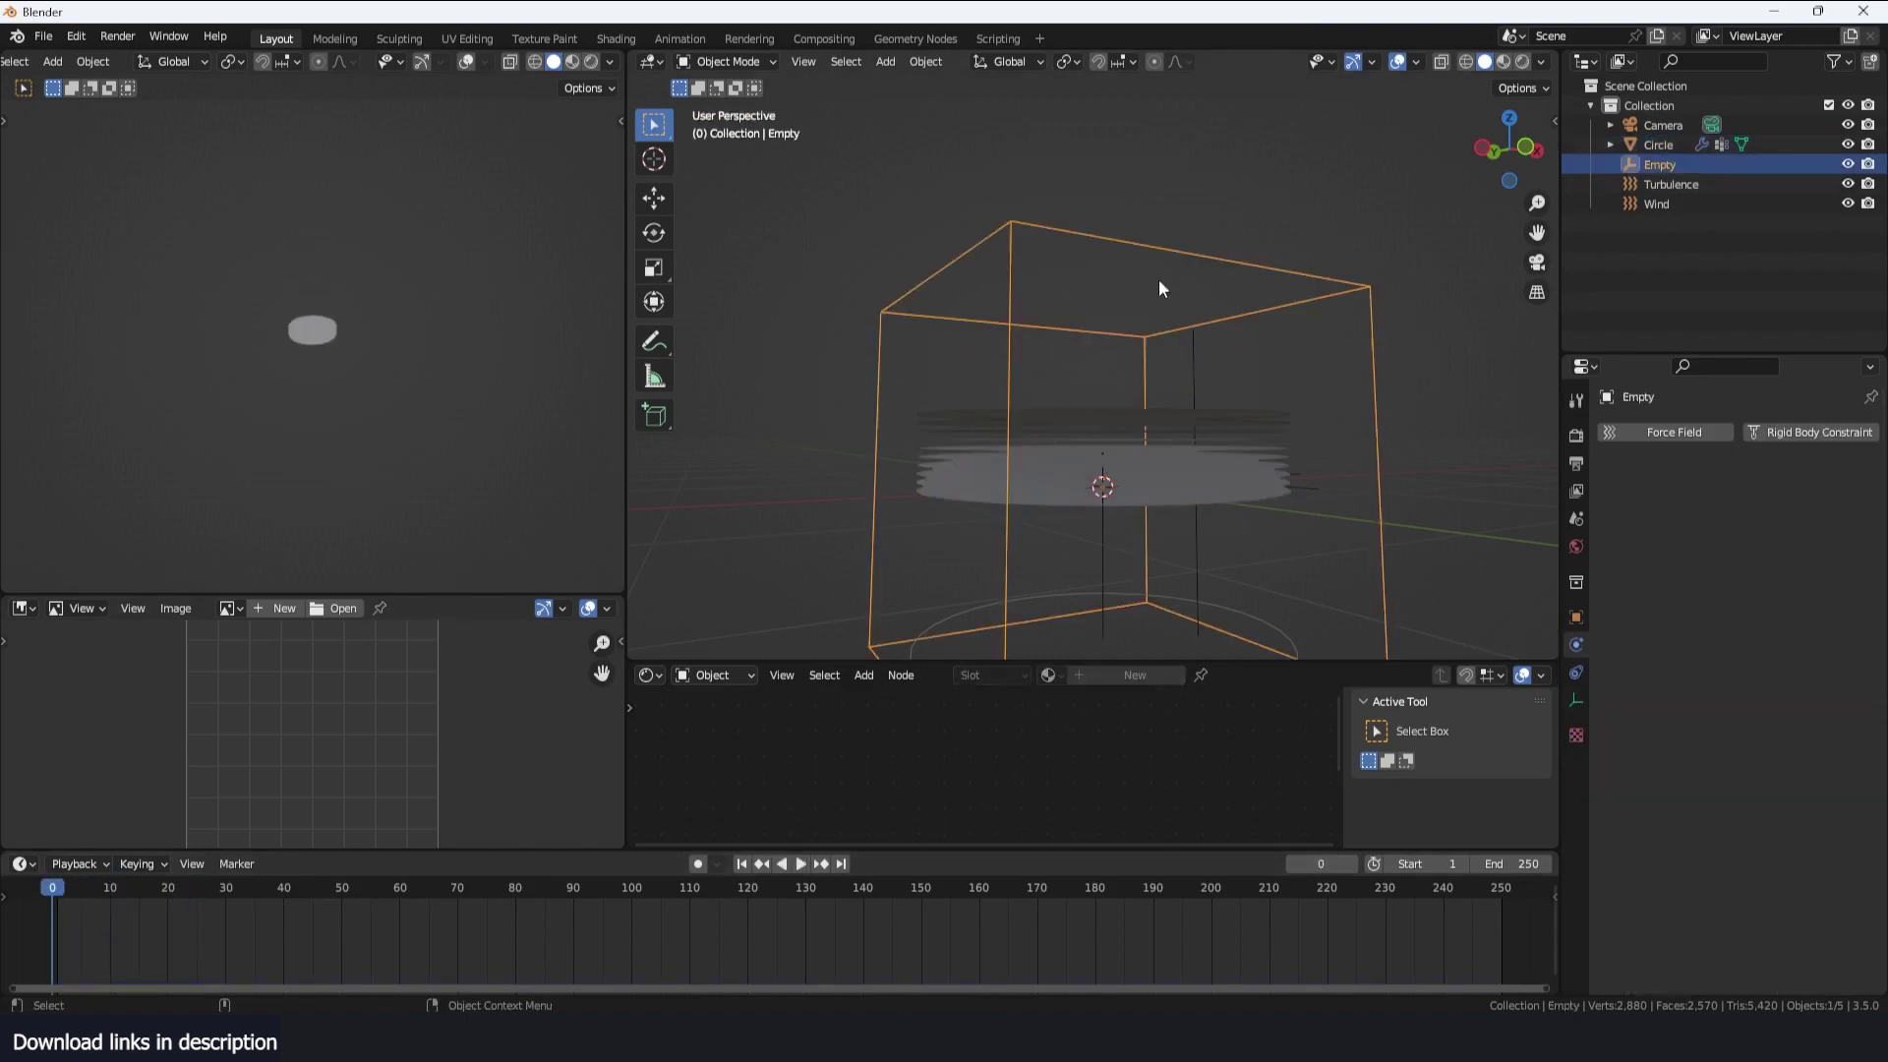
pyautogui.click(1034, 513)
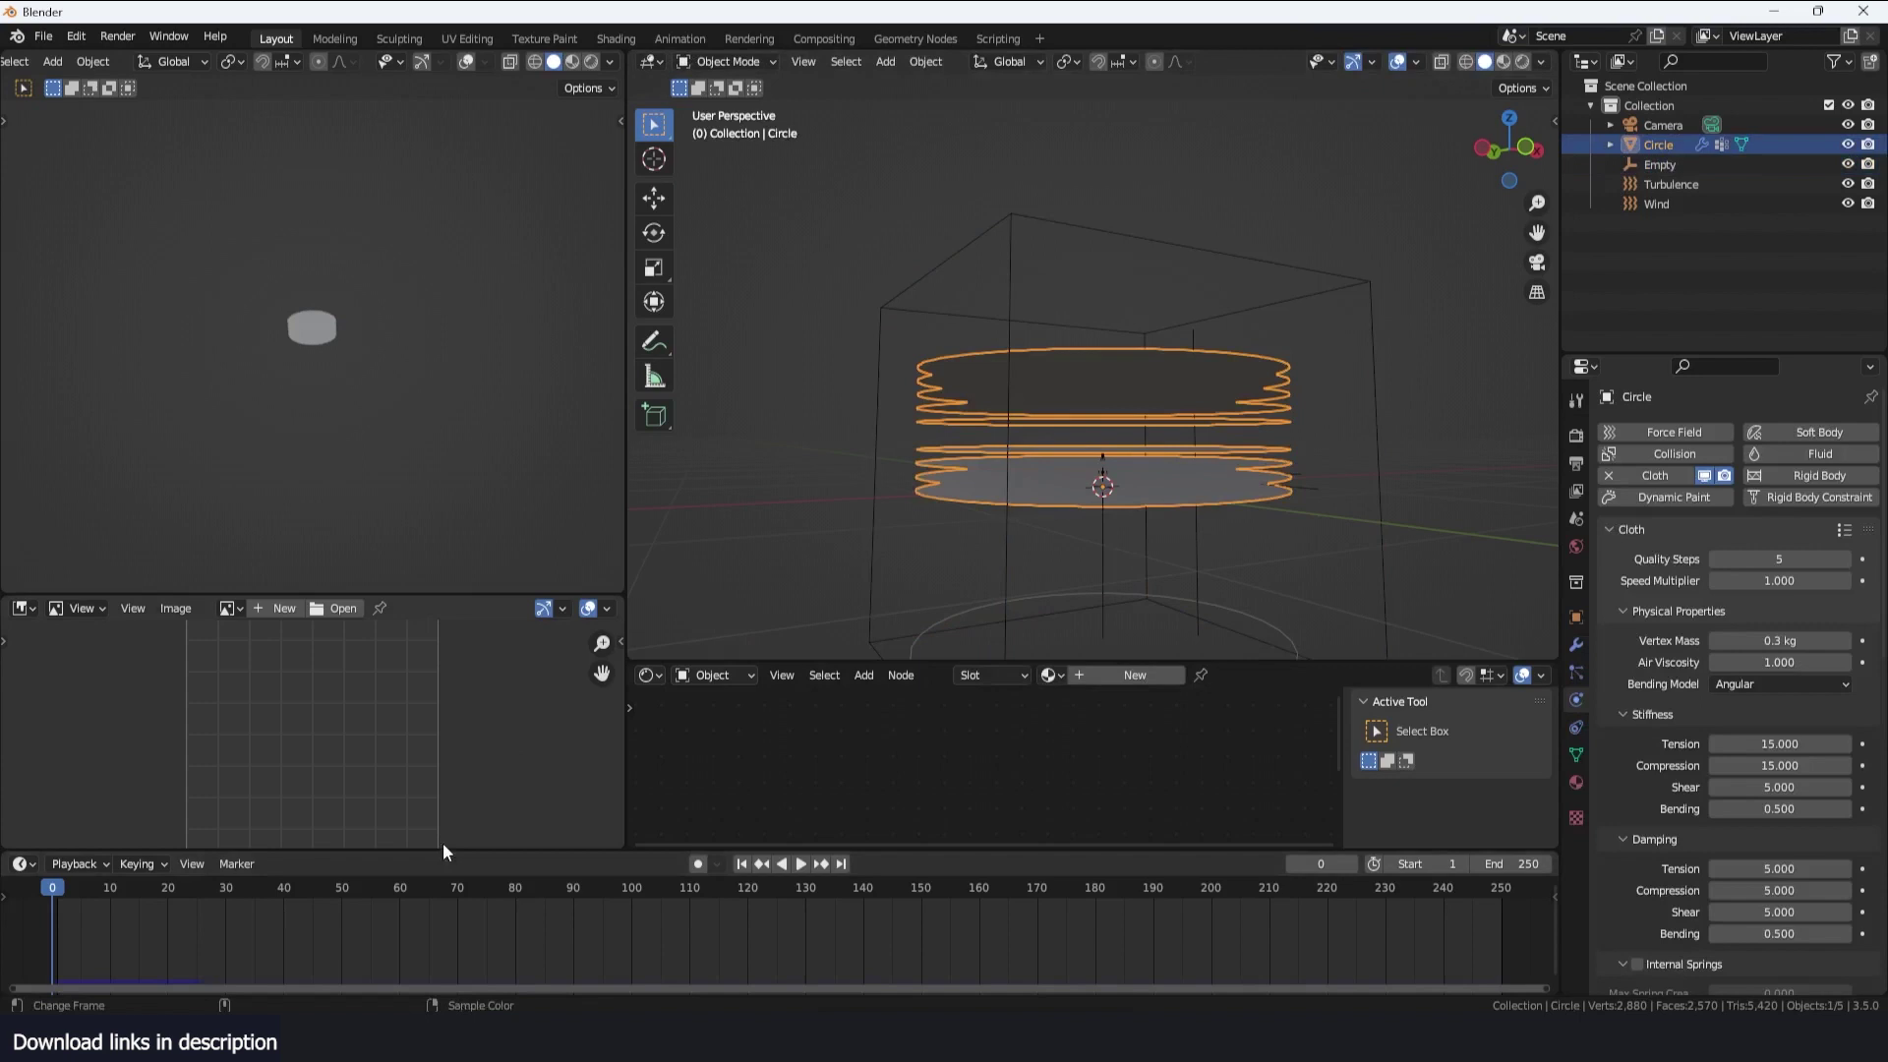
# Play the simulation of the respaced circle stack and return to frame 0
pyautogui.press('space')
pyautogui.press('Escape')
pyautogui.press('space')
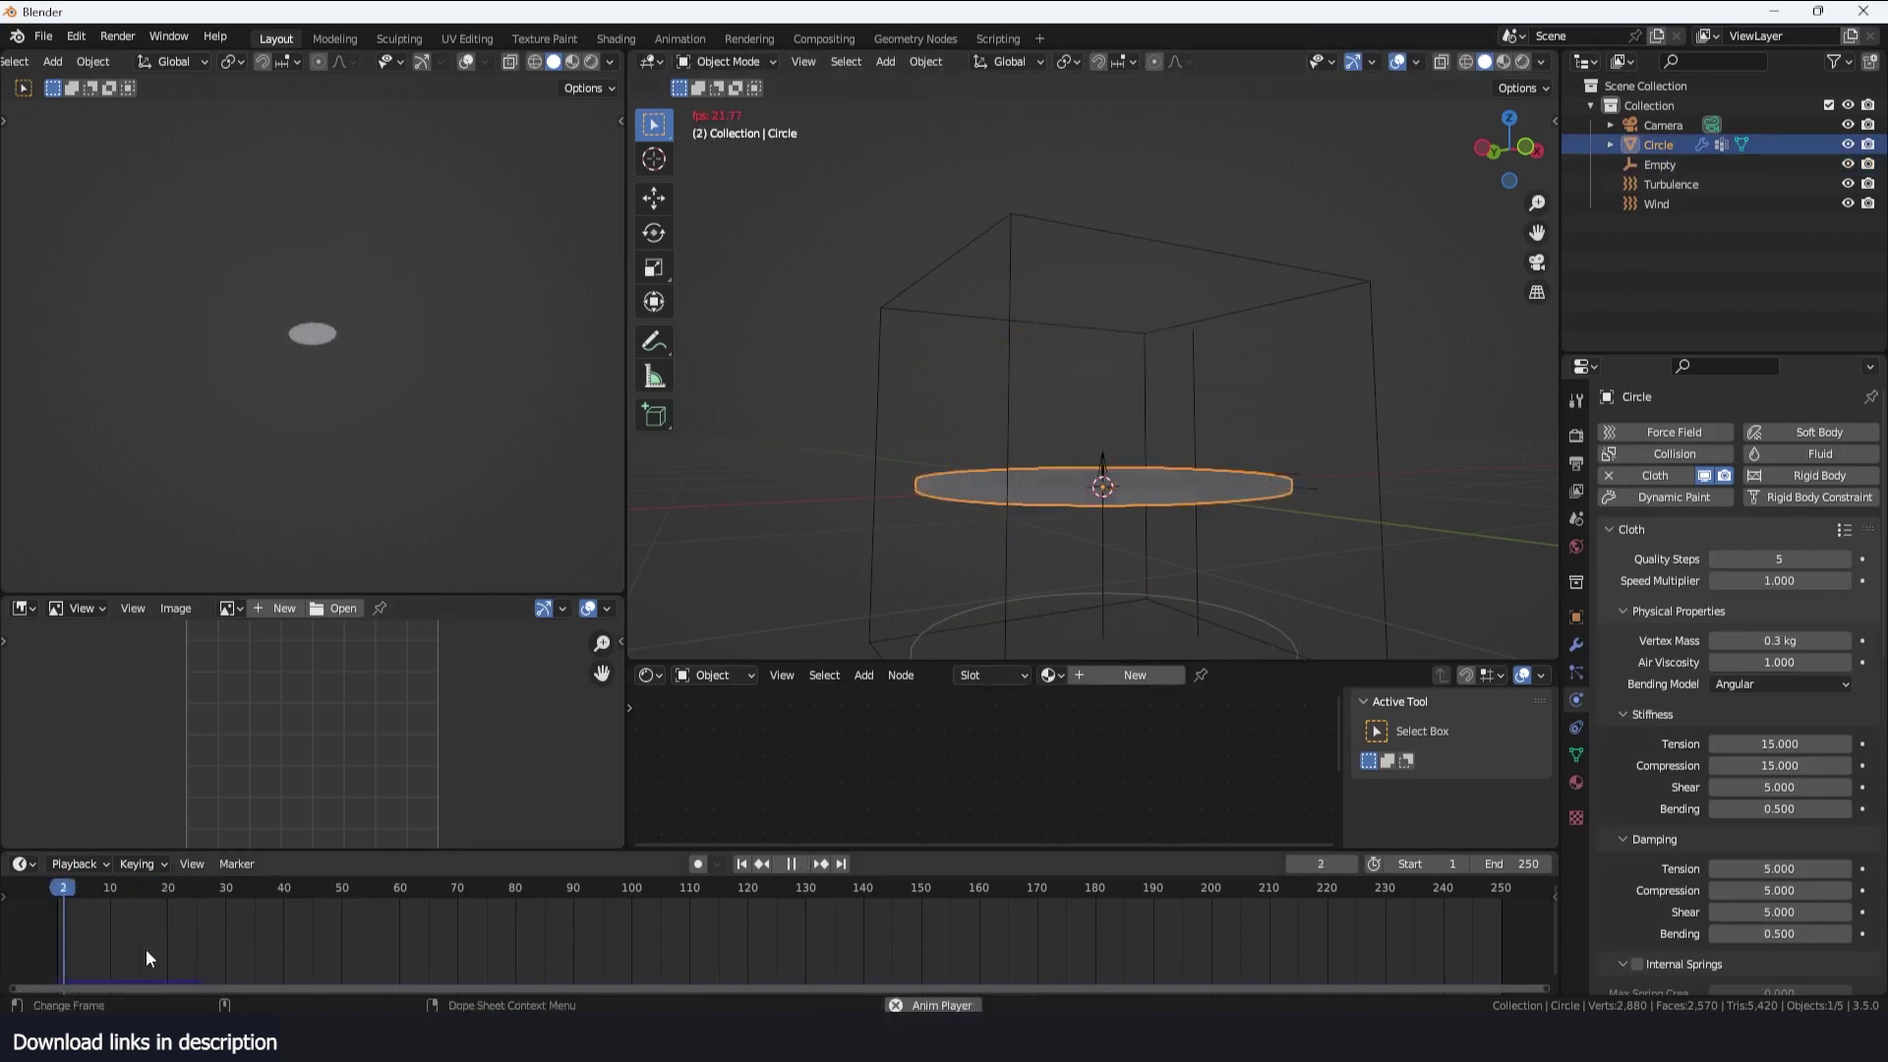
pyautogui.press('Escape')
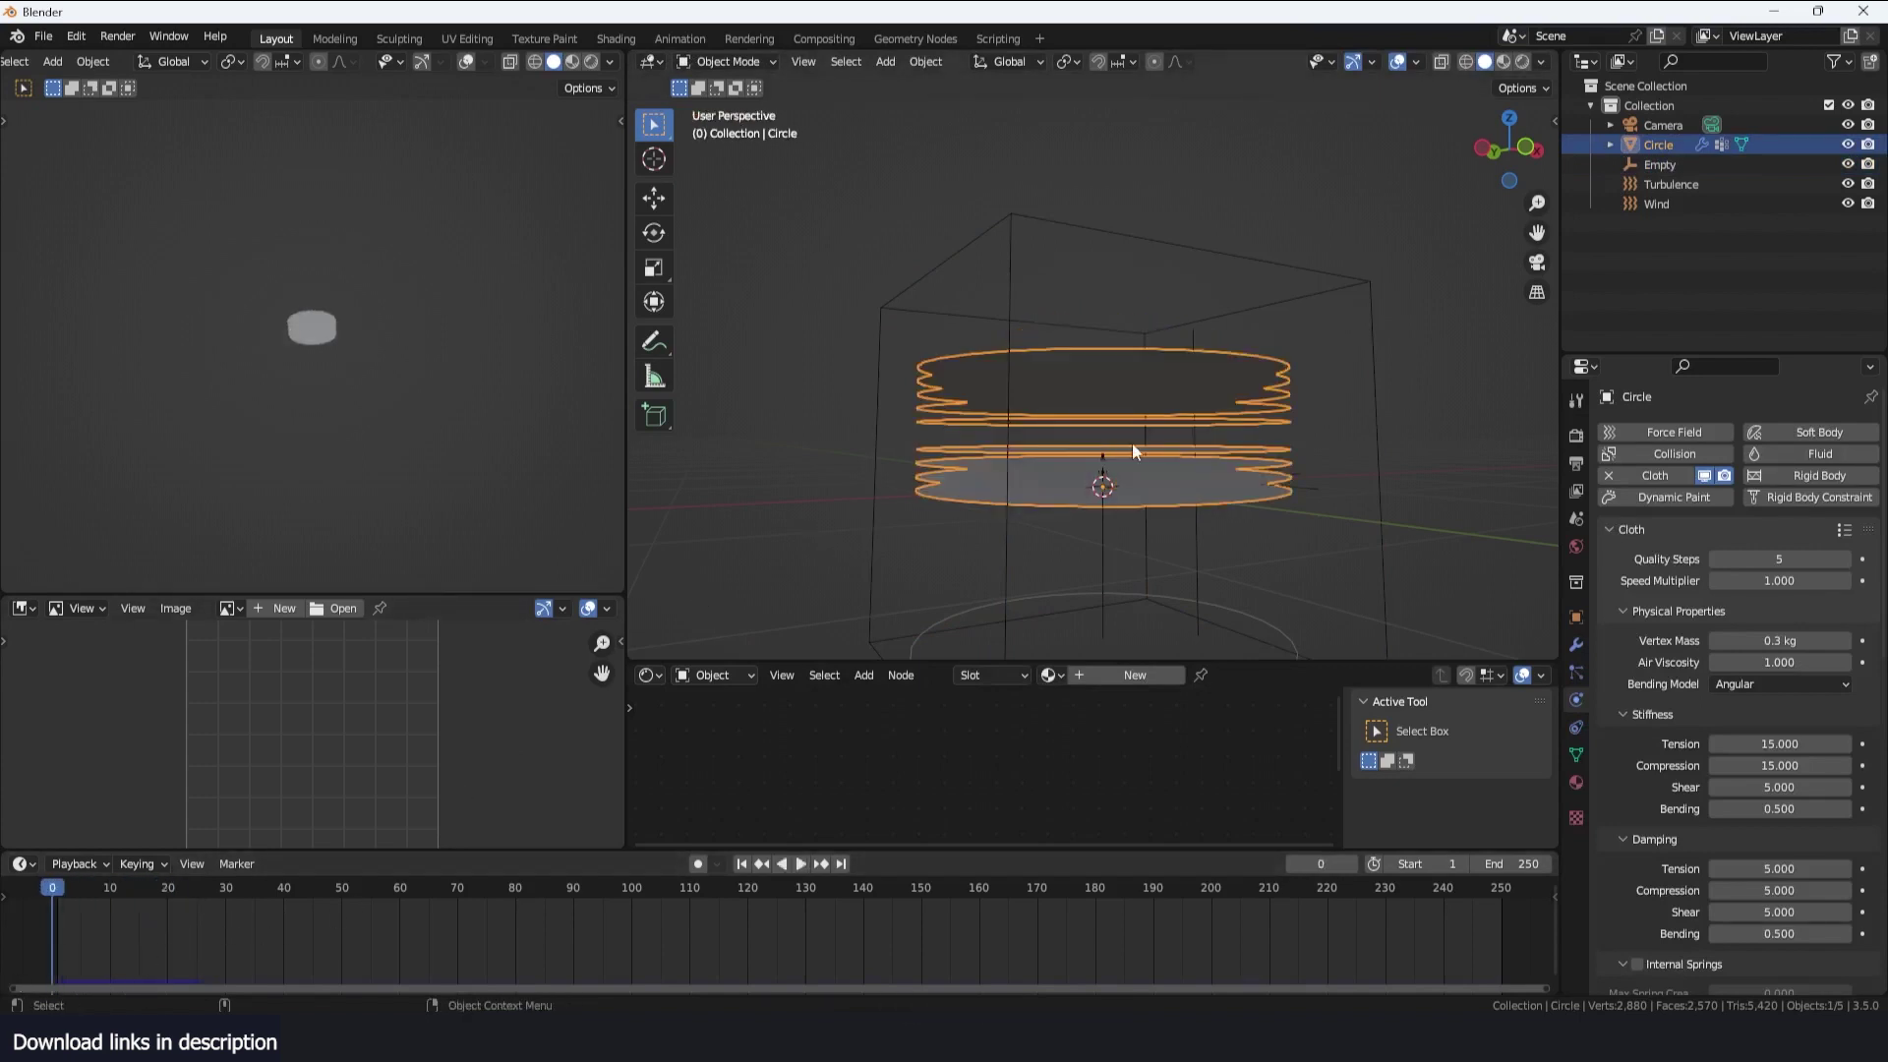
# Set the circle's cloth quality steps to 6 and play the simulation
pyautogui.click(1844, 558)
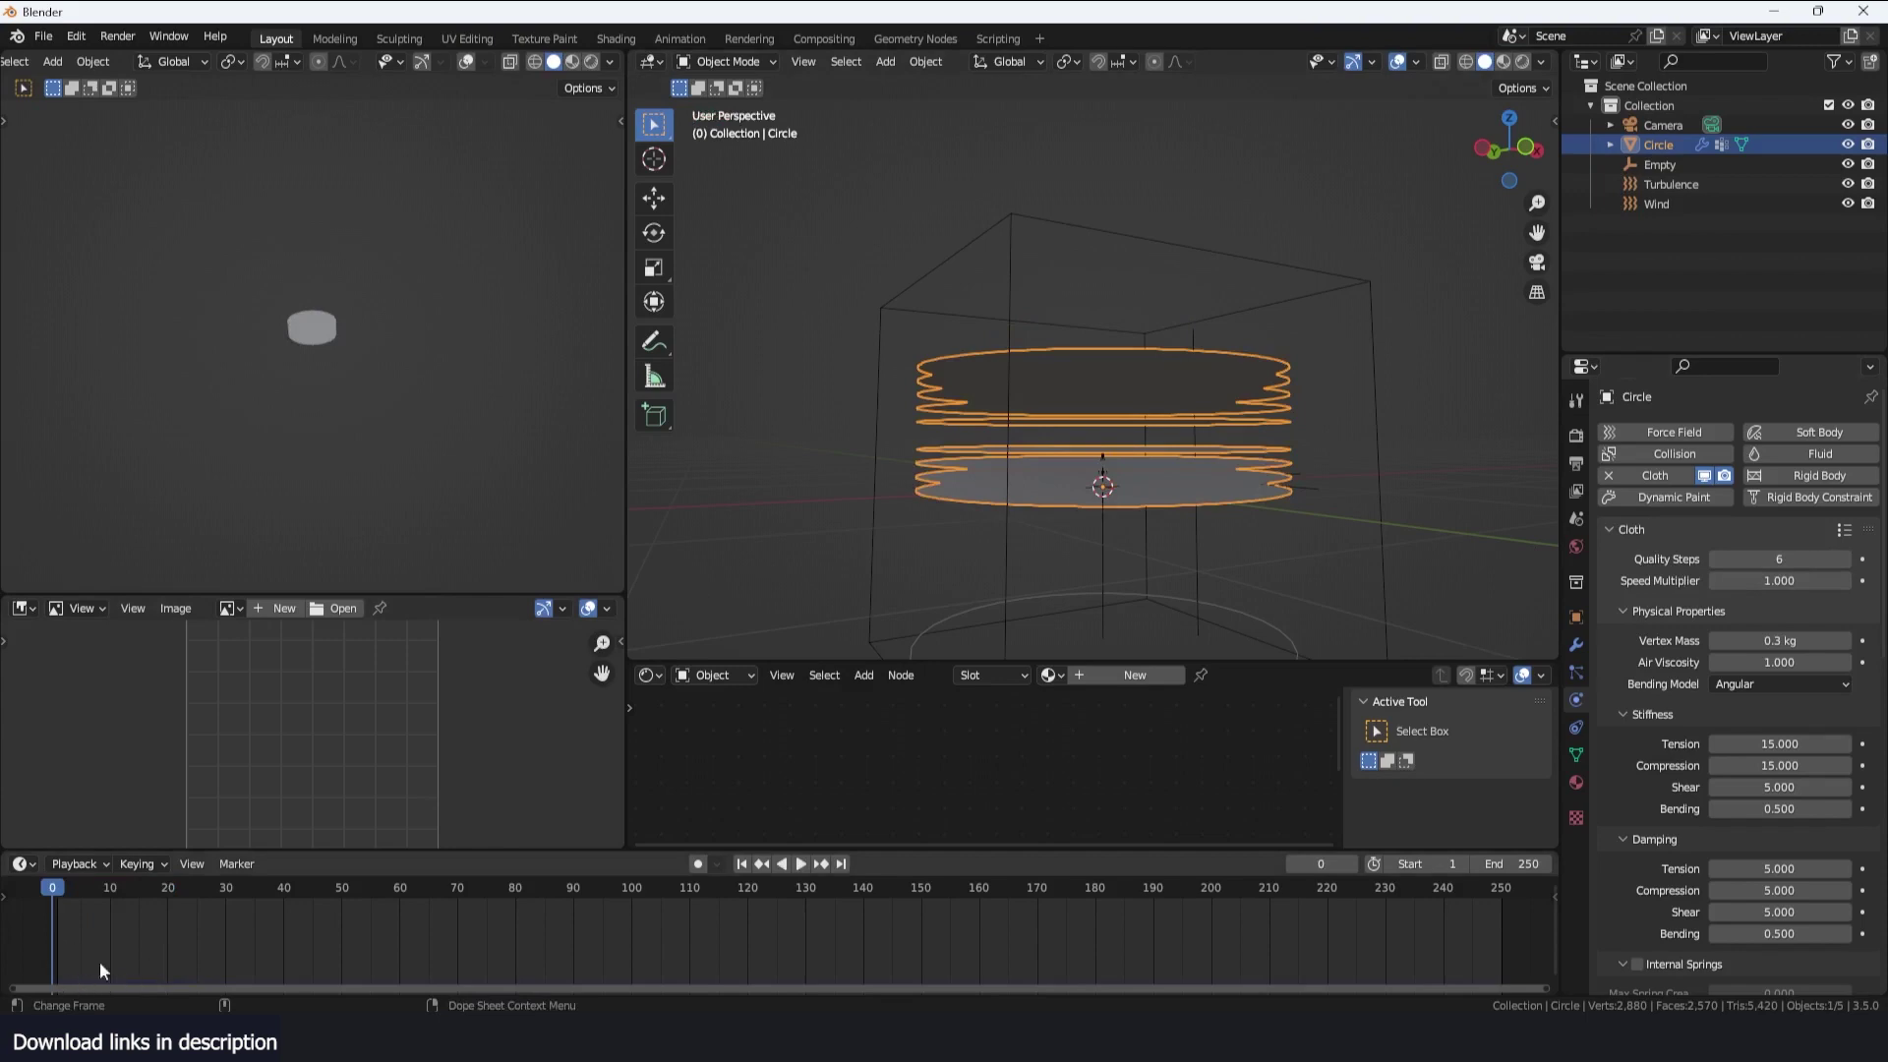
pyautogui.press('space')
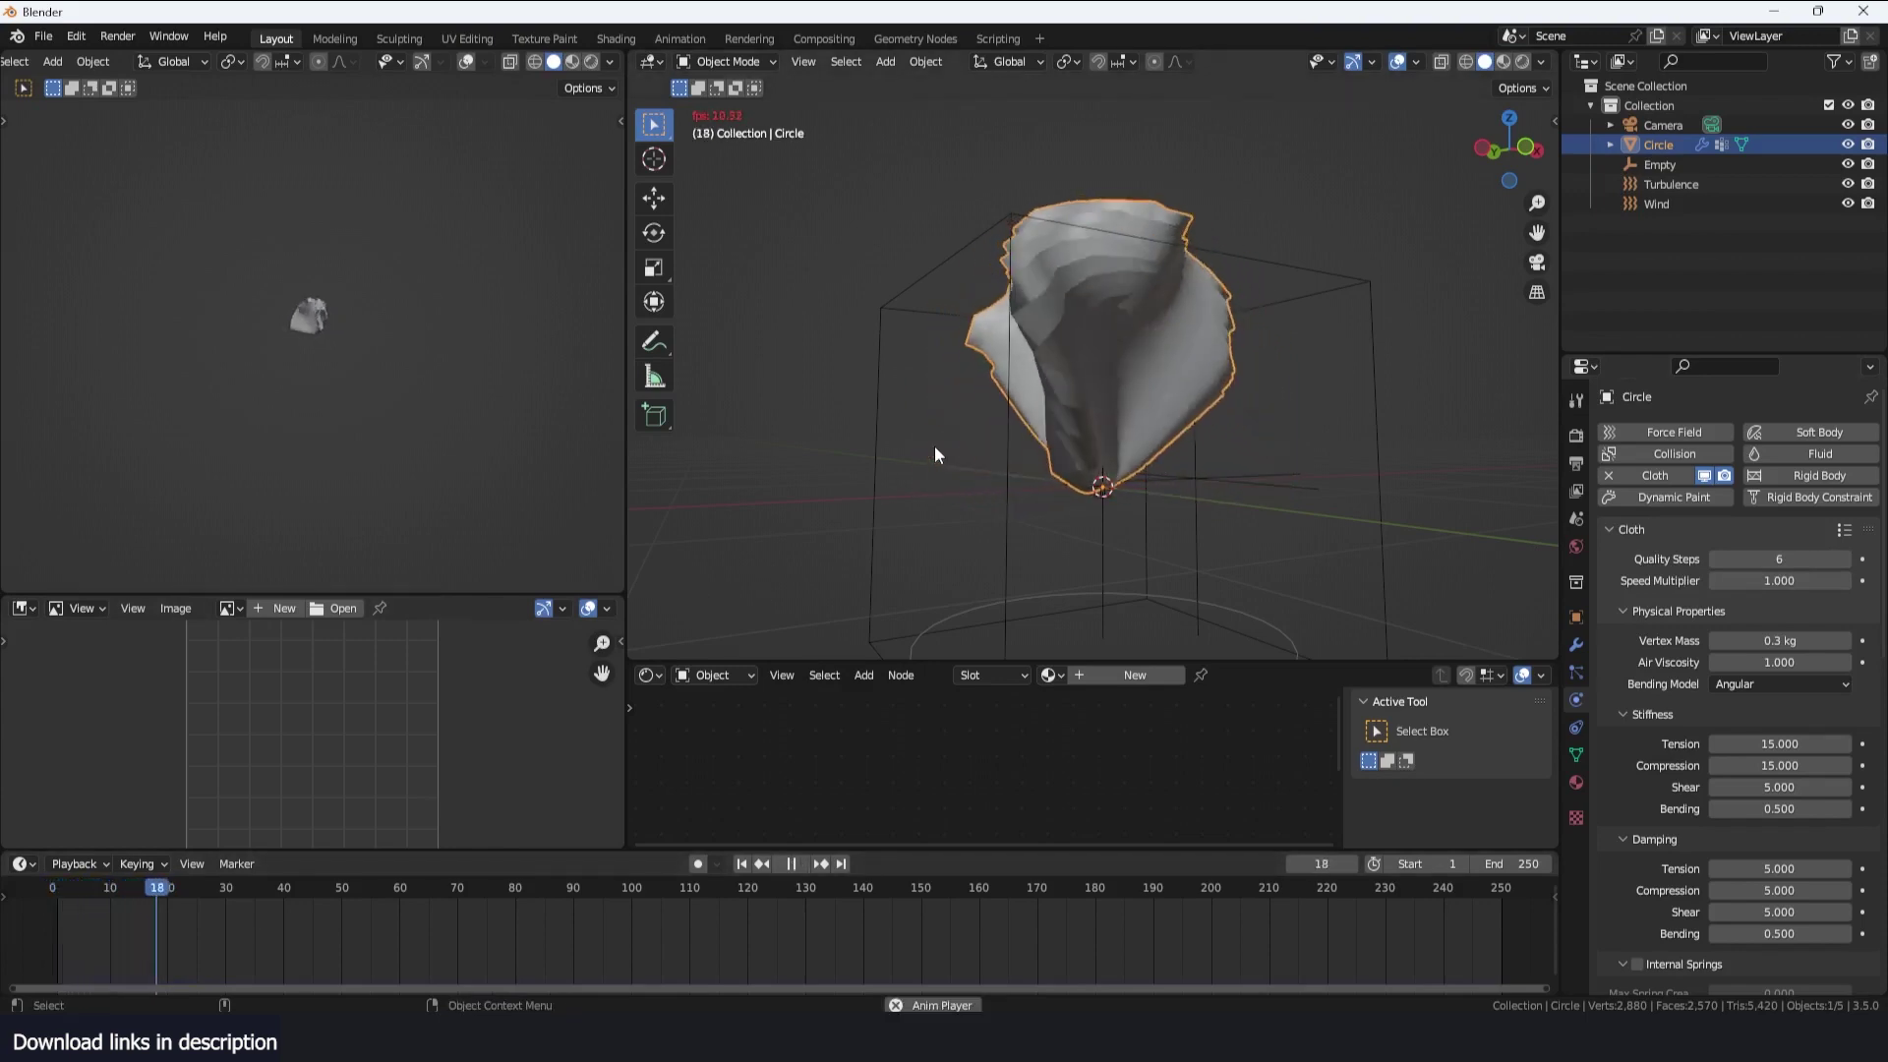
pyautogui.press('space')
pyautogui.moveTo(1093, 370); pyautogui.dragTo(1357, 393, button='middle')
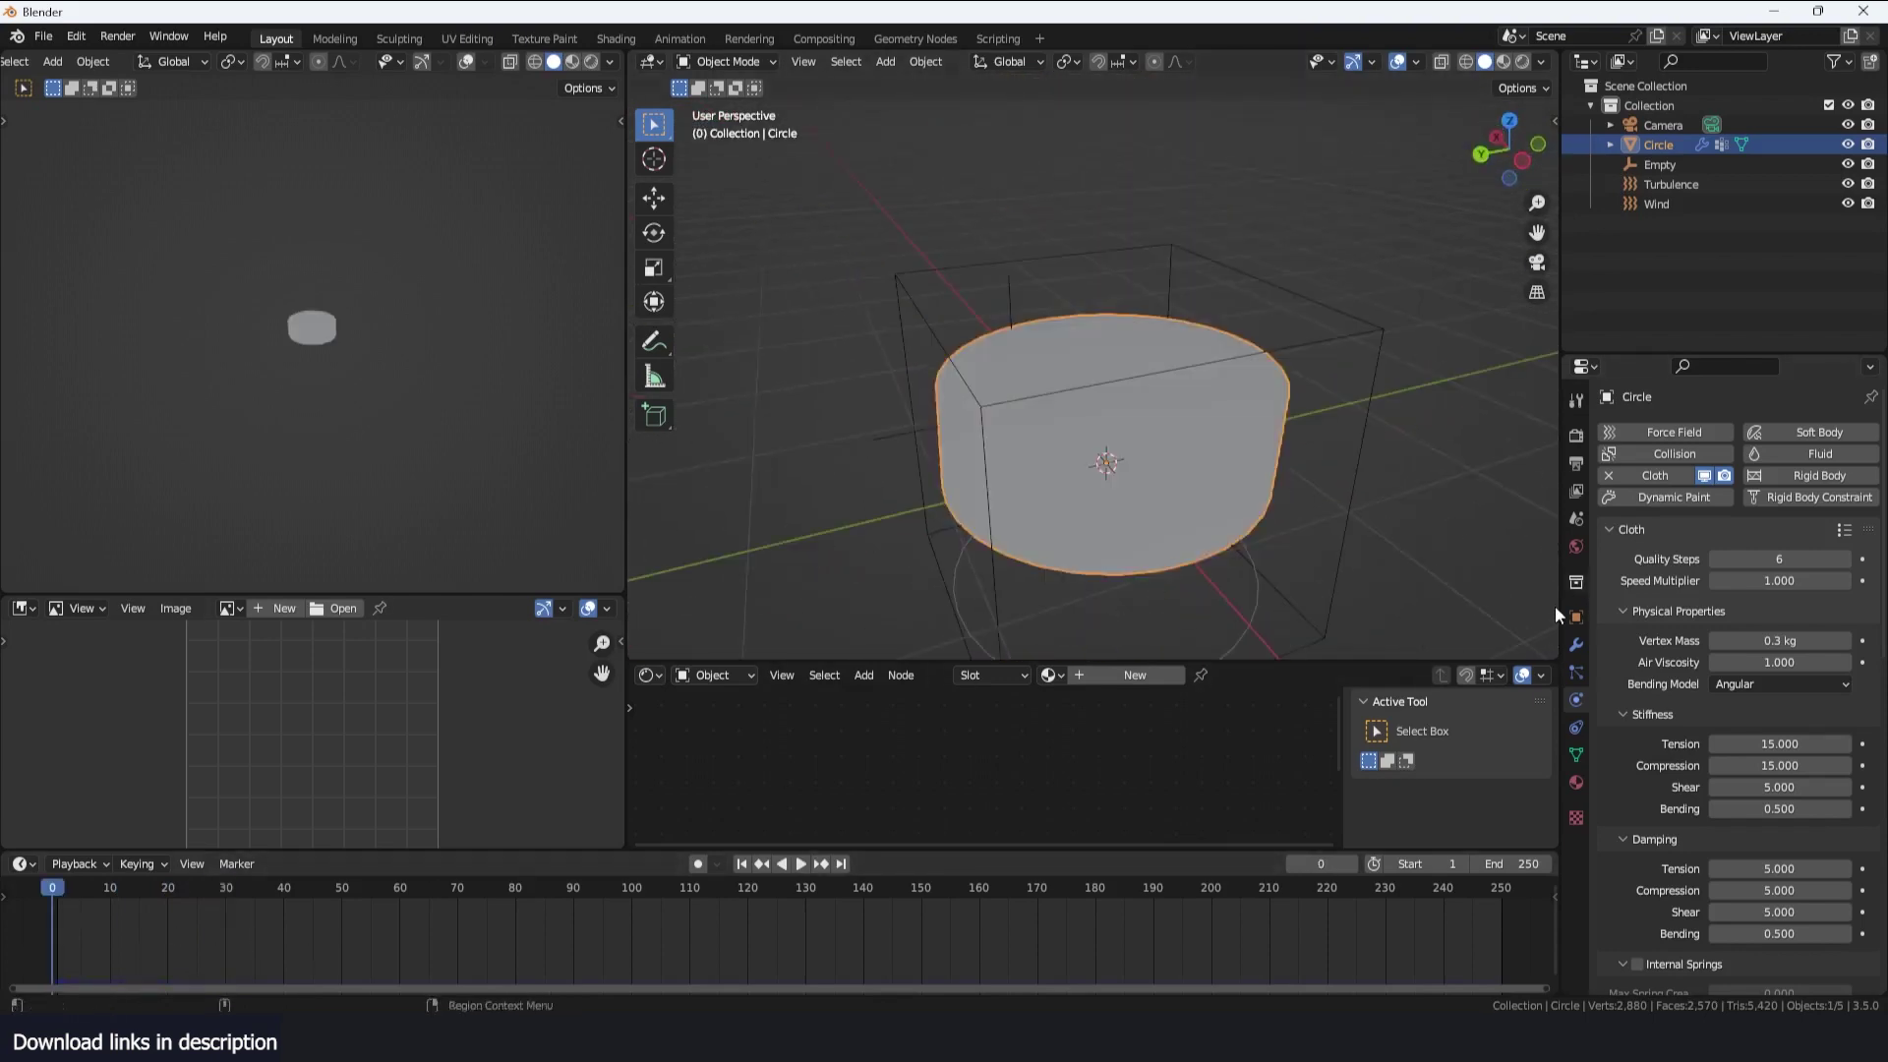
# Add a Multiresolution modifier to the circle ahead of the array and subdivide it once with the Simple option
pyautogui.click(1576, 644)
pyautogui.click(1836, 433)
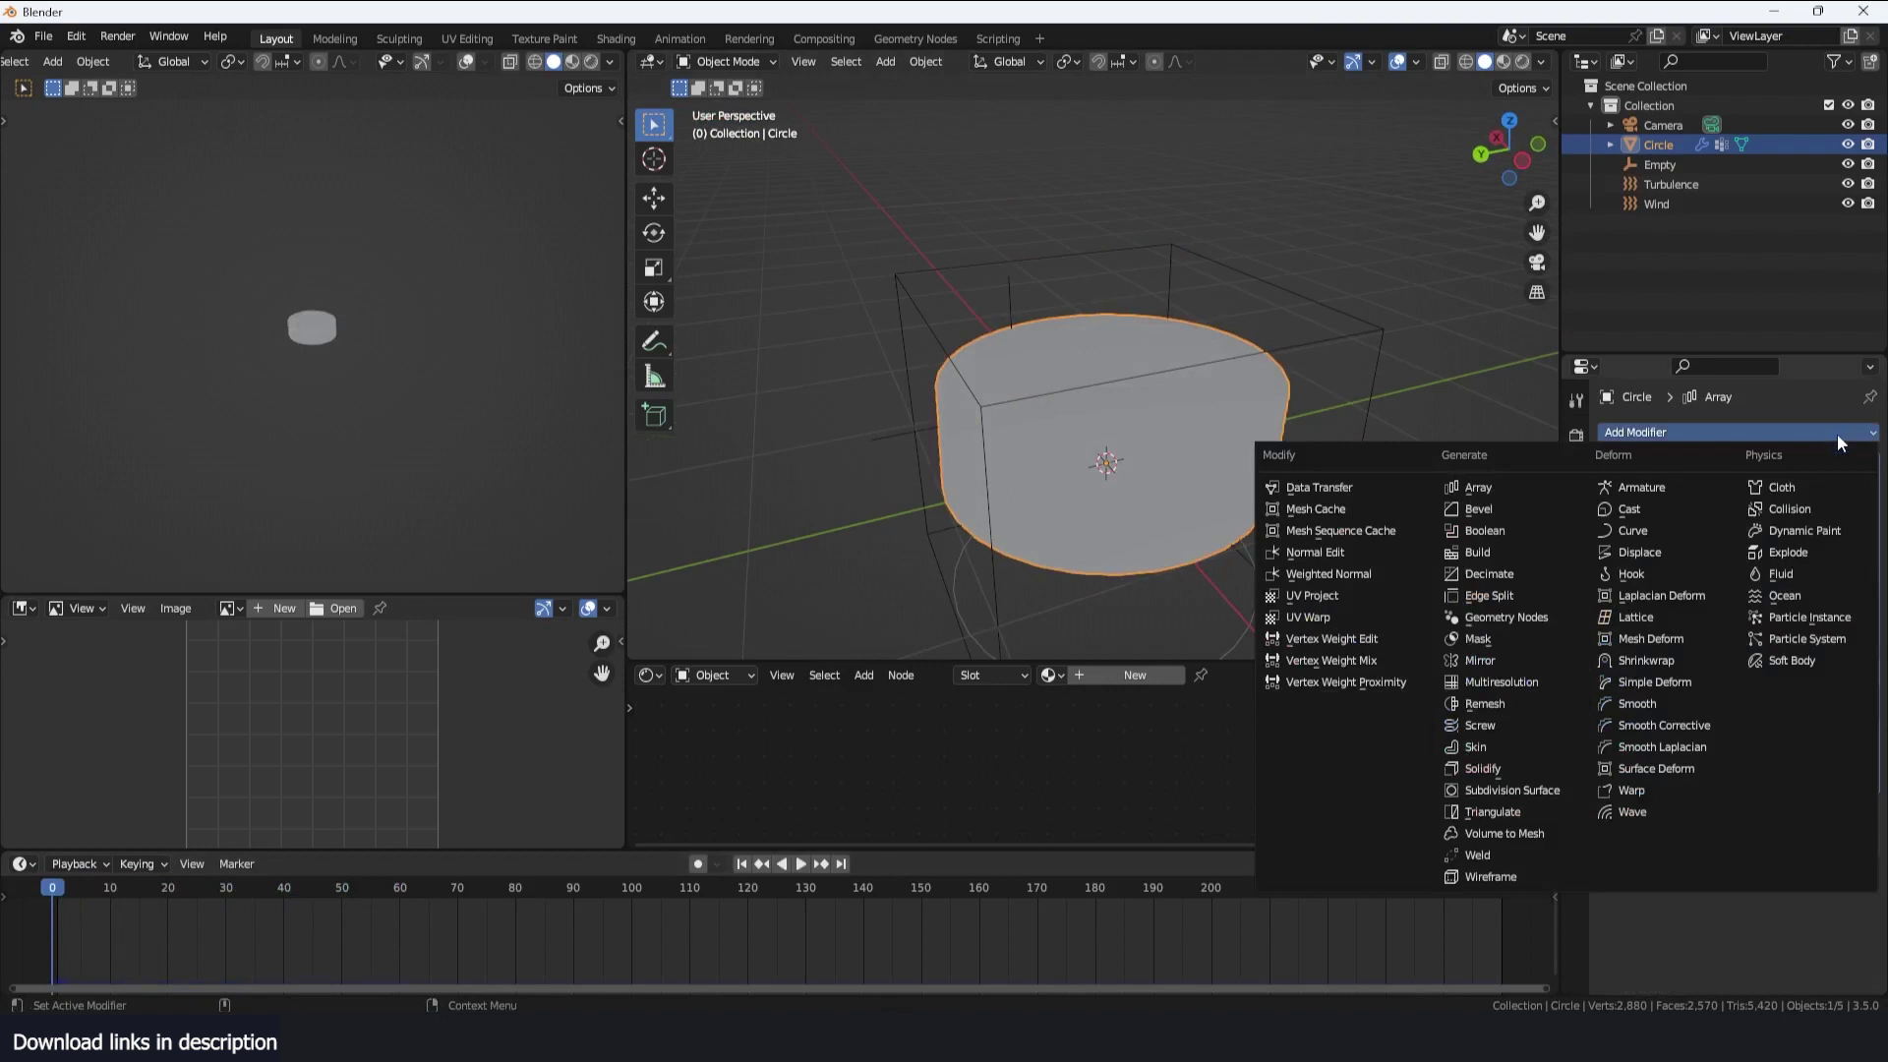
pyautogui.click(1484, 682)
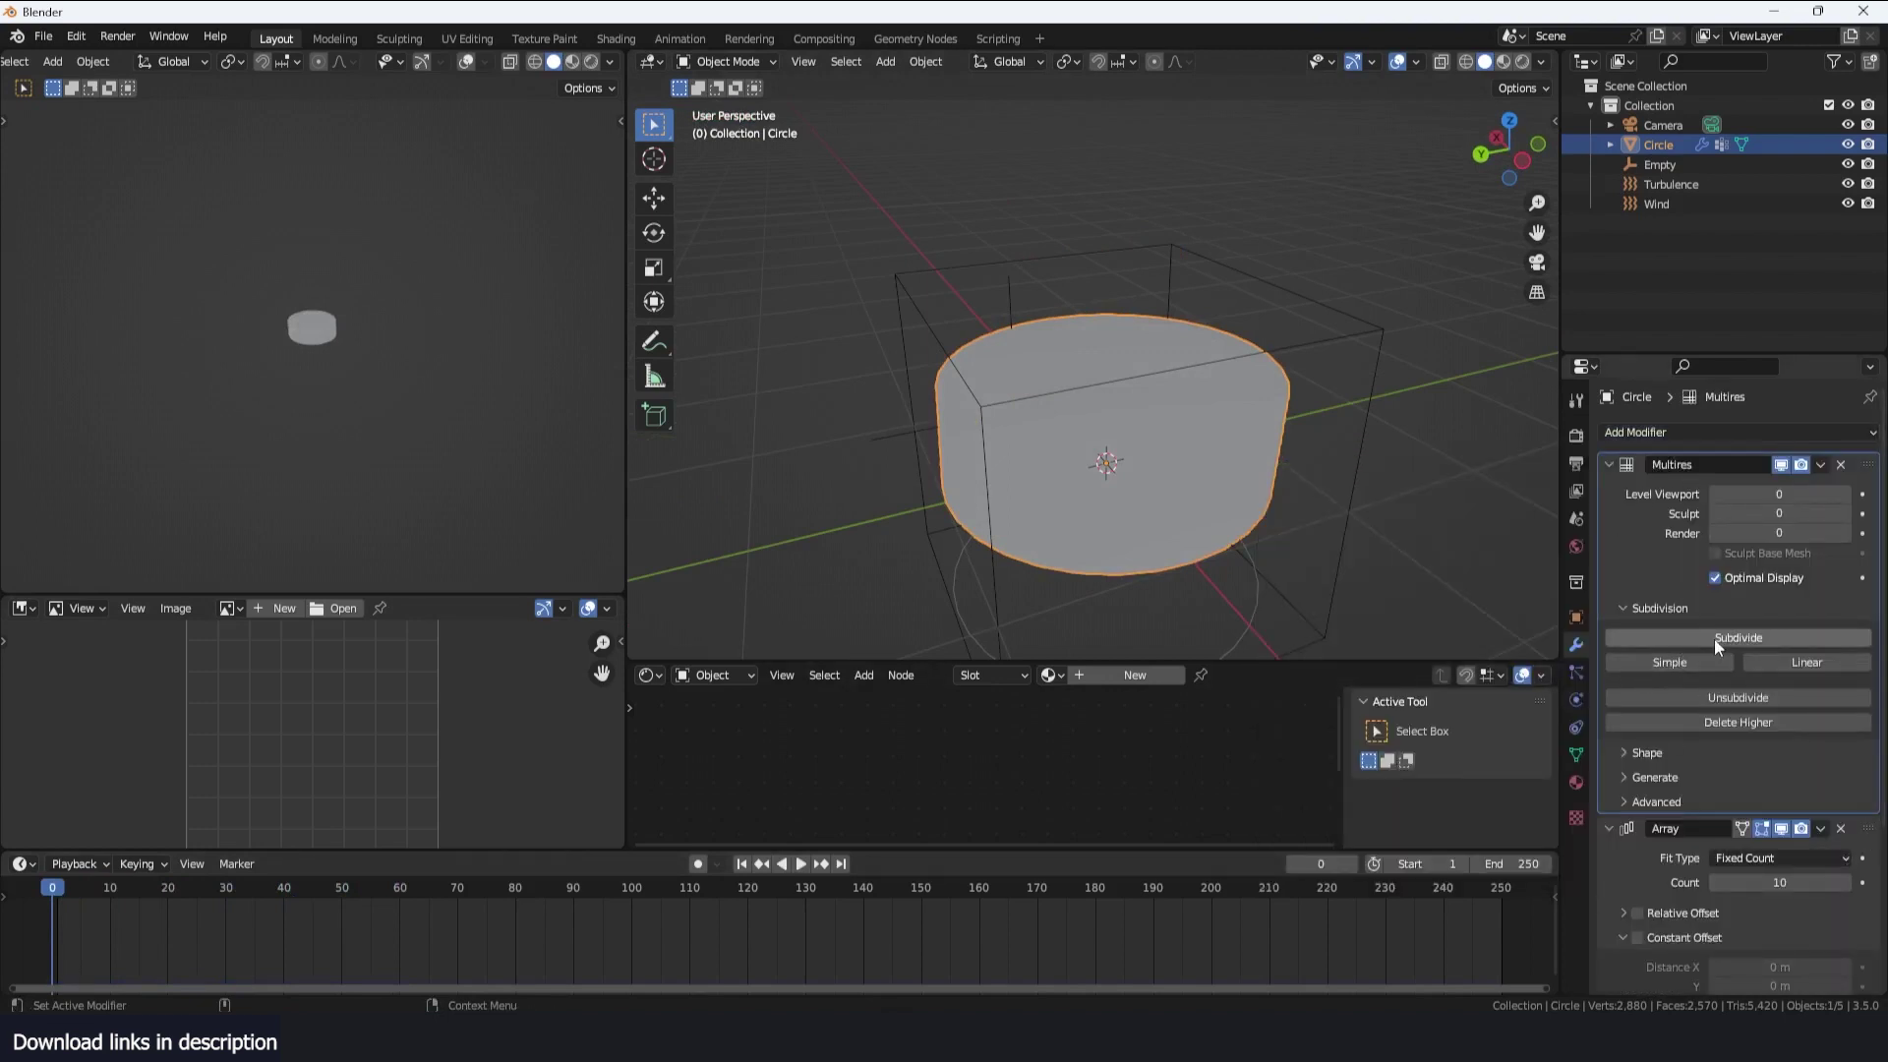
pyautogui.click(1691, 661)
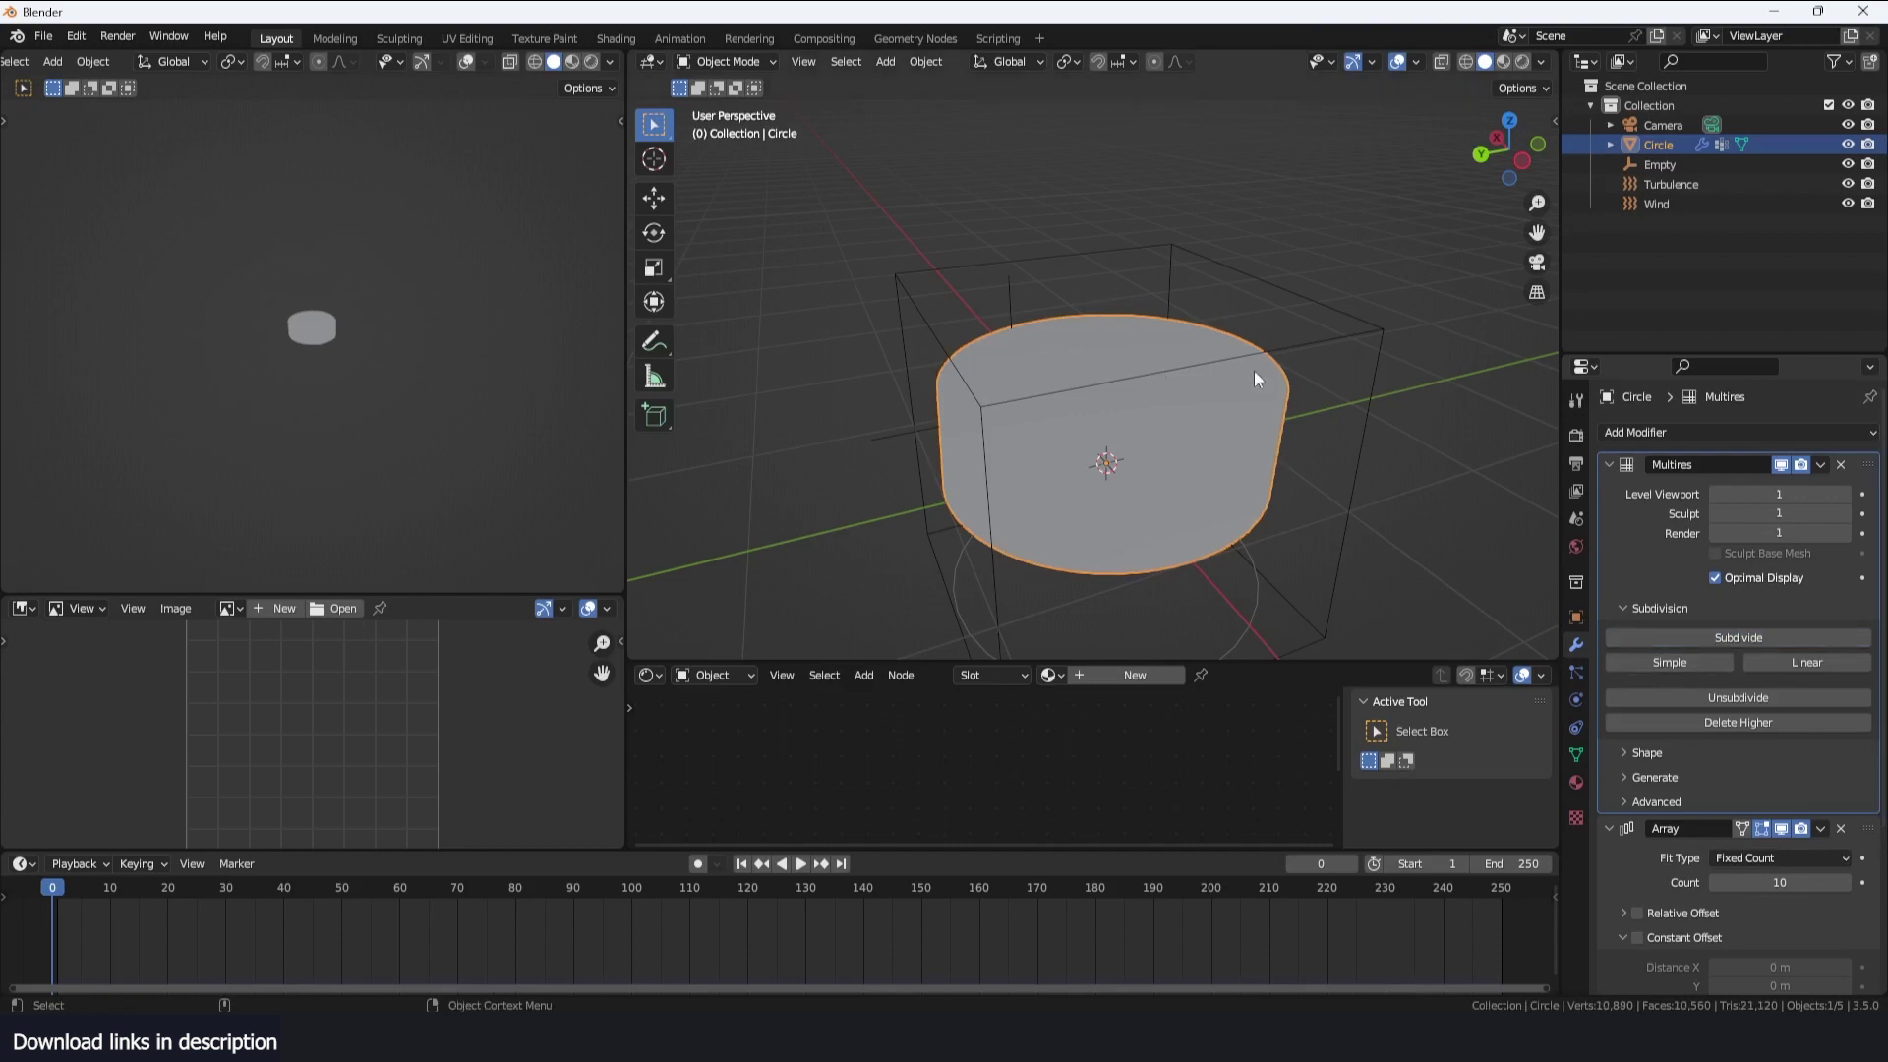
pyautogui.moveTo(1277, 427); pyautogui.dragTo(987, 551, button='middle')
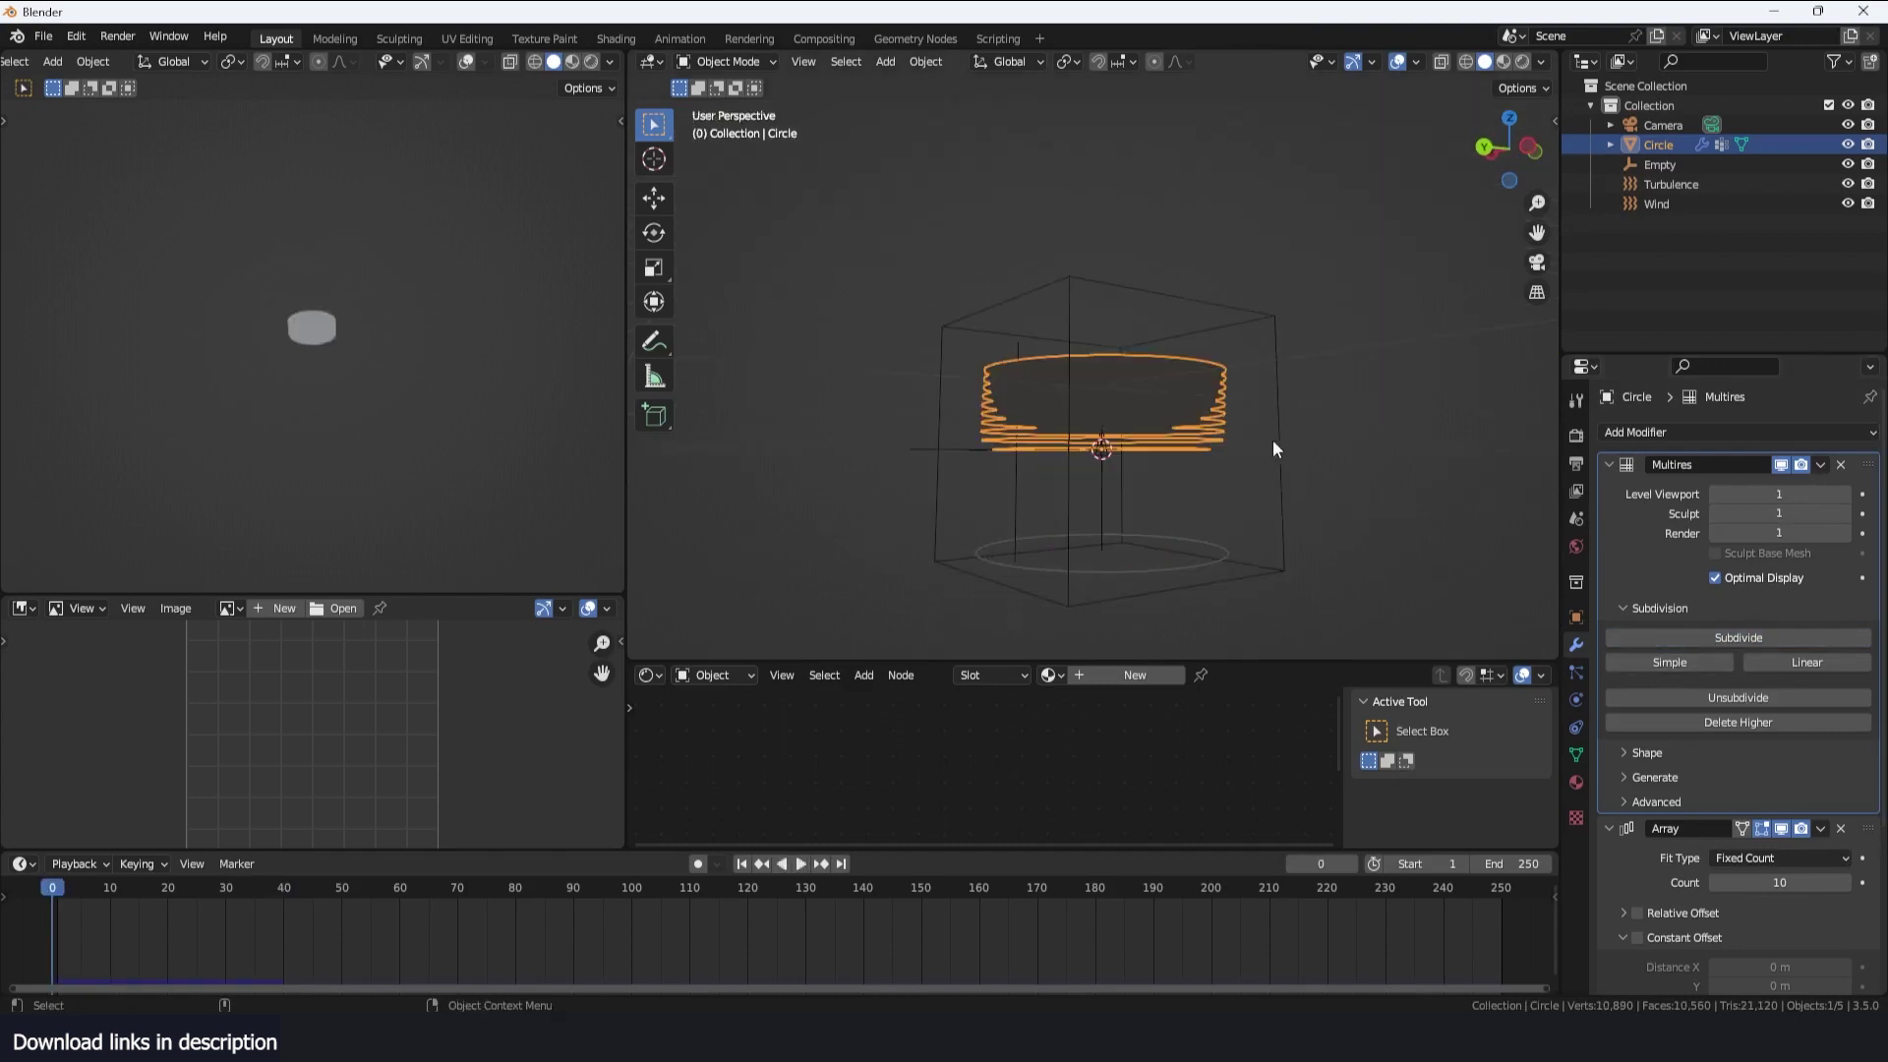
pyautogui.moveTo(1264, 445); pyautogui.dragTo(1065, 475, button='middle')
pyautogui.scroll(5, 1105, 494)
pyautogui.scroll(-4, 1195, 501)
# Return to the circle's cloth settings, play the simulation of the subdivided stack and go back to frame 0
pyautogui.click(1576, 699)
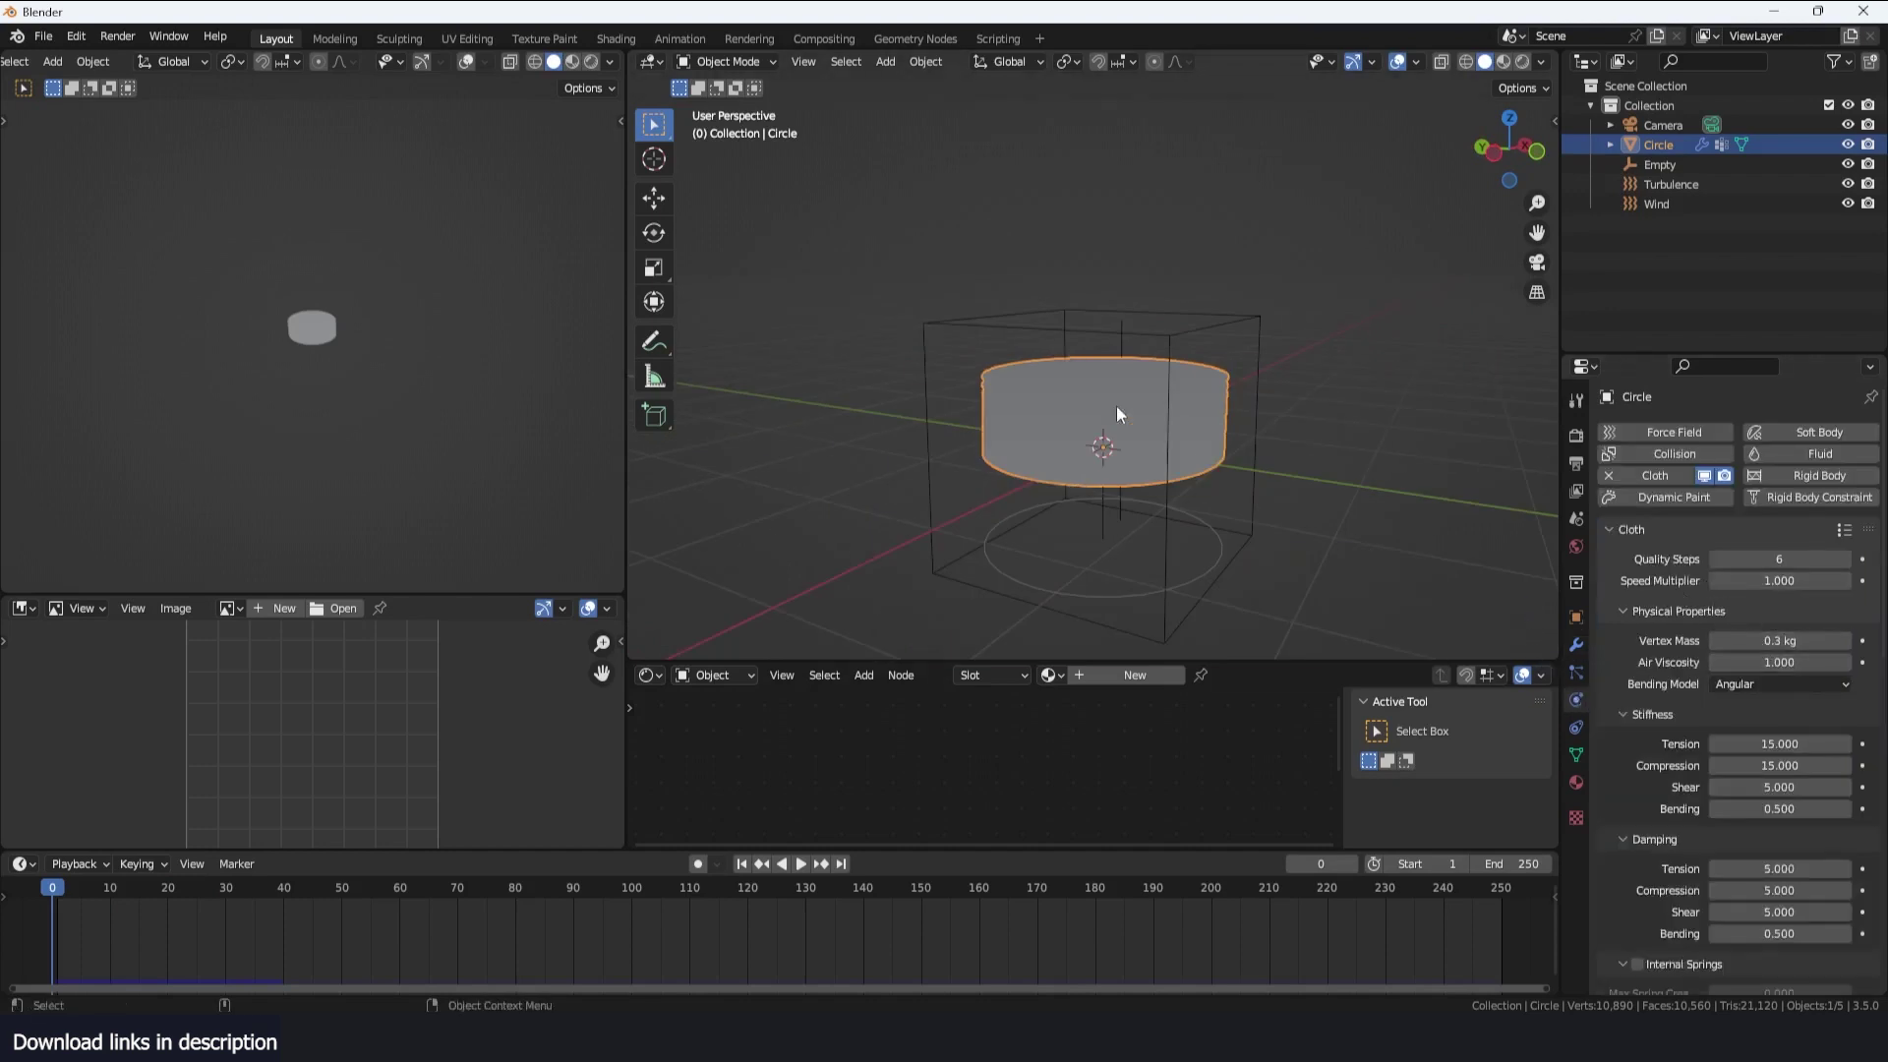
pyautogui.scroll(3, 1058, 404)
pyautogui.moveTo(1058, 404); pyautogui.dragTo(1207, 441, button='middle')
pyautogui.scroll(2, 1225, 434)
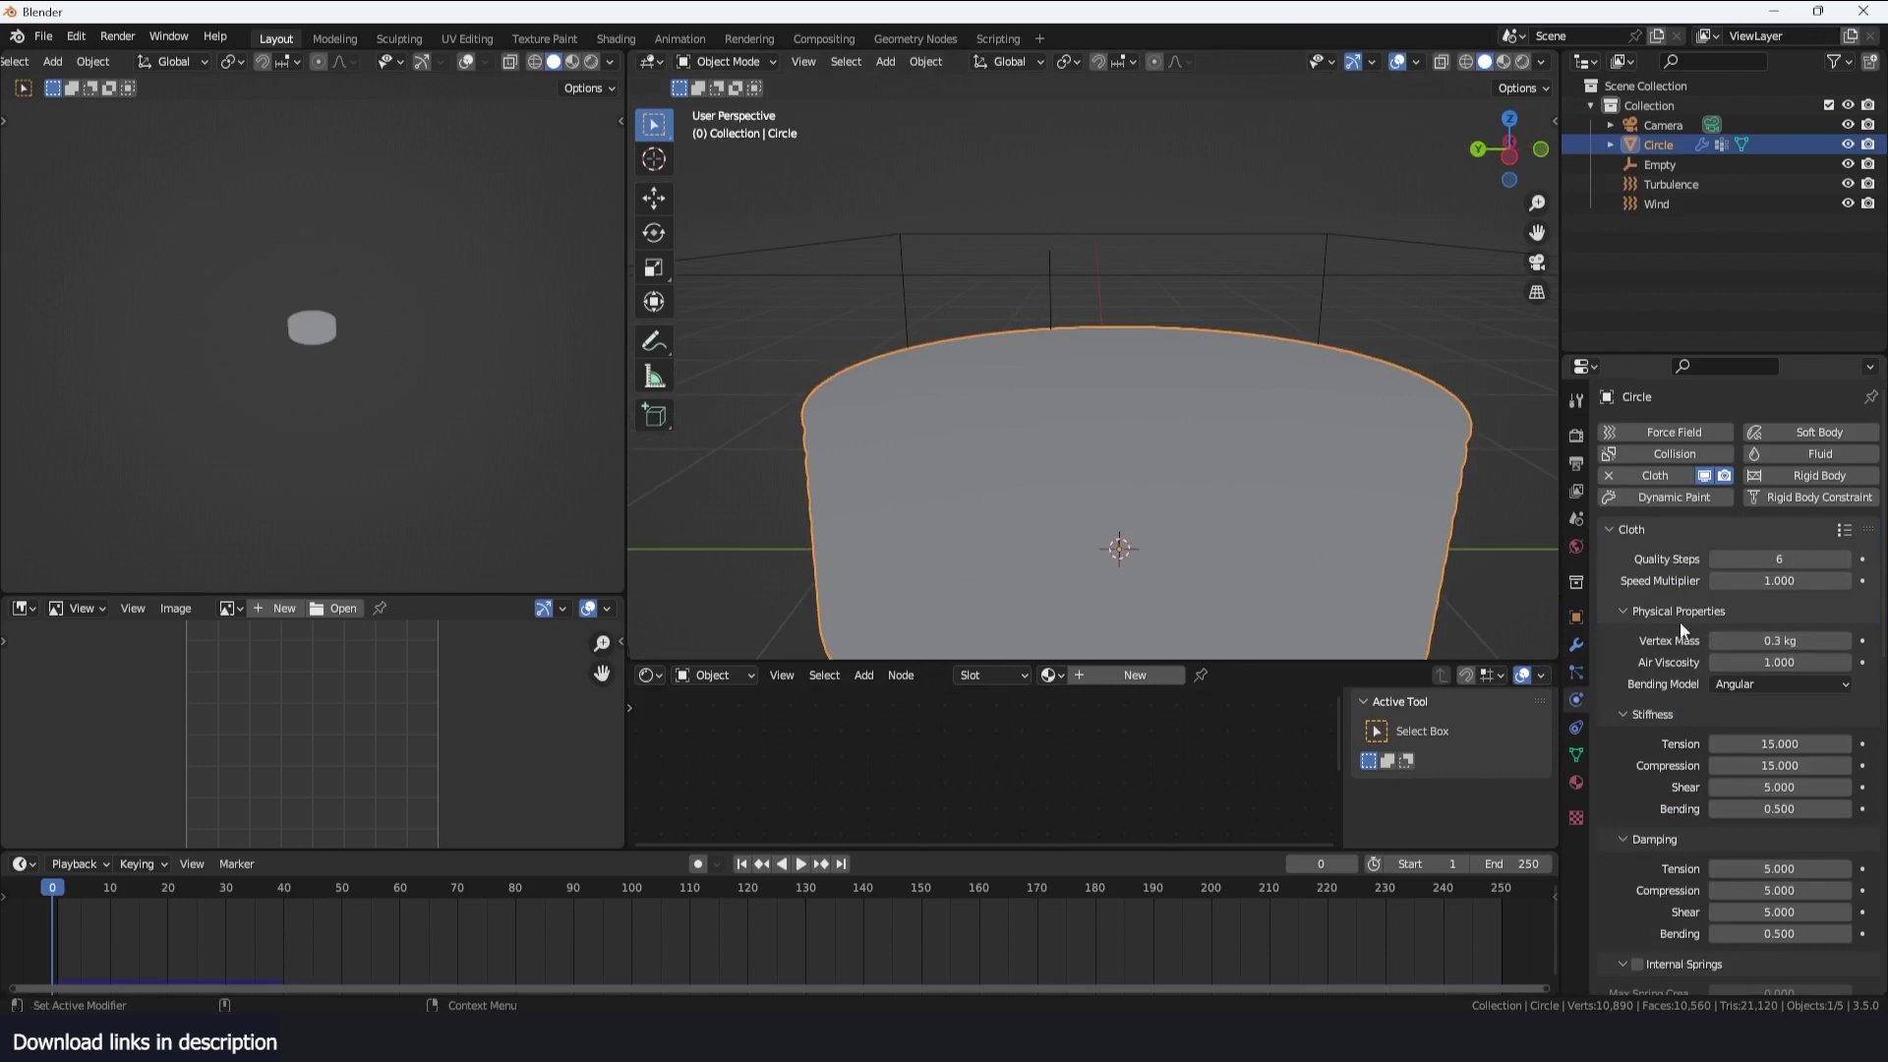
pyautogui.moveTo(1036, 382); pyautogui.dragTo(1116, 375, button='middle')
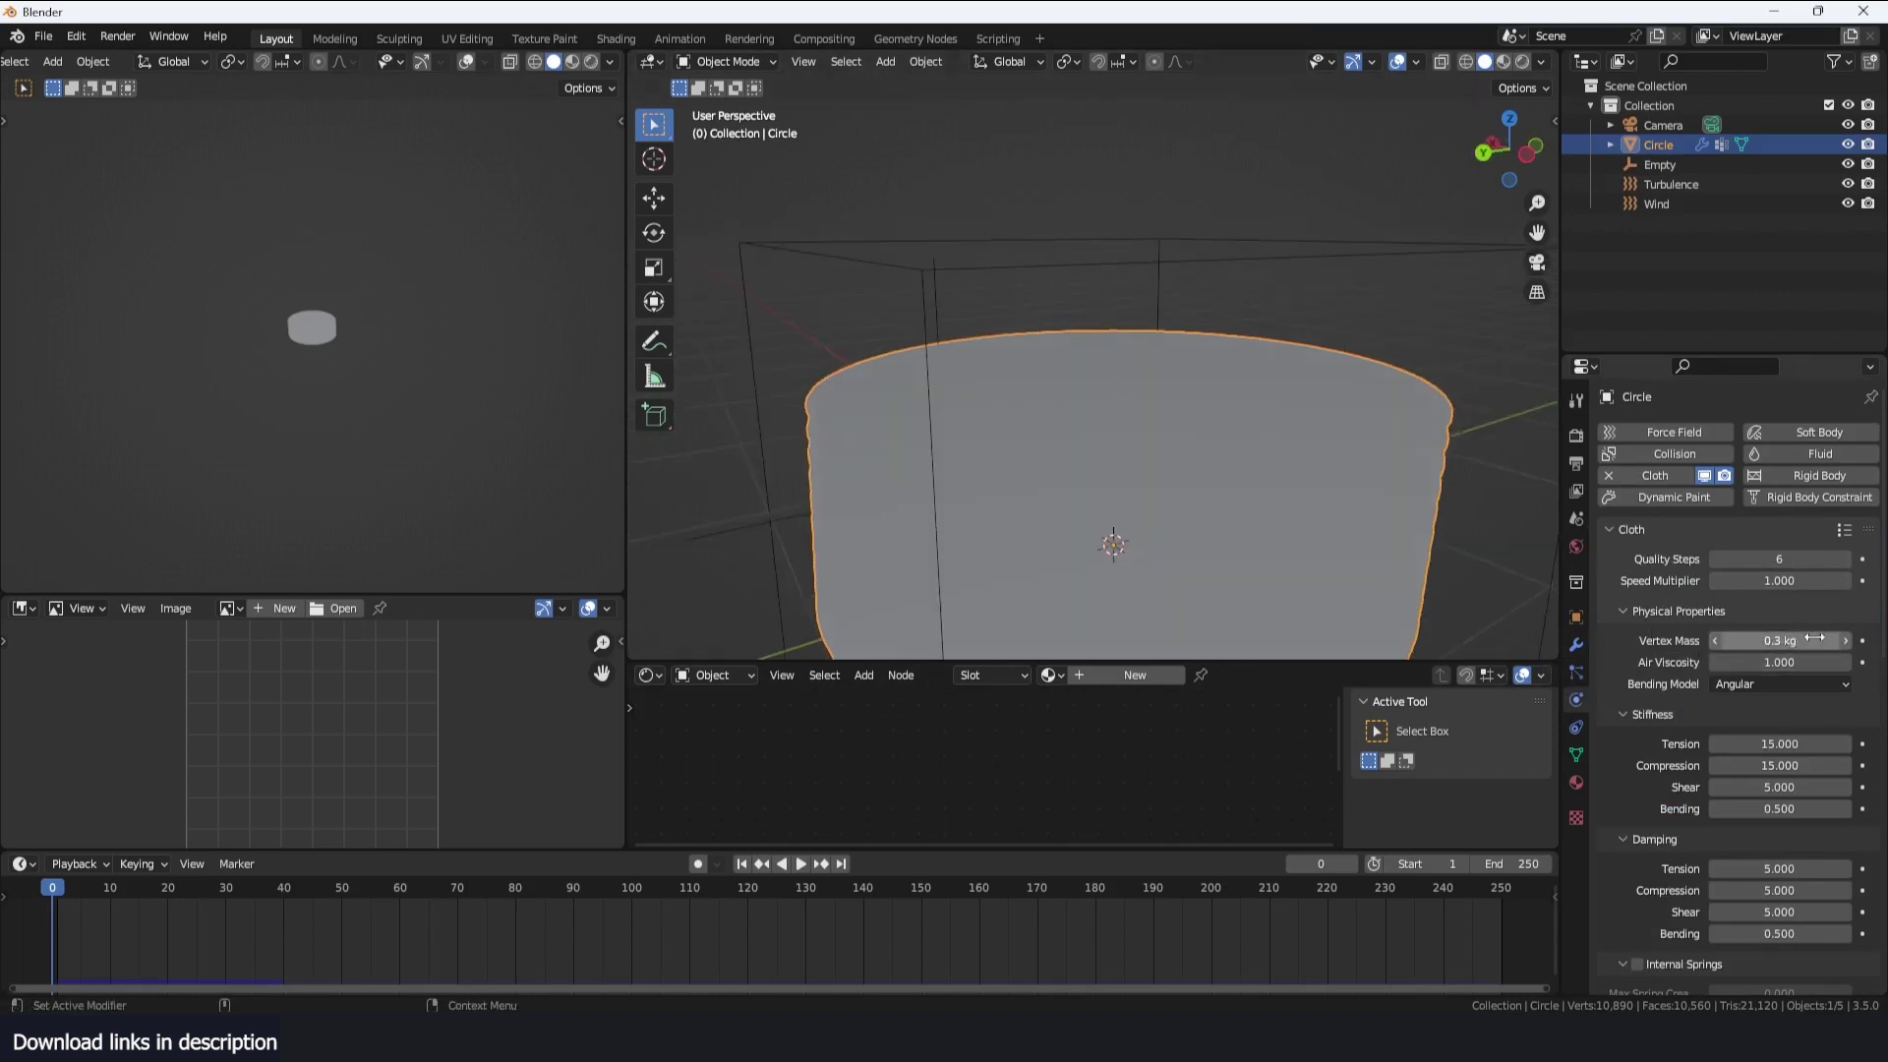
pyautogui.scroll(-4, 1085, 336)
pyautogui.press('space')
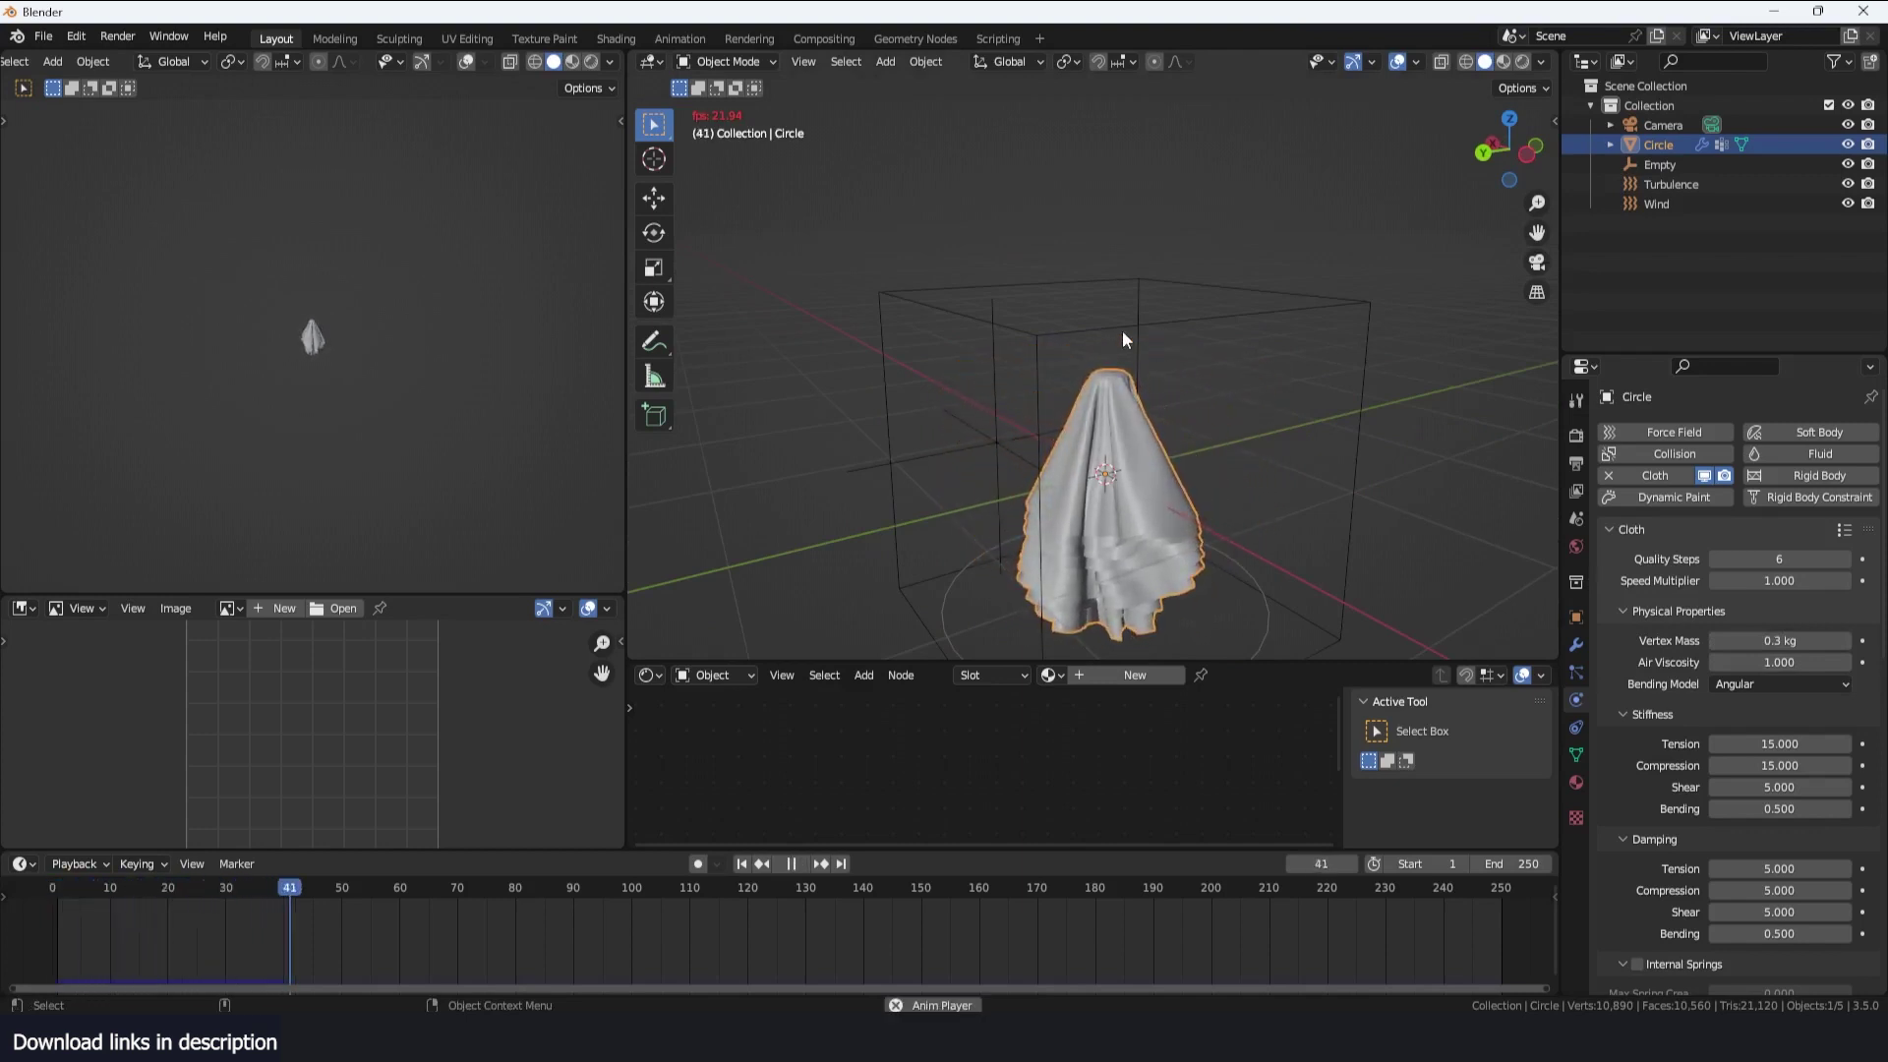
pyautogui.press('Escape')
# Try a cloth vertex mass of 0.01 kg and play the simulation
pyautogui.click(1801, 641)
pyautogui.write('.0')
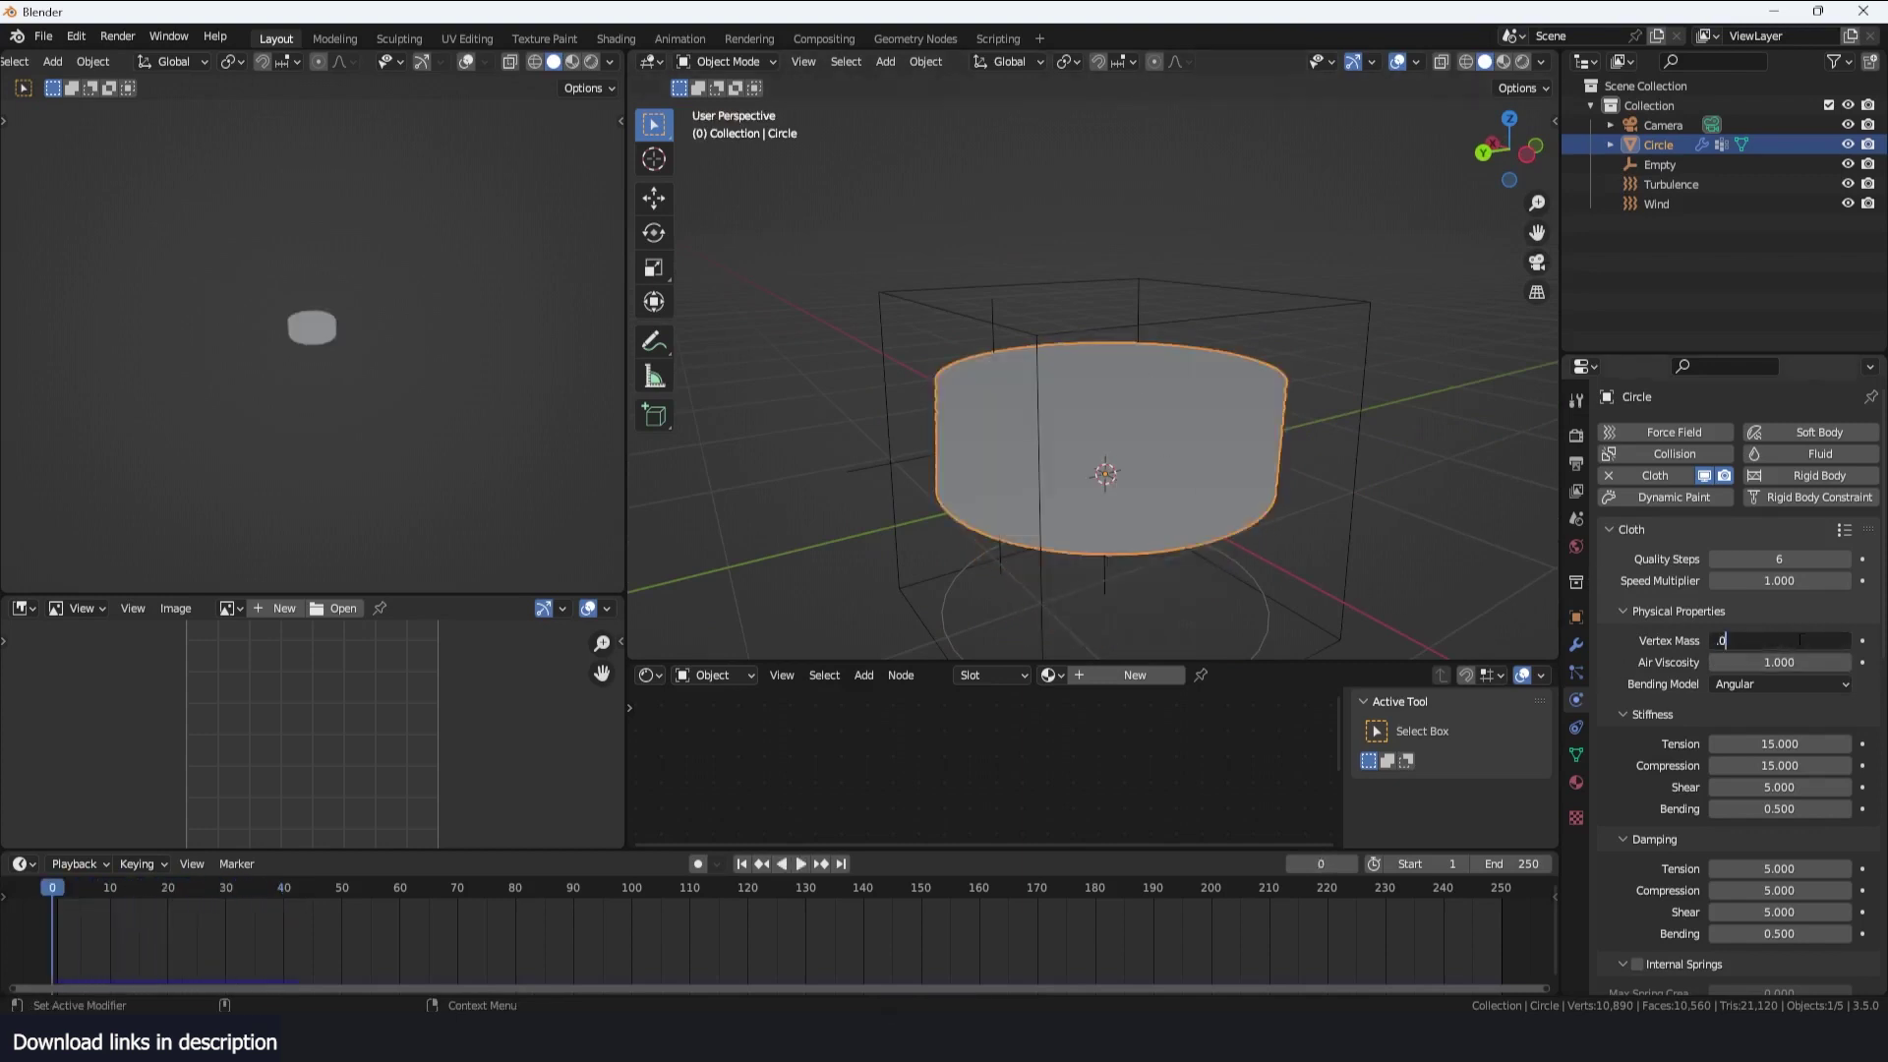
pyautogui.write('1')
pyautogui.press('Return')
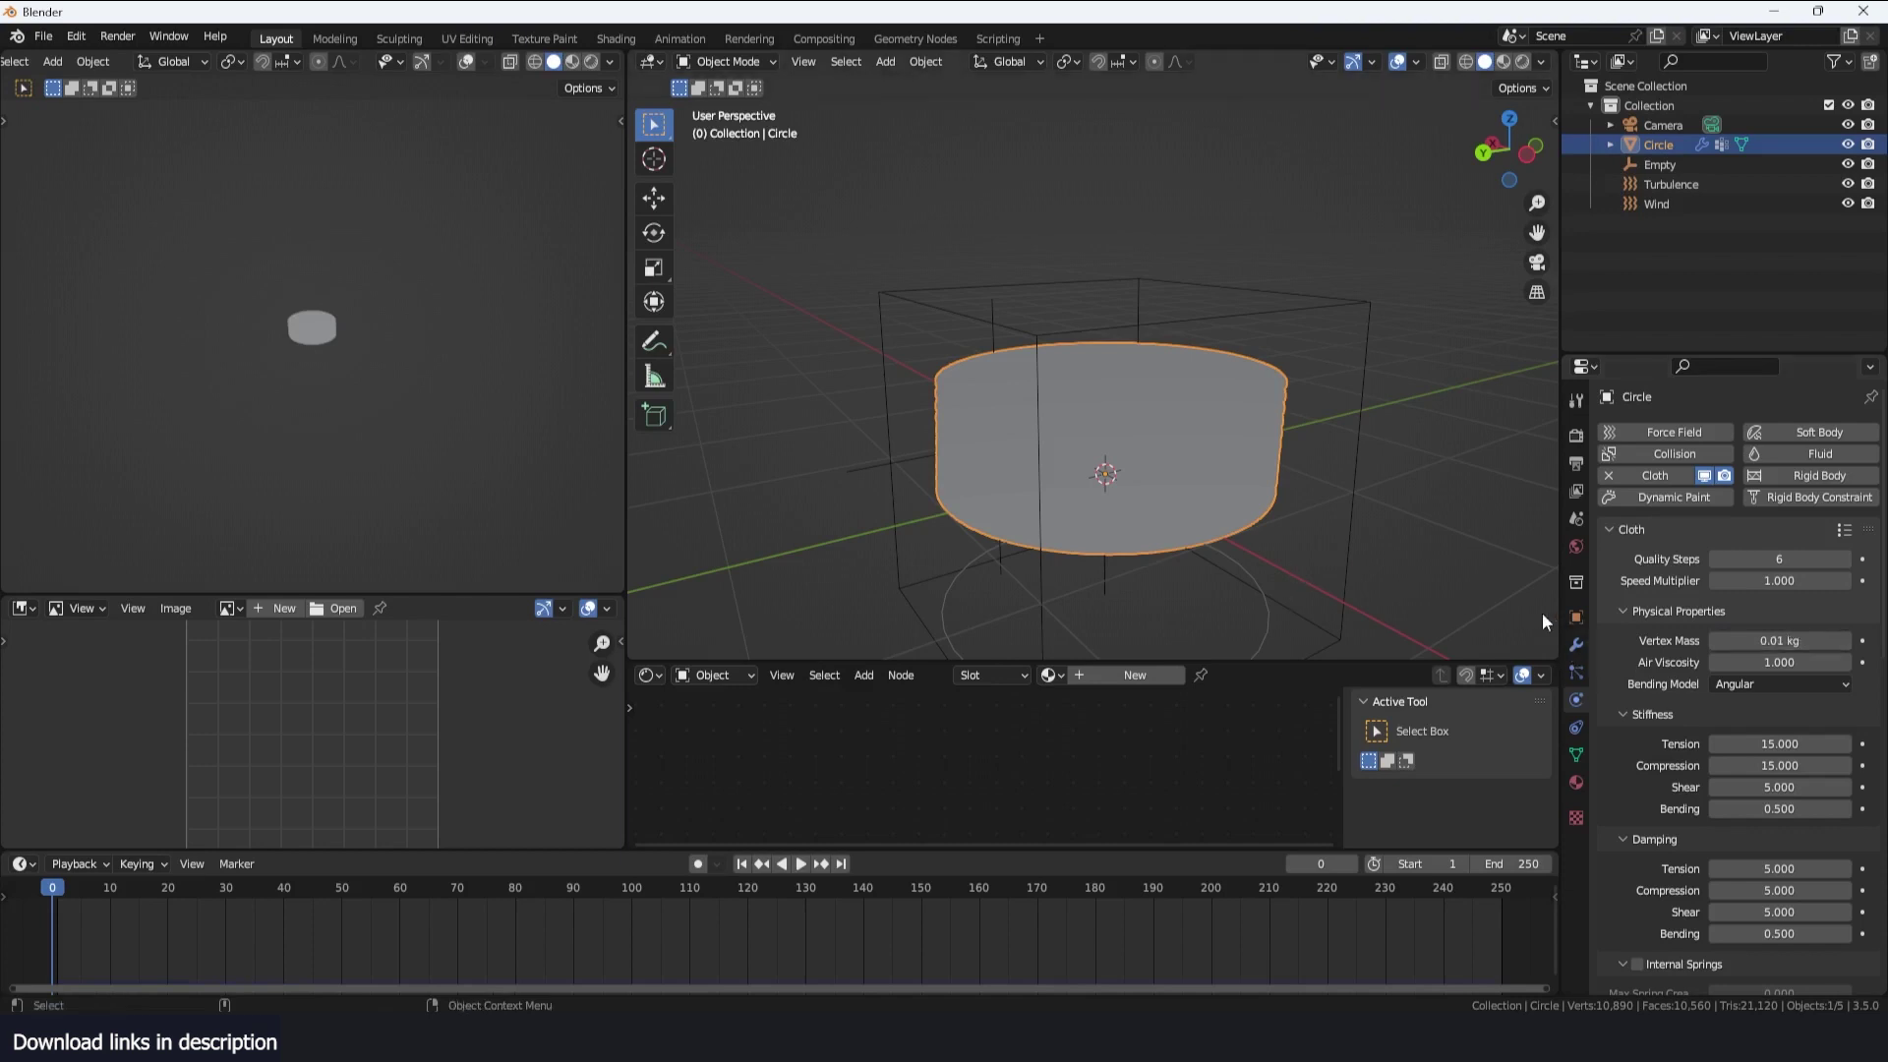
pyautogui.press('space')
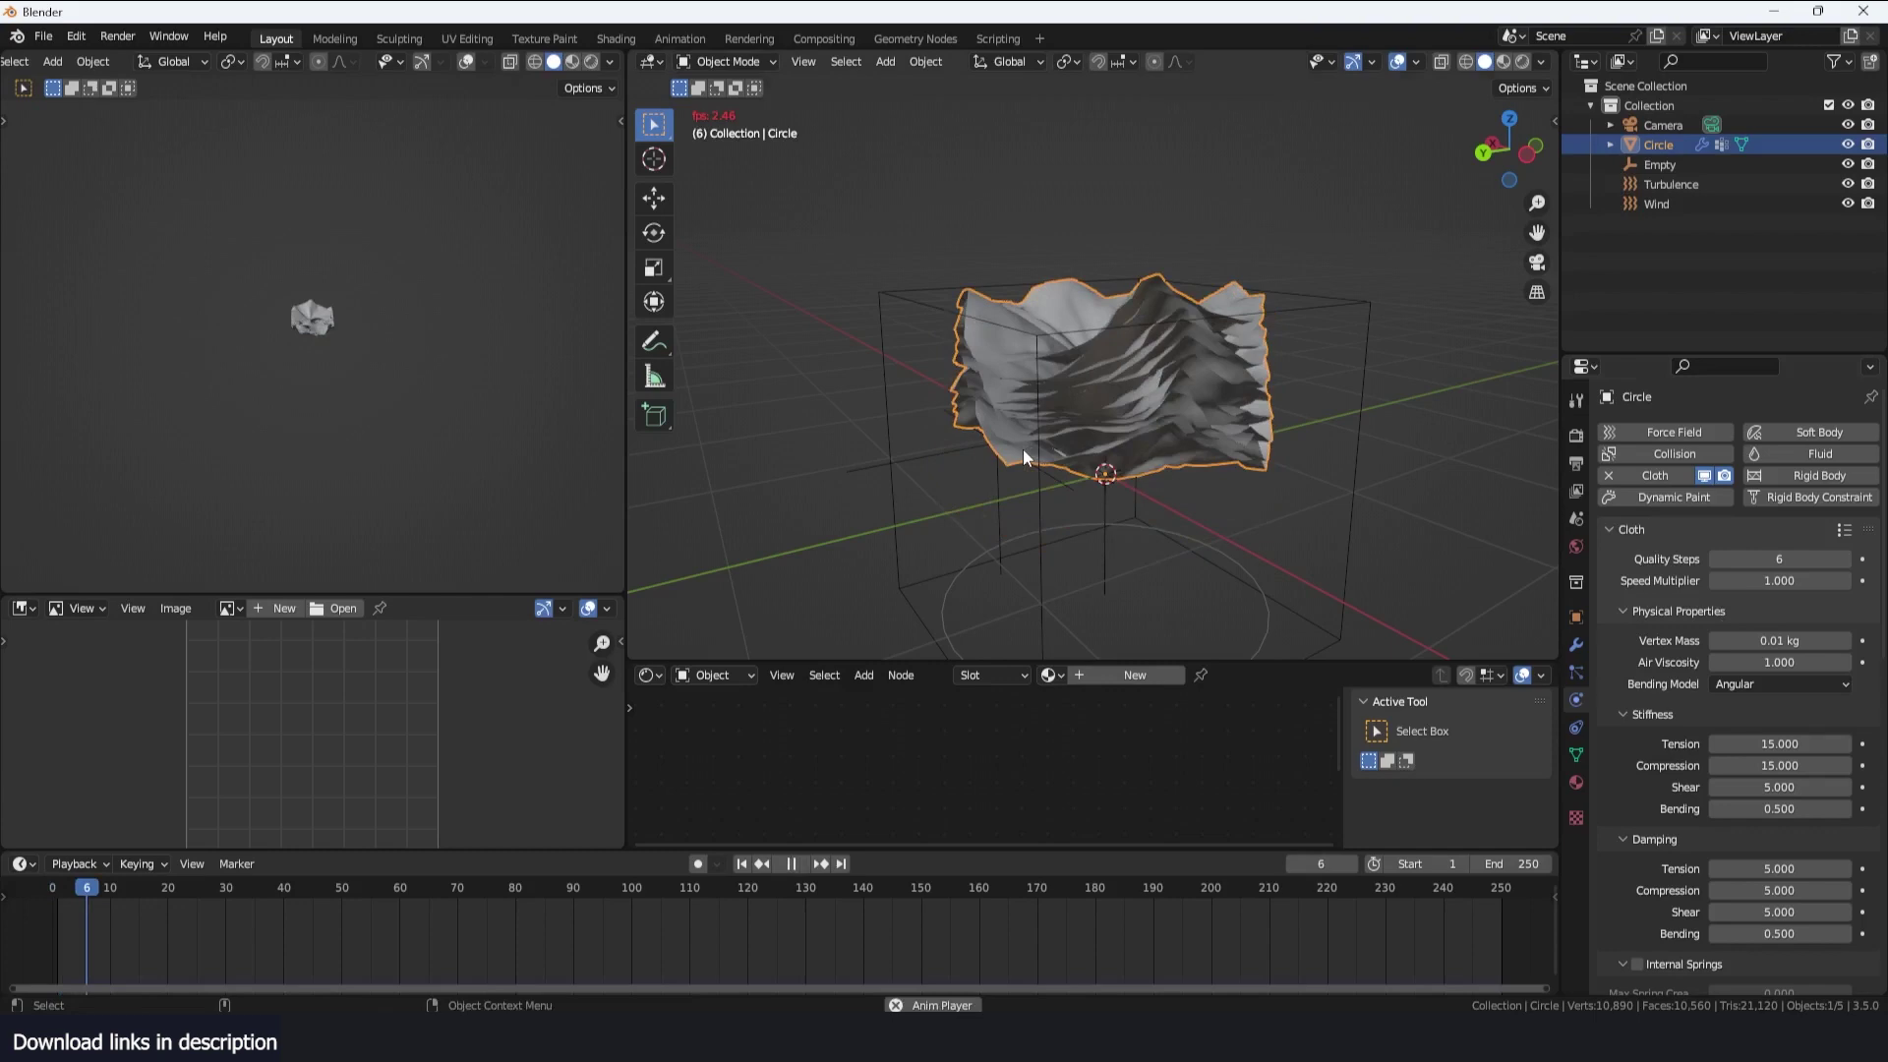
pyautogui.press('space')
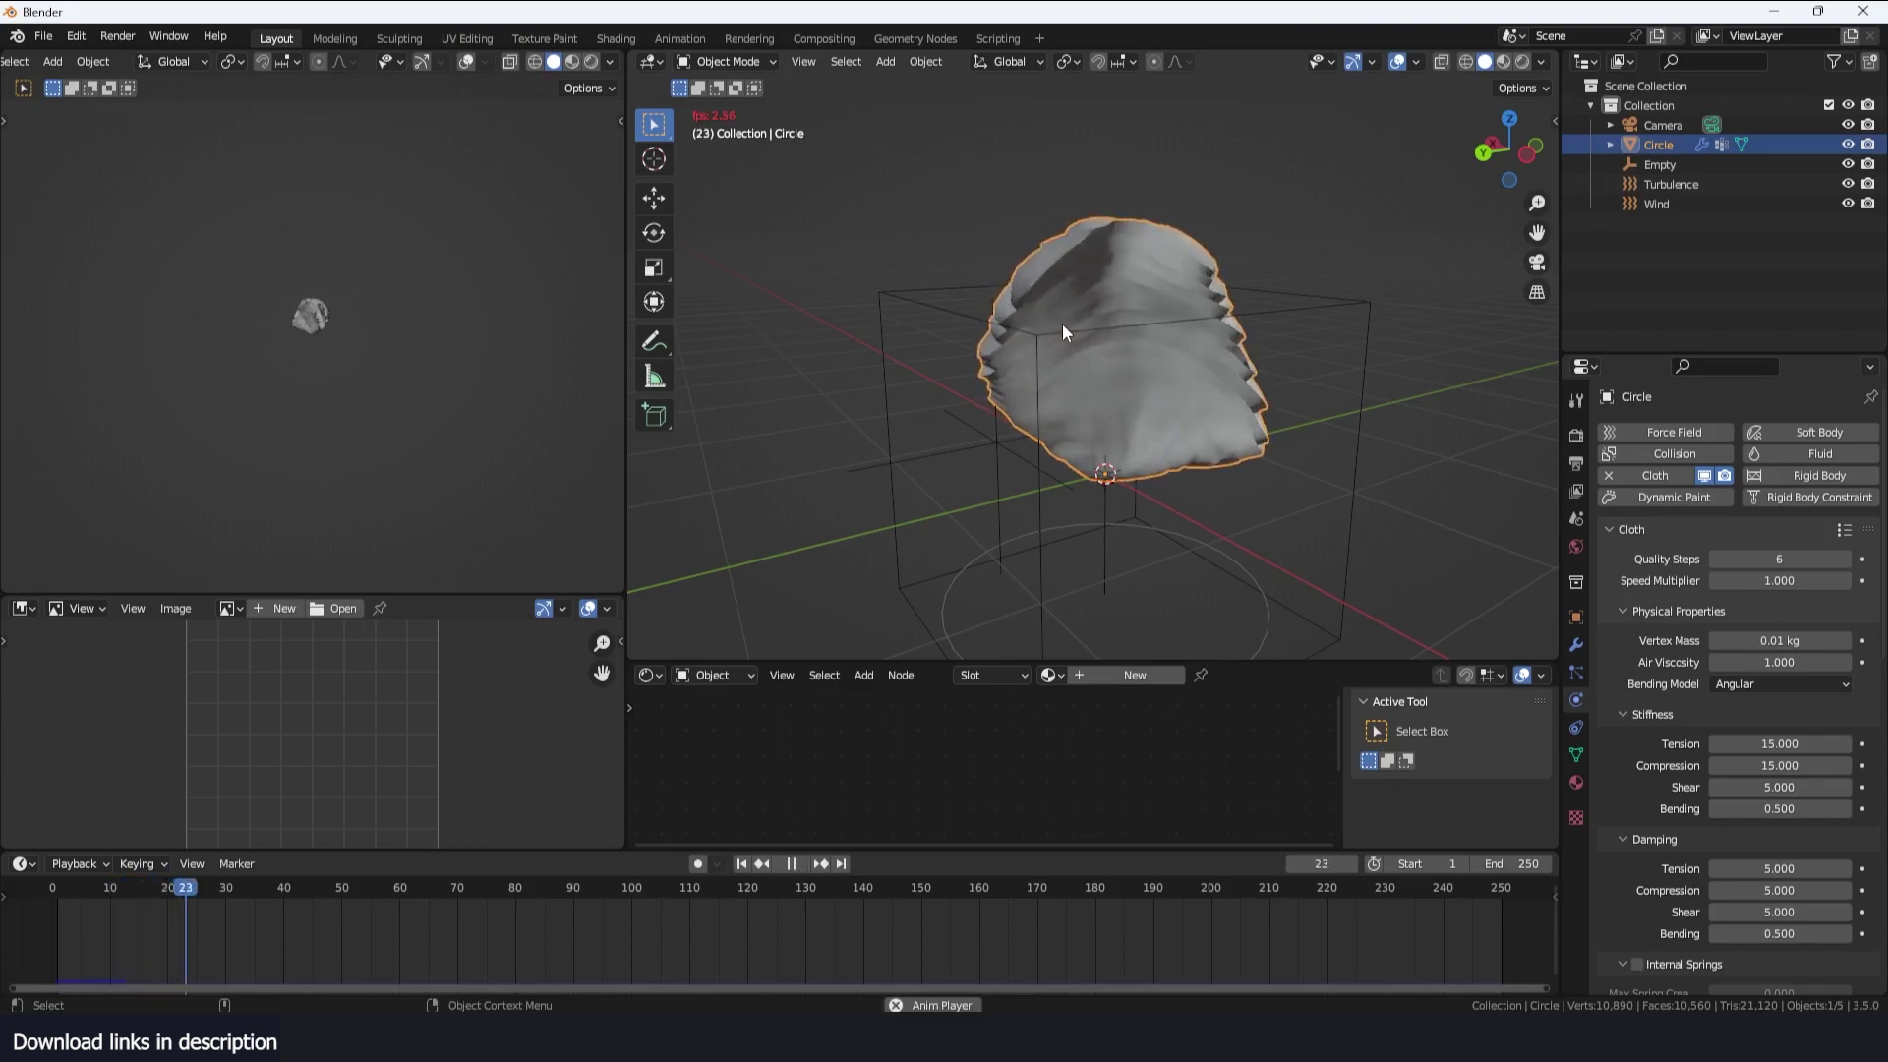
pyautogui.moveTo(1062, 322)
pyautogui.mouseDown(button='middle')
pyautogui.moveTo(1097, 340)
pyautogui.moveTo(1040, 329)
pyautogui.mouseUp(button='middle')
# Set the cloth vertex mass to 0.1 kg and replay the simulation, pausing at frame 25
pyautogui.press('space')
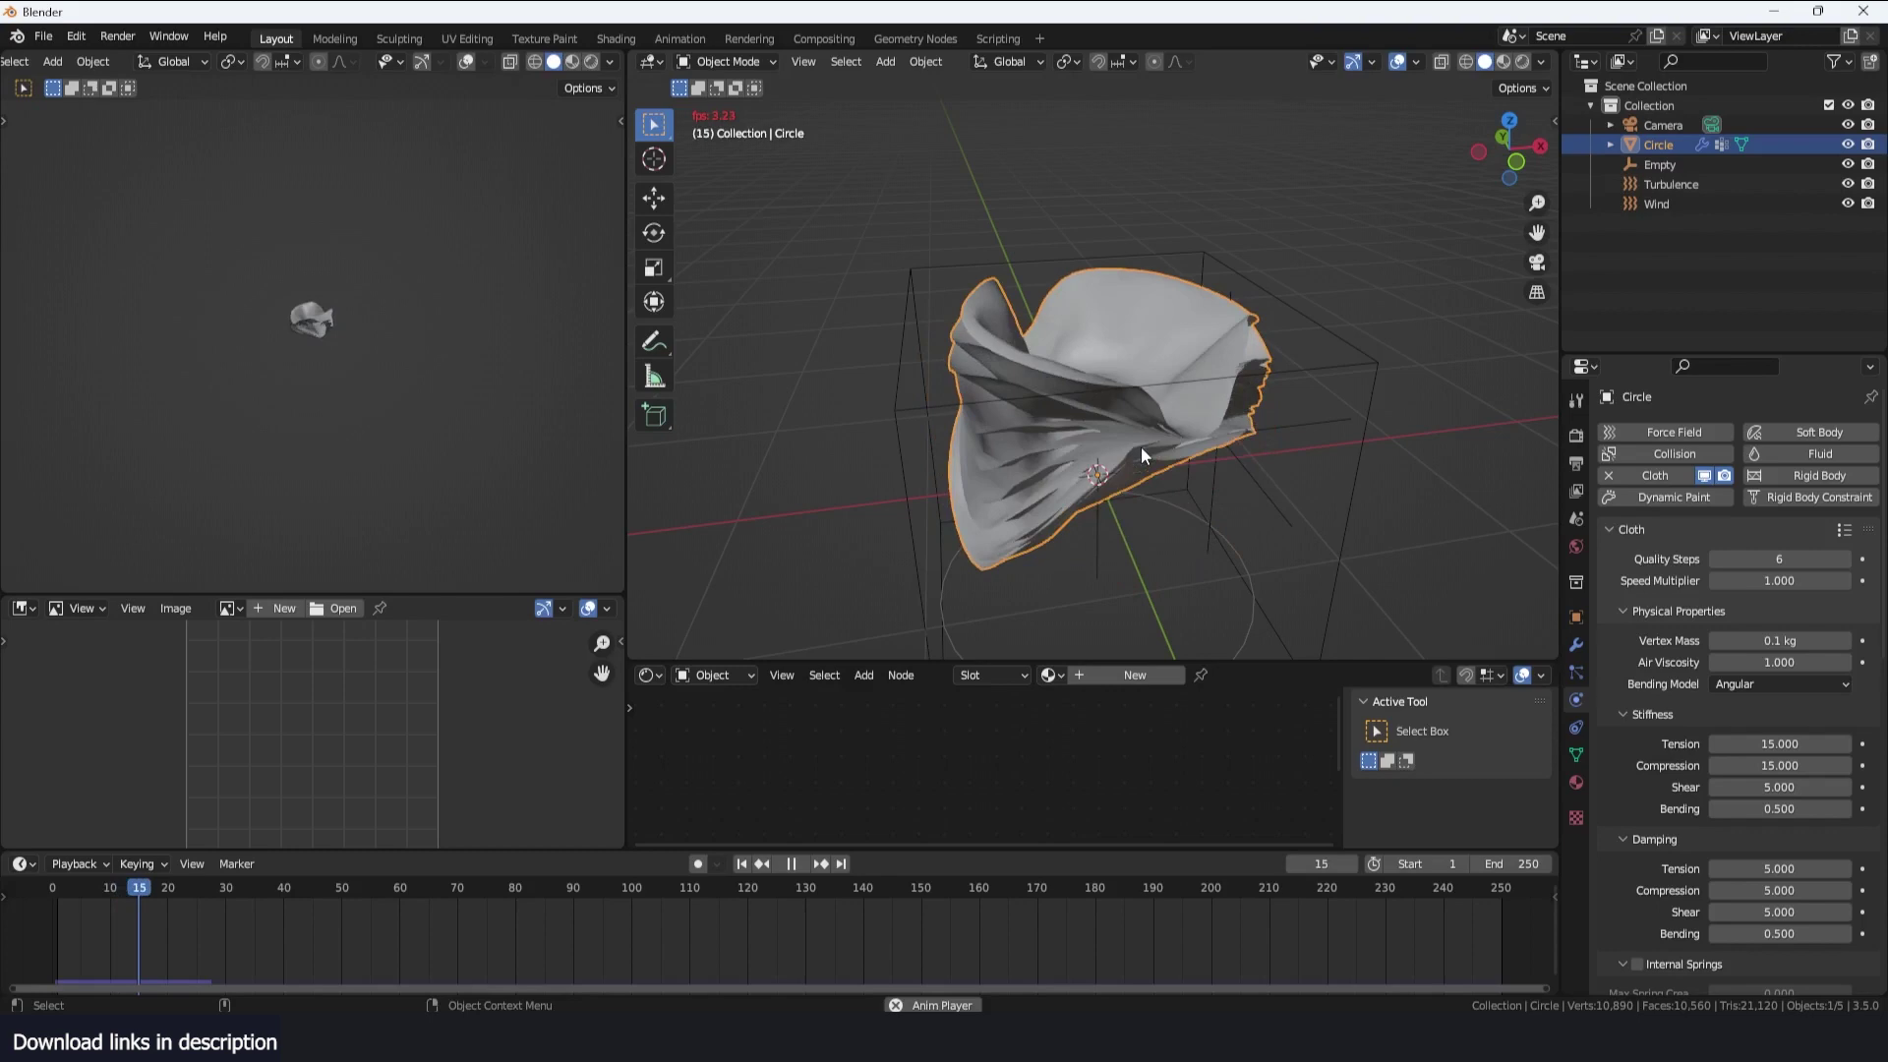
pyautogui.press('space')
pyautogui.moveTo(1141, 447); pyautogui.dragTo(1048, 429, button='middle')
pyautogui.press('space')
pyautogui.press('space')
# Examine the remaining cloth settings and inspect the folds of the cloth up close
pyautogui.scroll(-5, 1840, 871)
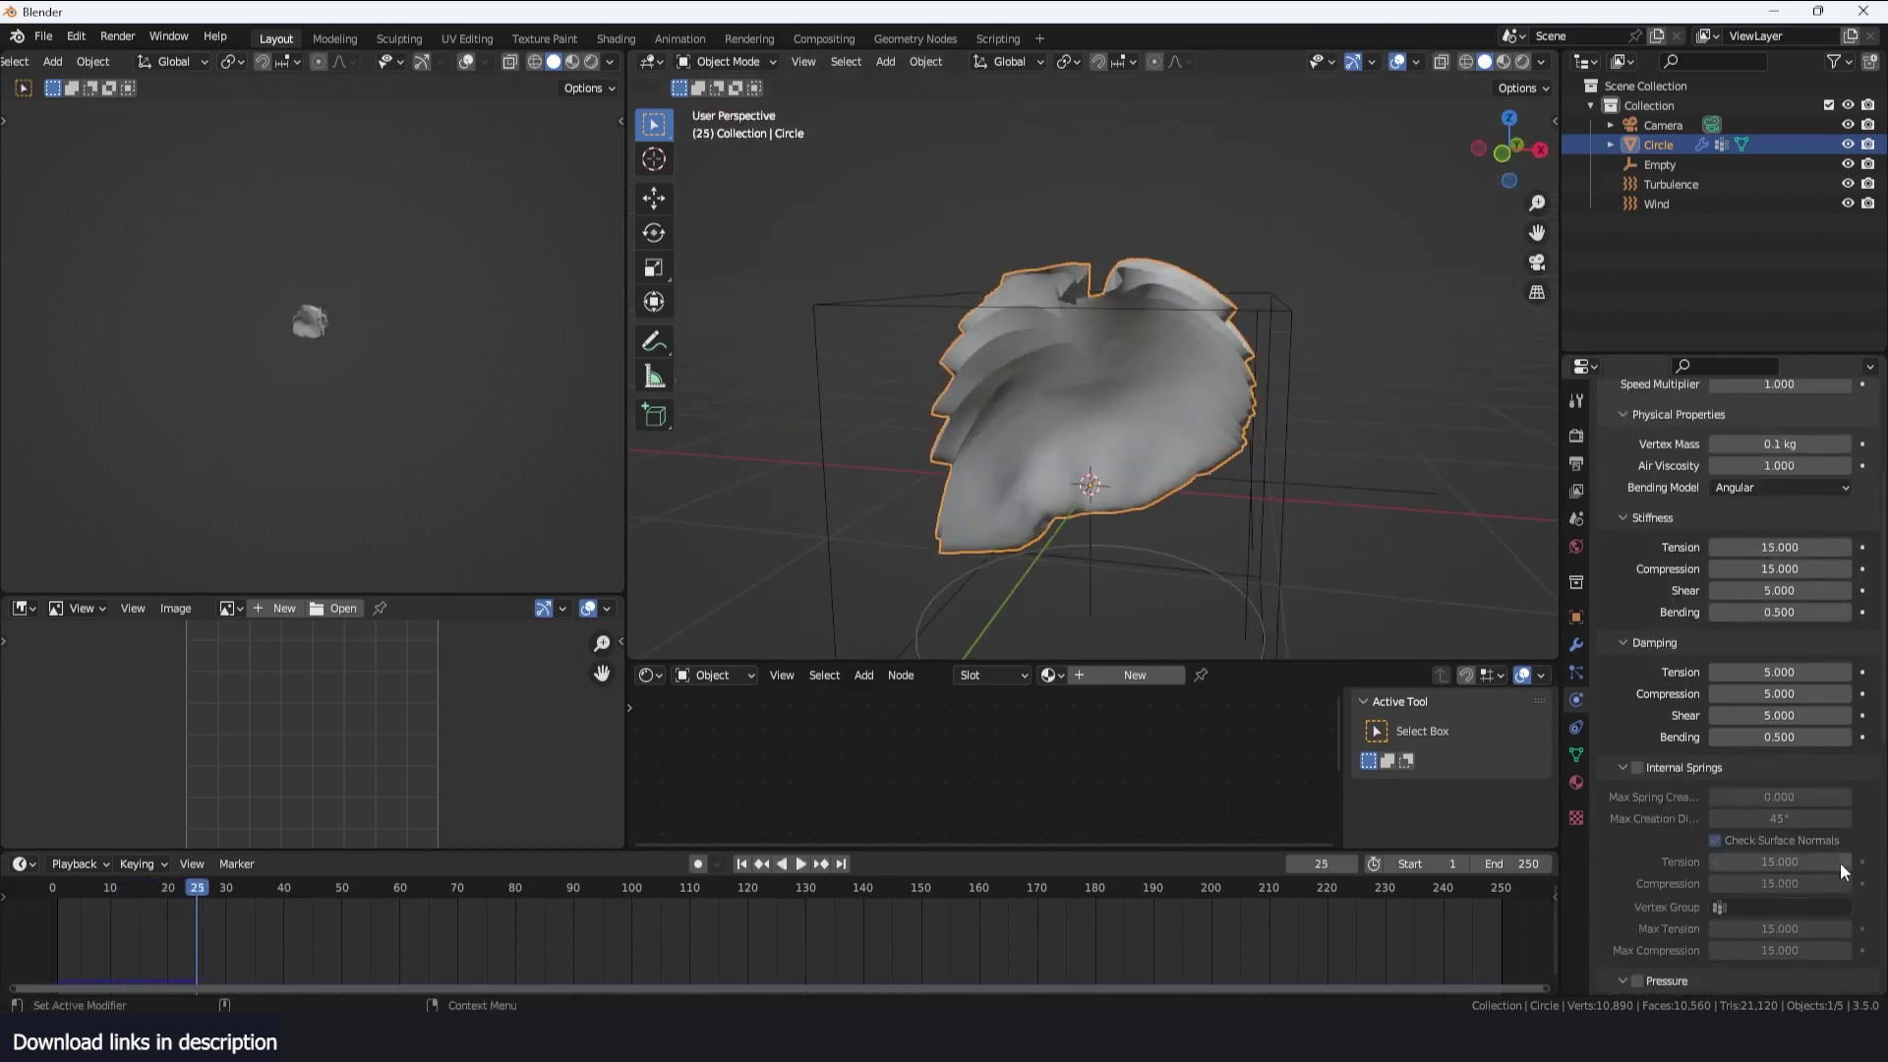
pyautogui.scroll(-6, 1841, 866)
pyautogui.scroll(-4, 1113, 369)
pyautogui.moveTo(1112, 370); pyautogui.dragTo(1040, 328, button='middle')
pyautogui.scroll(4, 1333, 409)
pyautogui.scroll(5, 1203, 318)
pyautogui.scroll(-8, 1041, 328)
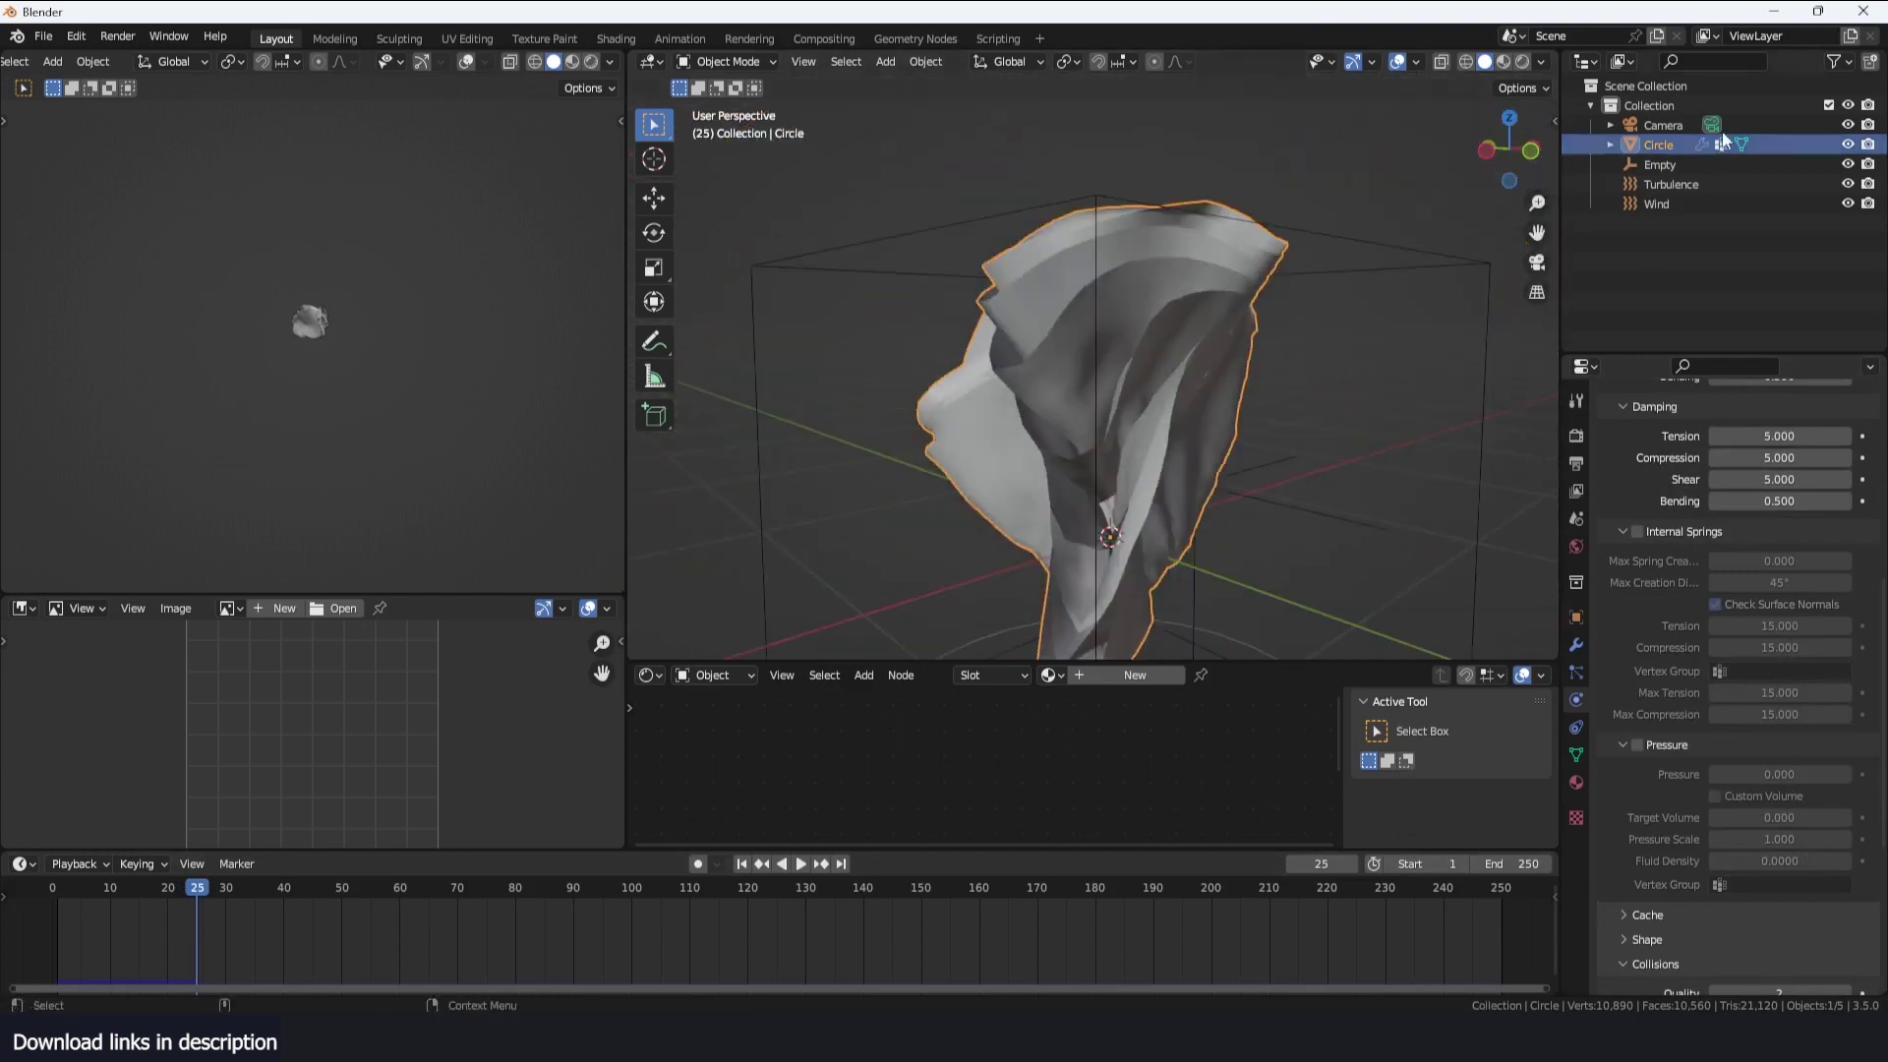
# Collapse the circle's existing modifiers and add a Subdivision Surface modifier after the cloth
pyautogui.click(1575, 644)
pyautogui.scroll(5, 1655, 491)
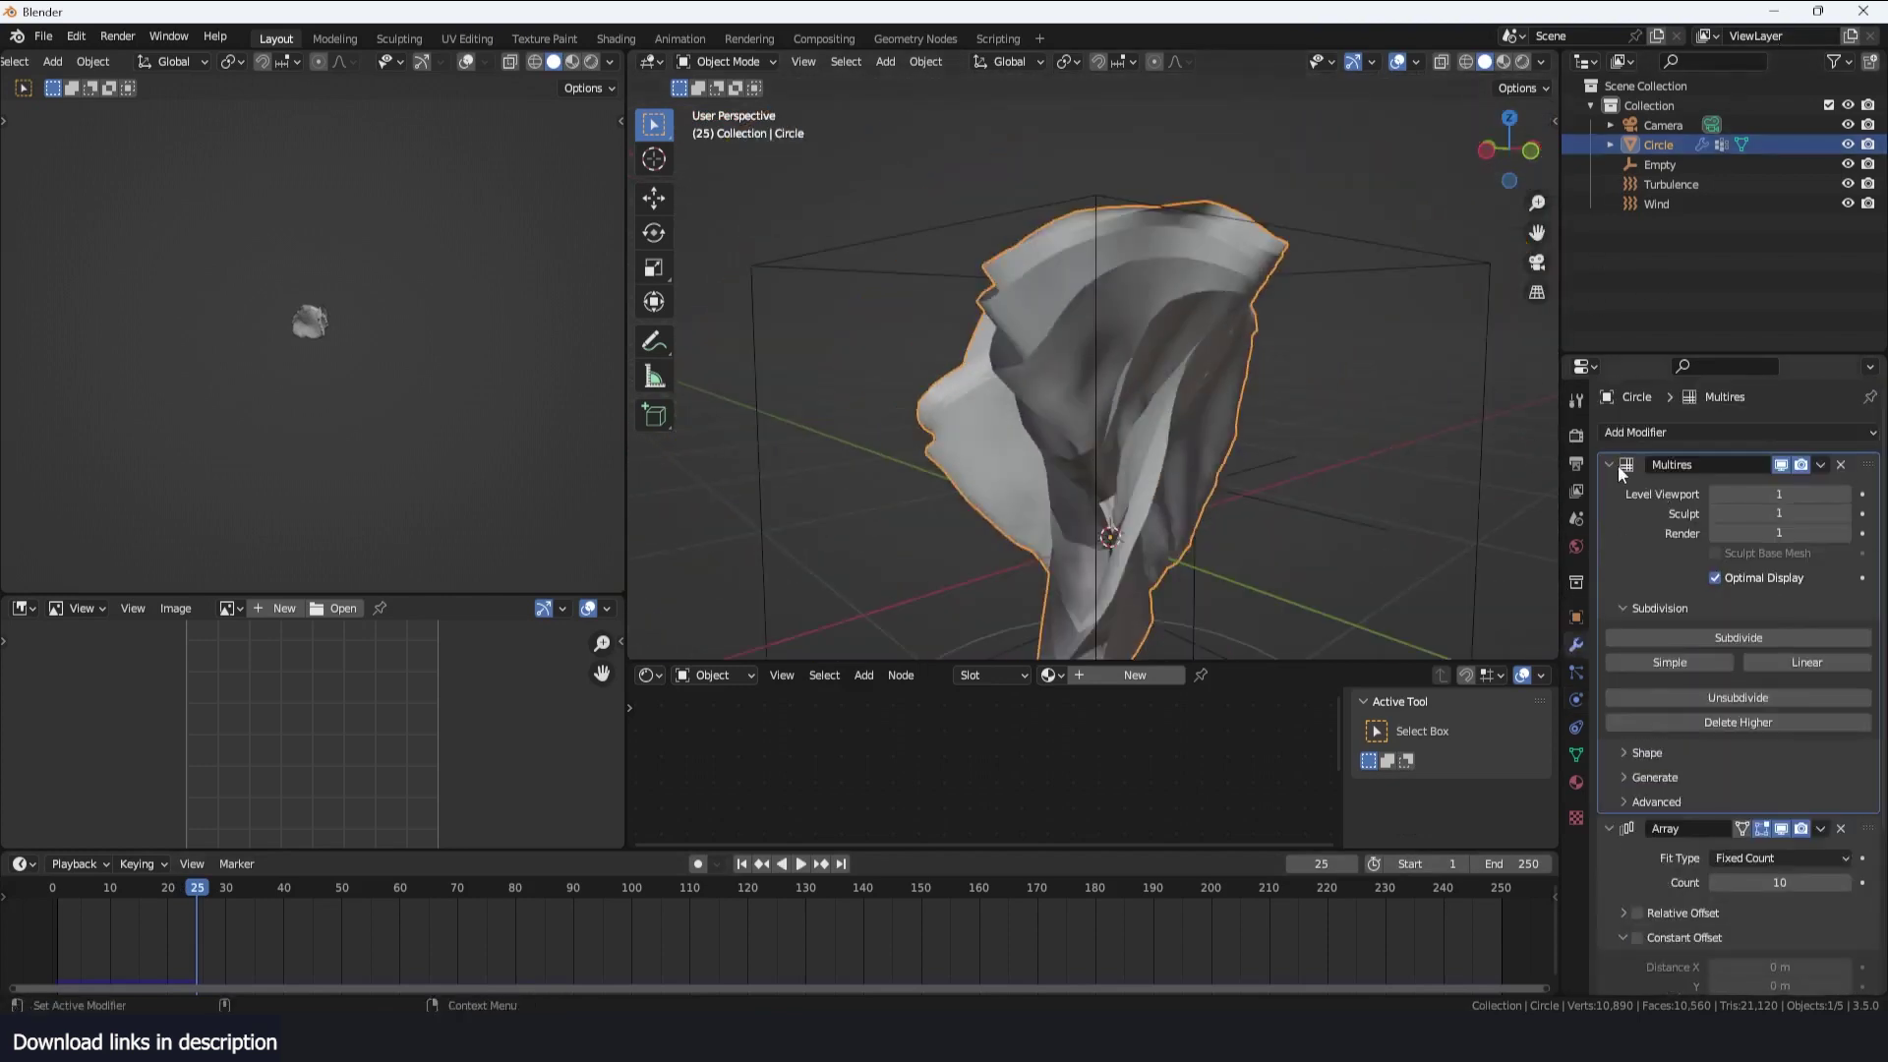
pyautogui.click(1614, 463)
pyautogui.click(1609, 495)
pyautogui.click(1750, 437)
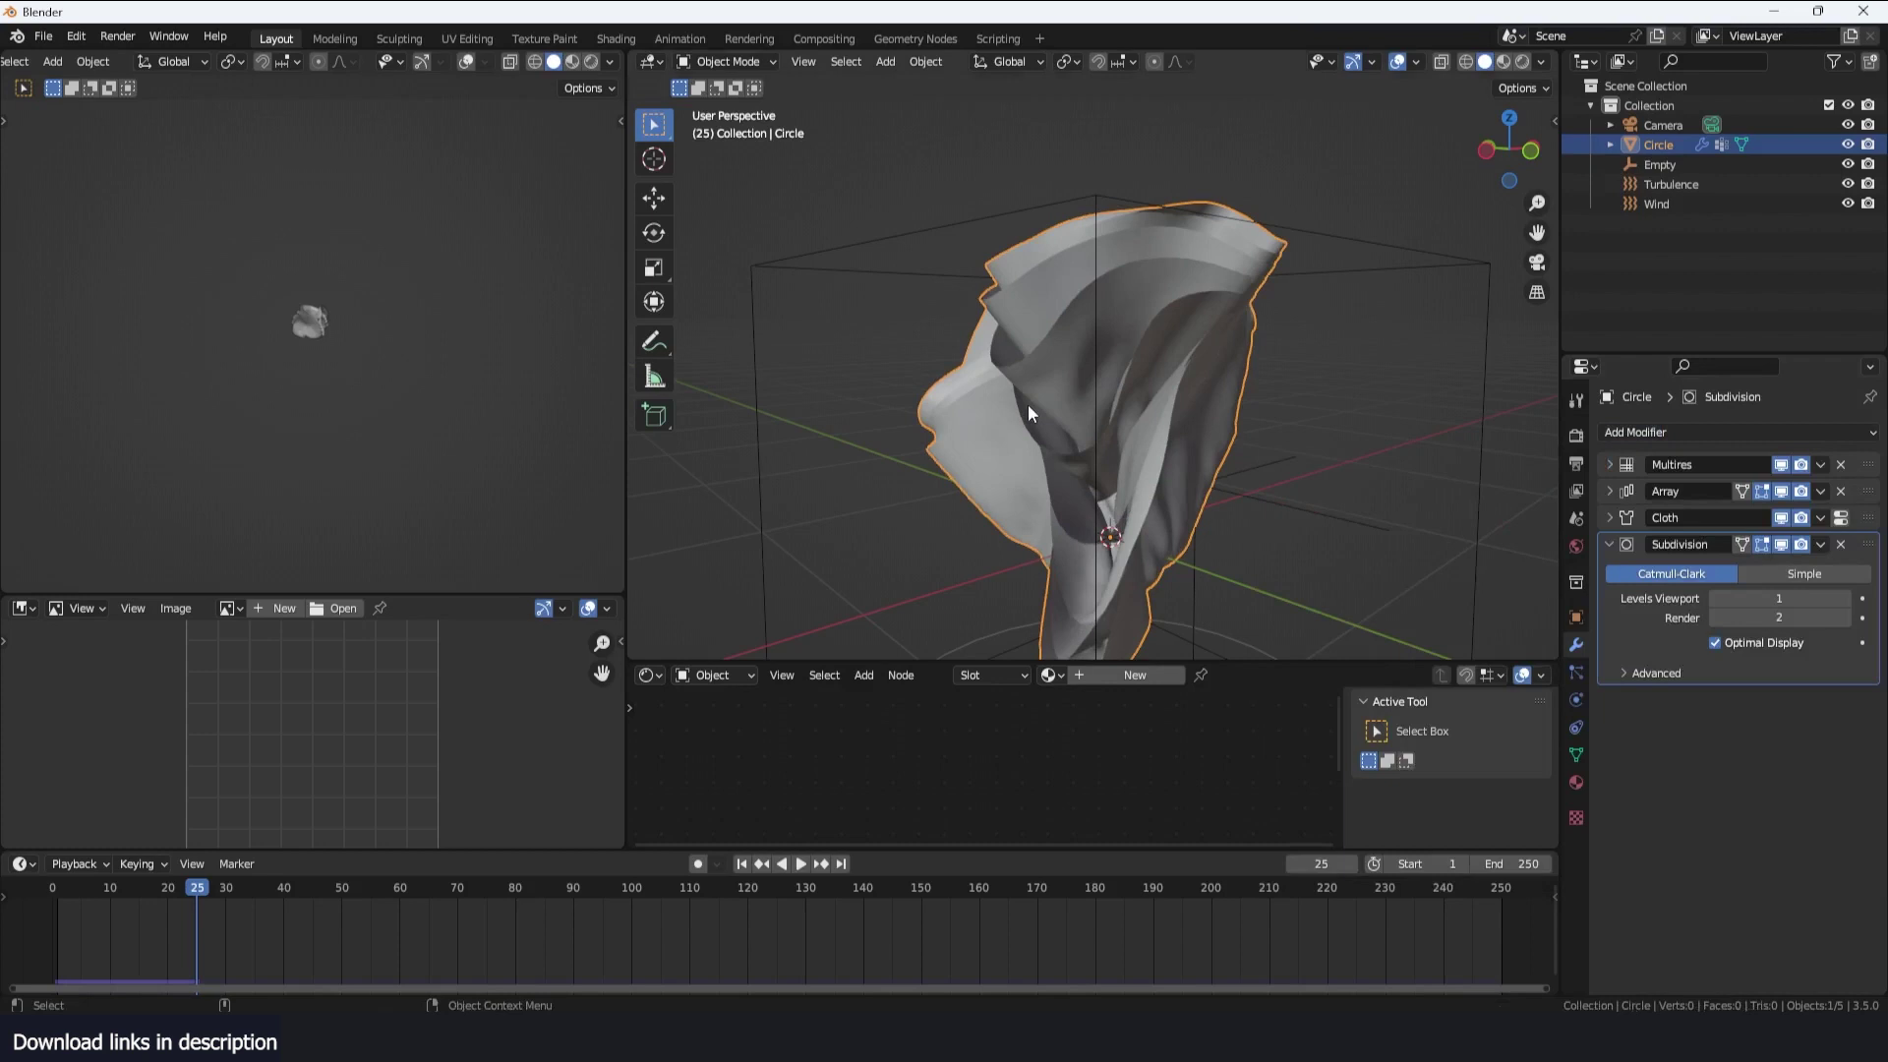
pyautogui.moveTo(1028, 404); pyautogui.dragTo(1183, 403, button='middle')
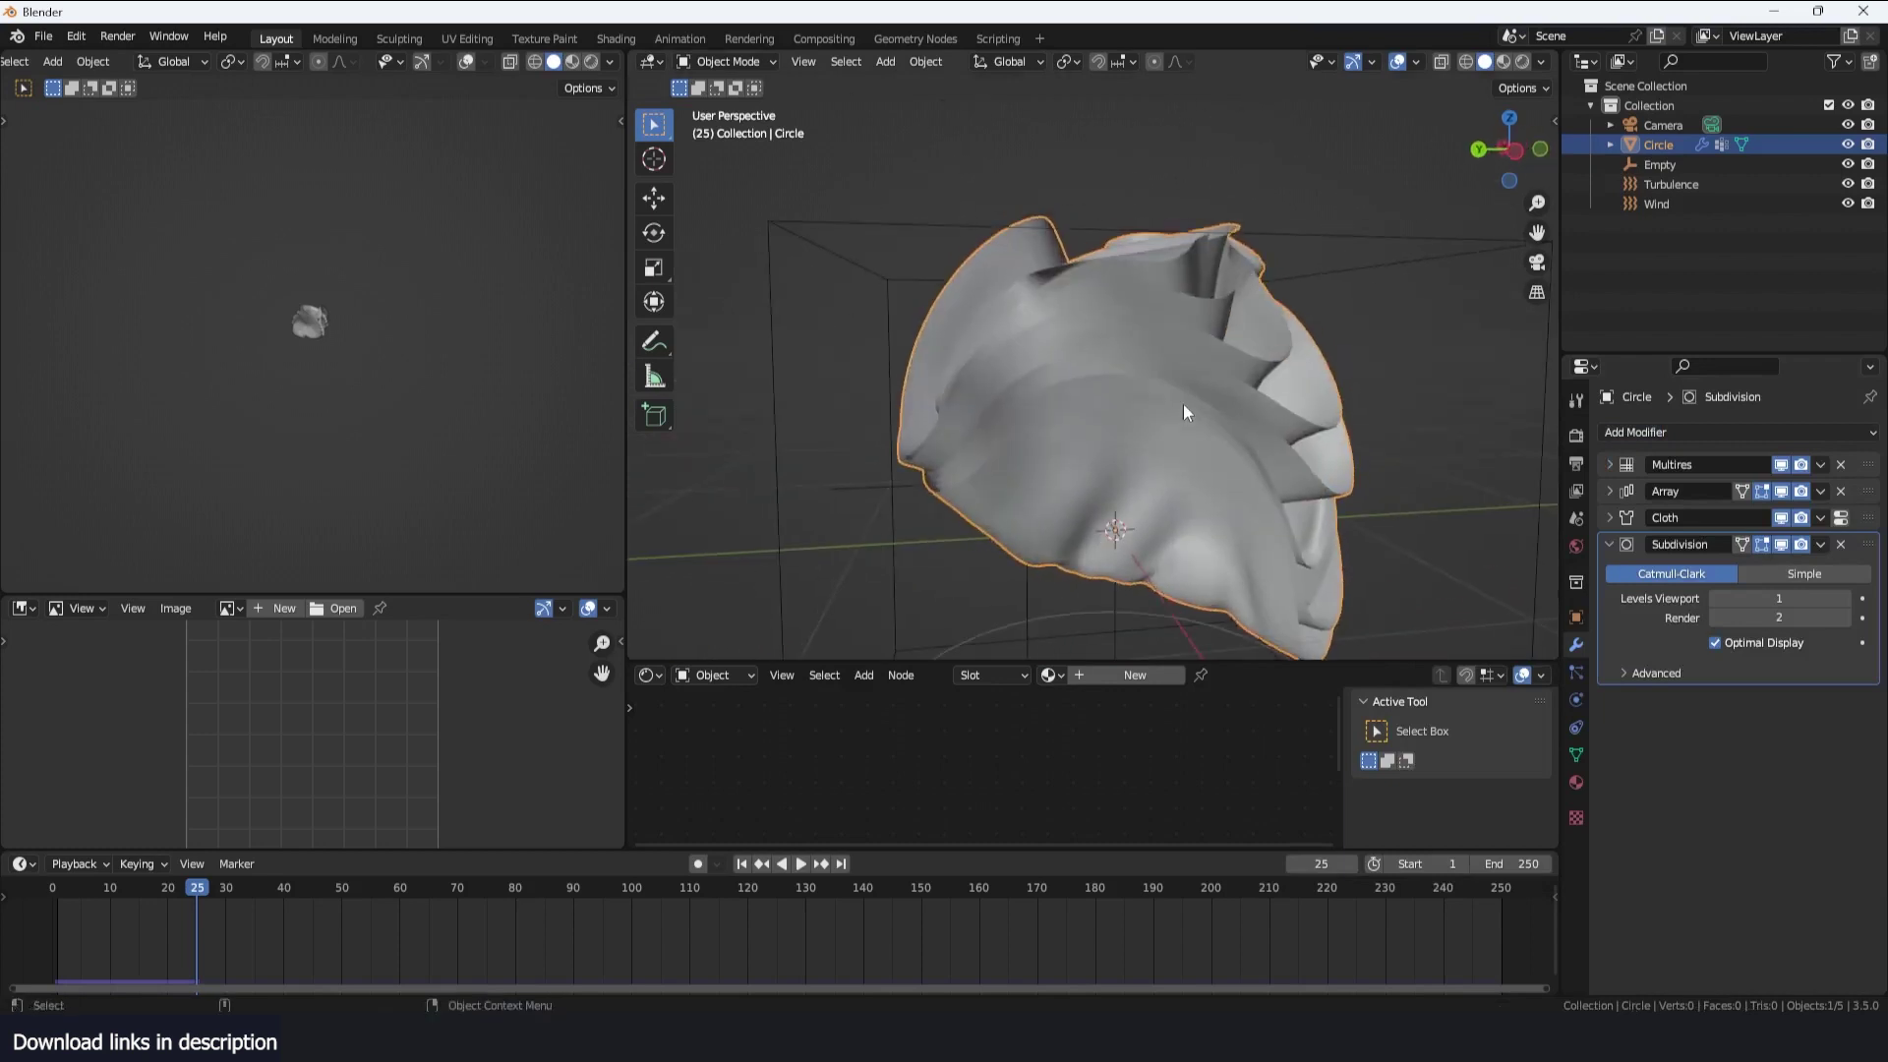
# Add a Solidify modifier to the circle to give the cloth layers thickness
pyautogui.click(1659, 435)
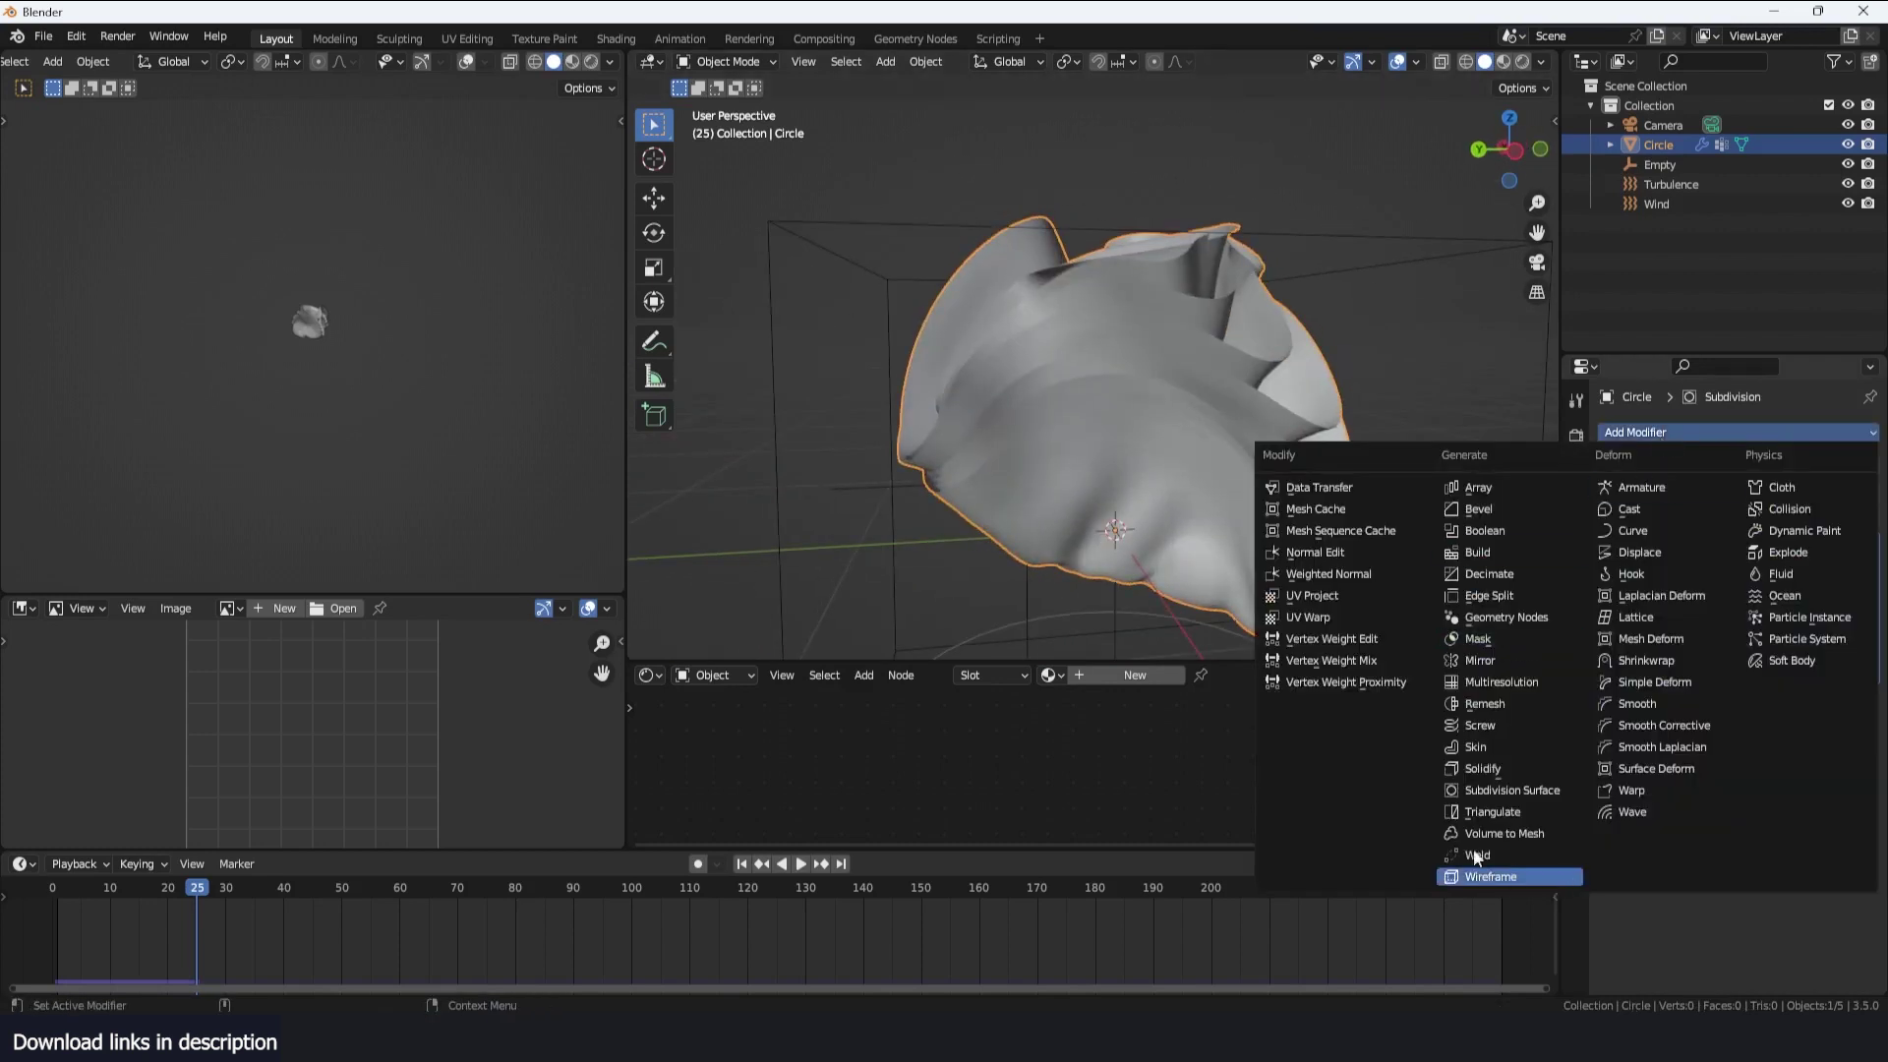
pyautogui.click(1493, 772)
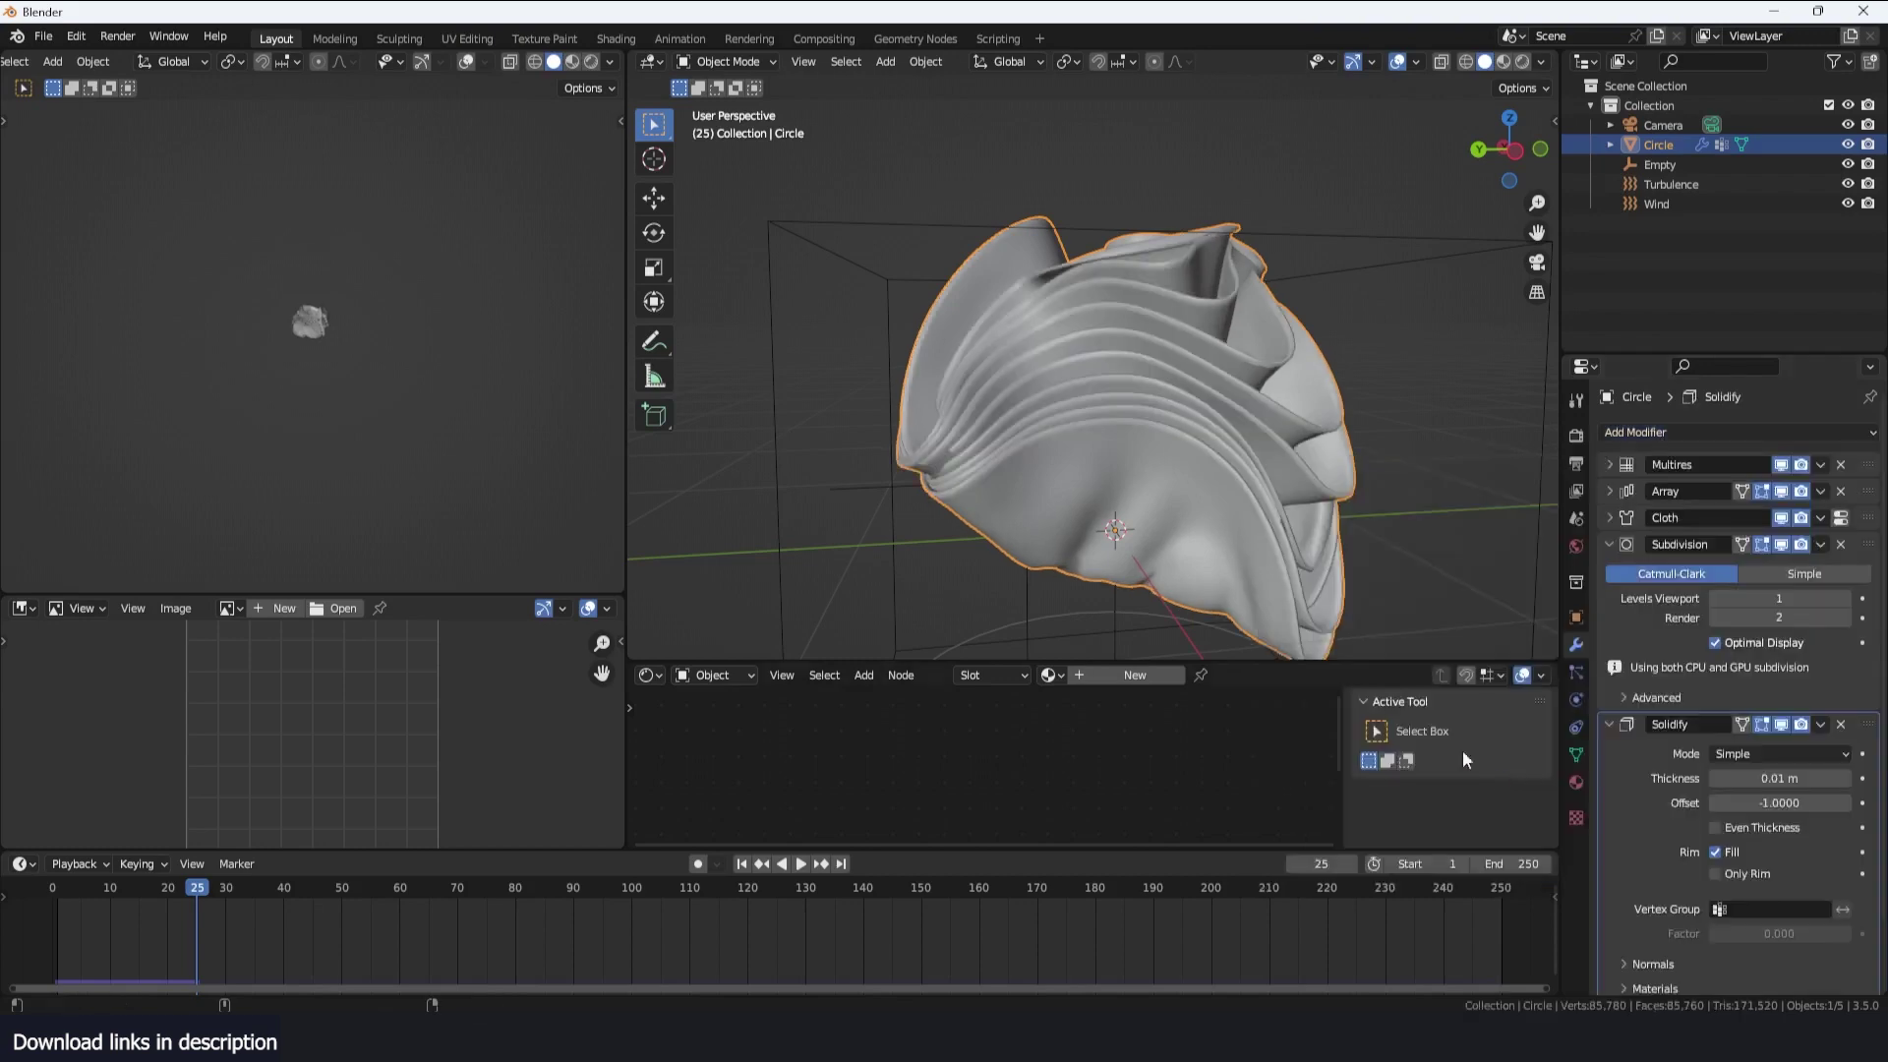
pyautogui.moveTo(1160, 423); pyautogui.dragTo(997, 403, button='middle')
# Replay the simulation of the thickened cloth from frame 0, inspect it from several angles and pause at frame 33
pyautogui.hotkey('shift', 'Left')
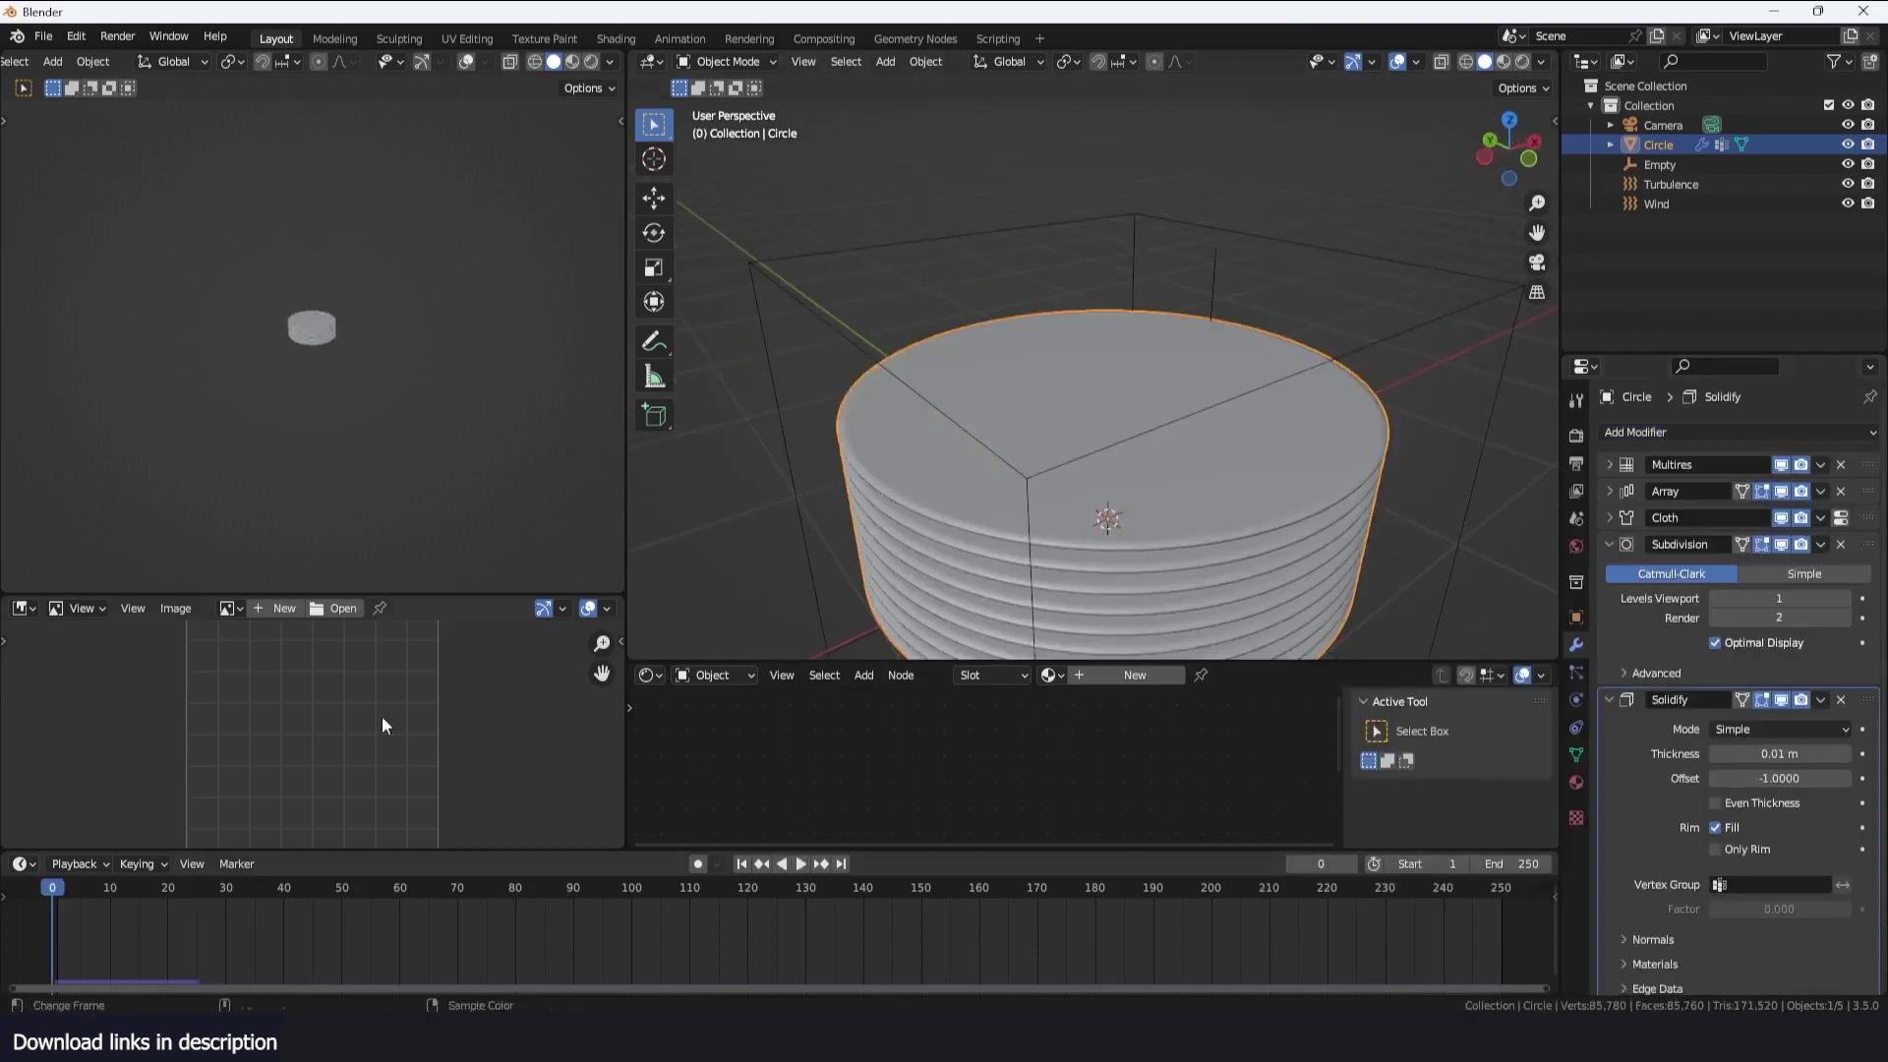
pyautogui.press('space')
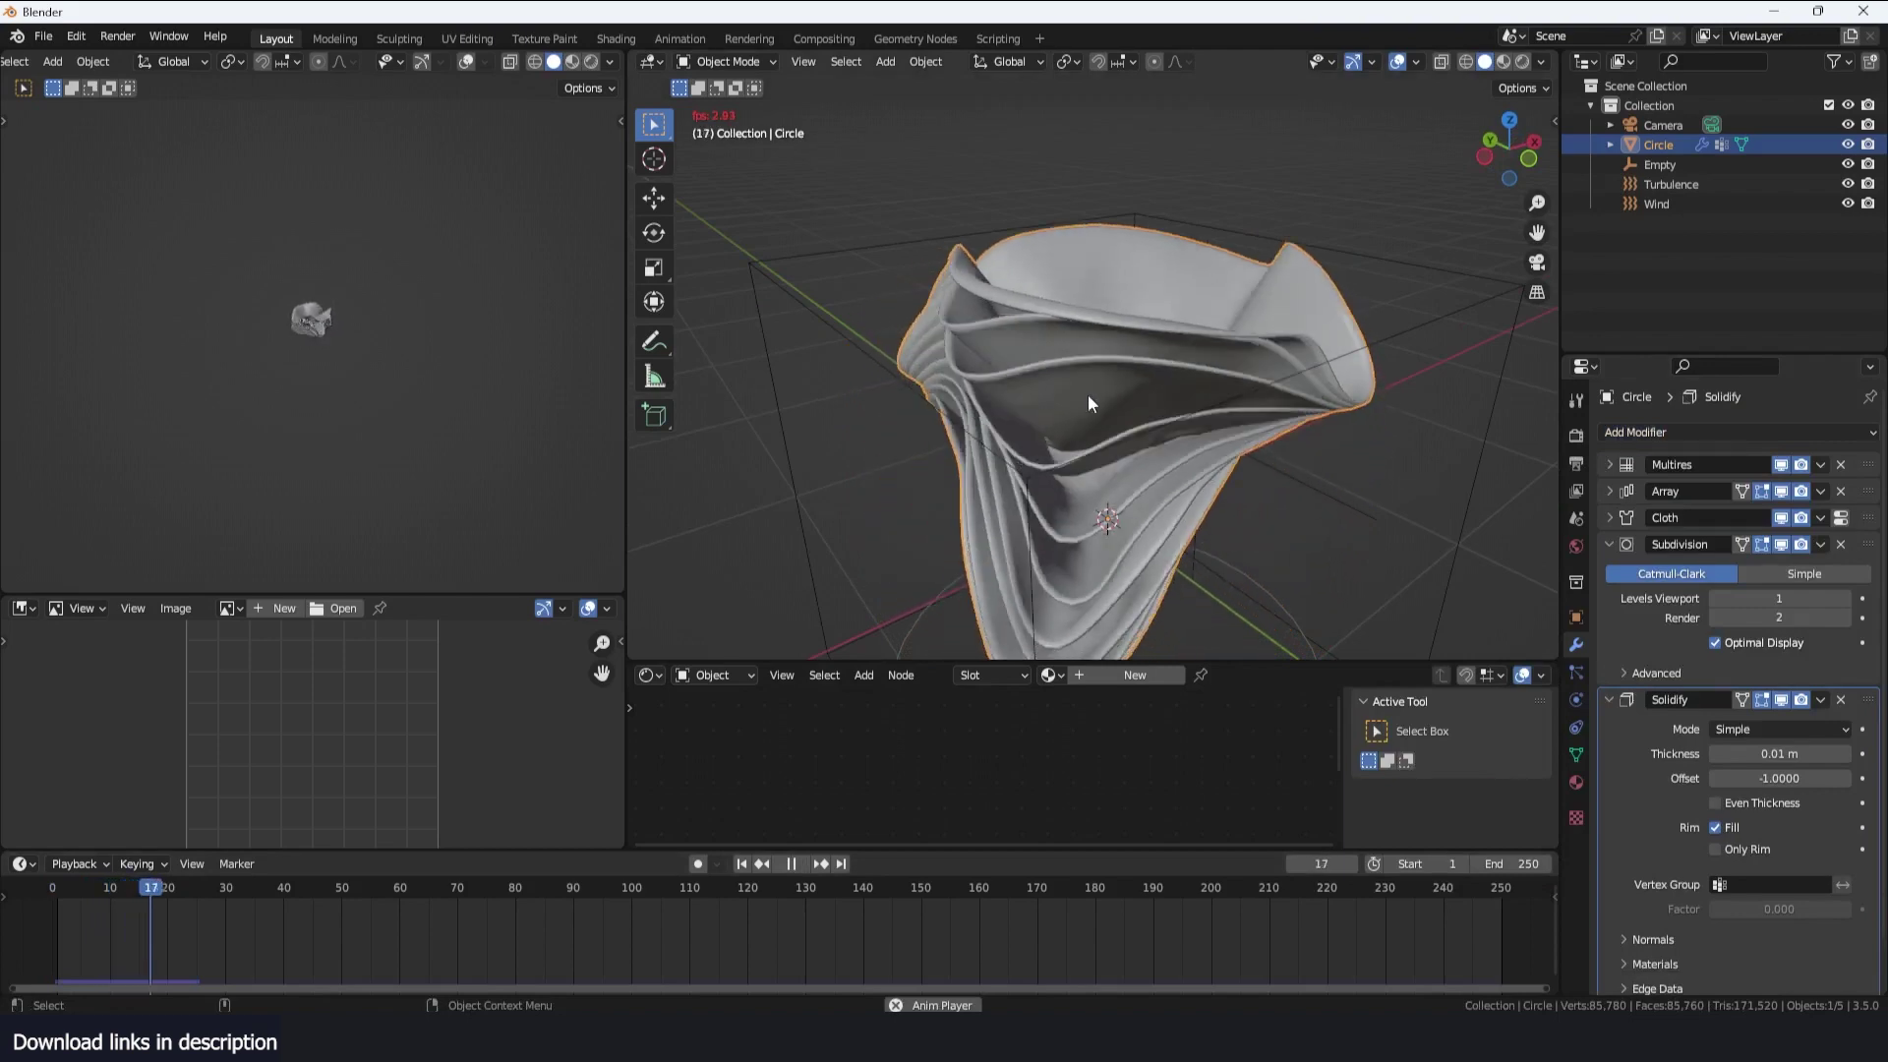
pyautogui.press('space')
pyautogui.moveTo(1087, 403); pyautogui.dragTo(1306, 350, button='middle')
pyautogui.press('space')
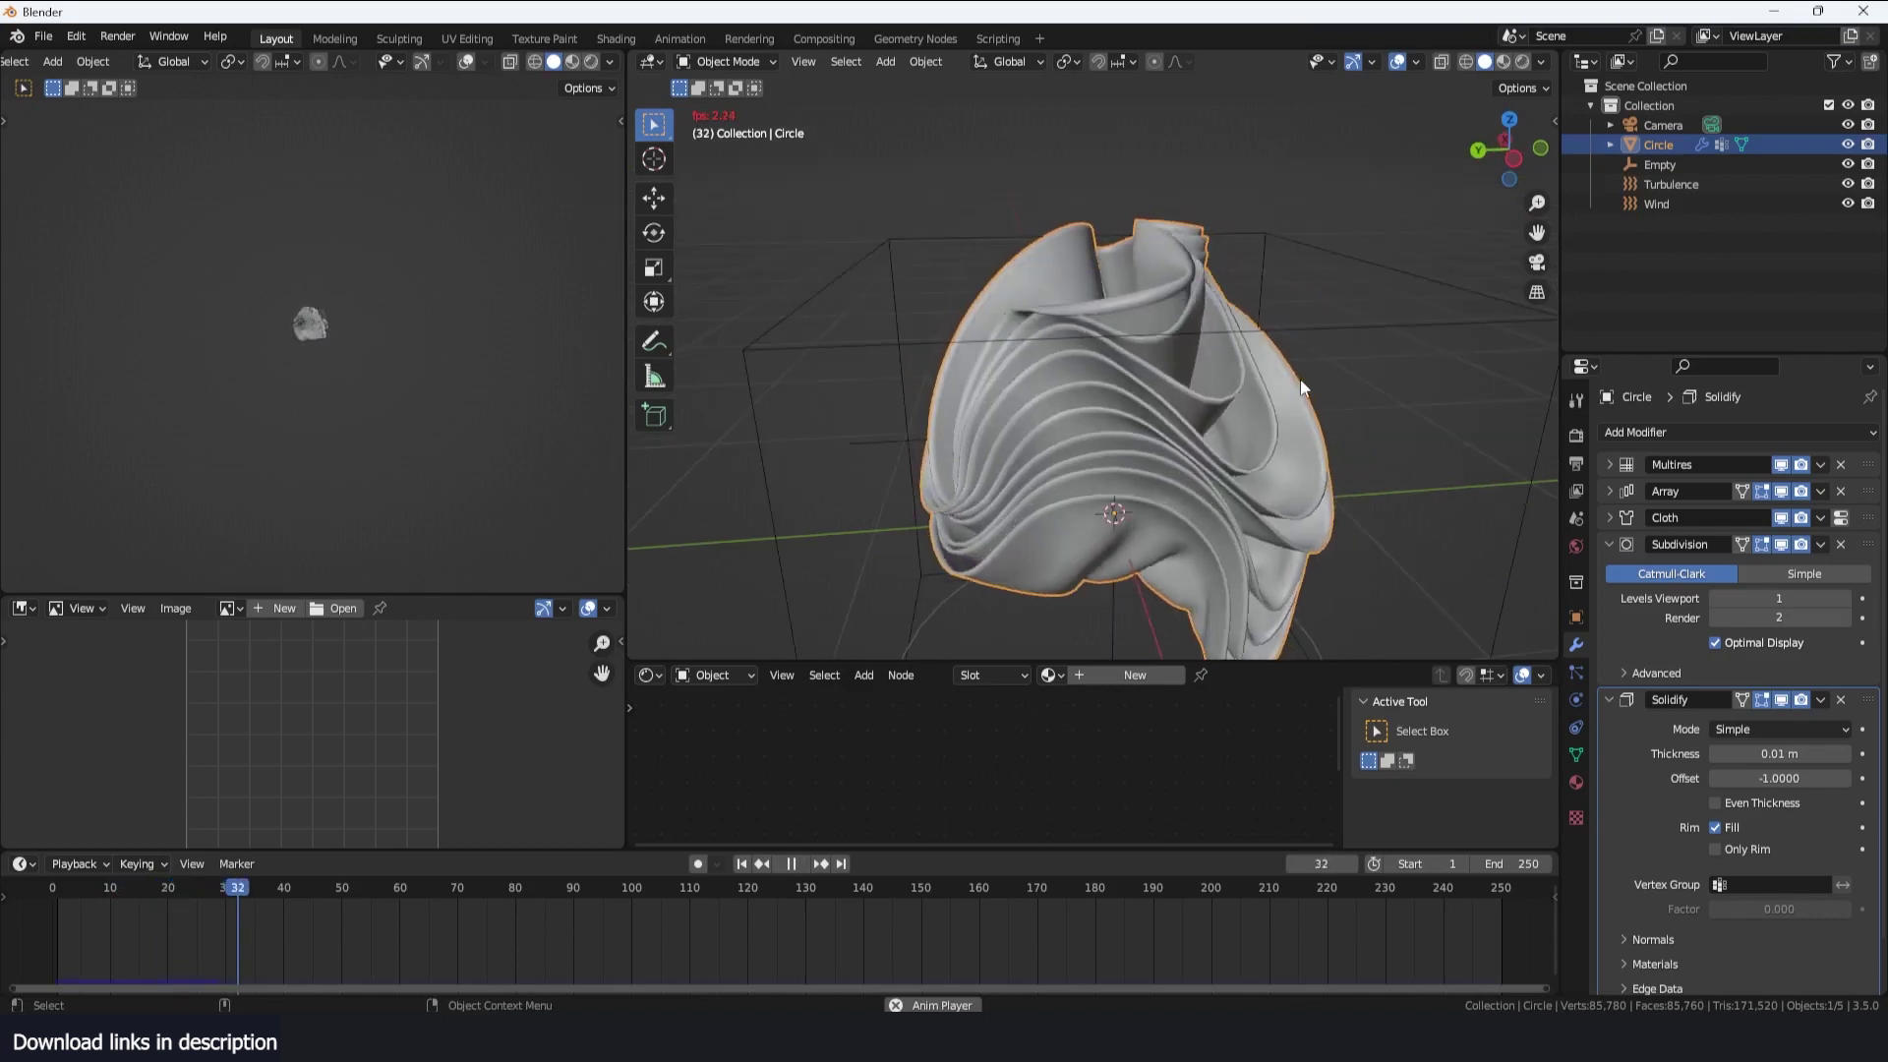
pyautogui.press('space')
pyautogui.moveTo(1300, 380); pyautogui.dragTo(1213, 399, button='middle')
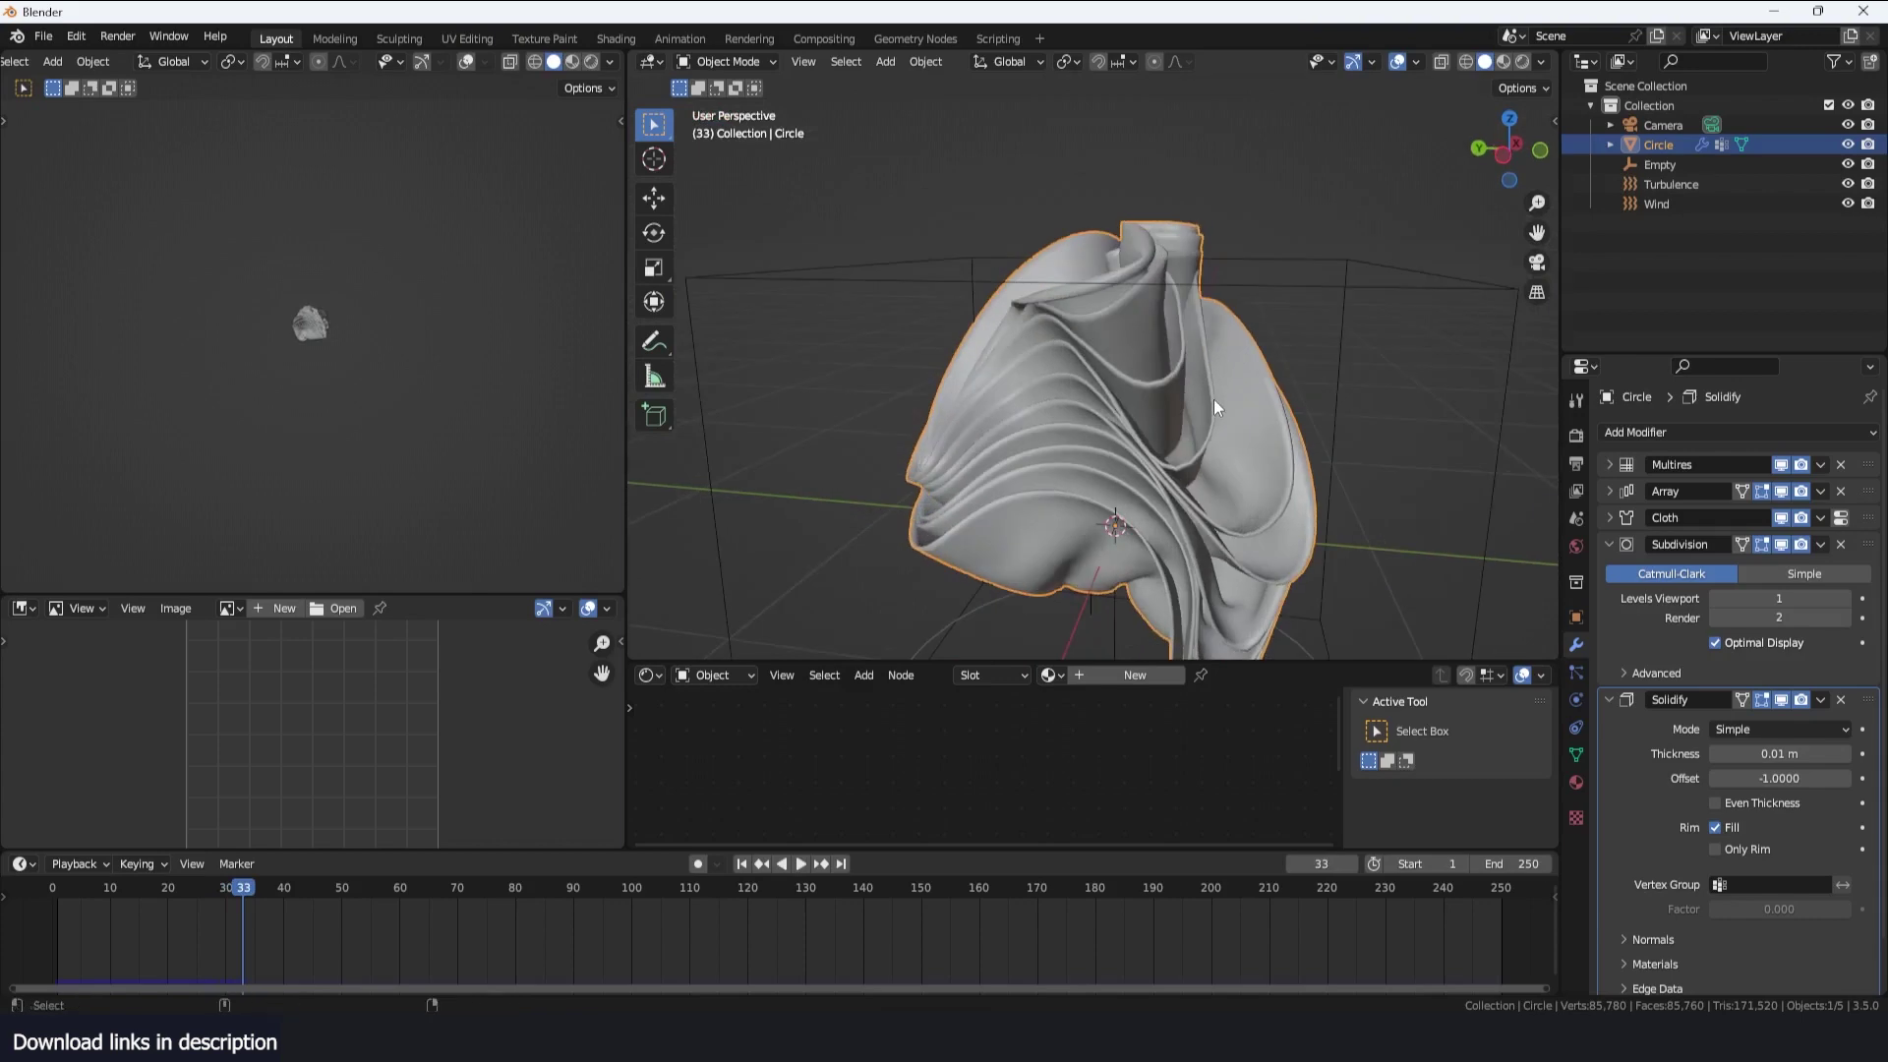
# Look through the camera and move it closer to the cloth, to about X -3.96, Y -0.72 and Z 1.47 m
pyautogui.press('KP_0')
pyautogui.click(1282, 238)
pyautogui.press('g')
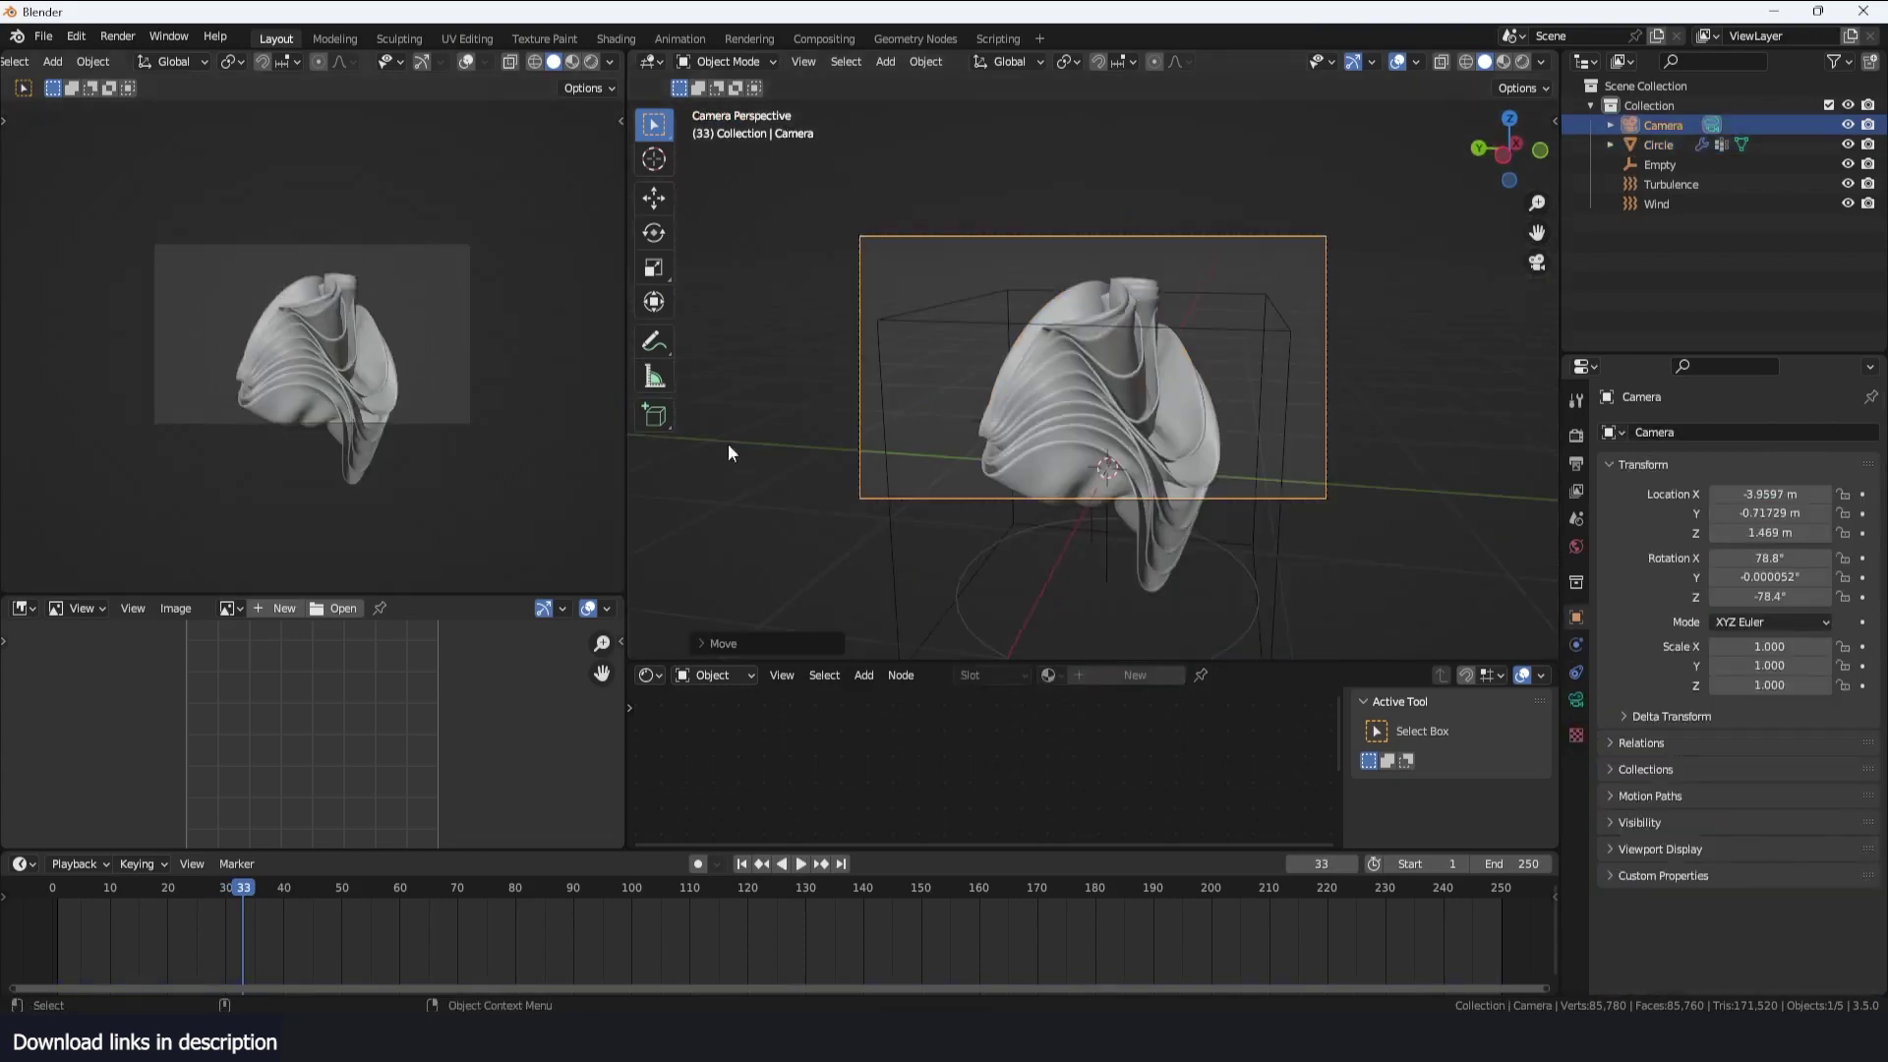
# Set the render engine to Cycles with GPU Compute as the device
pyautogui.click(1575, 436)
pyautogui.click(1779, 433)
pyautogui.click(1750, 497)
pyautogui.press('g')
pyautogui.scroll(2, 1086, 496)
pyautogui.scroll(-5, 1141, 429)
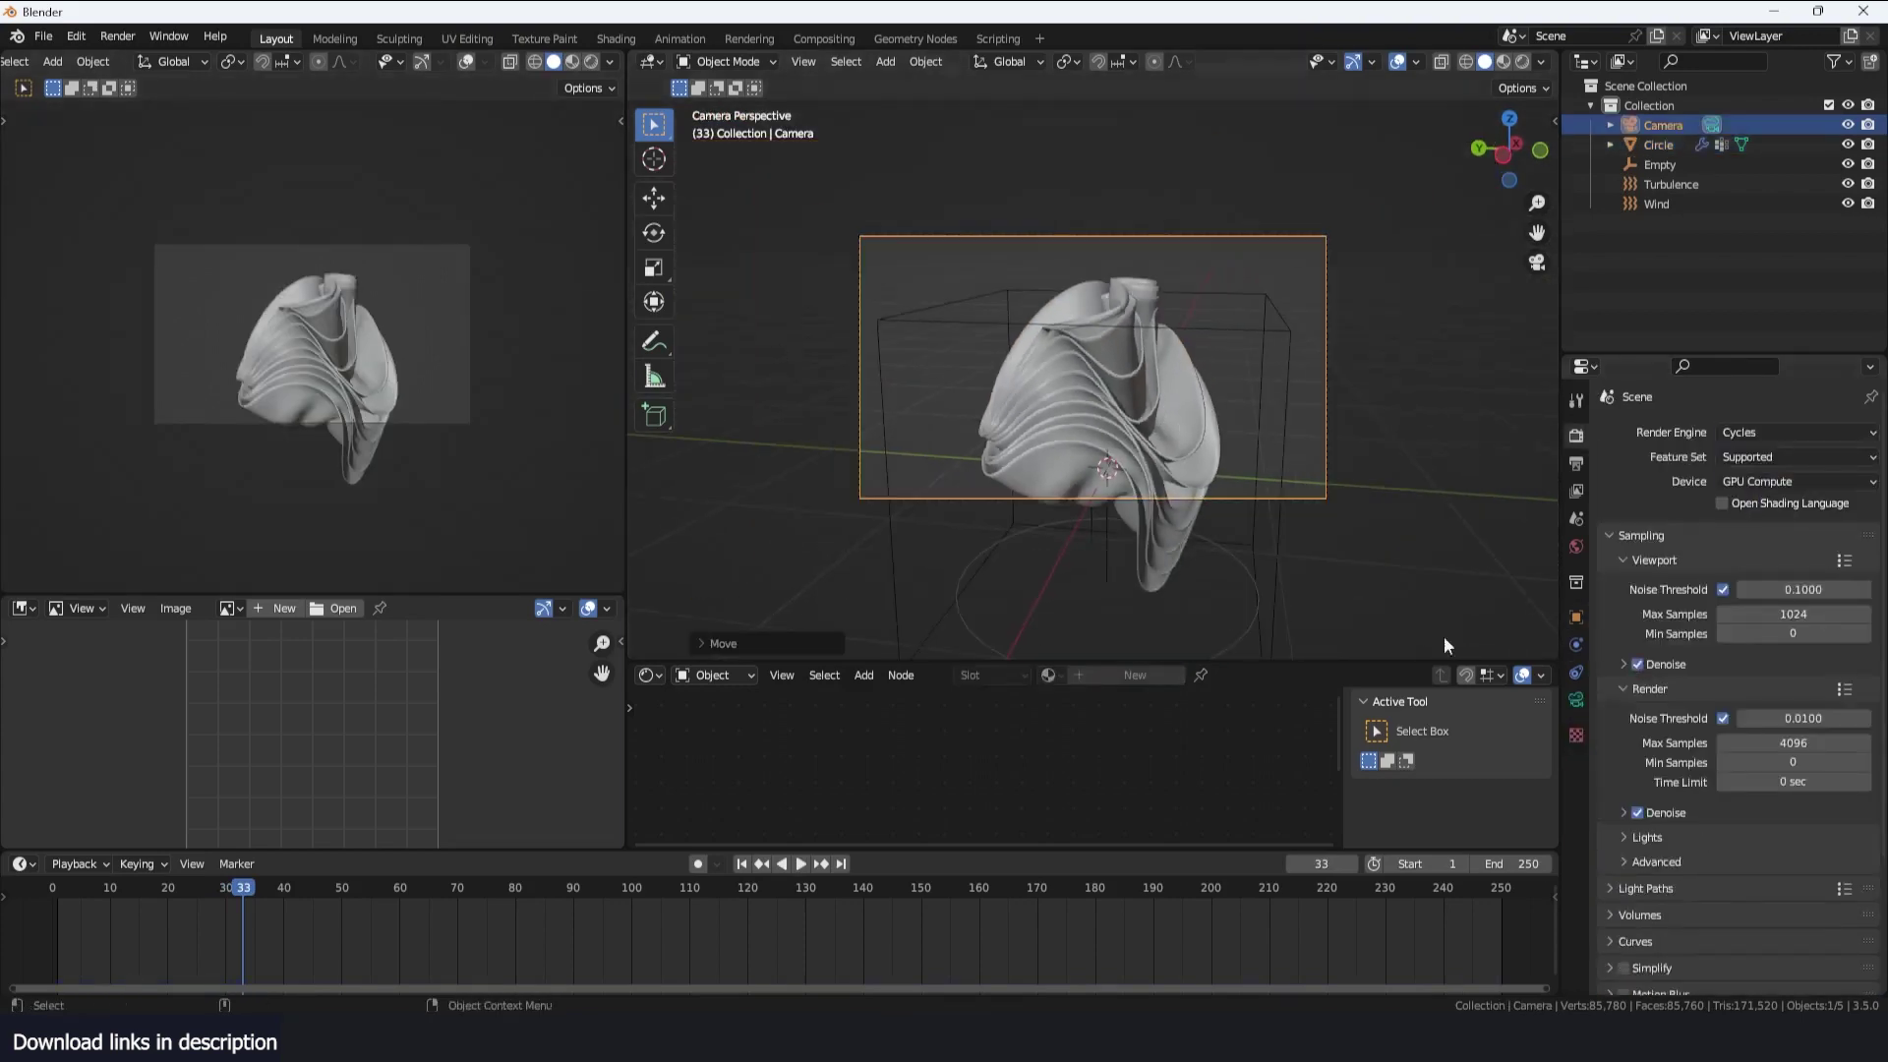
# Add a plane and rotate it 90° about the Y axis so that it stands upright
pyautogui.hotkey('shift', 'a')
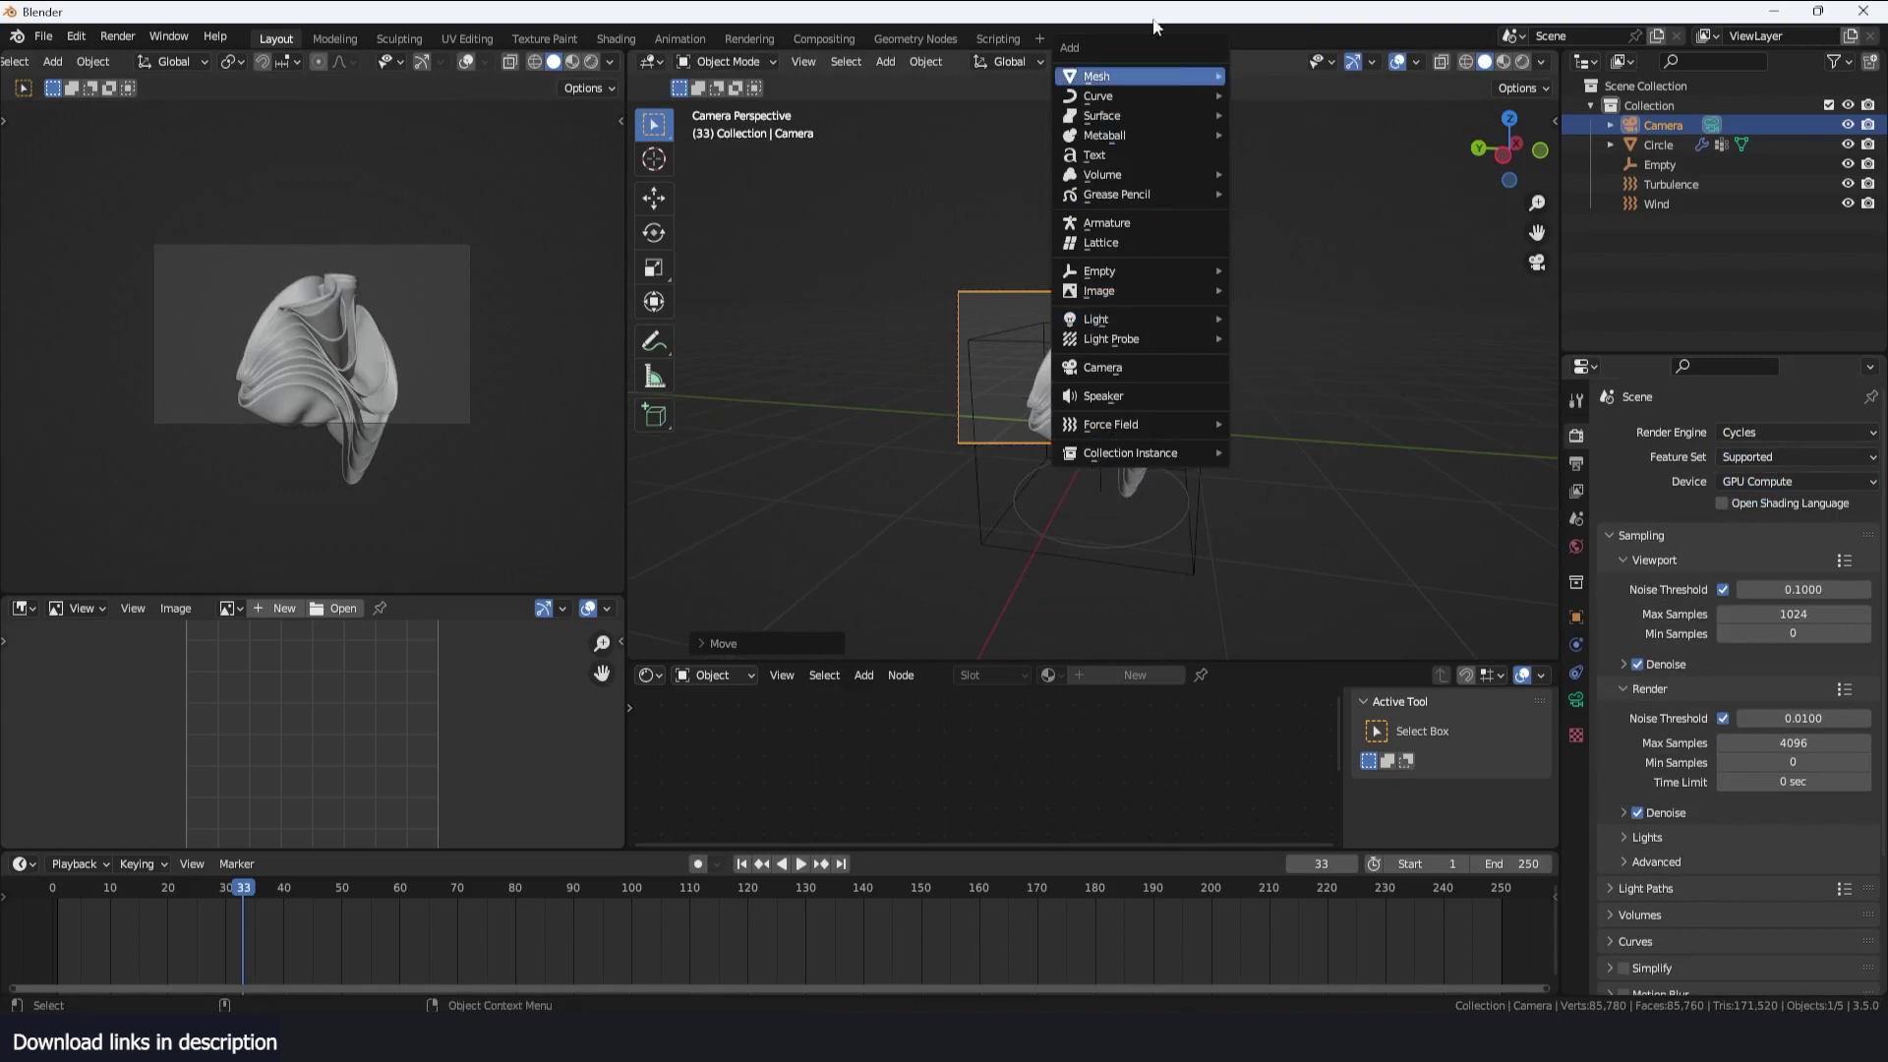
pyautogui.click(1266, 76)
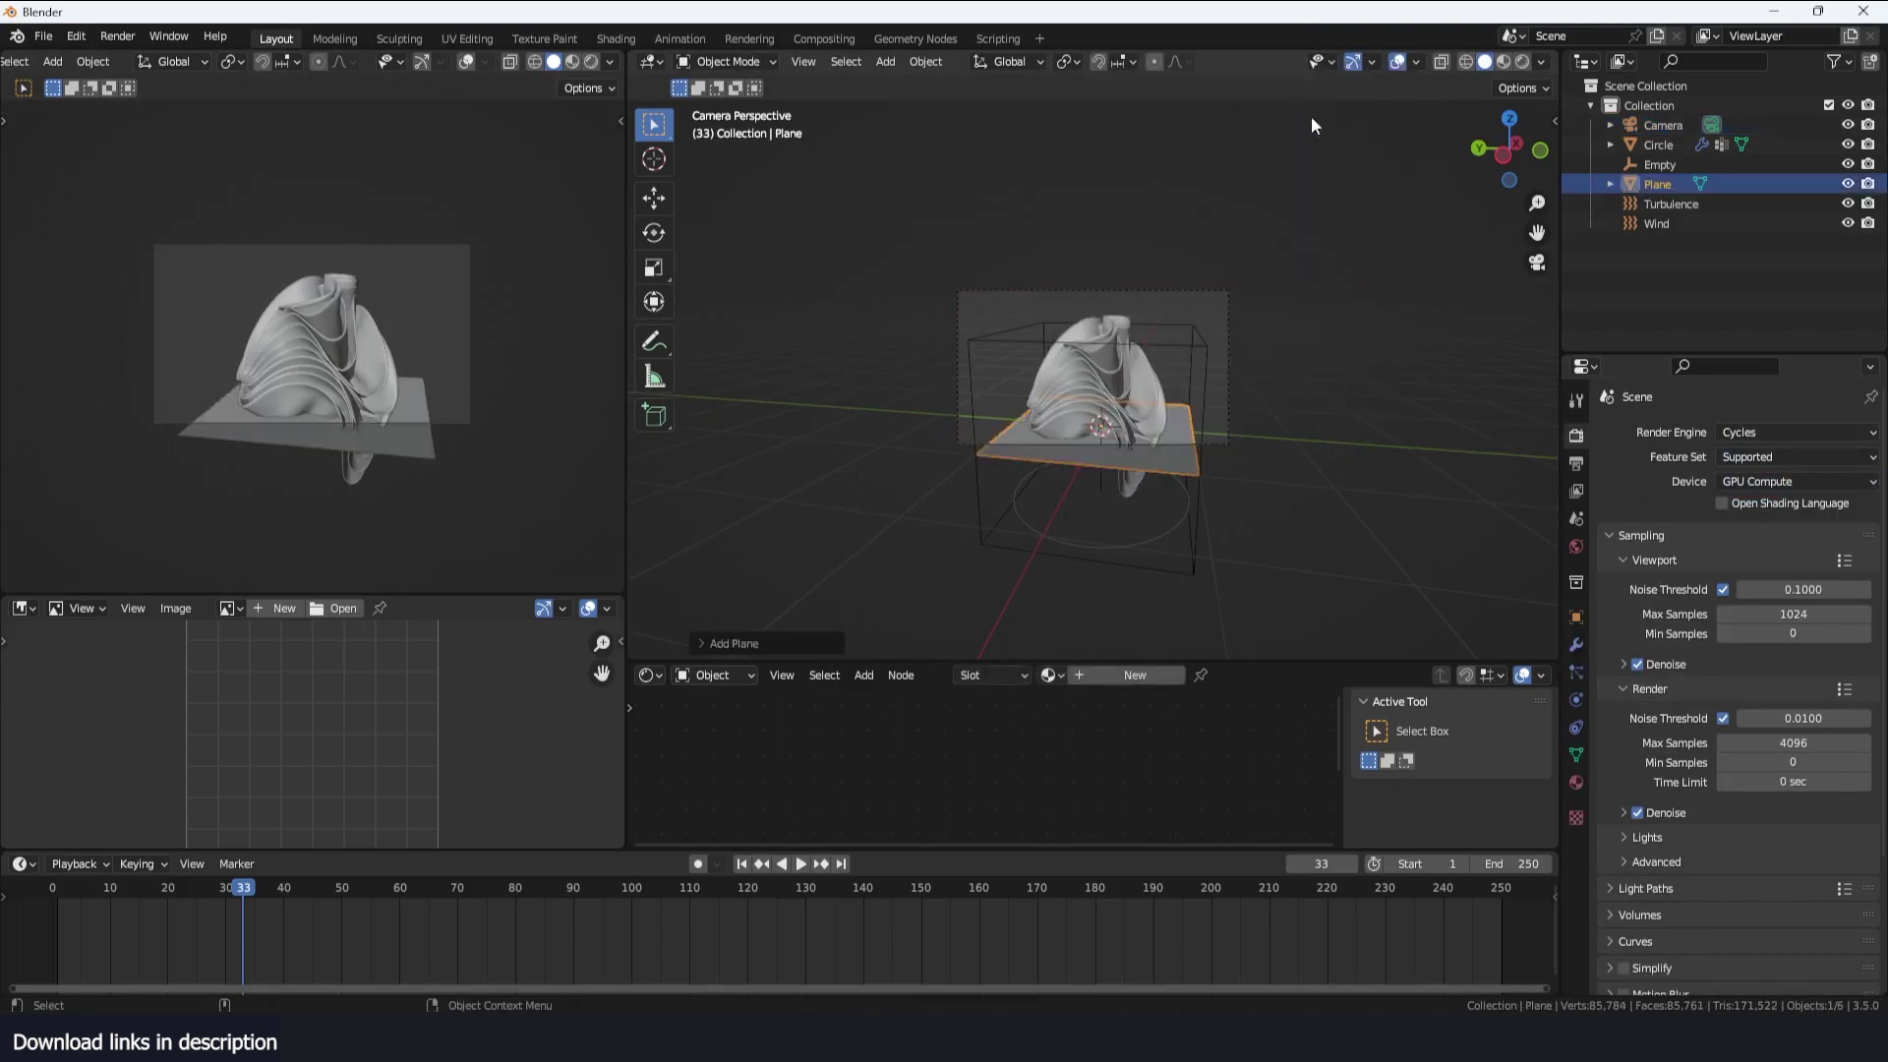
pyautogui.write('rx990')
pyautogui.press('BackSpace')
pyautogui.press('BackSpace')
pyautogui.press('BackSpace')
pyautogui.write('z')
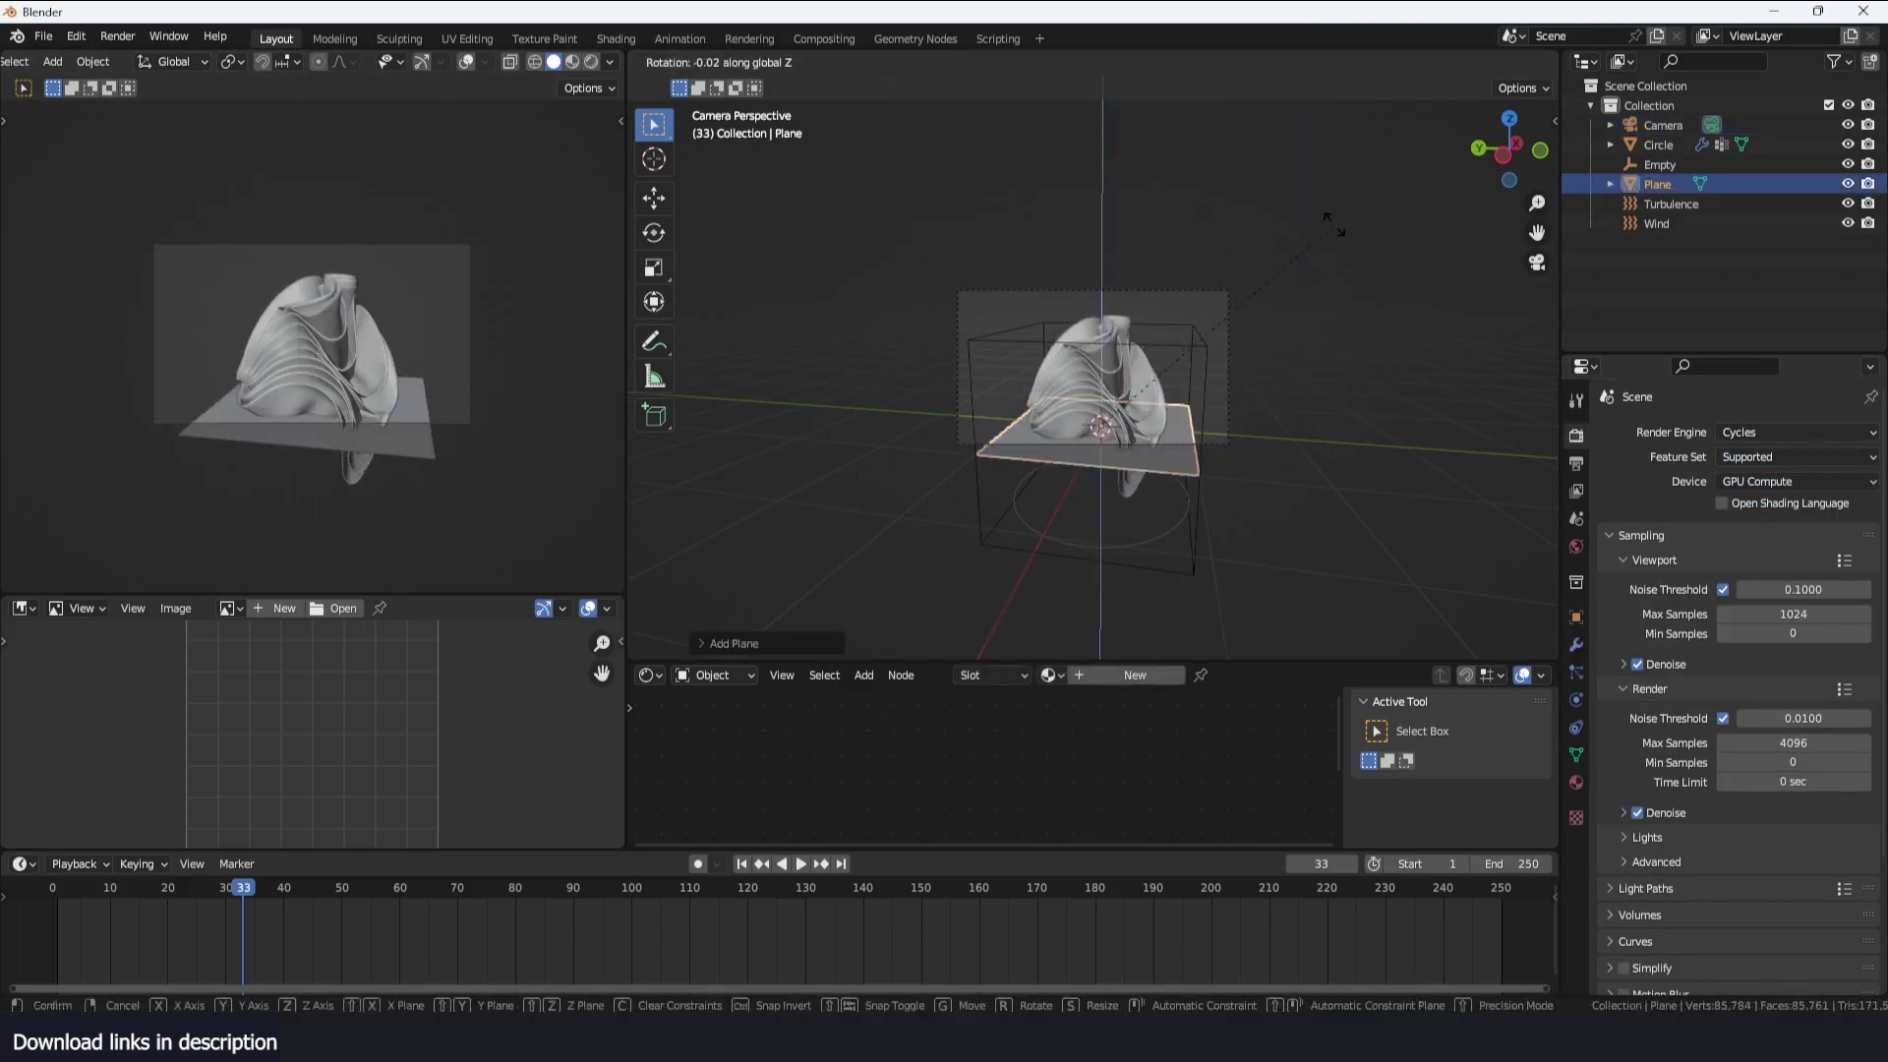
pyautogui.write('y90')
pyautogui.press('Return')
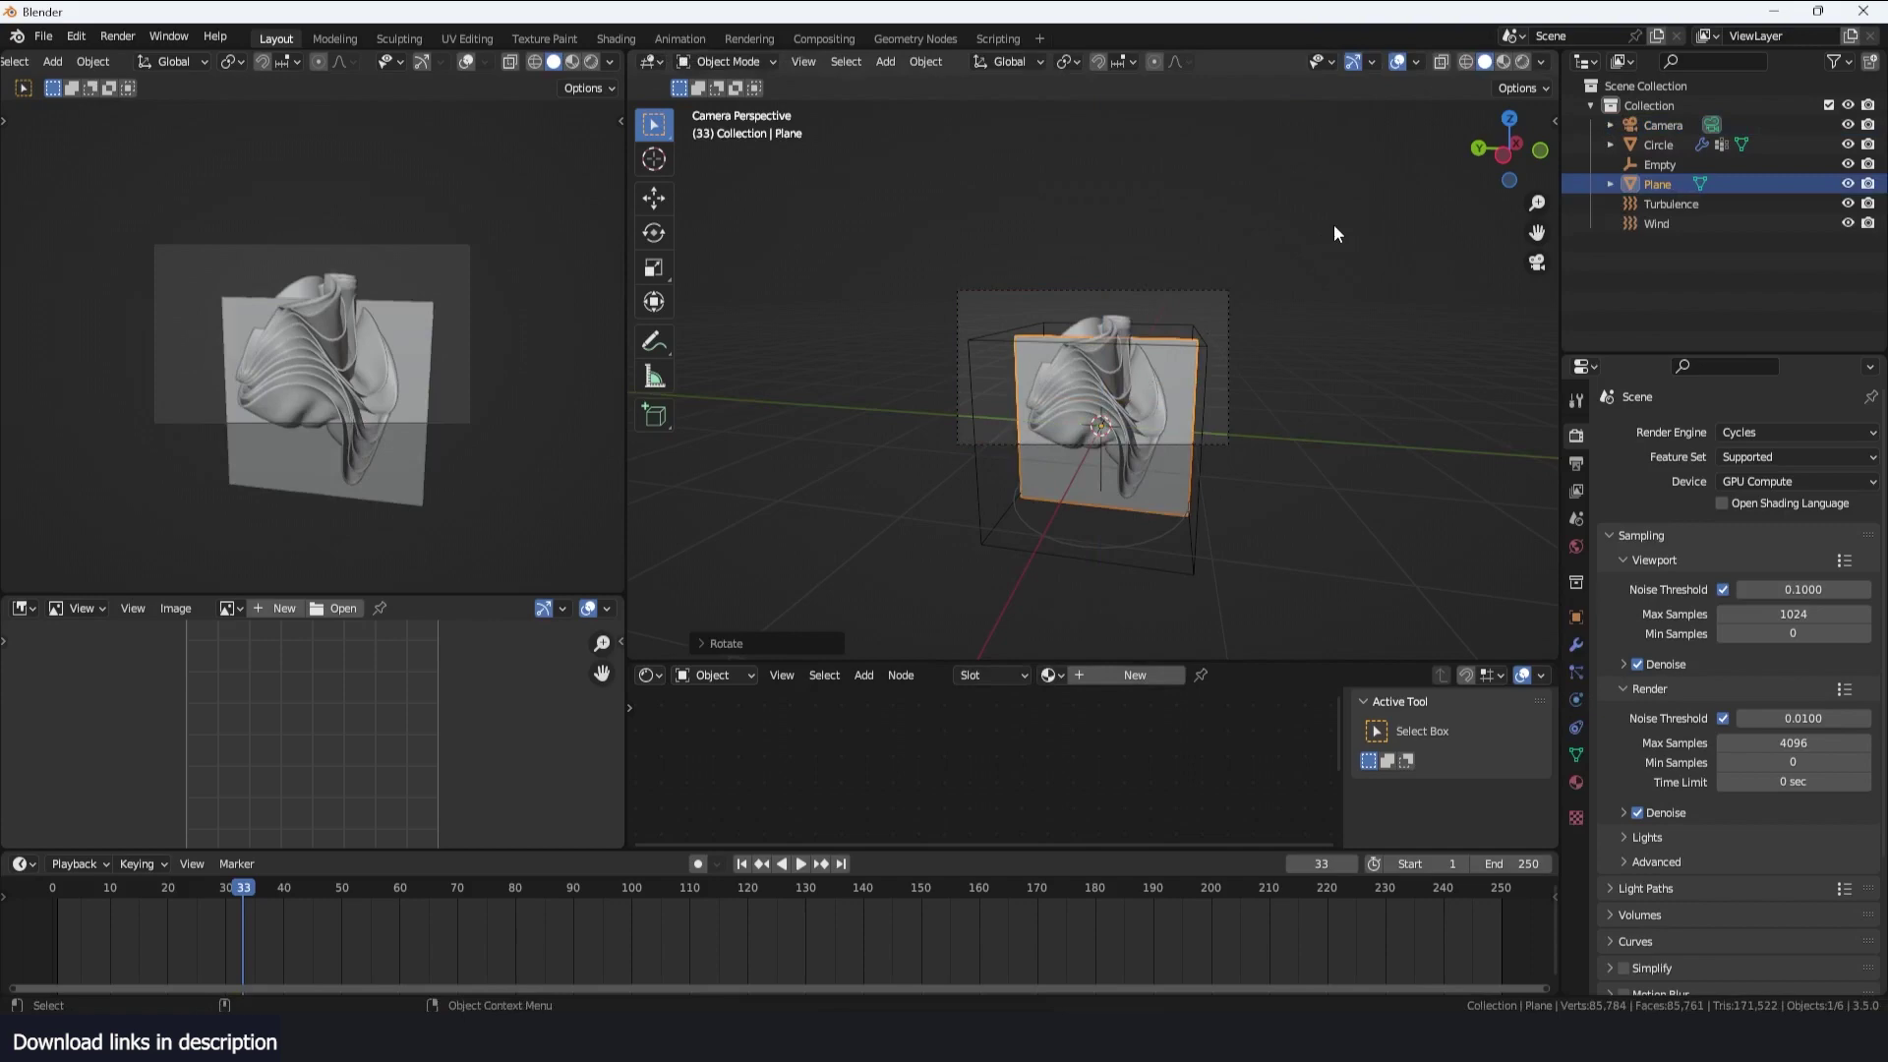
# Set the viewport object colouring to Random and move the plane along X to well behind the cloth
pyautogui.moveTo(1333, 225); pyautogui.dragTo(1144, 265, button='middle')
pyautogui.scroll(-1, 1143, 264)
pyautogui.click(652, 200)
pyautogui.hotkey('shift', 'z')
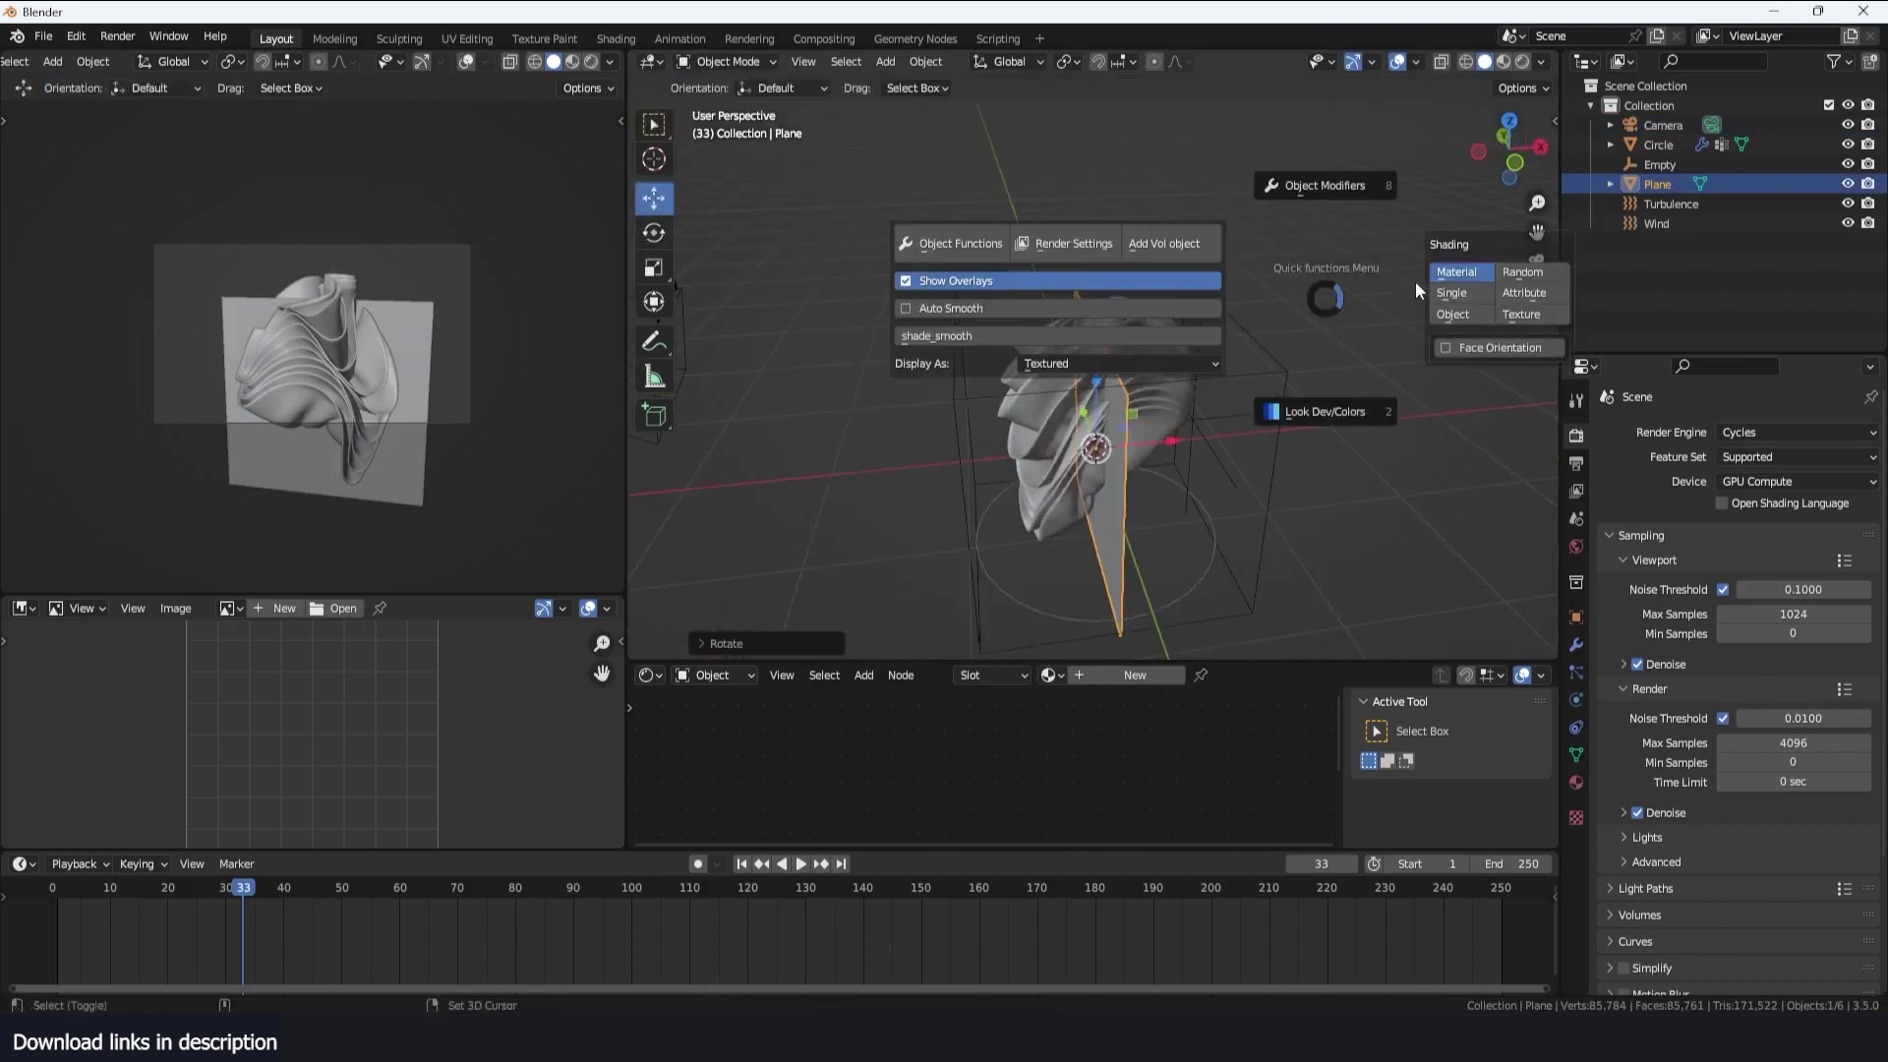
pyautogui.click(1525, 273)
pyautogui.moveTo(1172, 440); pyautogui.dragTo(1528, 404)
pyautogui.scroll(-4, 1286, 417)
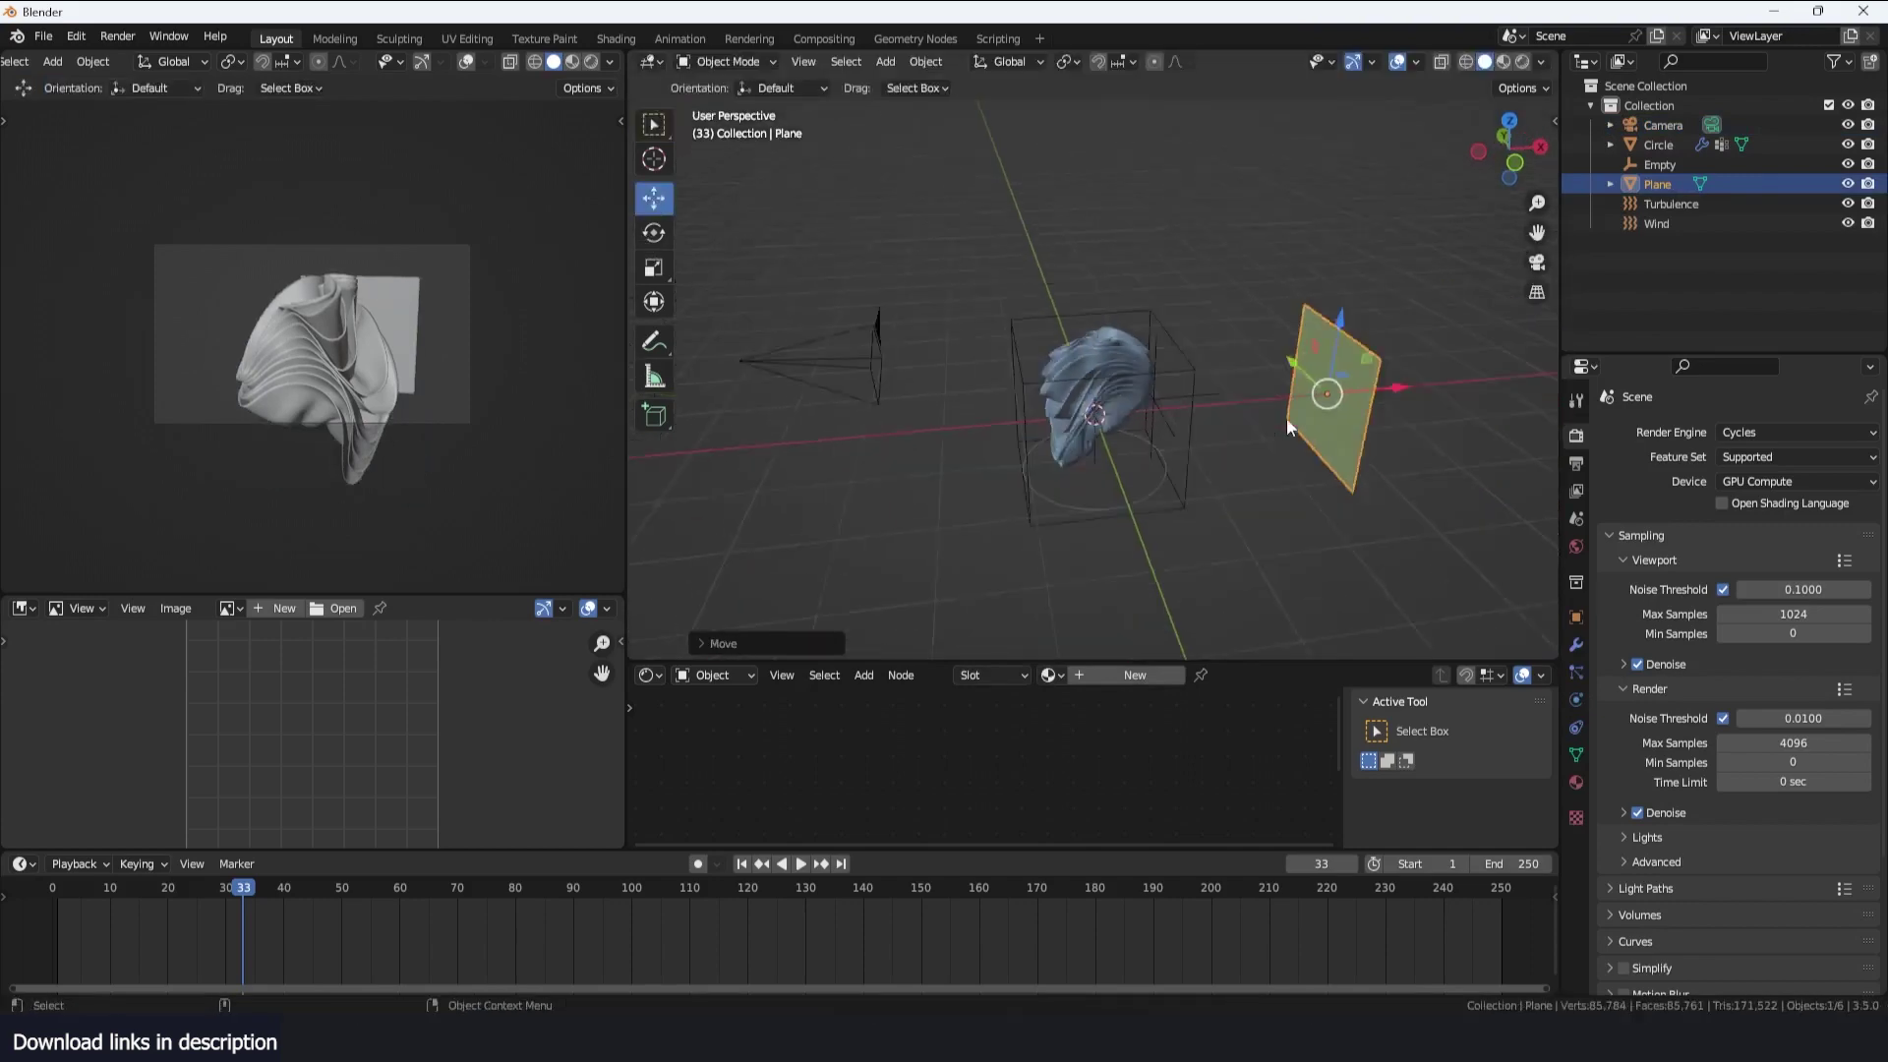
# Scale up the upright plane until it covers the whole background behind the cloth in the camera view
pyautogui.moveTo(1091, 409); pyautogui.dragTo(1226, 383, button='middle')
pyautogui.press('s')
pyautogui.click(812, 332)
pyautogui.moveTo(812, 333); pyautogui.dragTo(1125, 236, button='middle')
pyautogui.scroll(2, 1125, 236)
pyautogui.press('KP_0')
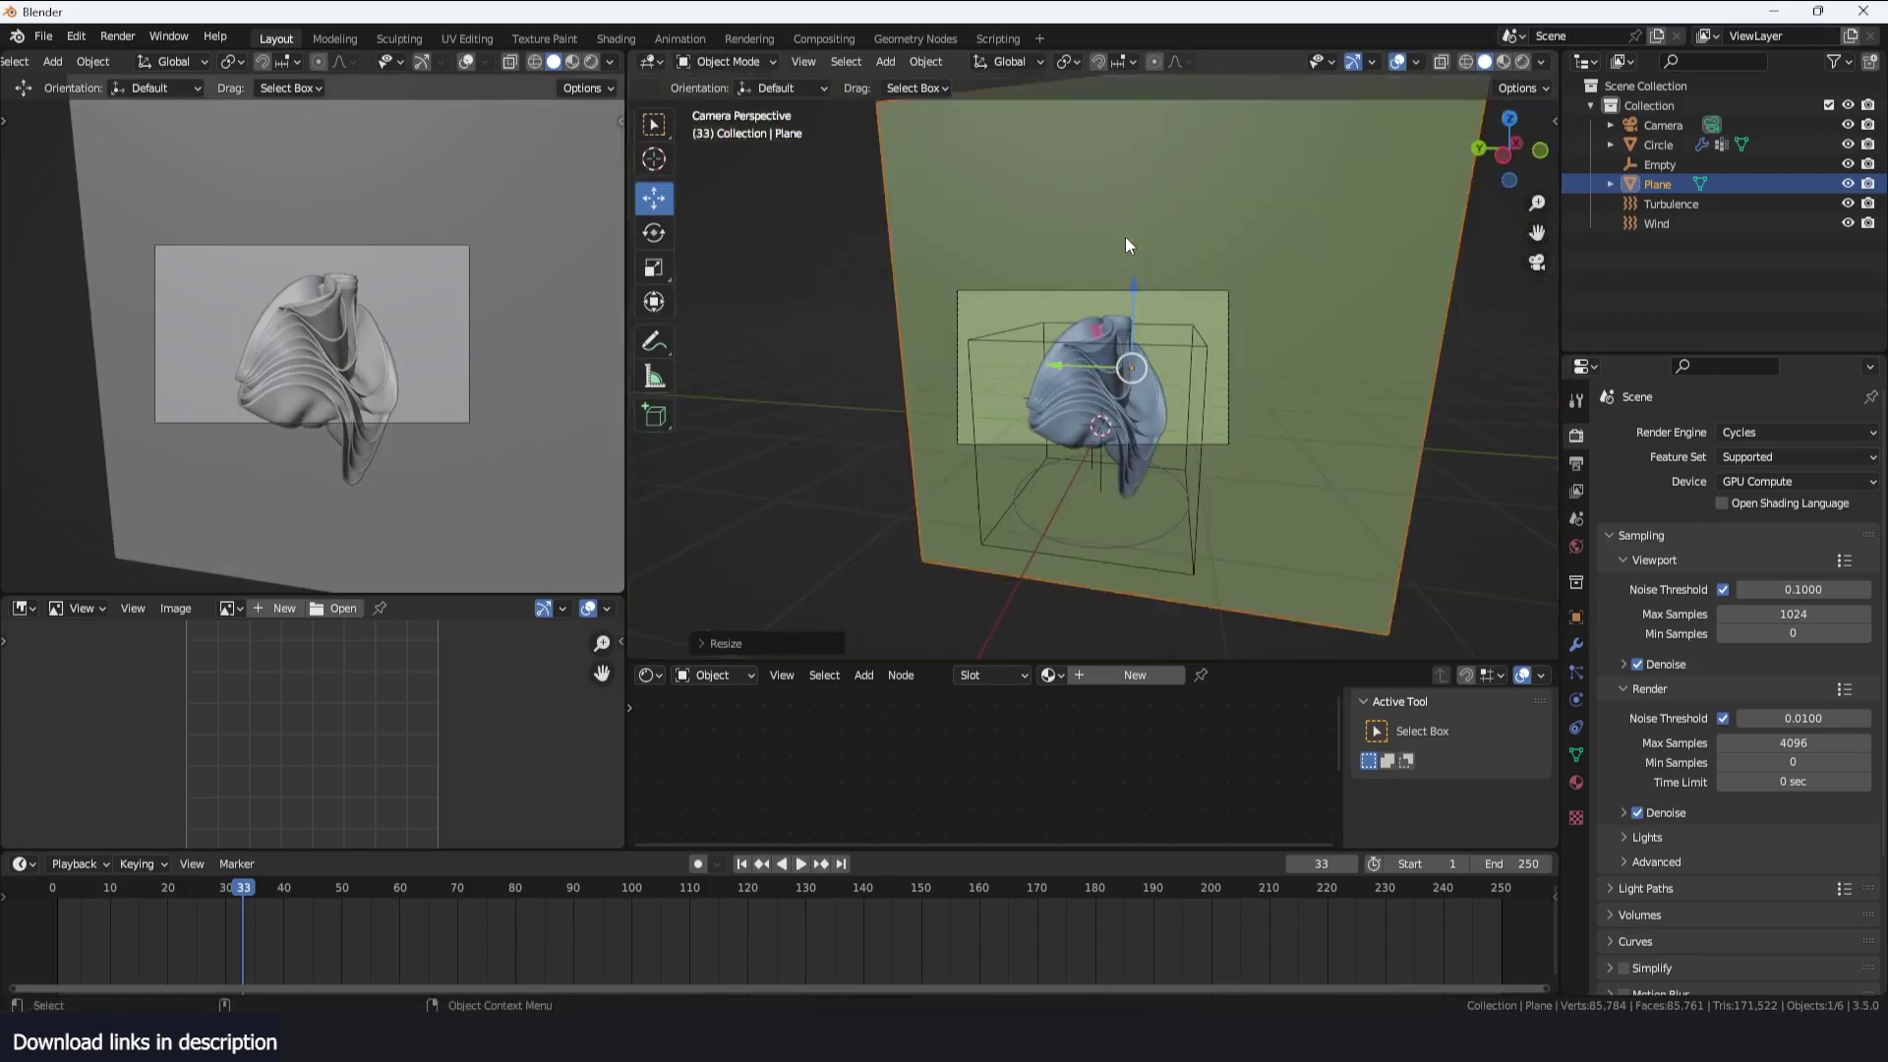
# Align the camera to a closer view of the cloth's folds facing the background plane
pyautogui.press('KP_3')
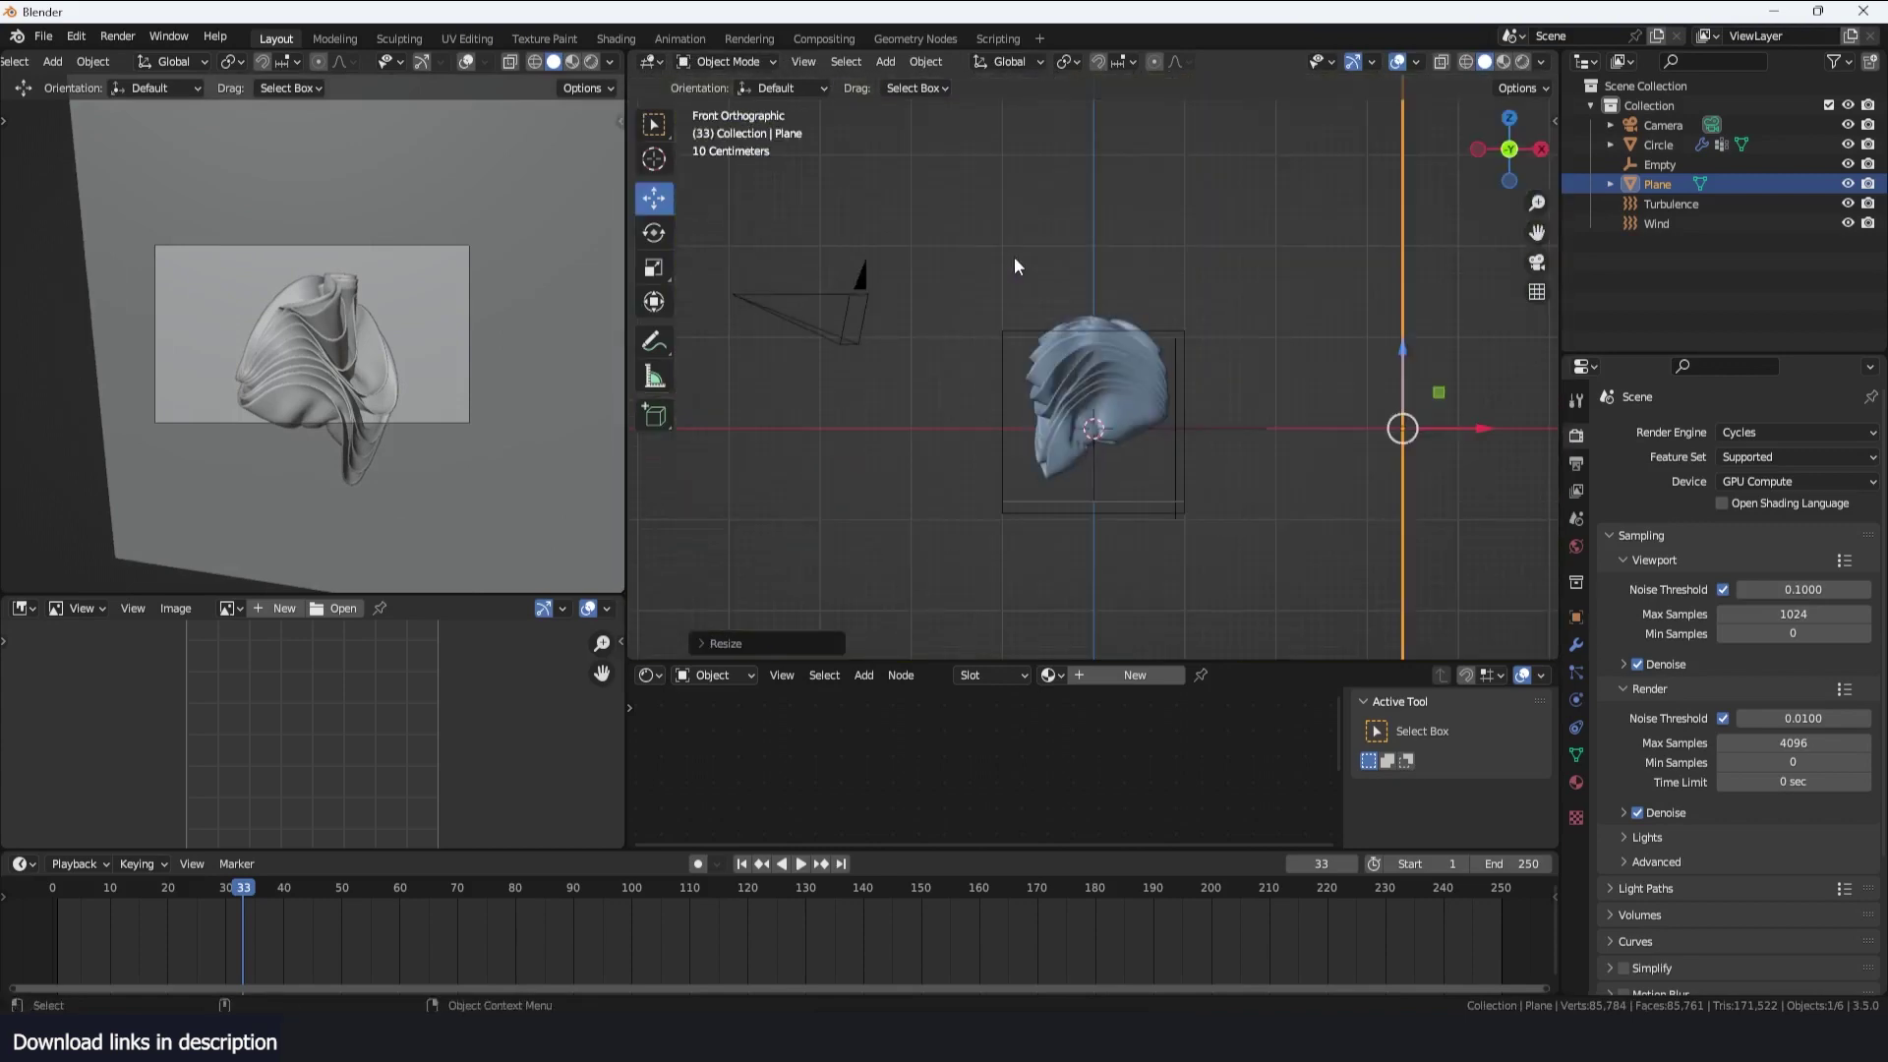
pyautogui.press('KP_Decimal')
pyautogui.moveTo(1015, 265); pyautogui.dragTo(993, 416, button='middle')
pyautogui.scroll(3, 993, 377)
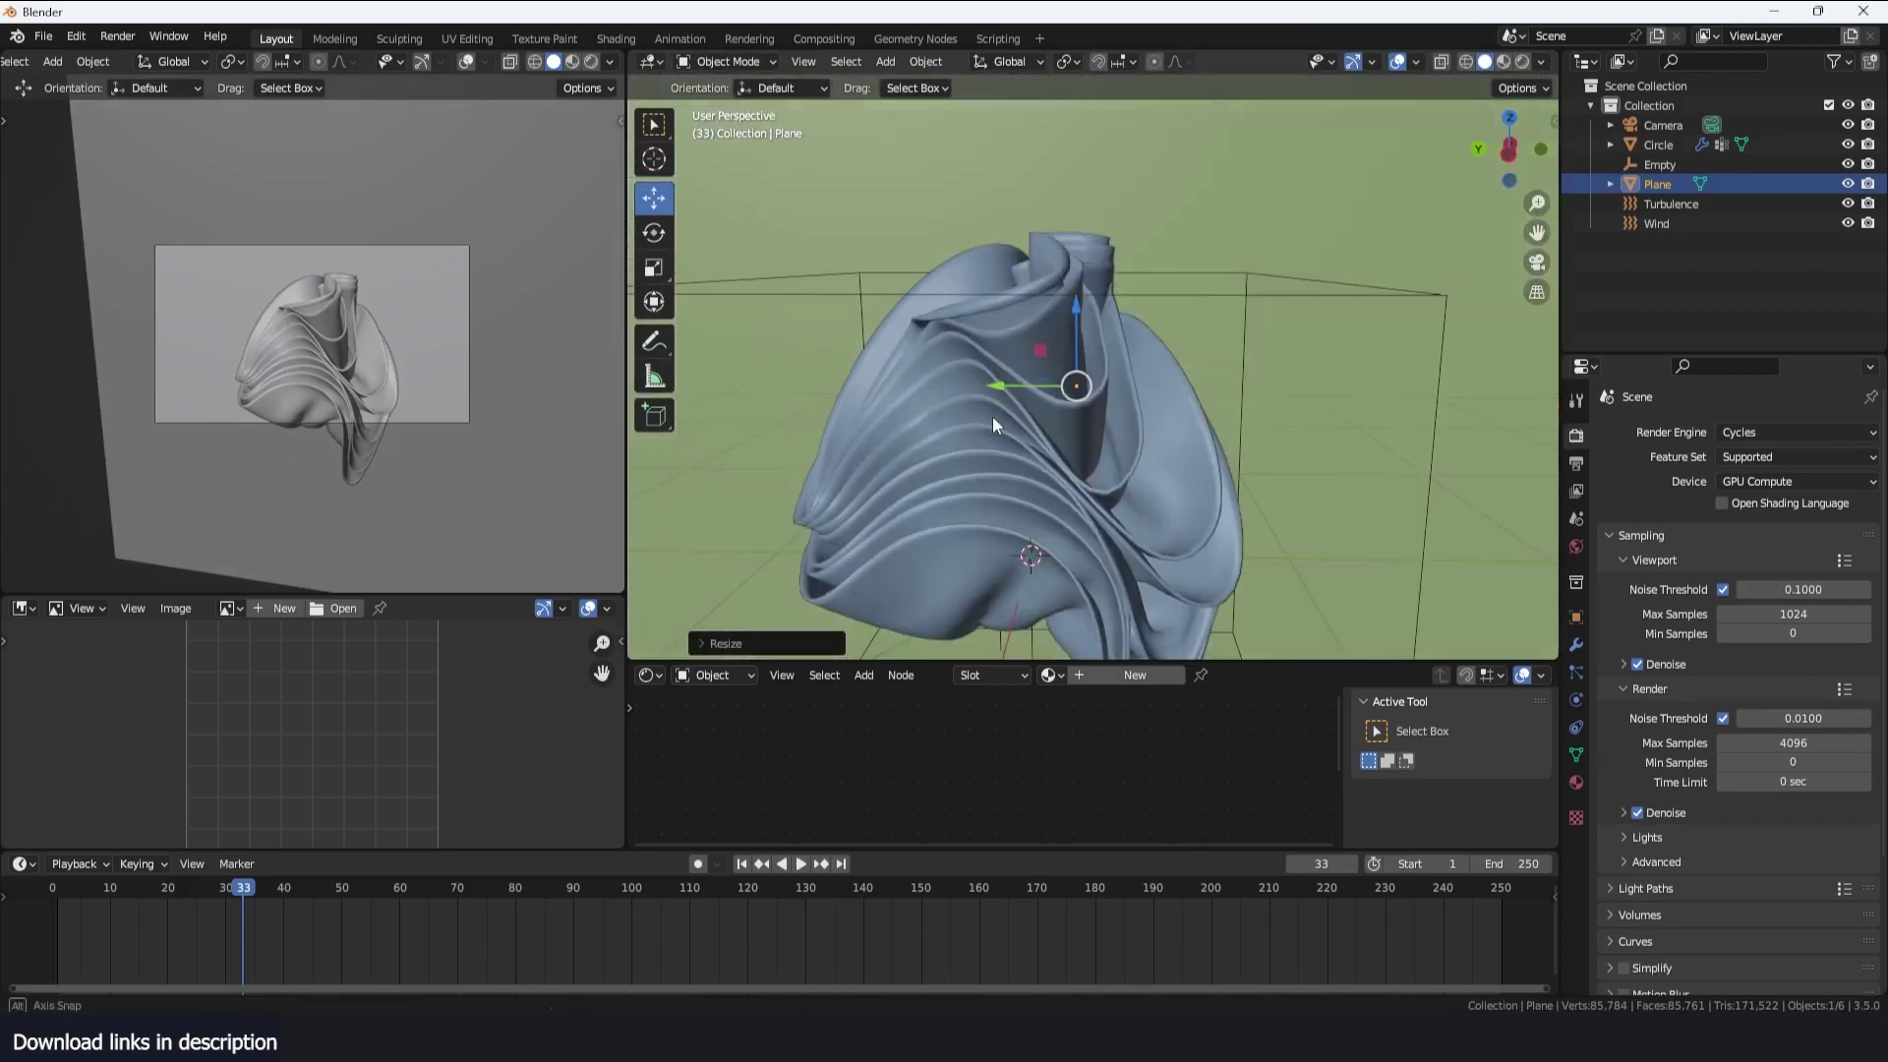
pyautogui.press('KP_0')
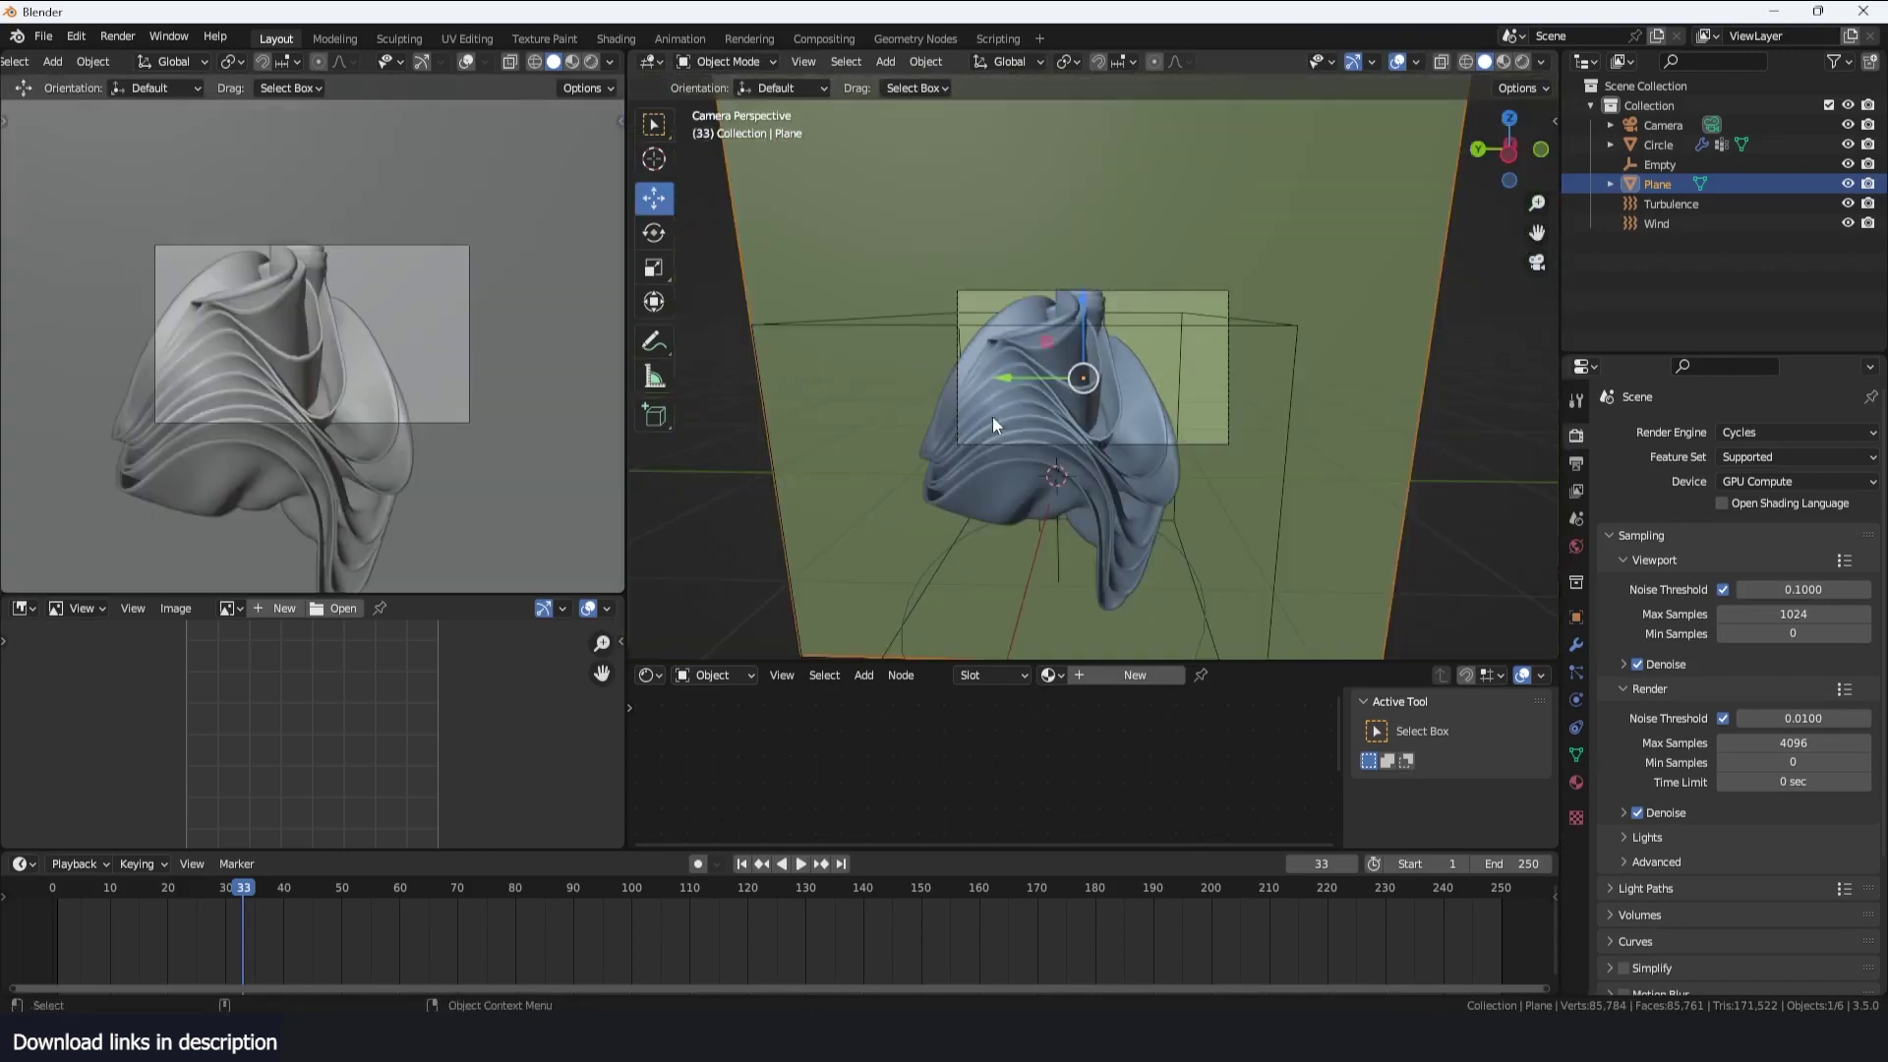
# Rotate the camera freely and move it down about 0.35 m so that the cloth's peak sits inside the frame
pyautogui.click(1178, 290)
pyautogui.press('r')
pyautogui.press('r')
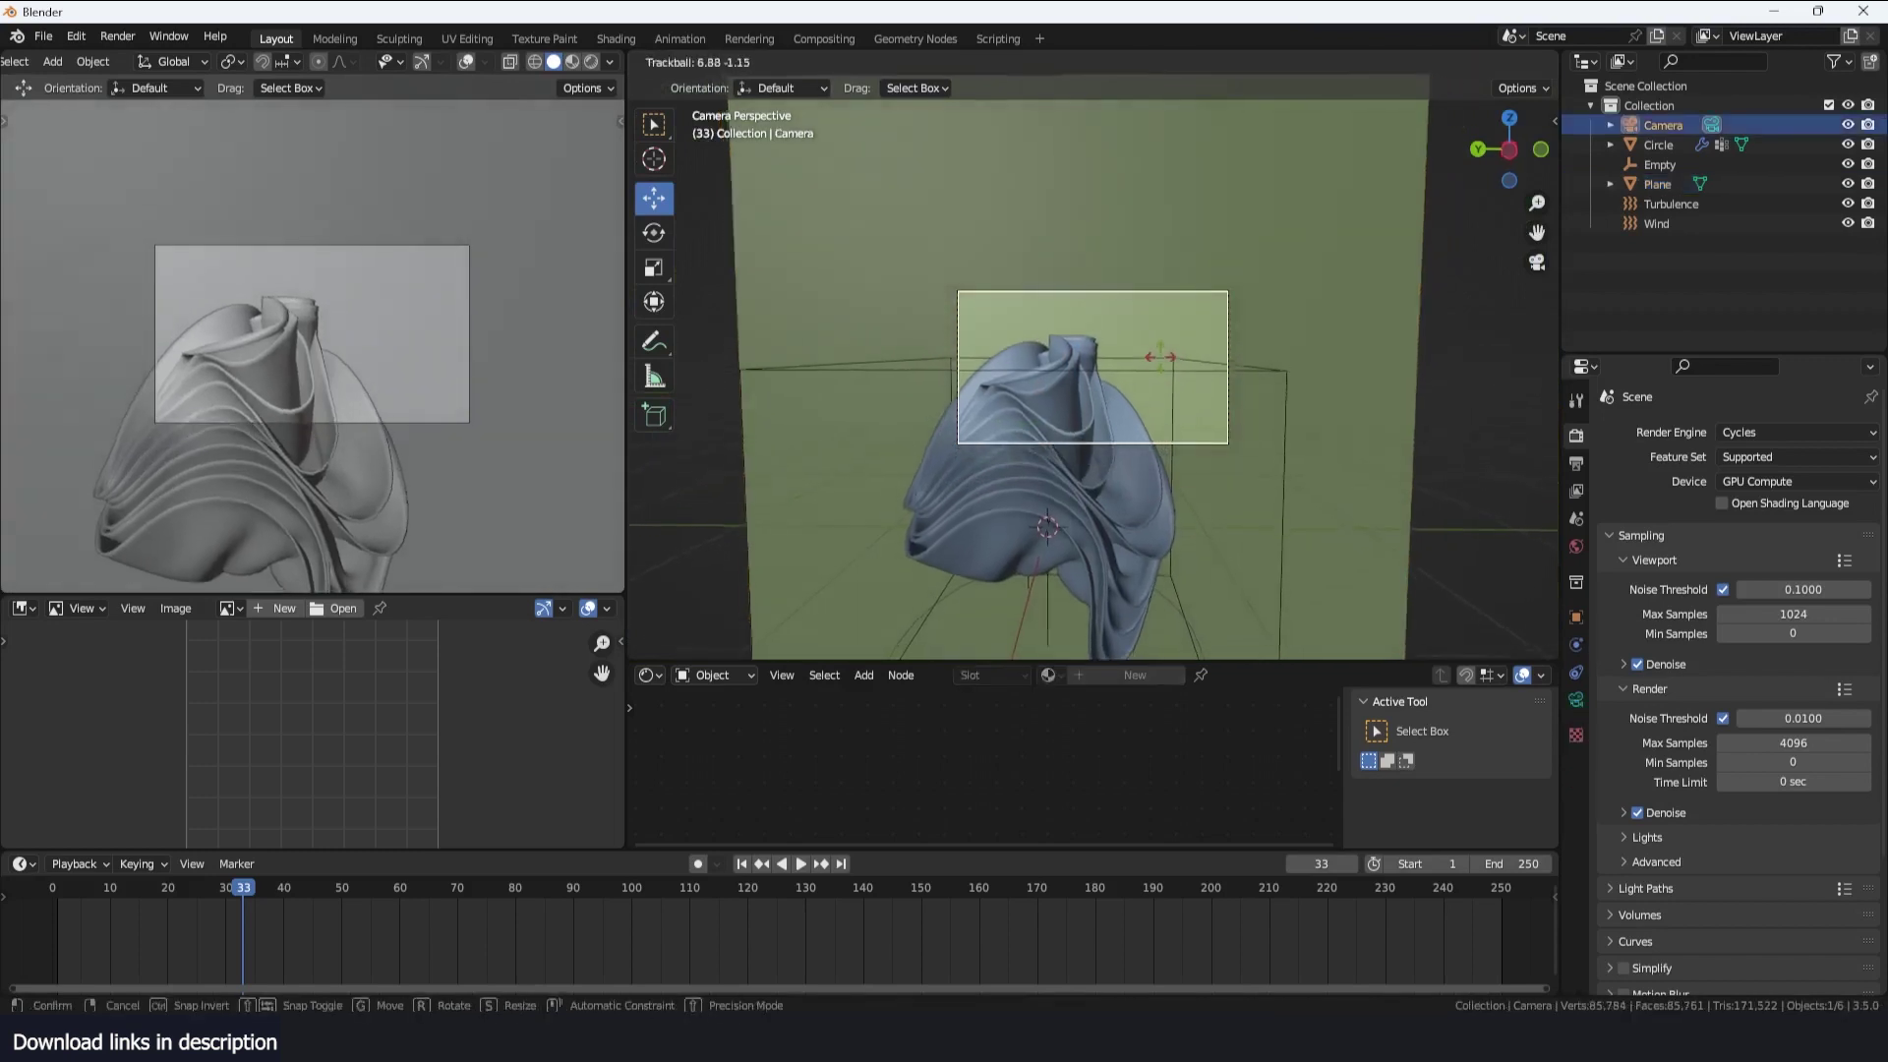
pyautogui.click(1288, 350)
pyautogui.press('g')
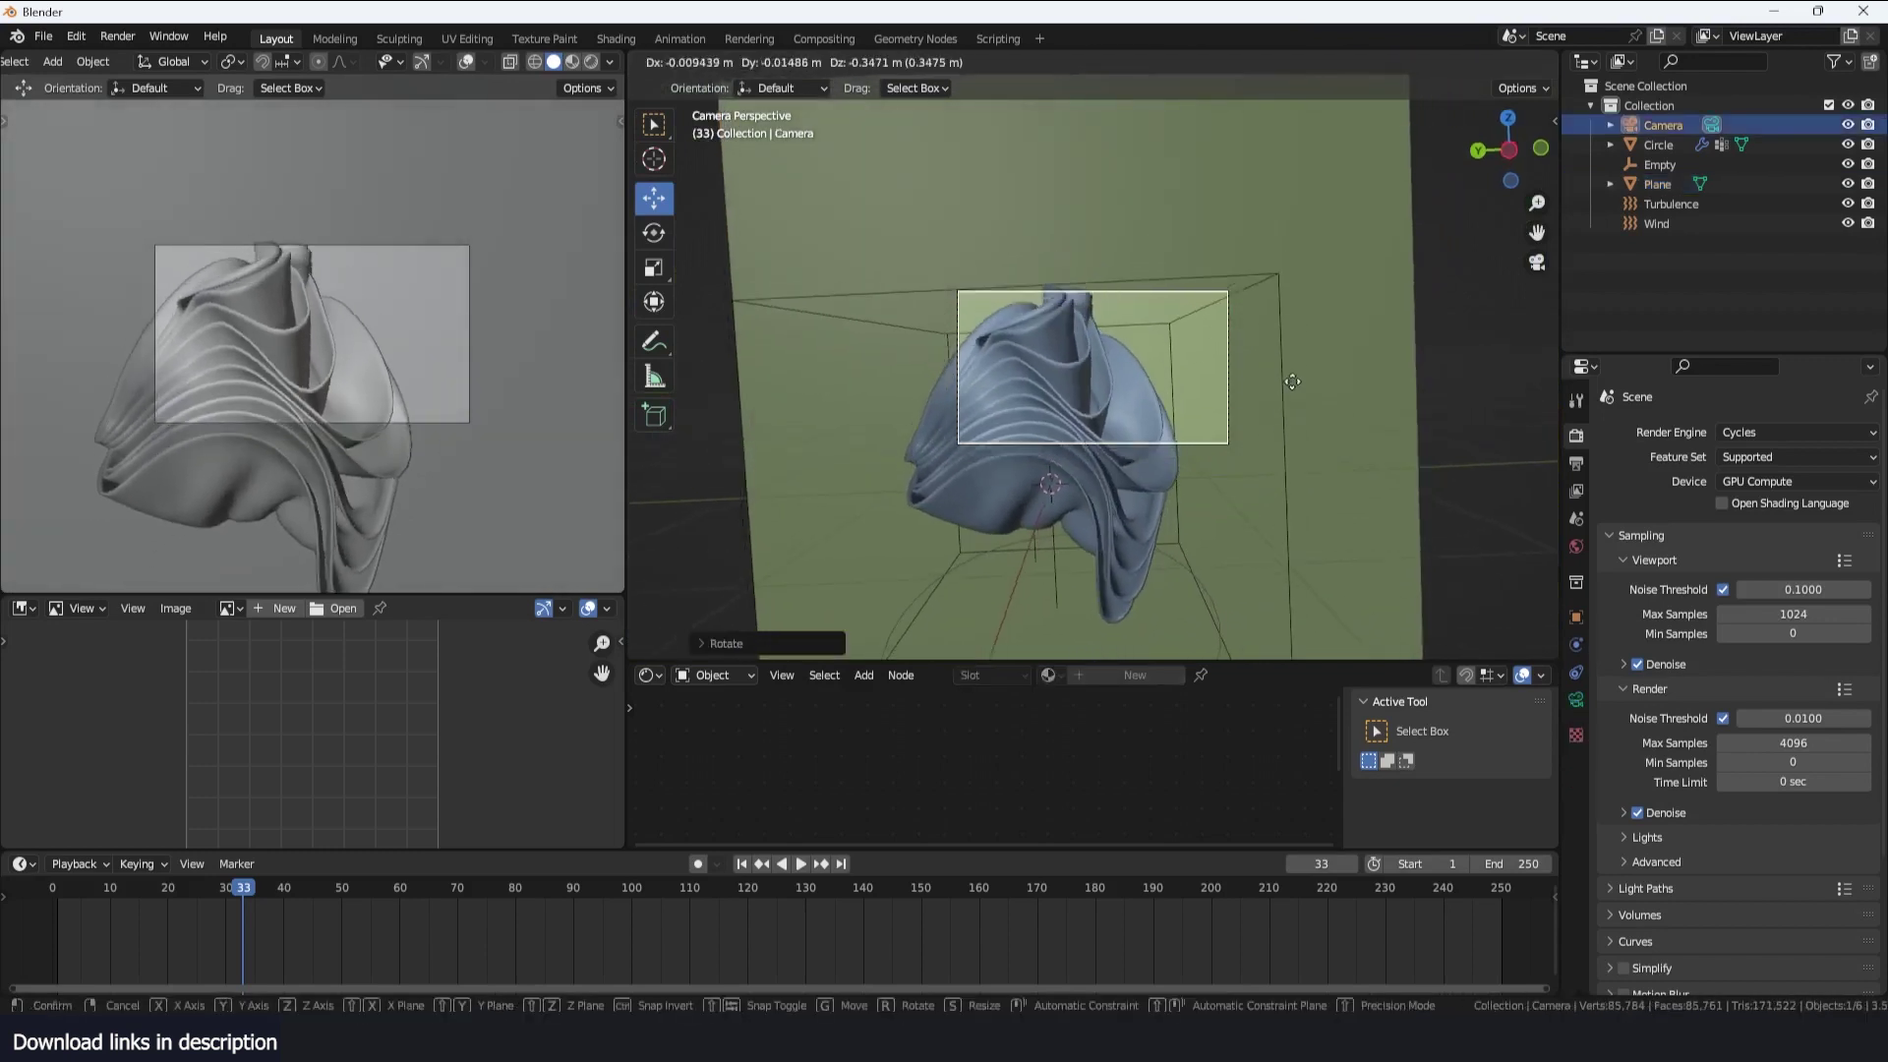
pyautogui.click(1291, 388)
# Reframe the camera by moving it so that the cloth's peak and upper folds fit within the frame
pyautogui.scroll(5, 1306, 362)
pyautogui.press('g')
pyautogui.press('z')
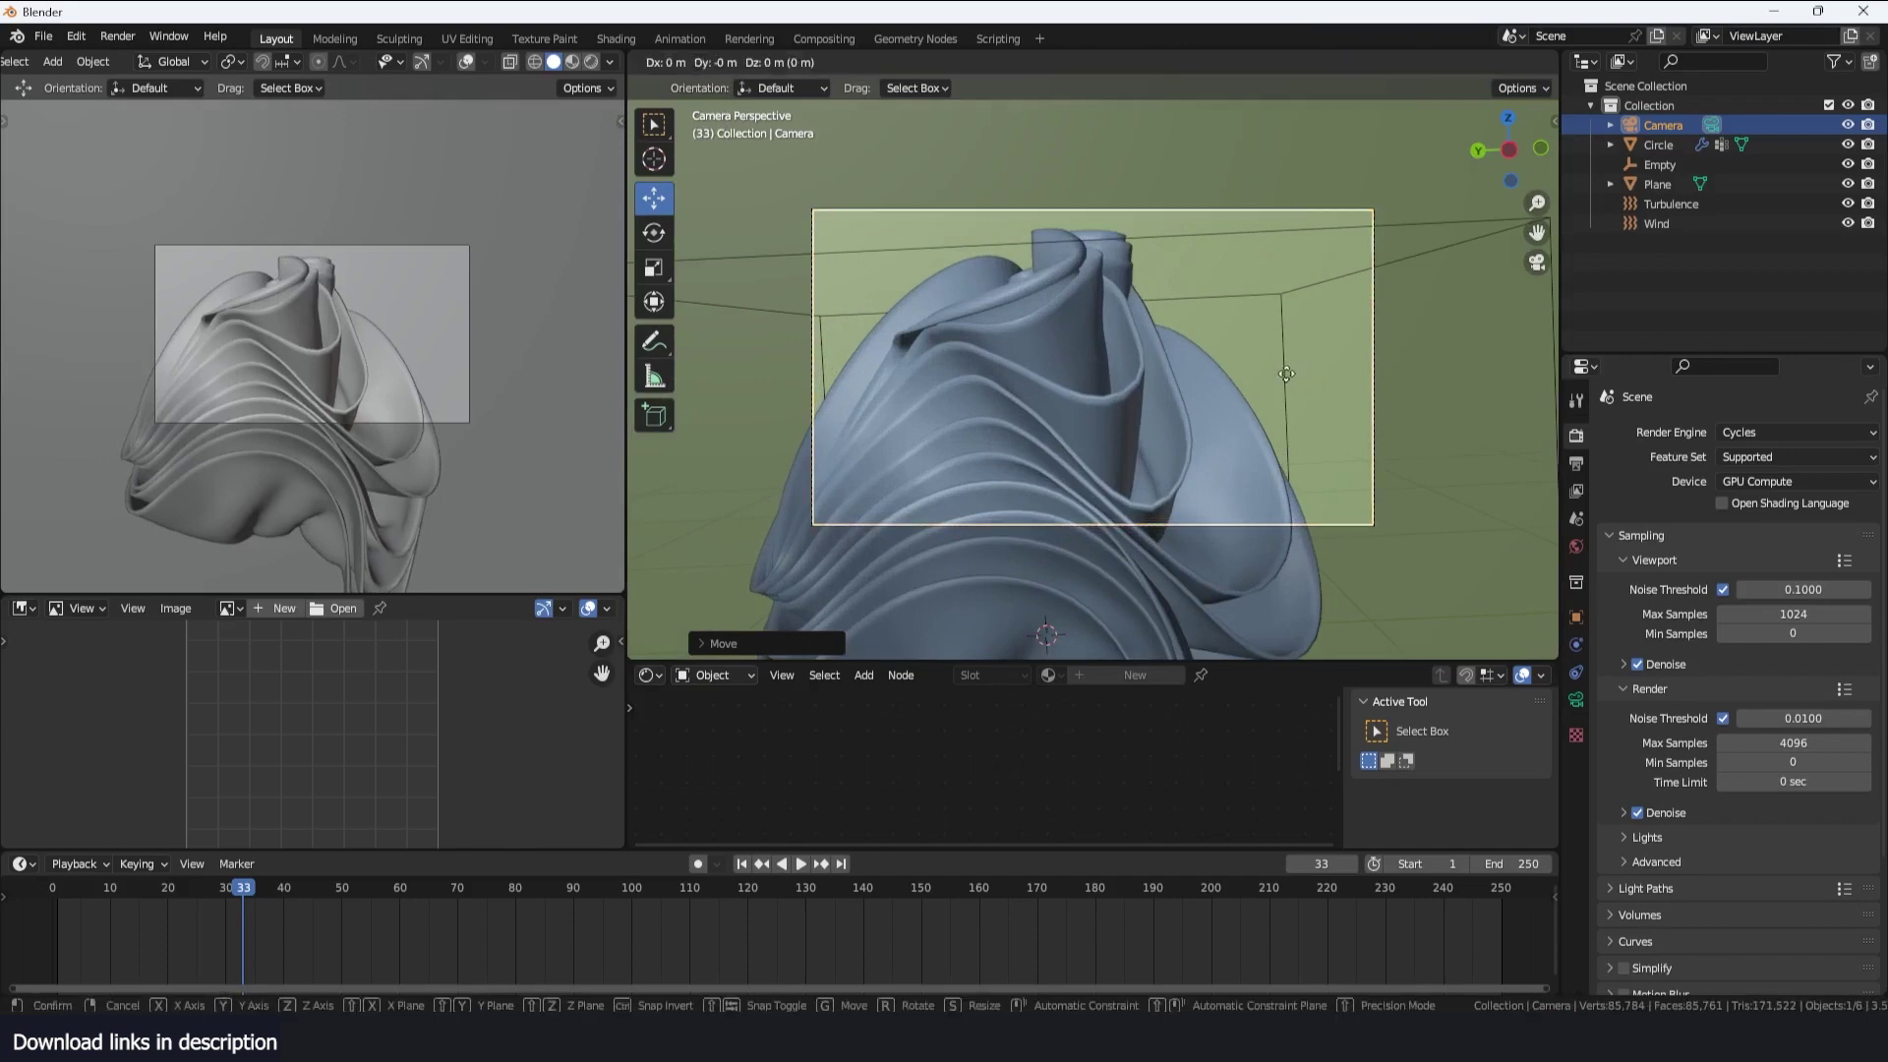
pyautogui.press('z')
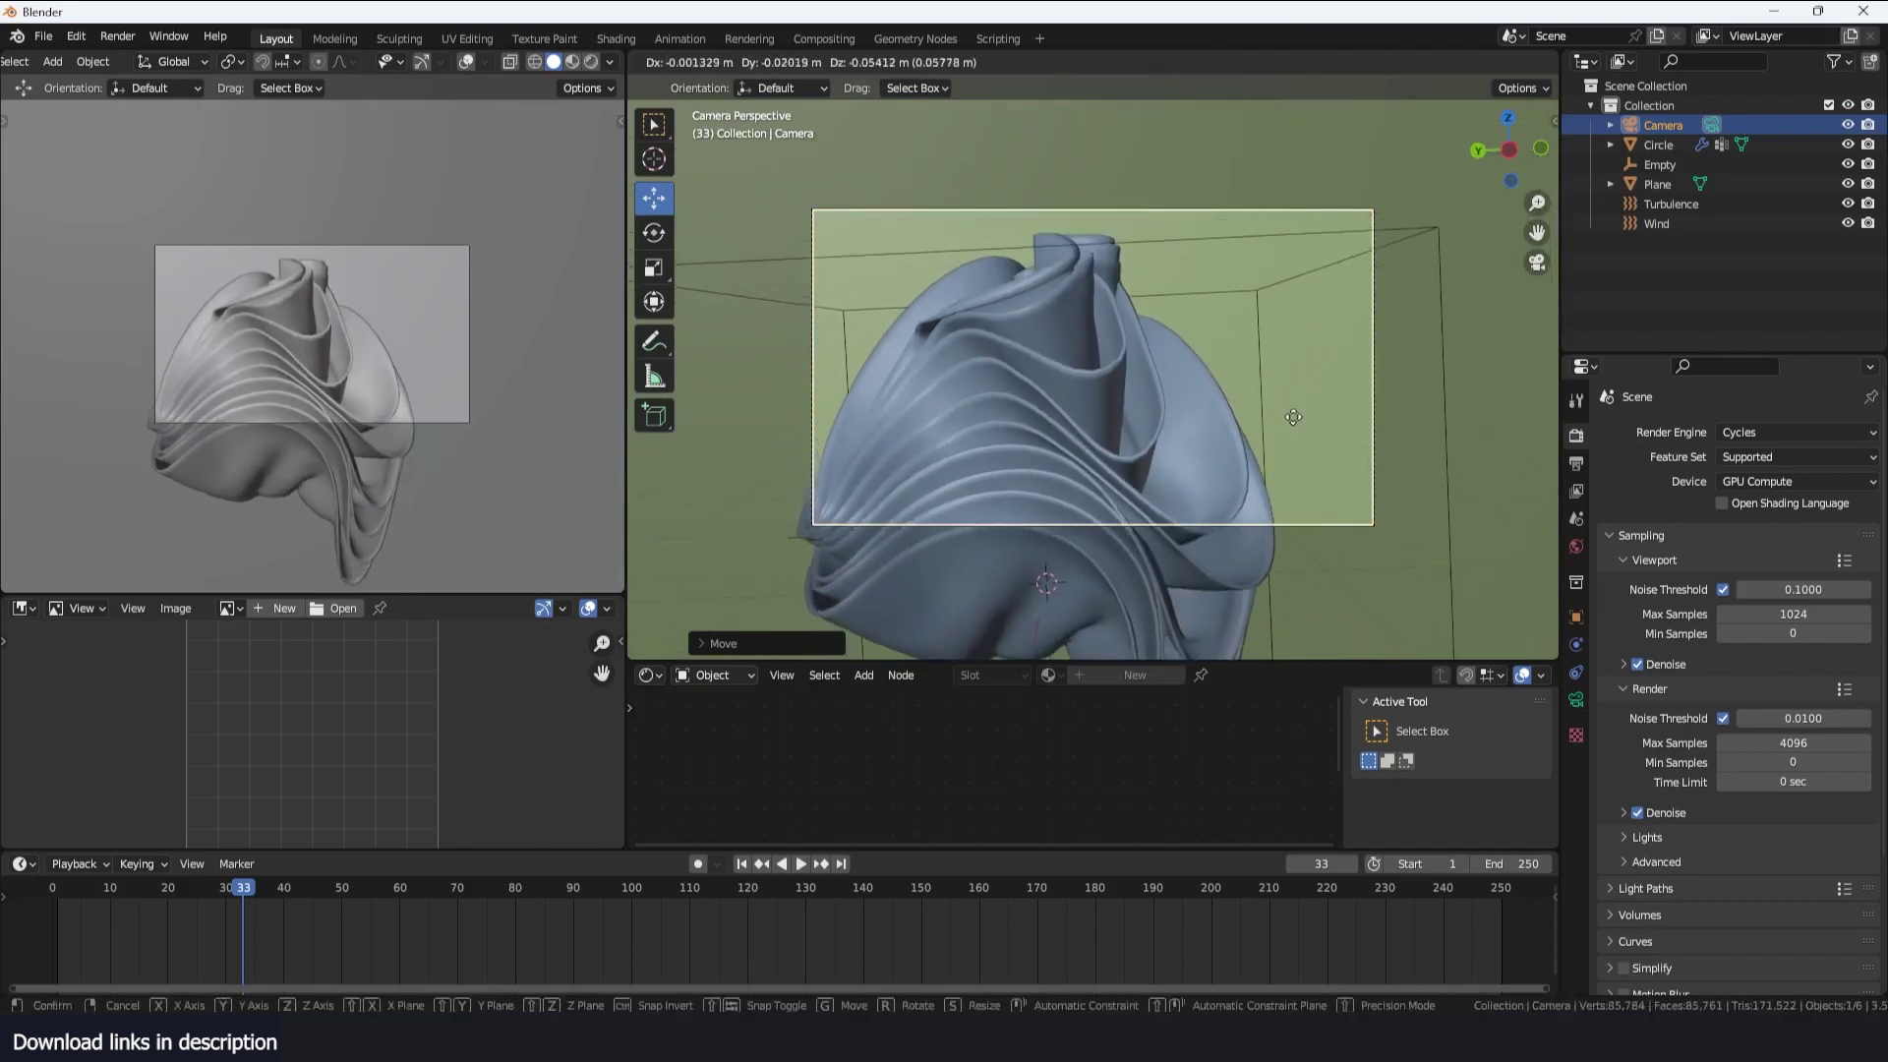
pyautogui.click(1293, 421)
pyautogui.scroll(-1, 1124, 288)
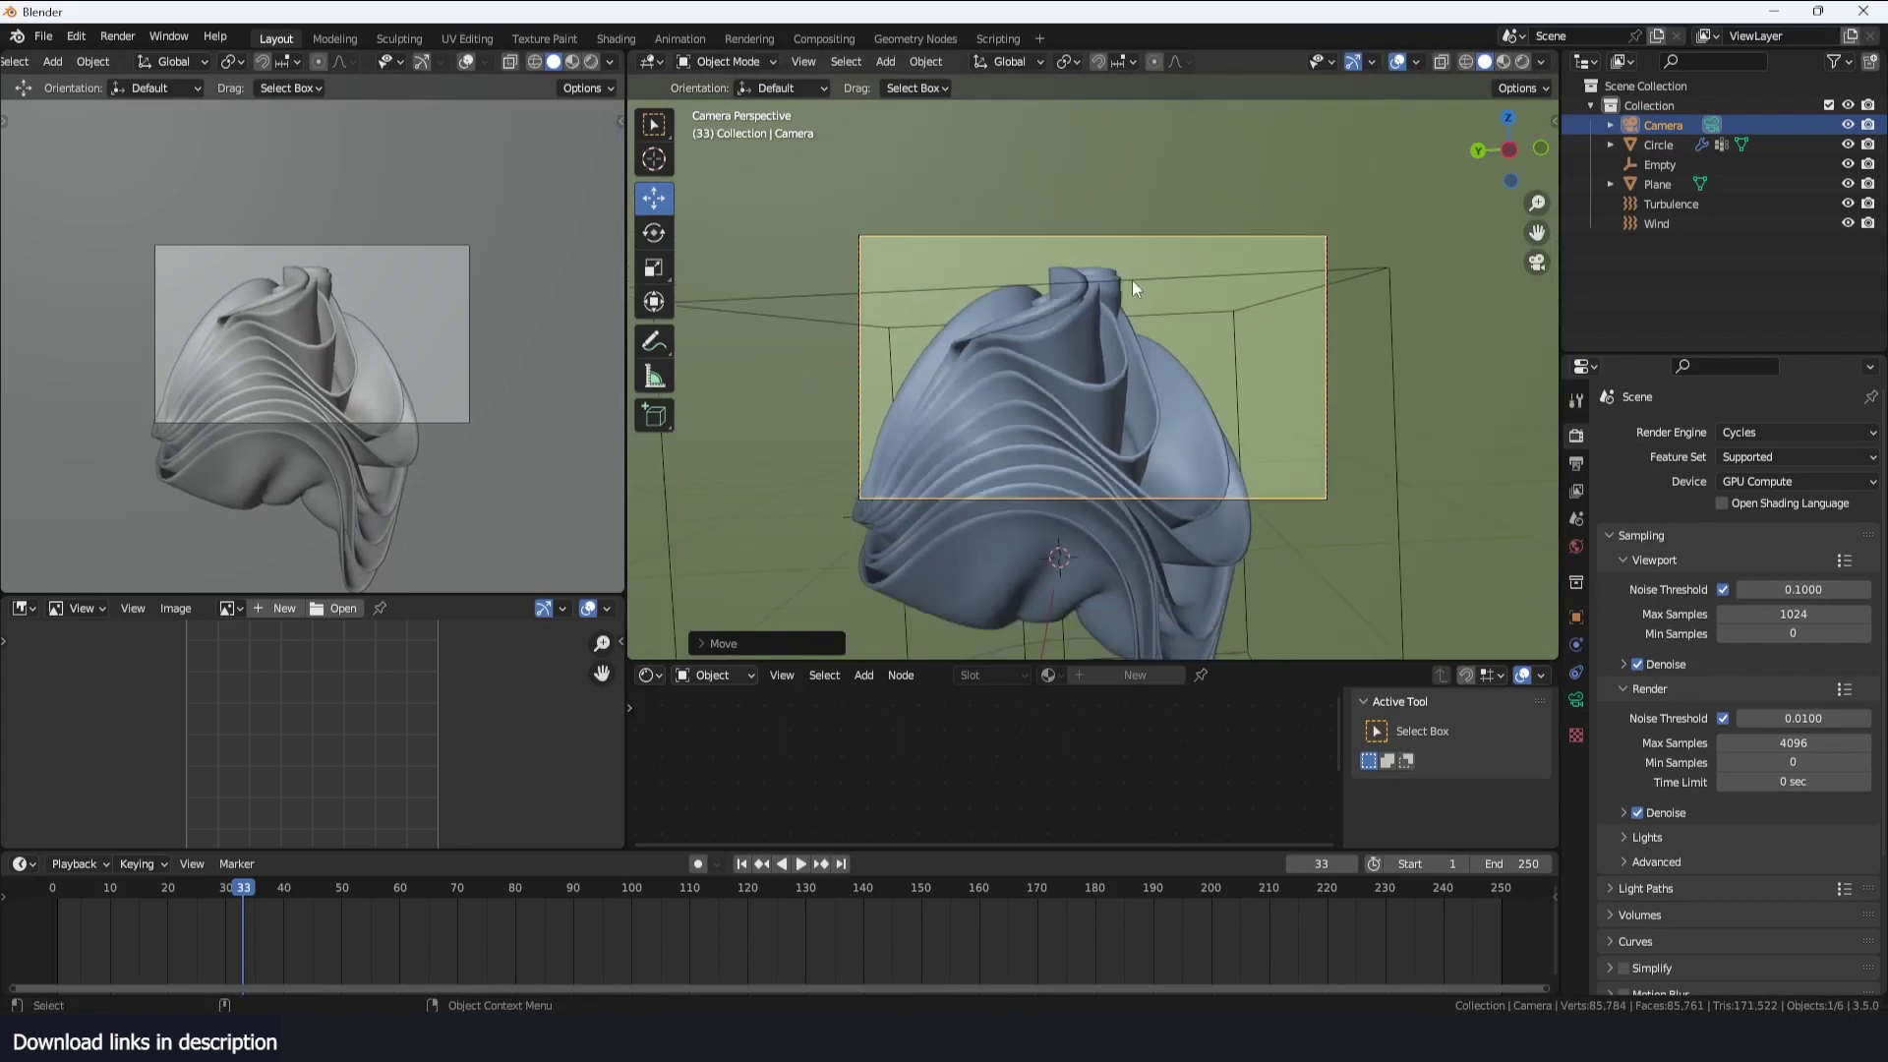
# Show the camera preview viewport in rendered shading and set the world background strength to 0
pyautogui.click(590, 62)
pyautogui.click(1576, 547)
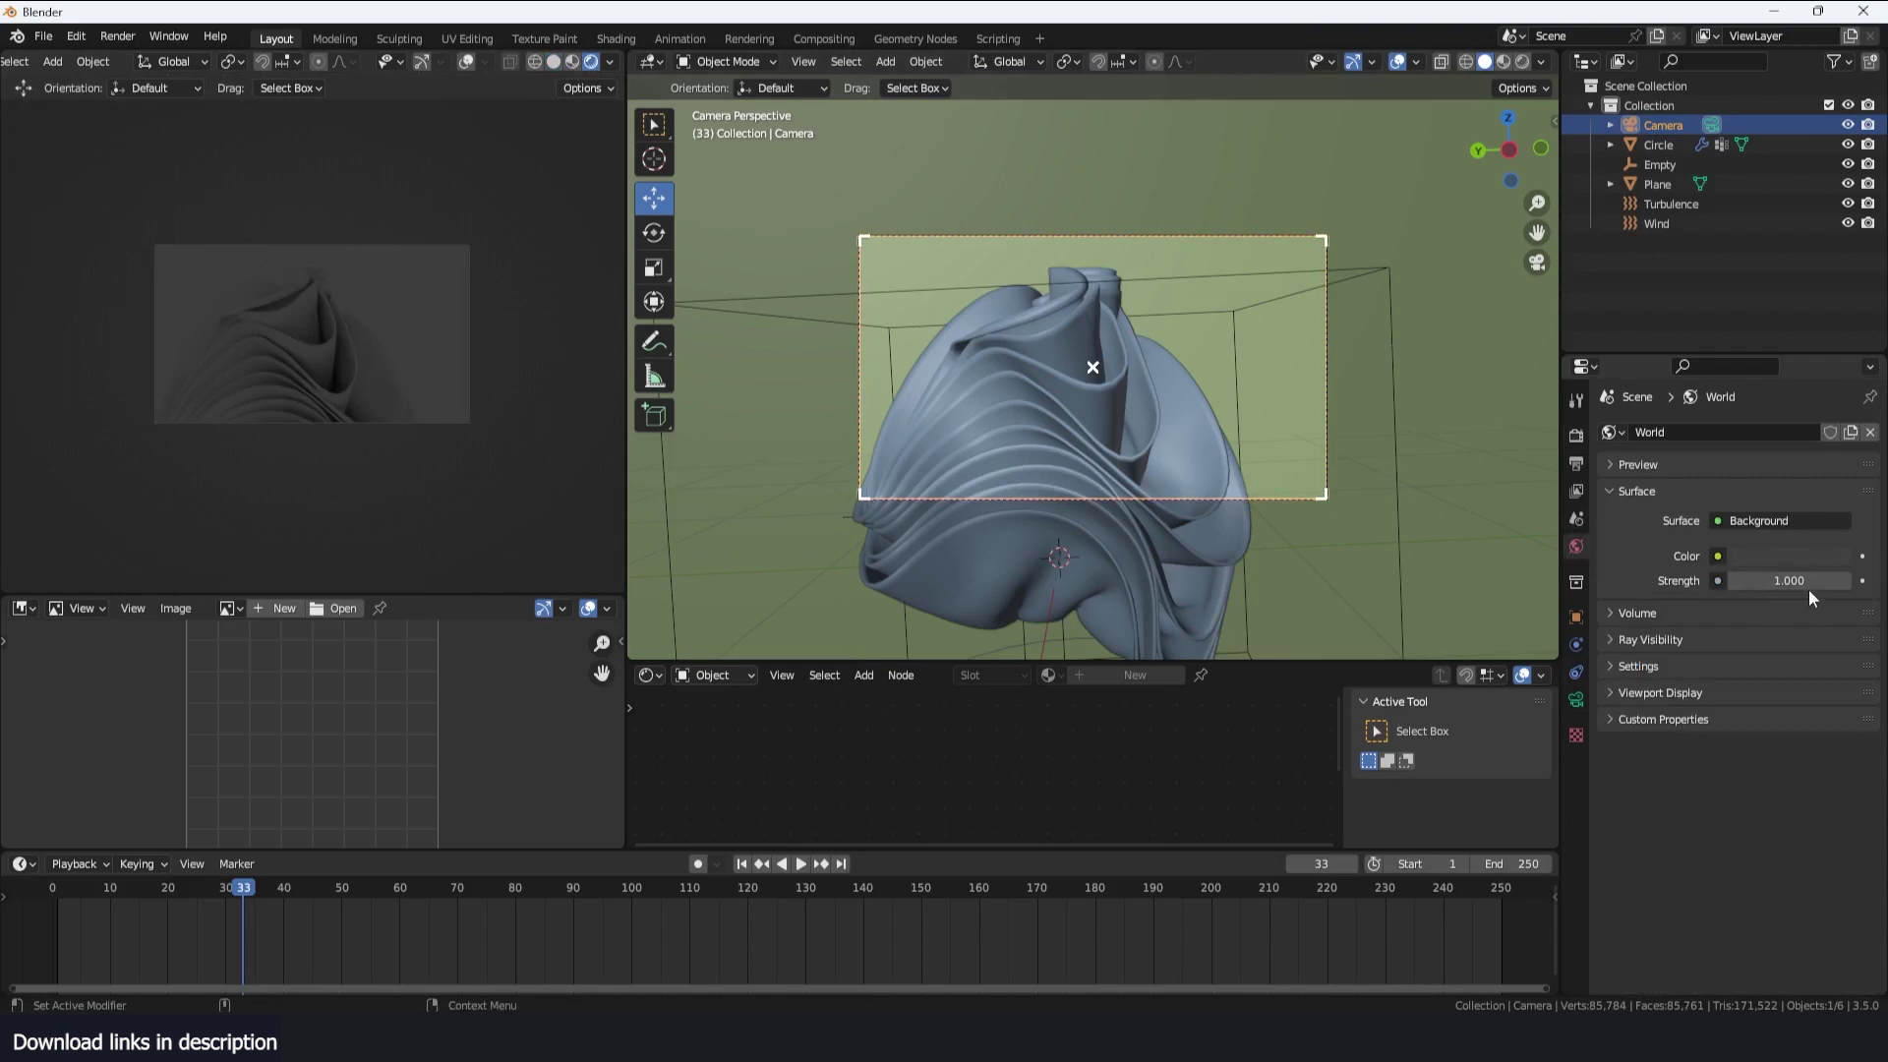
pyautogui.moveTo(1809, 581); pyautogui.dragTo(1735, 570)
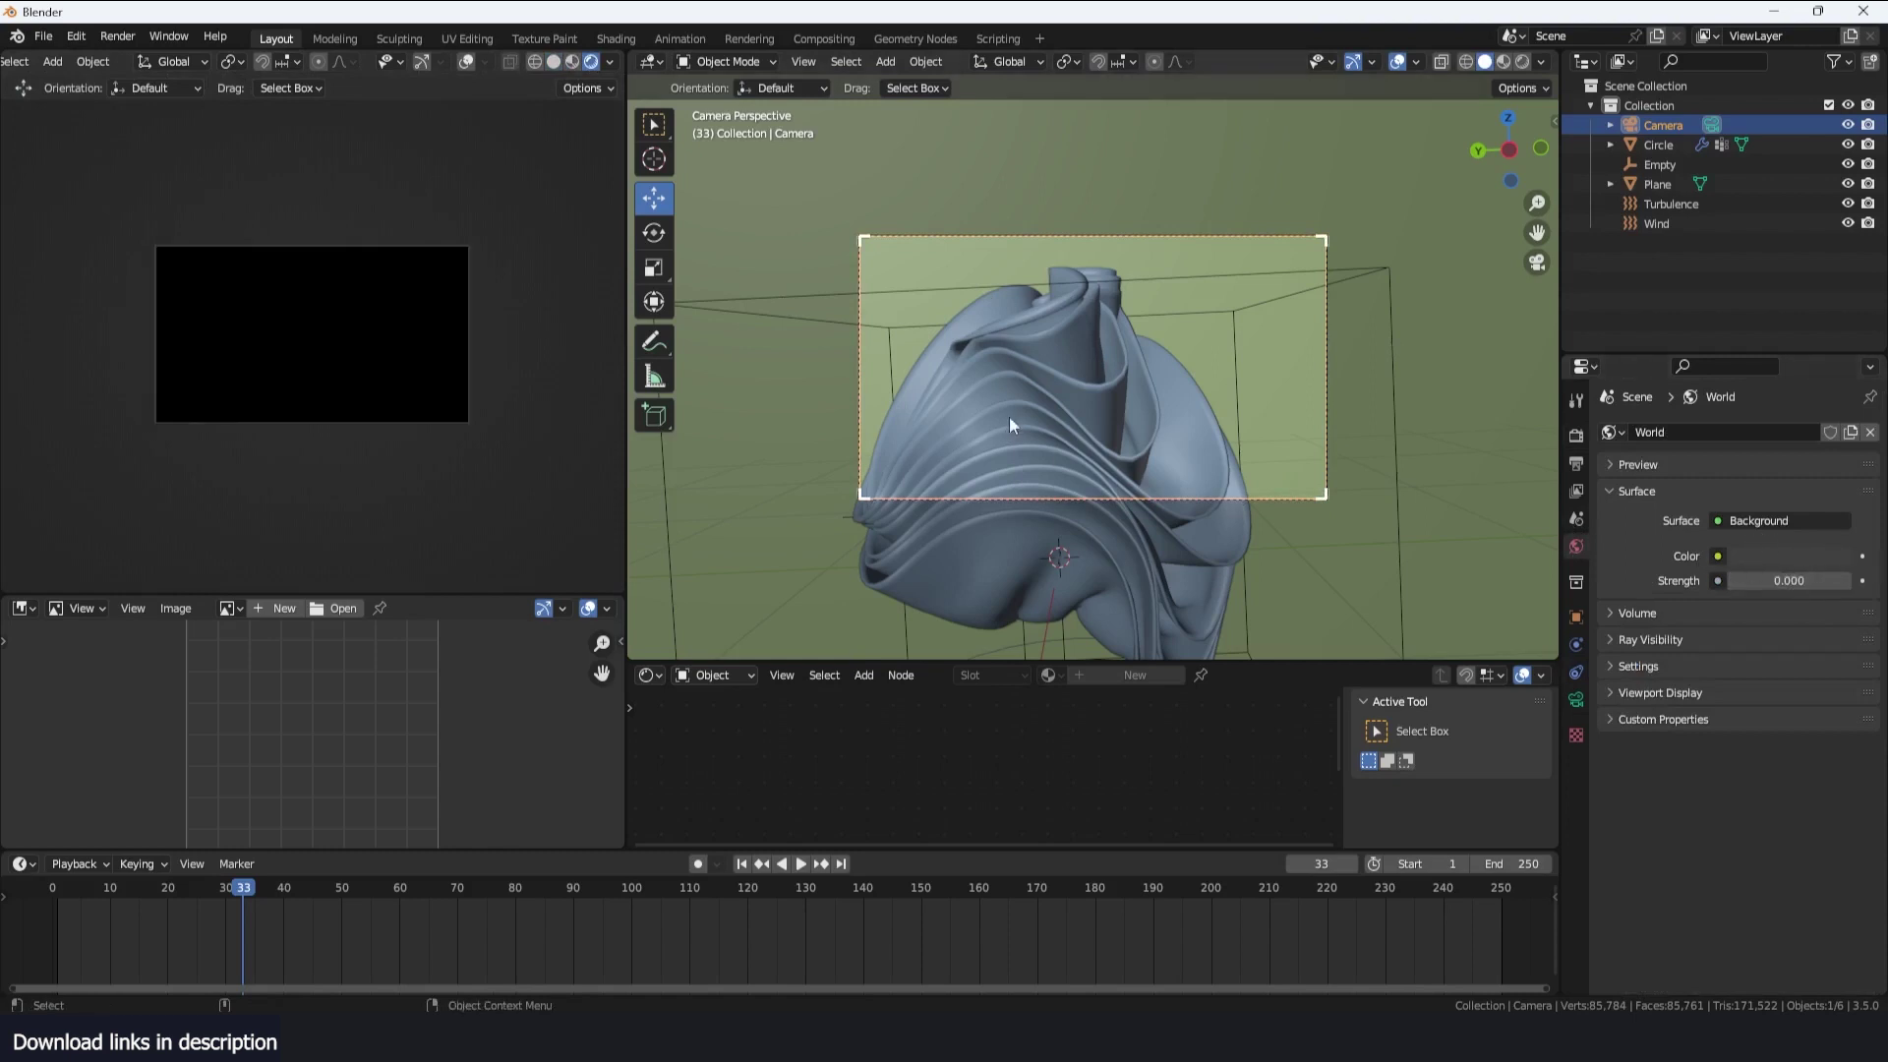
# Add an area light to the scene
pyautogui.press('KP_1')
pyautogui.moveTo(1044, 393); pyautogui.dragTo(1119, 438, button='middle')
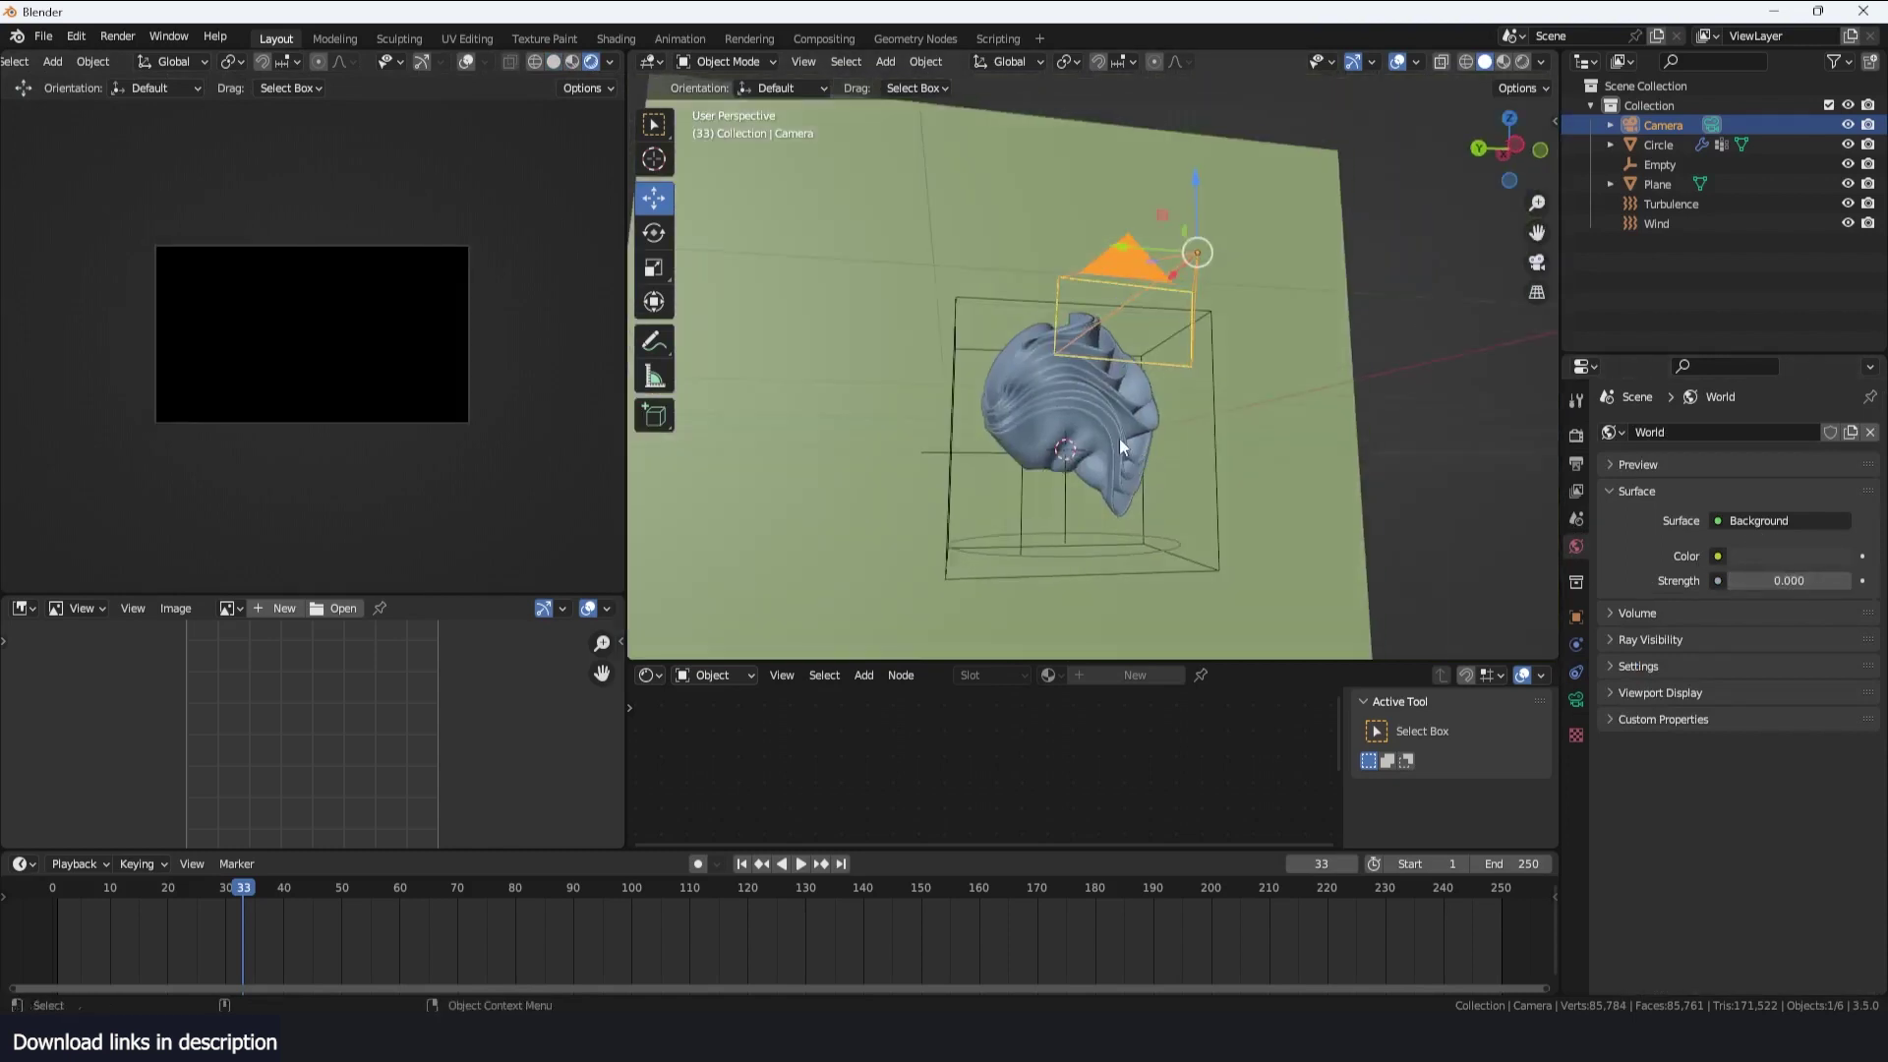
pyautogui.hotkey('shift', 'a')
pyautogui.moveTo(982, 627)
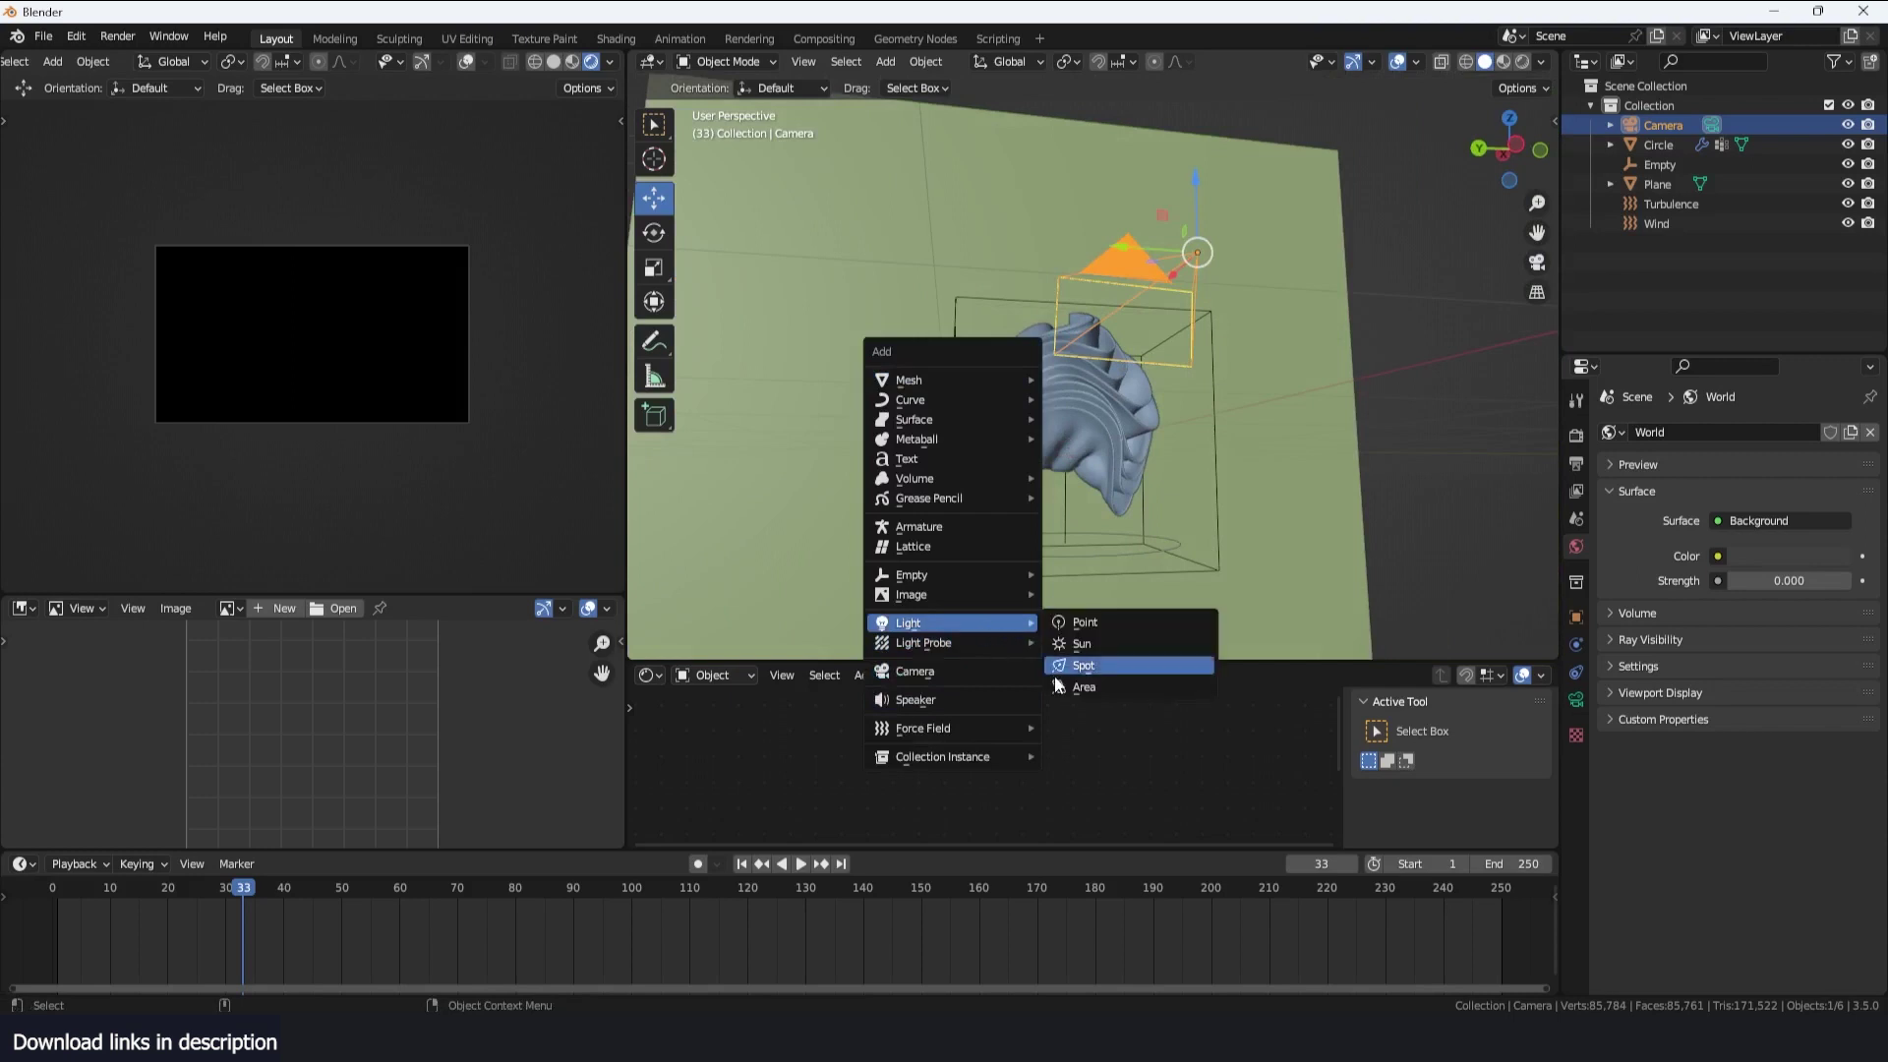
pyautogui.click(1082, 681)
# Move the area light about 2 m along Y and 2.3 m up, and angle it down toward the cloth
pyautogui.press('KP_1')
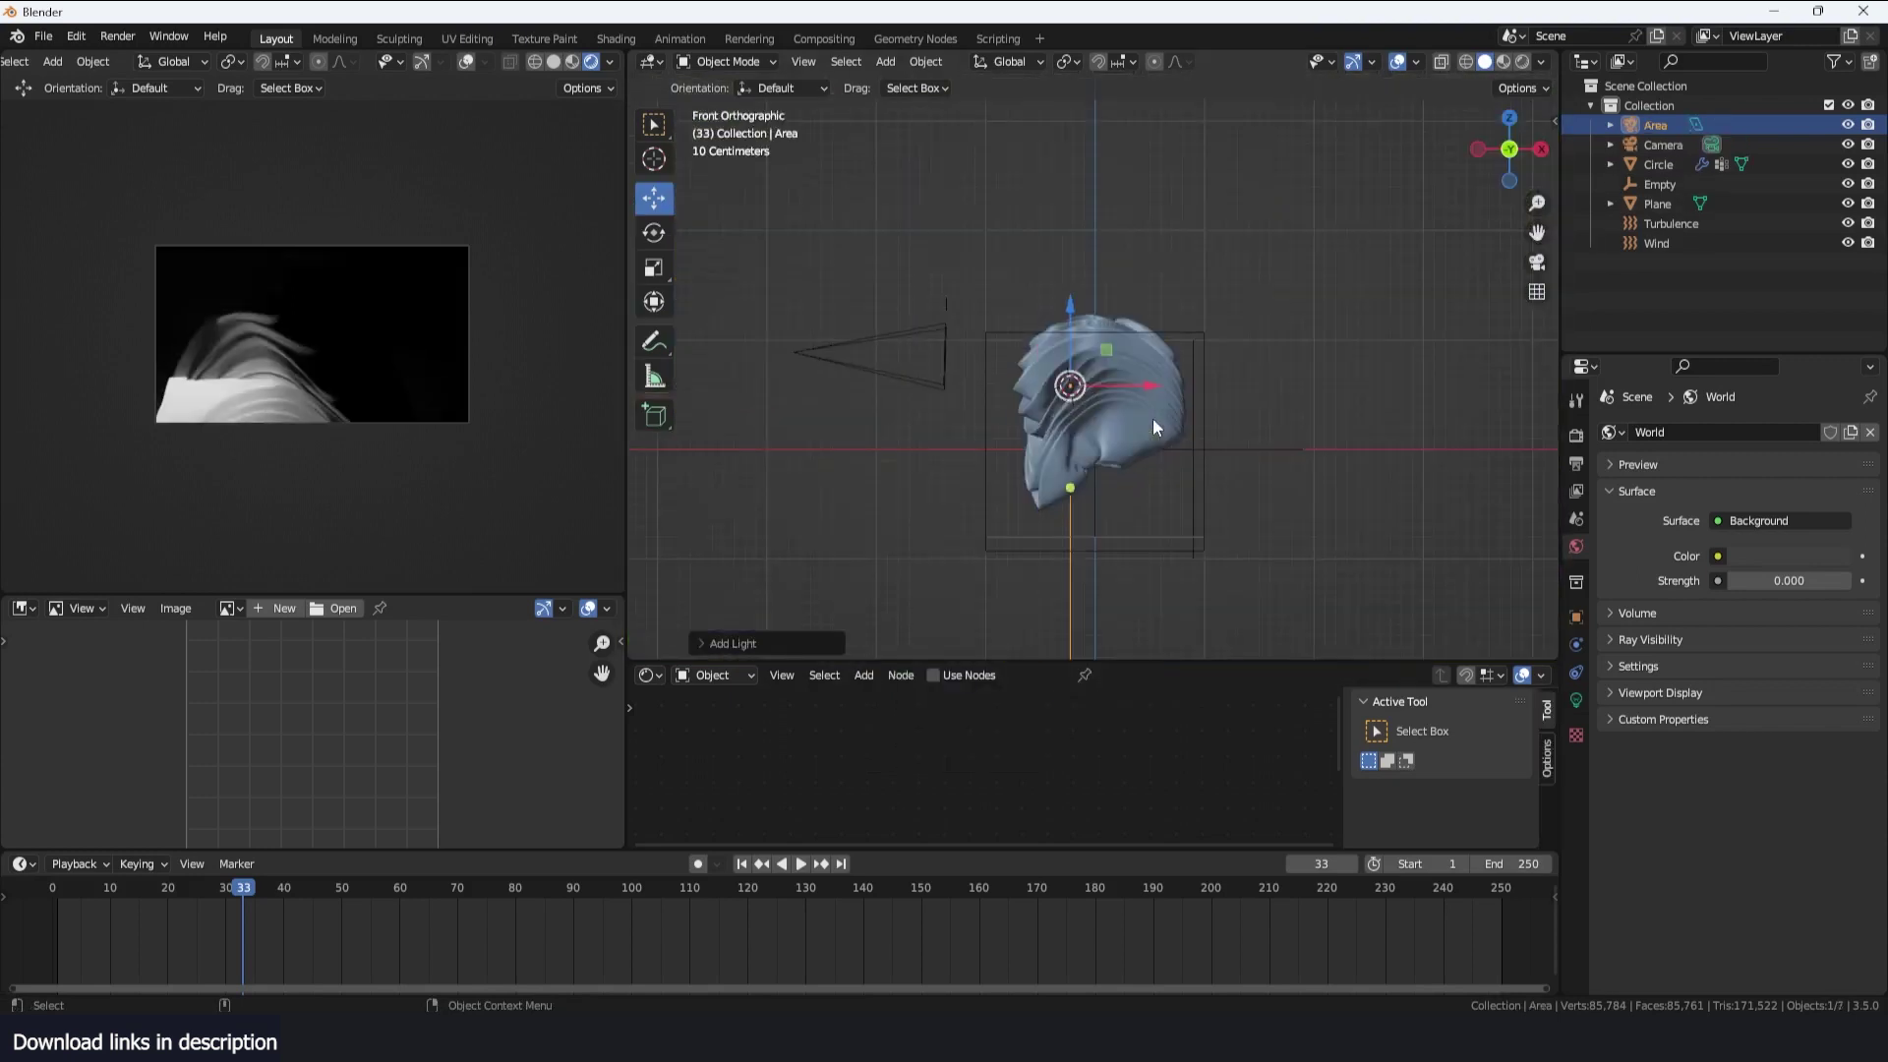
pyautogui.press('KP_3')
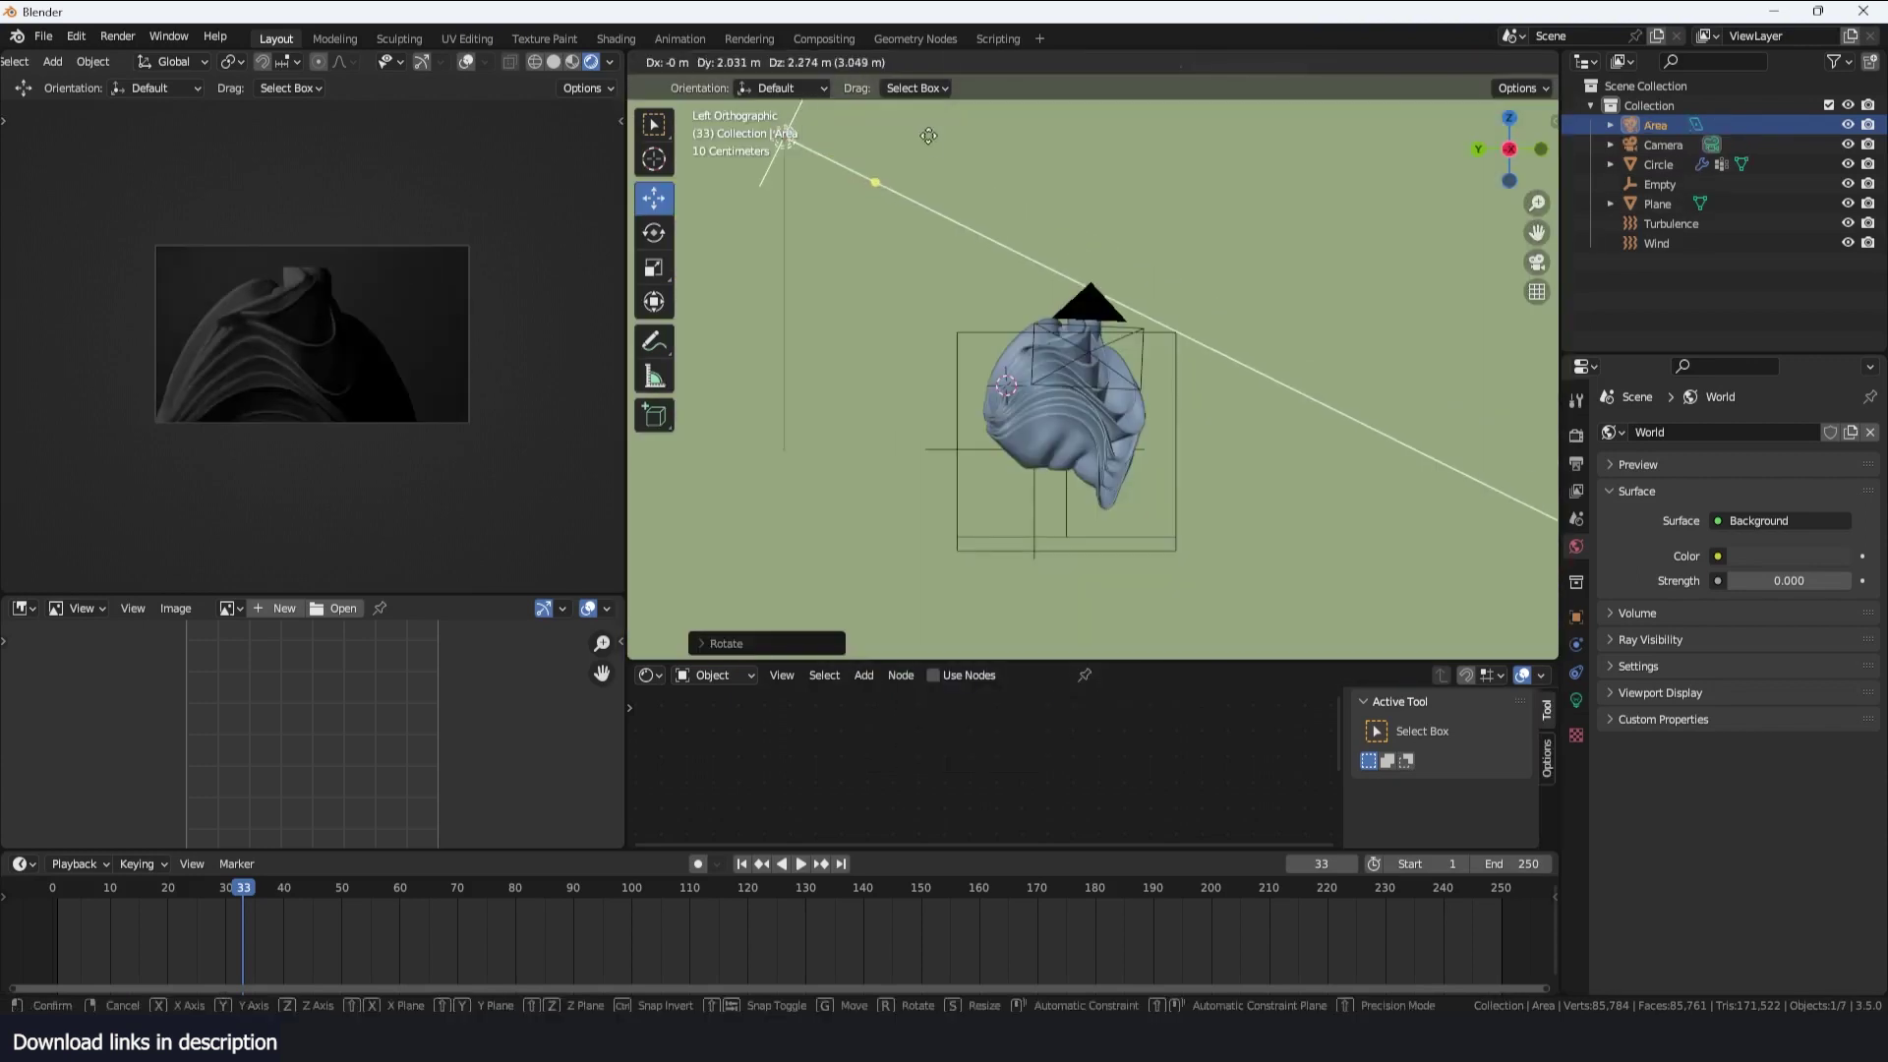
pyautogui.click(927, 135)
pyautogui.press('r')
pyautogui.click(914, 195)
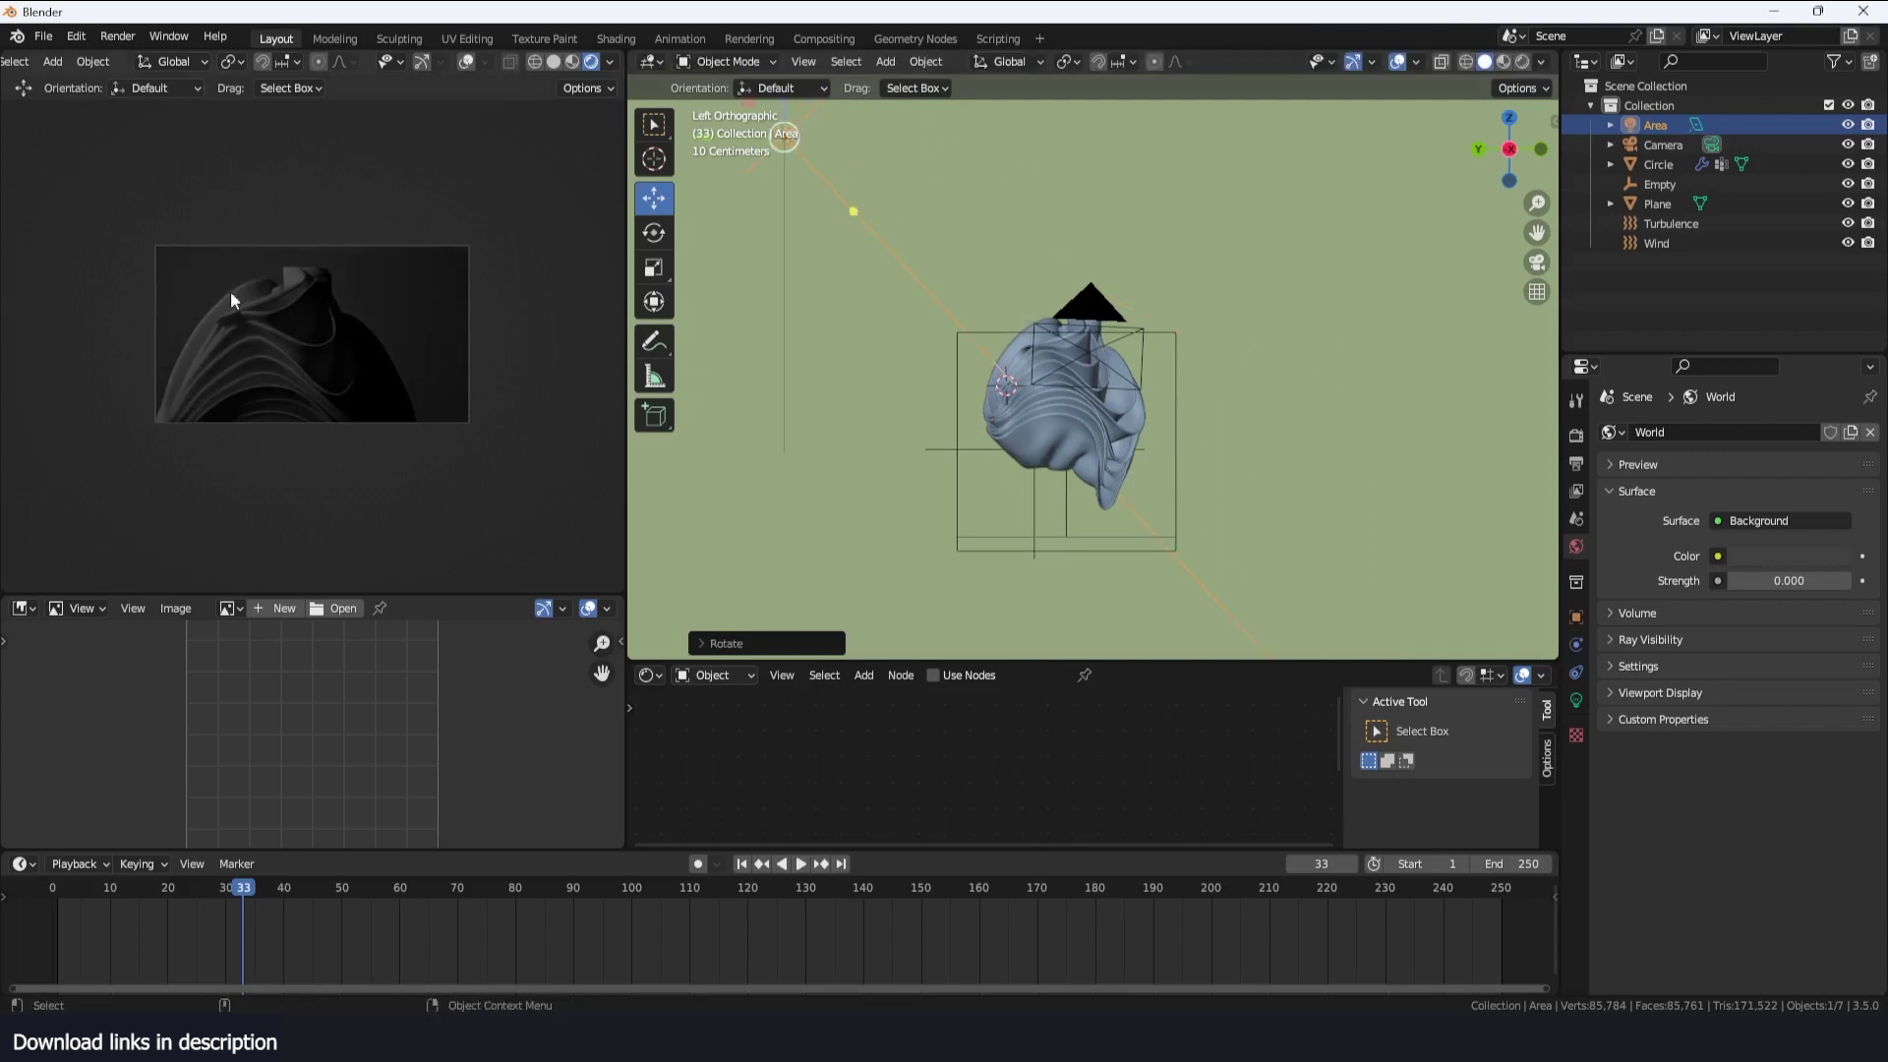
# Set the area light's power to 100 W
pyautogui.scroll(2, 1103, 374)
pyautogui.click(1576, 698)
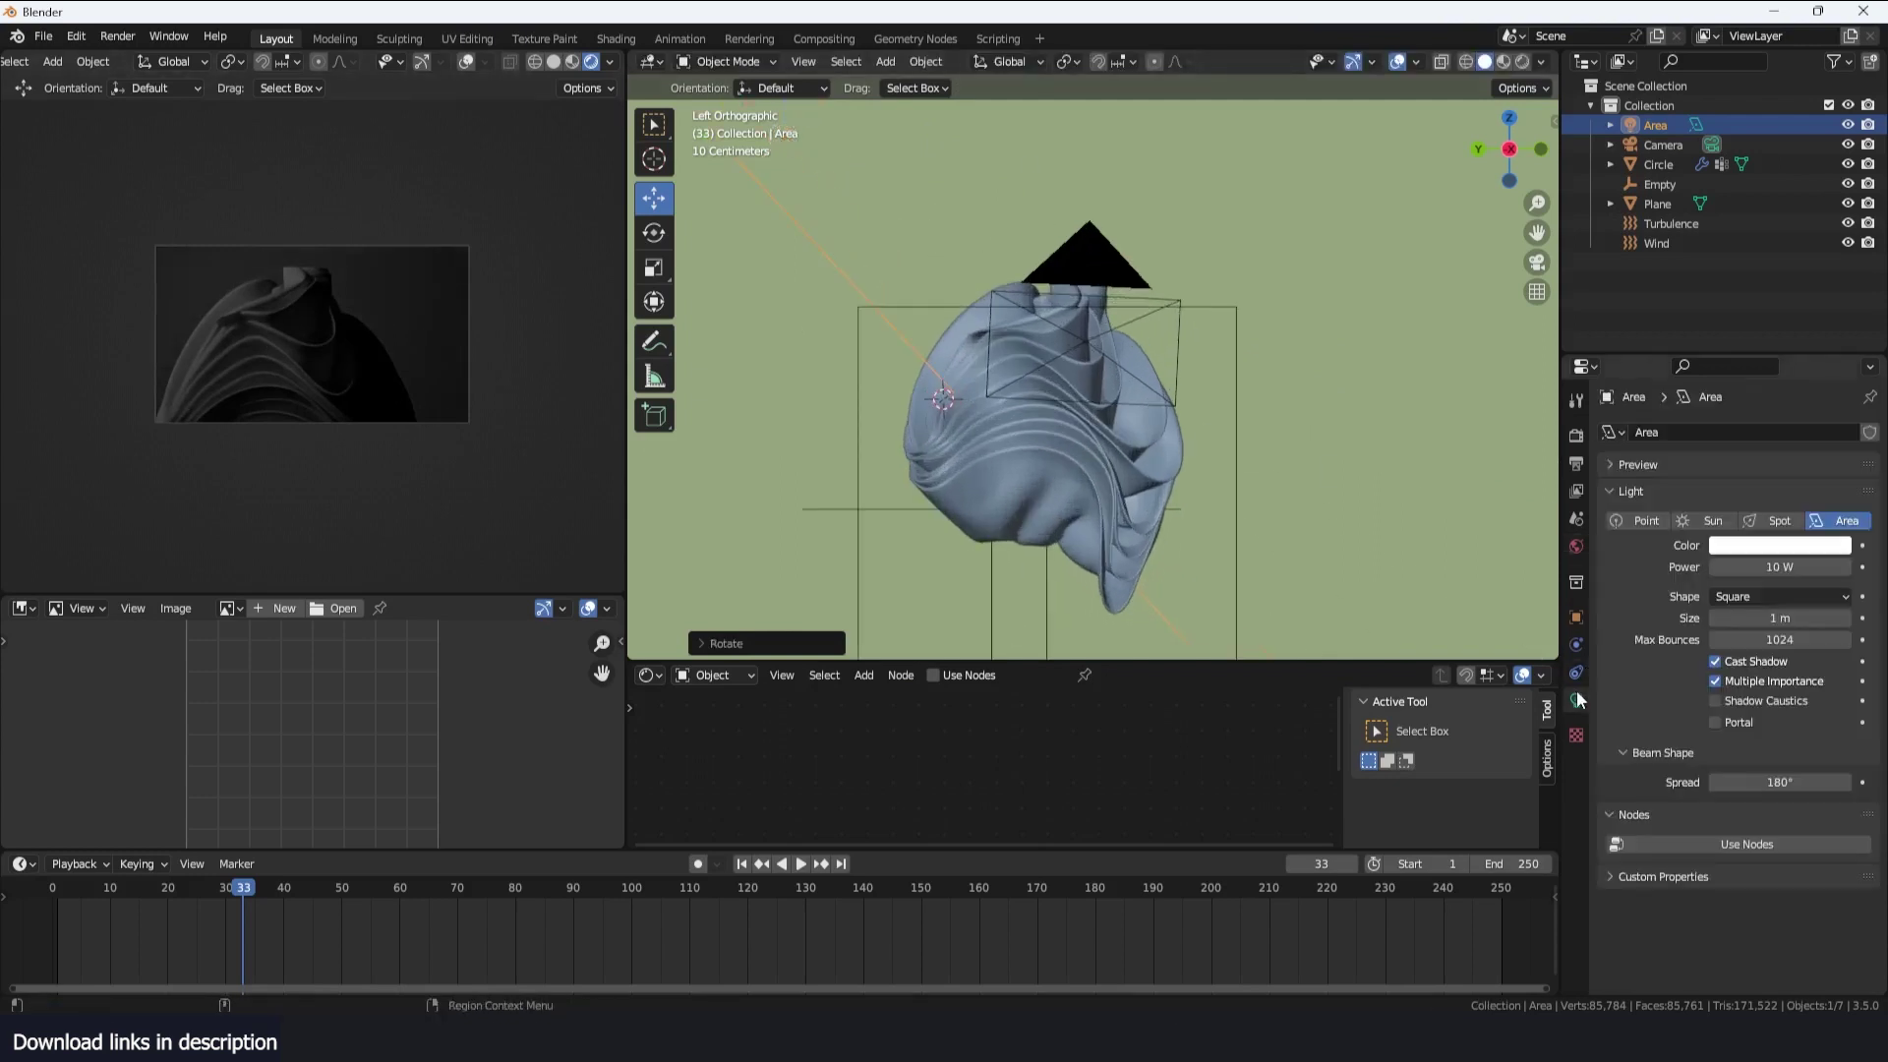
pyautogui.click(1769, 567)
pyautogui.write('5')
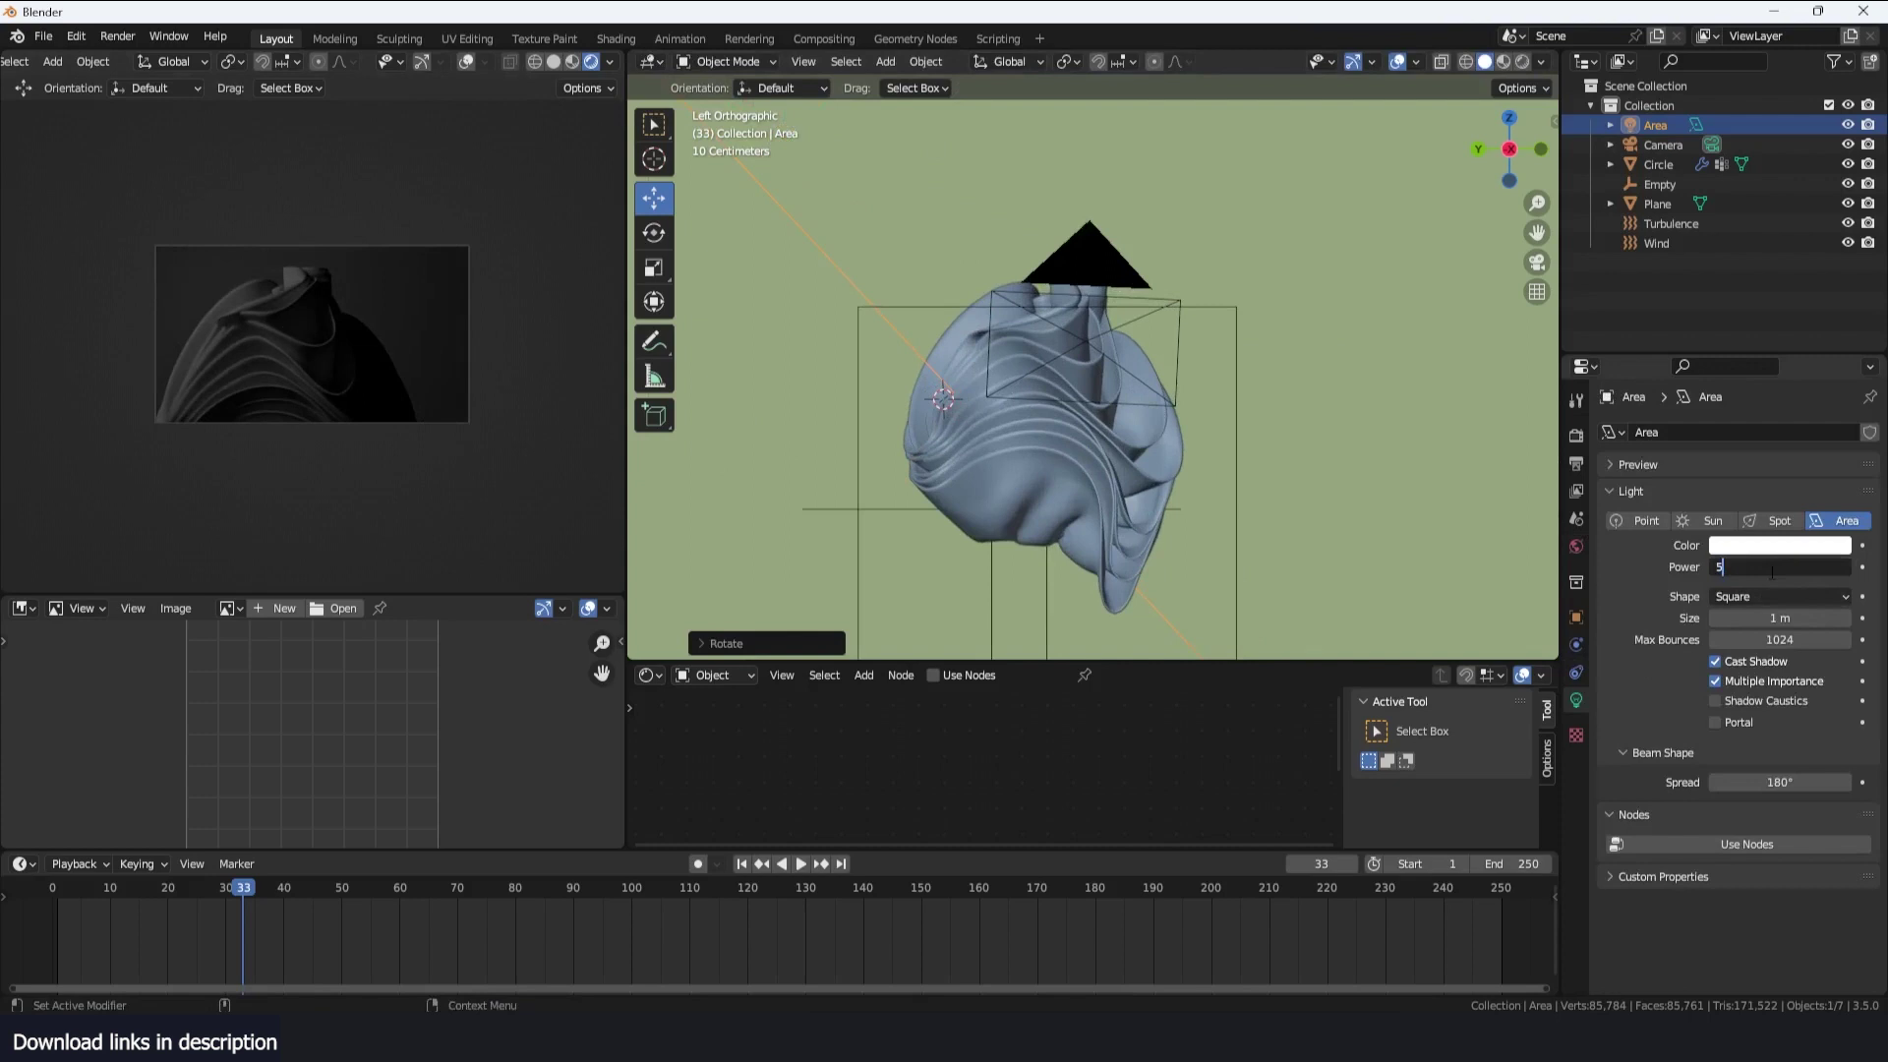
pyautogui.press('BackSpace')
pyautogui.write('100')
pyautogui.press('Return')
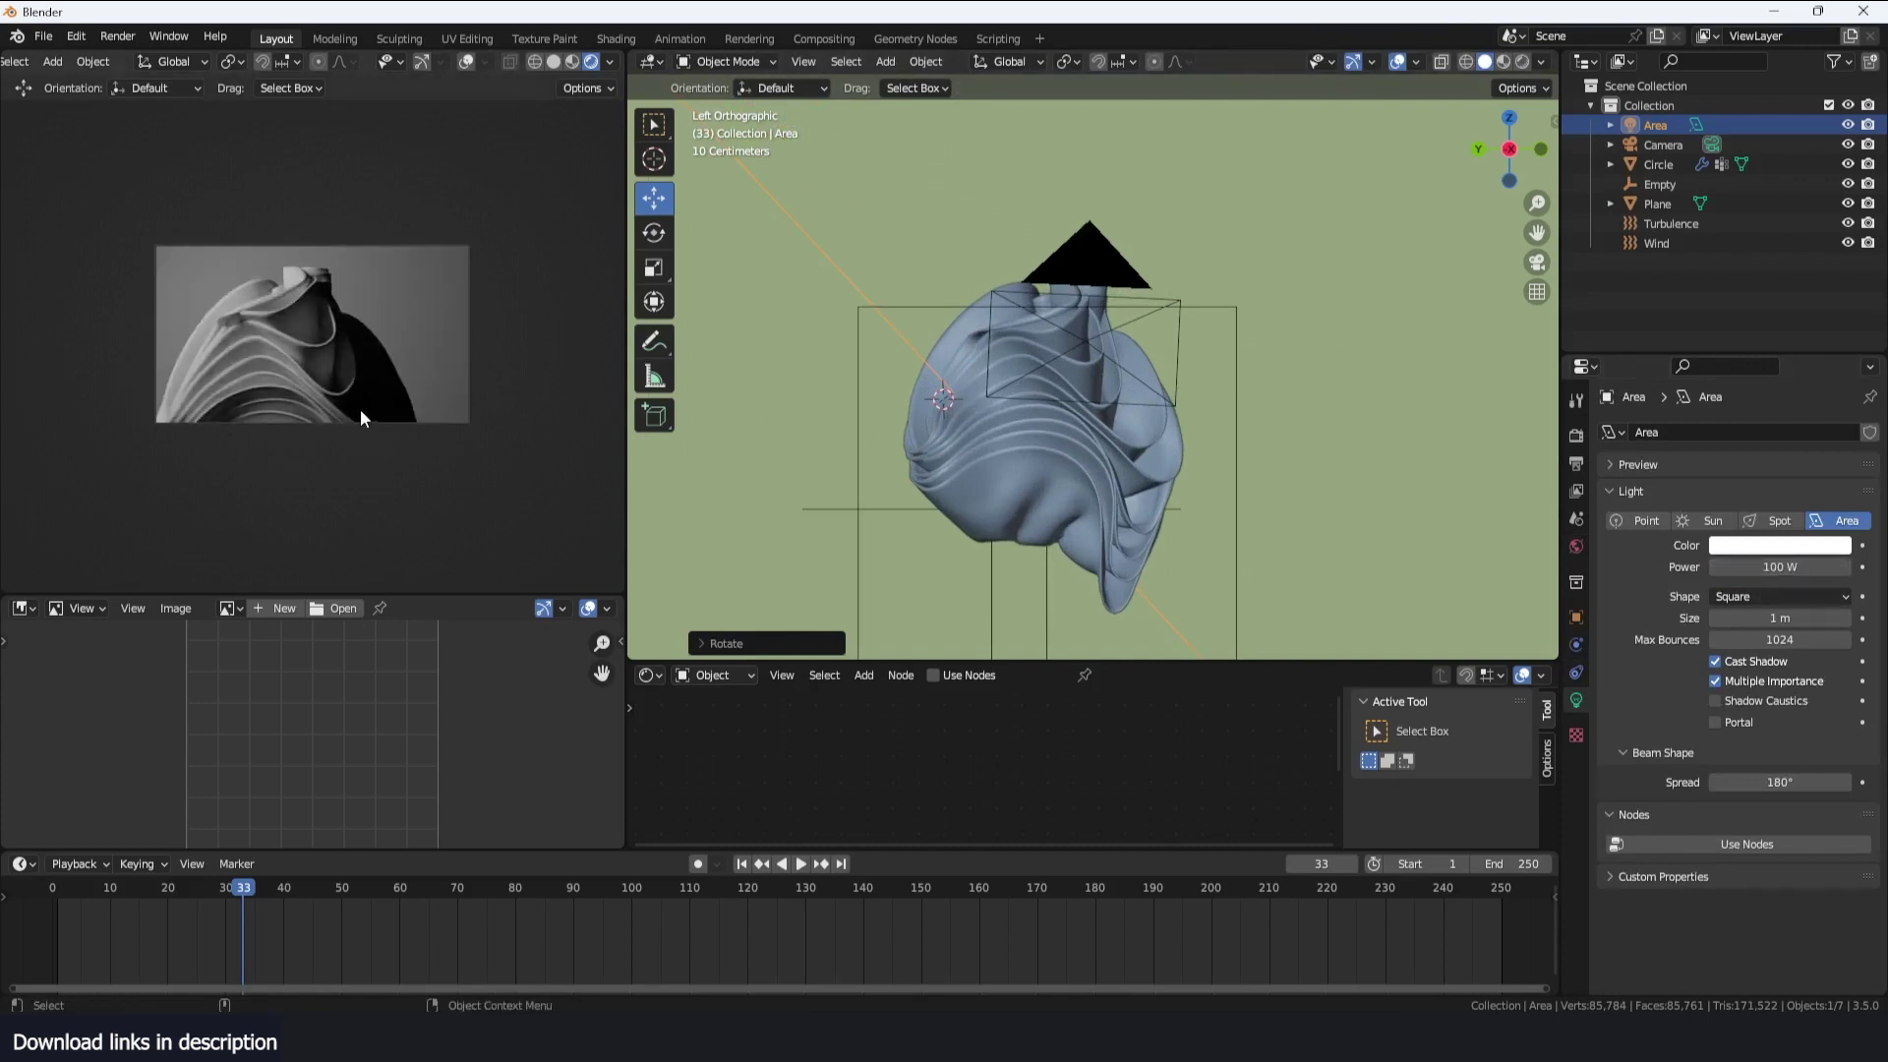
# Duplicate the area light, place the copy beside the cloth on the opposite side, and rotate it toward the cloth
pyautogui.hotkey('shift', 'd')
pyautogui.click(1485, 637)
pyautogui.press('r')
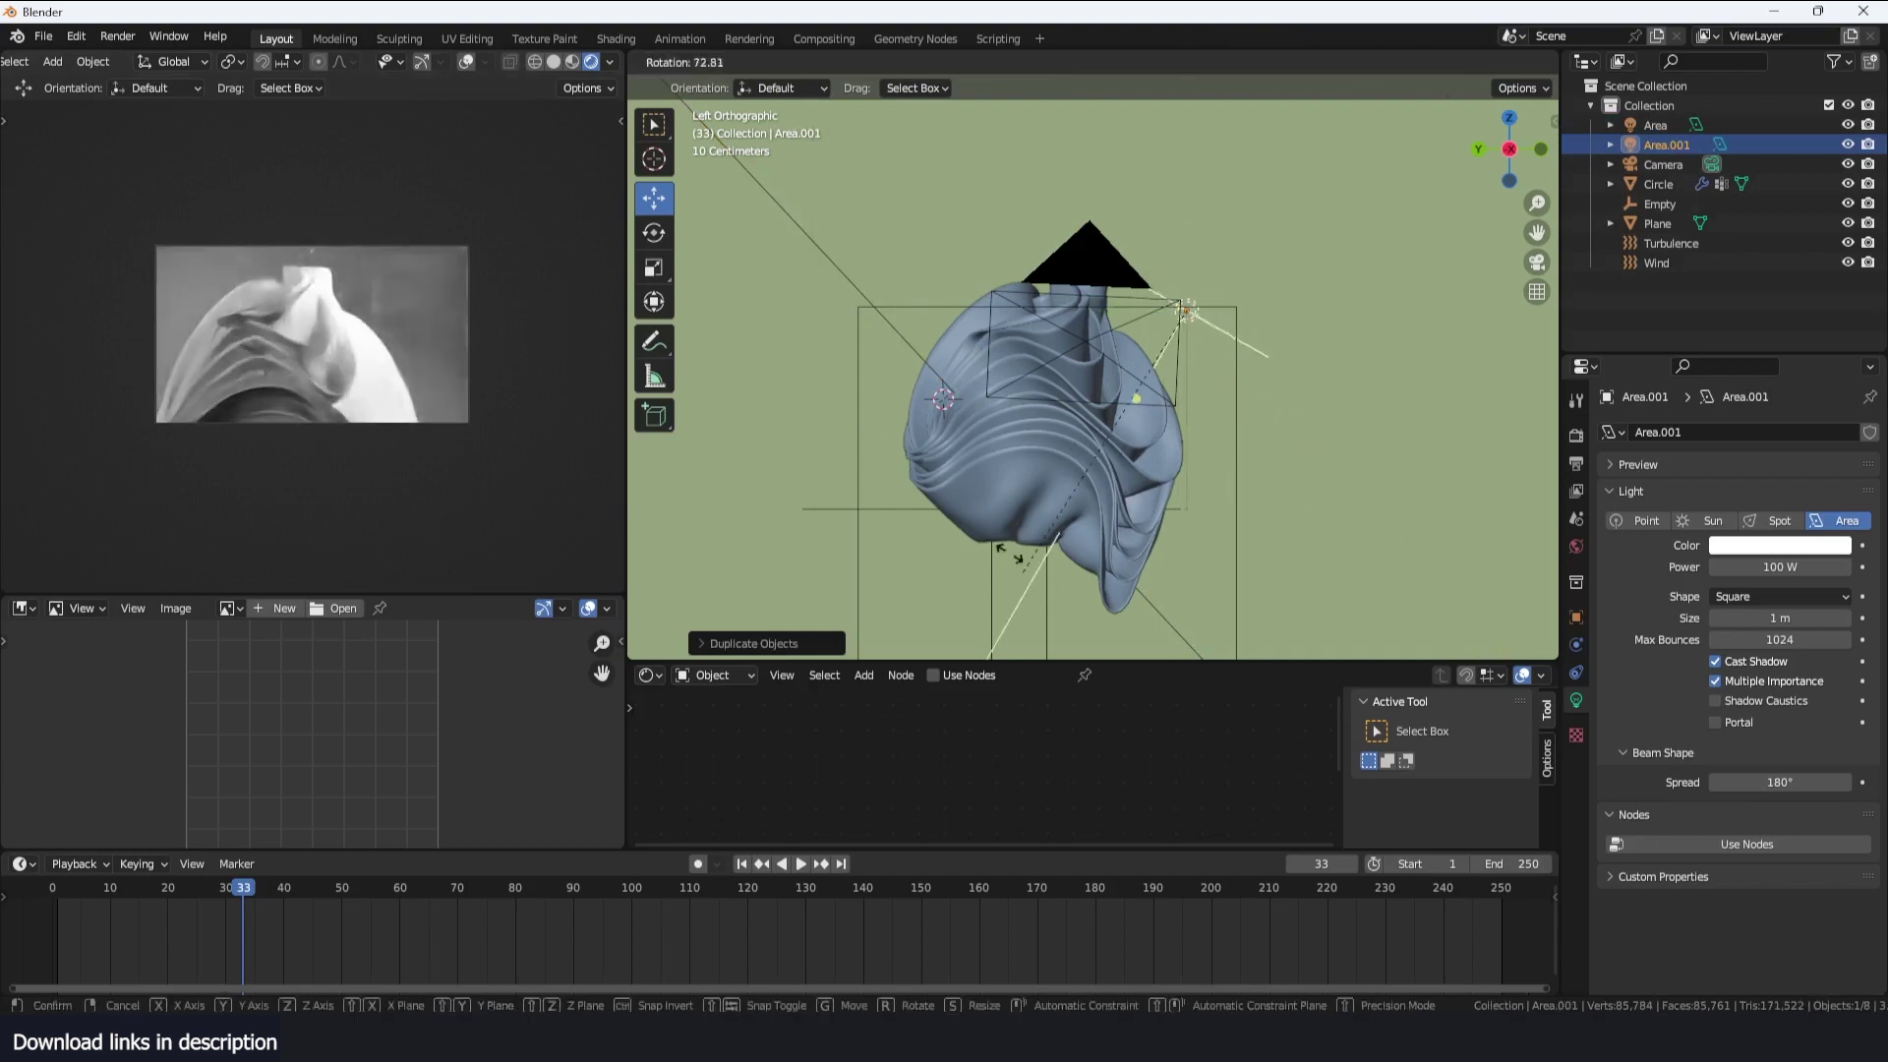
pyautogui.click(1052, 430)
pyautogui.press('g')
pyautogui.click(1328, 494)
pyautogui.press('r')
pyautogui.click(1223, 546)
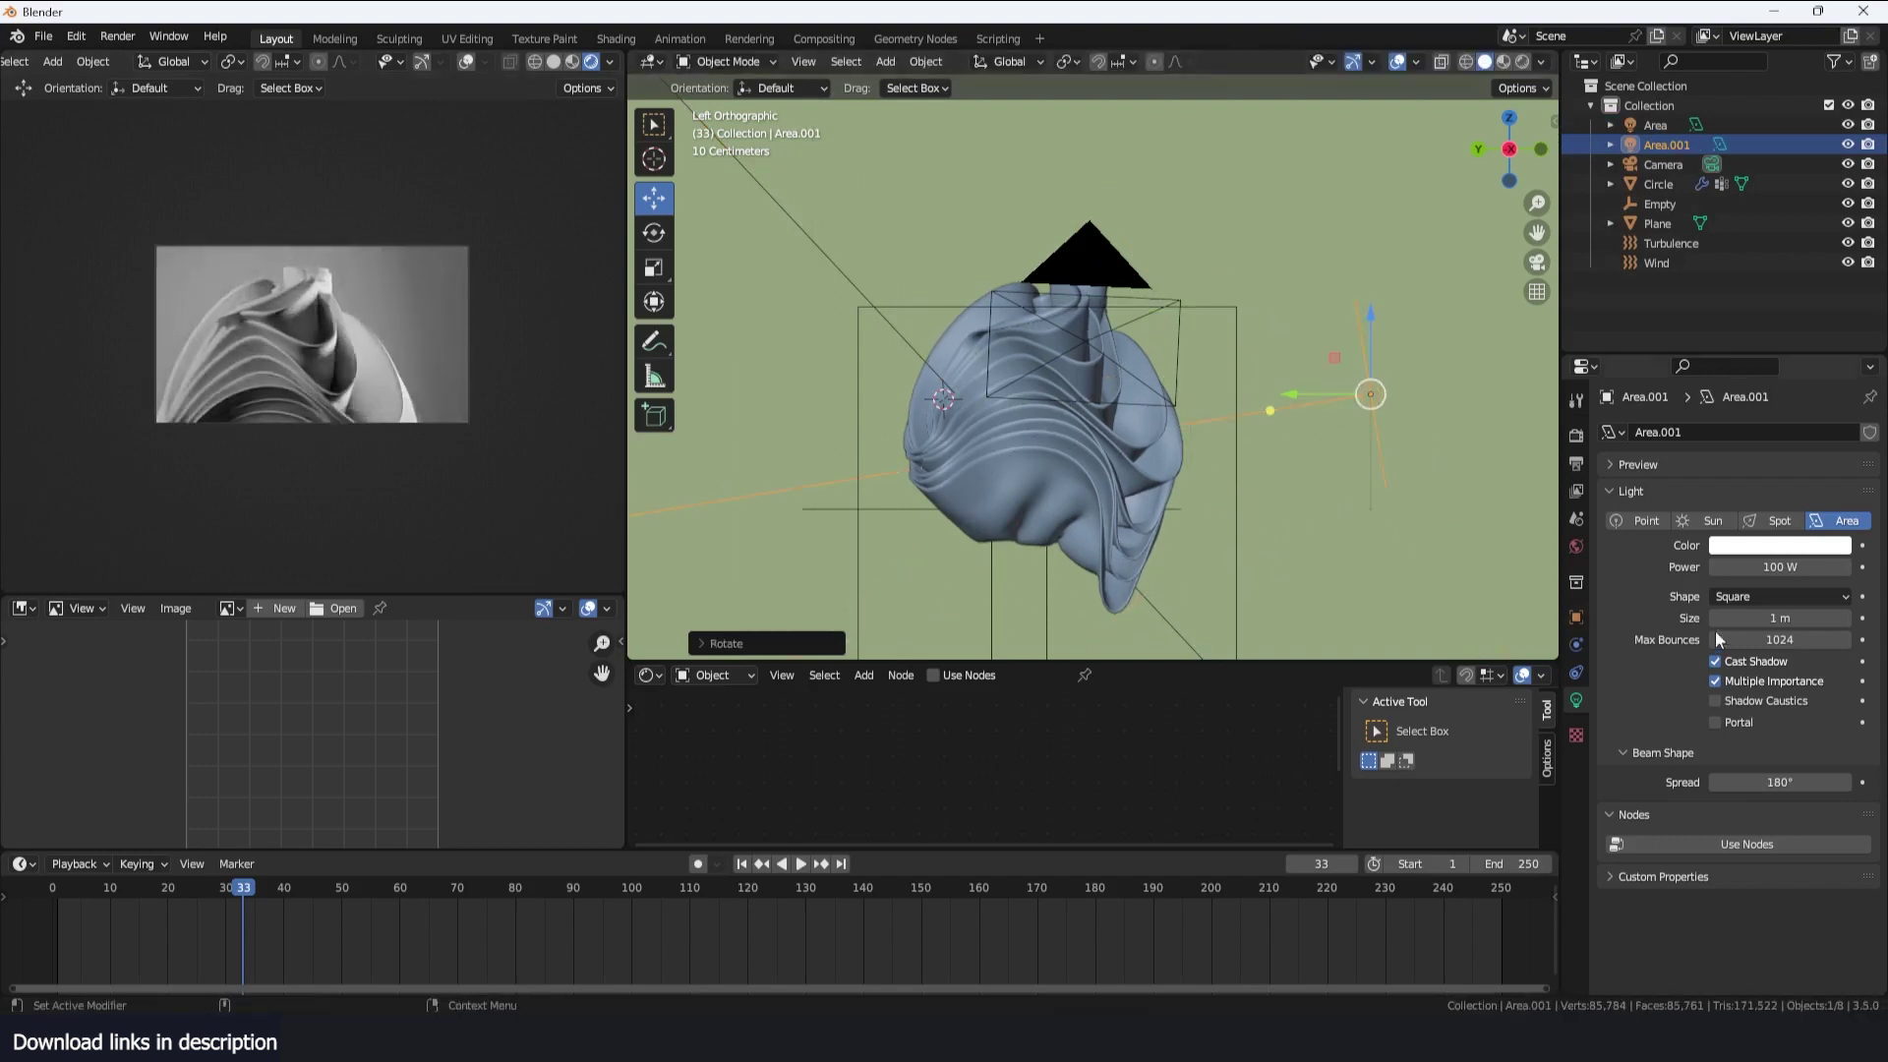
# Set the duplicated area light's power to 10 W
pyautogui.click(1762, 567)
pyautogui.write('10')
pyautogui.press('Return')
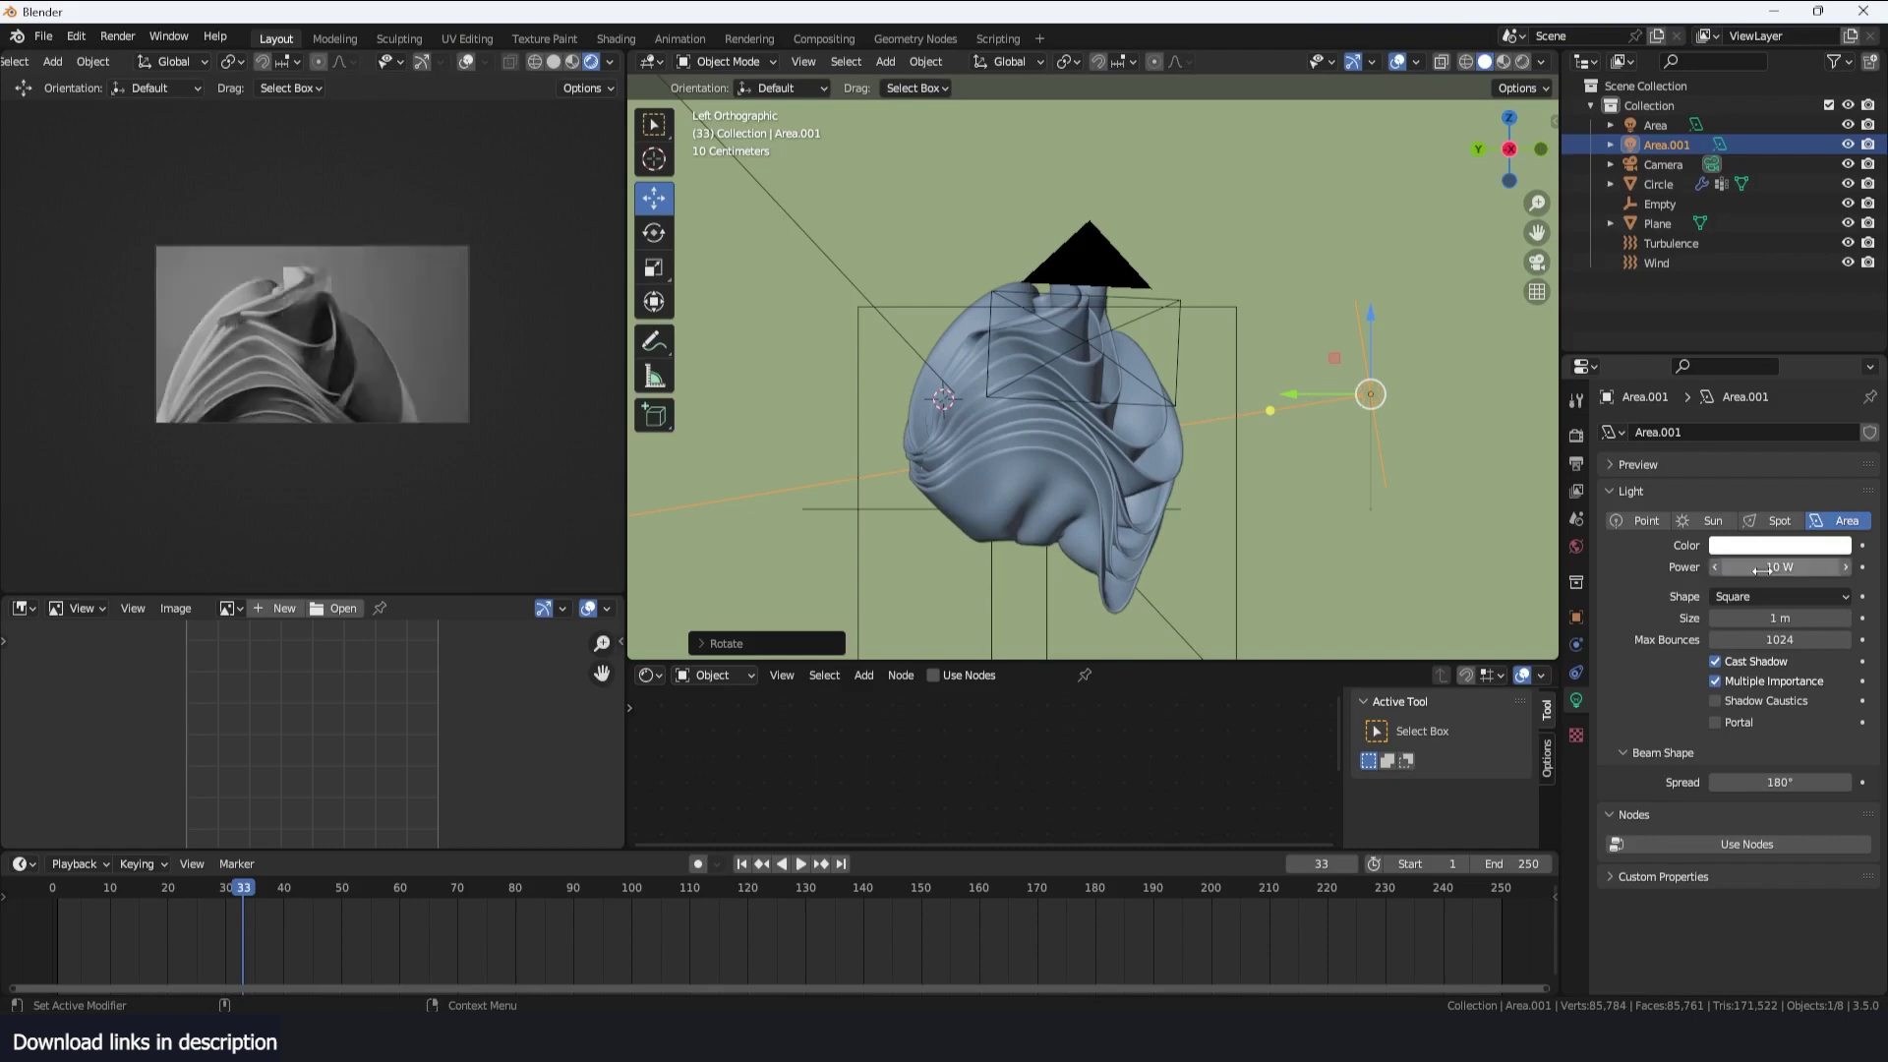
# Shift the second area light toward the camera, angled at the cloth, and set its power to 3 W
pyautogui.press('KP_7')
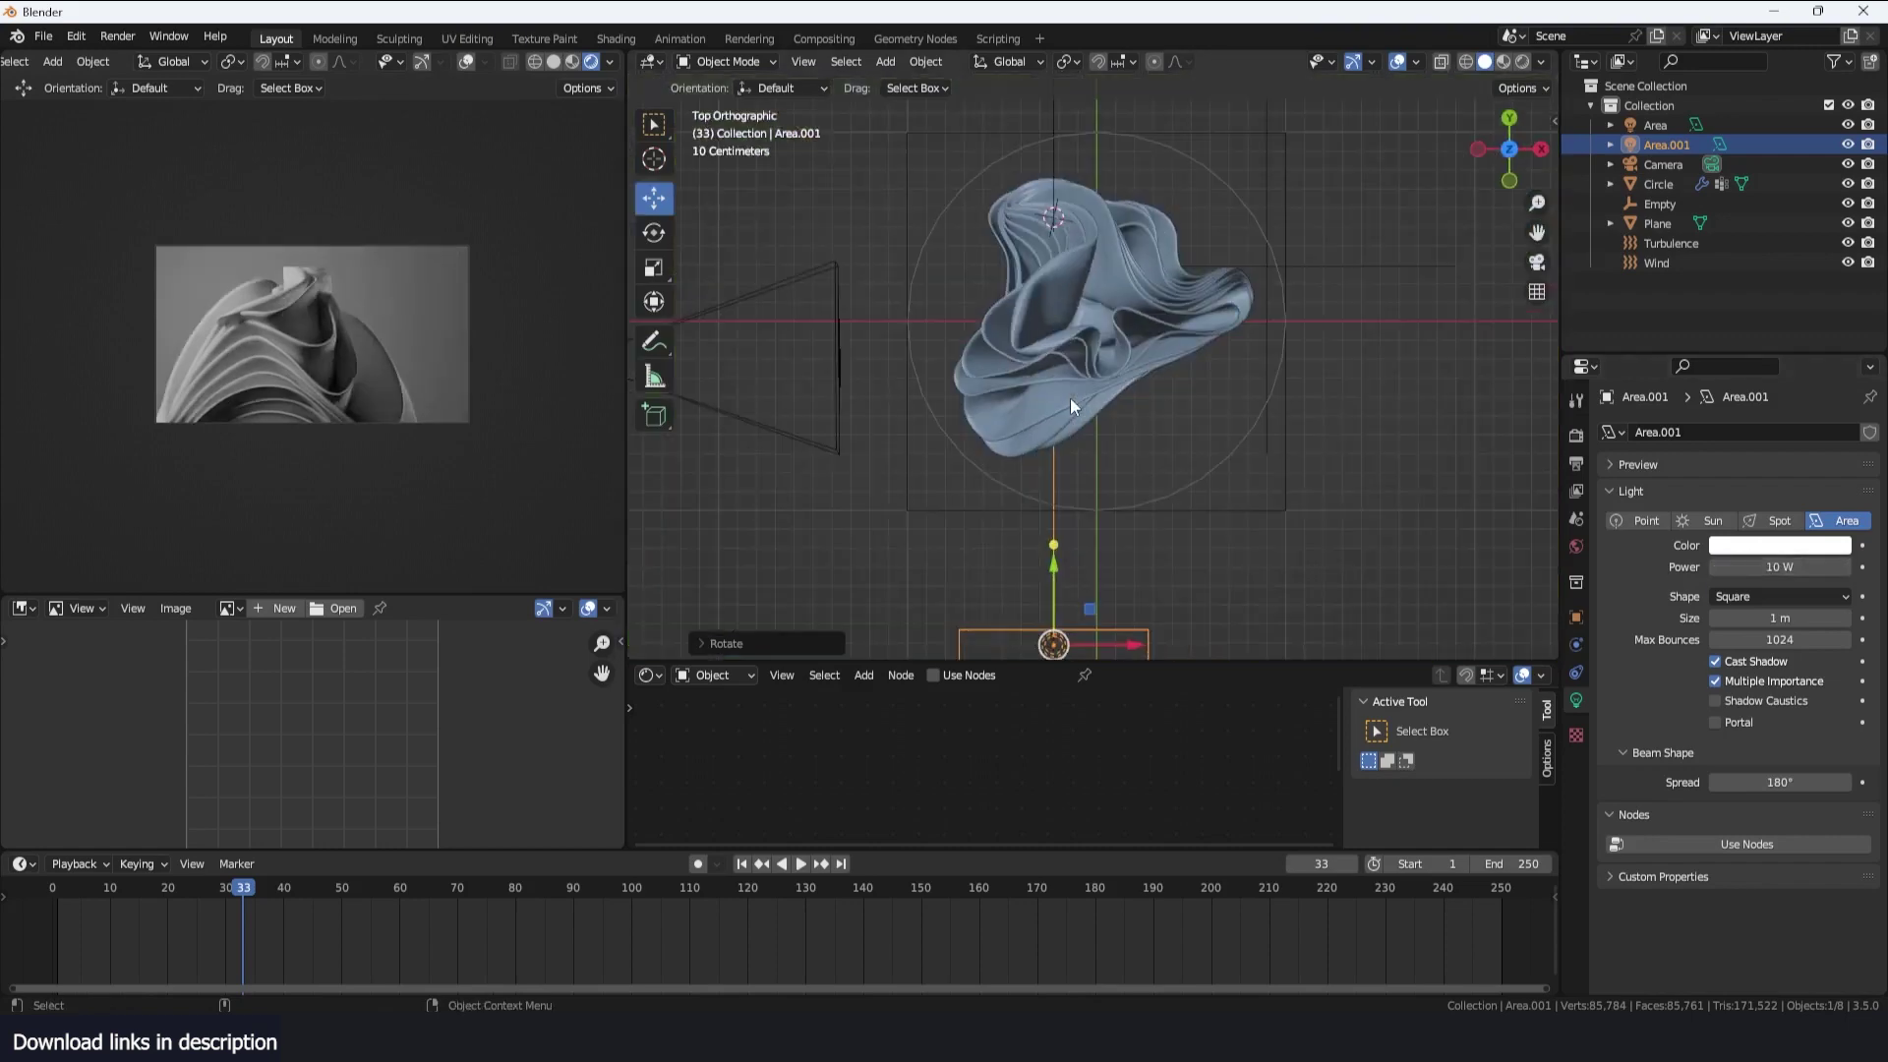
pyautogui.press('g')
pyautogui.click(1043, 387)
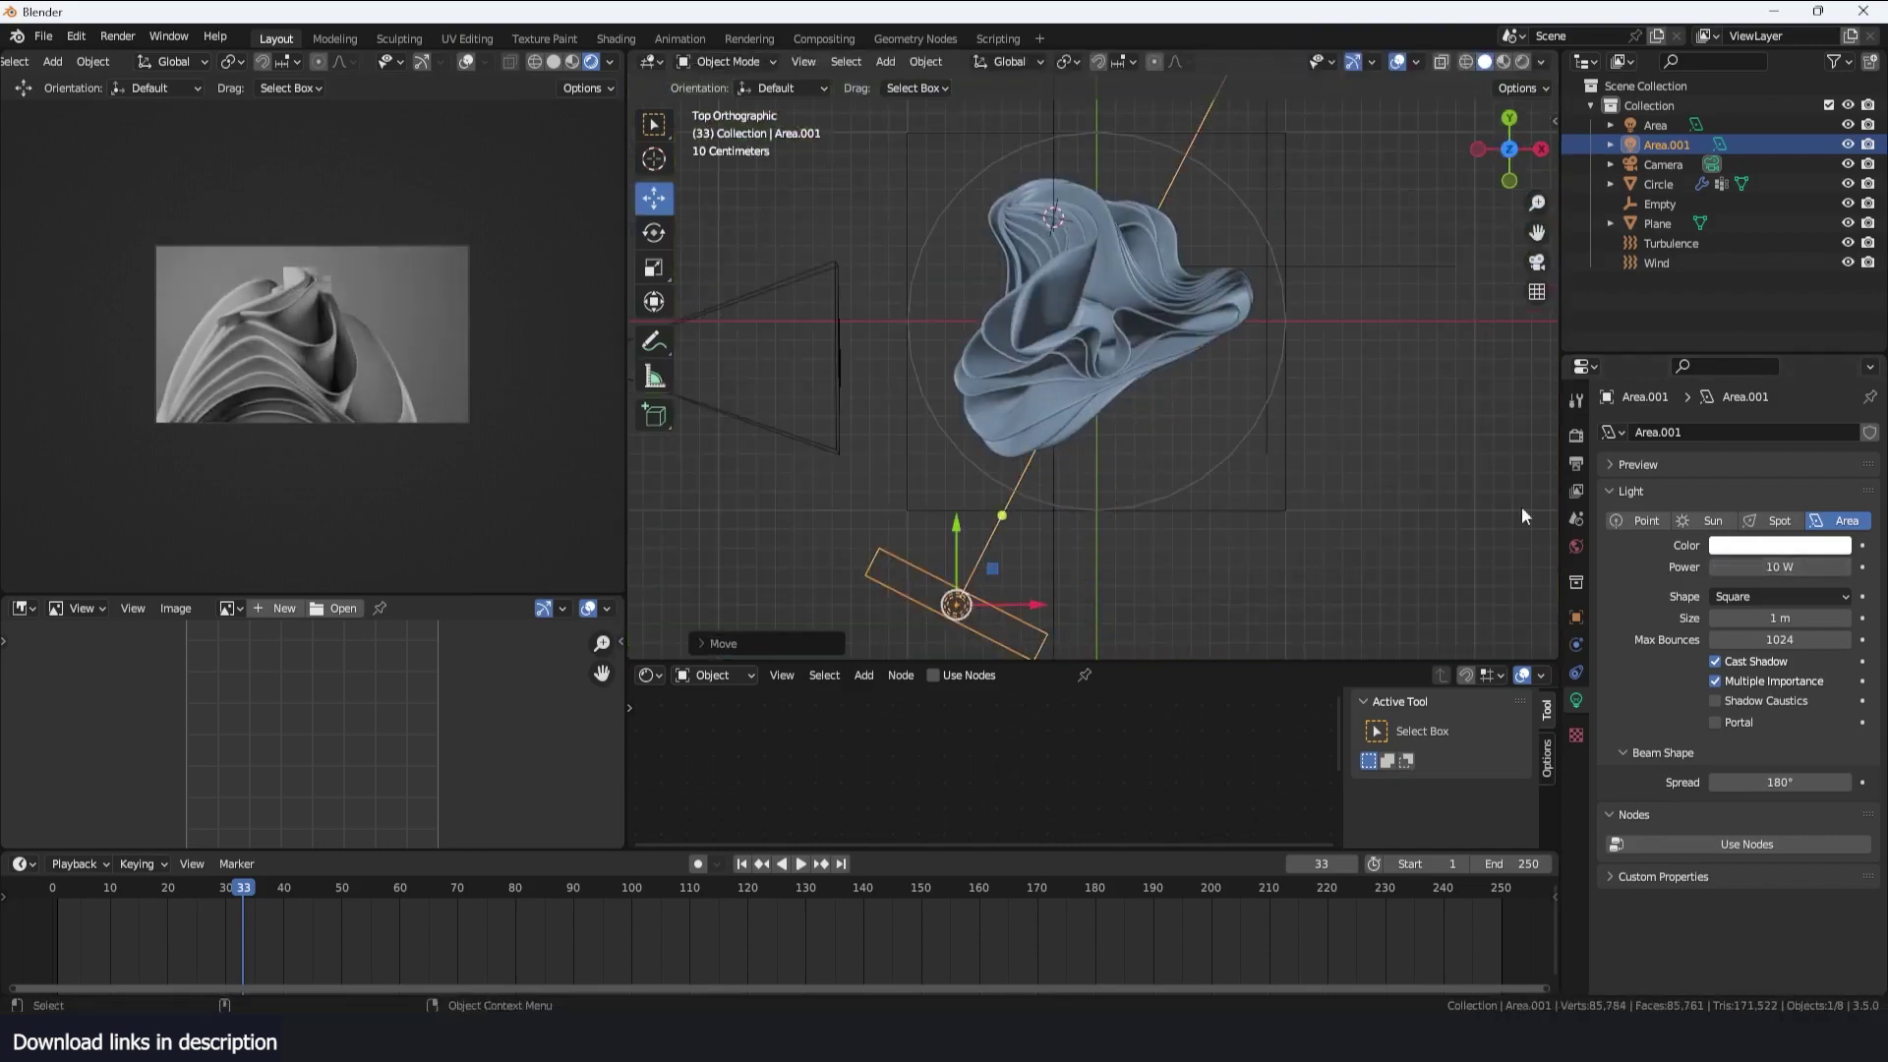
pyautogui.click(1774, 568)
pyautogui.write('3')
pyautogui.press('Return')
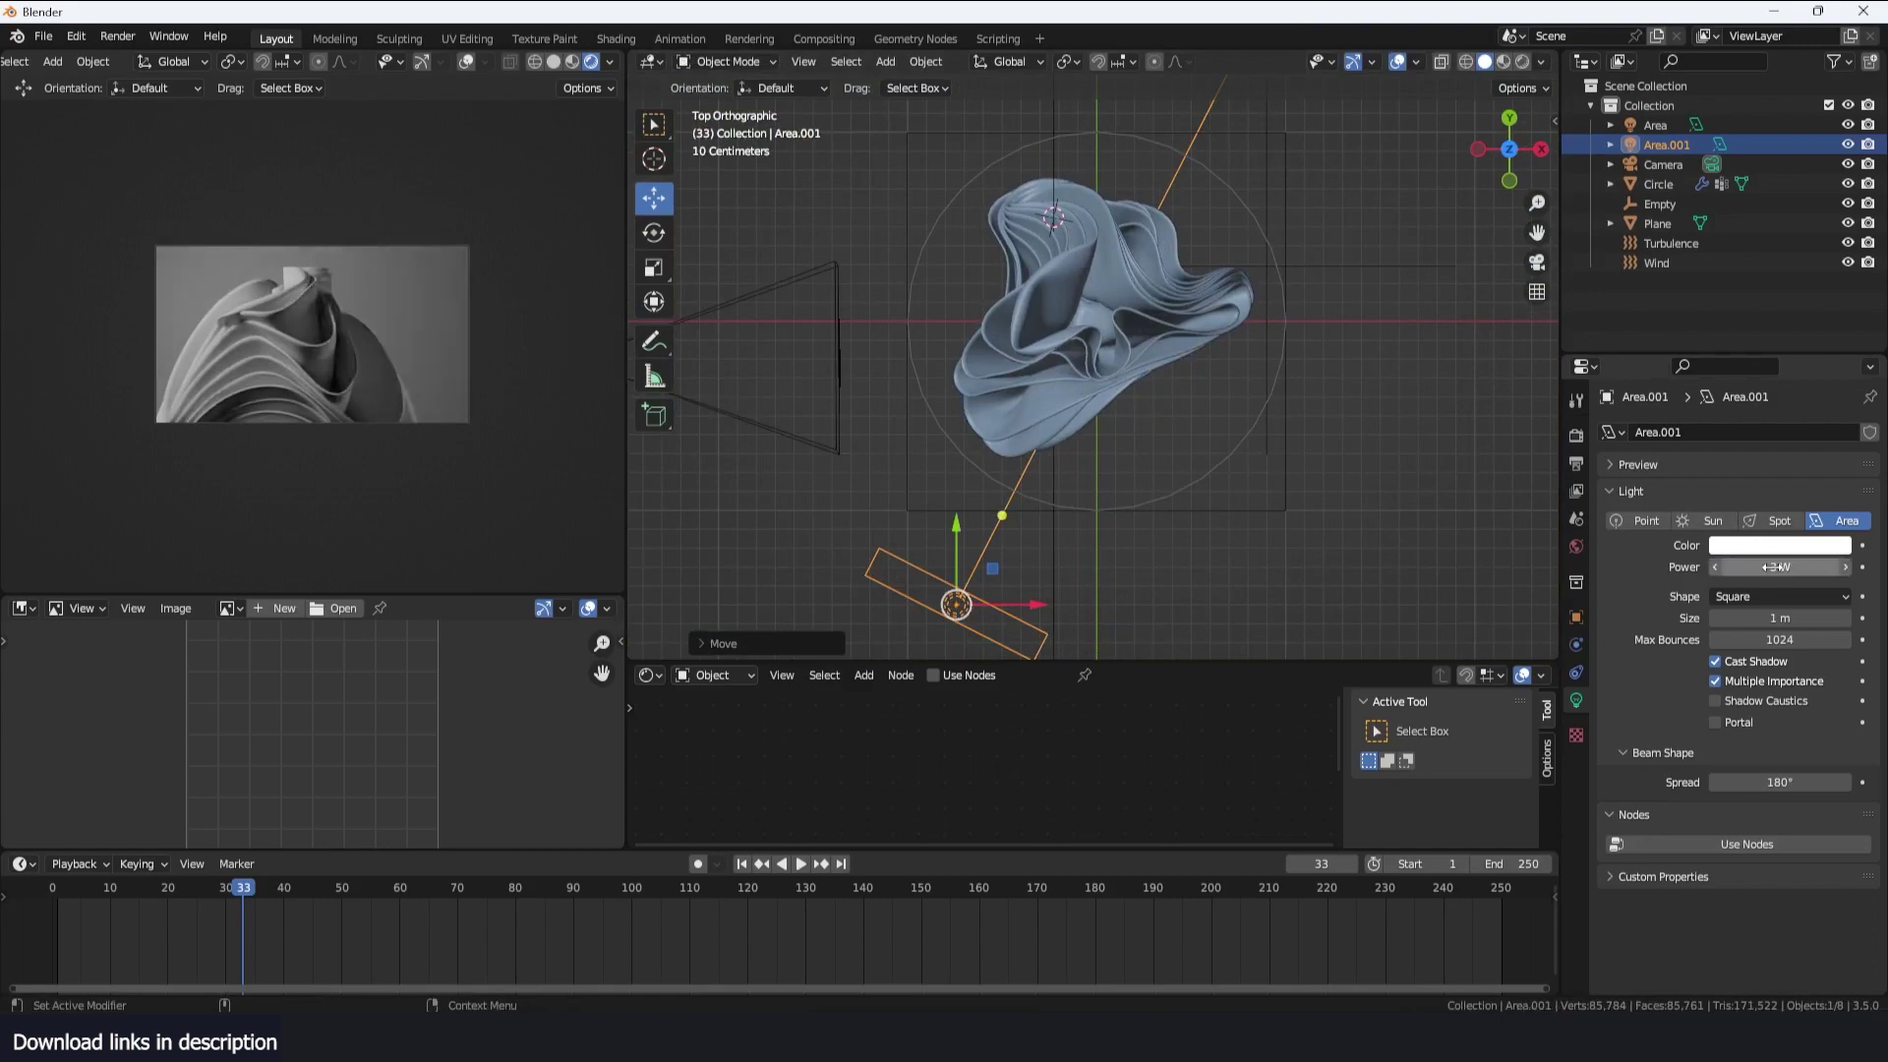
# Set the first area light's power to 300 W
pyautogui.moveTo(984, 491); pyautogui.dragTo(1298, 269, button='middle')
pyautogui.click(1656, 125)
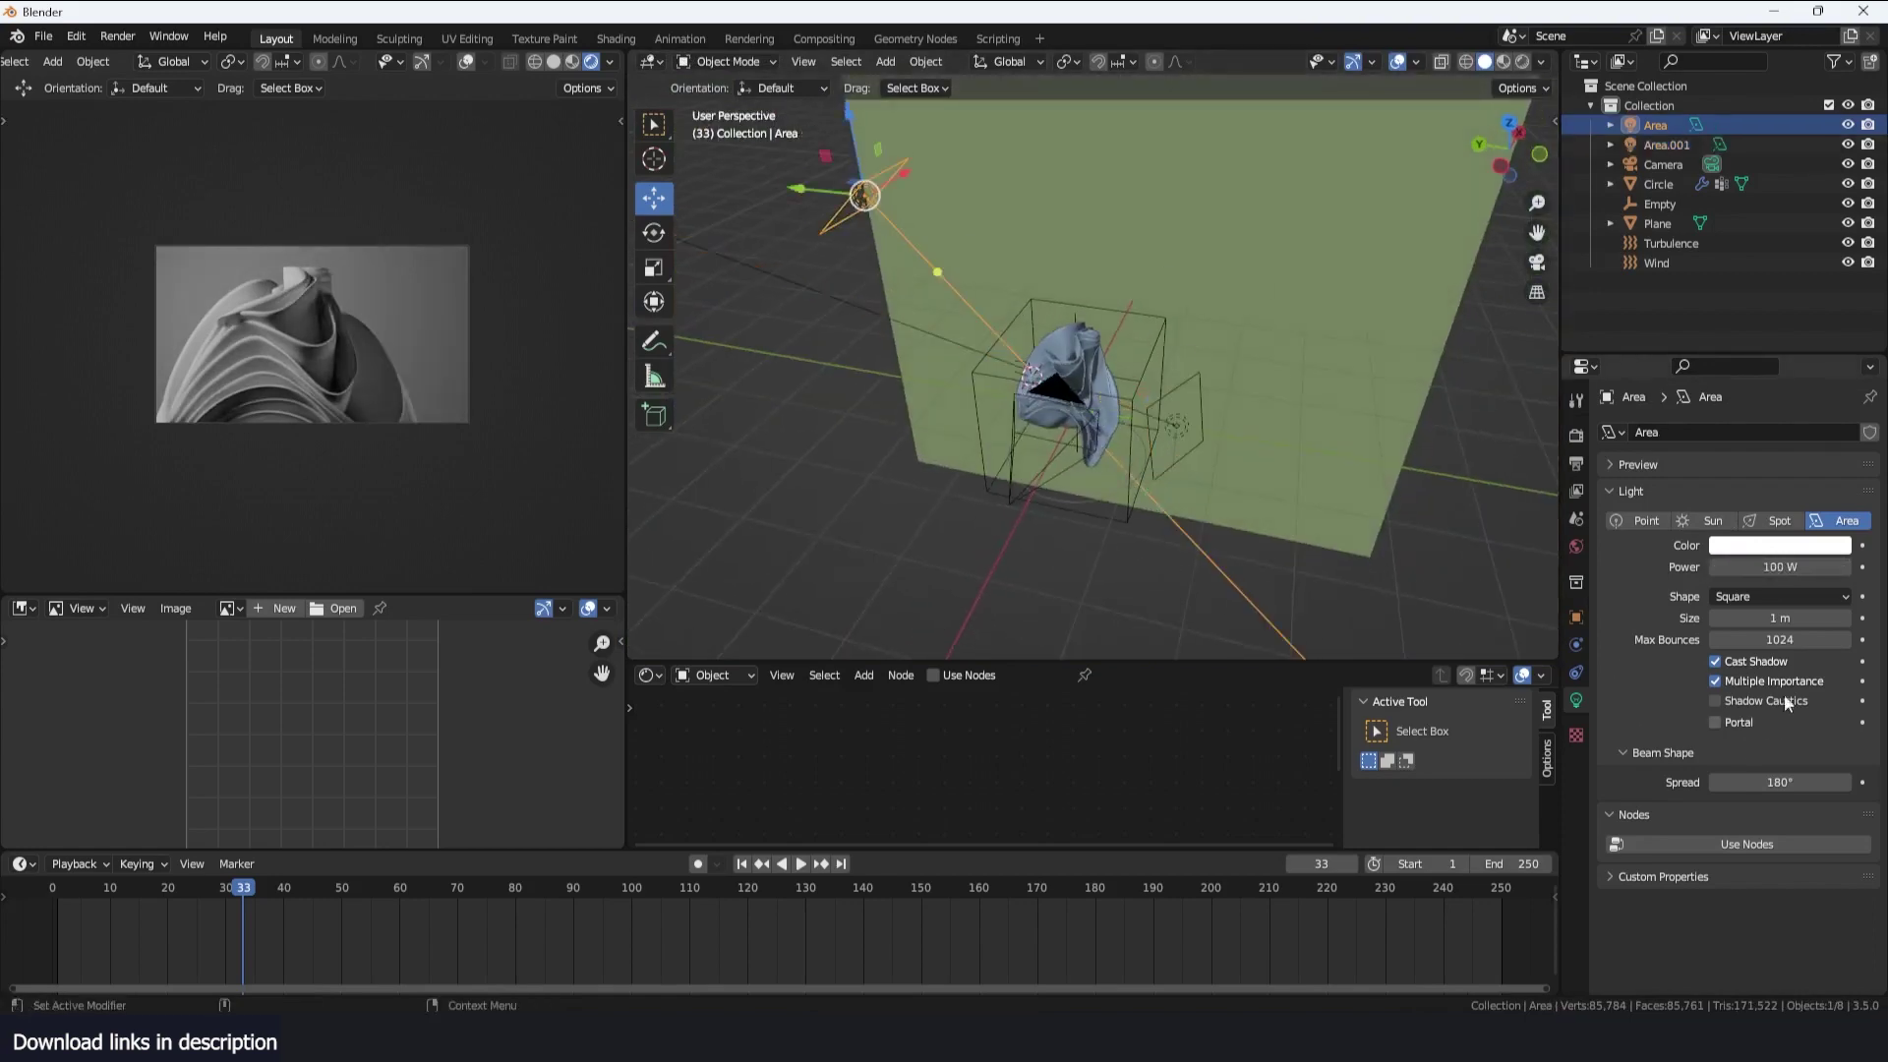
pyautogui.click(1780, 567)
pyautogui.write('300')
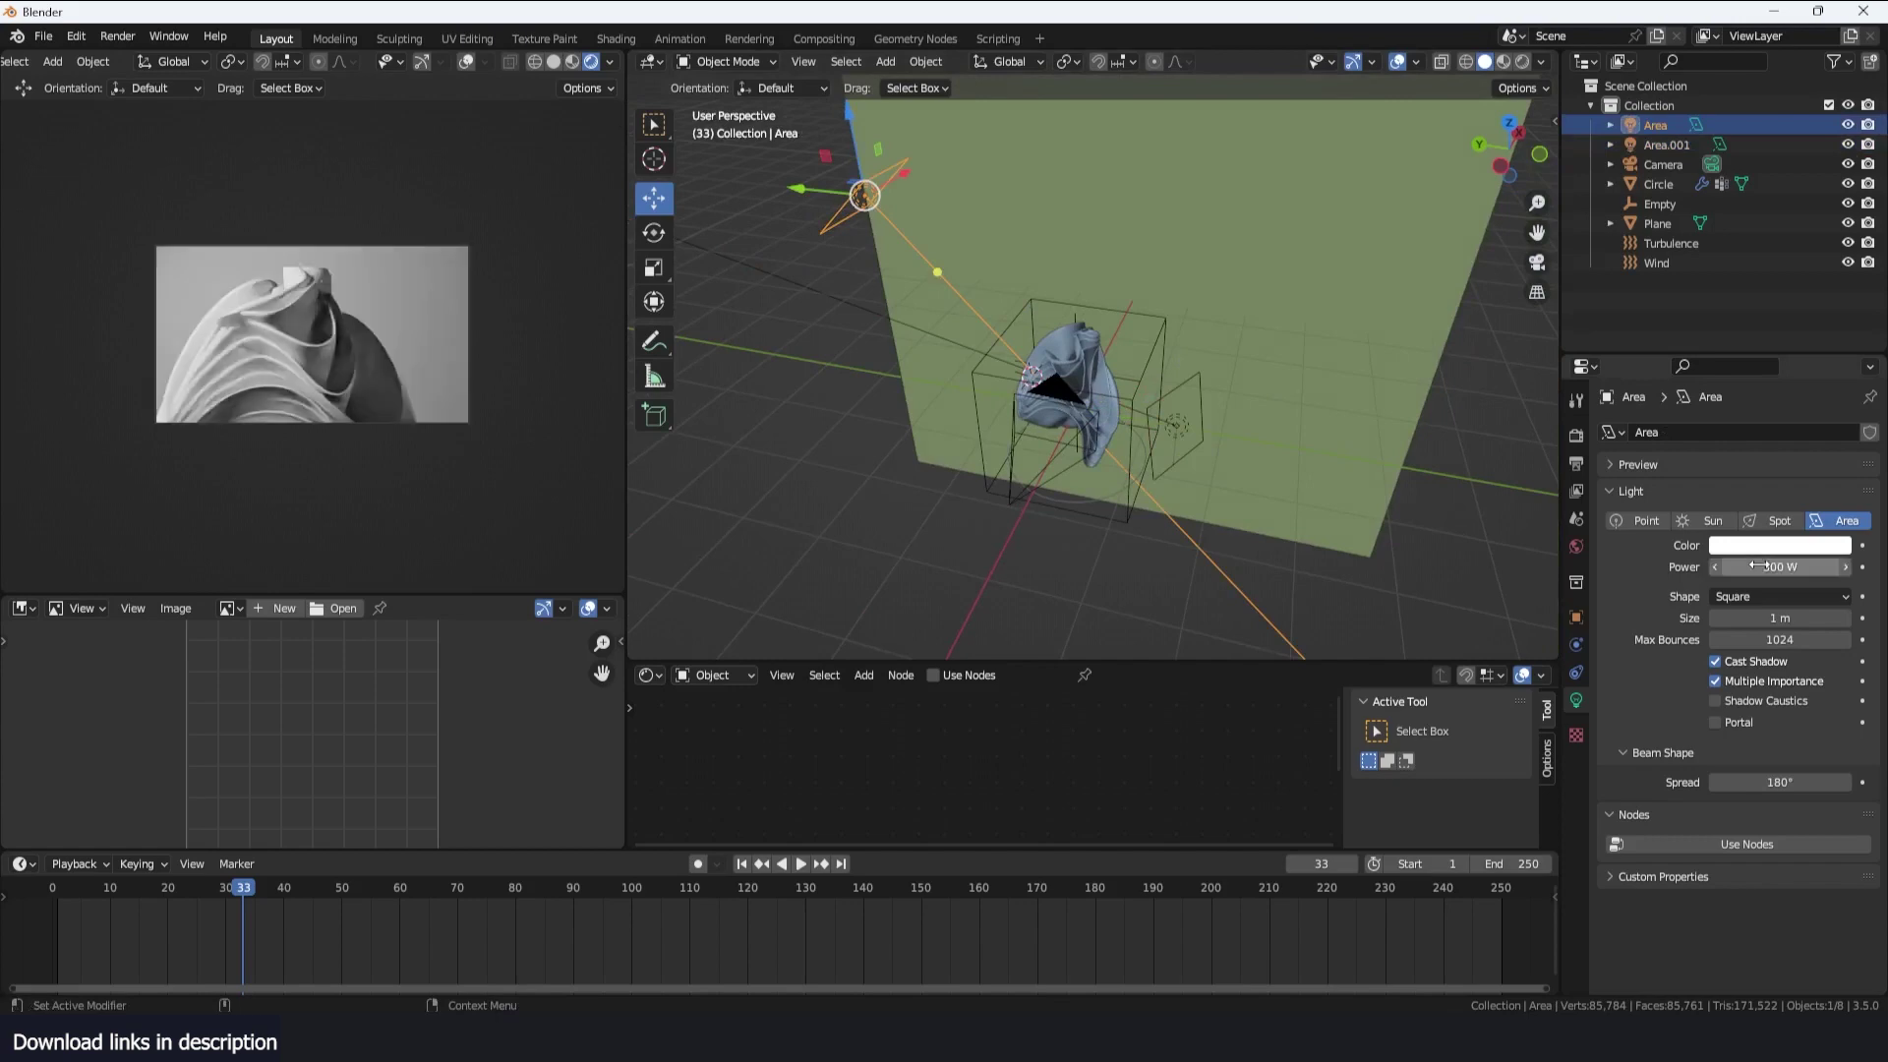
pyautogui.press('Return')
# Move the background plane much farther behind the cloth and scale it up to fill the camera view
pyautogui.moveTo(885, 413); pyautogui.dragTo(1058, 364, button='middle')
pyautogui.click(1228, 268)
pyautogui.press('g')
pyautogui.moveTo(1409, 381); pyautogui.dragTo(1411, 381)
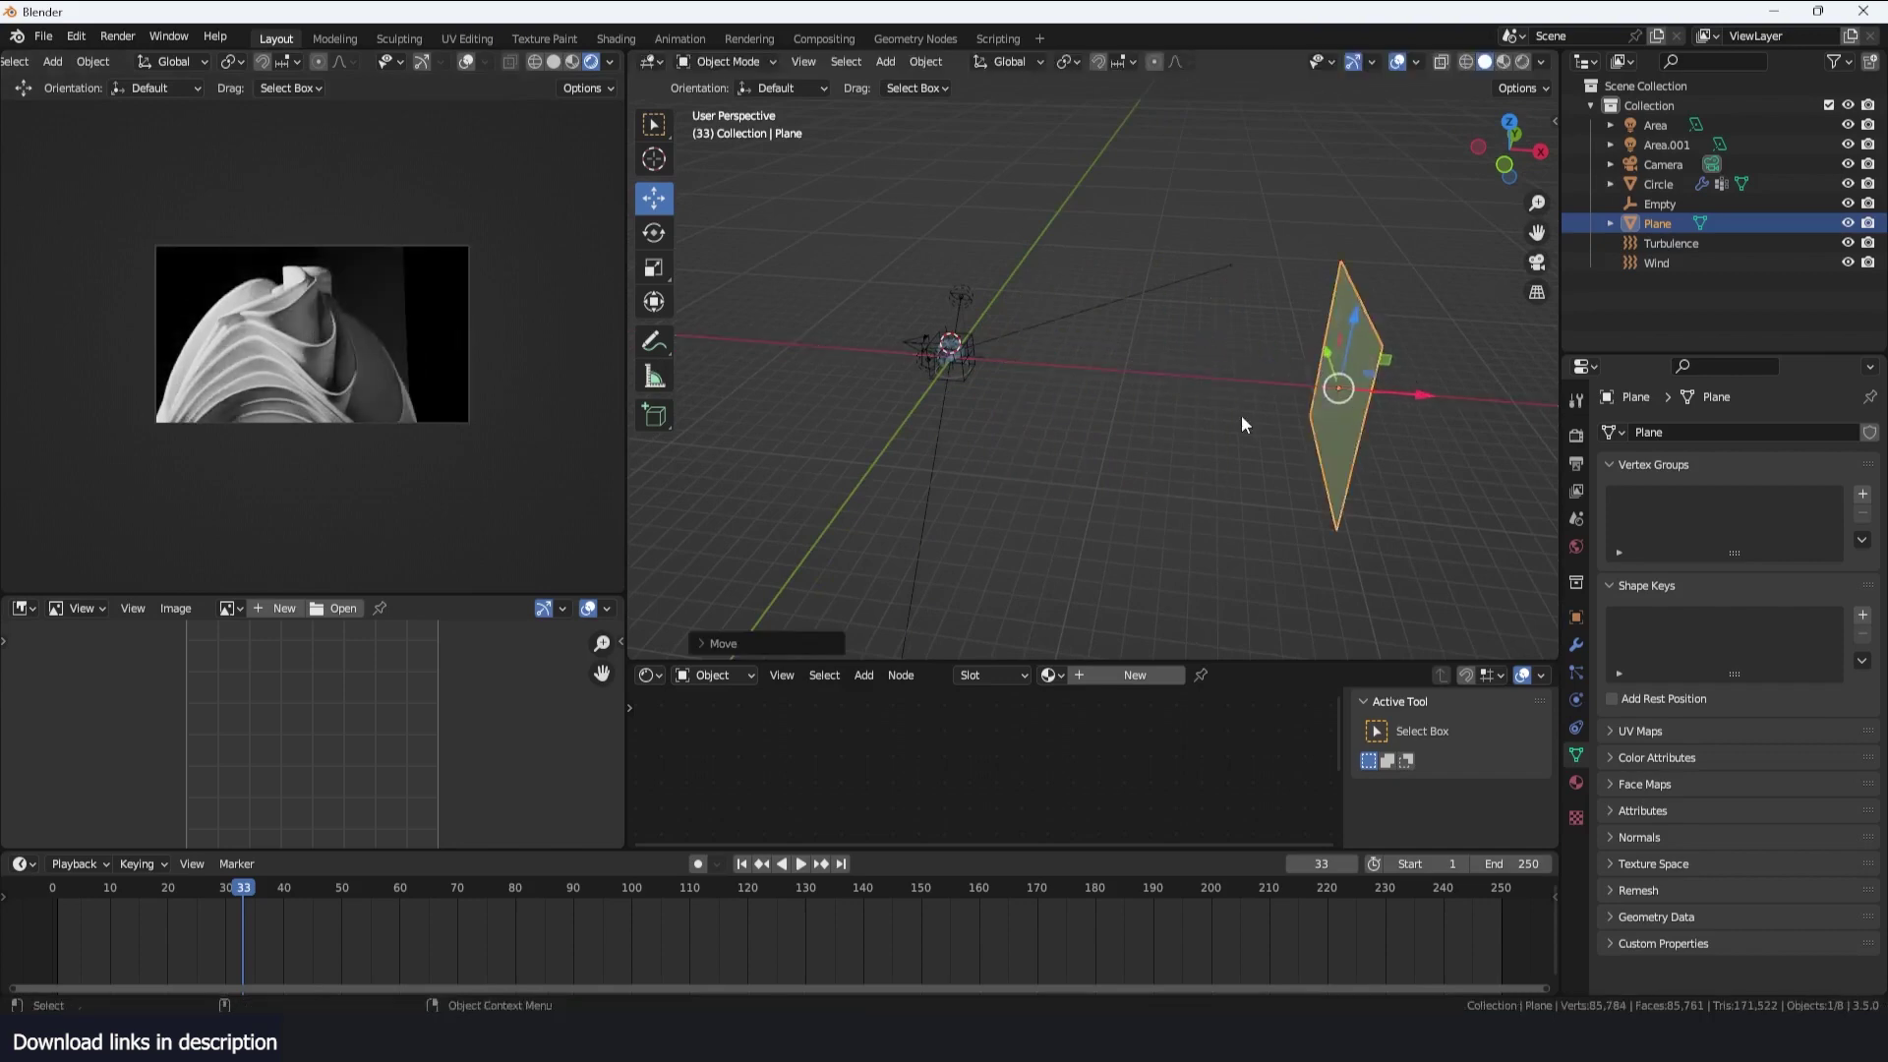
pyautogui.moveTo(1243, 422); pyautogui.dragTo(1188, 384, button='middle')
pyautogui.press('s')
pyautogui.click(1347, 432)
# Duplicate the second area light, reset the copy's rotation, and place it far behind the cloth, pointing toward the background plane
pyautogui.click(1081, 415)
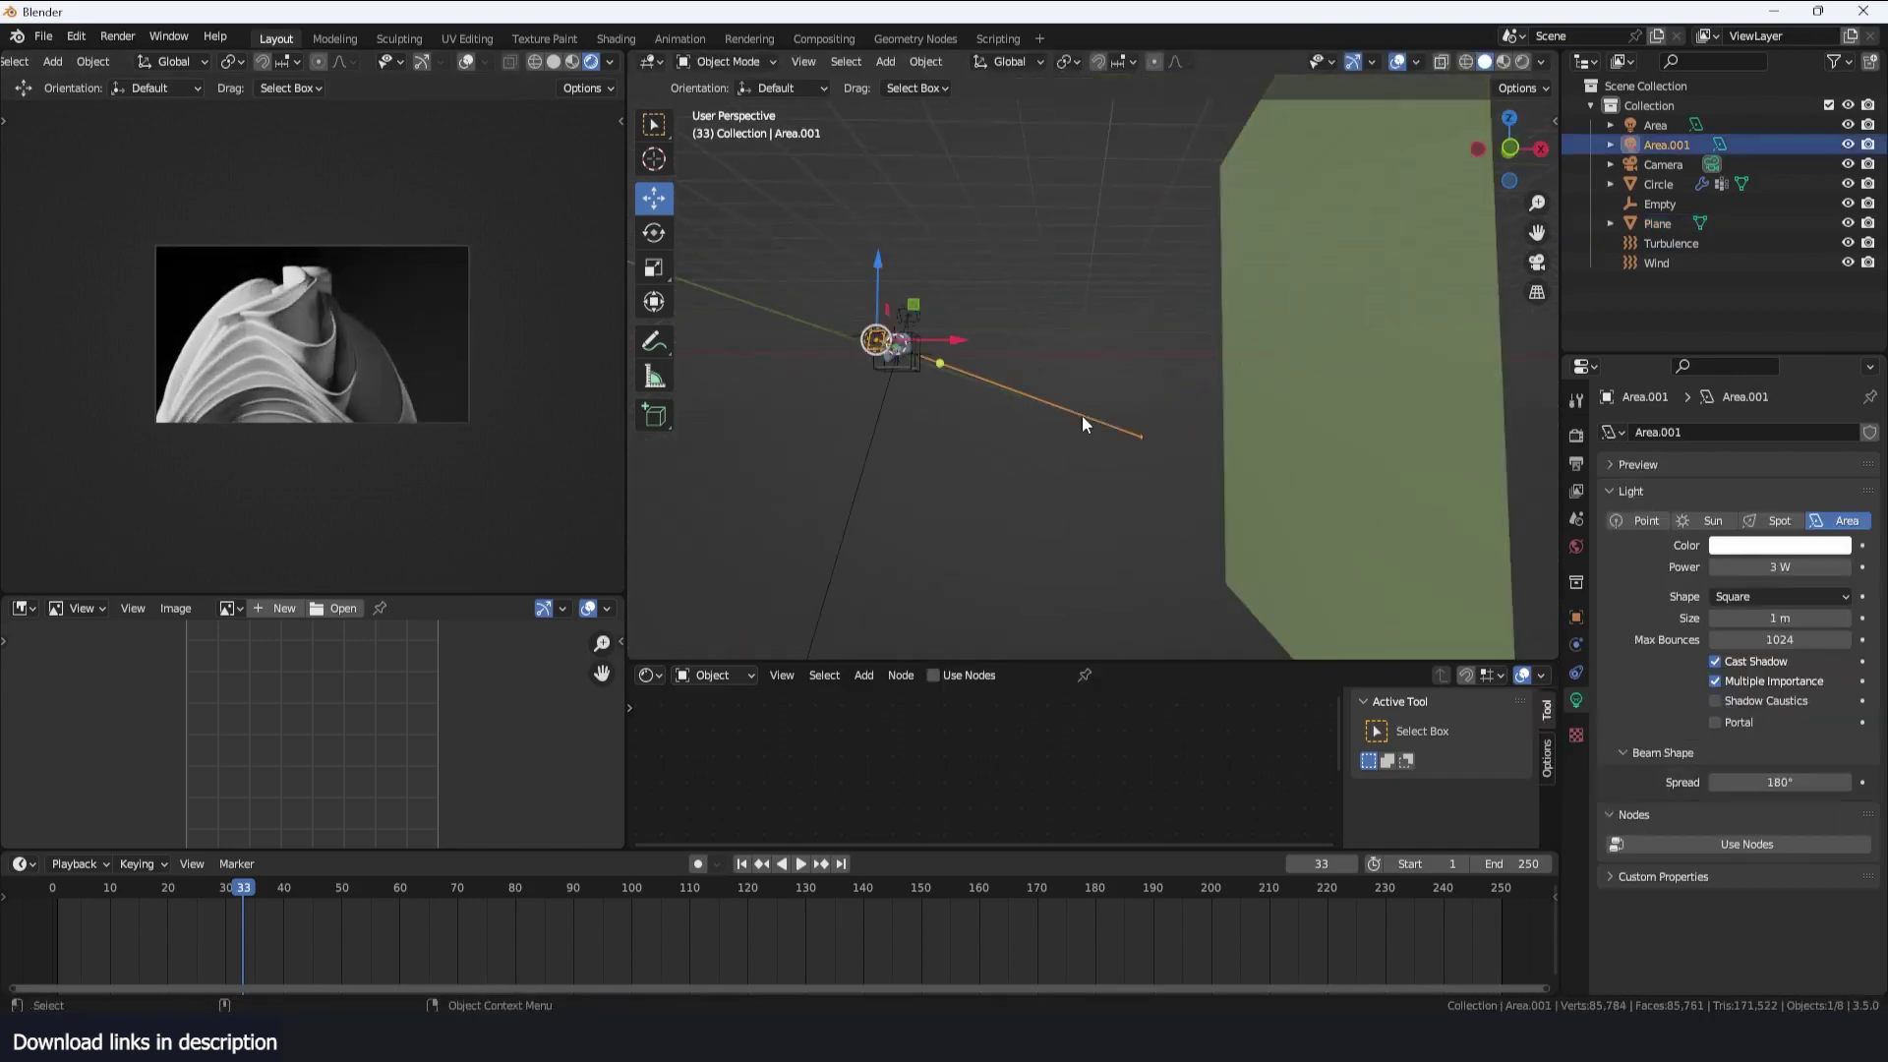
pyautogui.press('KP_1')
pyautogui.hotkey('shift', 'd')
pyautogui.press('Escape')
pyautogui.hotkey('alt', 'r')
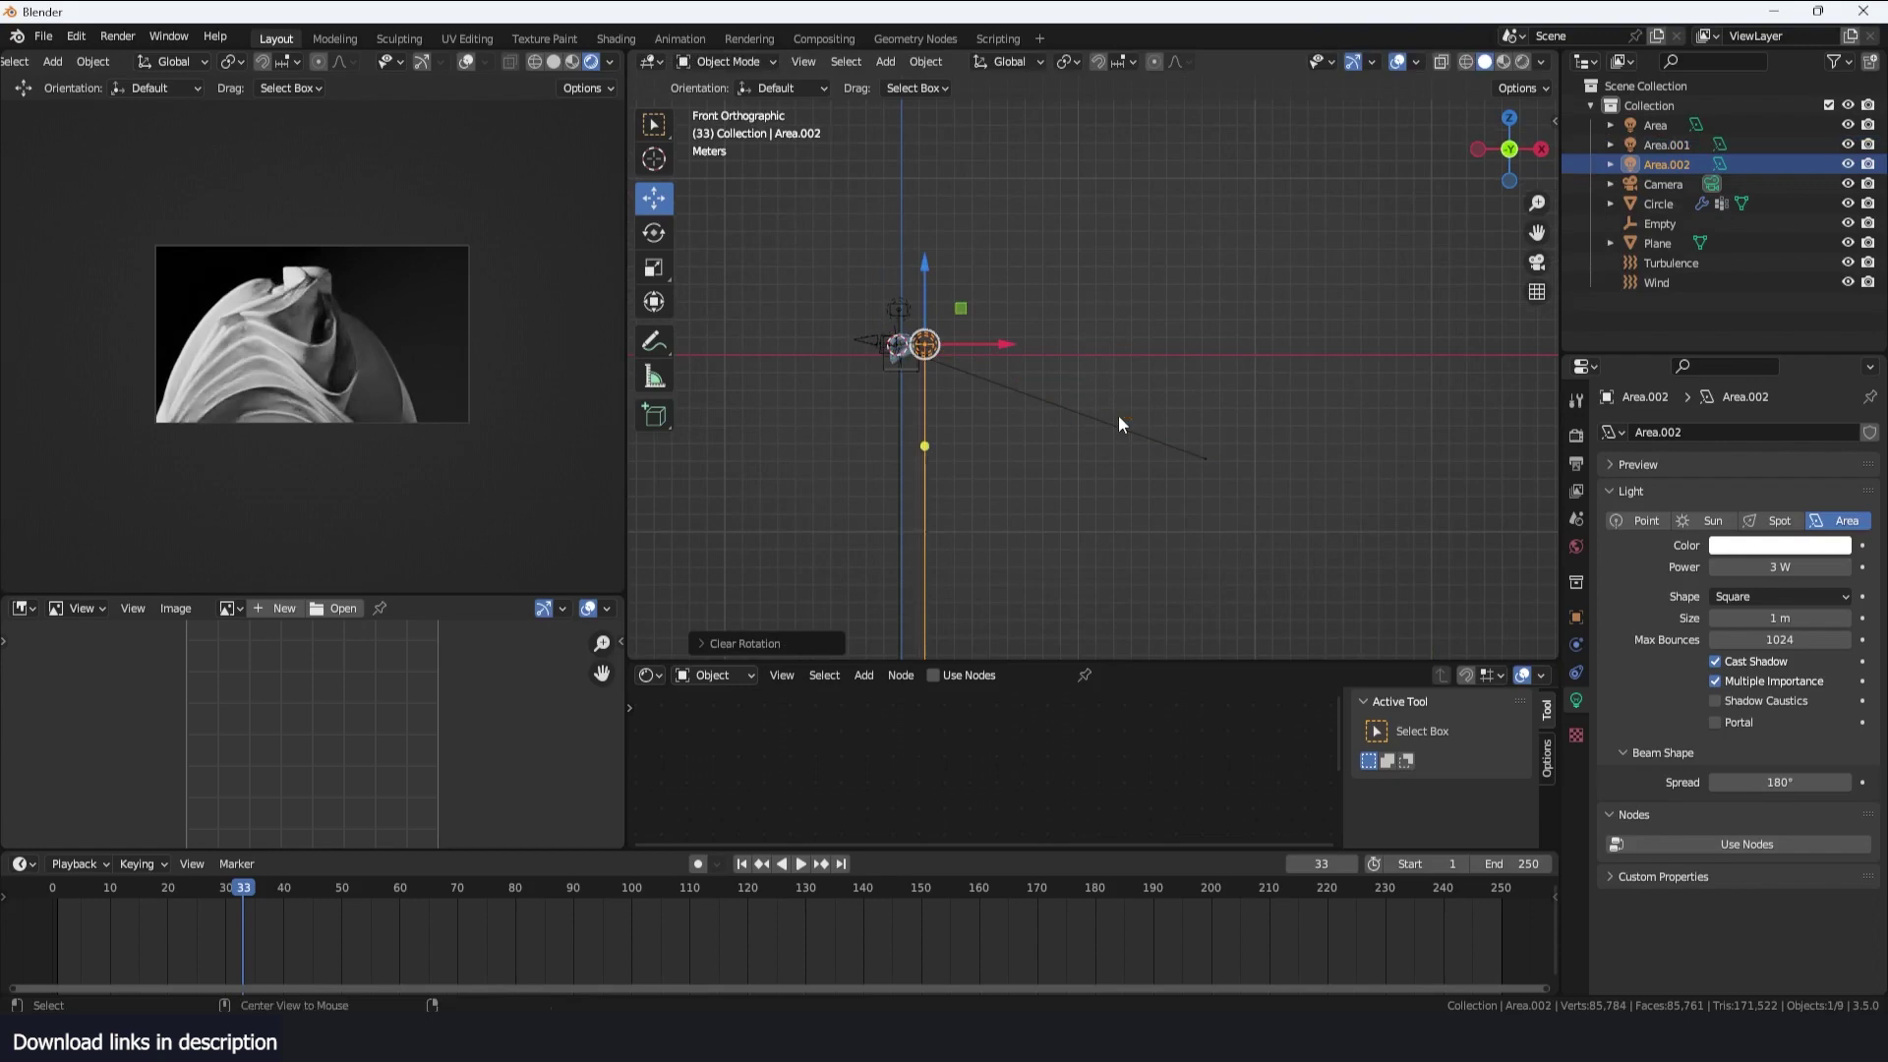
pyautogui.press('r')
pyautogui.click(1071, 406)
pyautogui.press('g')
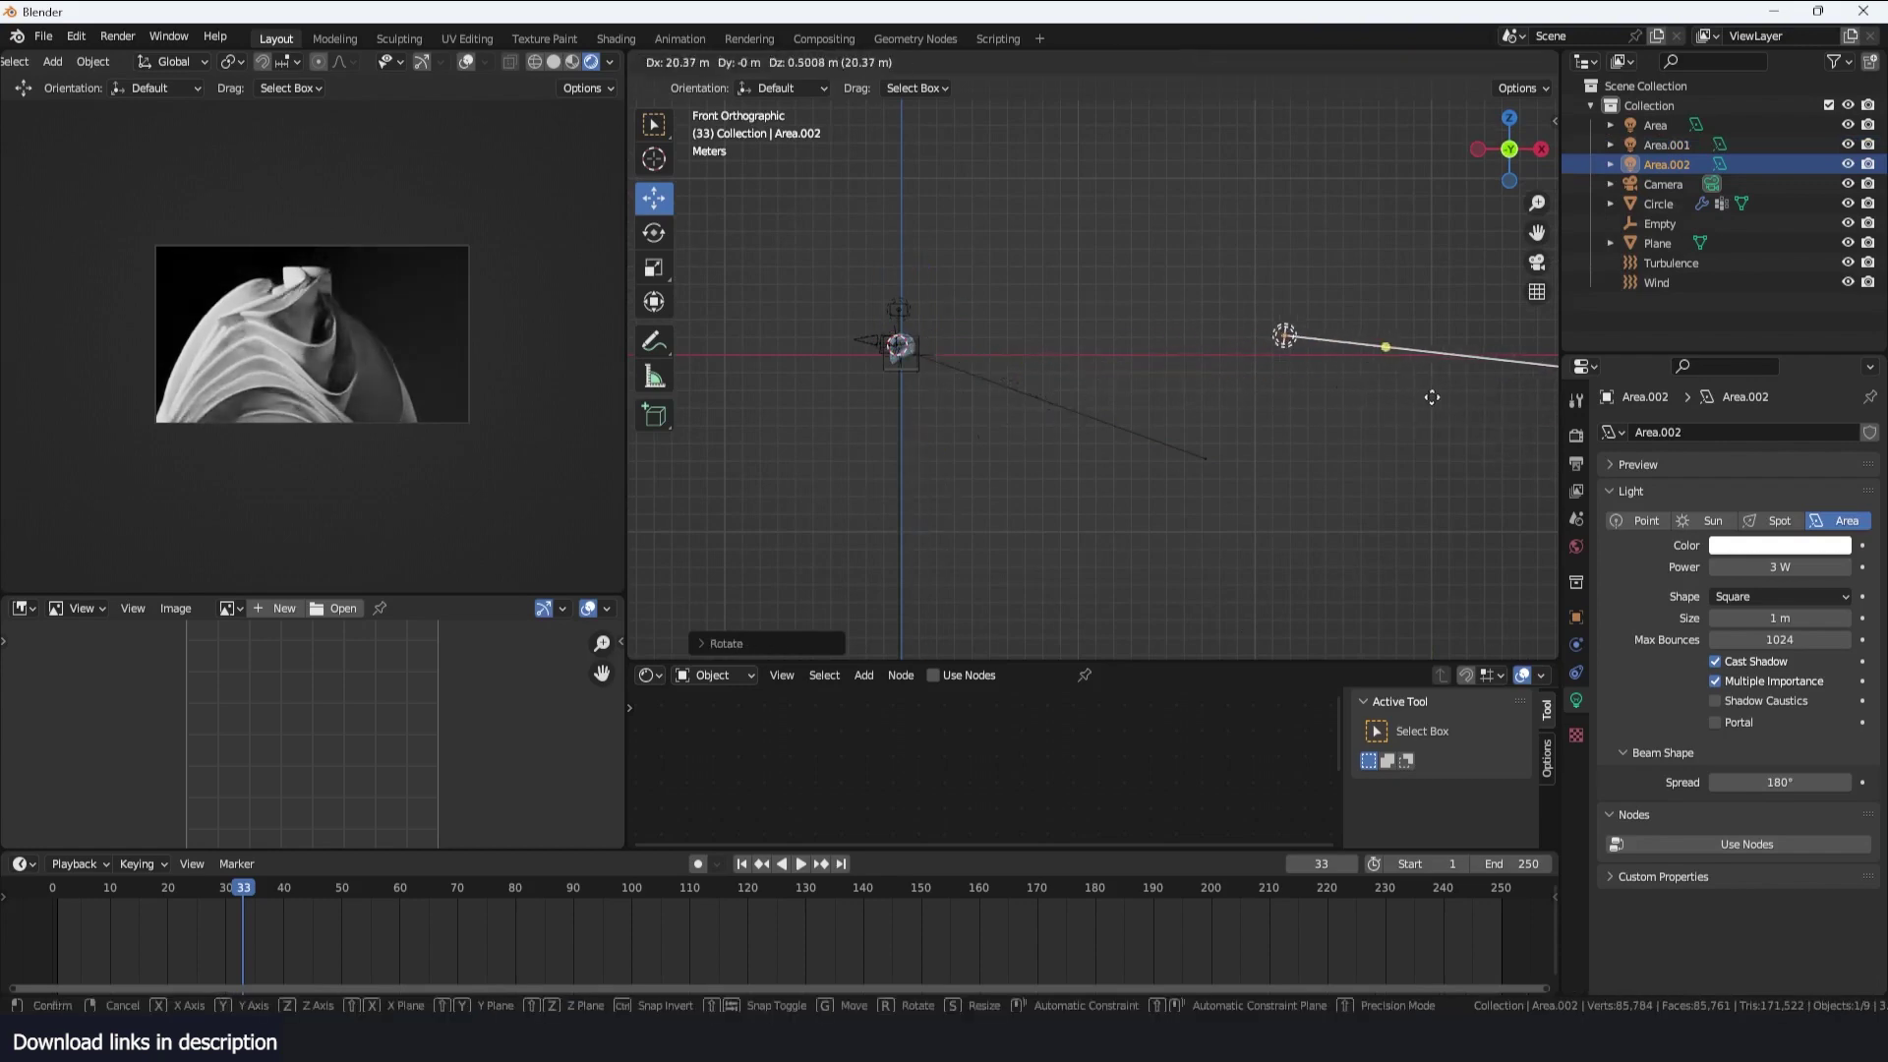
pyautogui.click(1432, 396)
# Switch the main viewport to wireframe and rotate the third area light to face the background plane squarely
pyautogui.moveTo(1180, 391)
pyautogui.mouseDown(button='middle')
pyautogui.moveTo(1368, 386)
pyautogui.moveTo(1245, 518)
pyautogui.moveTo(1046, 469)
pyautogui.mouseUp(button='middle')
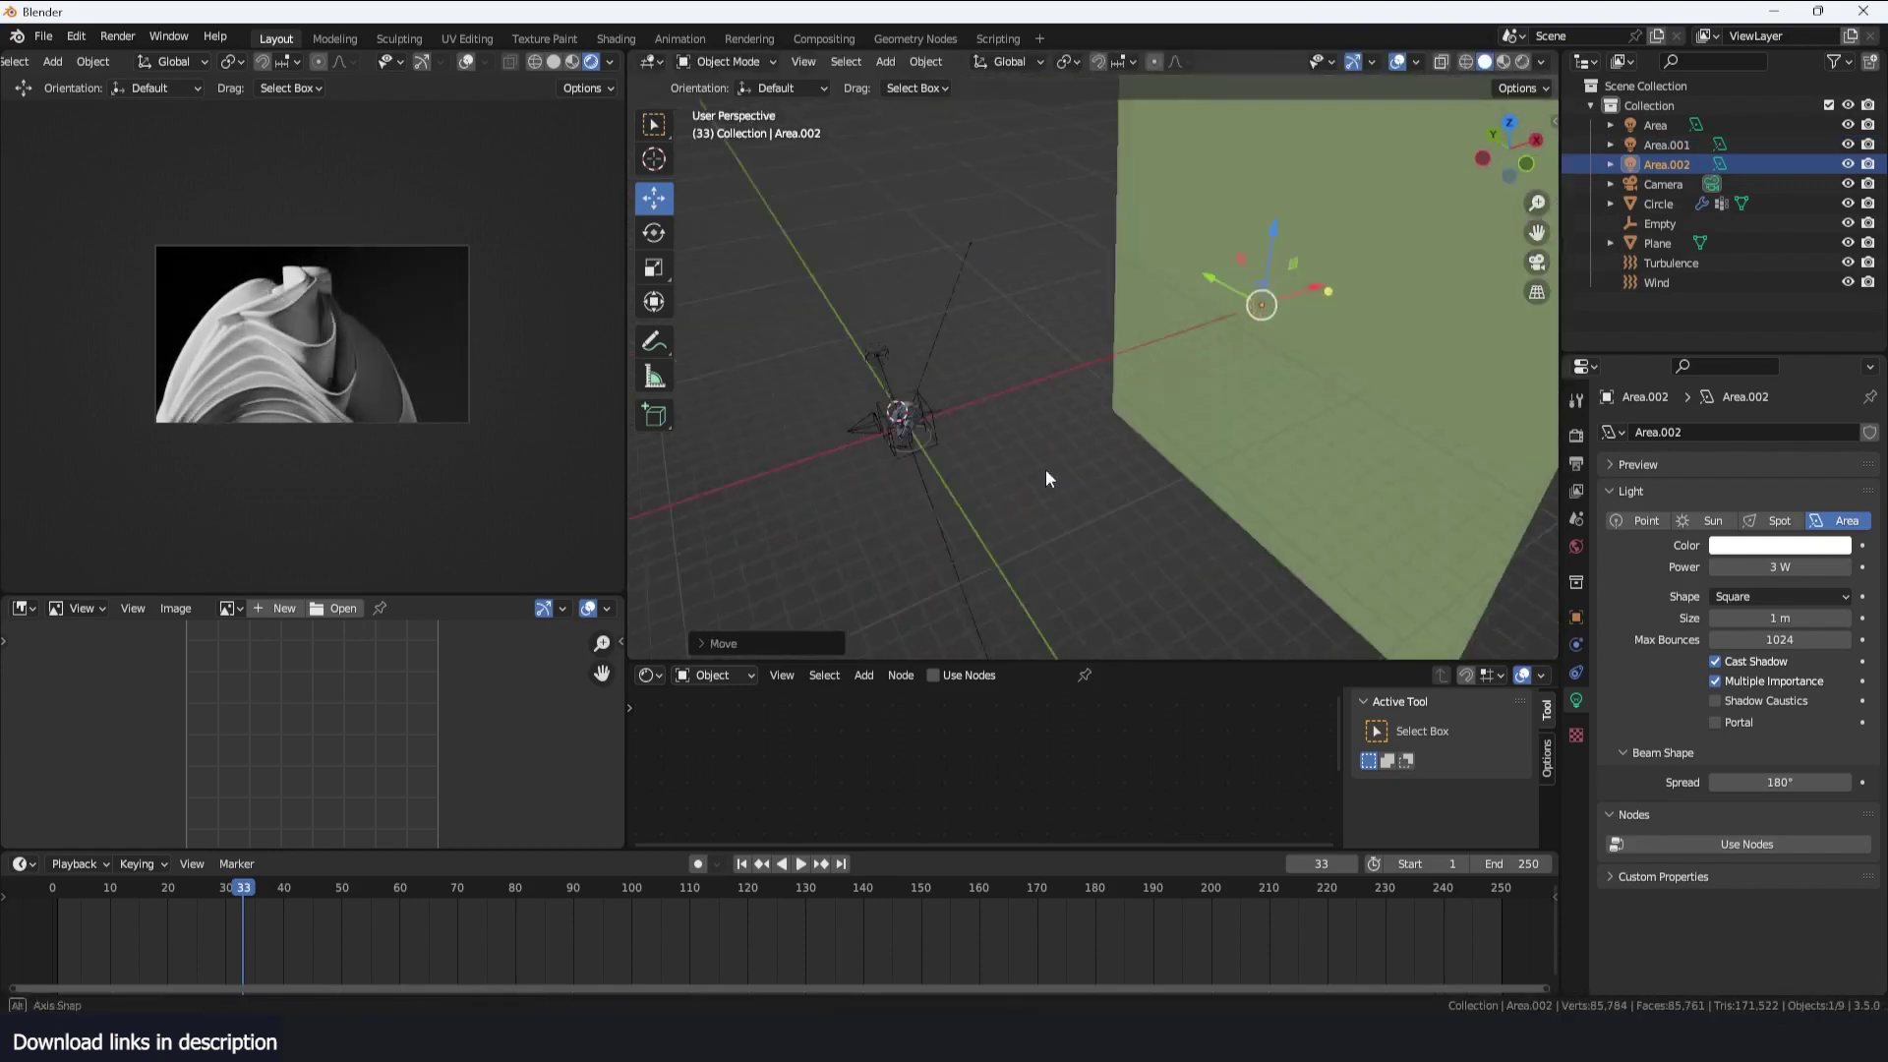
pyautogui.press('KP_1')
pyautogui.hotkey('shift', 'z')
pyautogui.press('r')
pyautogui.click(1263, 384)
# Set the third area light's power to 10000 W
pyautogui.click(1798, 568)
pyautogui.write('10')
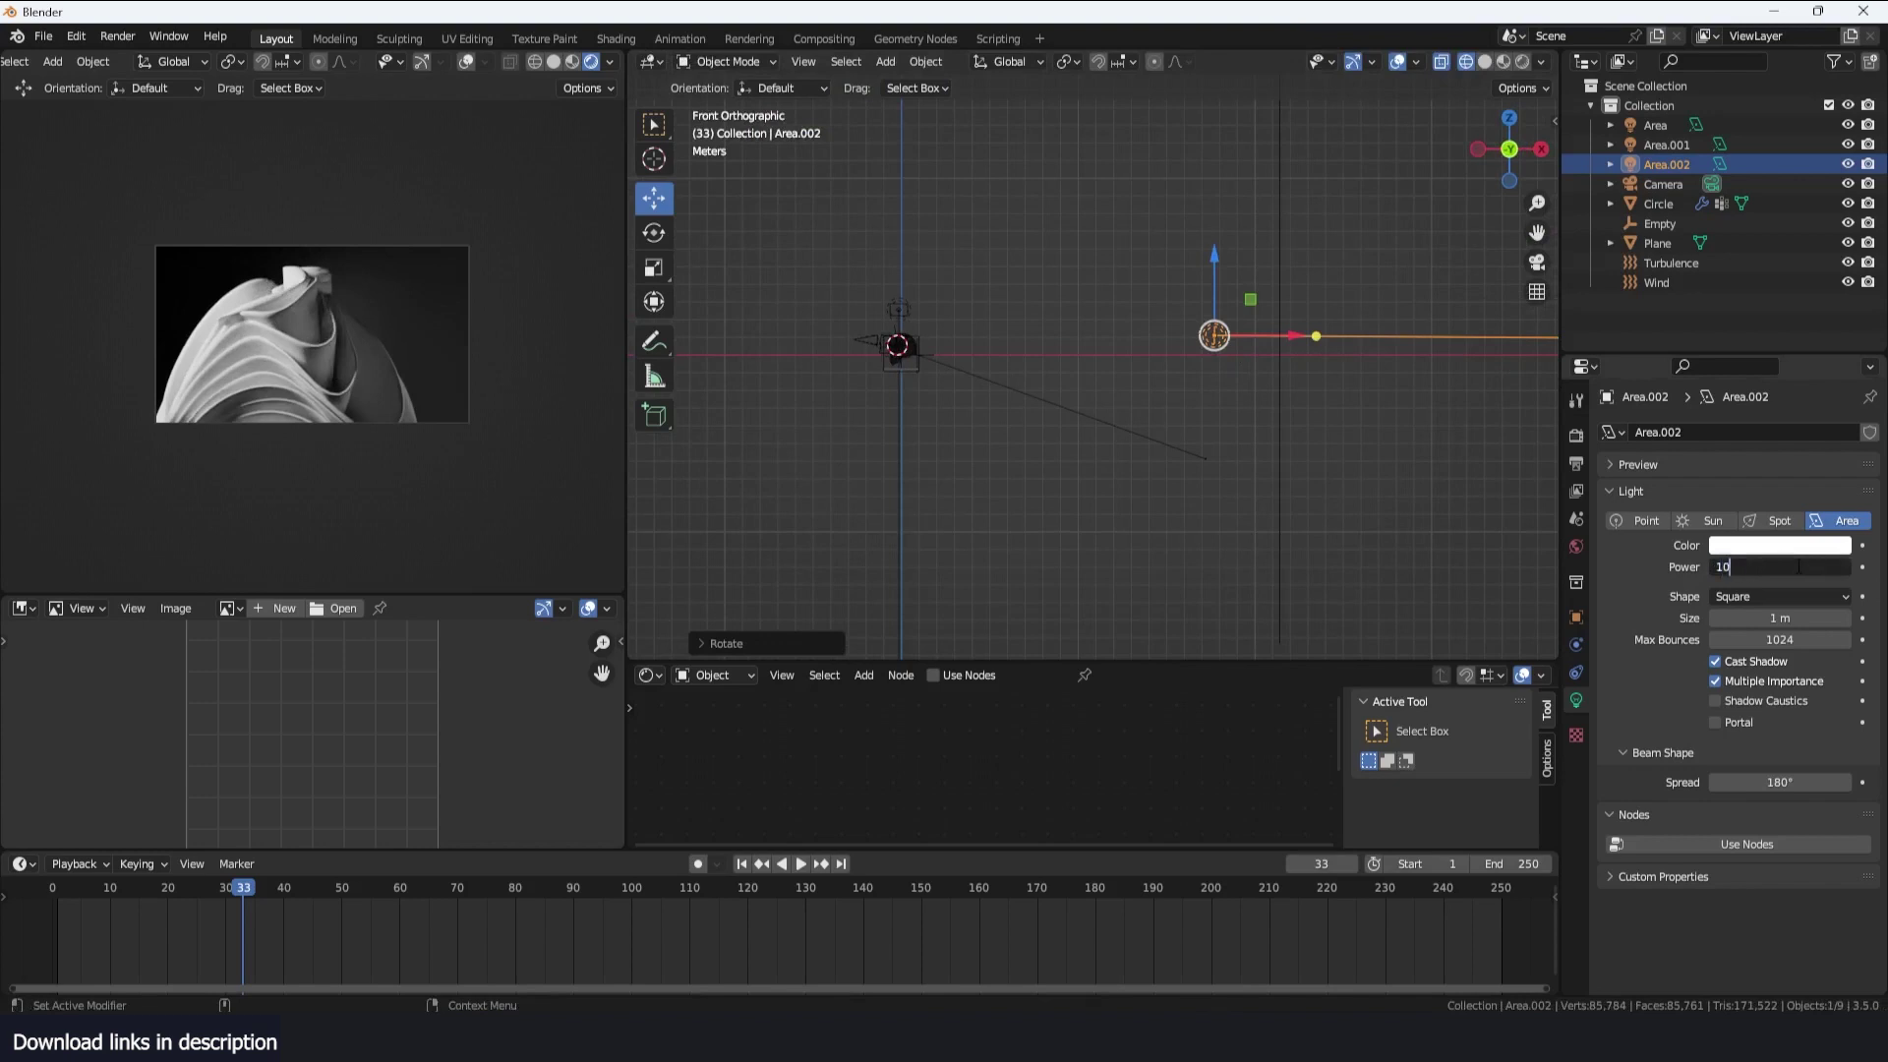
pyautogui.write('000')
pyautogui.press('Return')
# Set the third area light's power to 500 W
pyautogui.click(1797, 567)
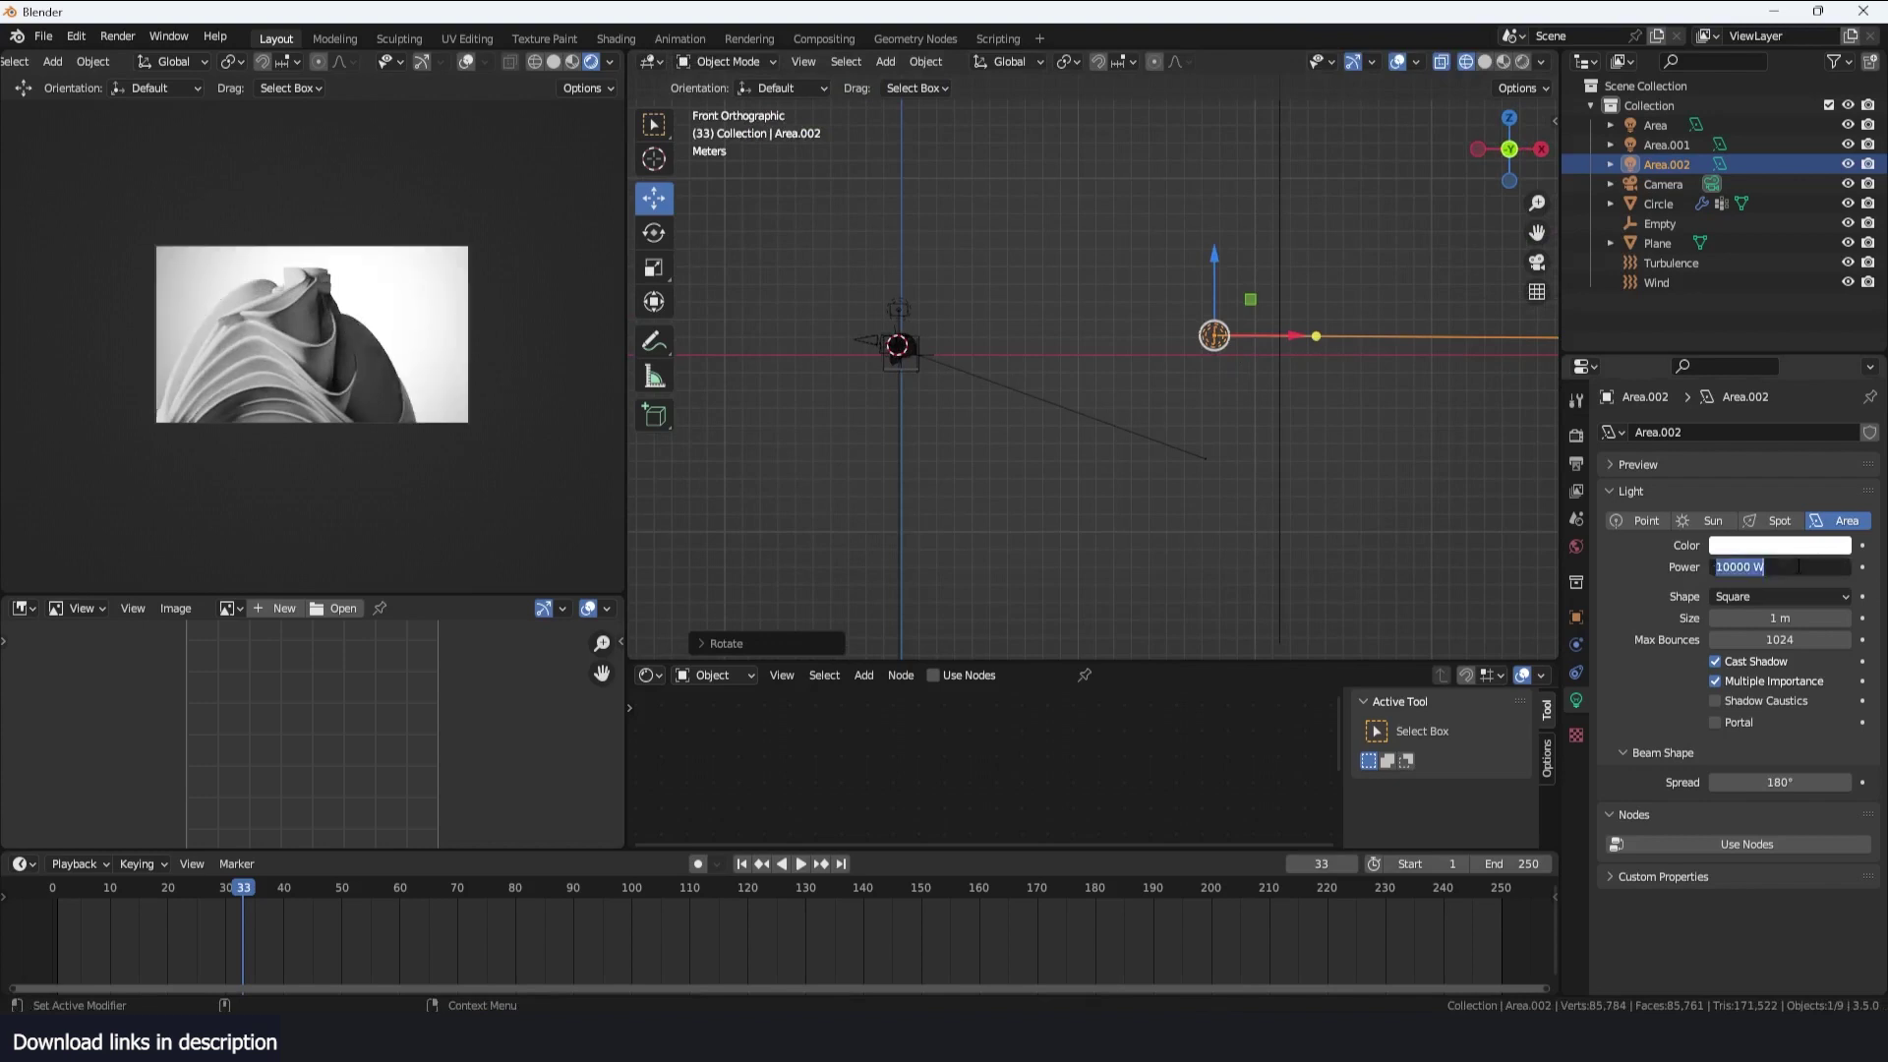
pyautogui.write('500')
pyautogui.press('Return')
pyautogui.click(1797, 566)
pyautogui.press('Return')
# Colour the third area light blue, with a hue of about 0.633 and a saturation of about 0.877
pyautogui.click(1761, 548)
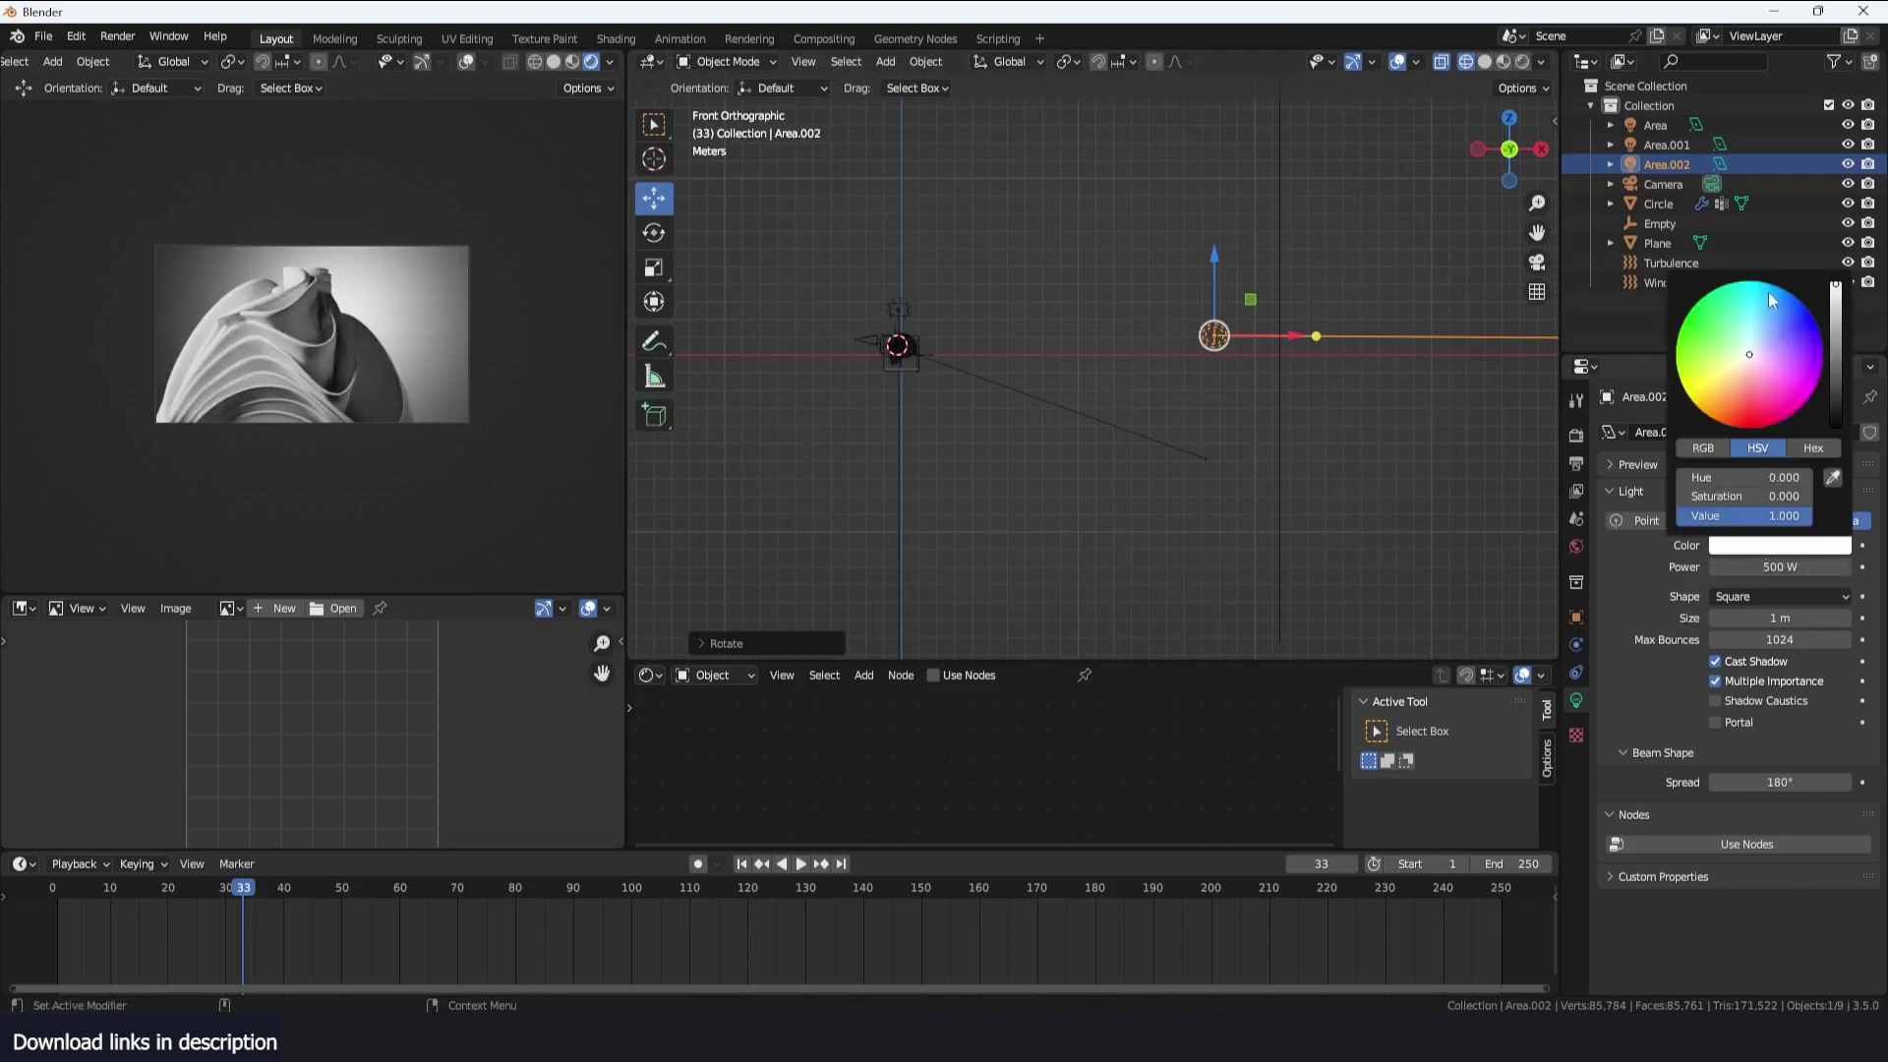
pyautogui.click(1770, 324)
pyautogui.moveTo(1769, 326); pyautogui.dragTo(1777, 322)
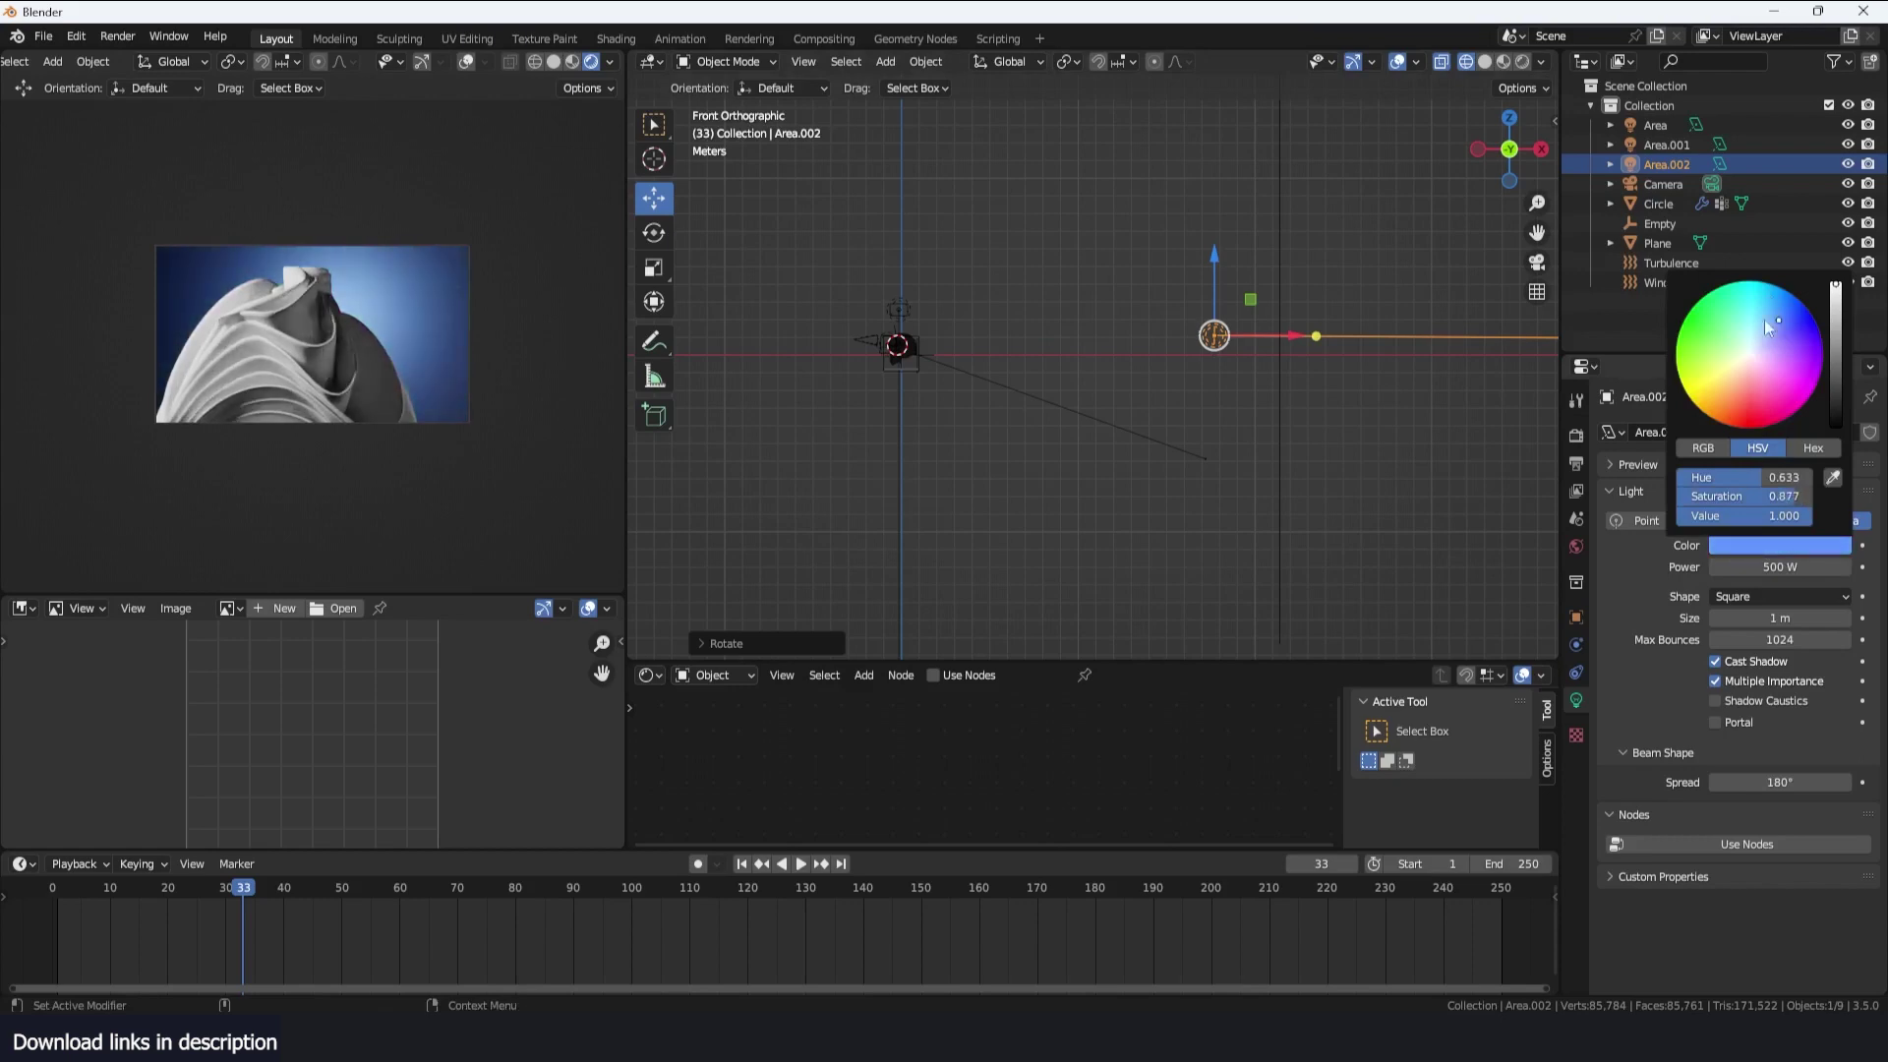
# Switch the main viewport to solid shading and give the background plane a new material
pyautogui.moveTo(1276, 234); pyautogui.dragTo(1337, 242, button='middle')
pyautogui.click(1096, 152)
pyautogui.click(1484, 62)
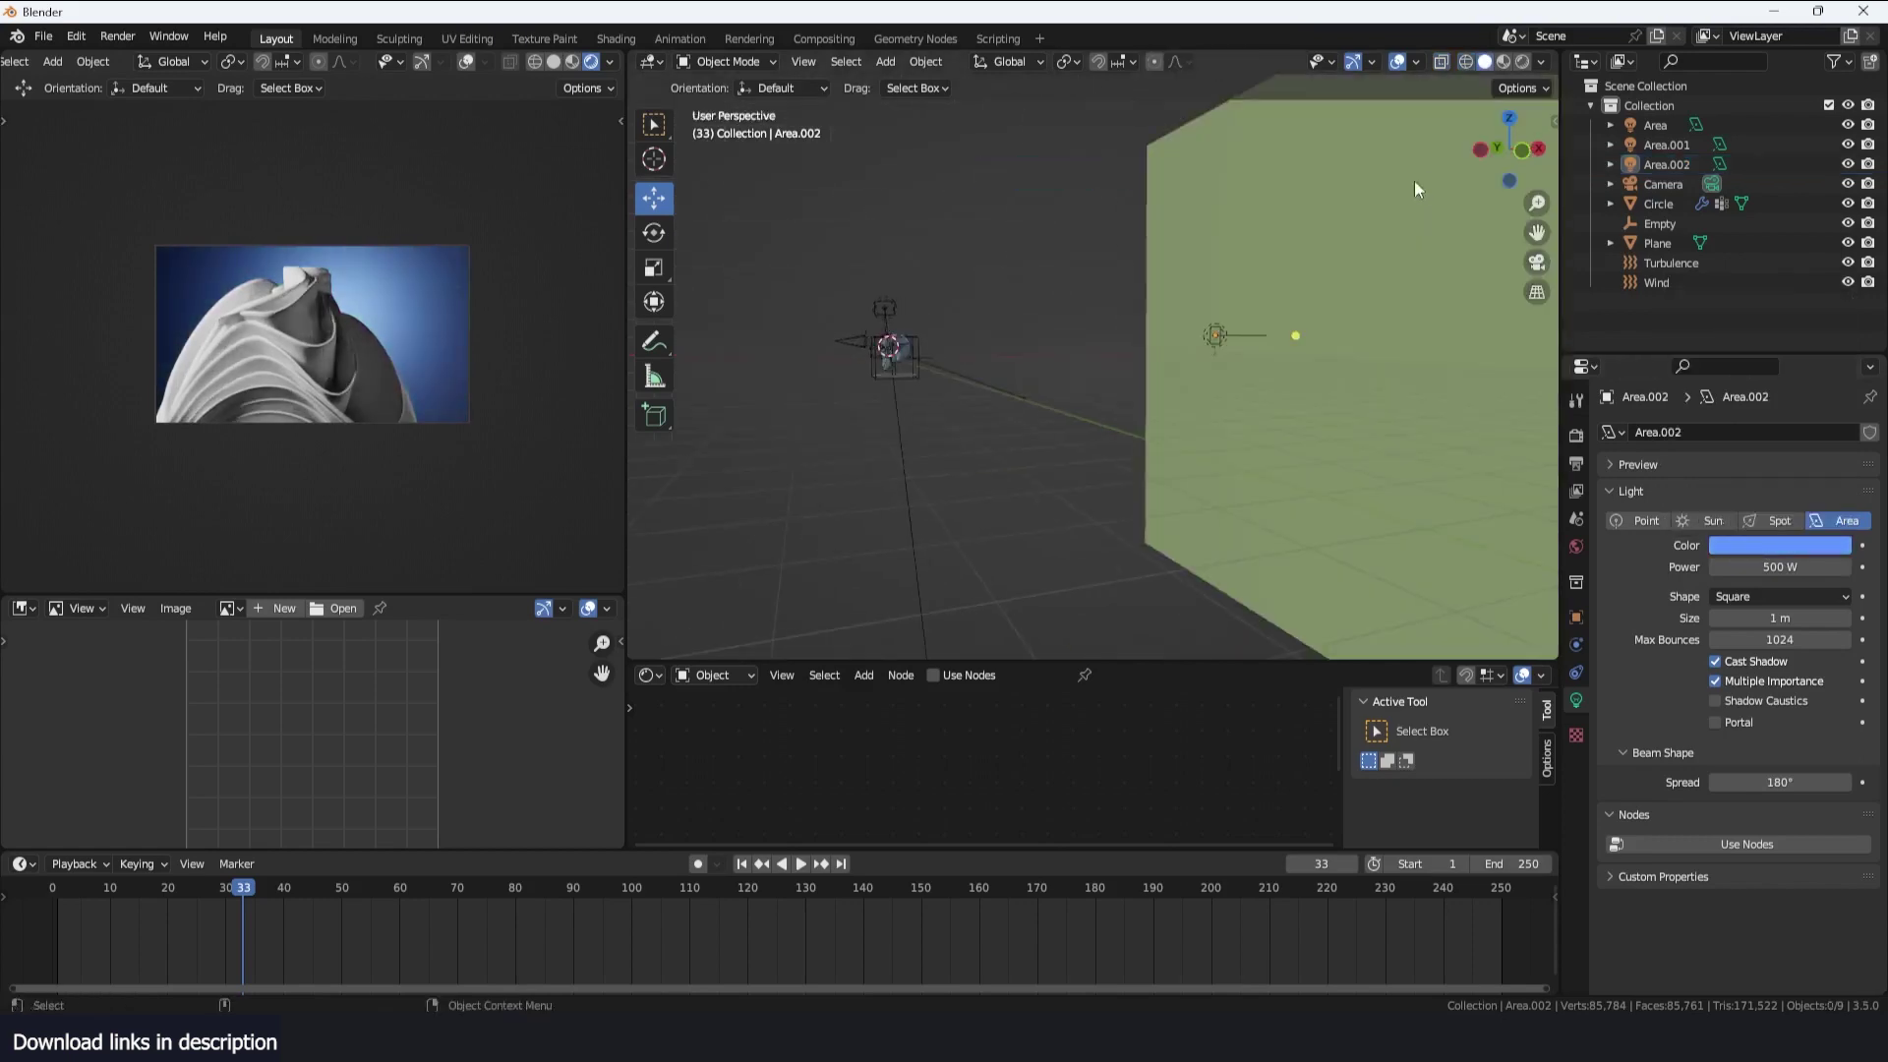
pyautogui.click(1386, 236)
pyautogui.click(1123, 681)
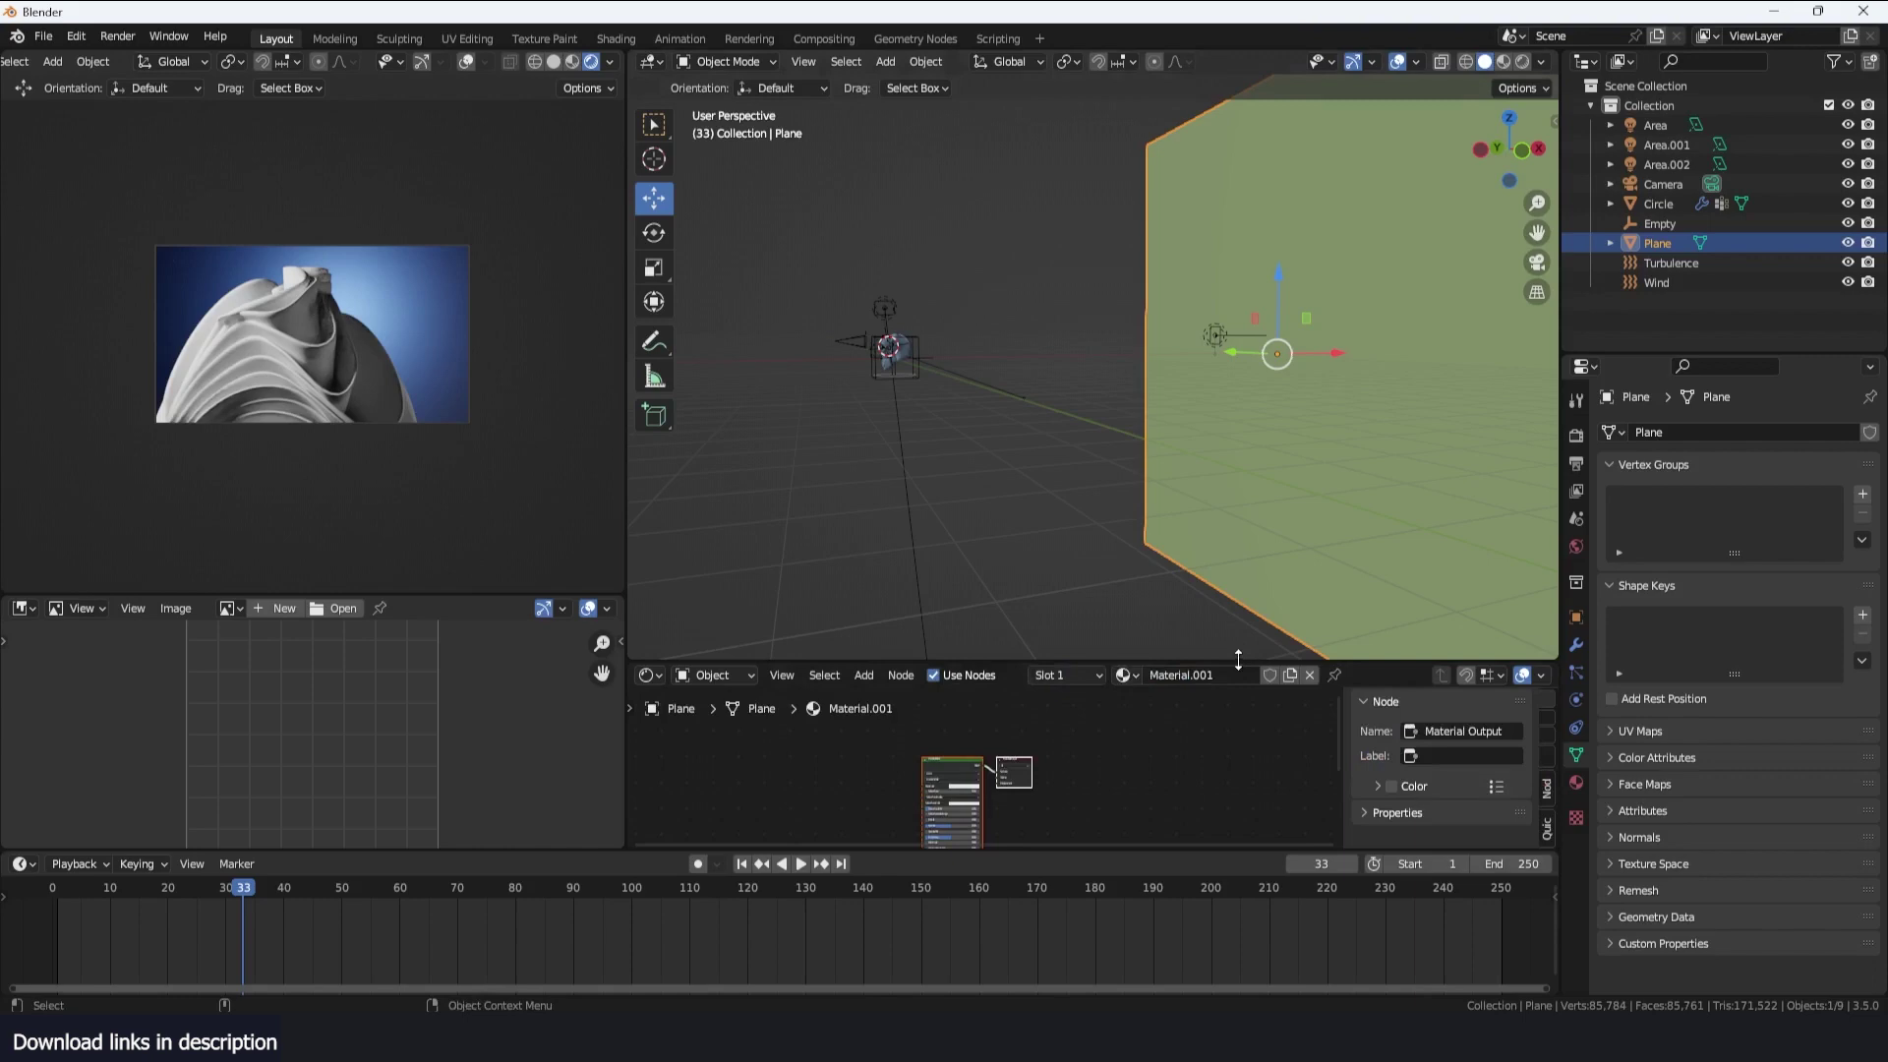
# Enlarge the shader editor and set the Base Color of the background plane's Principled BSDF to cyan
pyautogui.moveTo(1234, 656); pyautogui.dragTo(1235, 493)
pyautogui.scroll(5, 983, 727)
pyautogui.click(913, 731)
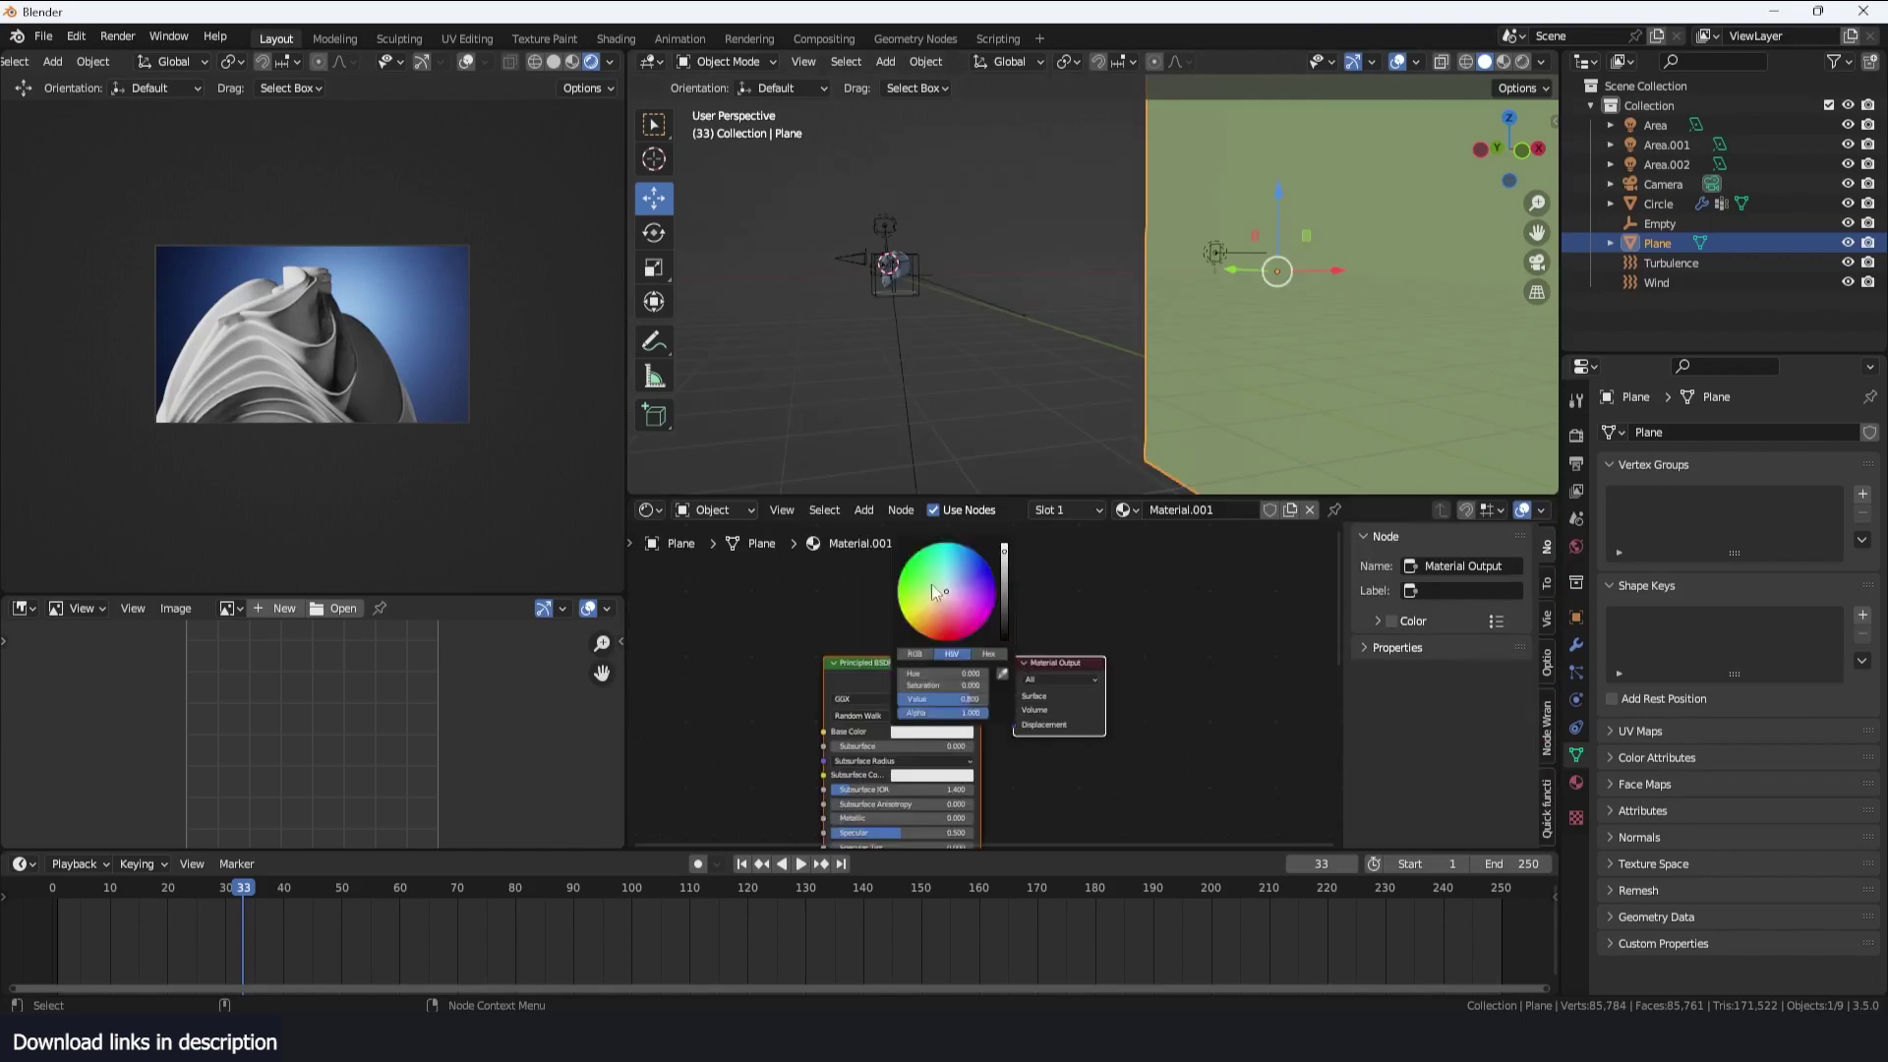
pyautogui.moveTo(930, 586); pyautogui.dragTo(916, 580)
pyautogui.moveTo(916, 580); pyautogui.dragTo(928, 564)
# Give the cloth a new material and set its Principled BSDF Base Color to a medium blue
pyautogui.scroll(4, 1127, 308)
pyautogui.moveTo(1128, 309); pyautogui.dragTo(1156, 380, button='middle')
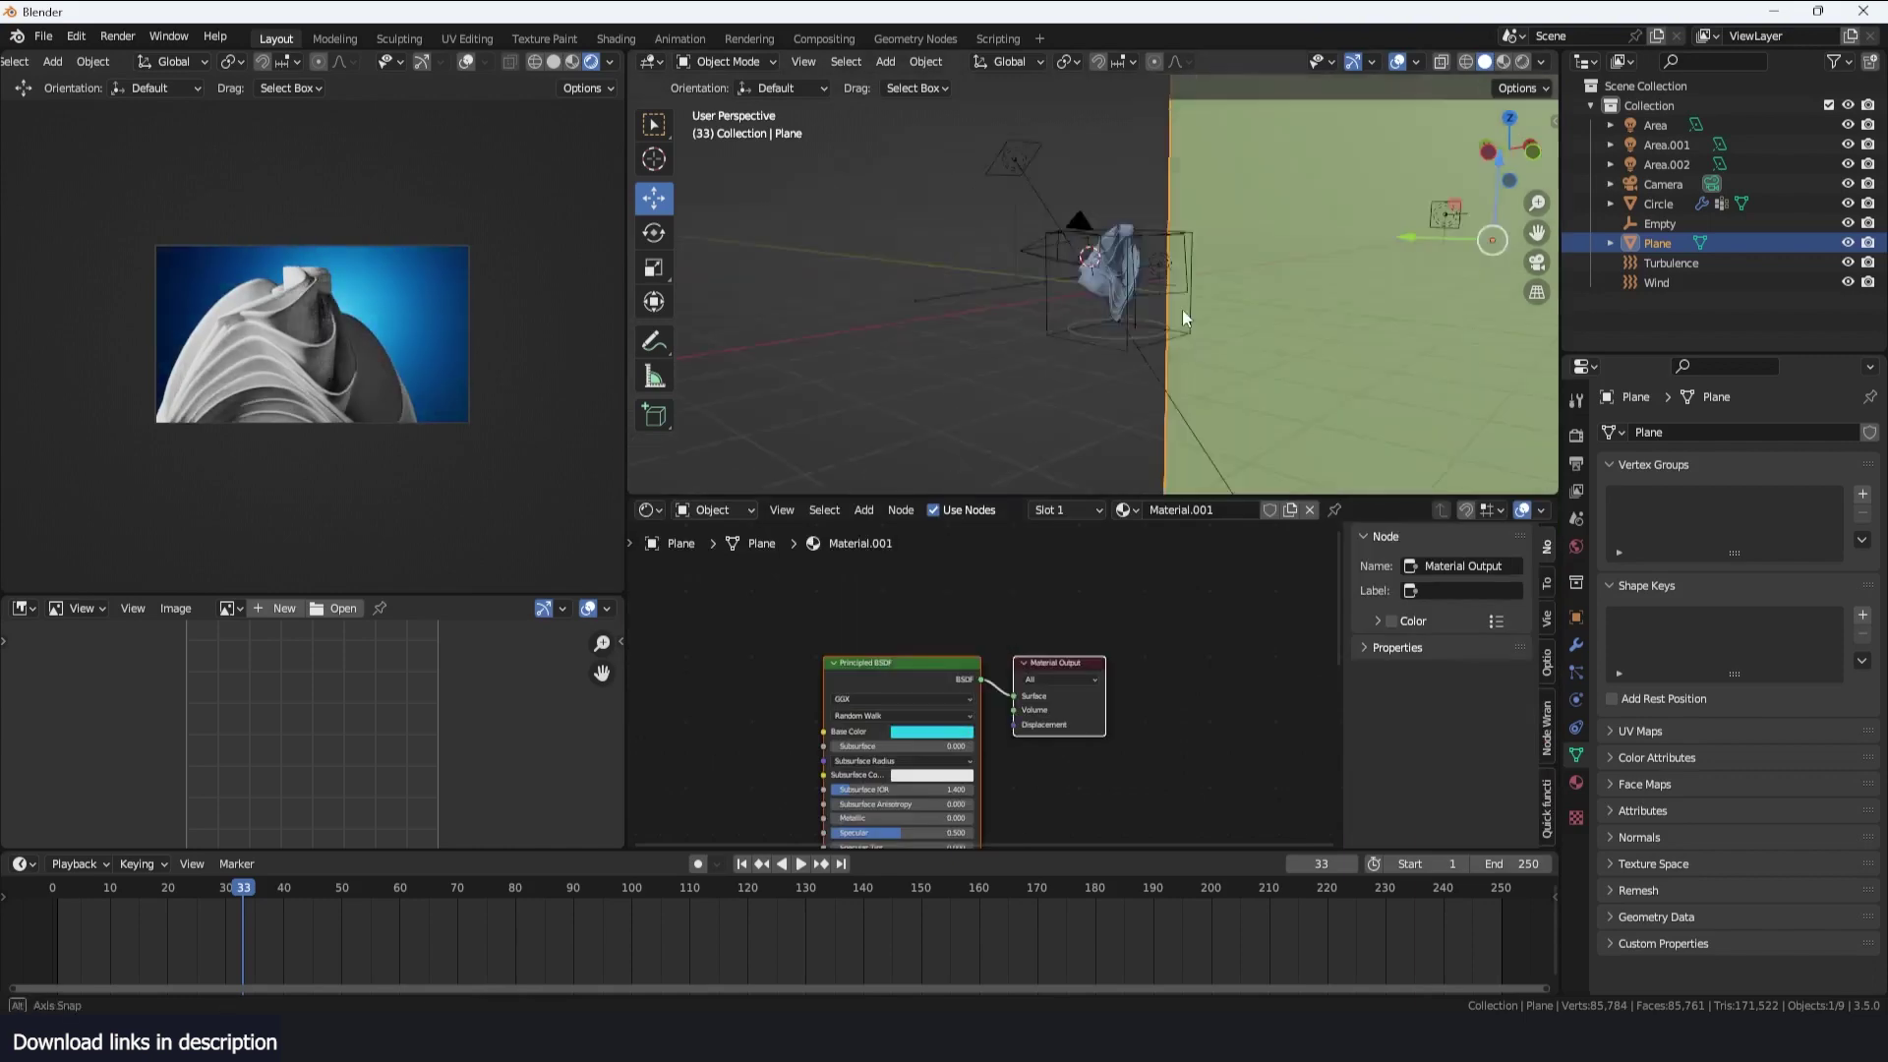
pyautogui.scroll(4, 1213, 312)
pyautogui.click(1156, 379)
pyautogui.scroll(5, 1202, 419)
pyautogui.click(1269, 434)
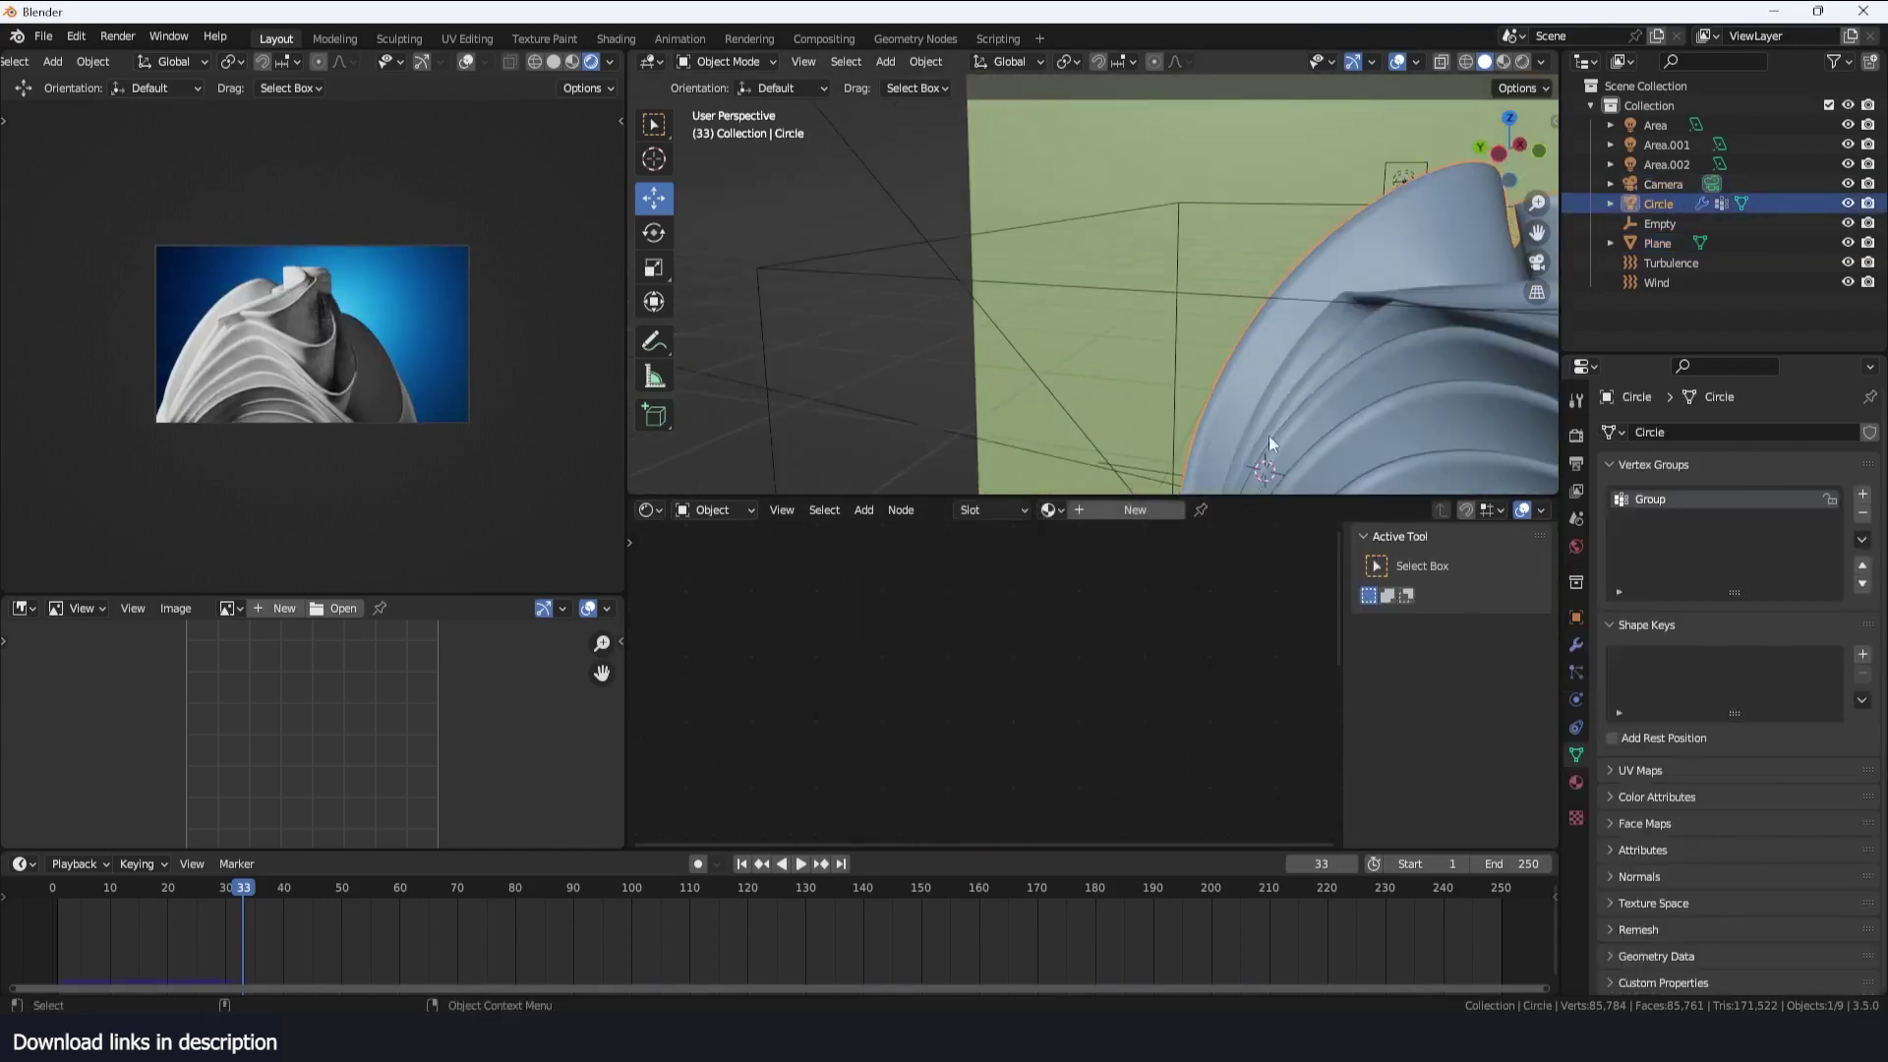
pyautogui.click(1135, 510)
pyautogui.scroll(3, 1077, 616)
pyautogui.click(1012, 690)
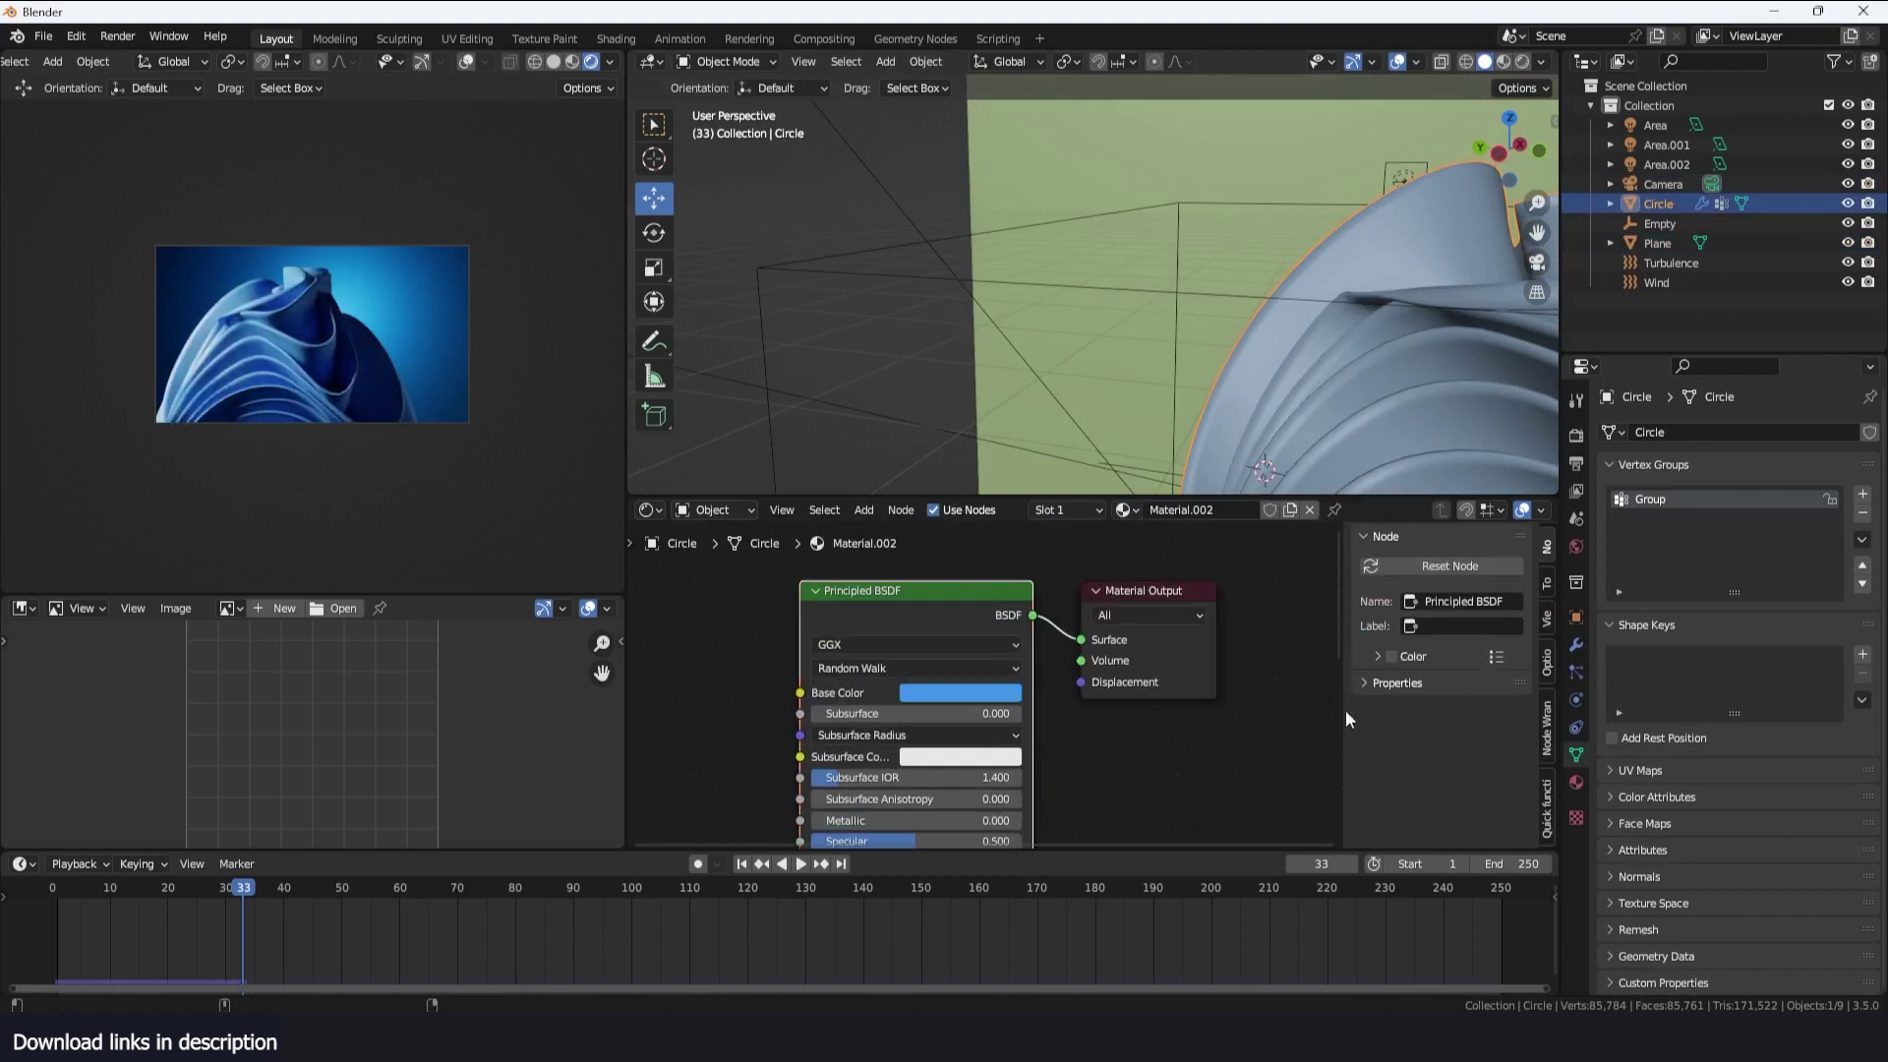
# Move the cloth's Principled BSDF away from the Material Output and check the cloth shader in the finished wallpaper file
pyautogui.moveTo(859, 629); pyautogui.dragTo(765, 748)
pyautogui.scroll(-4, 948, 621)
pyautogui.moveTo(948, 621); pyautogui.dragTo(987, 641, button='middle')
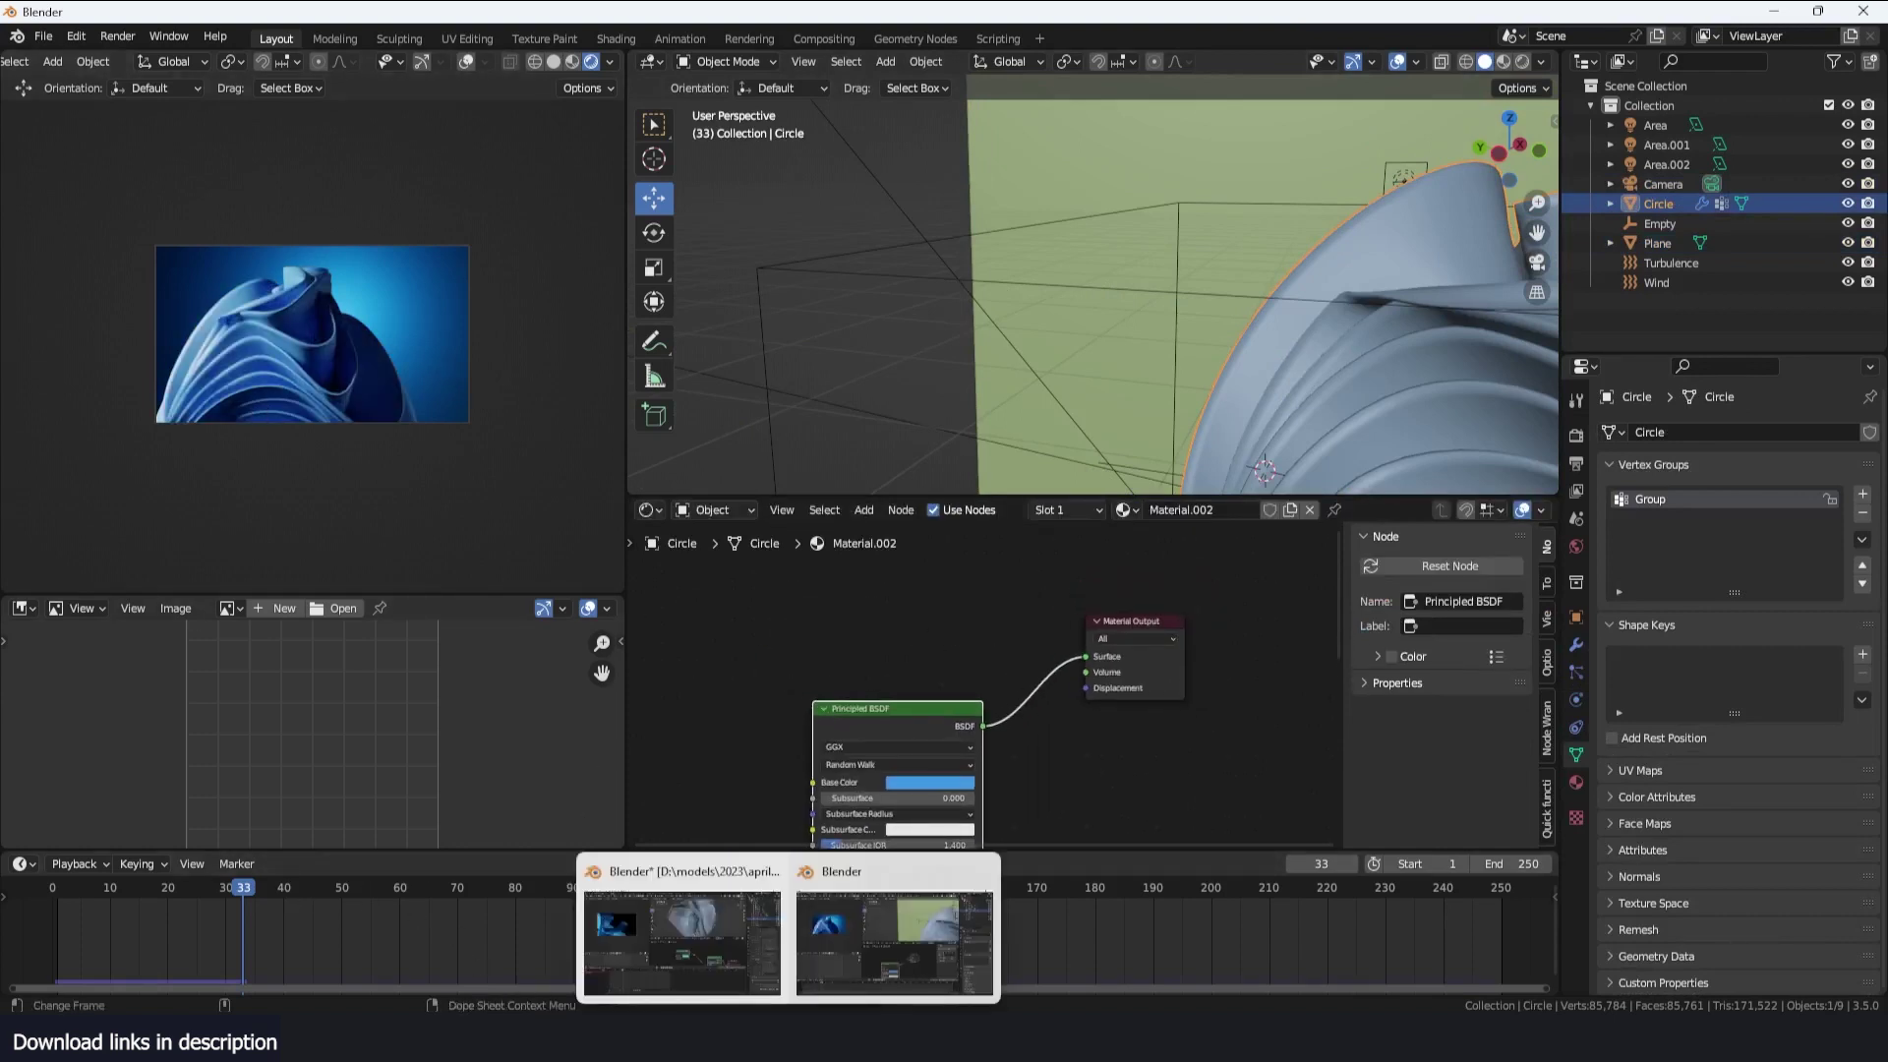
pyautogui.click(670, 964)
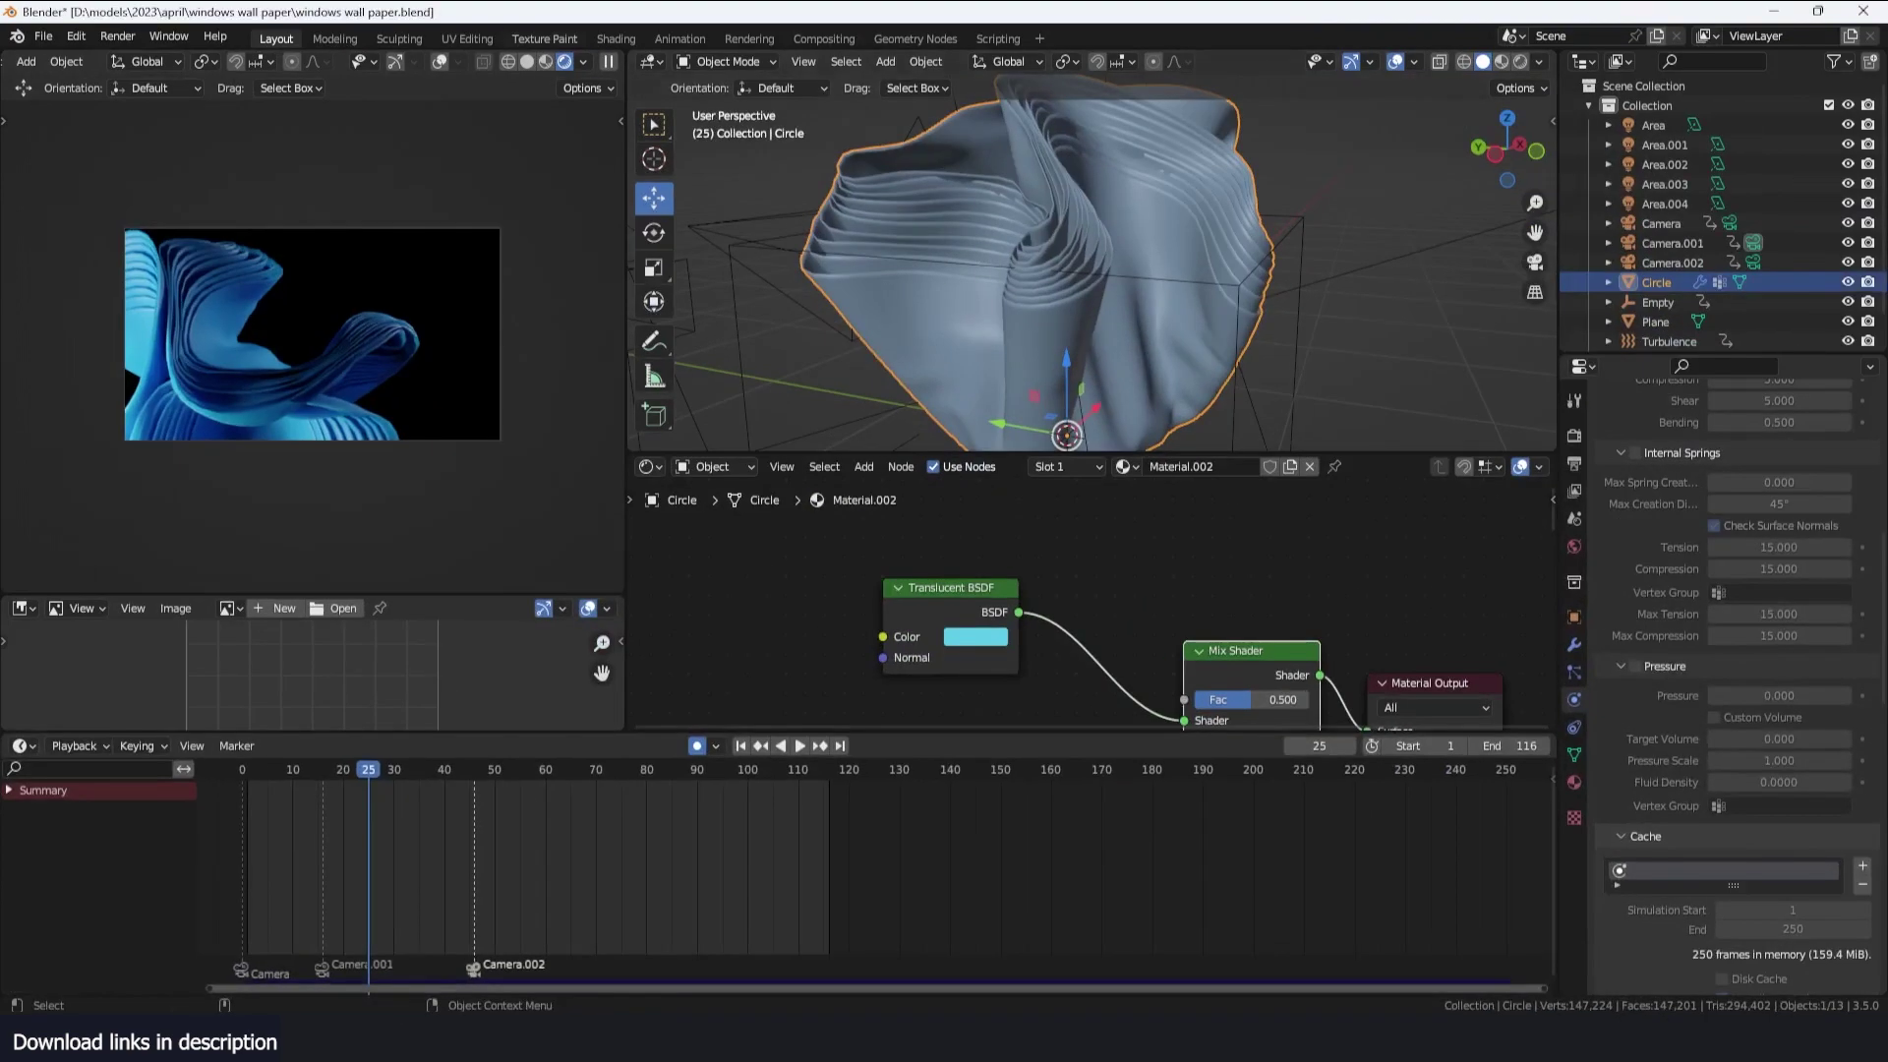
pyautogui.click(1778, 11)
# Add a Translucent BSDF above the cloth's Principled BSDF and blend the two with a Mix Shader
pyautogui.hotkey('shift', 'a')
pyautogui.write('tram')
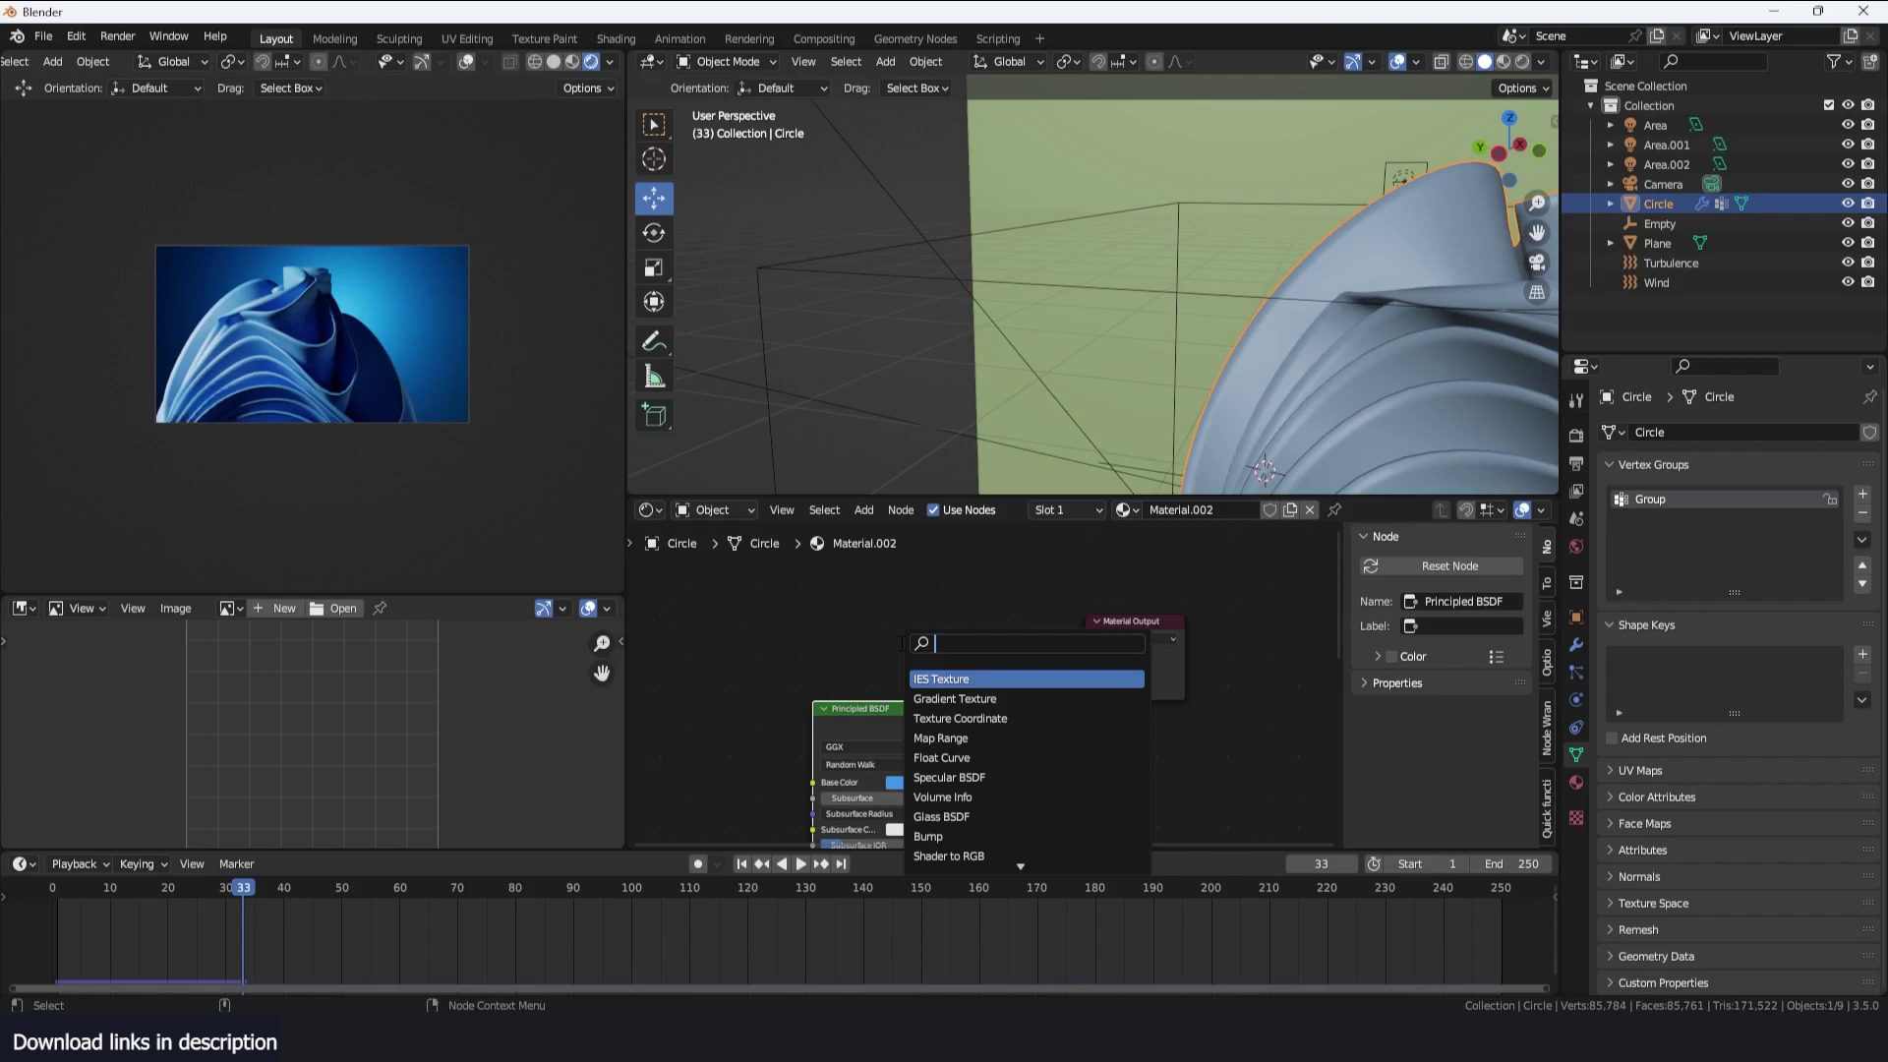
pyautogui.write('s')
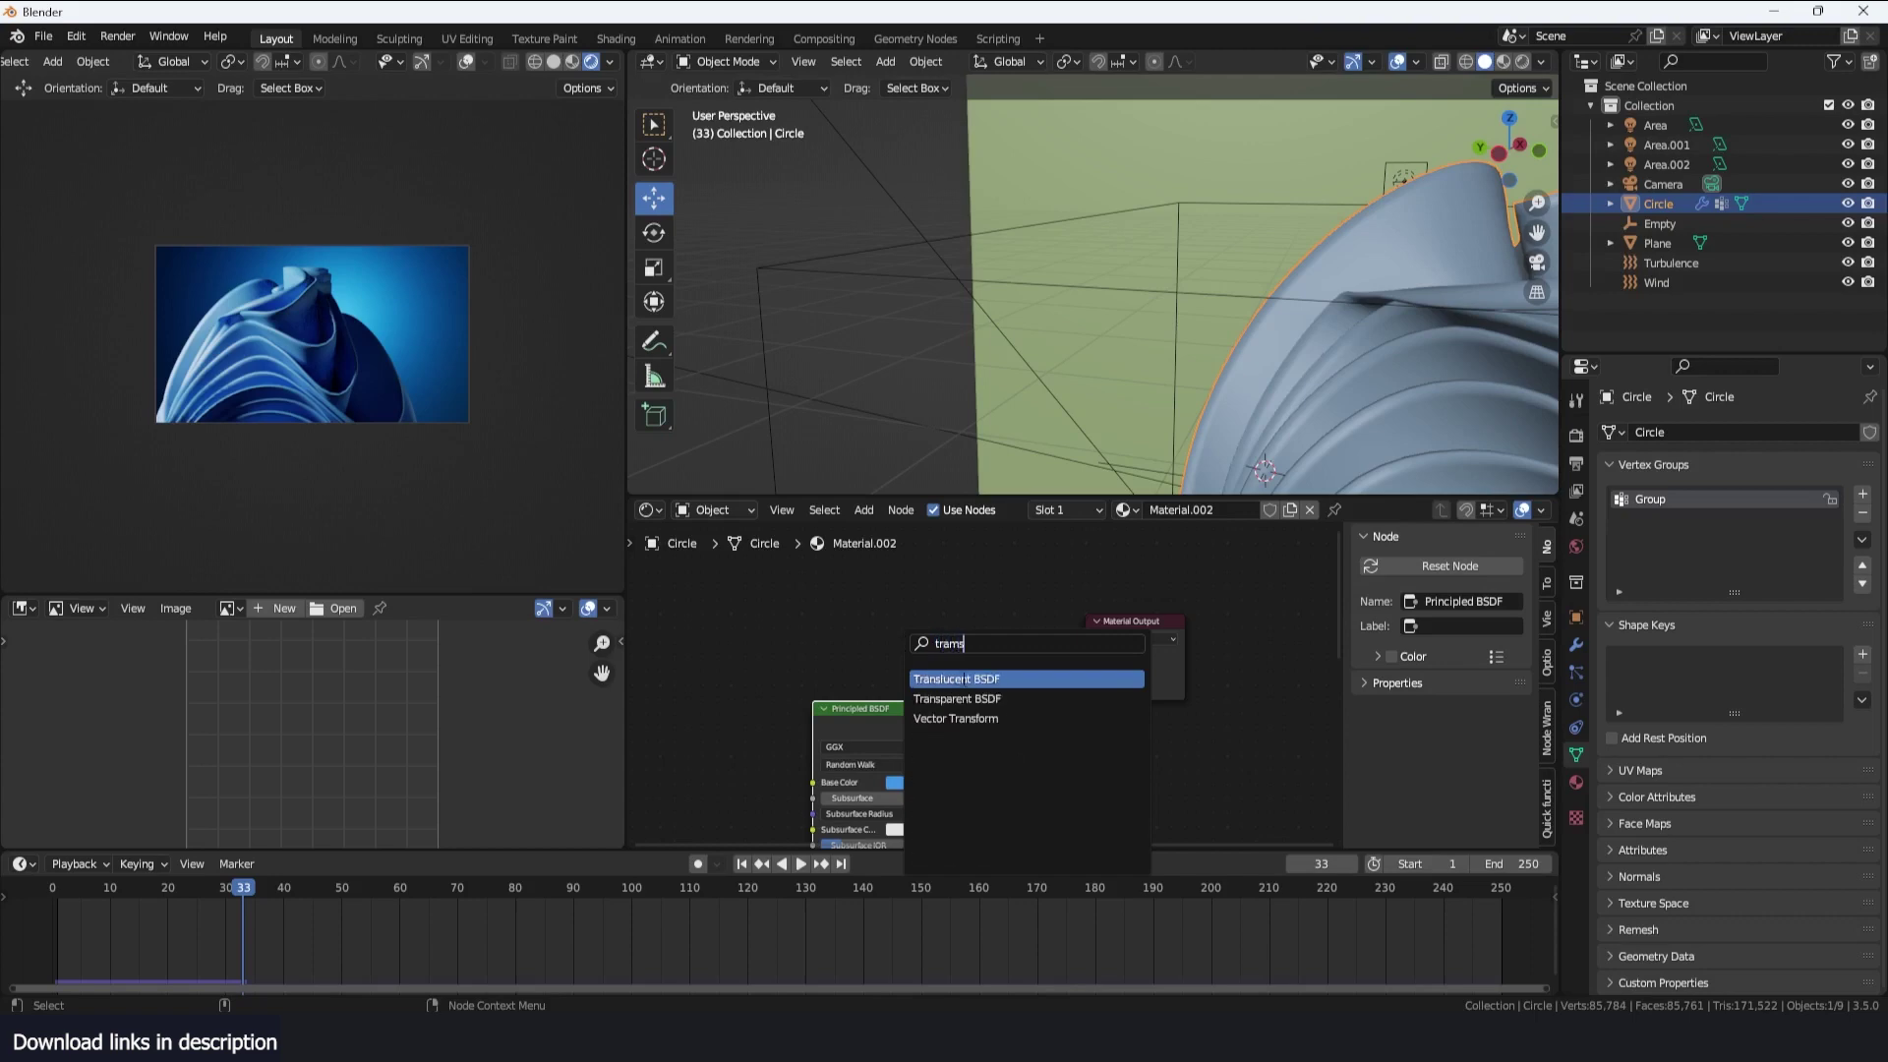
pyautogui.press('Return')
pyautogui.click(912, 619)
pyautogui.keyDown('ctrl'); pyautogui.keyDown('shift'); pyautogui.moveTo(901, 723); pyautogui.dragTo(907, 599, button='right'); pyautogui.keyUp('shift'); pyautogui.keyUp('ctrl')
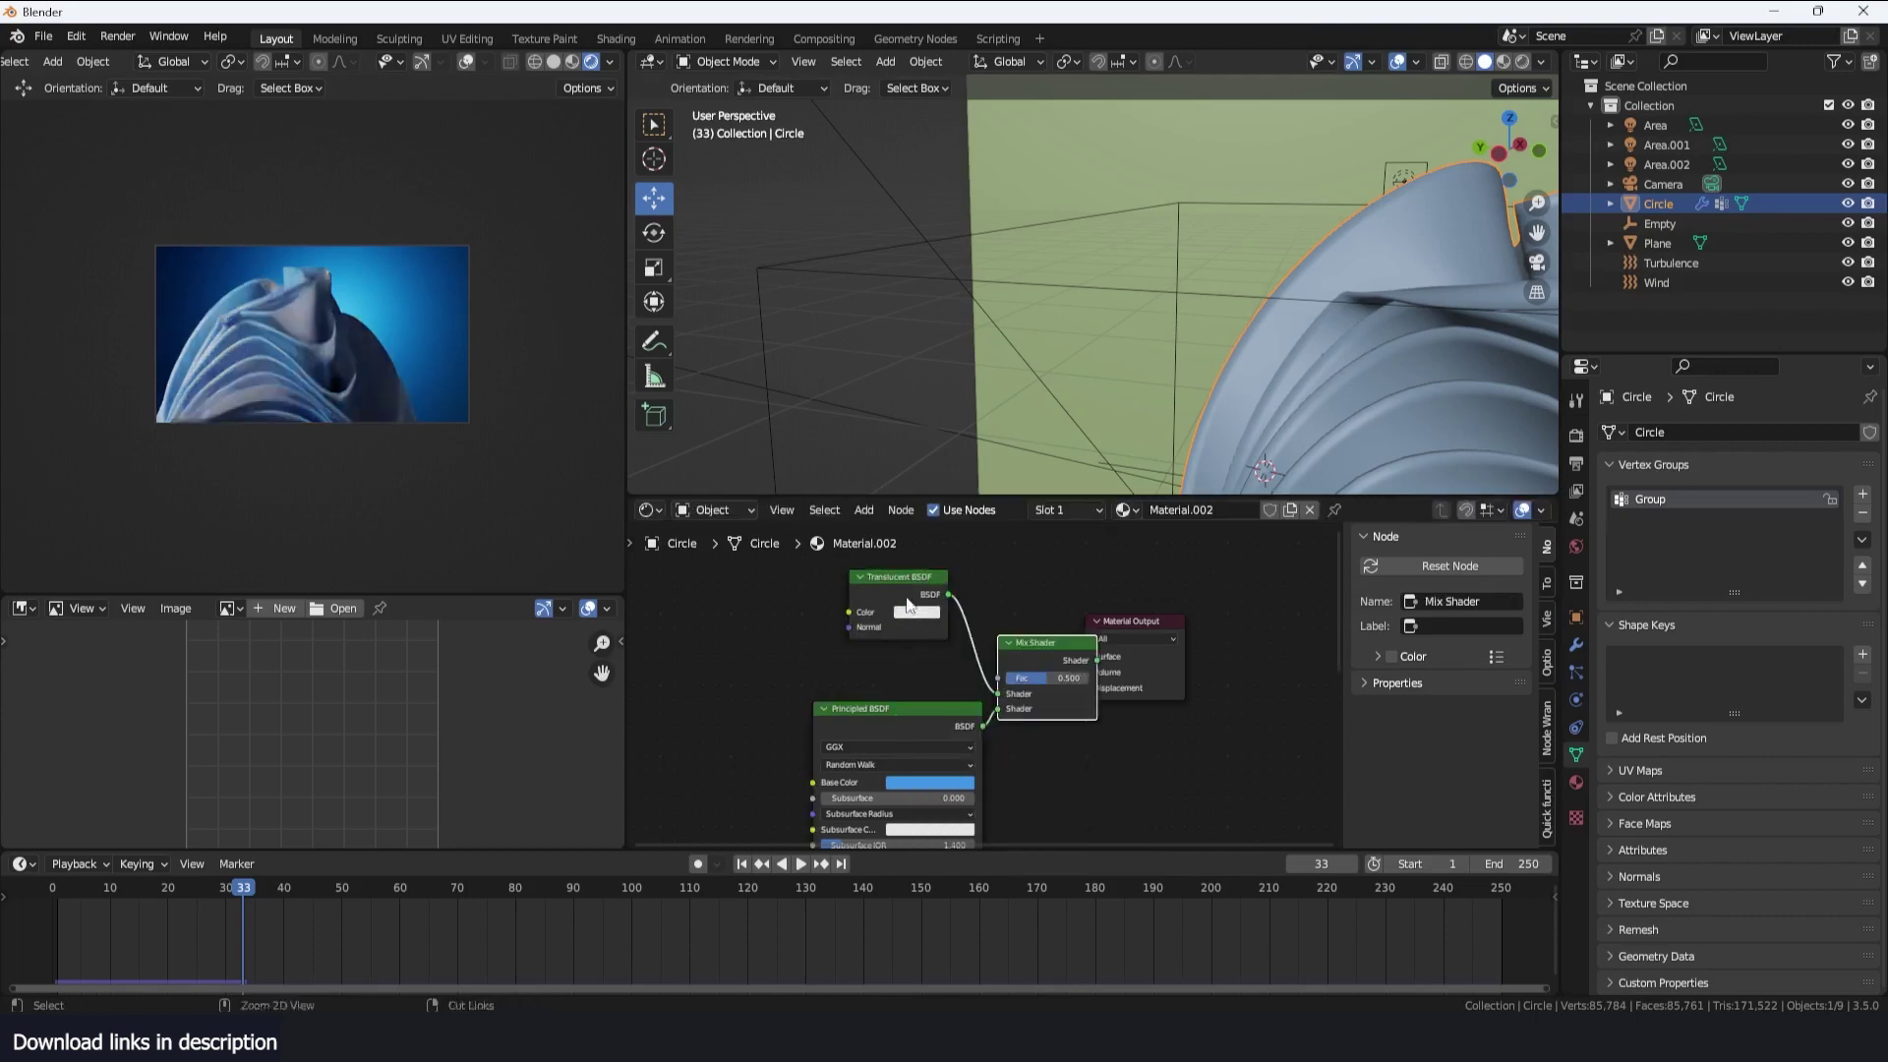
# Colour the Translucent BSDF blue (hue about 0.627, saturation about 0.807) and set the Mix Shader factor to 0.583
pyautogui.scroll(2, 1213, 604)
pyautogui.click(888, 592)
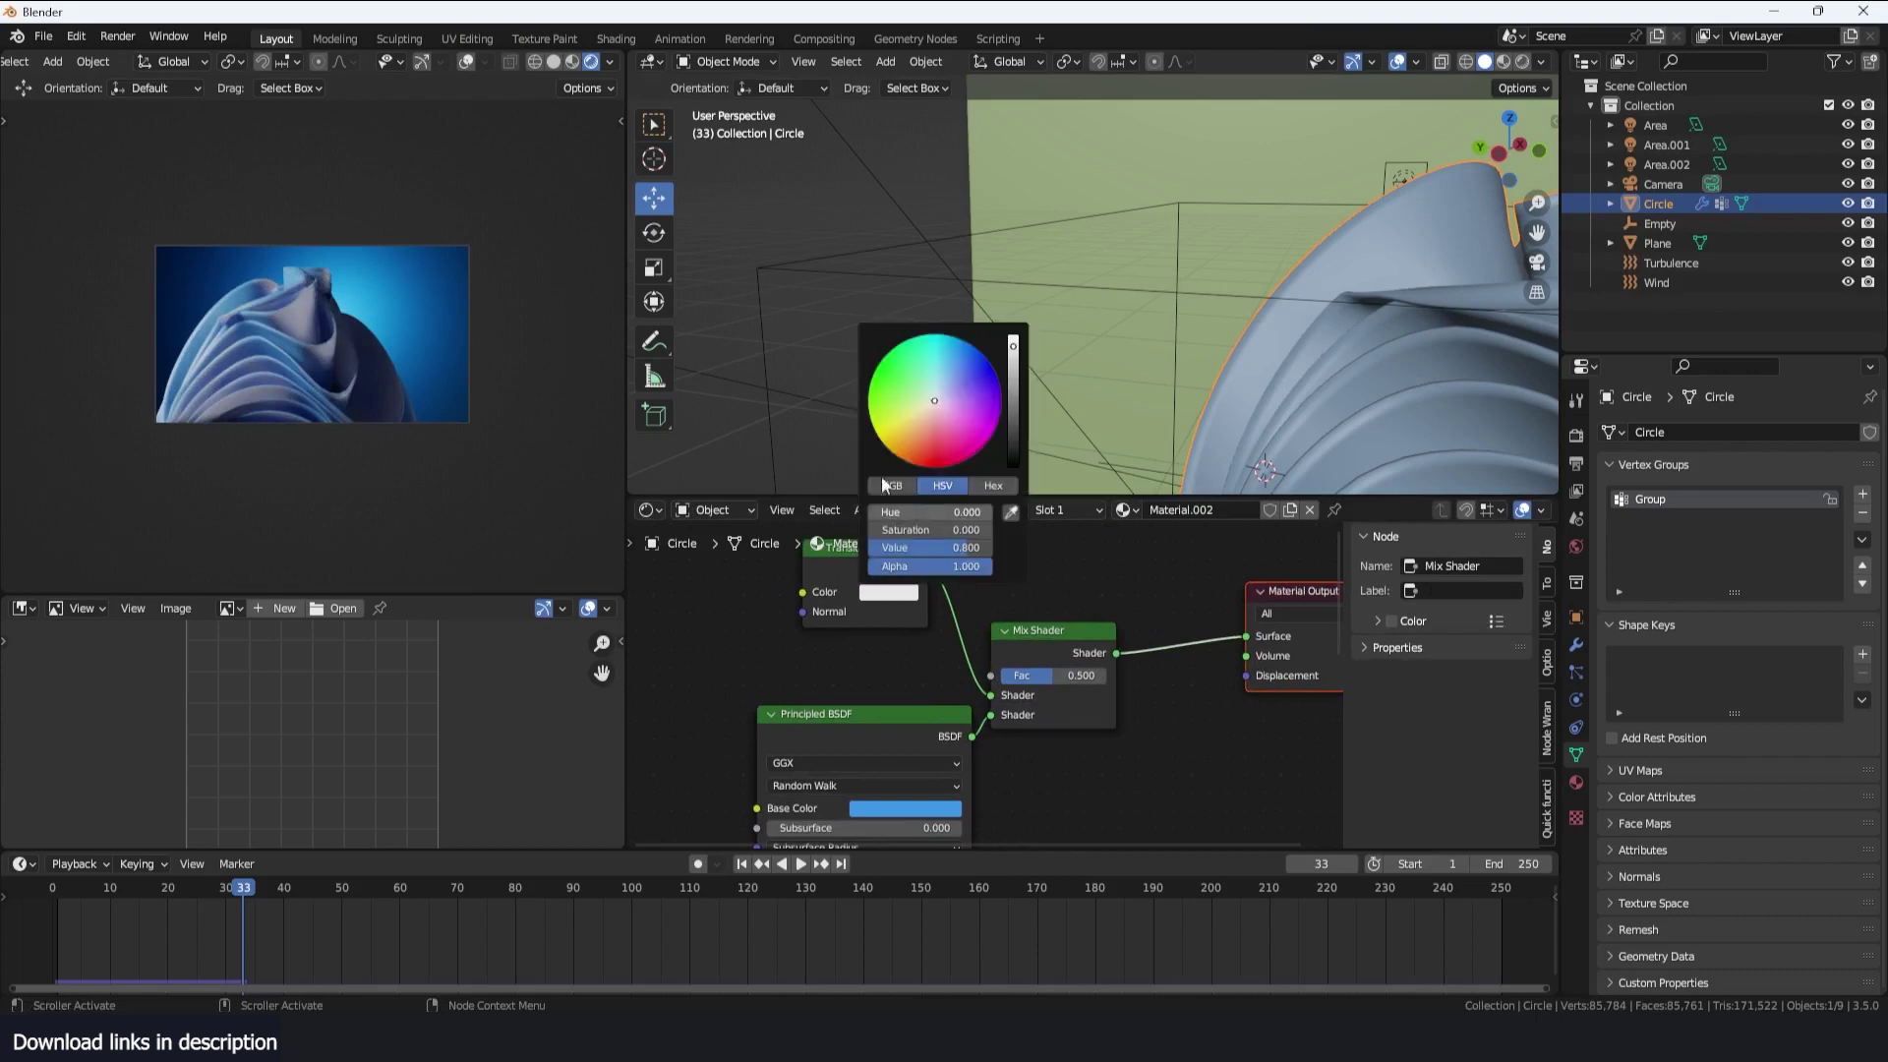
pyautogui.moveTo(952, 389); pyautogui.dragTo(962, 364)
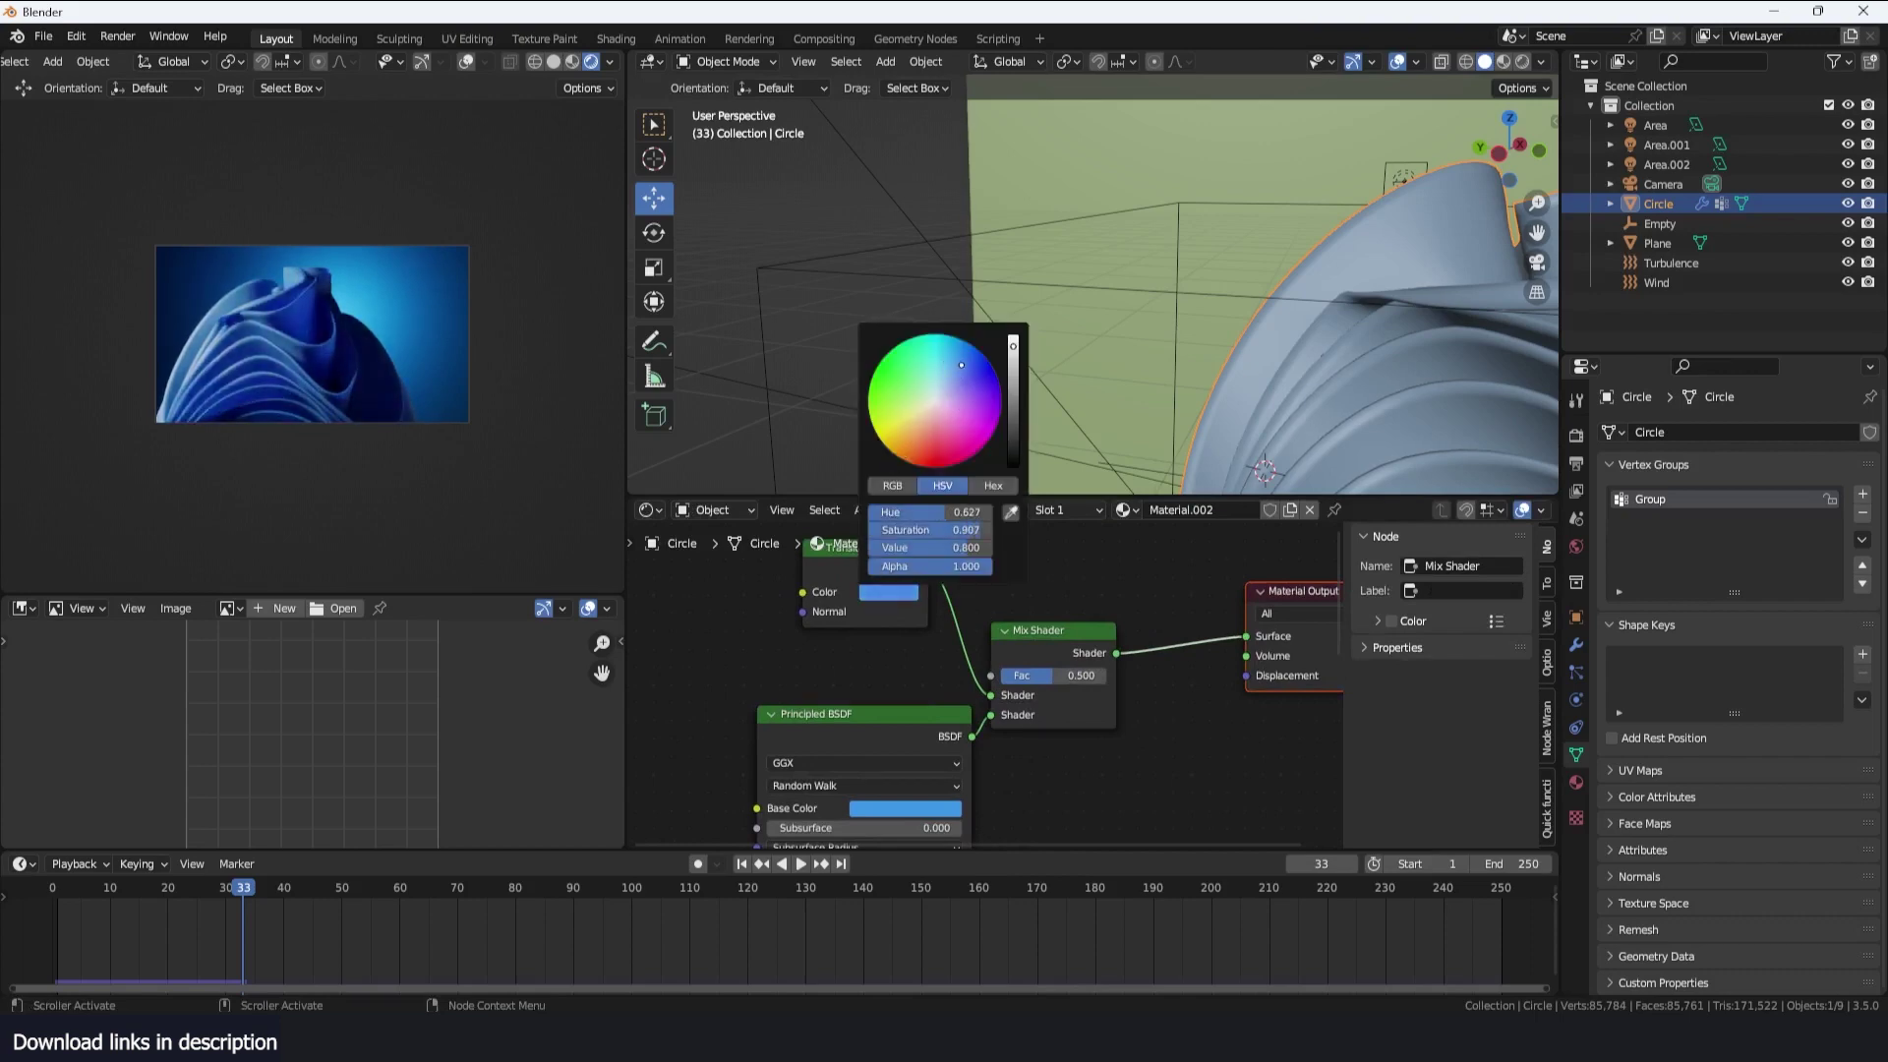
pyautogui.moveTo(1062, 675)
pyautogui.mouseDown()
pyautogui.moveTo(1107, 675)
pyautogui.moveTo(1070, 675)
pyautogui.mouseUp()
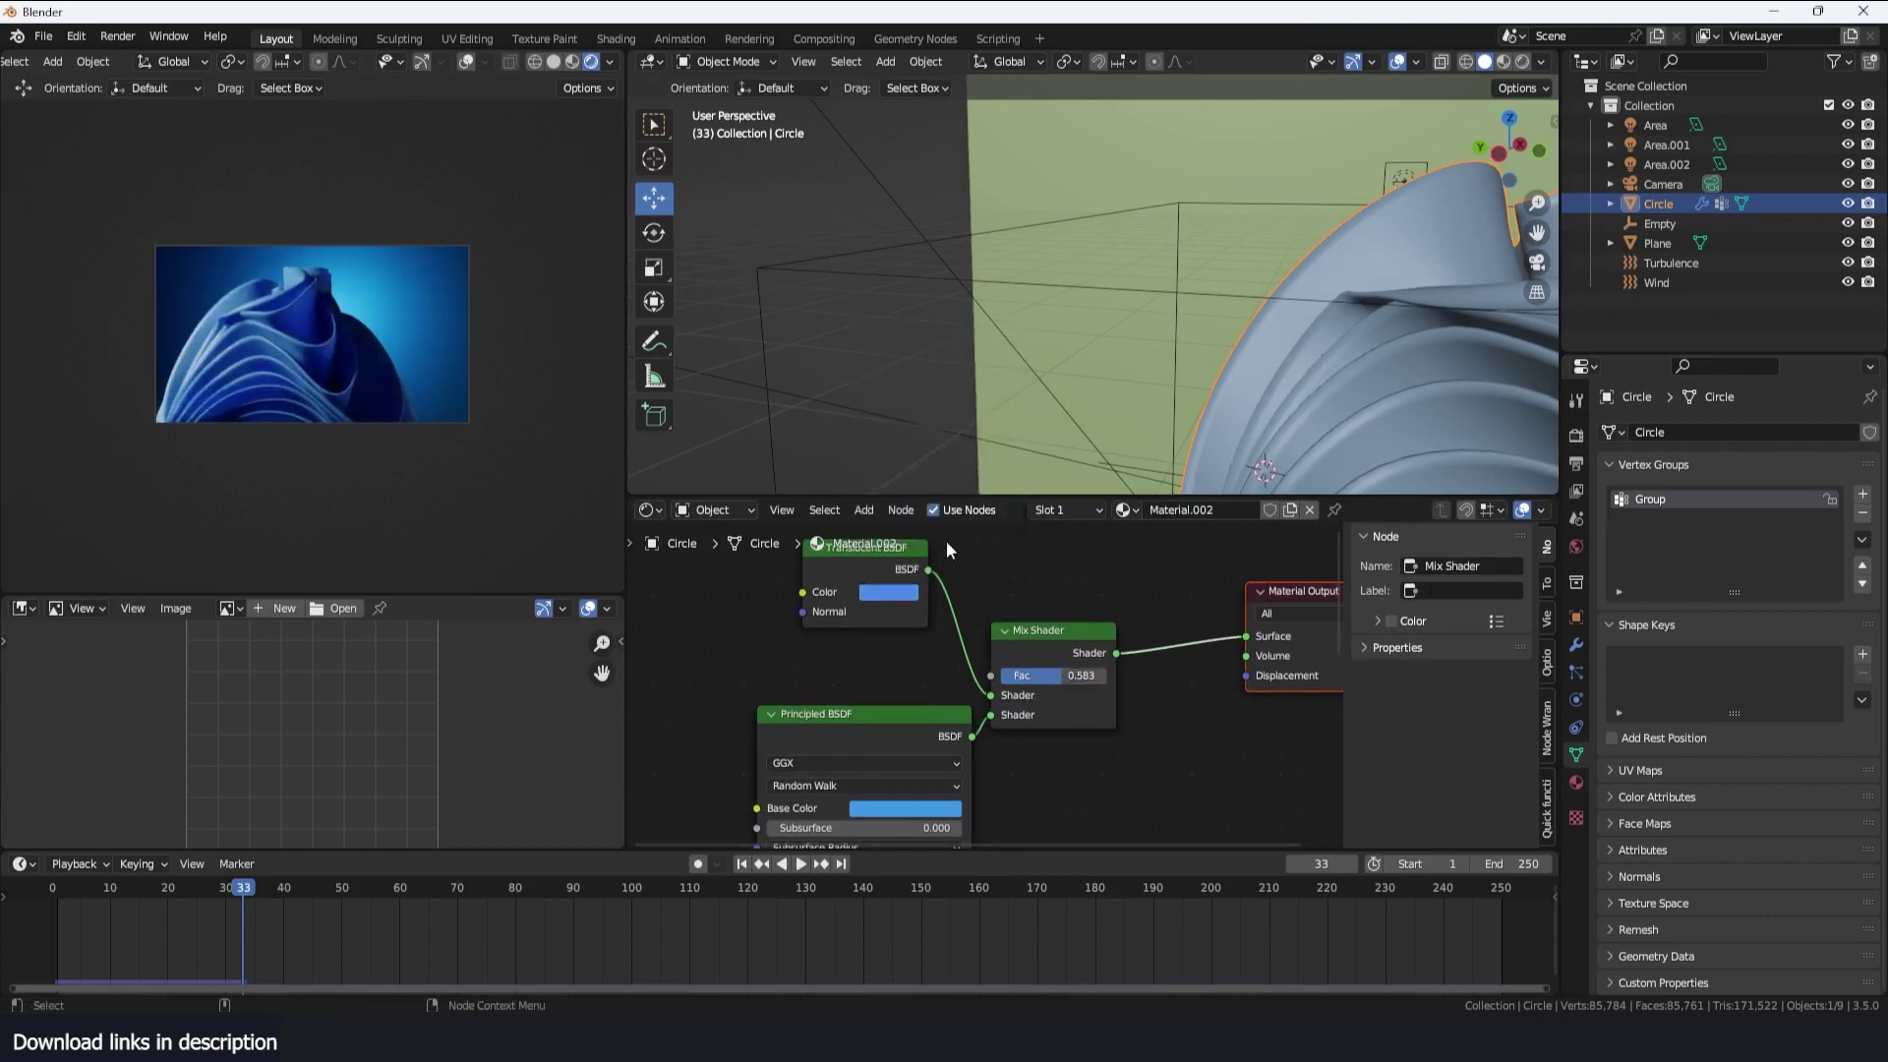
# Duplicate the first area light and place the copy behind the cloth, facing the camera, using the front and top views
pyautogui.scroll(-6, 985, 264)
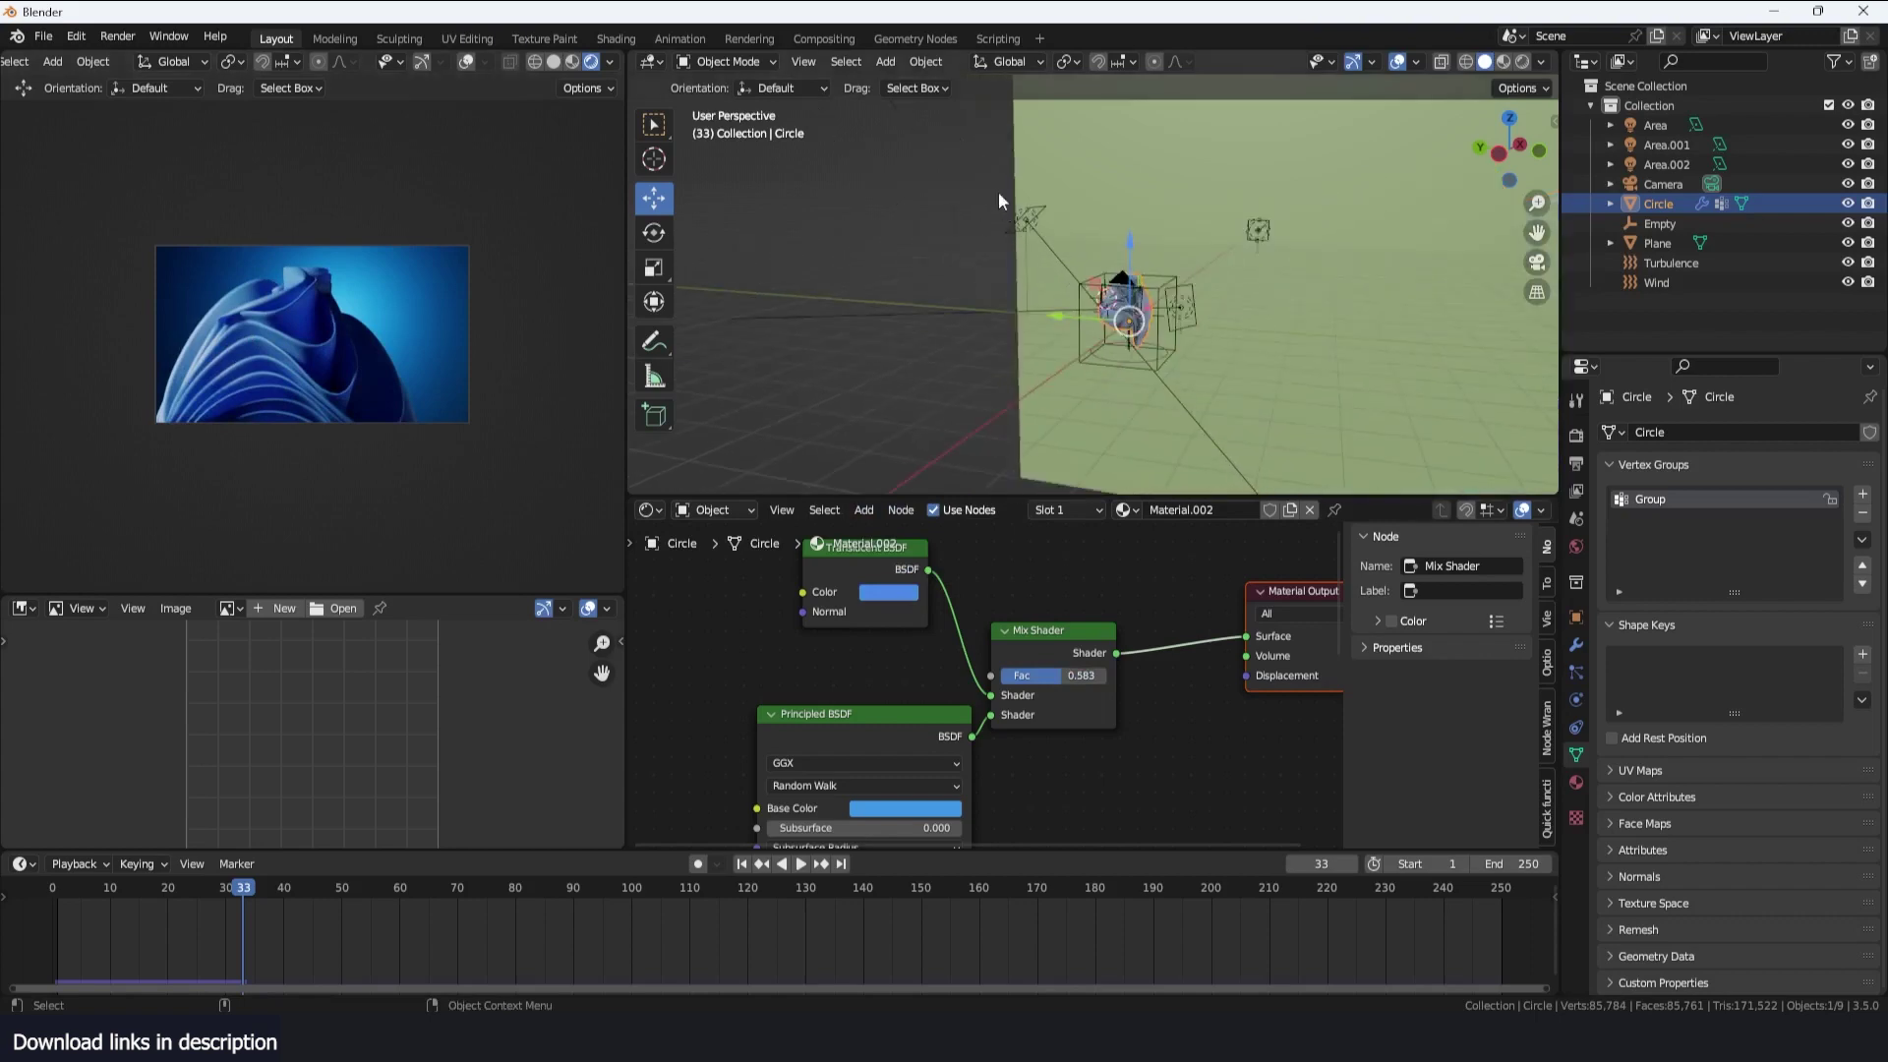
pyautogui.click(1022, 216)
pyautogui.press('KP_3')
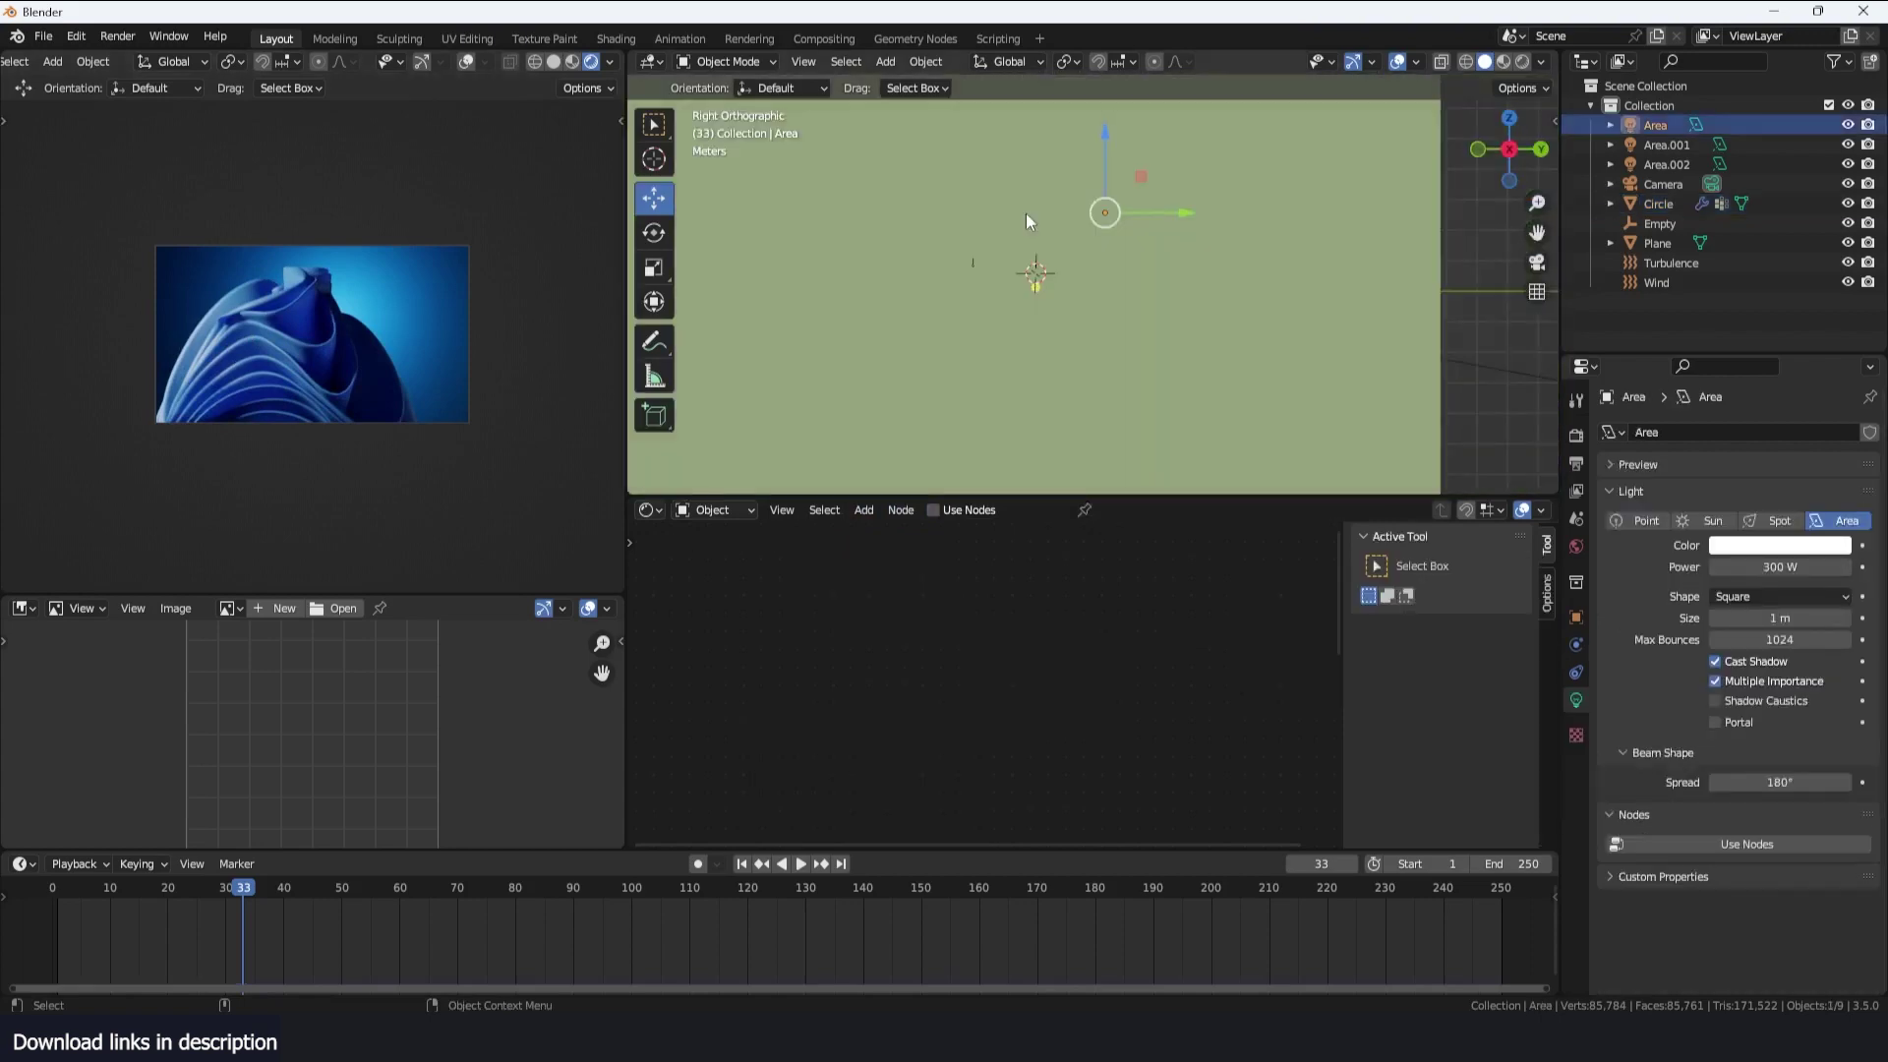
pyautogui.press('KP_1')
pyautogui.scroll(3, 1025, 215)
pyautogui.hotkey('shift', 'd')
pyautogui.click(1160, 442)
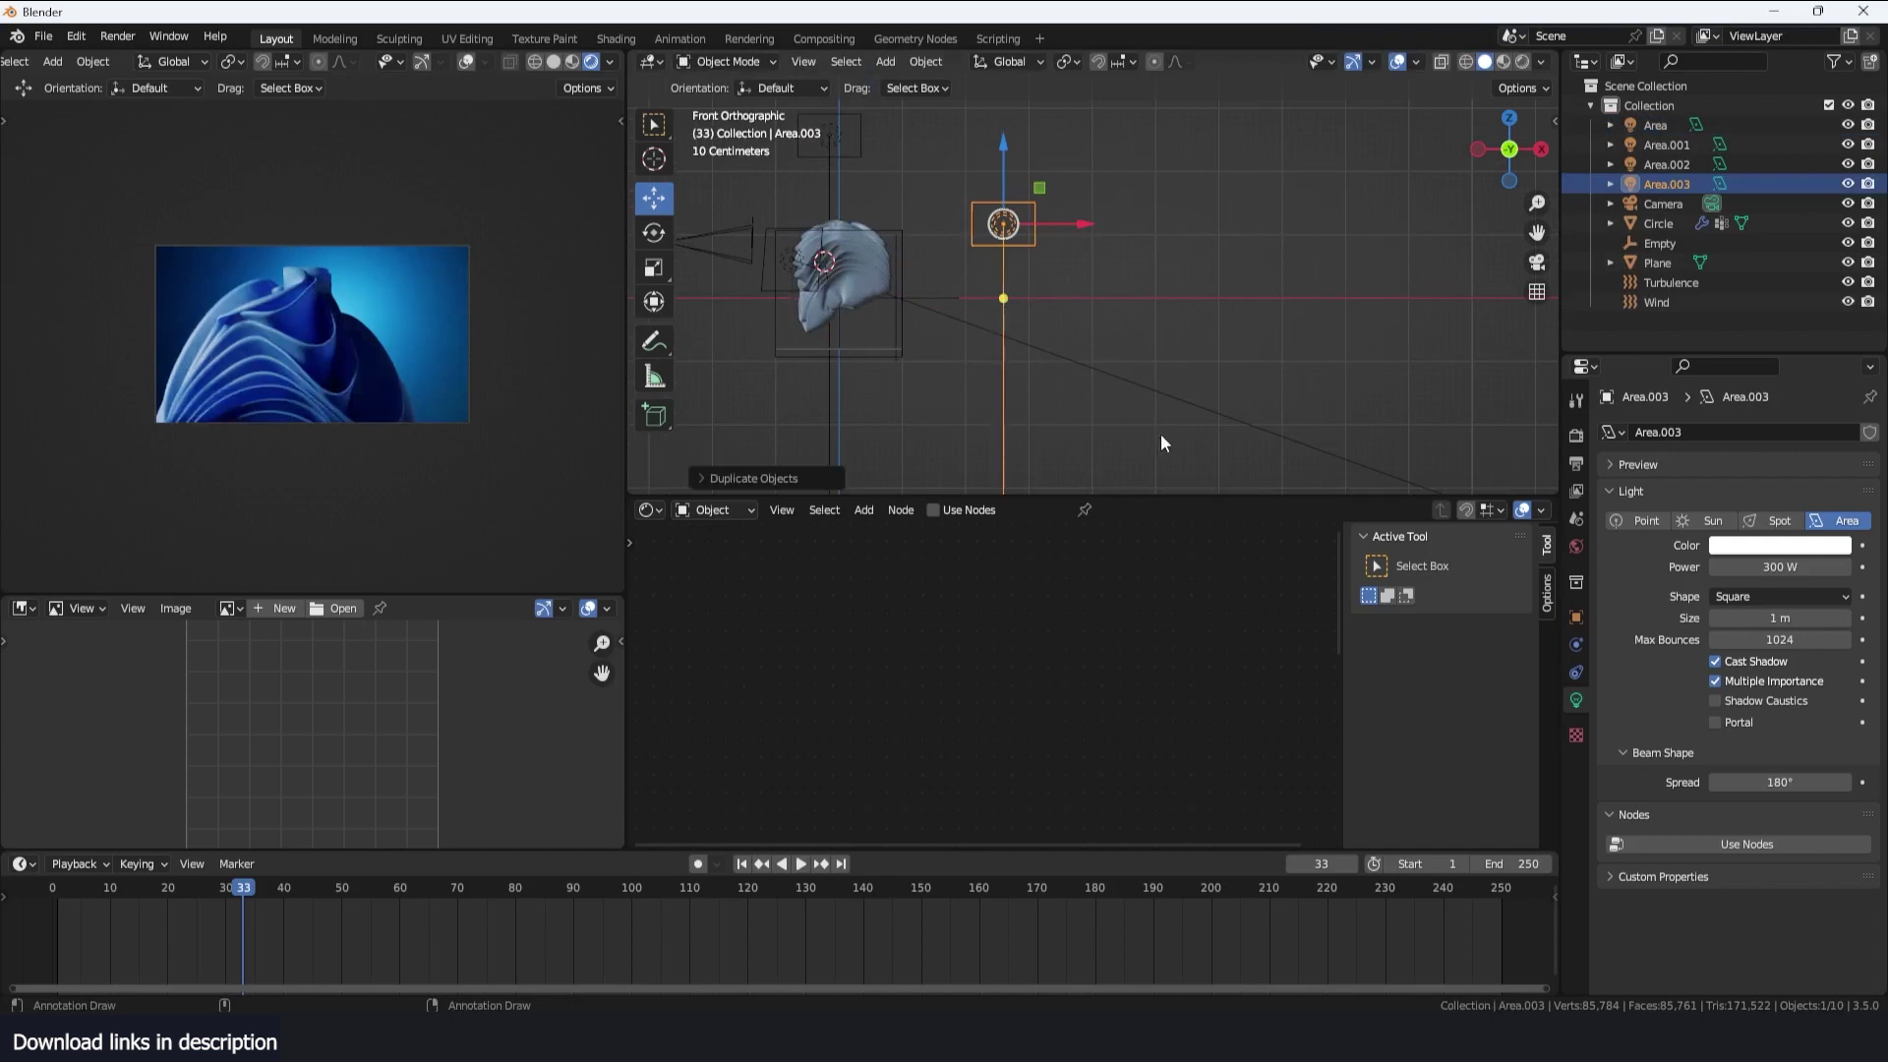
pyautogui.press('KP_7')
pyautogui.press('g')
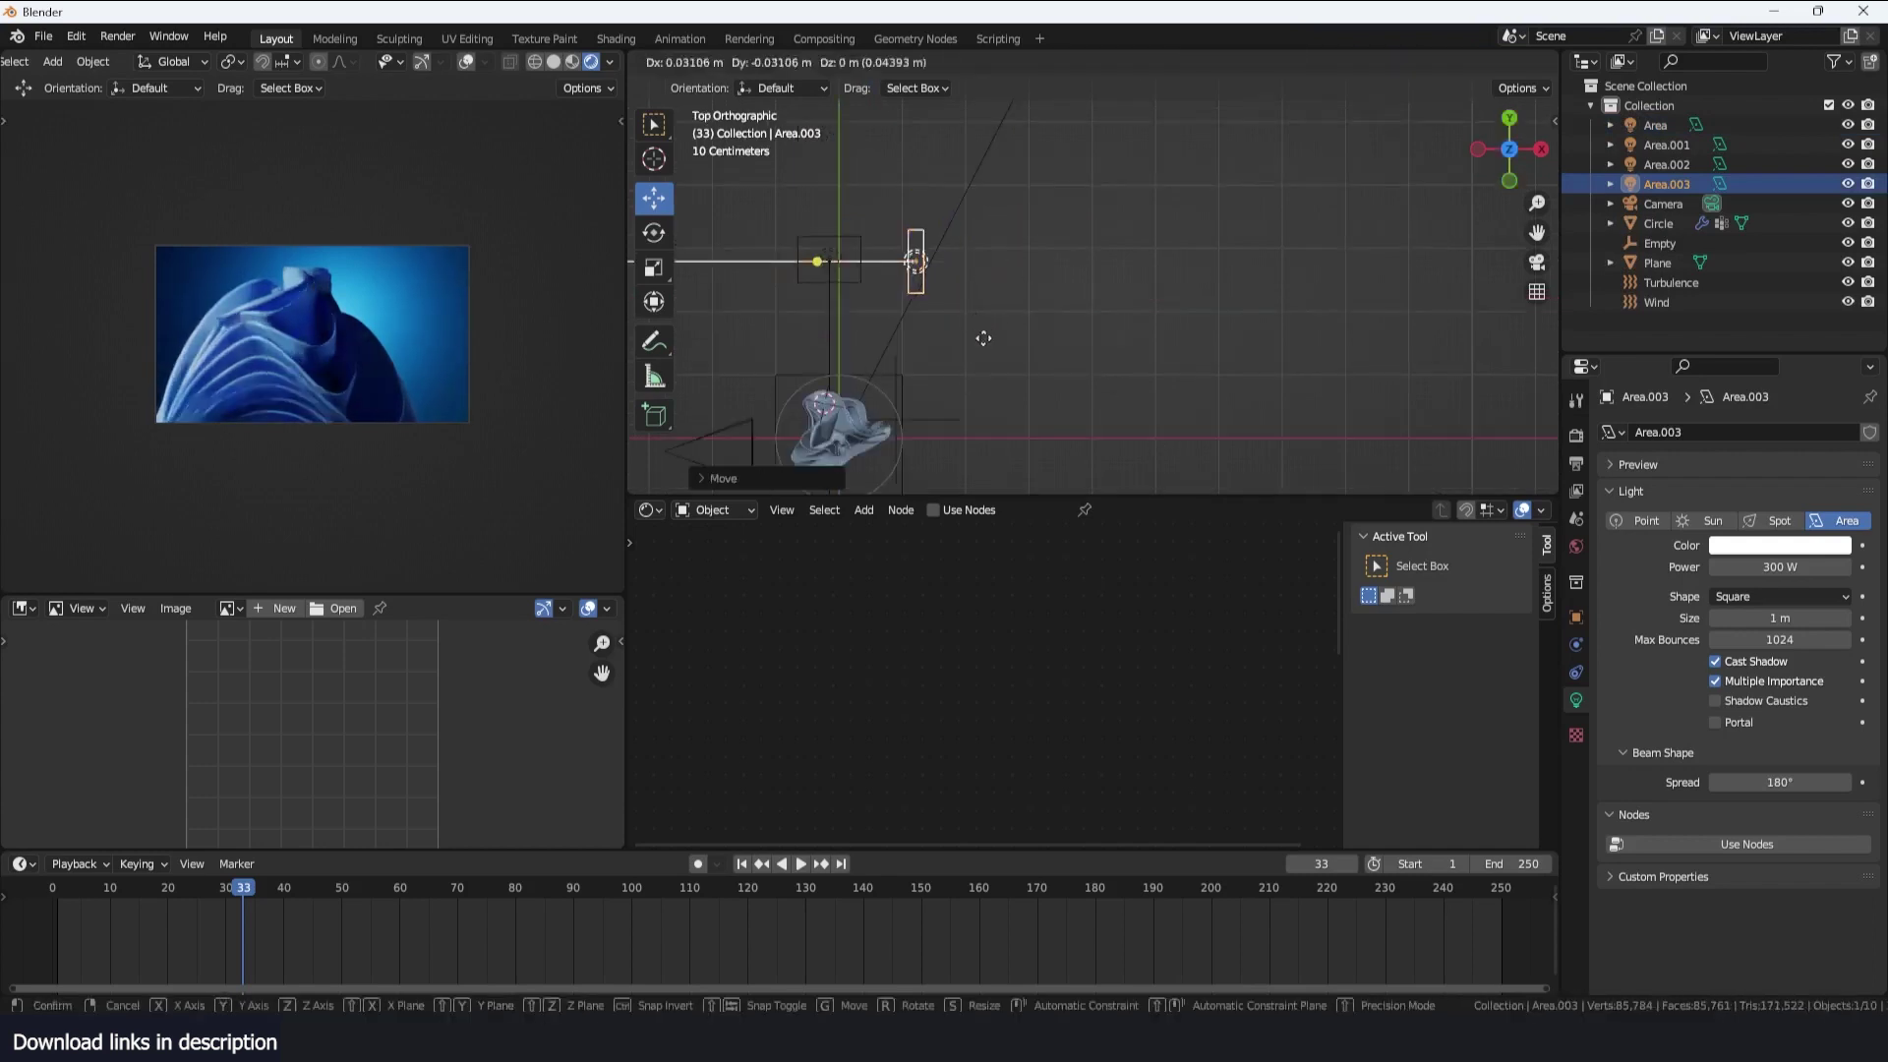
pyautogui.click(1013, 83)
# Set the power of the area light behind the cloth to 10000 W
pyautogui.click(1777, 574)
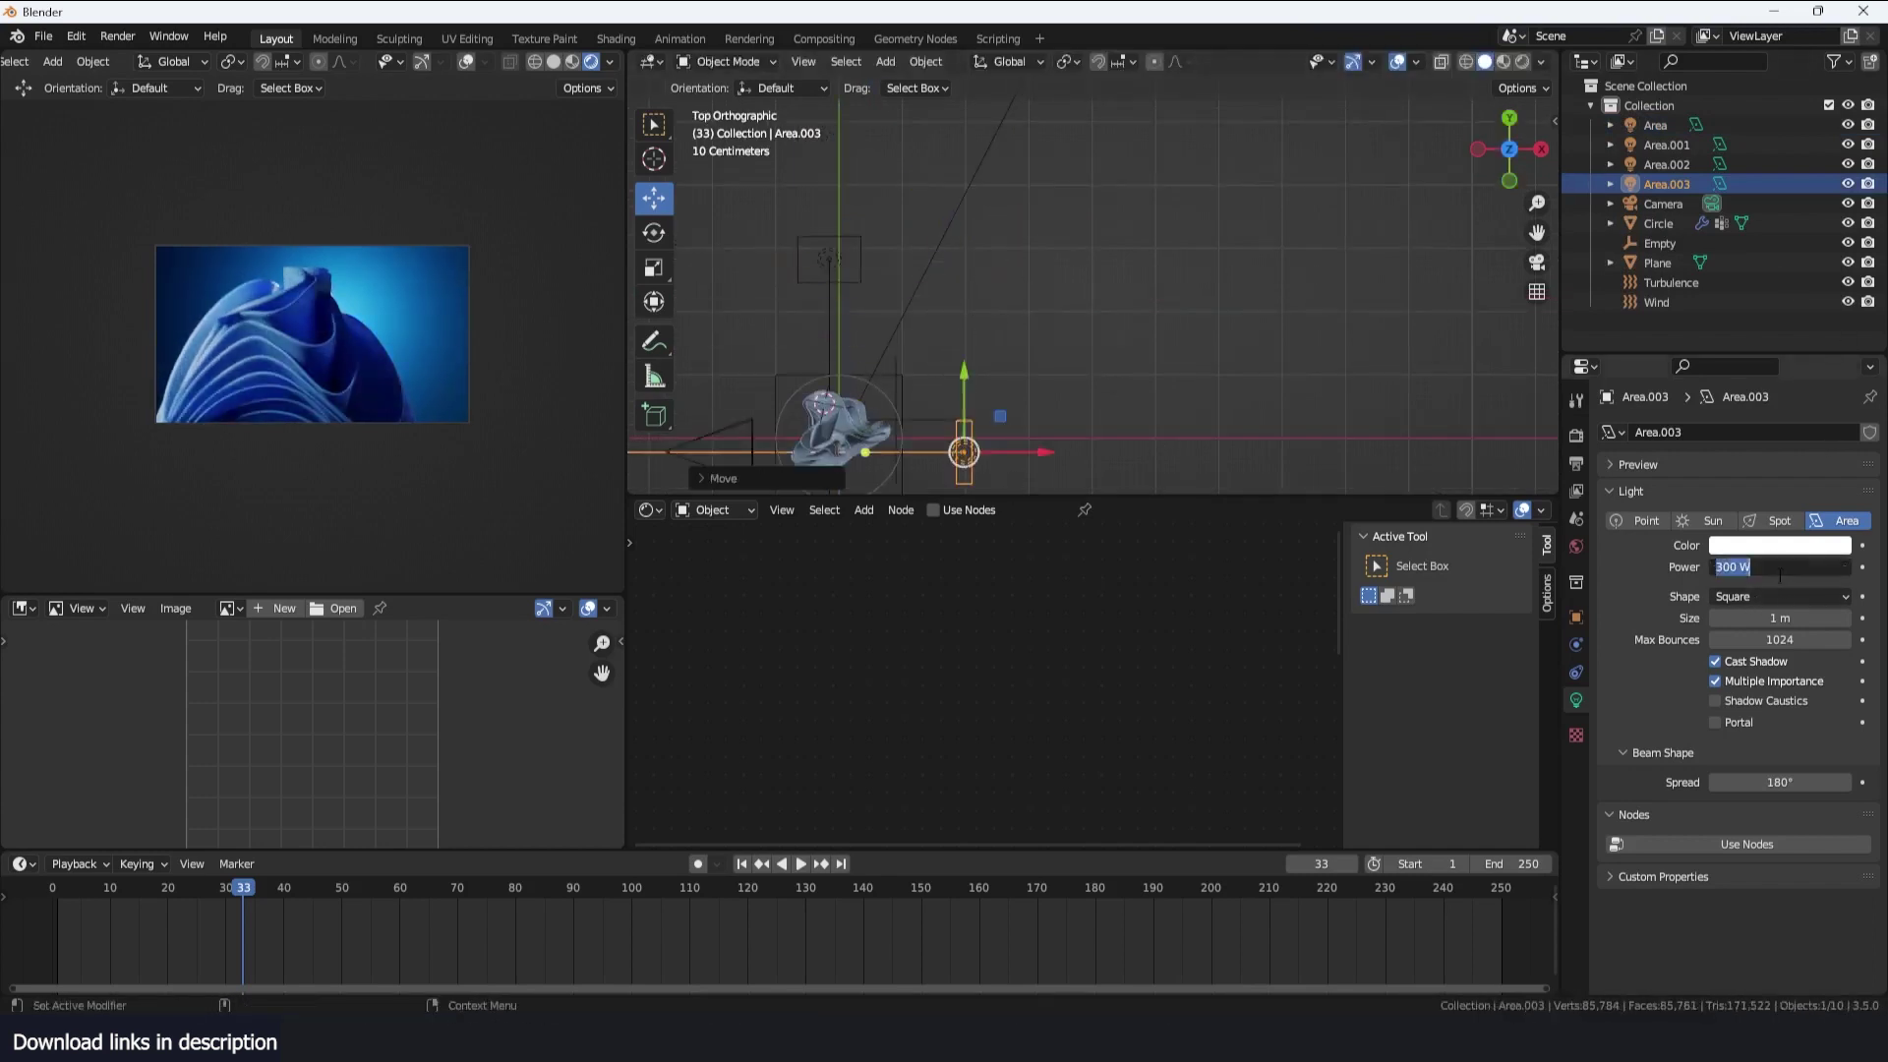
pyautogui.write('1')
pyautogui.write('0000')
pyautogui.press('Return')
# Hide the first and second area lights to judge the backlight on its own
pyautogui.scroll(-3, 1064, 345)
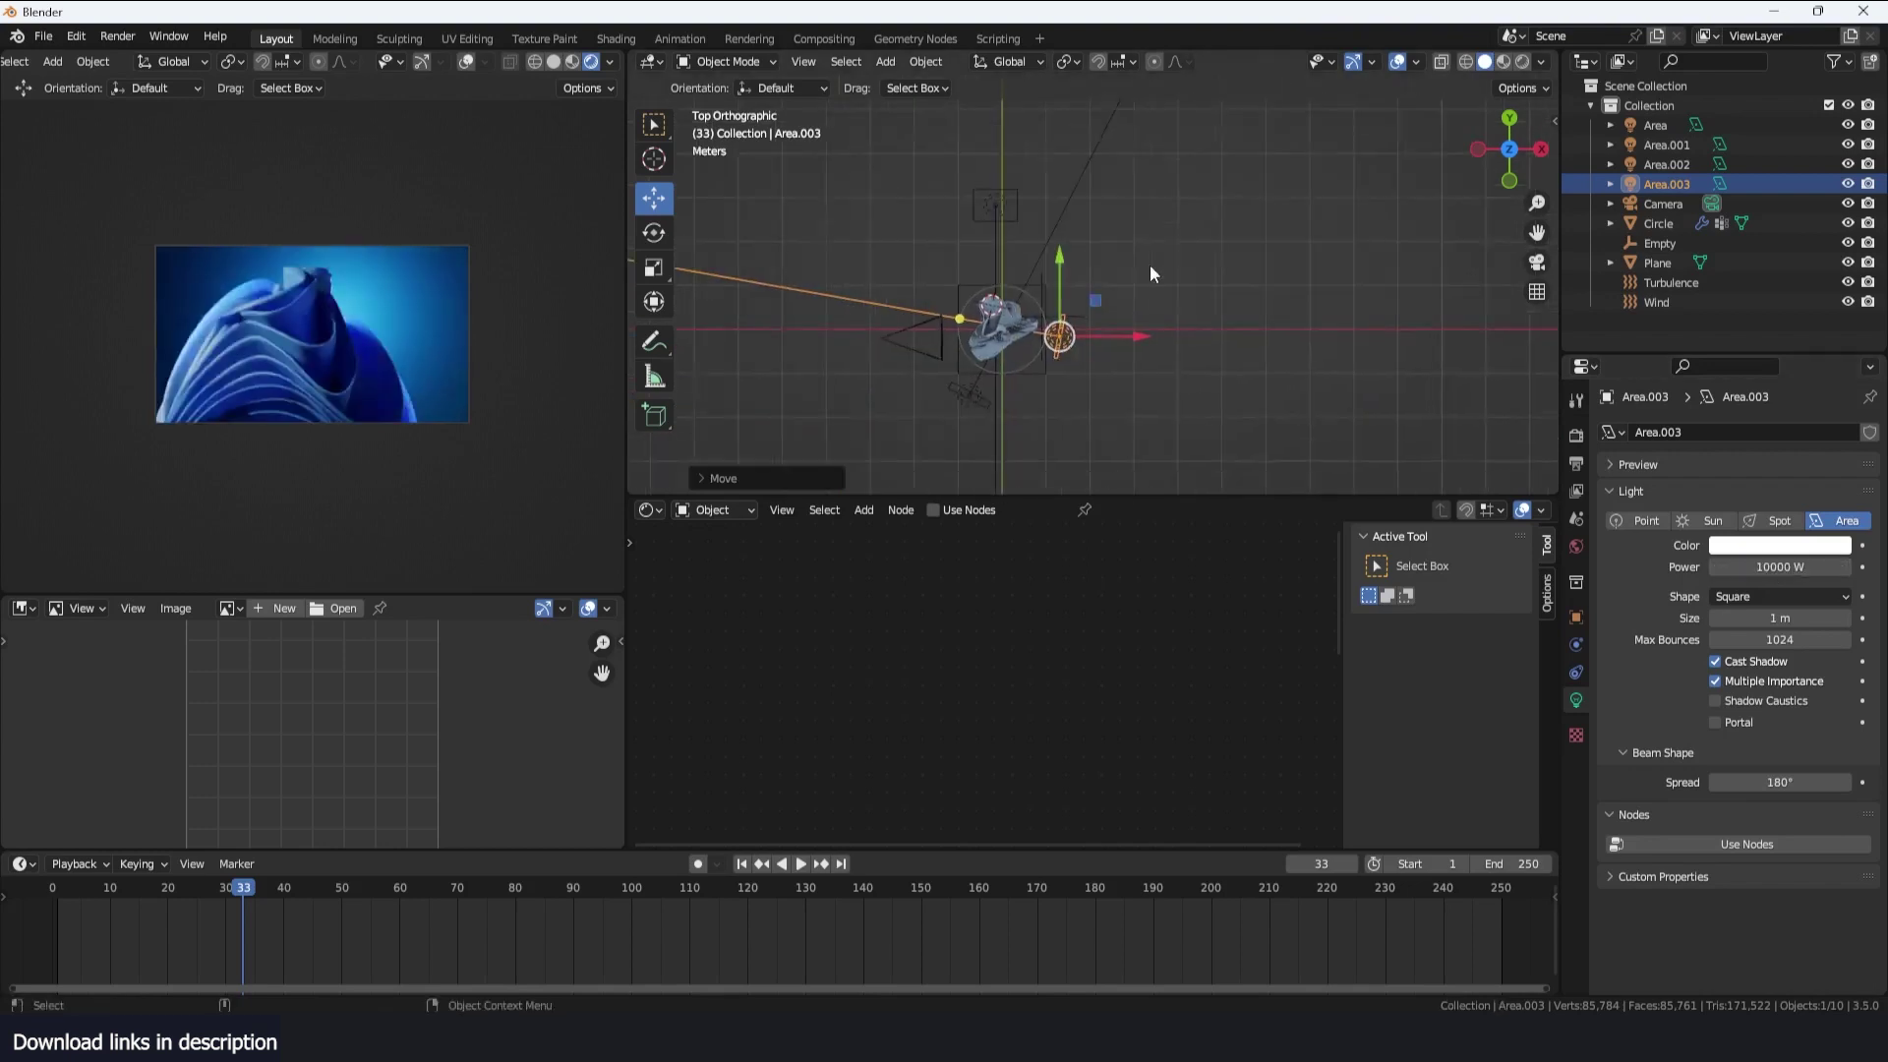
pyautogui.scroll(6, 1100, 318)
pyautogui.scroll(-3, 1100, 318)
pyautogui.keyDown('shift'); pyautogui.click(934, 172); pyautogui.keyUp('shift')
pyautogui.scroll(-4, 934, 403)
pyautogui.click(991, 389)
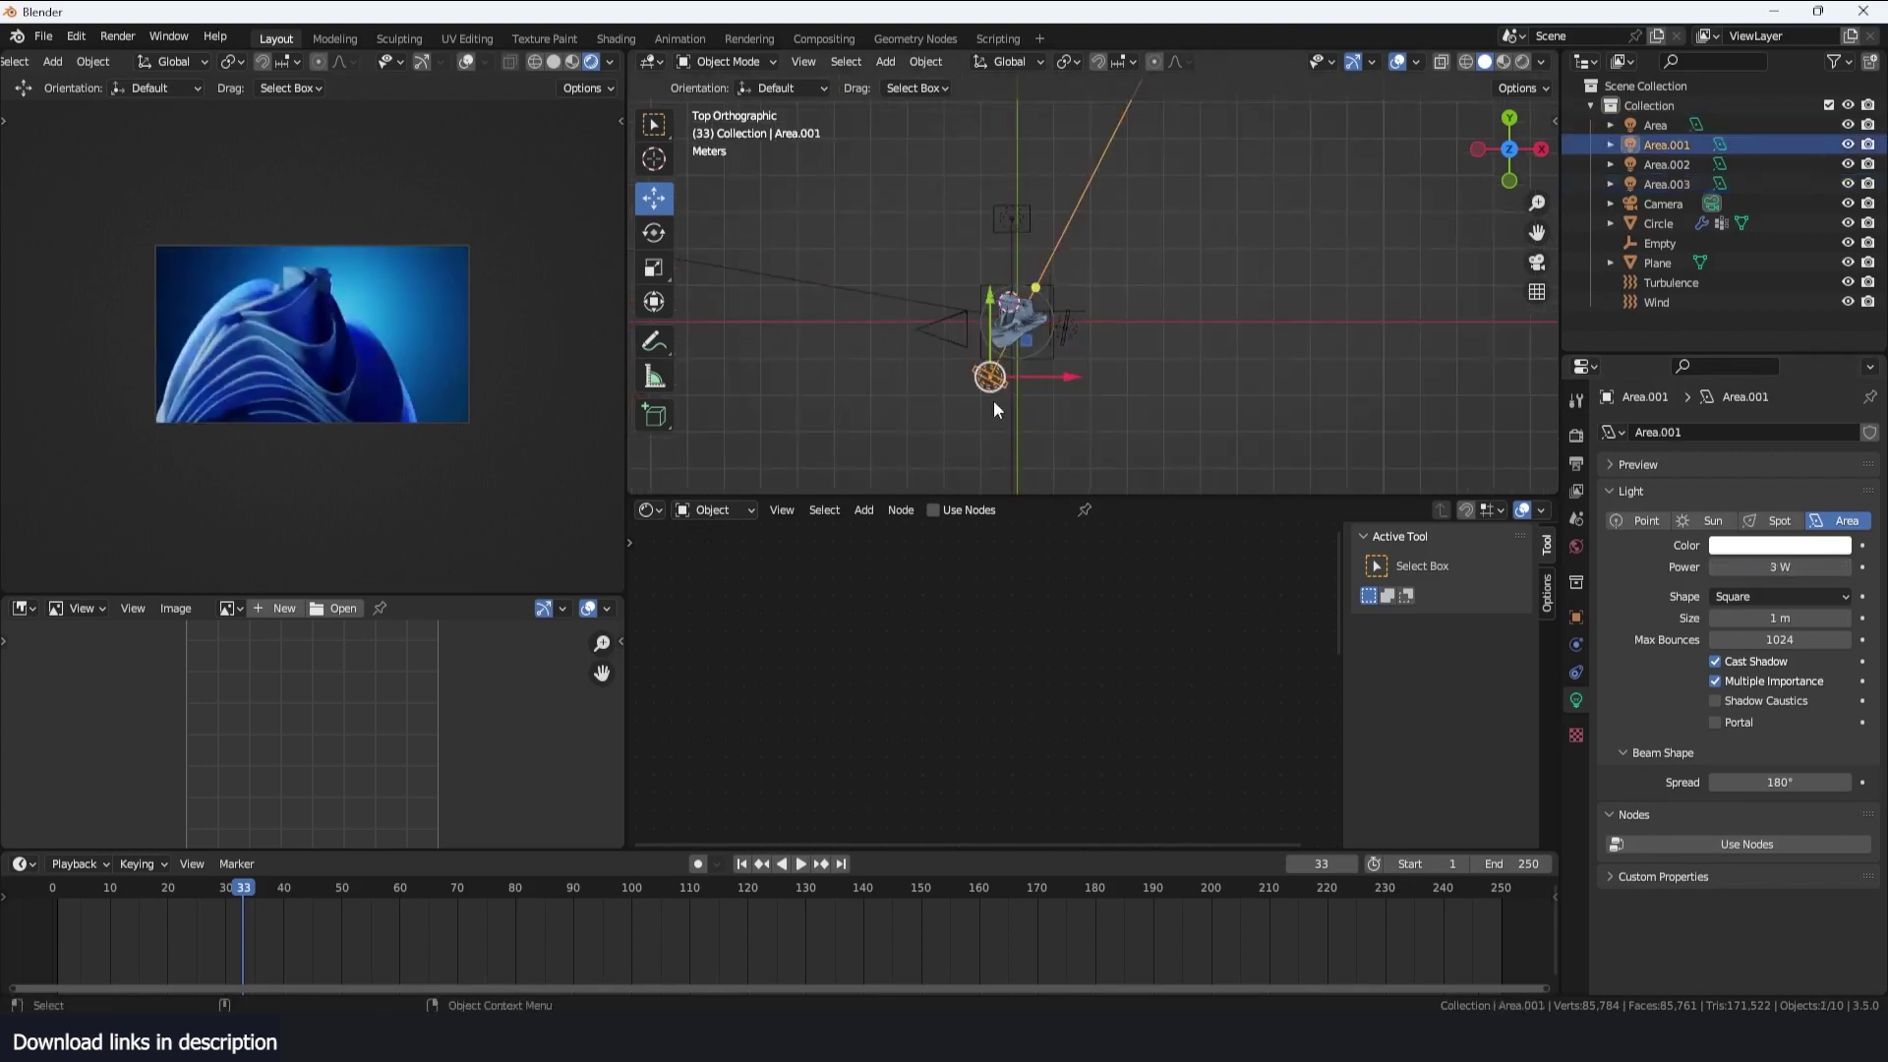
pyautogui.keyDown('shift'); pyautogui.click(1012, 219); pyautogui.keyUp('shift')
pyautogui.press('h')
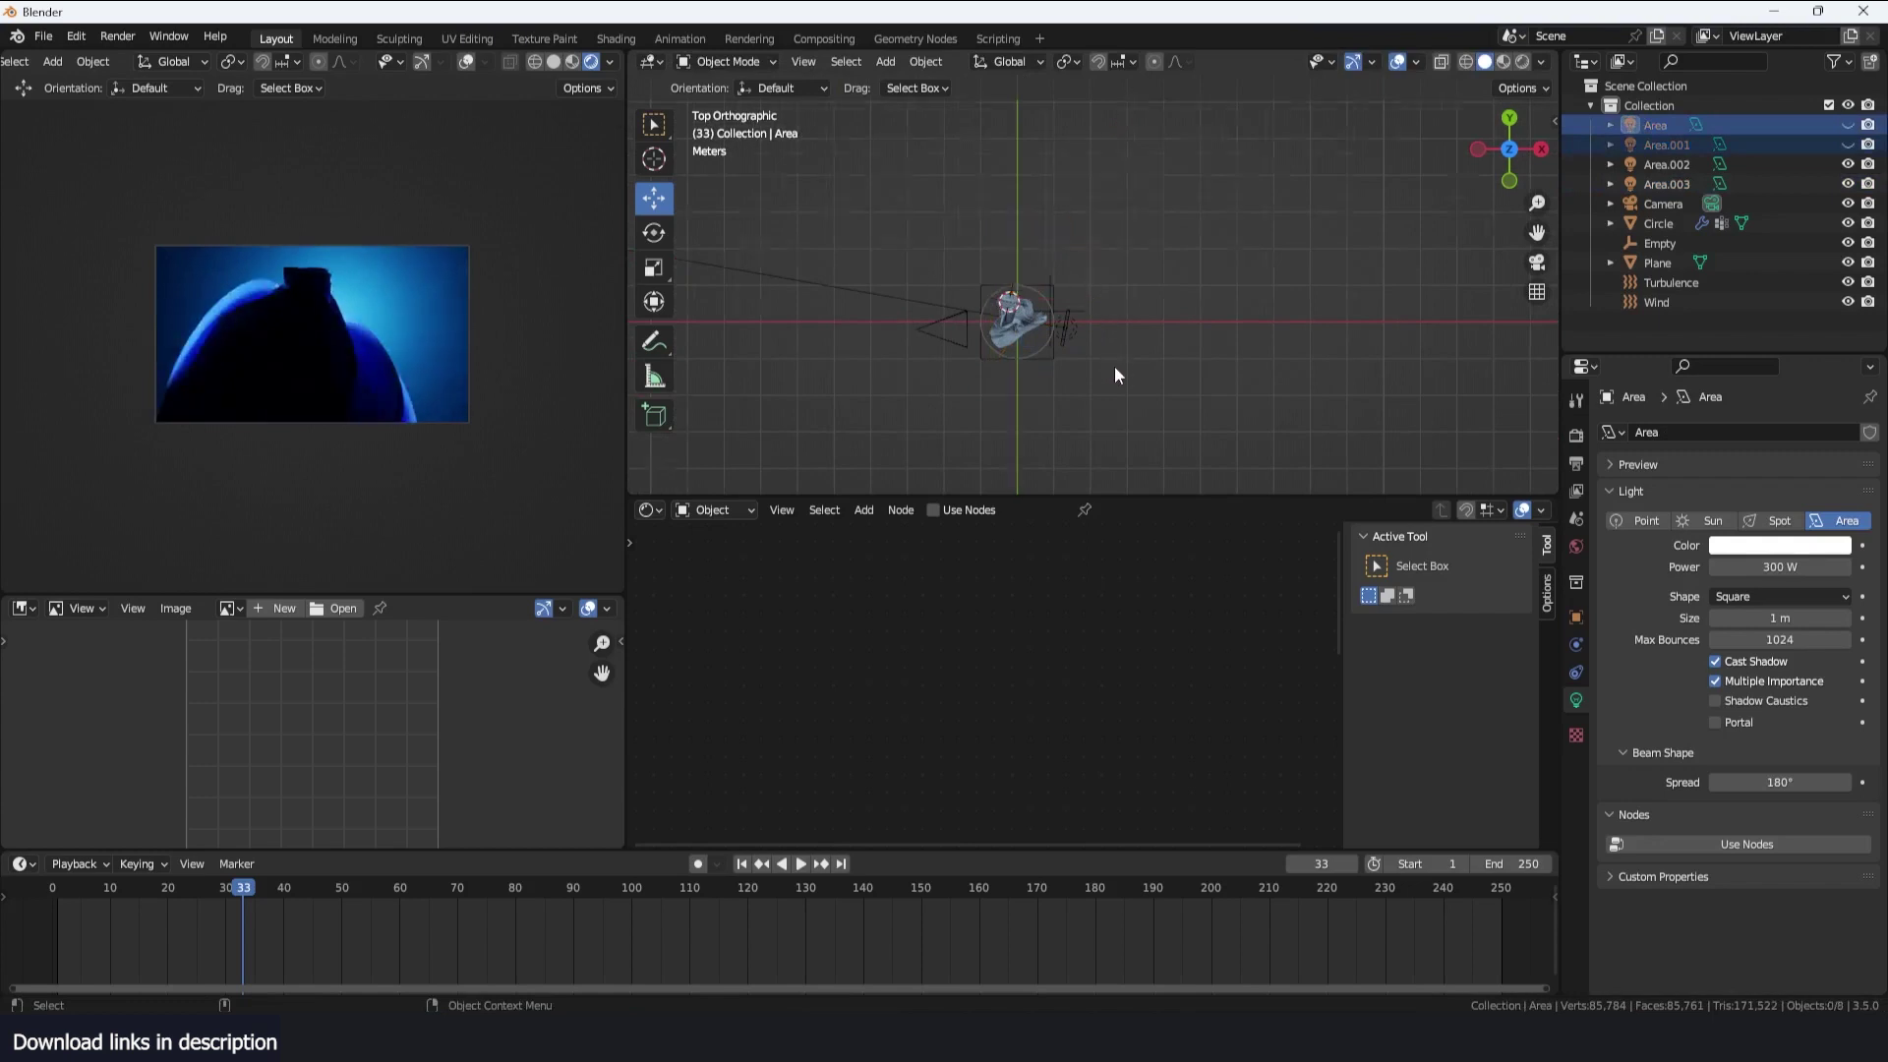
# Fine-tune the position of the area light behind the cloth against the rendered camera view
pyautogui.click(1065, 370)
pyautogui.moveTo(1064, 370); pyautogui.dragTo(422, 378, button='middle')
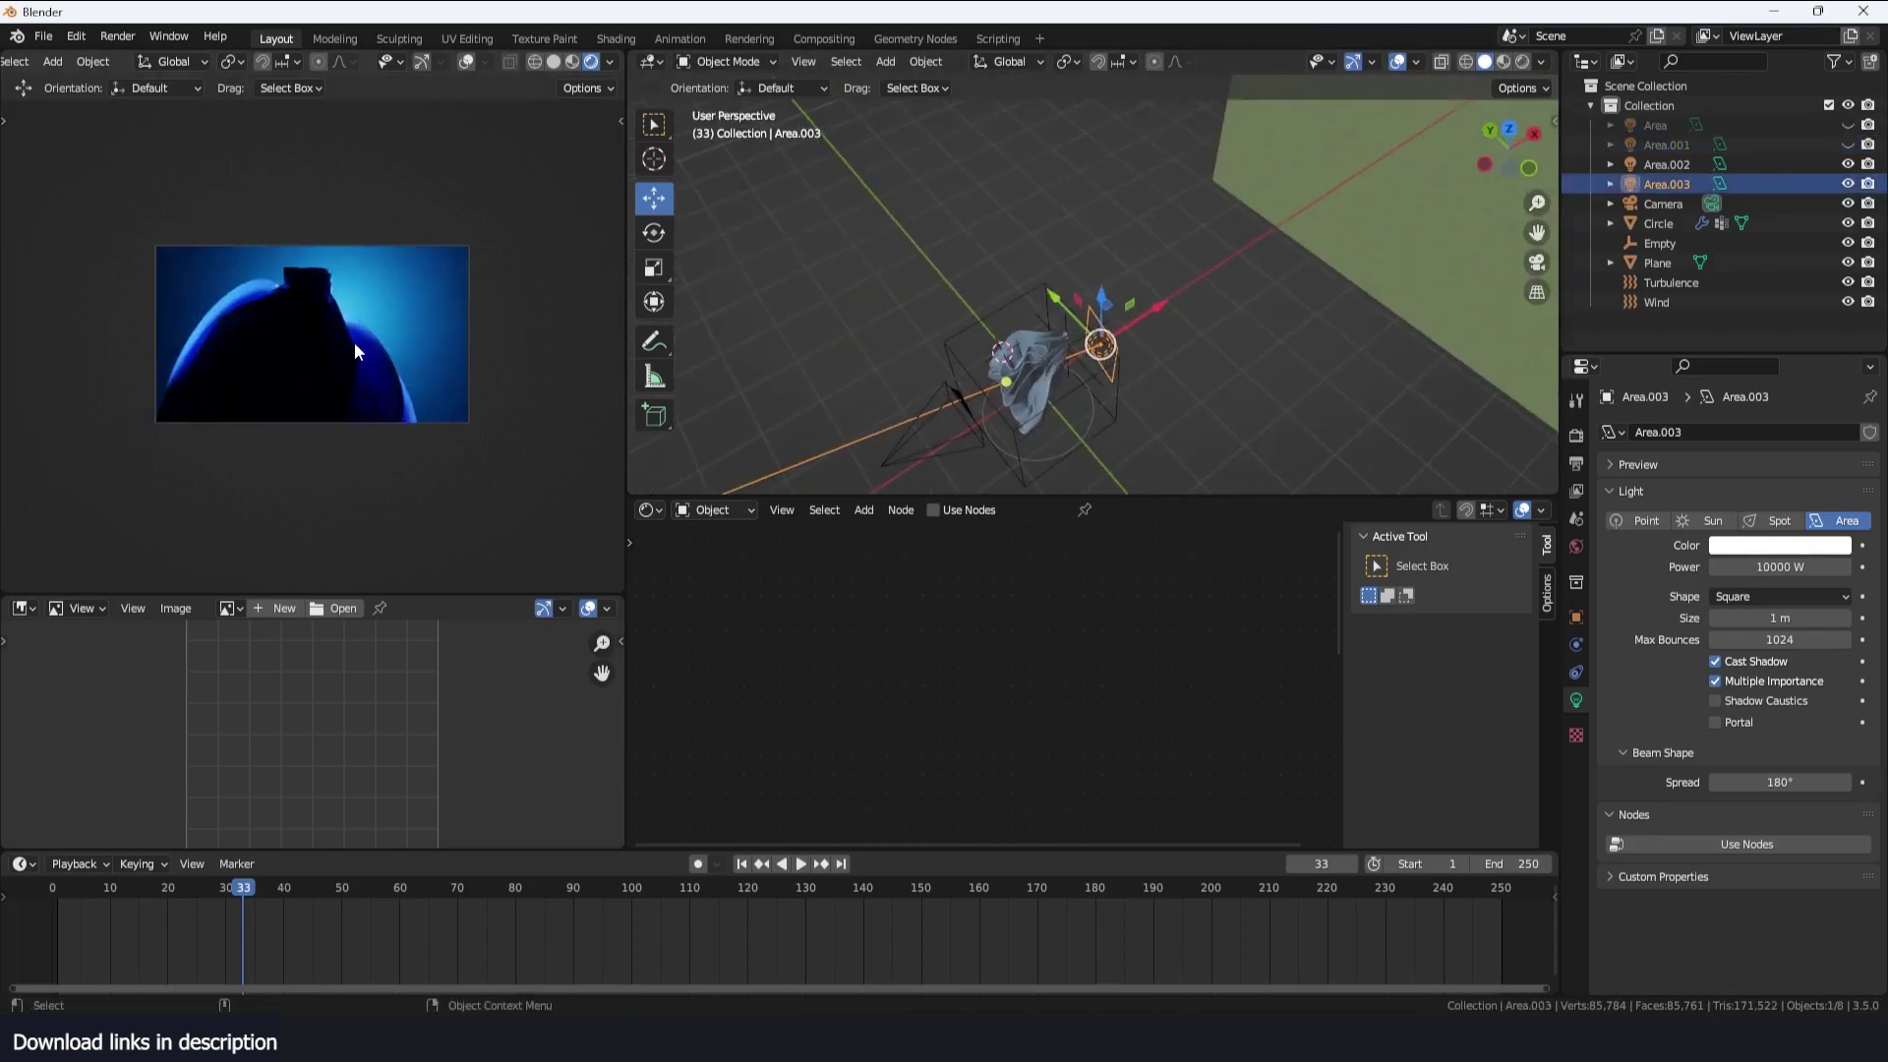
pyautogui.press('g')
pyautogui.click(370, 279)
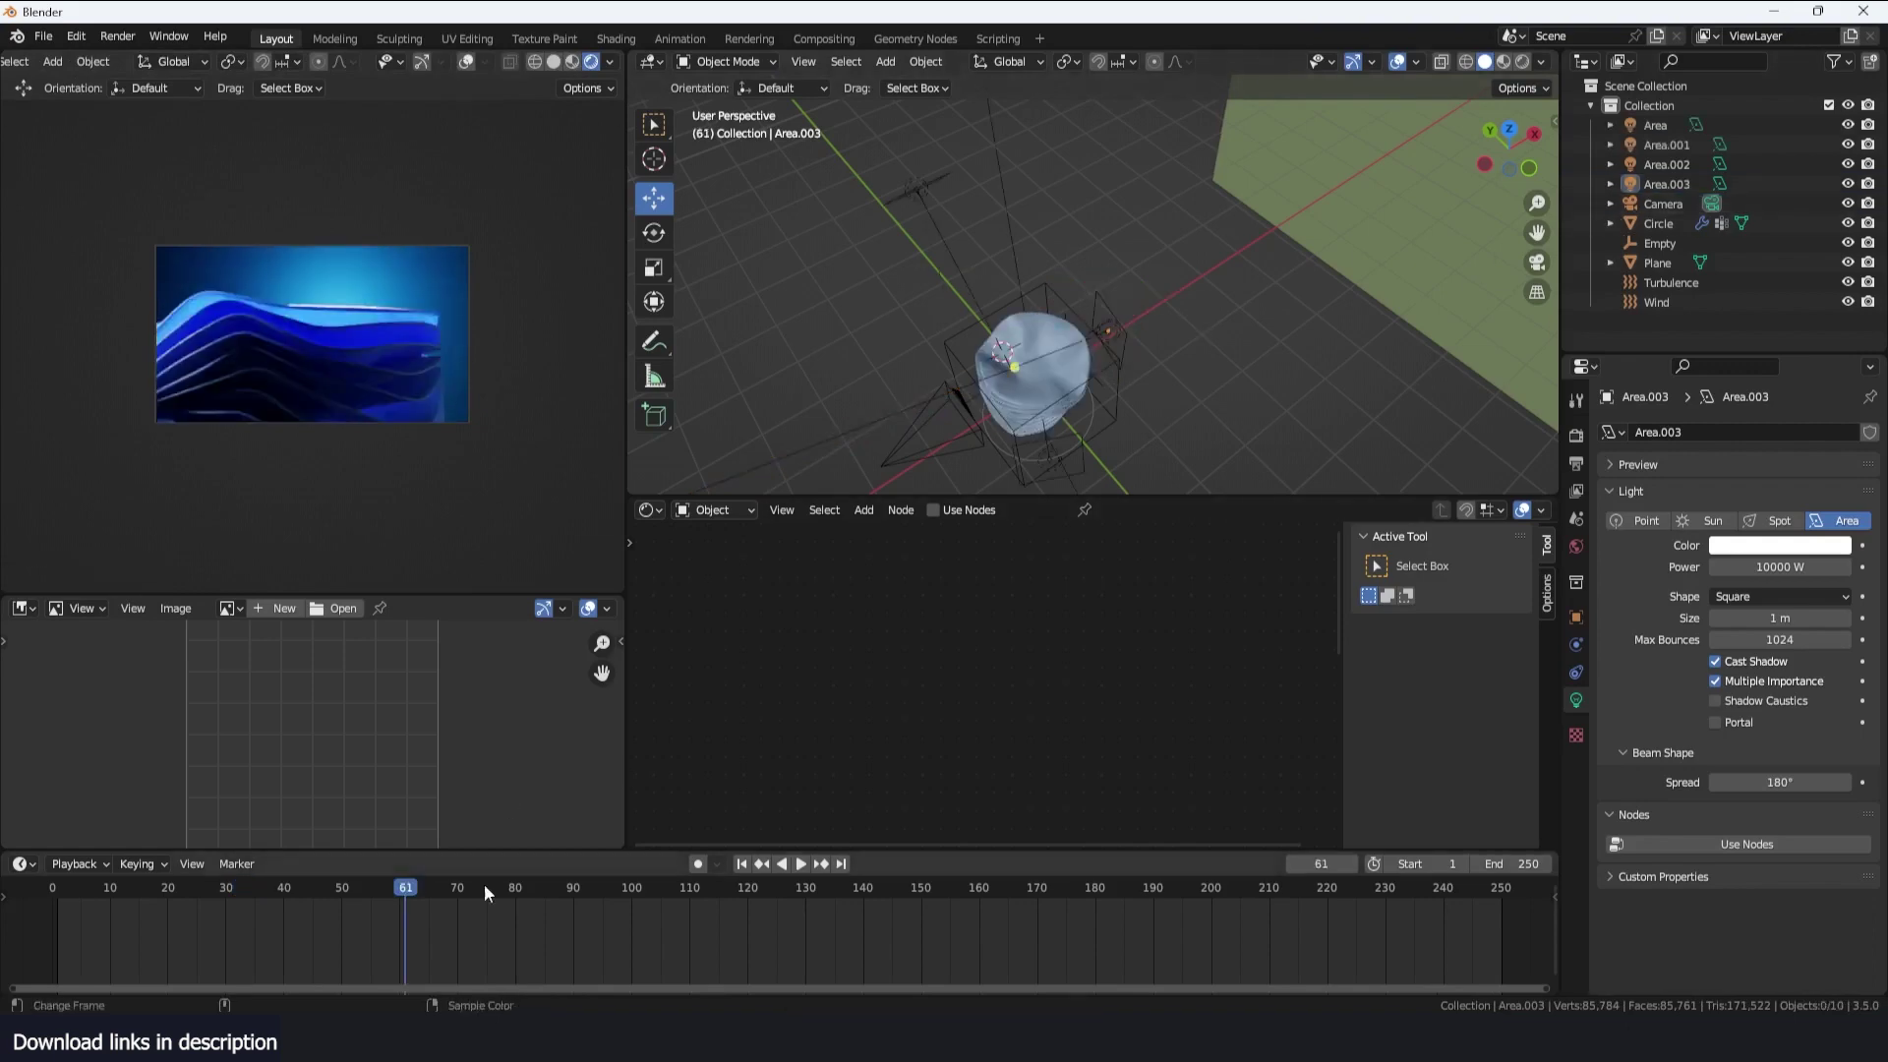
# Scrub the cloth animation to frame 90, cancel closing the unsaved file, and stop playback in the finished wallpaper file
pyautogui.moveTo(536, 888); pyautogui.dragTo(575, 935)
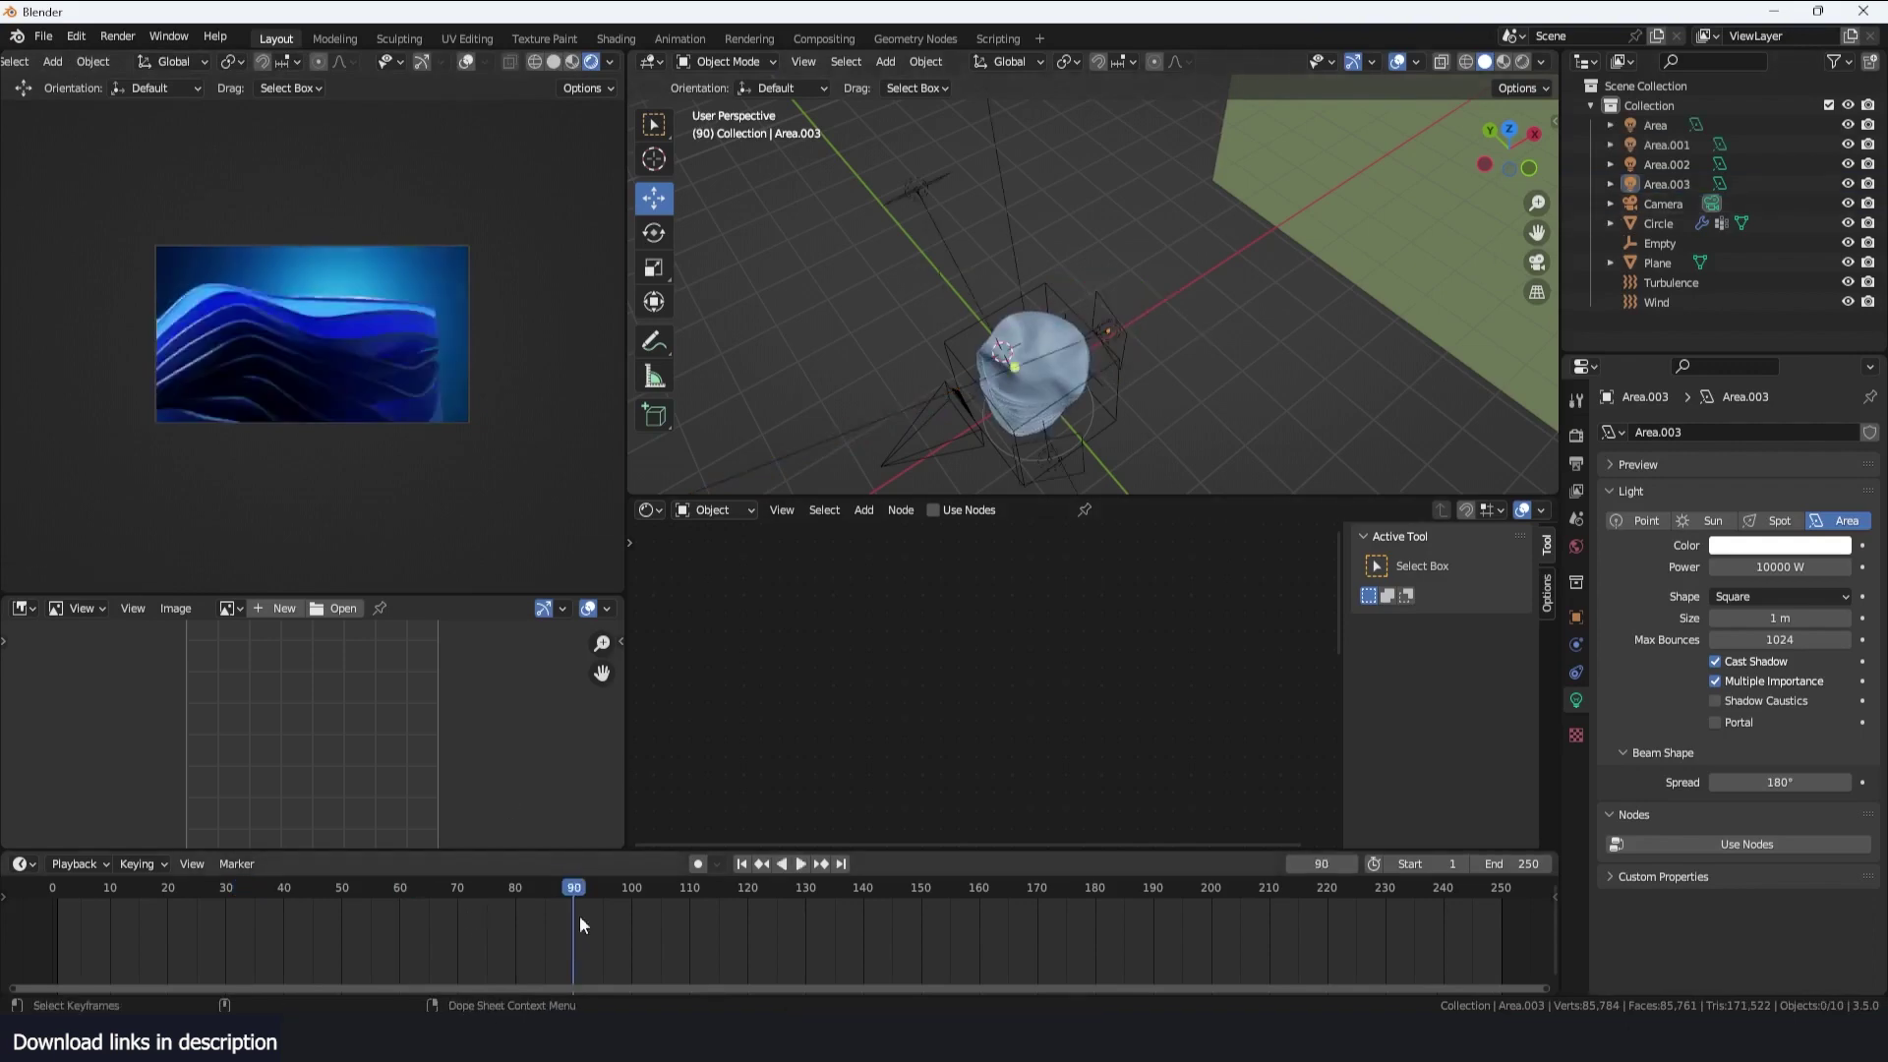
pyautogui.click(1863, 11)
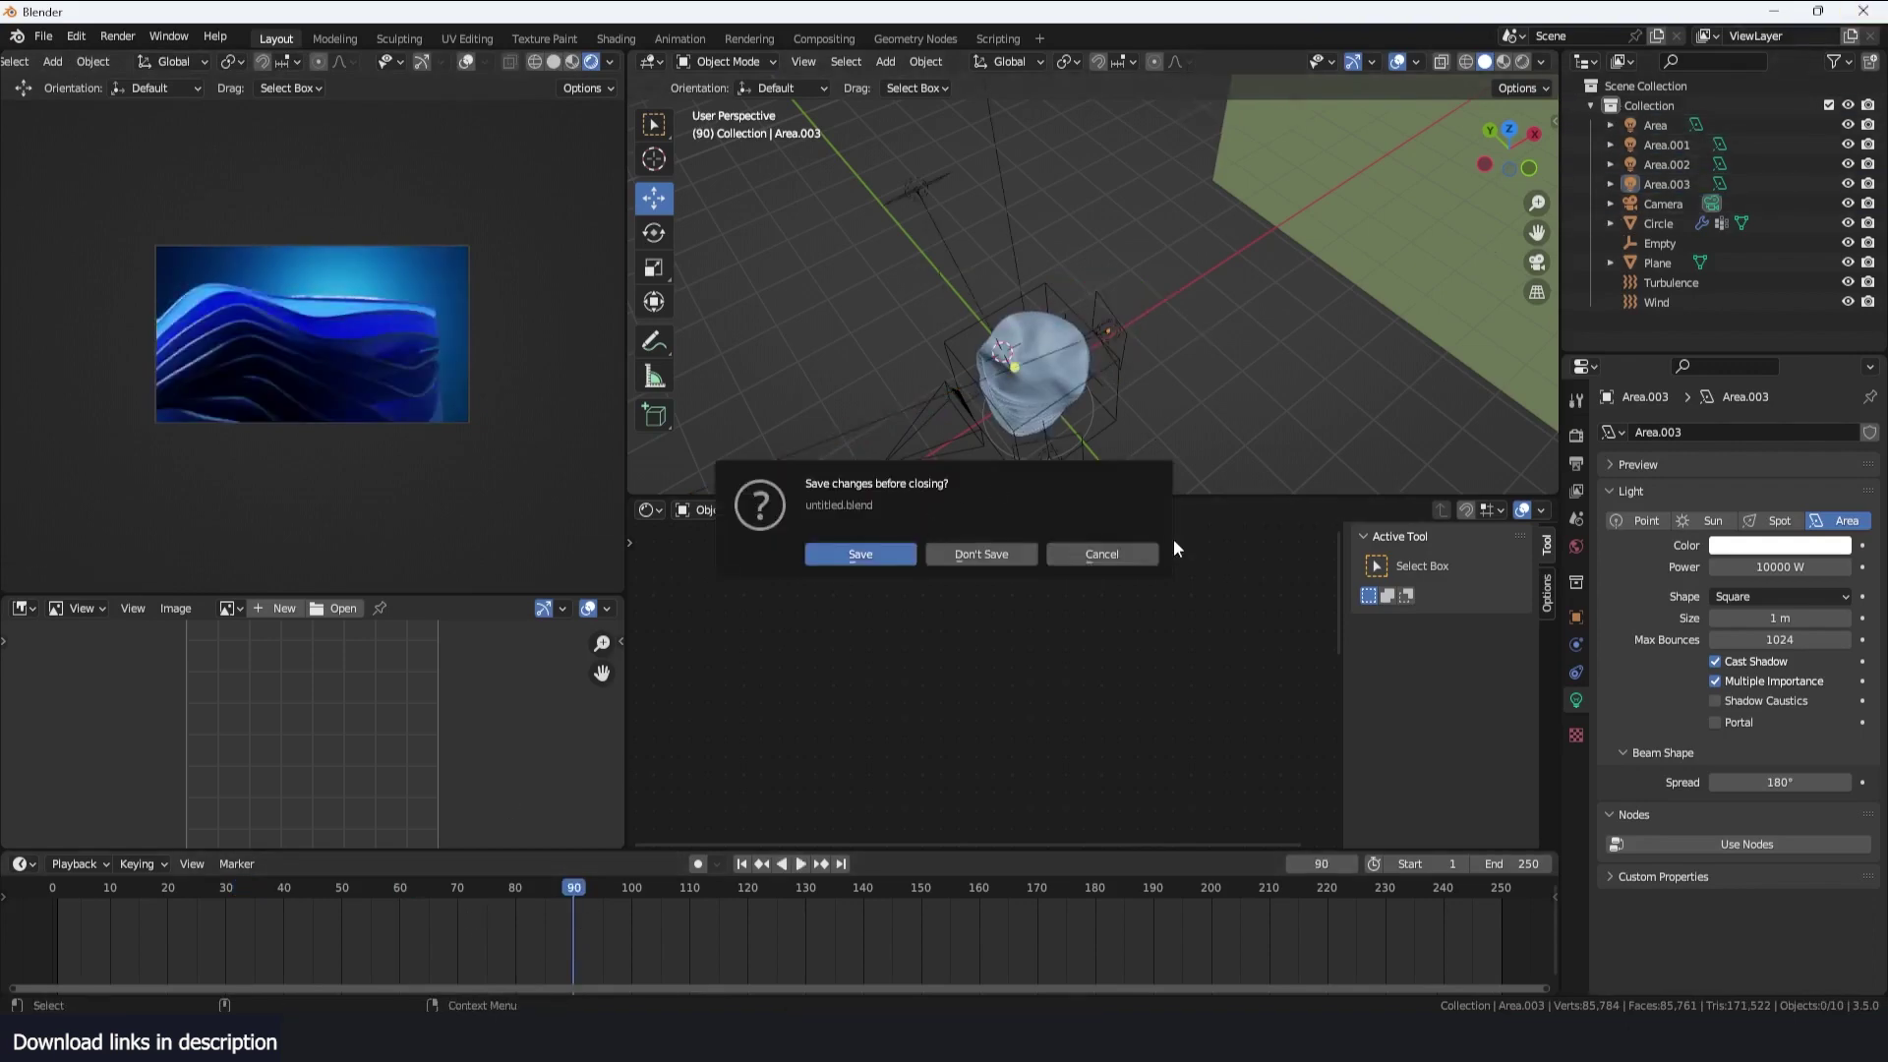
pyautogui.click(1145, 554)
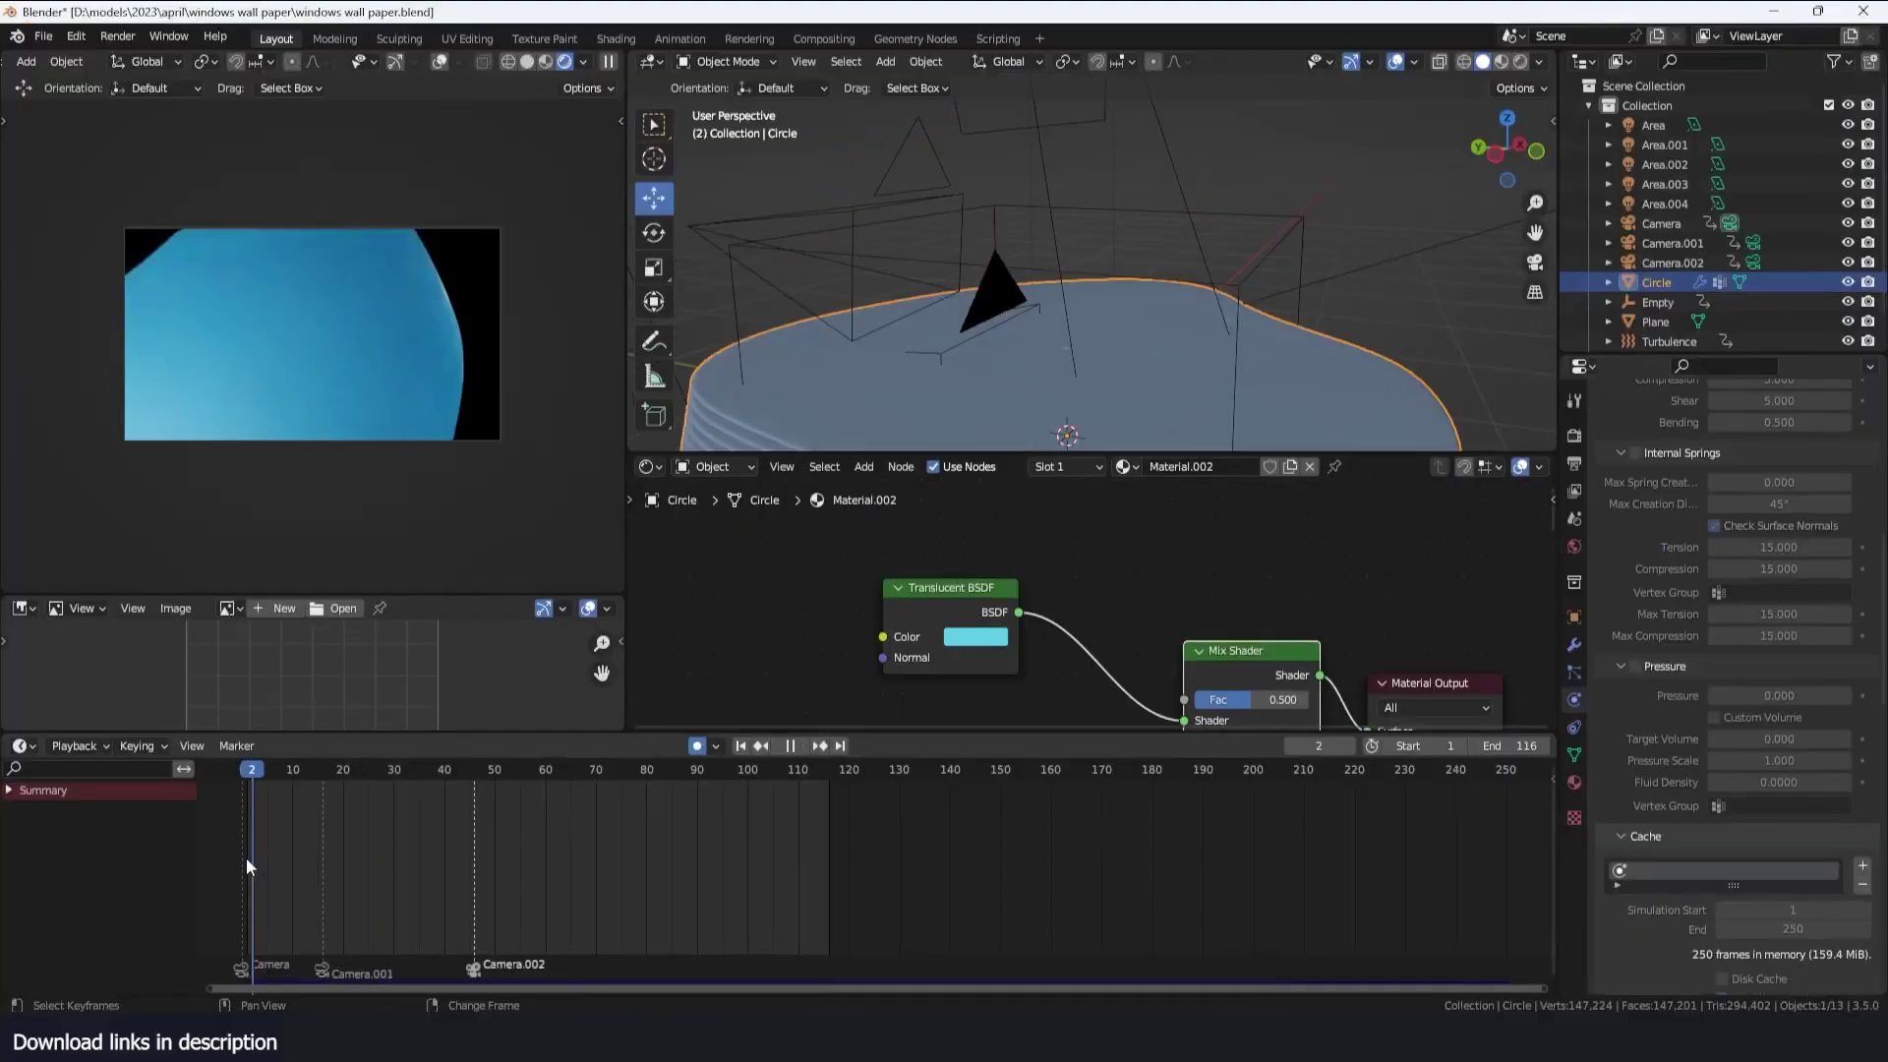
pyautogui.press('Escape')
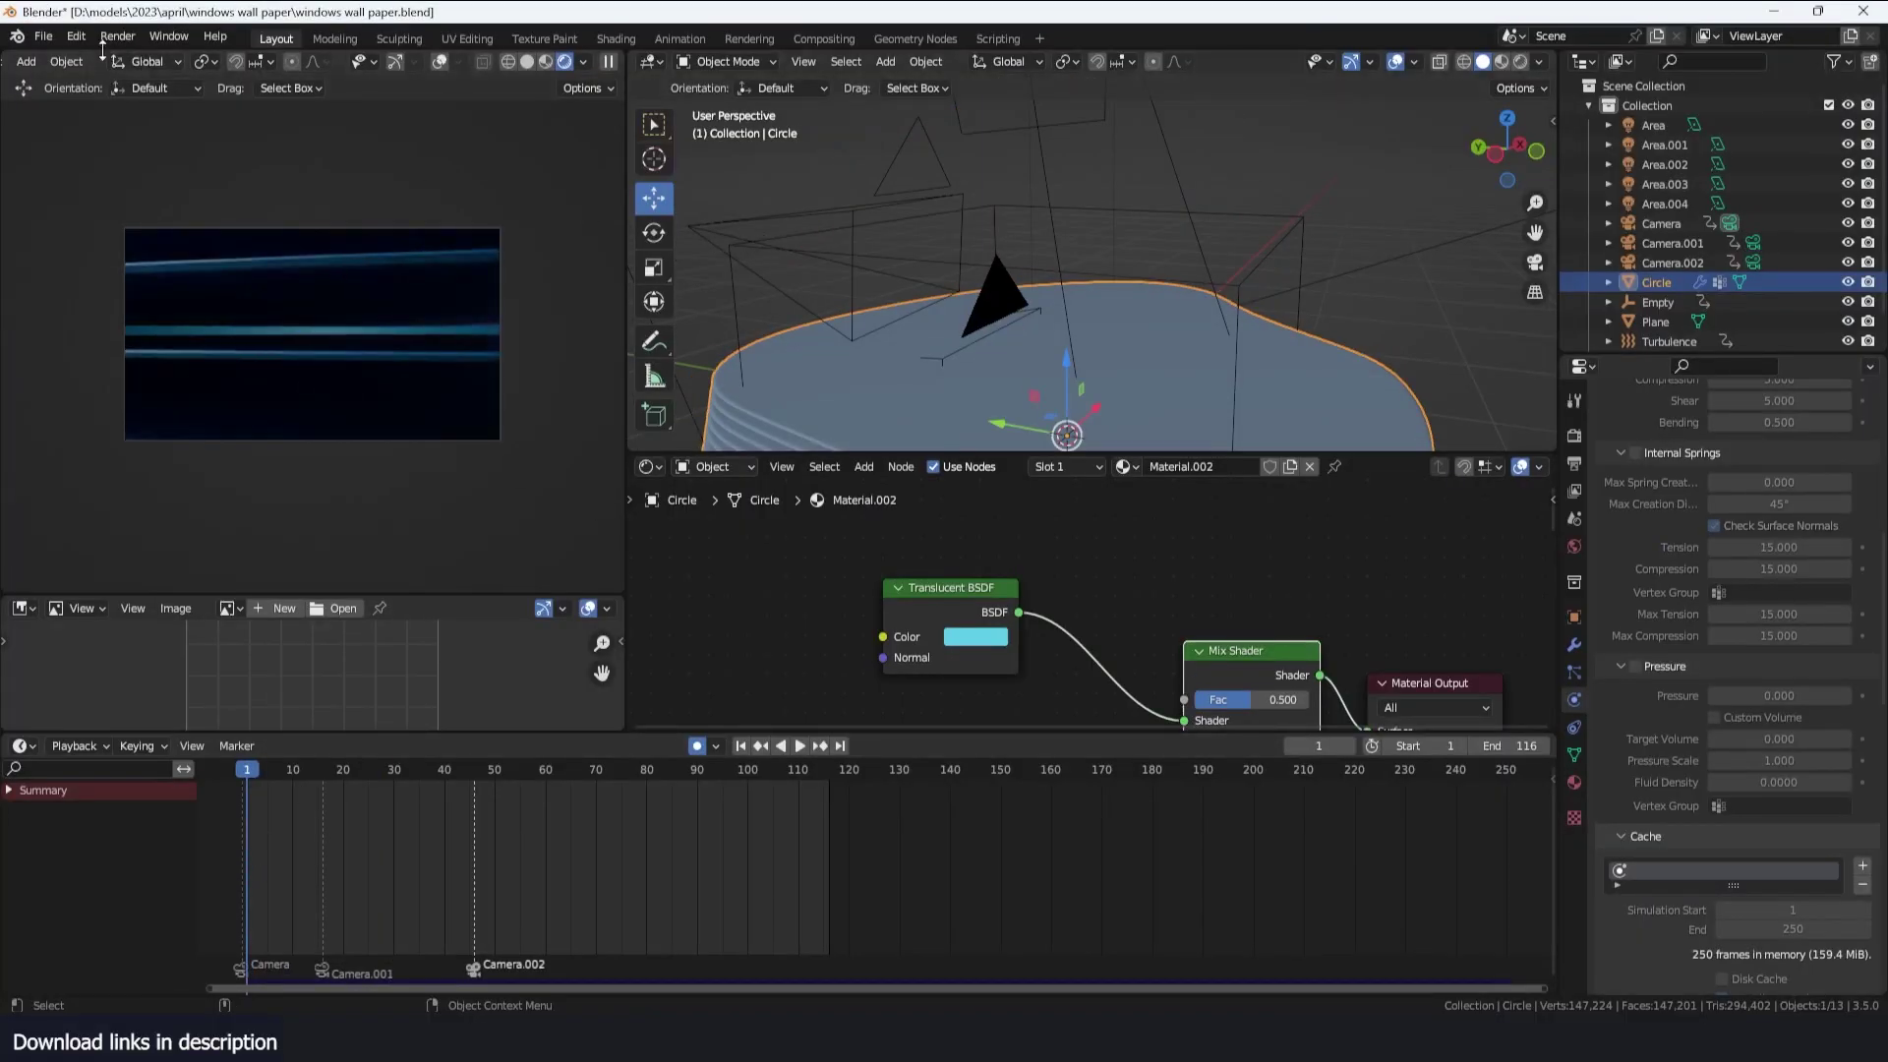
# Switch to the browser and examine the Cloth Library Addon product page on Blender Market, including its new clothes section
pyautogui.scroll(-5, 1070, 236)
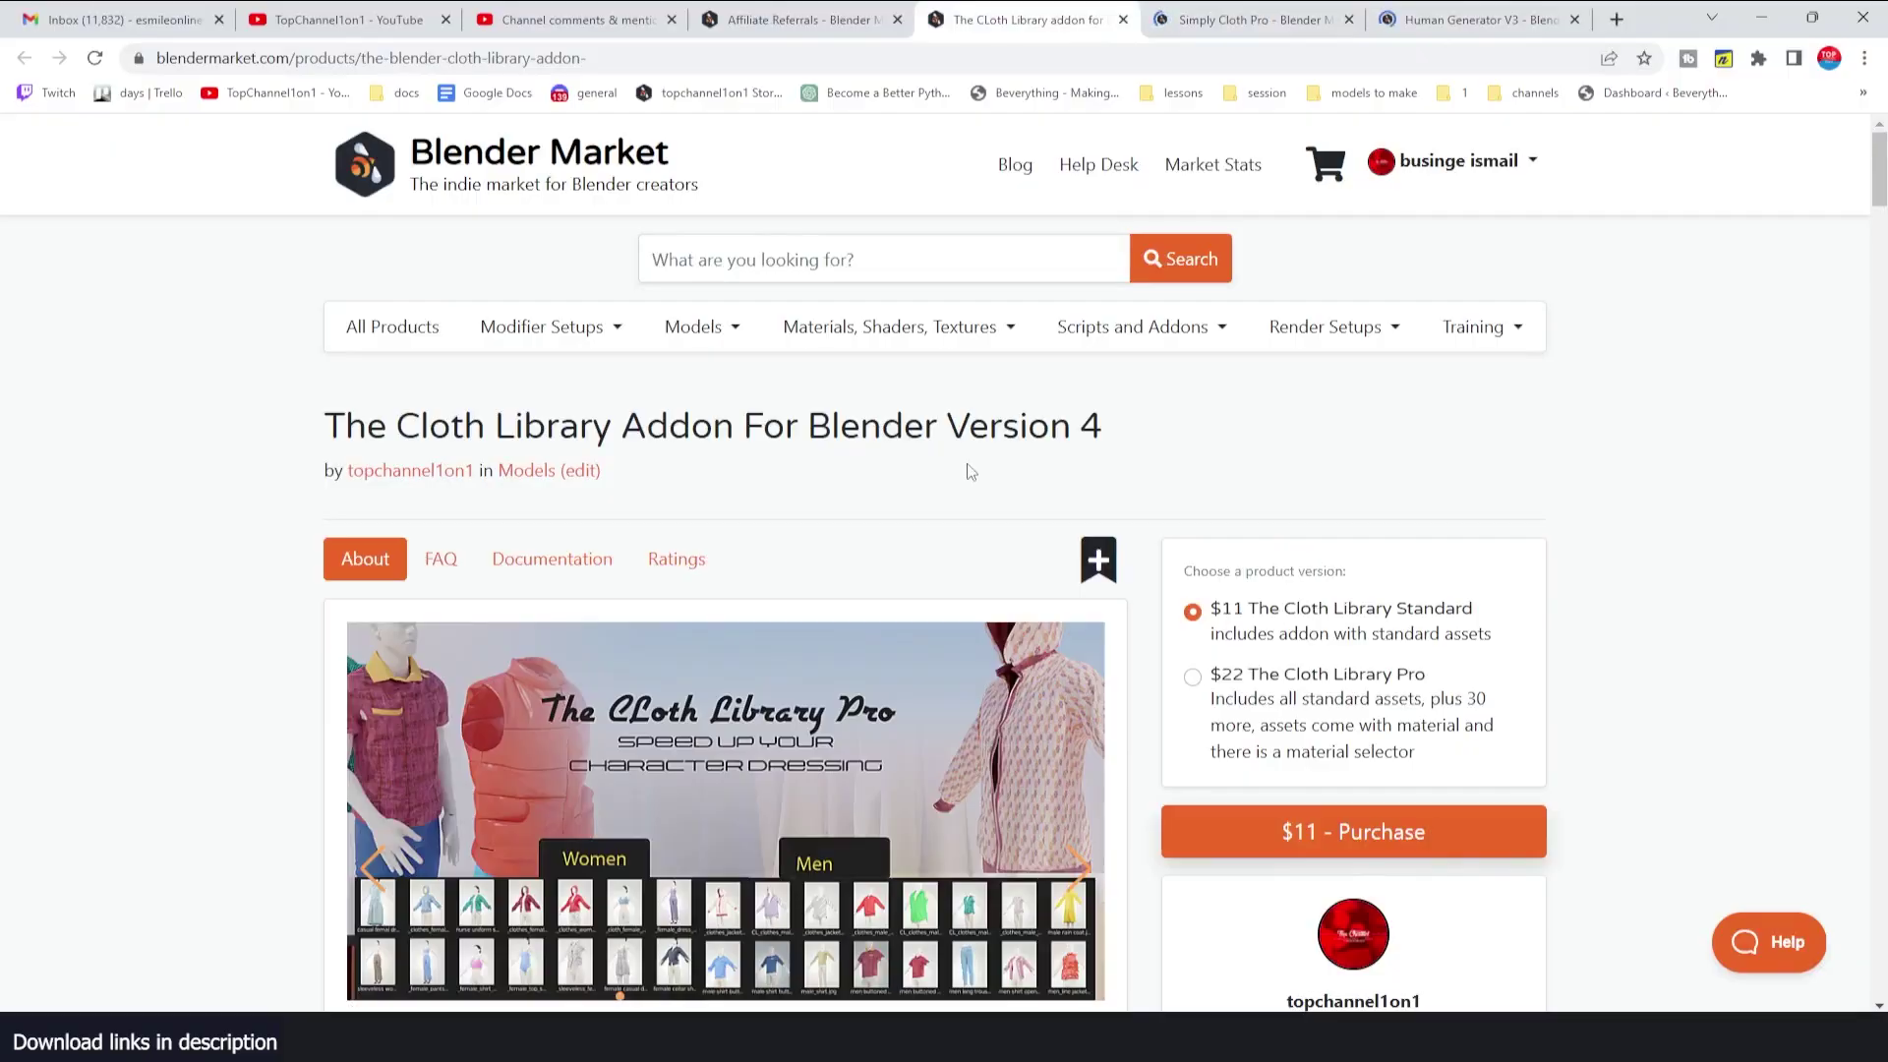
pyautogui.scroll(-4, 970, 472)
pyautogui.scroll(4, 970, 471)
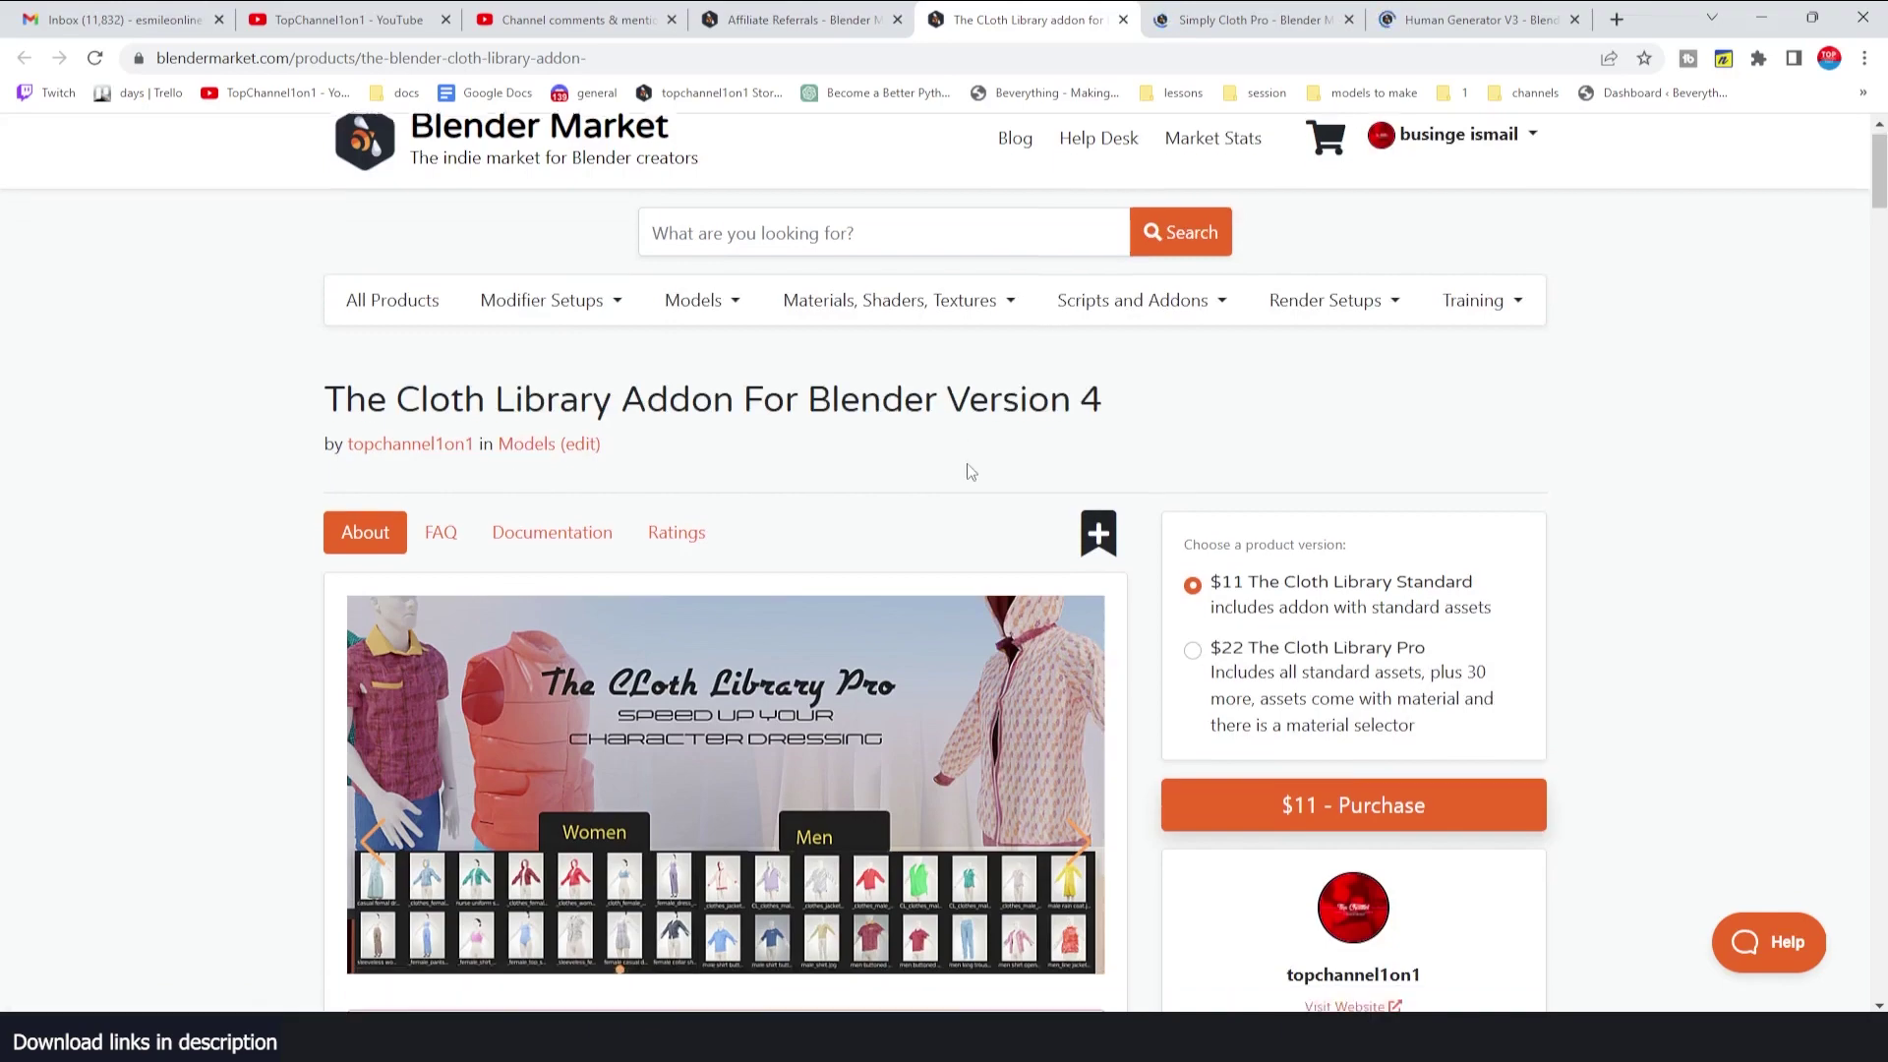
pyautogui.scroll(-10, 970, 472)
pyautogui.scroll(-4, 721, 475)
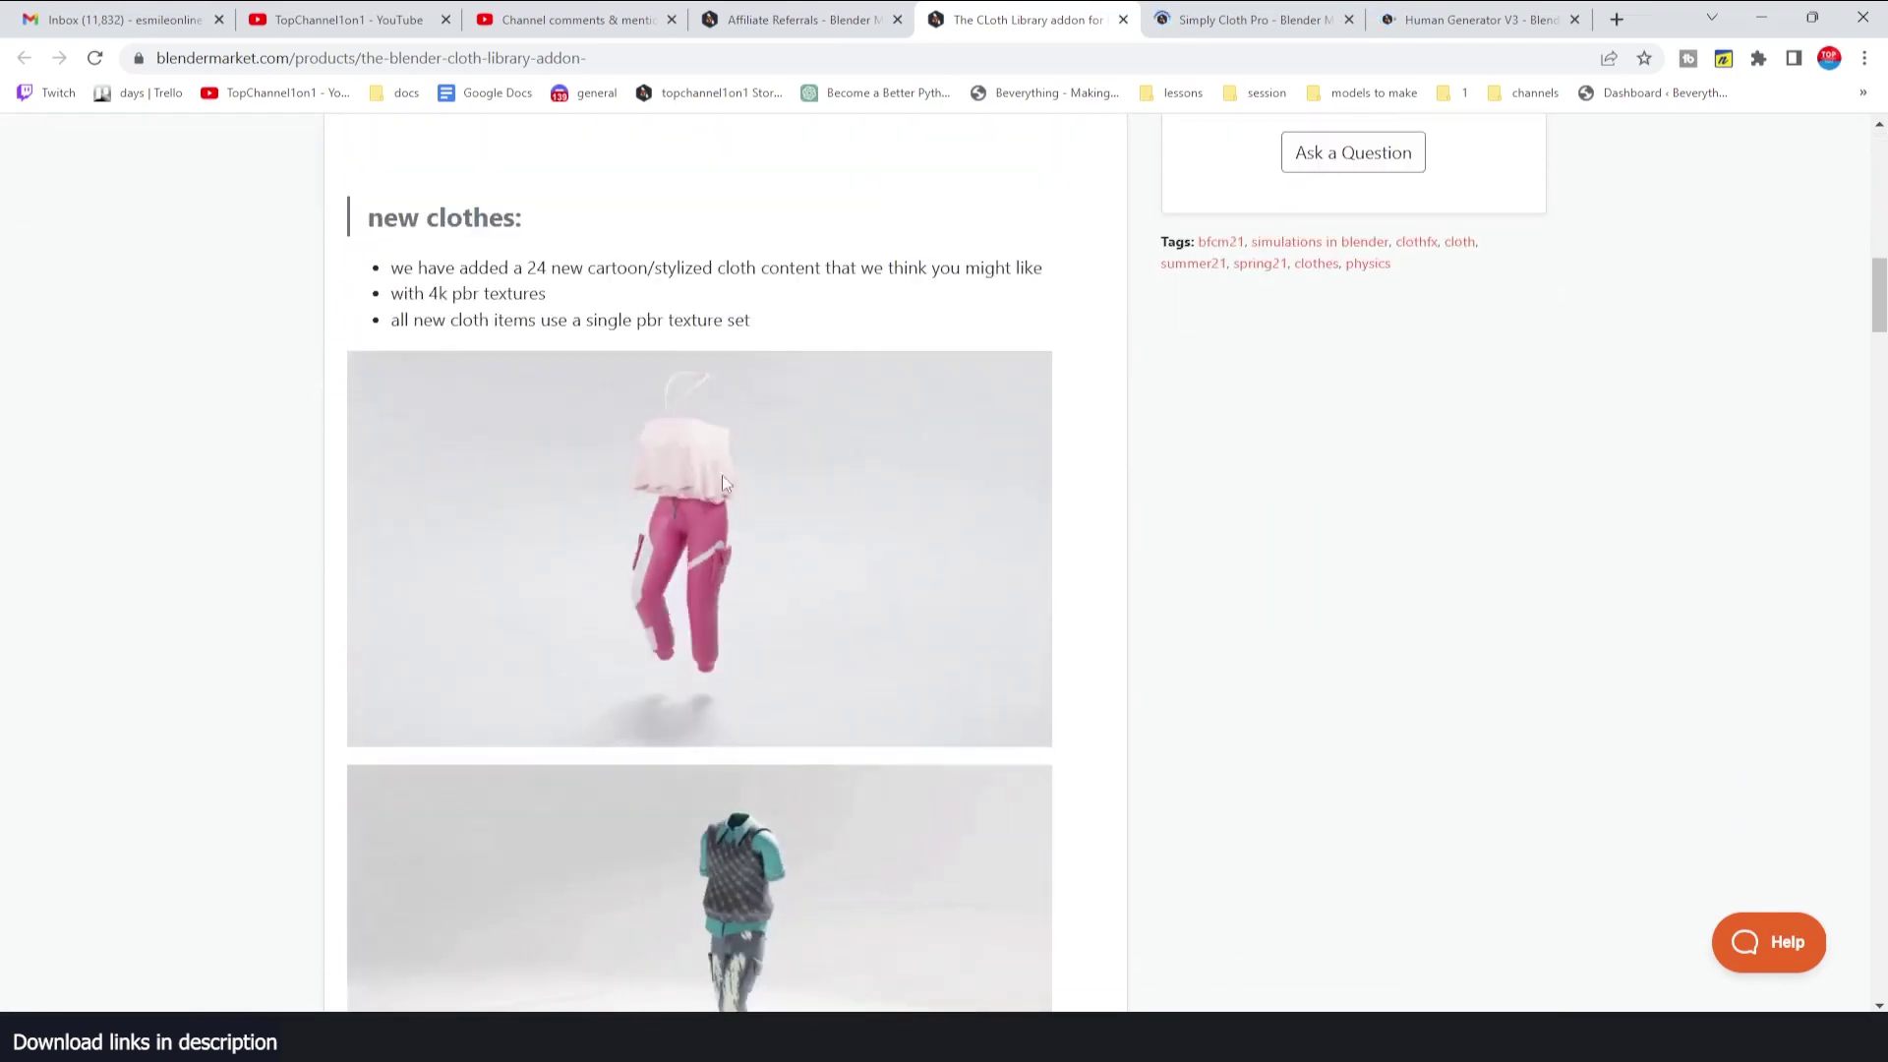
pyautogui.scroll(11, 502, 499)
pyautogui.scroll(3, 501, 499)
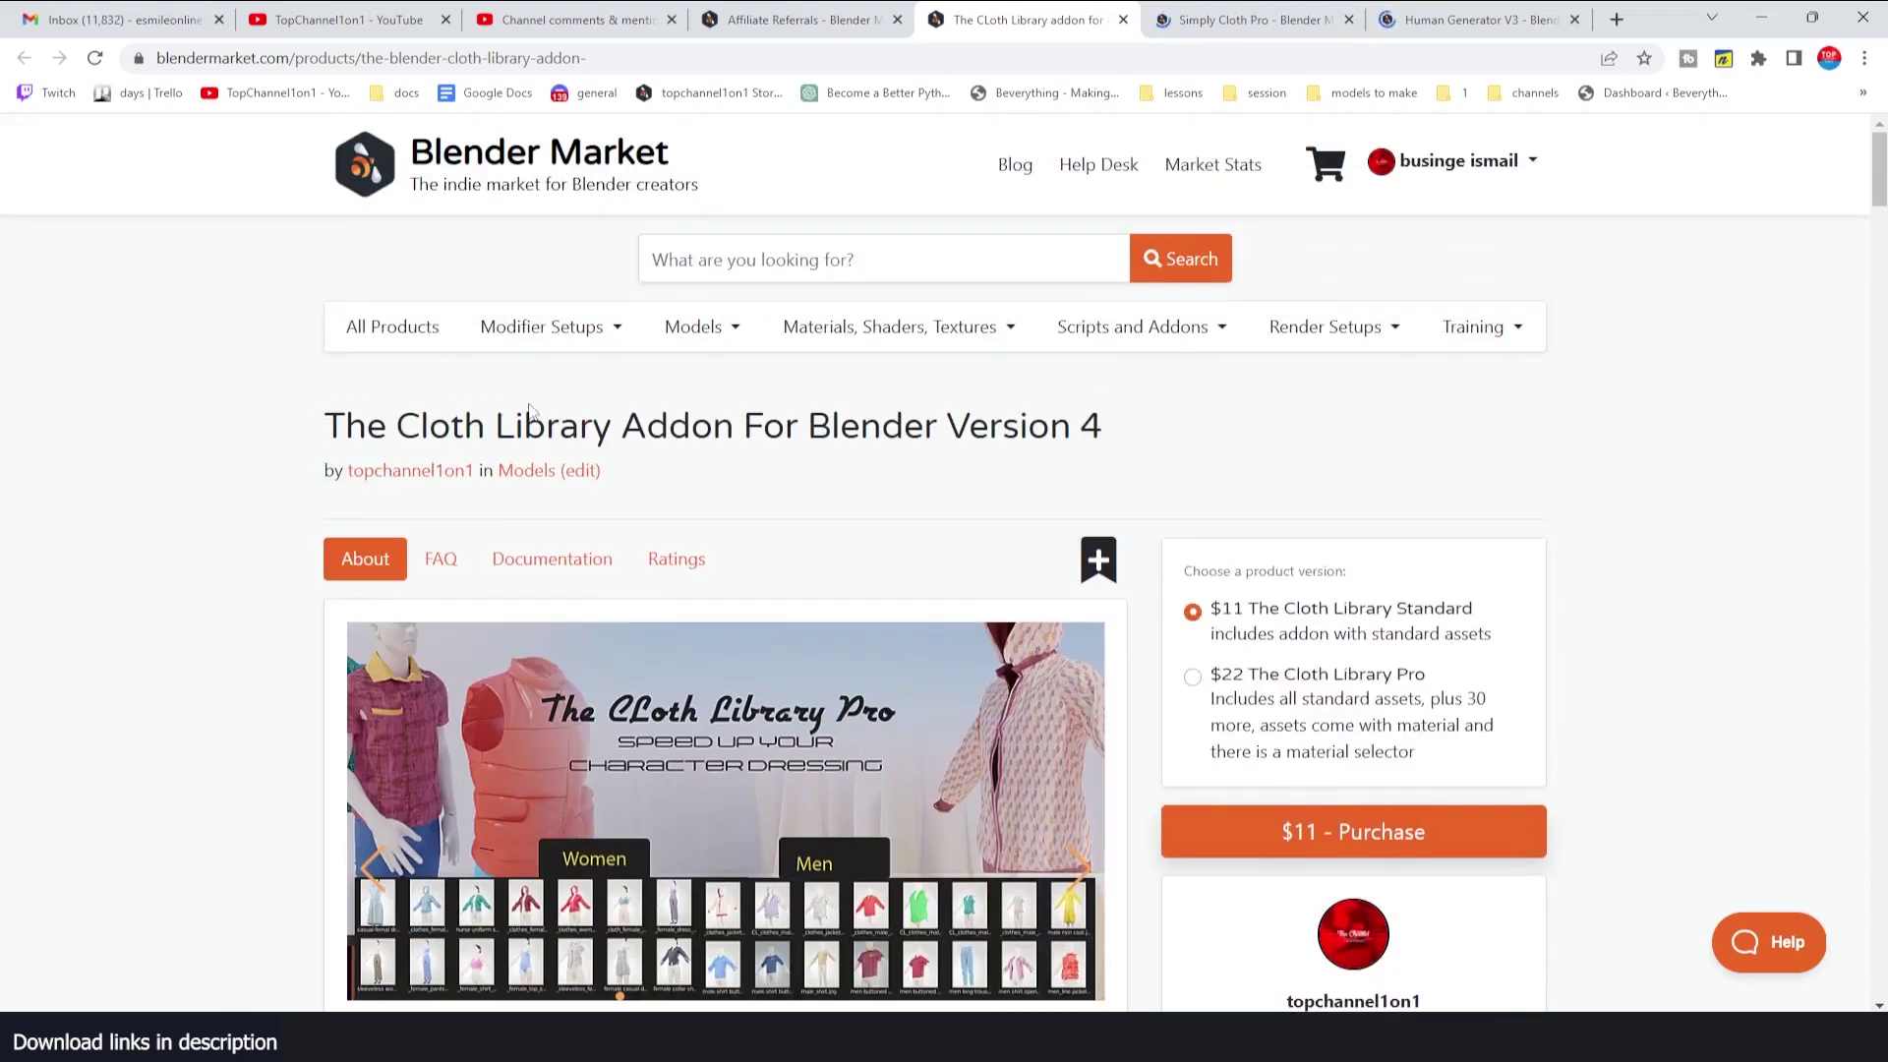
pyautogui.scroll(-8, 619, 560)
pyautogui.scroll(6, 740, 626)
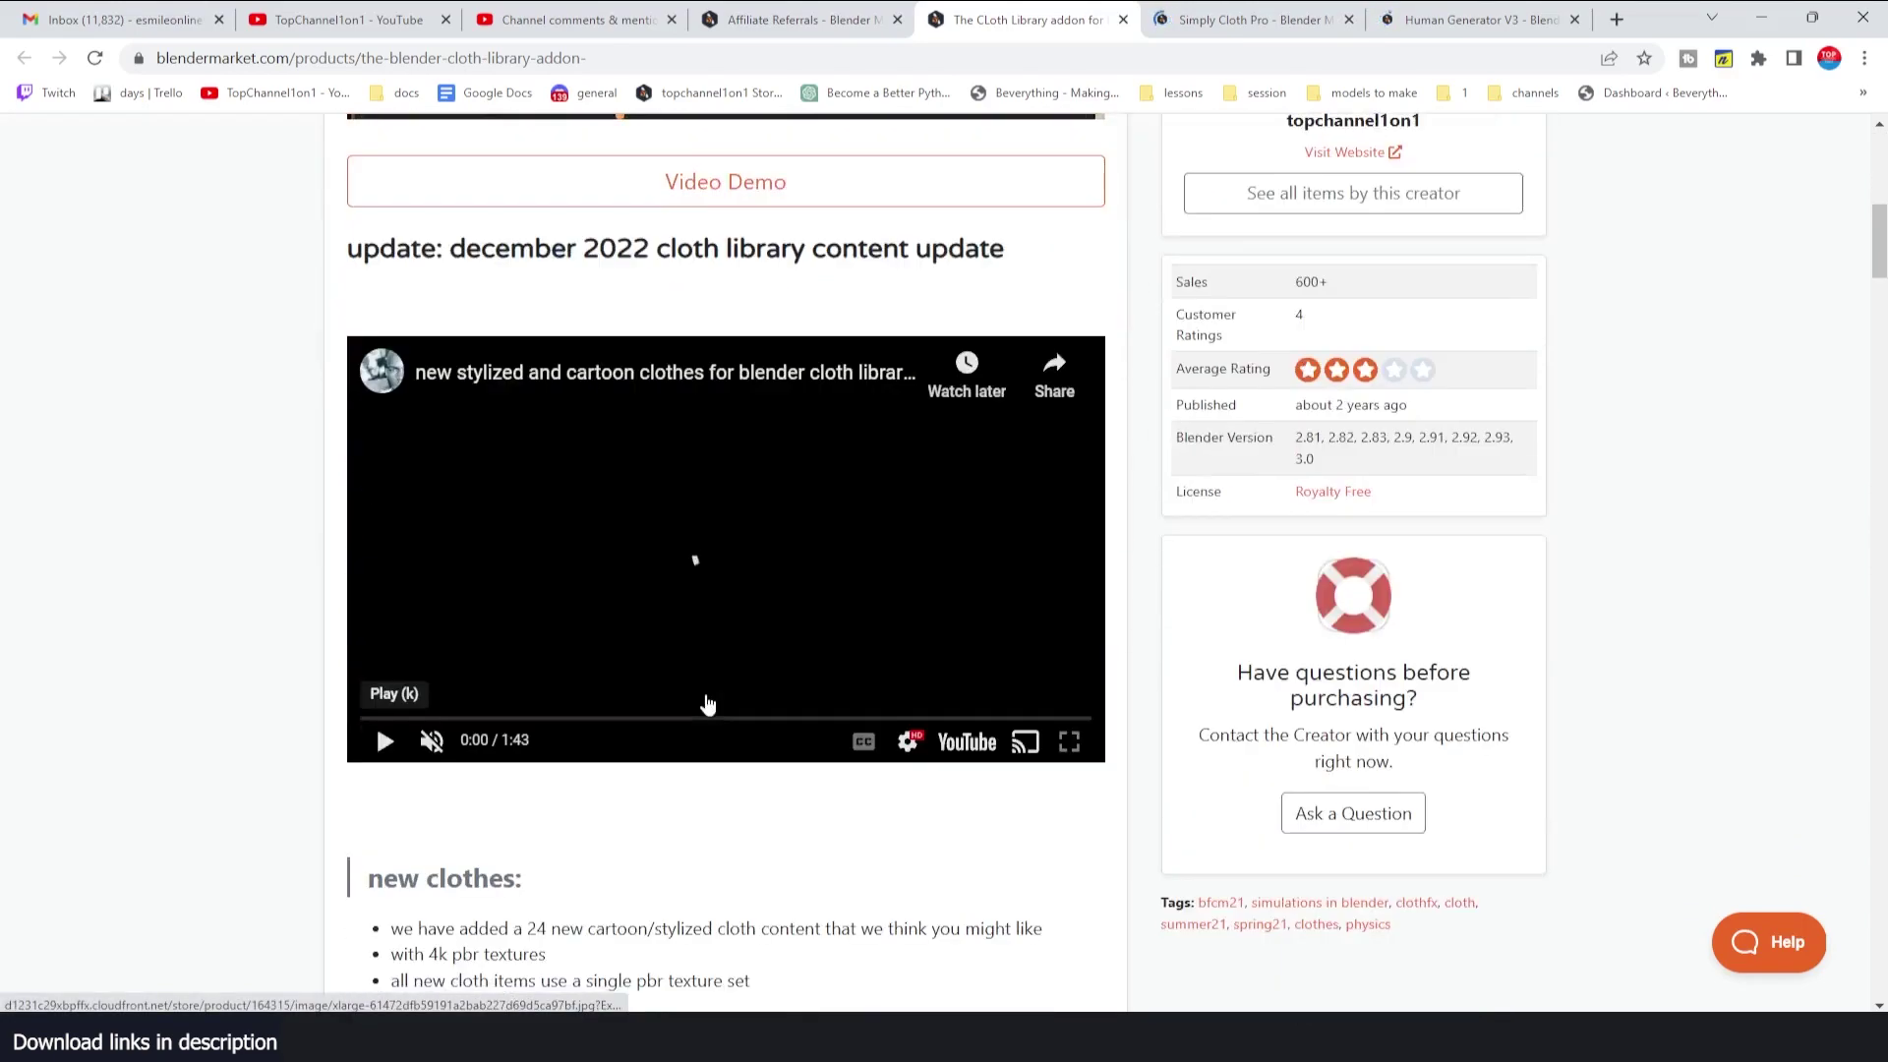
# Examine the rest of the Cloth Library Addon page, covering the new cloth items, the premade pose, pattern and sculpt modes, and the simulation assets
pyautogui.scroll(-10, 708, 704)
pyautogui.scroll(-2, 623, 563)
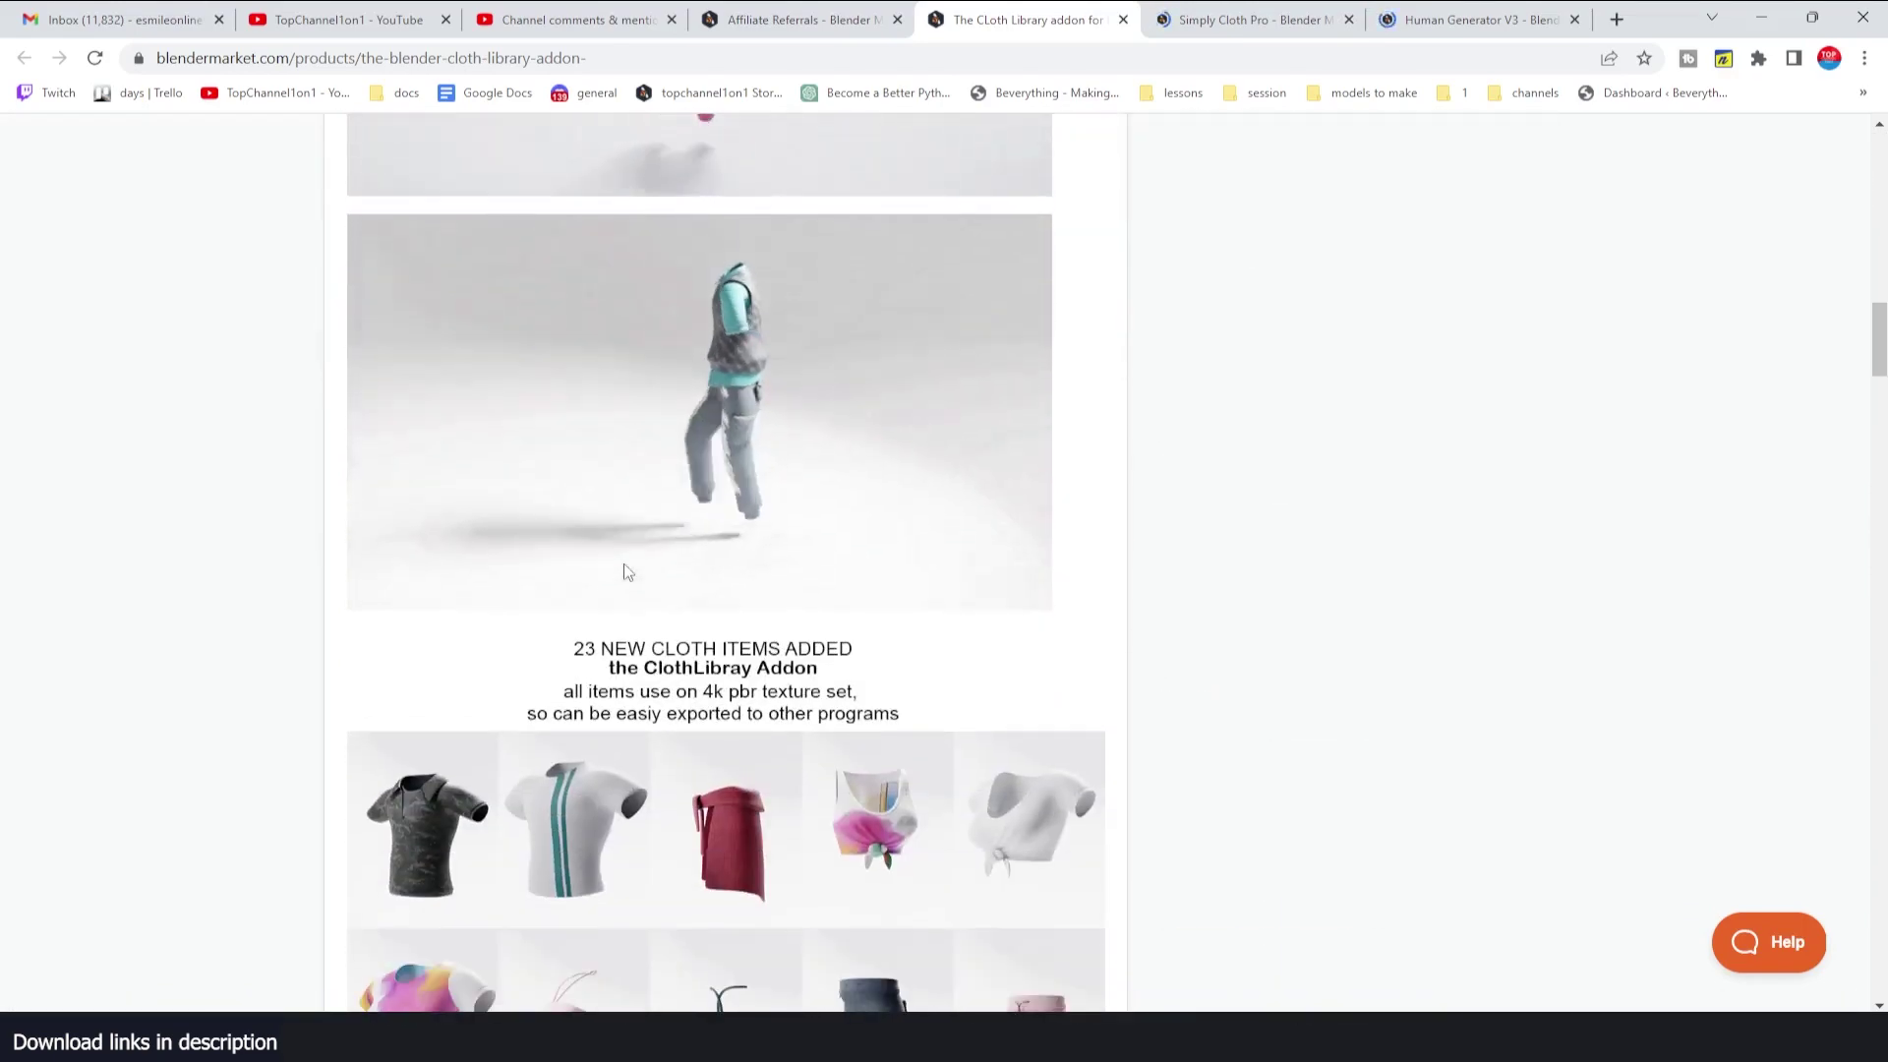
pyautogui.scroll(-5, 837, 523)
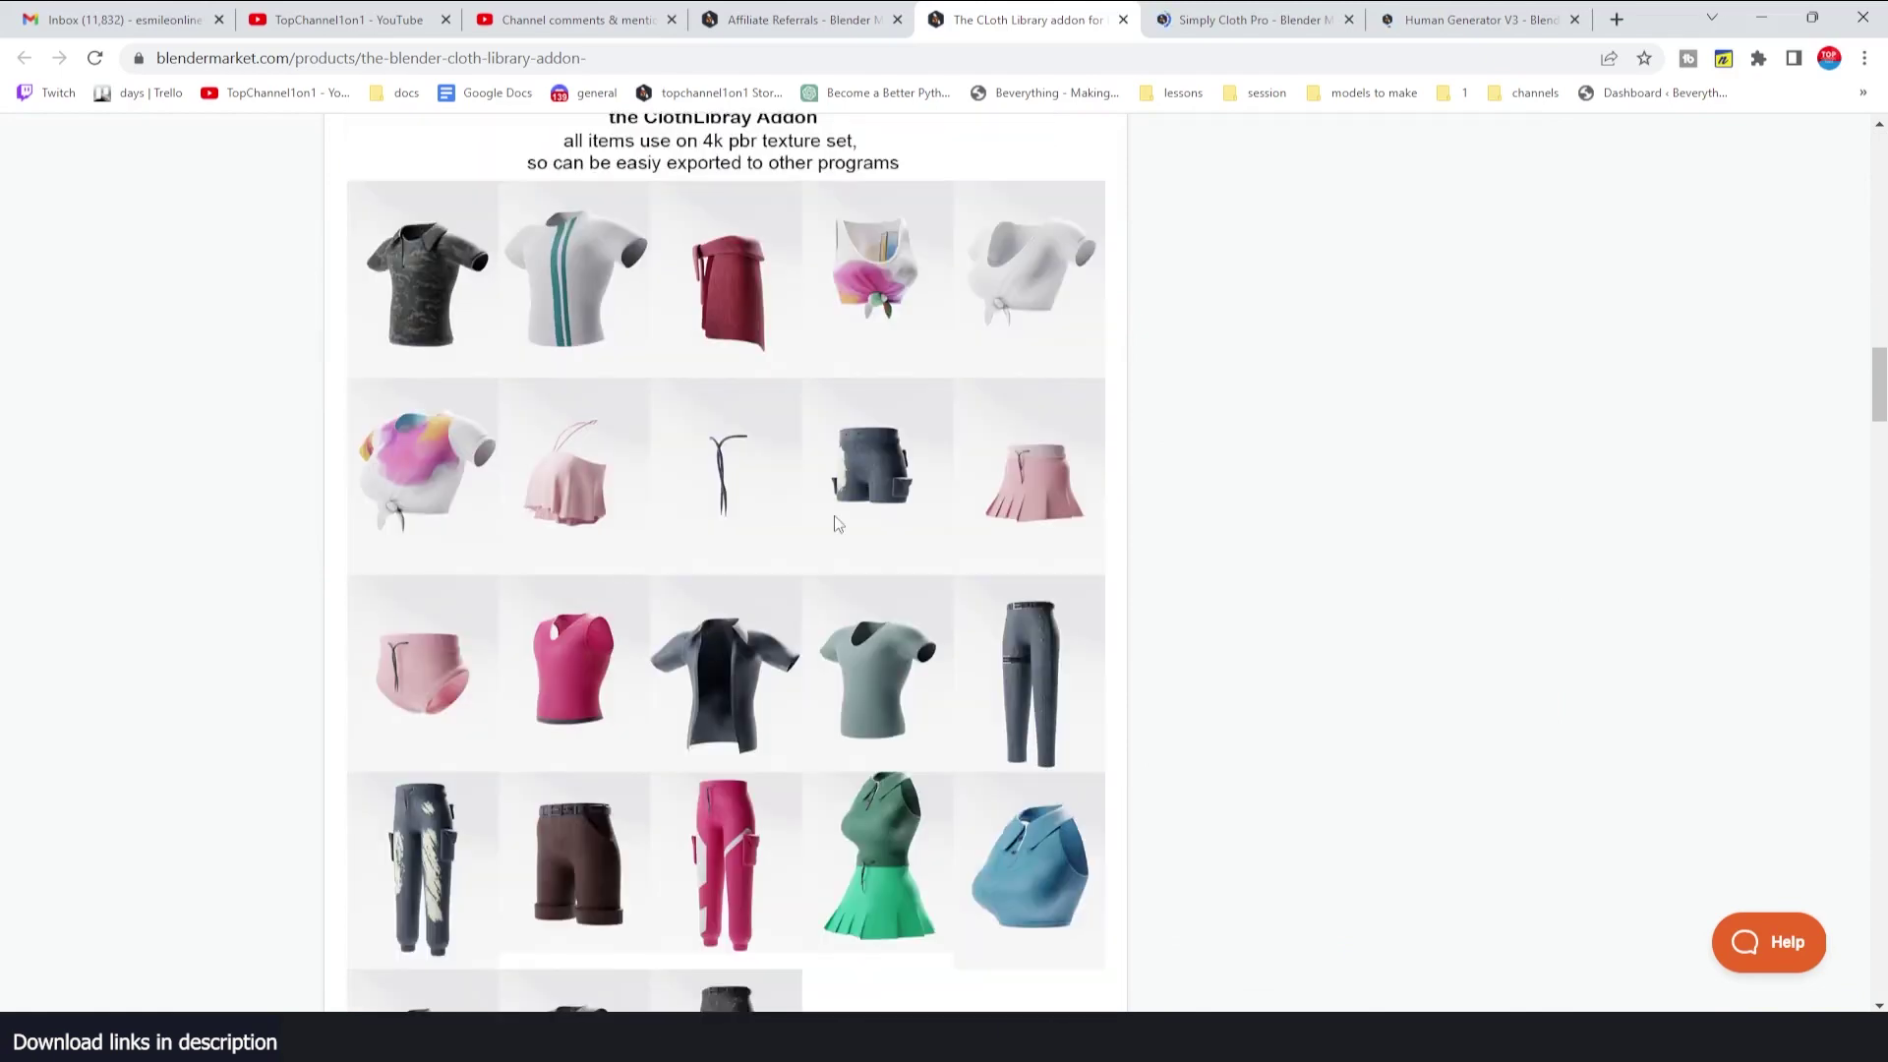
pyautogui.scroll(-15, 836, 521)
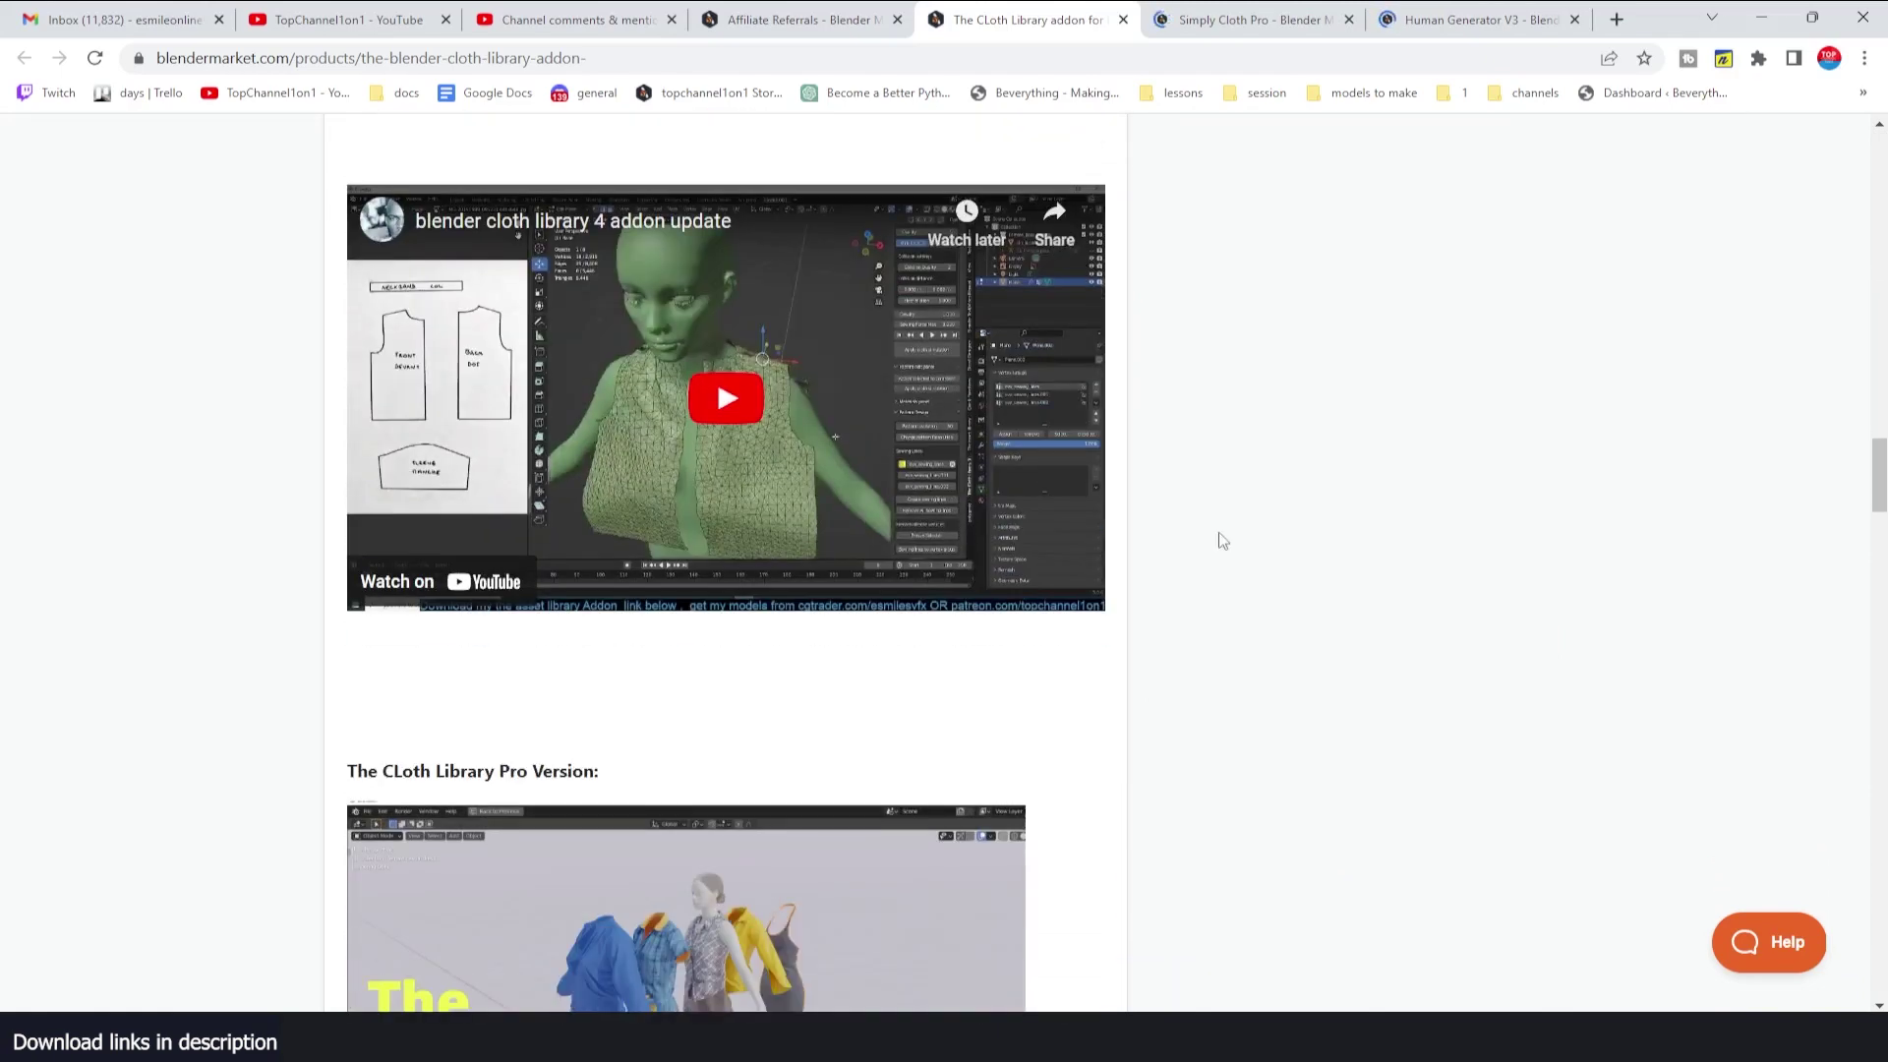
pyautogui.scroll(-15, 922, 536)
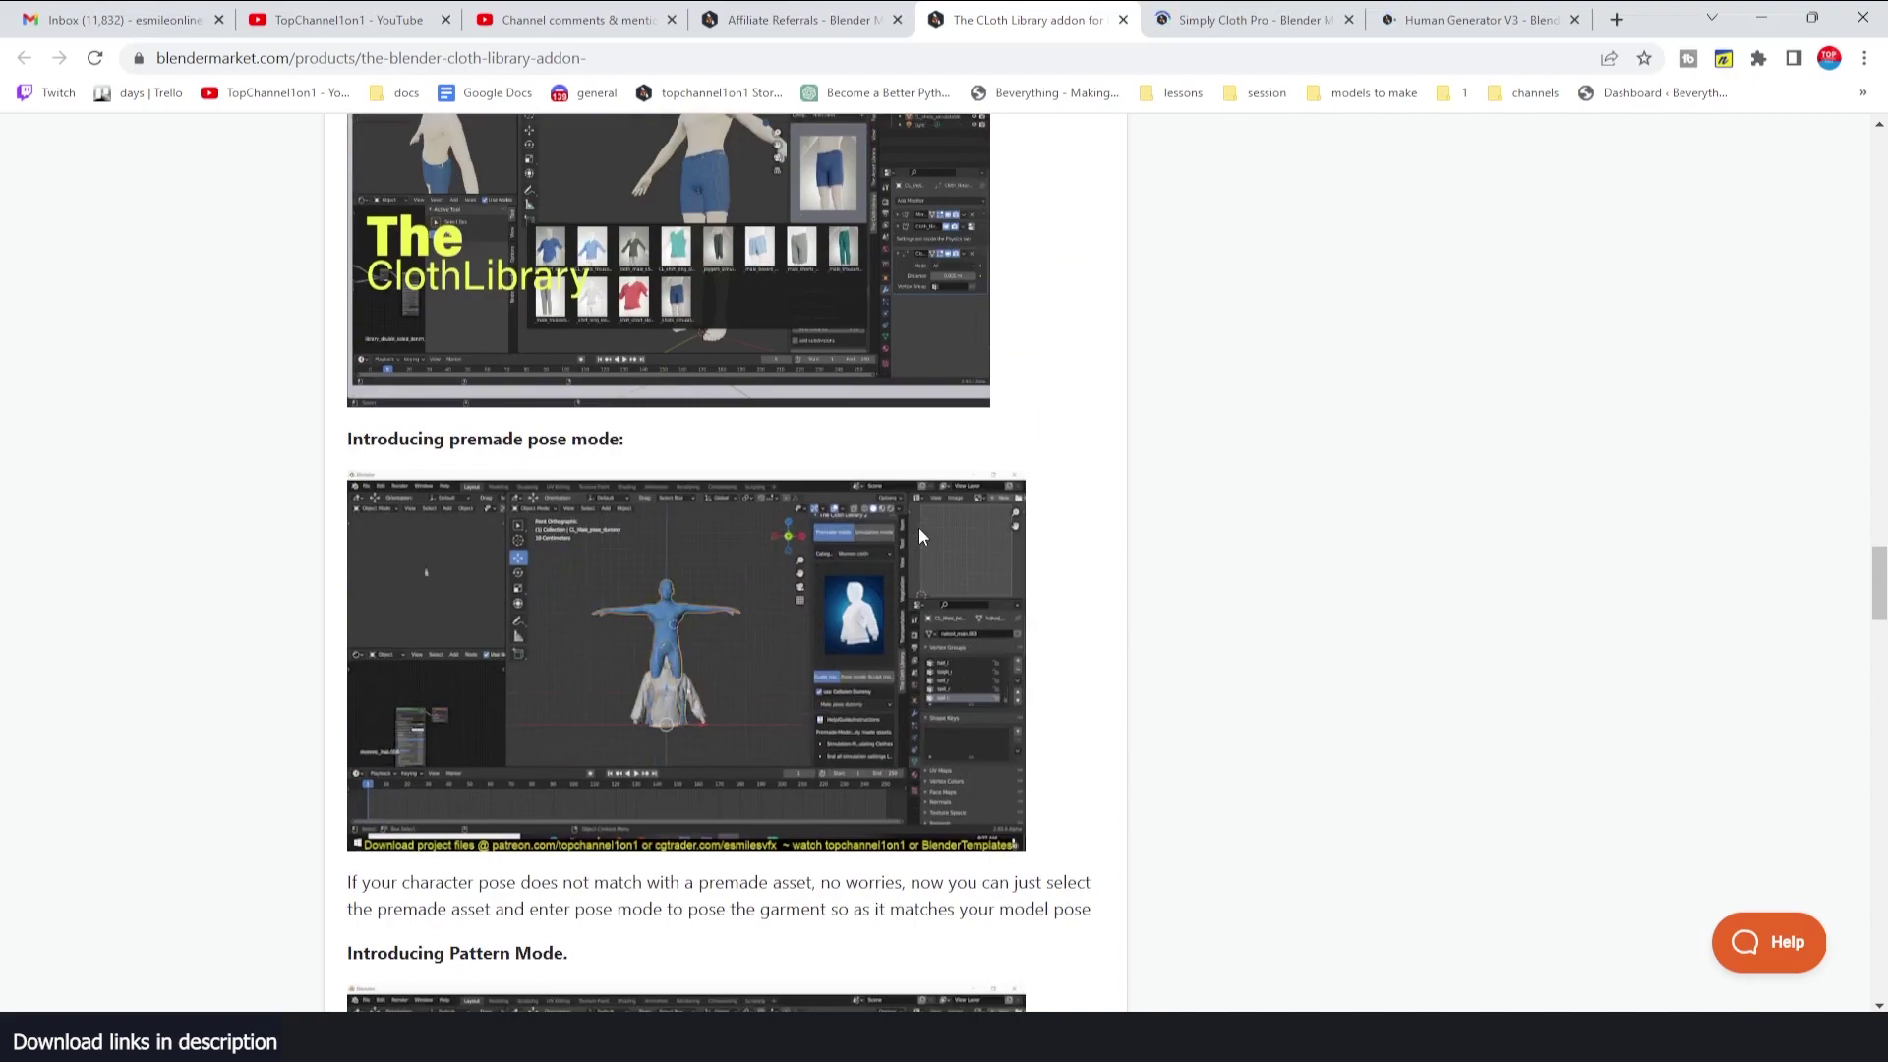
pyautogui.scroll(-3, 747, 384)
pyautogui.scroll(4, 696, 505)
pyautogui.scroll(-11, 696, 505)
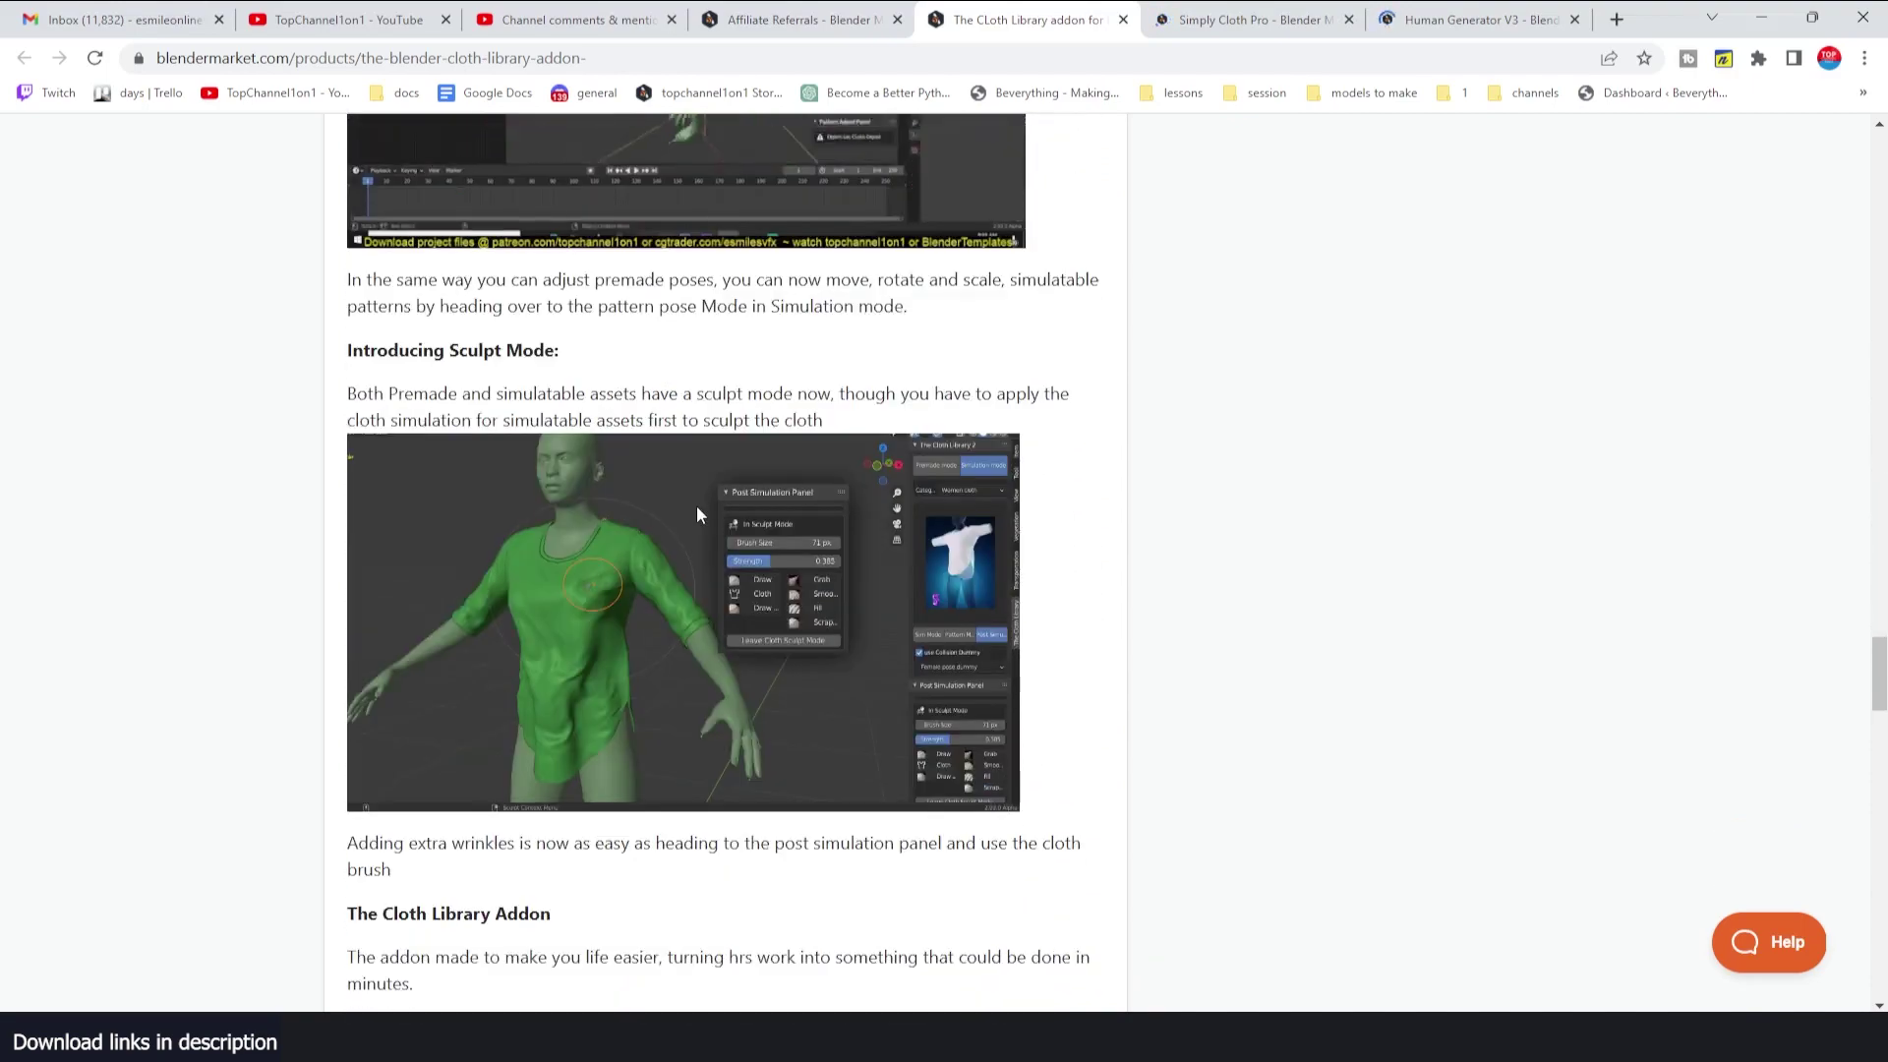
pyautogui.scroll(-13, 796, 521)
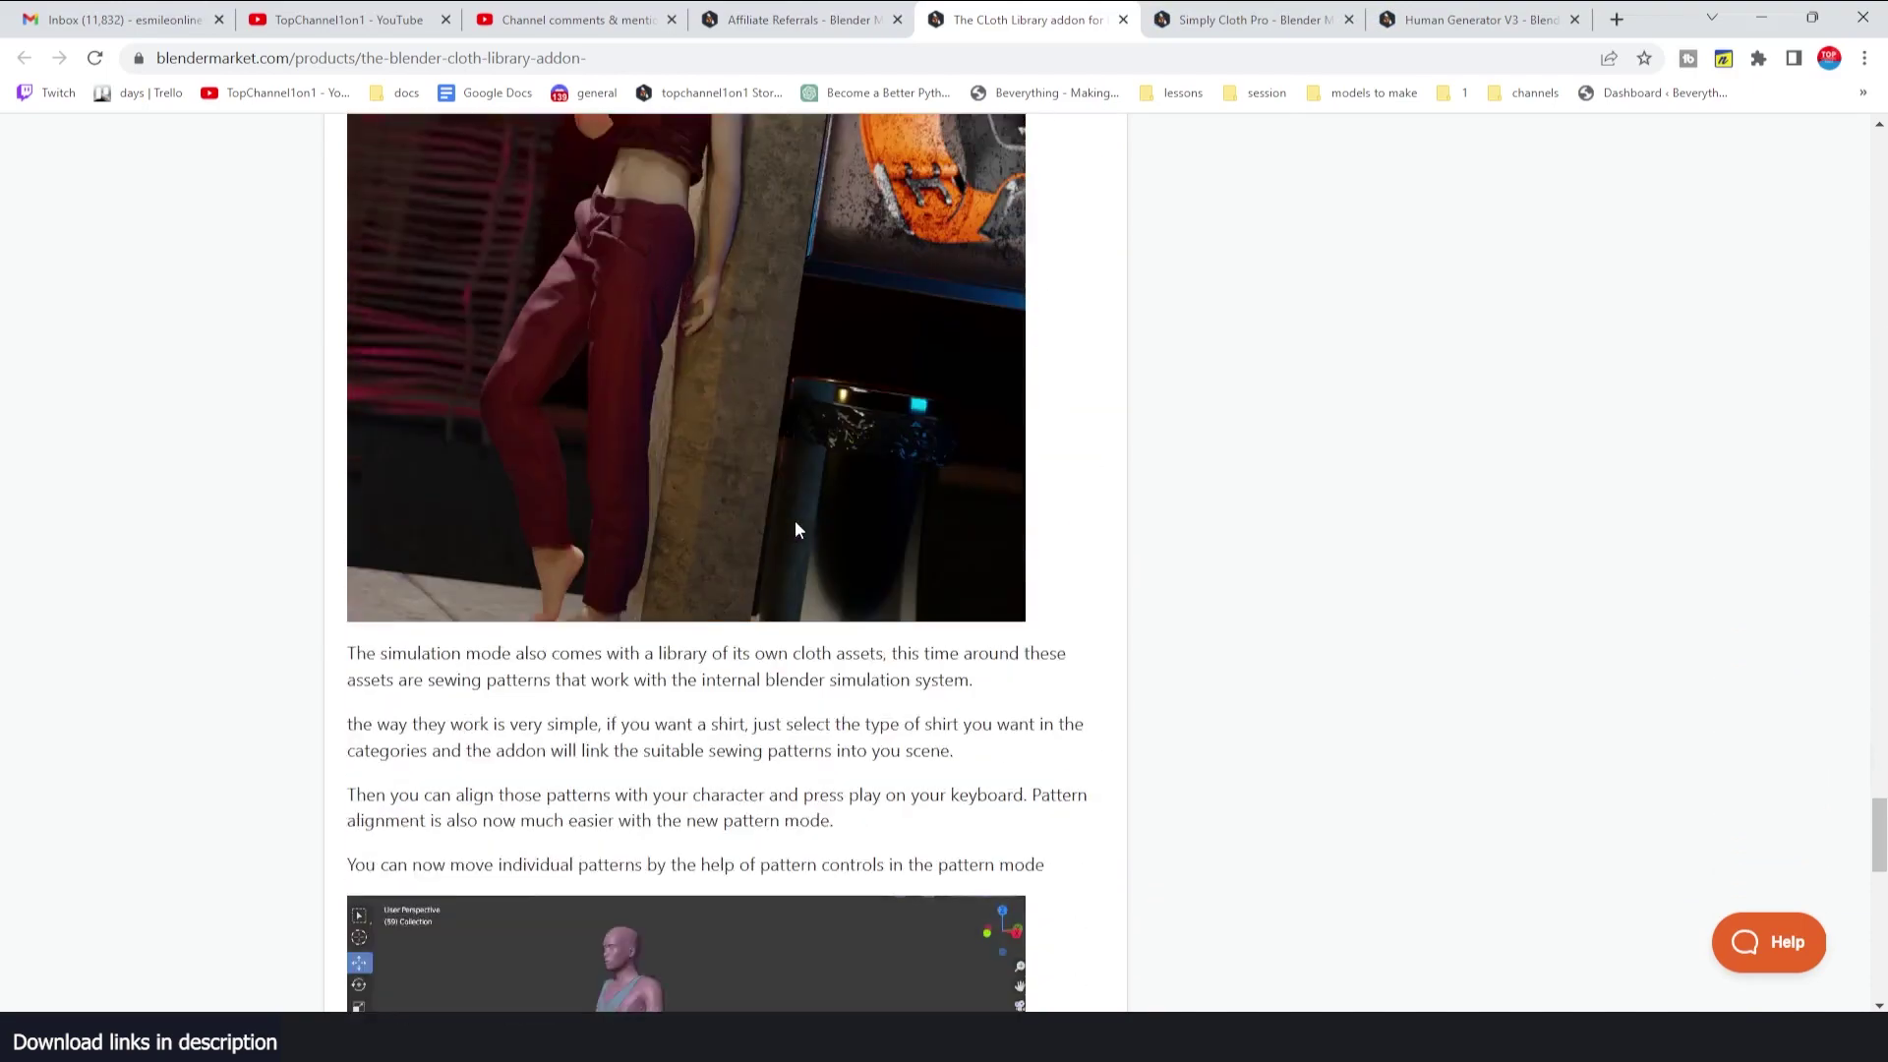
pyautogui.scroll(-7, 795, 522)
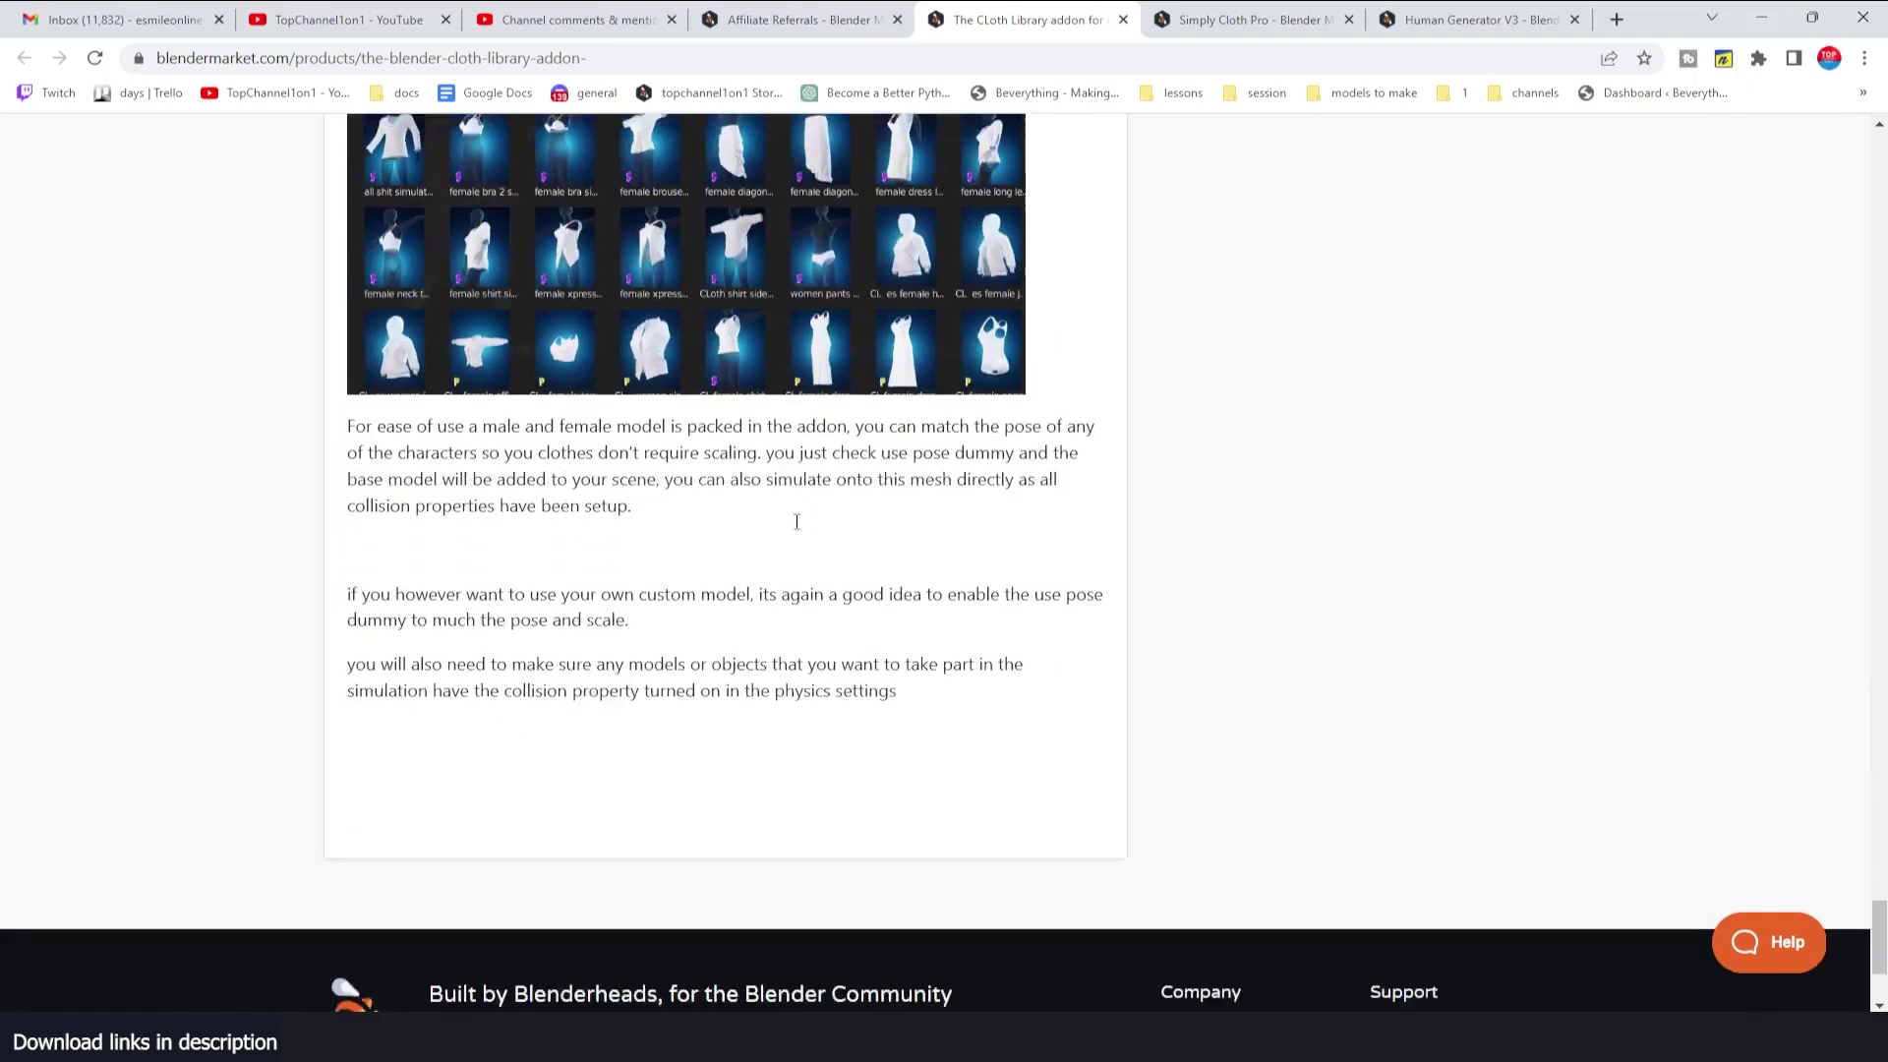
pyautogui.scroll(4, 795, 524)
pyautogui.scroll(20, 795, 527)
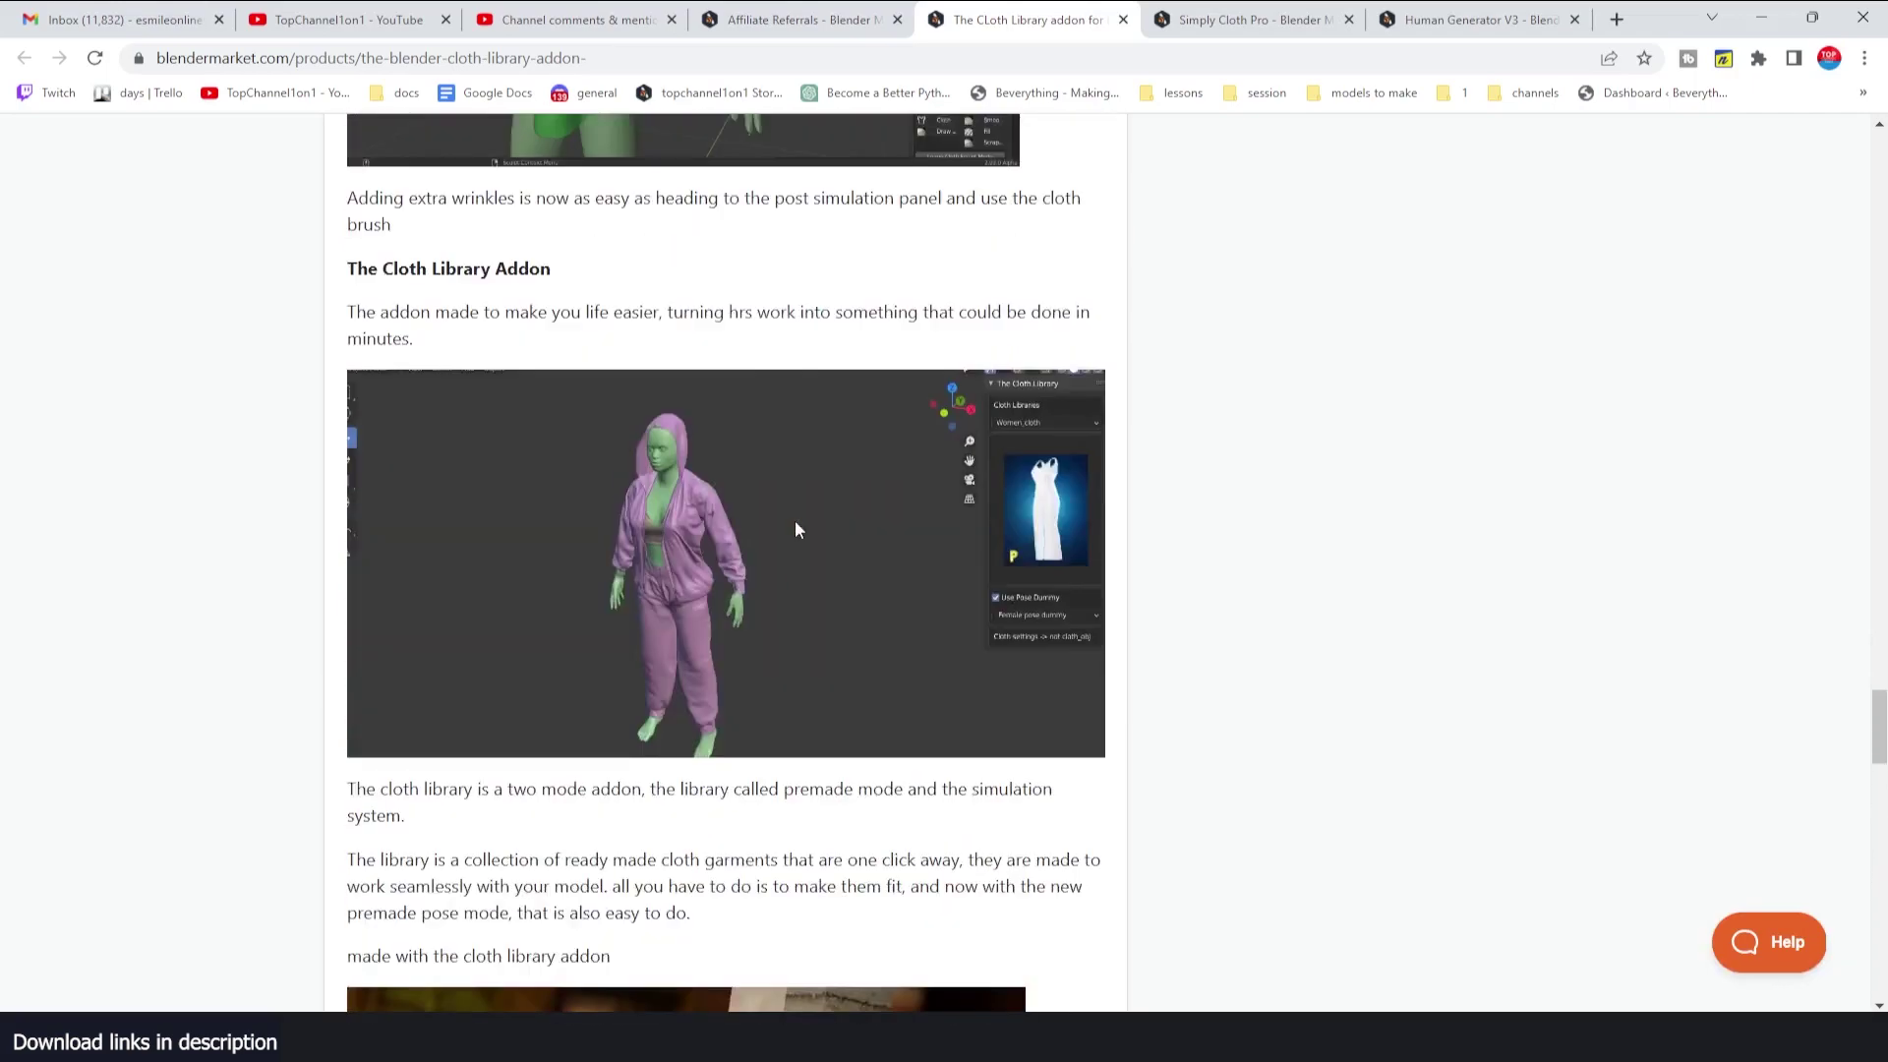